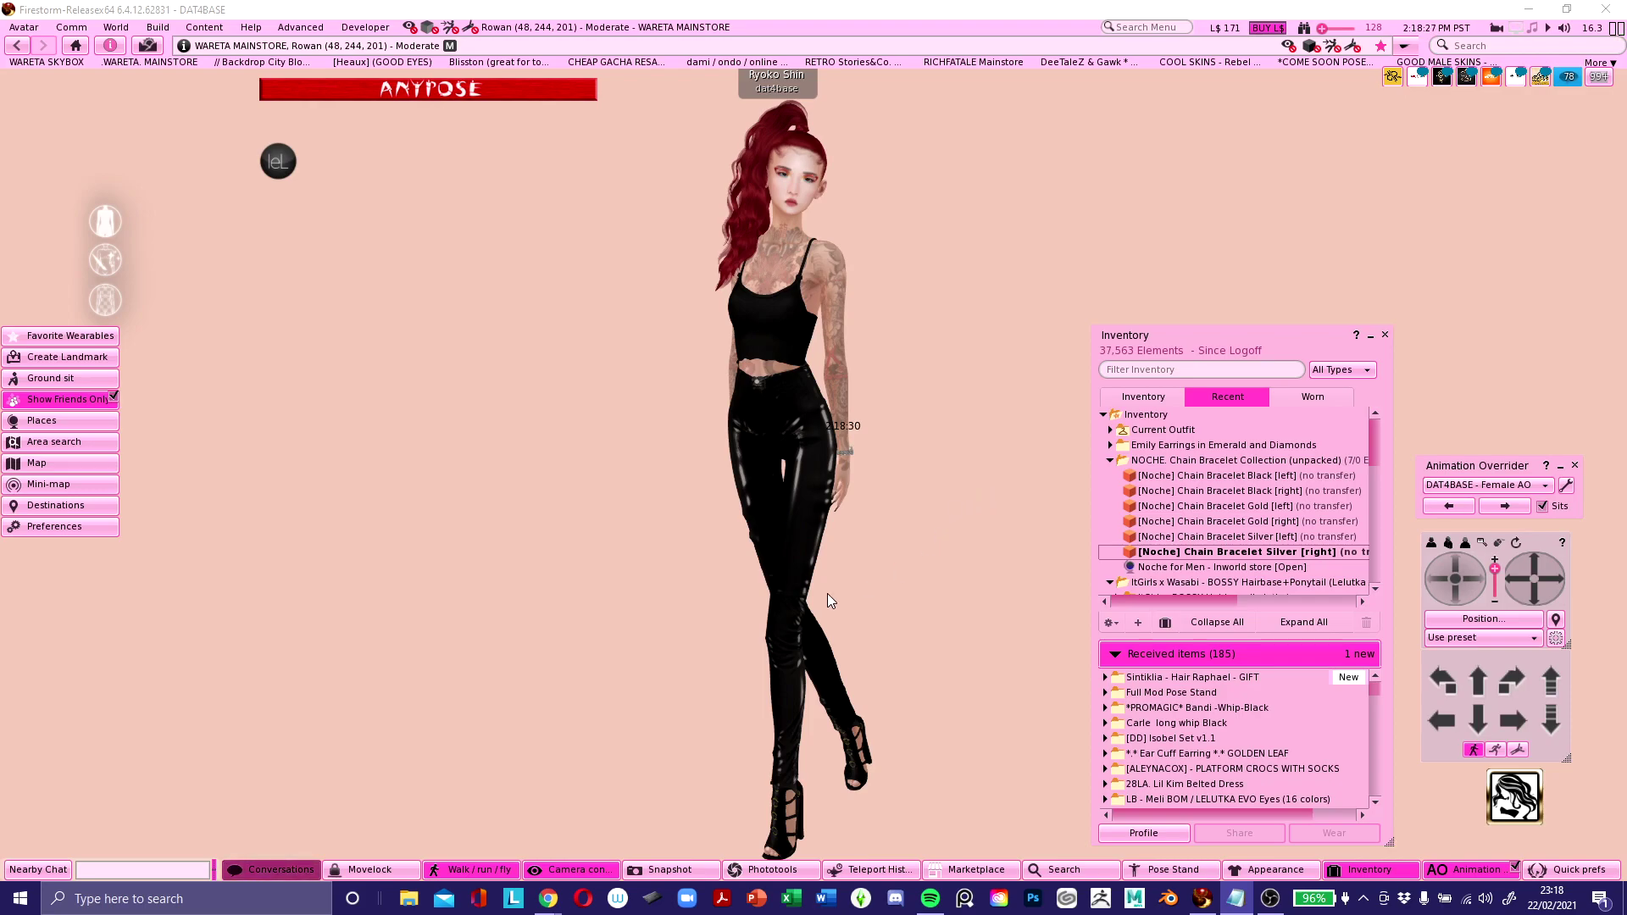
Switch to Chrome and open the Avastar product page on the Machinimatrix site.
{"action": "left_click", "coordinate": [548, 898]}
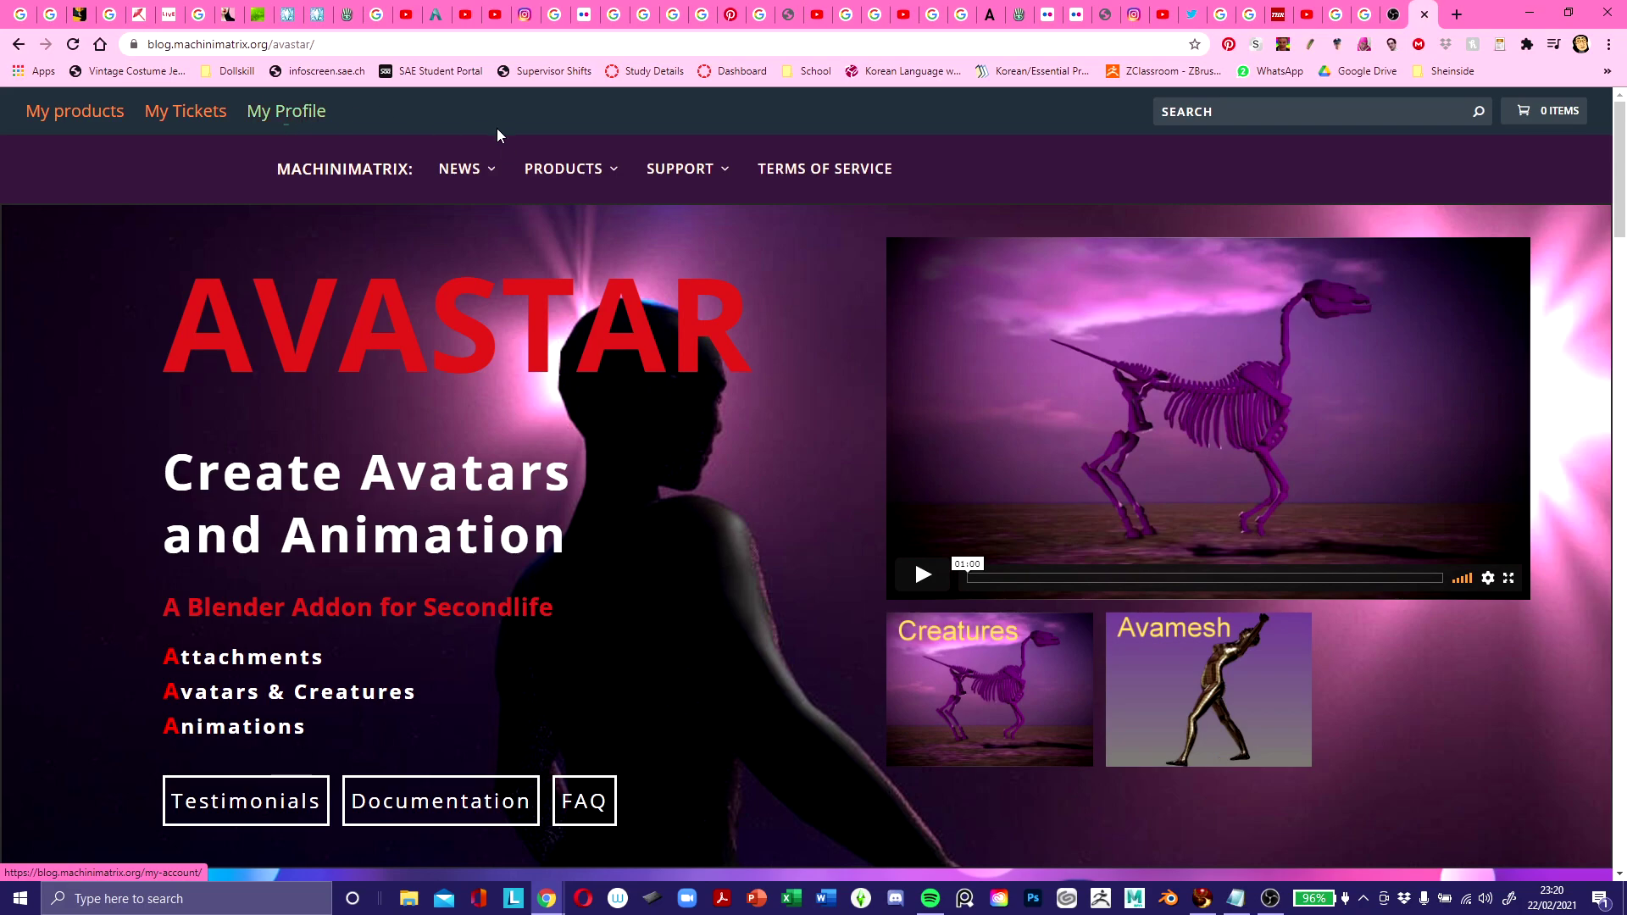
{"action": "mouse_move", "coordinate": [547, 174]}
{"action": "left_click", "coordinate": [573, 244]}
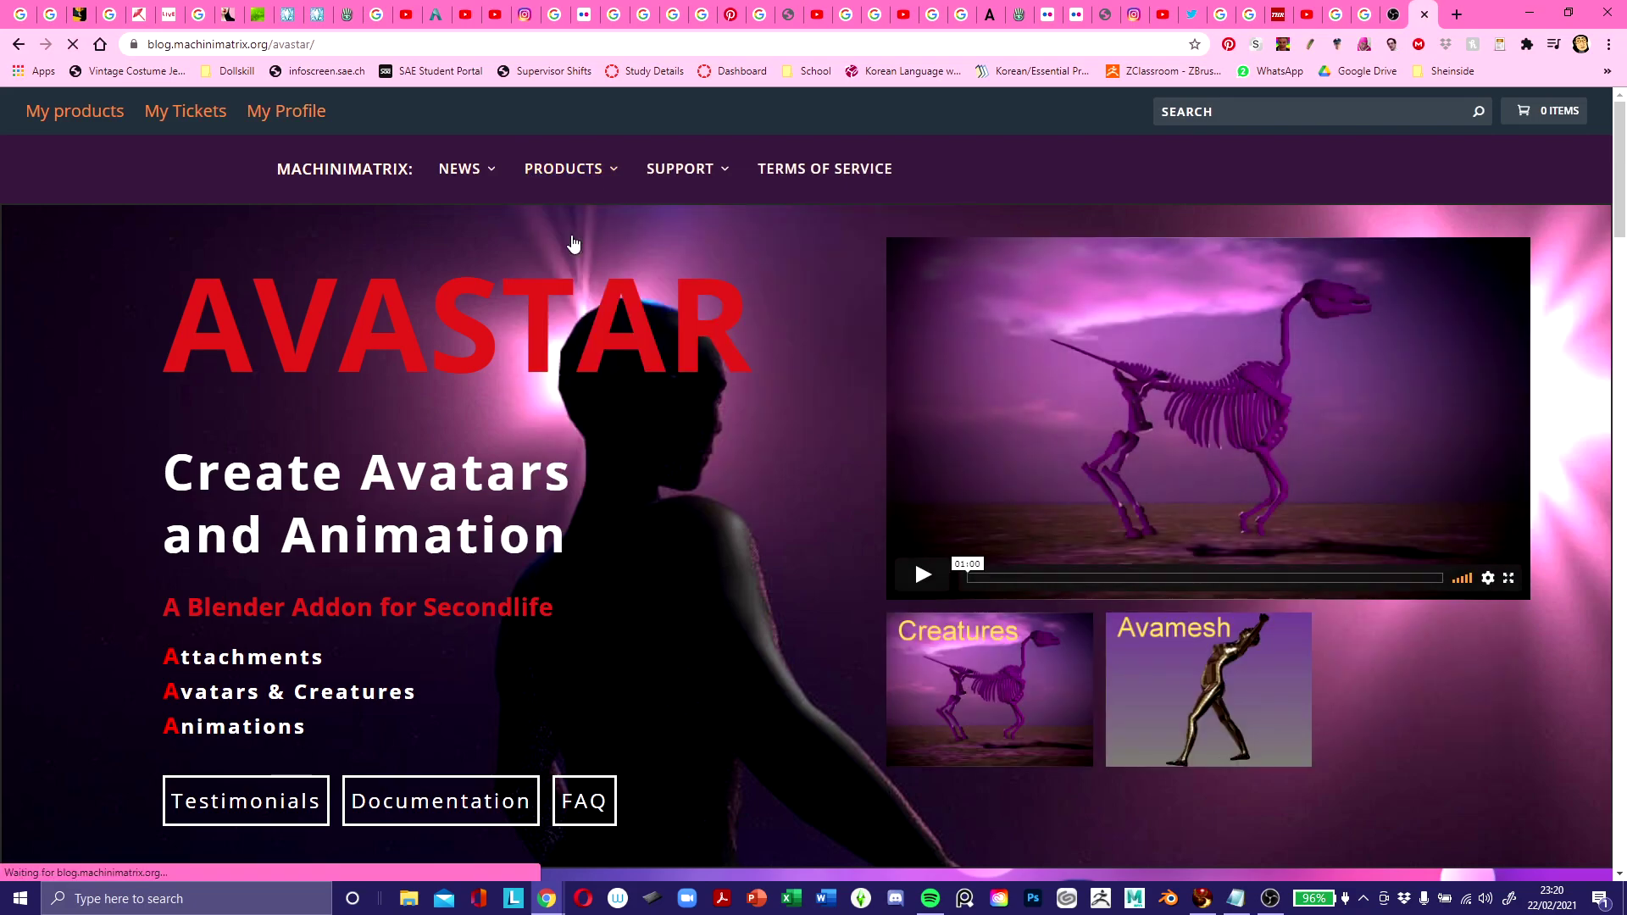
Read through the Avastar page, examining its features, supported Blender versions, download and renewal options, and purchase benefits.
{"action": "scroll", "coordinate": [584, 381], "scroll_direction": "down", "scroll_amount": 15}
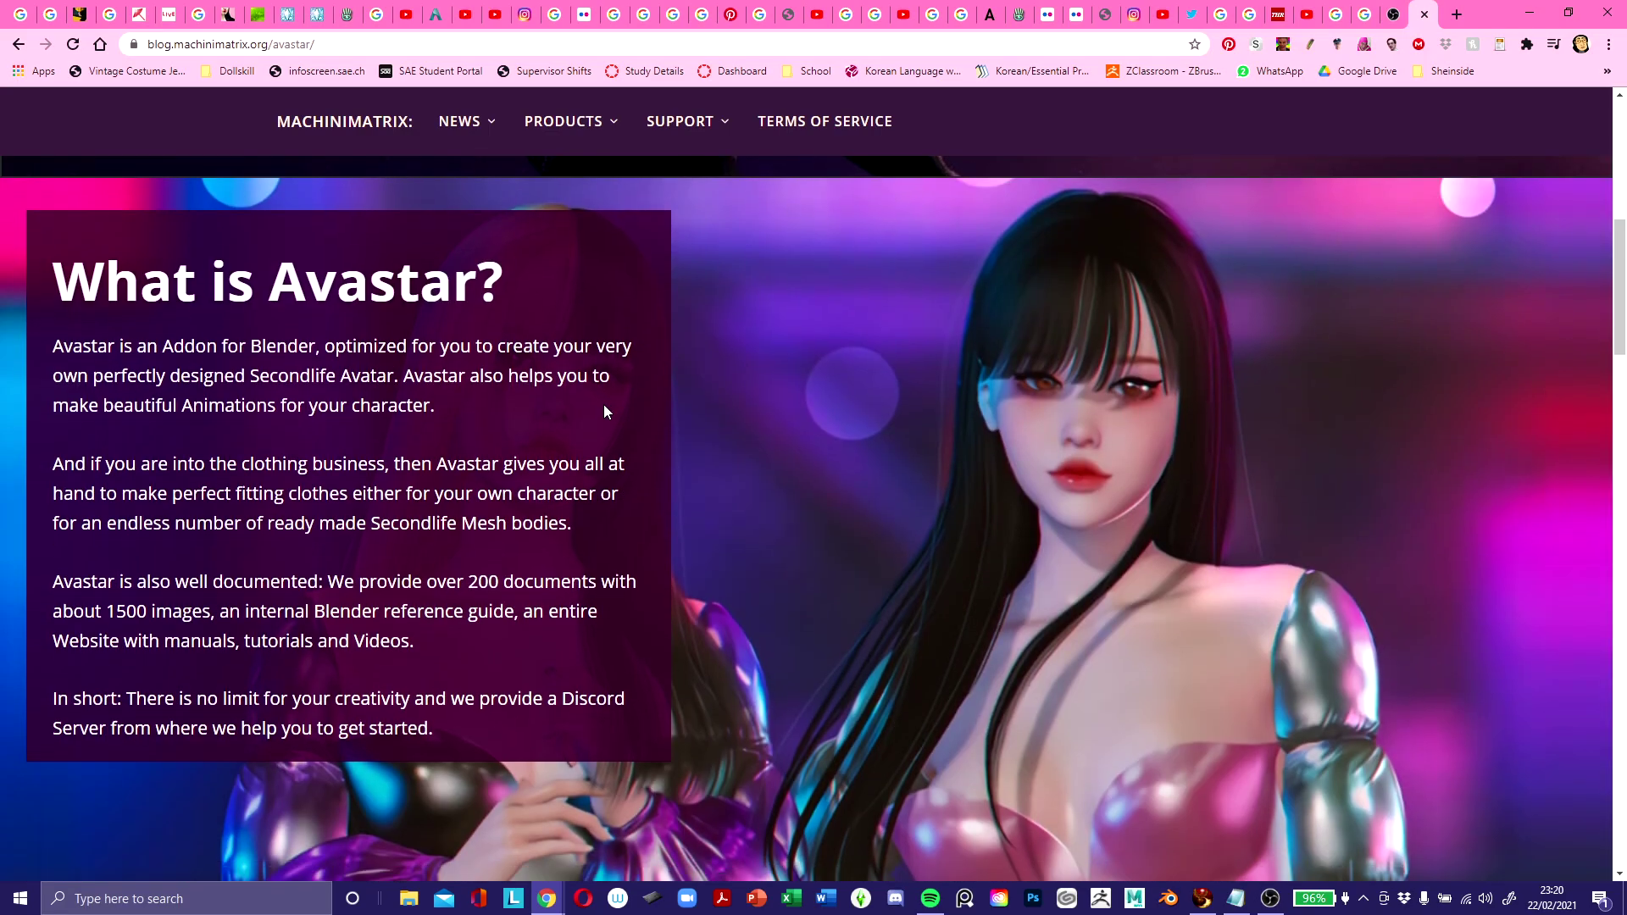
{"action": "scroll", "coordinate": [585, 376], "scroll_direction": "down", "scroll_amount": 15}
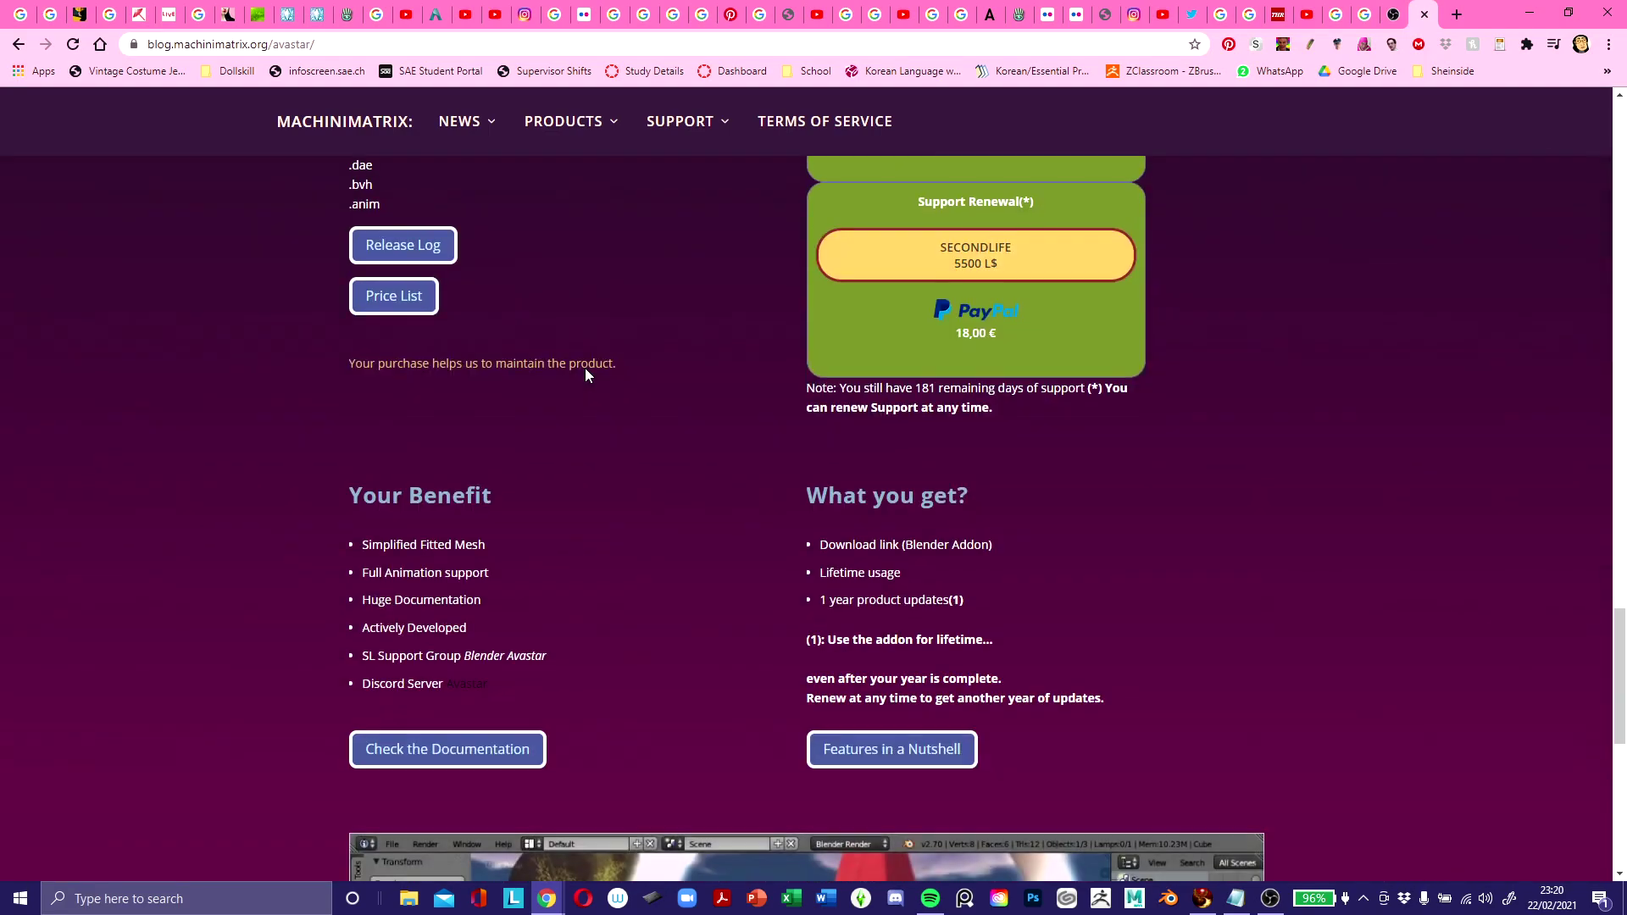
{"action": "scroll", "coordinate": [585, 375], "scroll_direction": "up", "scroll_amount": 3}
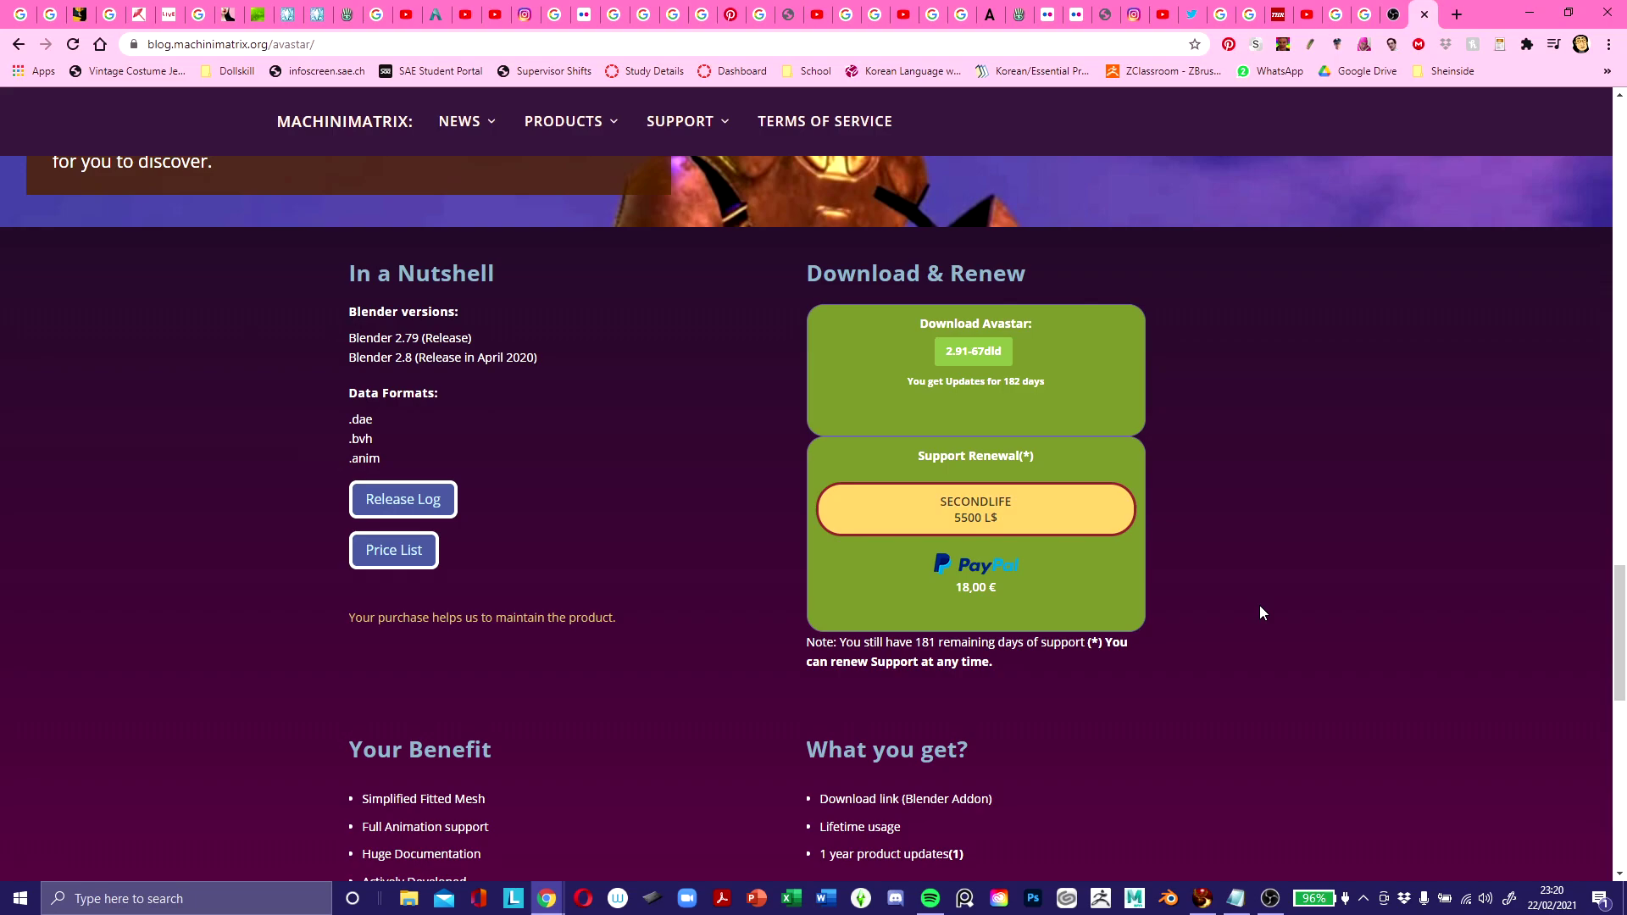
{"action": "scroll", "coordinate": [1232, 542], "scroll_direction": "down", "scroll_amount": 4}
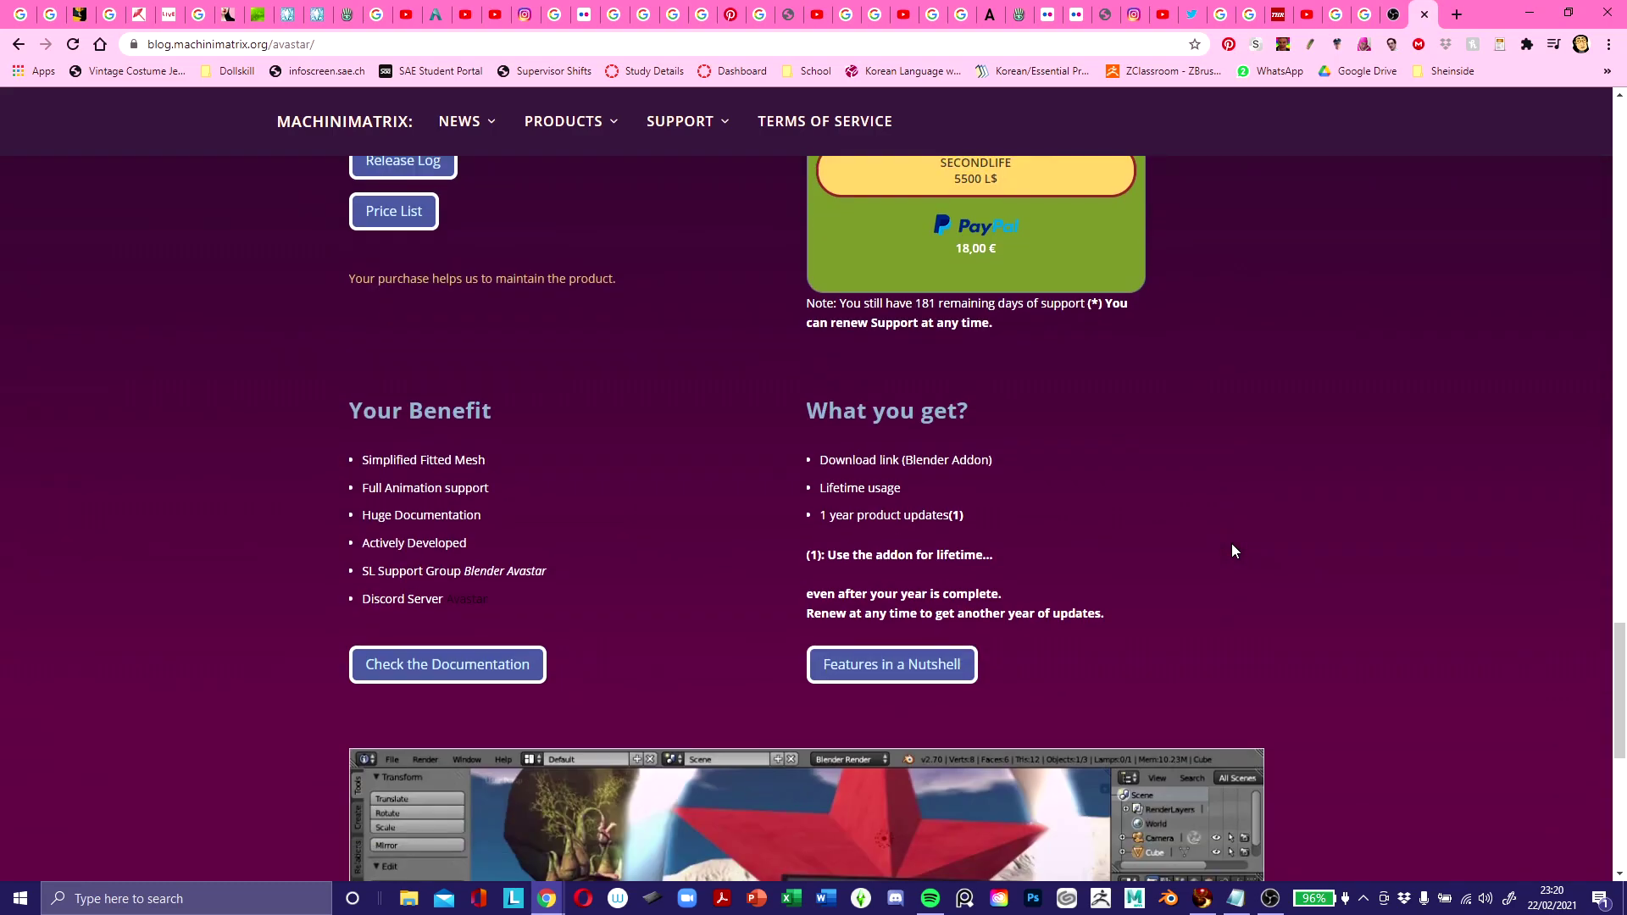
{"action": "scroll", "coordinate": [1201, 557], "scroll_direction": "down", "scroll_amount": 5}
{"action": "scroll", "coordinate": [1203, 563], "scroll_direction": "up", "scroll_amount": 9}
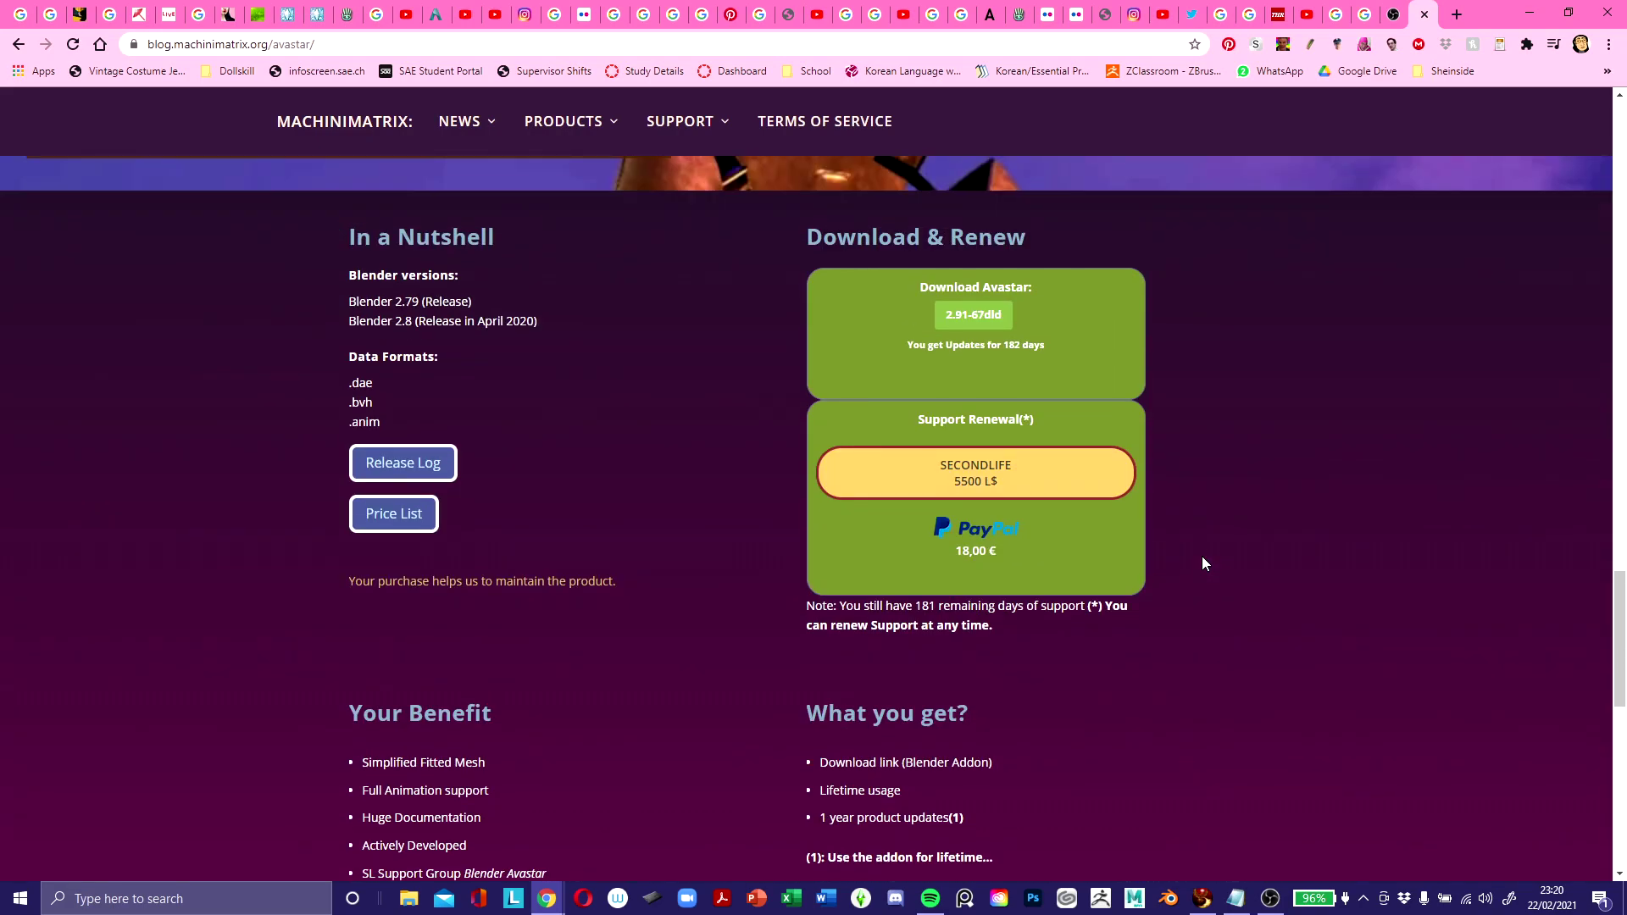
{"action": "scroll", "coordinate": [1202, 560], "scroll_direction": "up", "scroll_amount": 4}
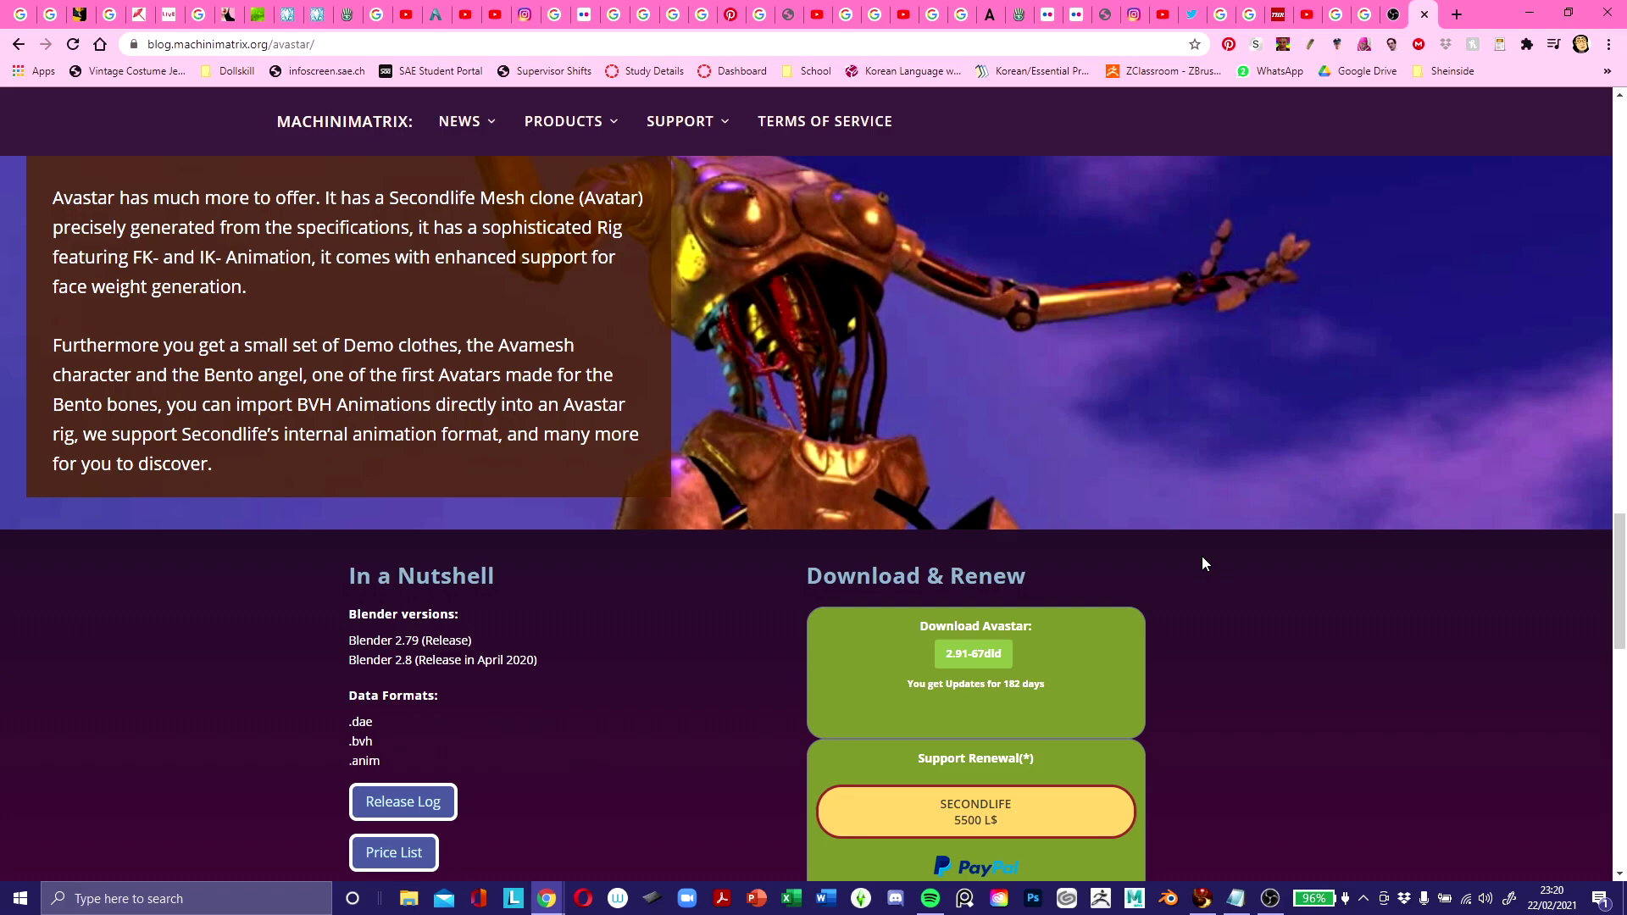
{"action": "scroll", "coordinate": [1202, 556], "scroll_direction": "down", "scroll_amount": 3}
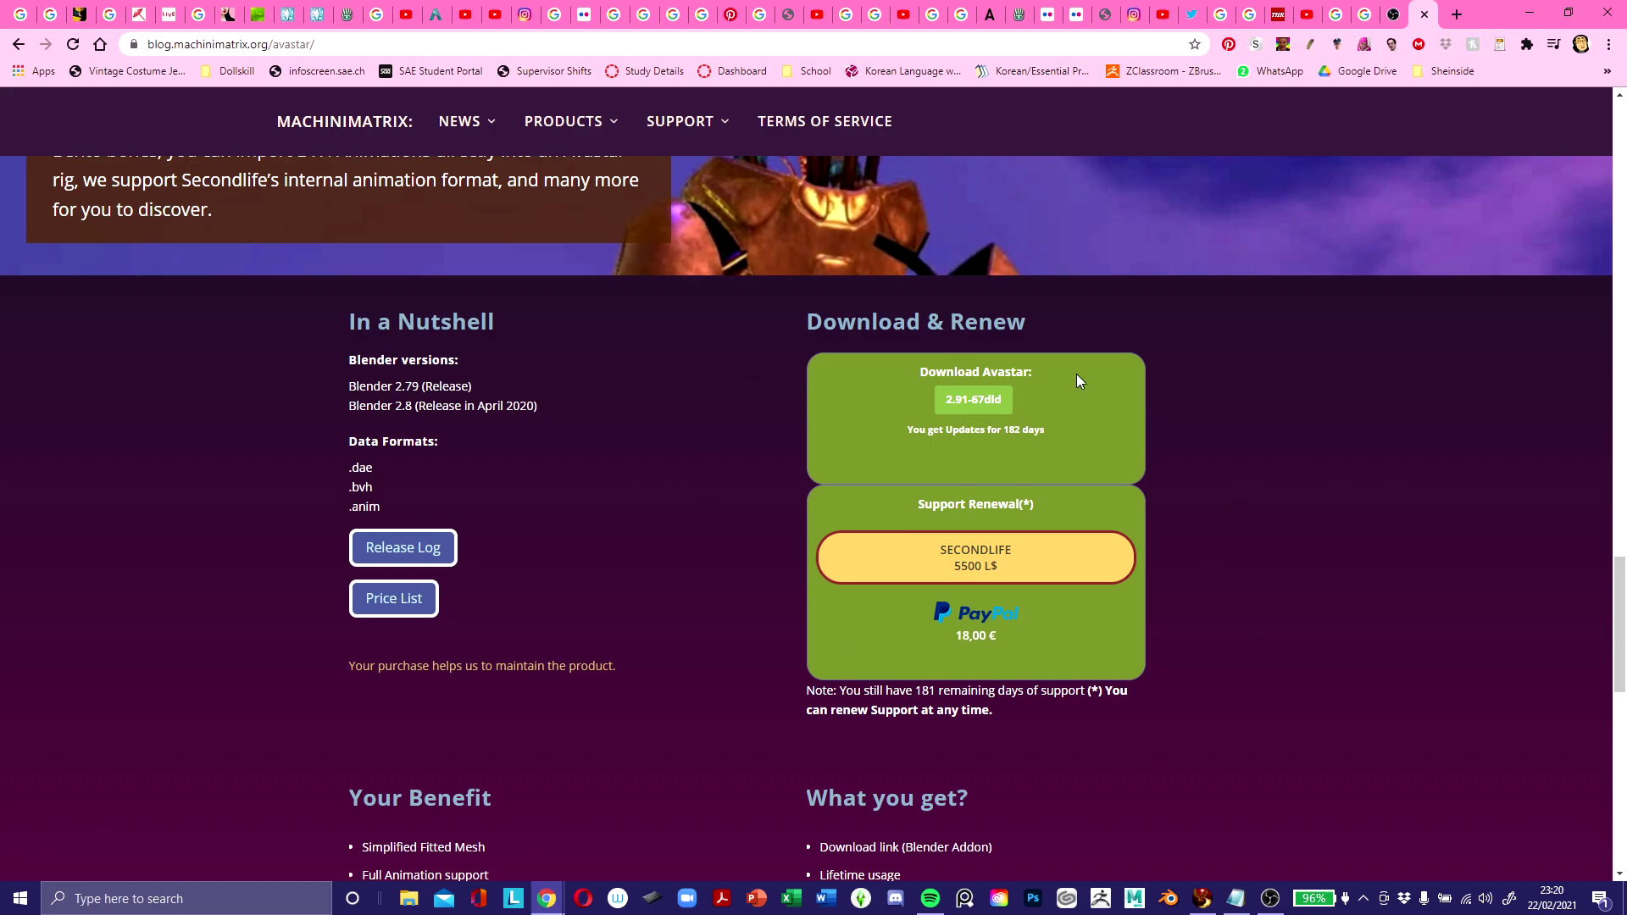
{"action": "scroll", "coordinate": [1217, 656], "scroll_direction": "up", "scroll_amount": 15}
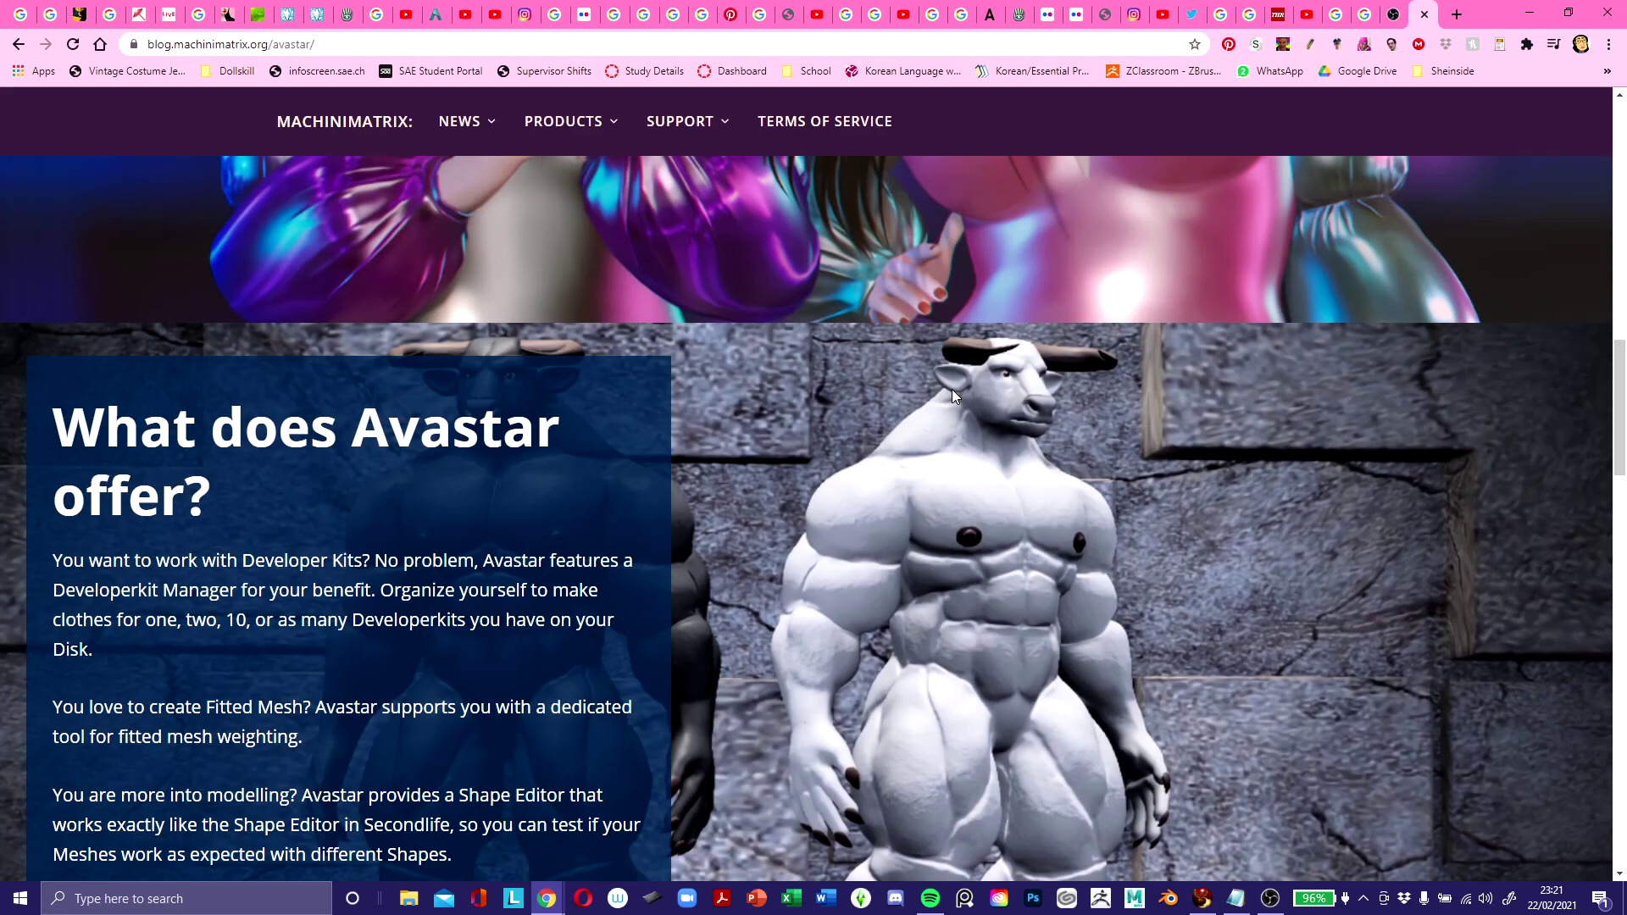
{"action": "scroll", "coordinate": [953, 392], "scroll_direction": "up", "scroll_amount": 7}
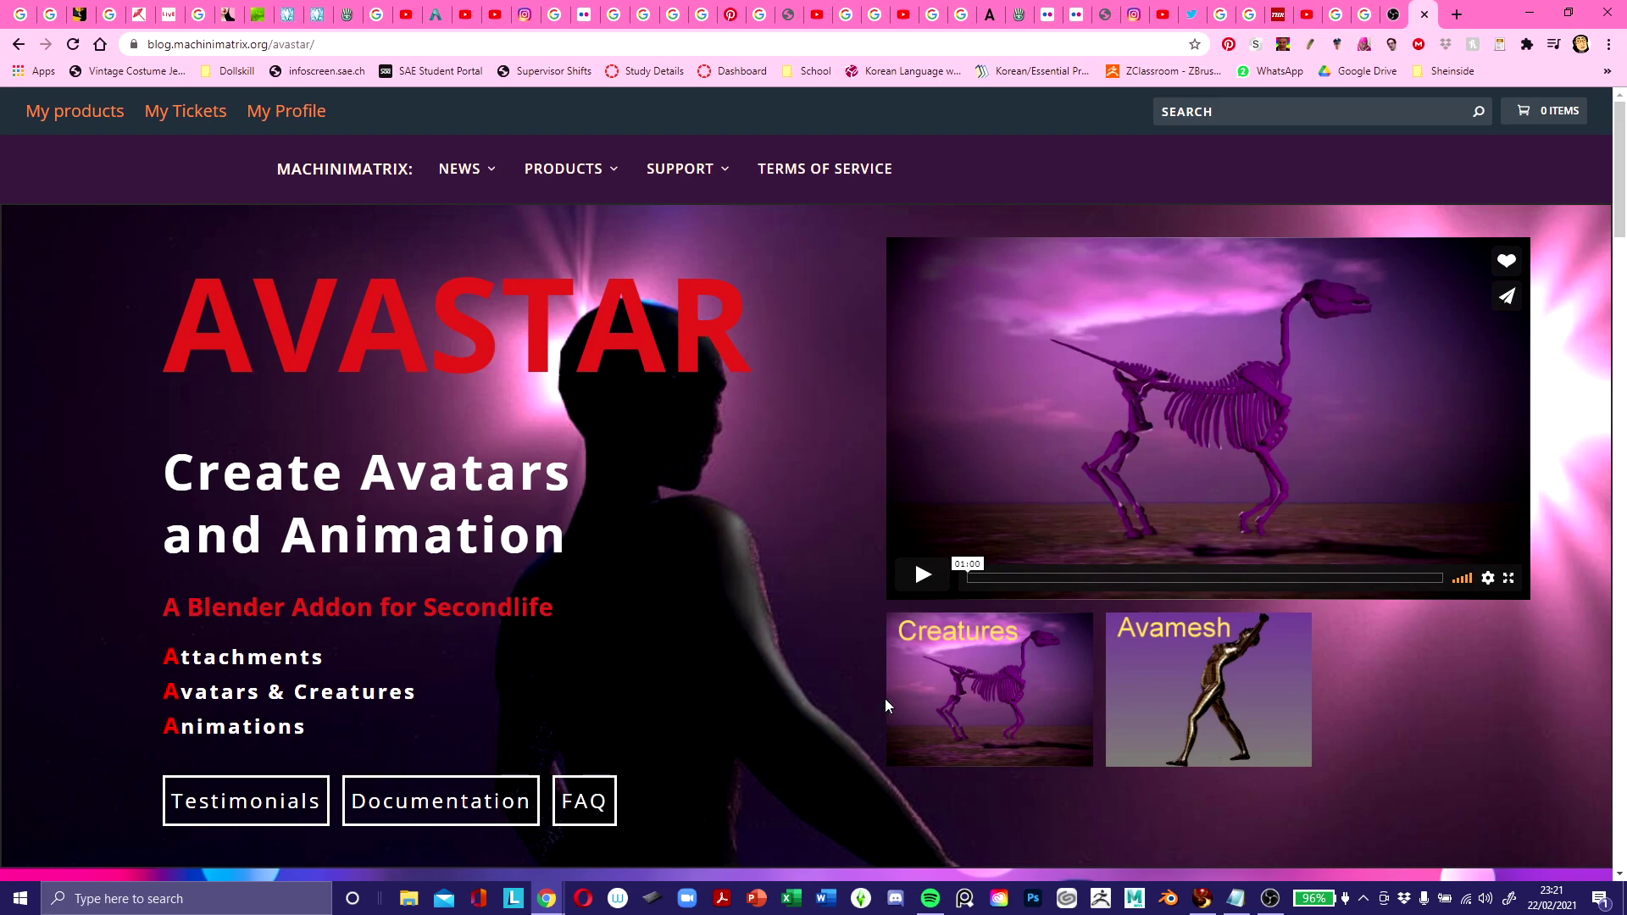
Open the downloads of the purchased products from the Machinimatrix account and view the available Avastar releases.
{"action": "left_click", "coordinate": [302, 117]}
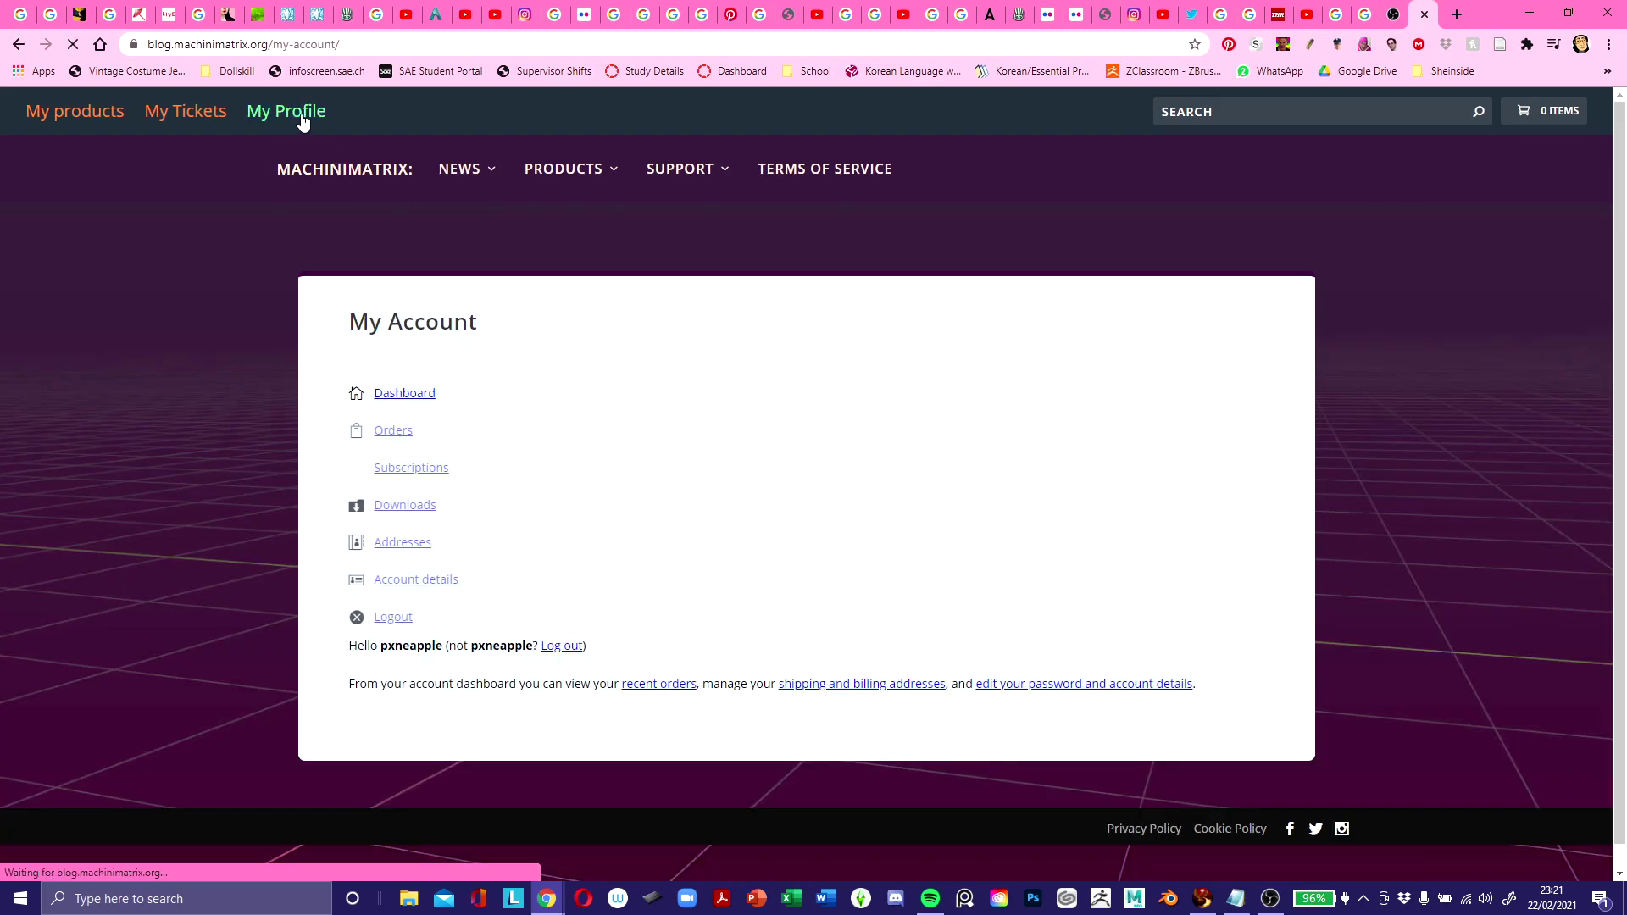
{"action": "left_click", "coordinate": [430, 506]}
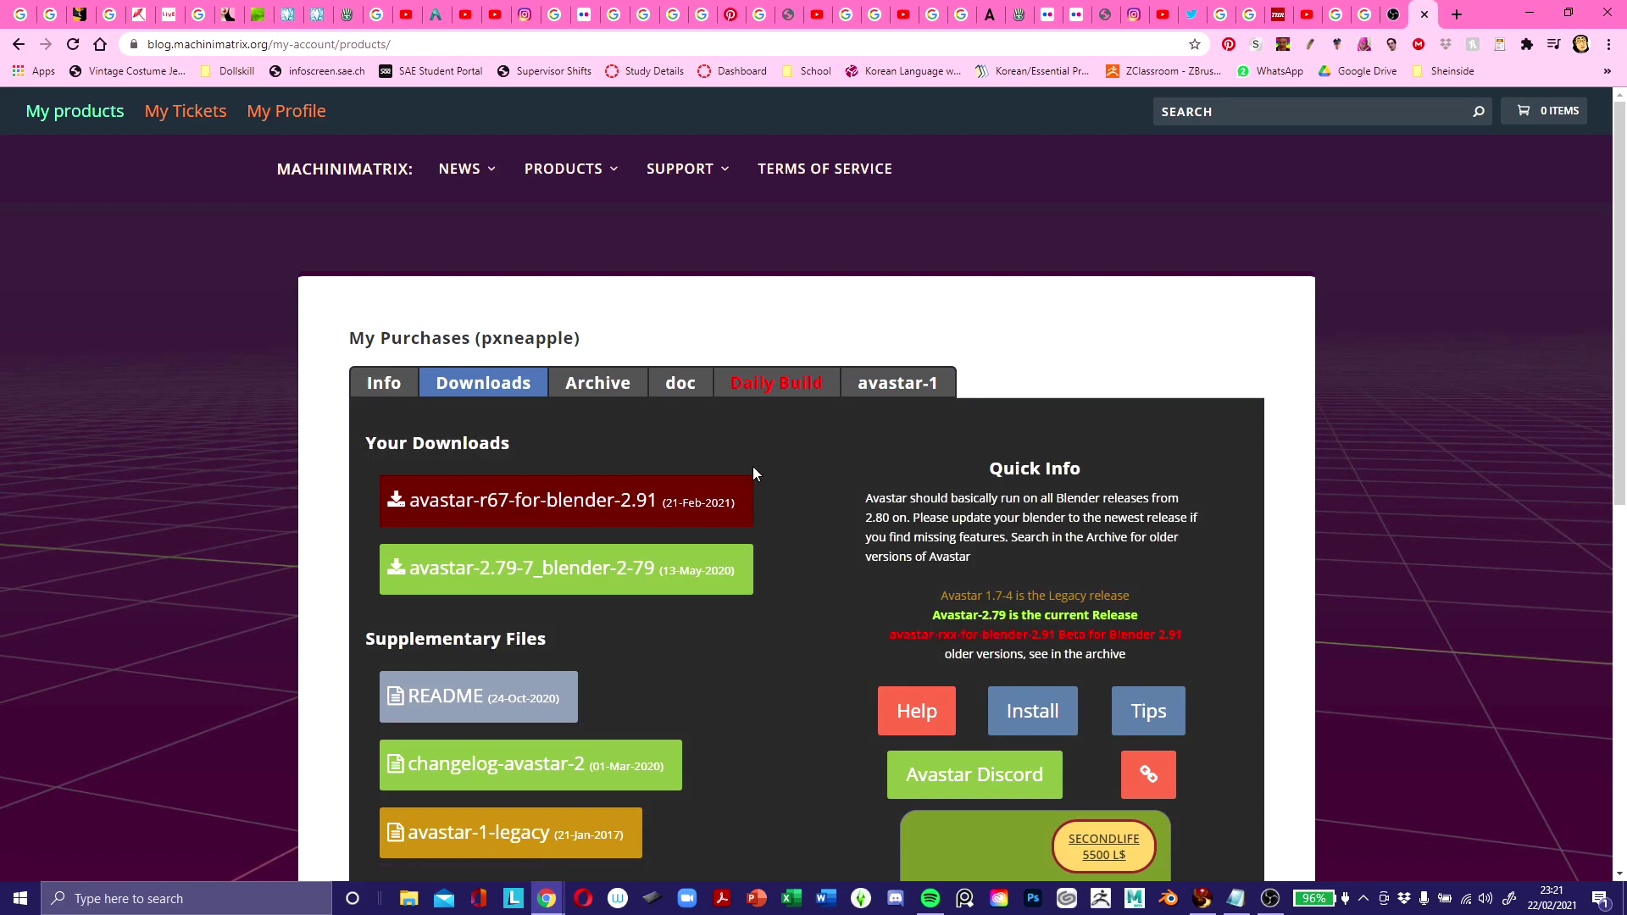
{"action": "scroll", "coordinate": [825, 465], "scroll_direction": "down", "scroll_amount": 1}
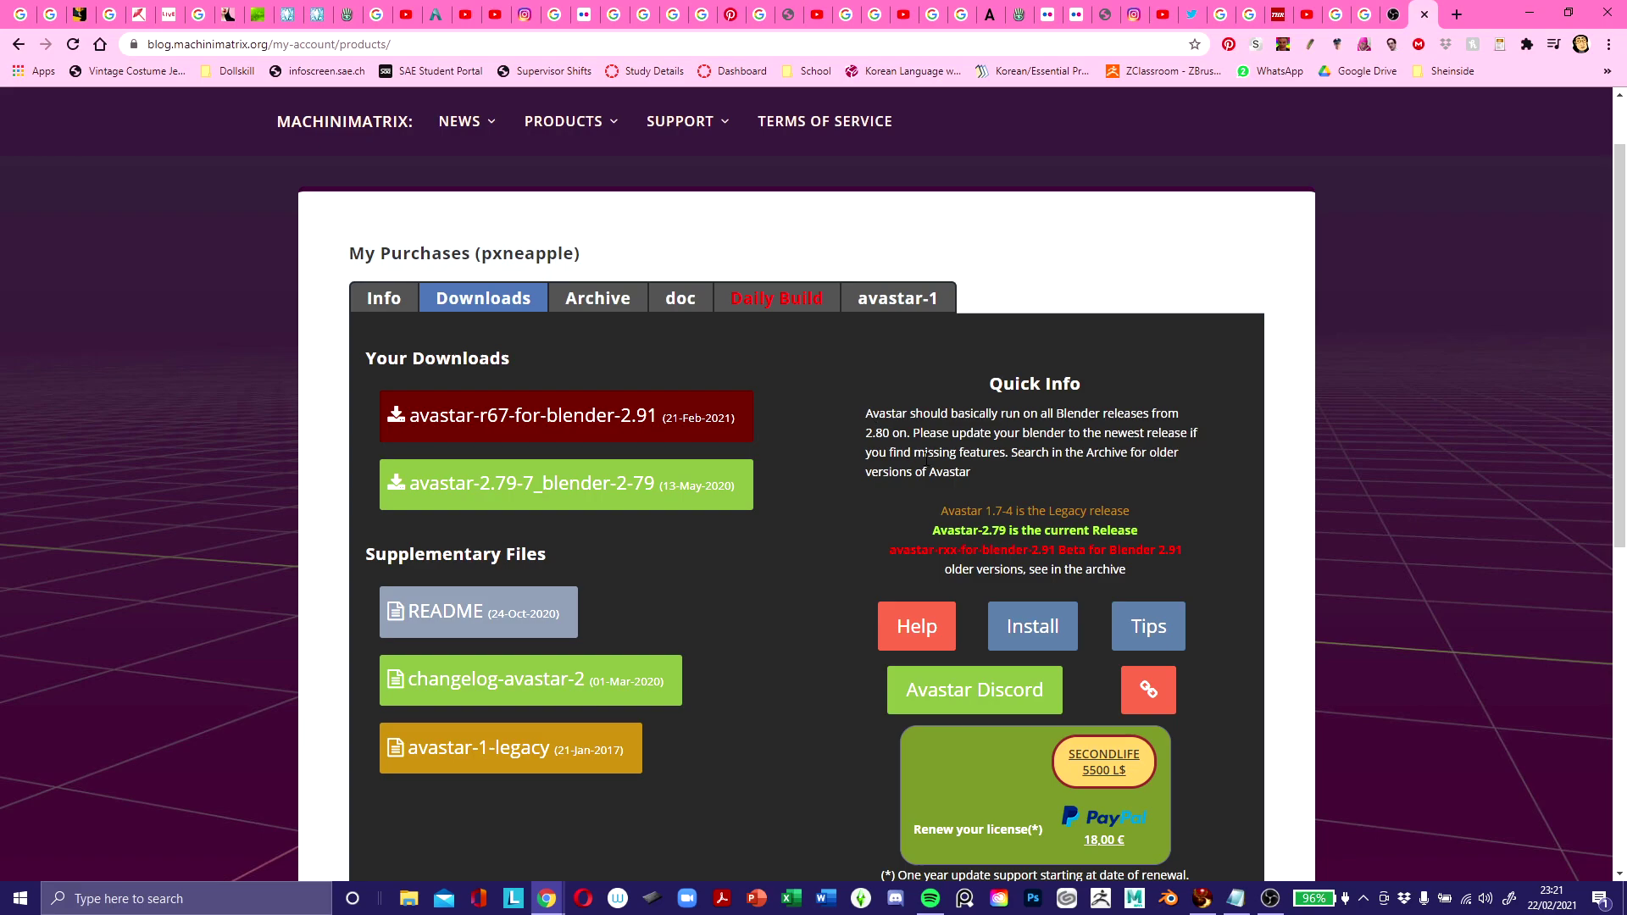
Launch Blender and open the add-on settings in its preferences.
{"action": "key", "text": "super"}
{"action": "type", "text": "blender"}
{"action": "key", "text": "Return"}
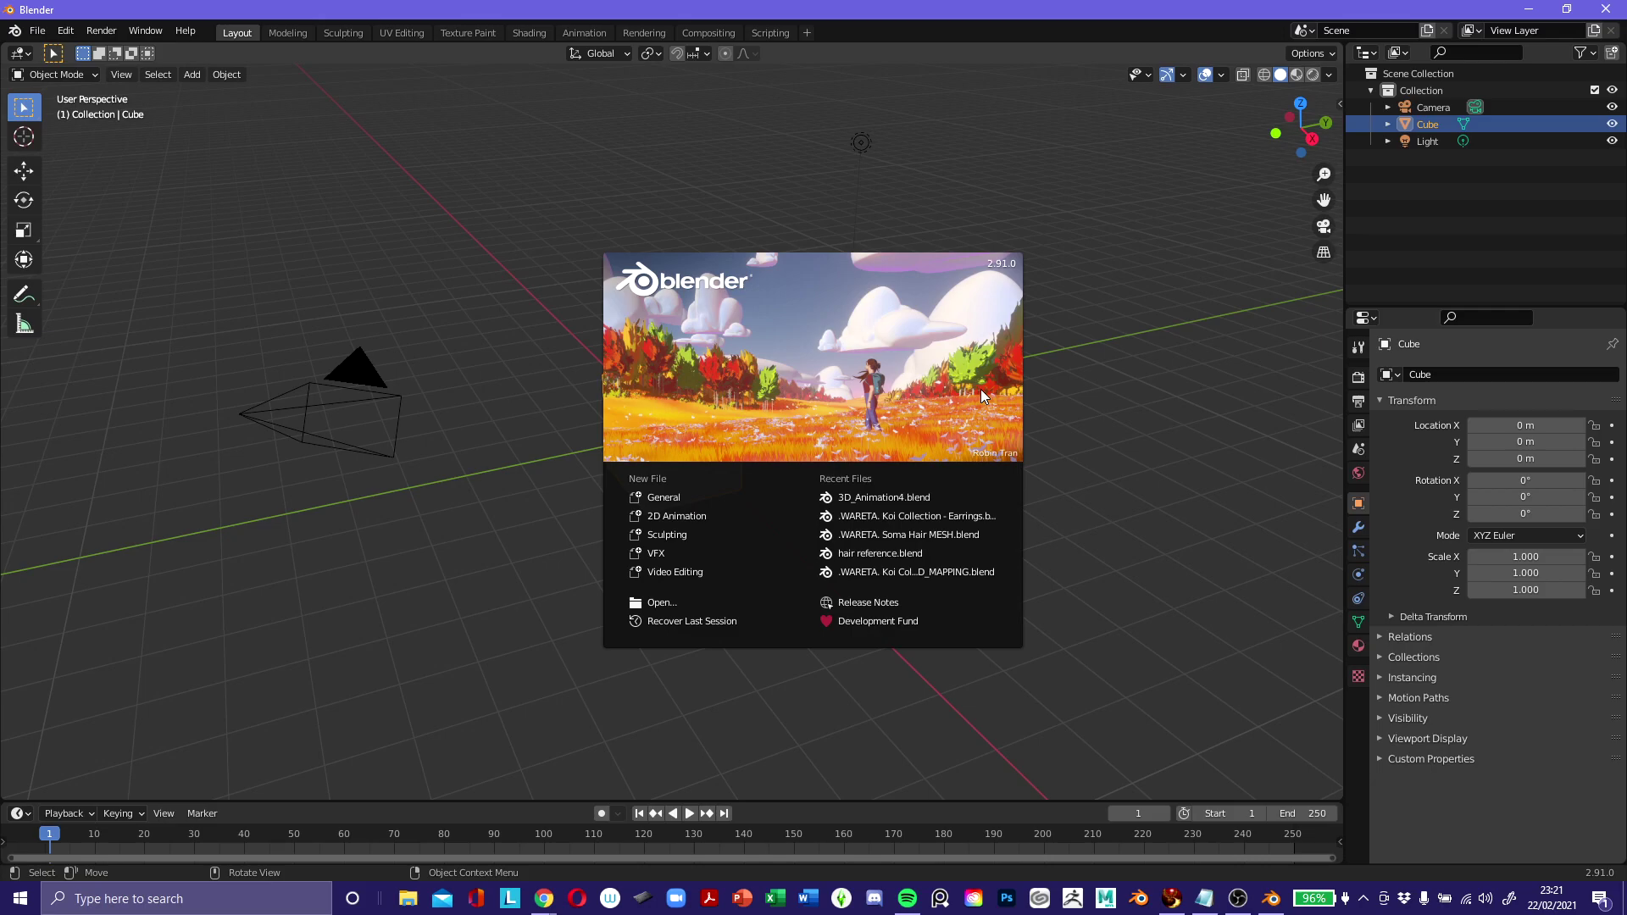
{"action": "left_click", "coordinate": [37, 31]}
{"action": "mouse_move", "coordinate": [69, 34]}
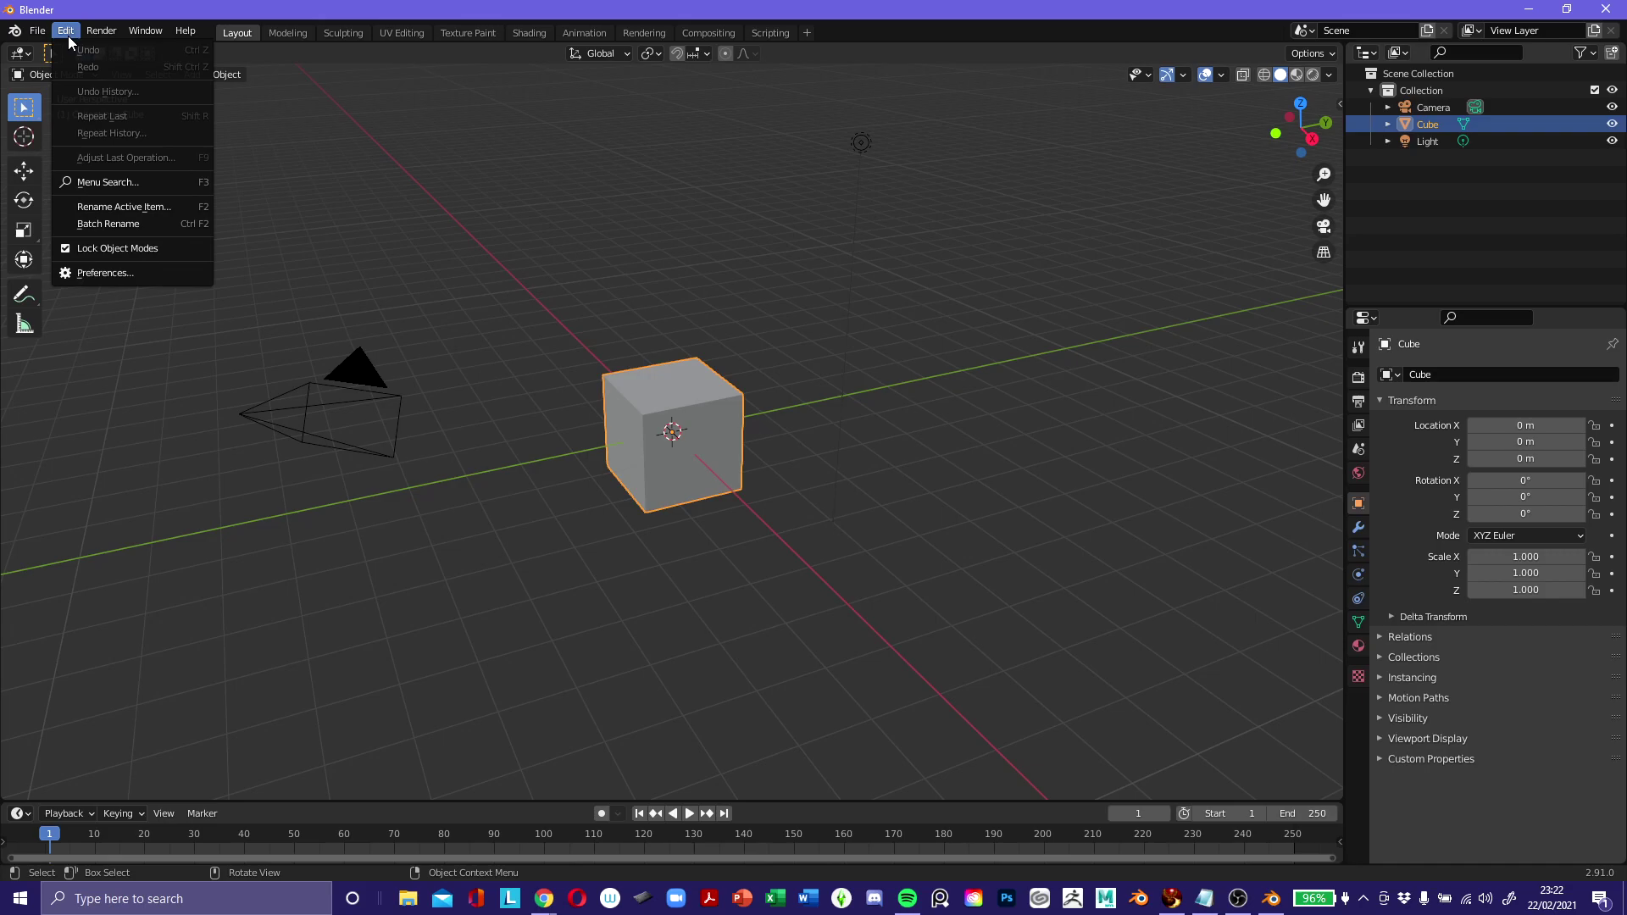
{"action": "left_click", "coordinate": [104, 272]}
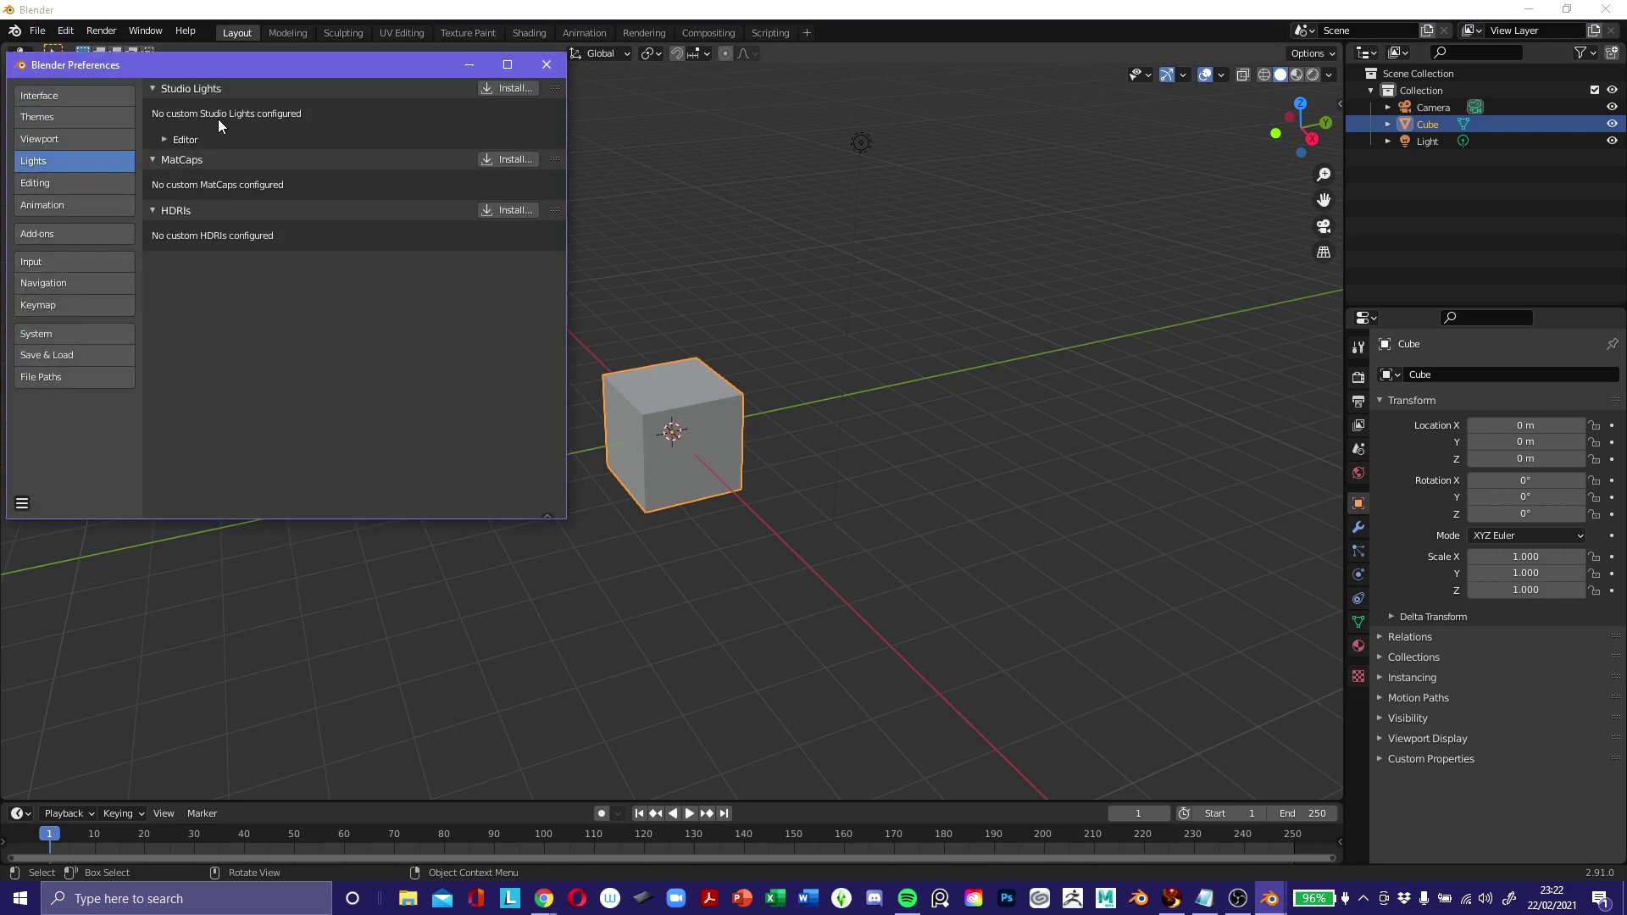
{"action": "left_click_drag", "start_coordinate": [261, 68], "coordinate": [596, 213]}
{"action": "left_click", "coordinate": [395, 378]}
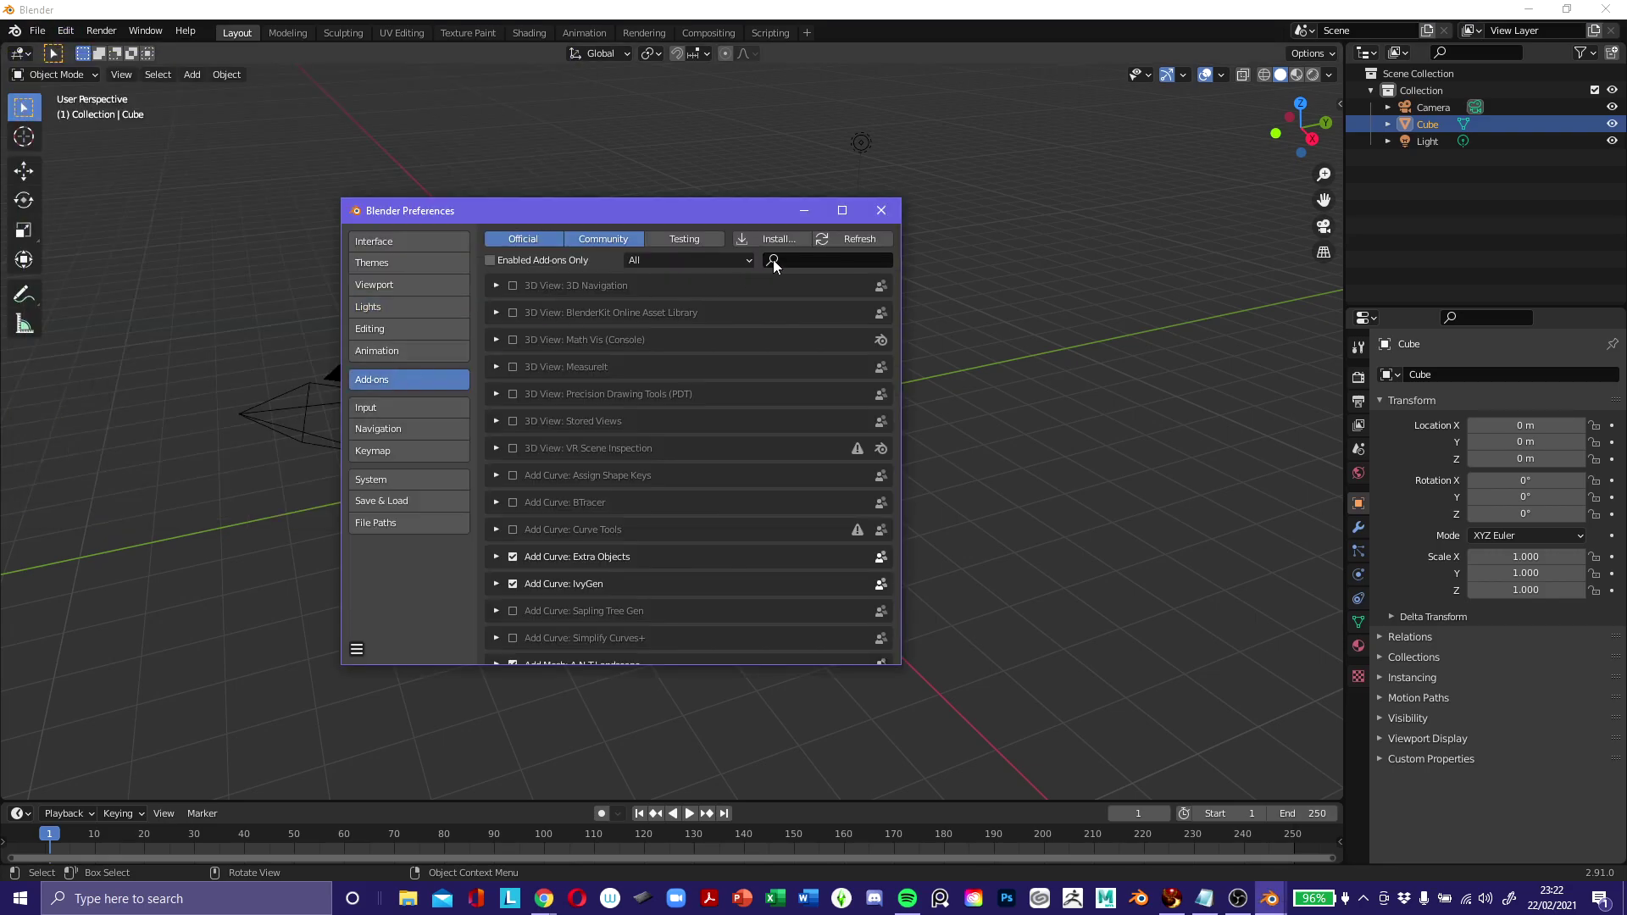
Install the add-on file avastar-r67-for-blender-2.91.zip from the Downloads folder.
{"action": "left_click", "coordinate": [809, 240]}
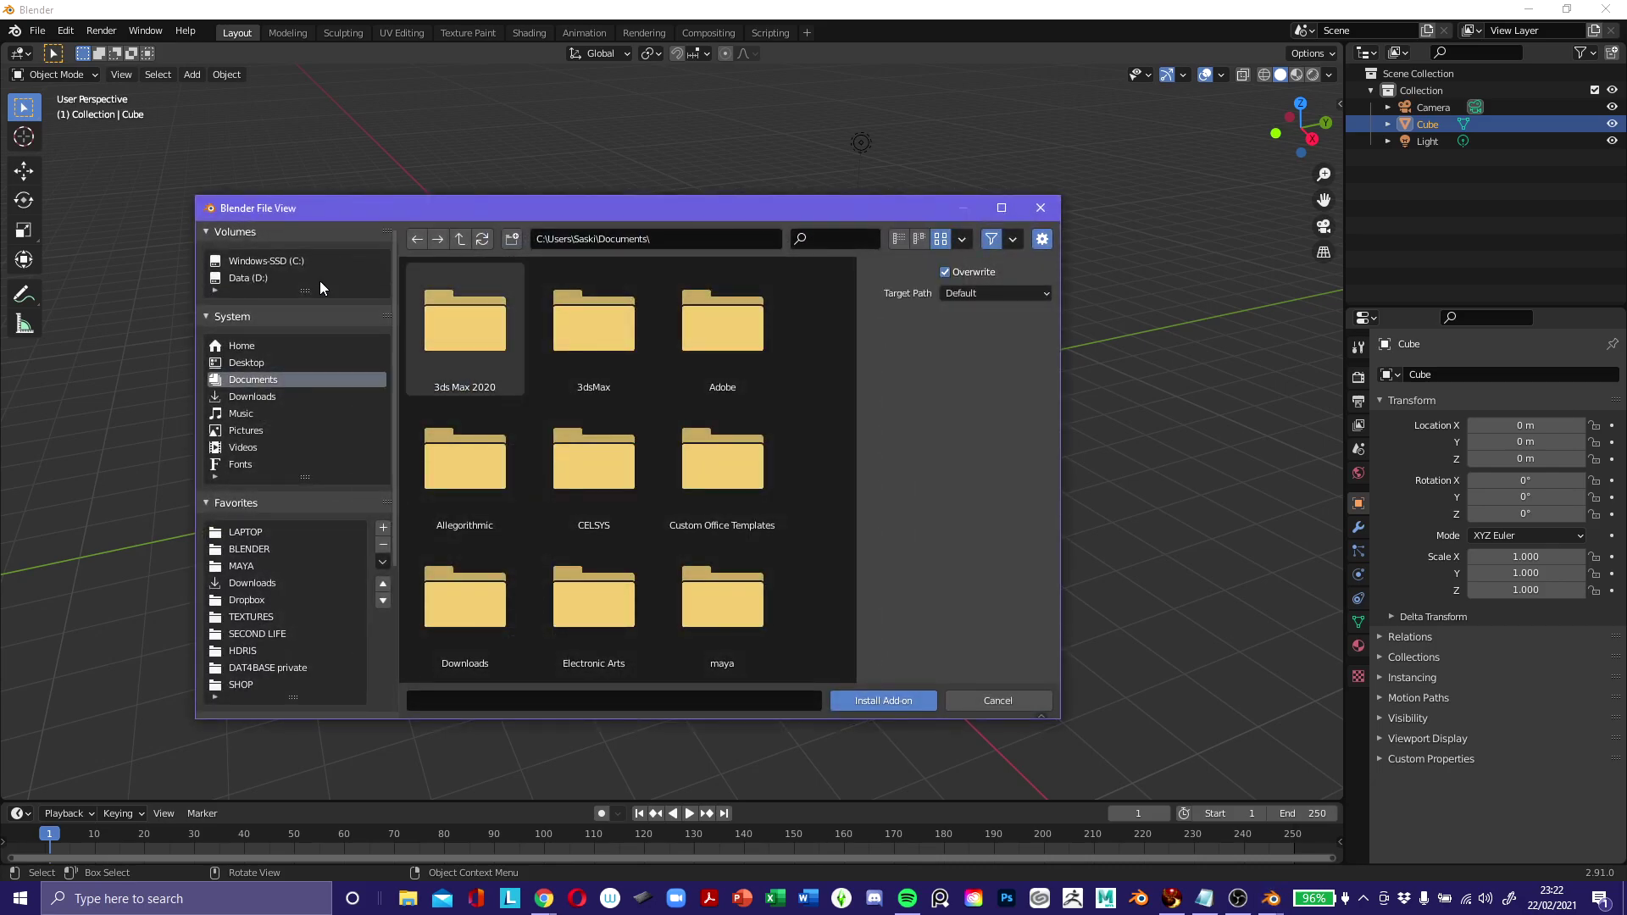
{"action": "left_click", "coordinate": [242, 398]}
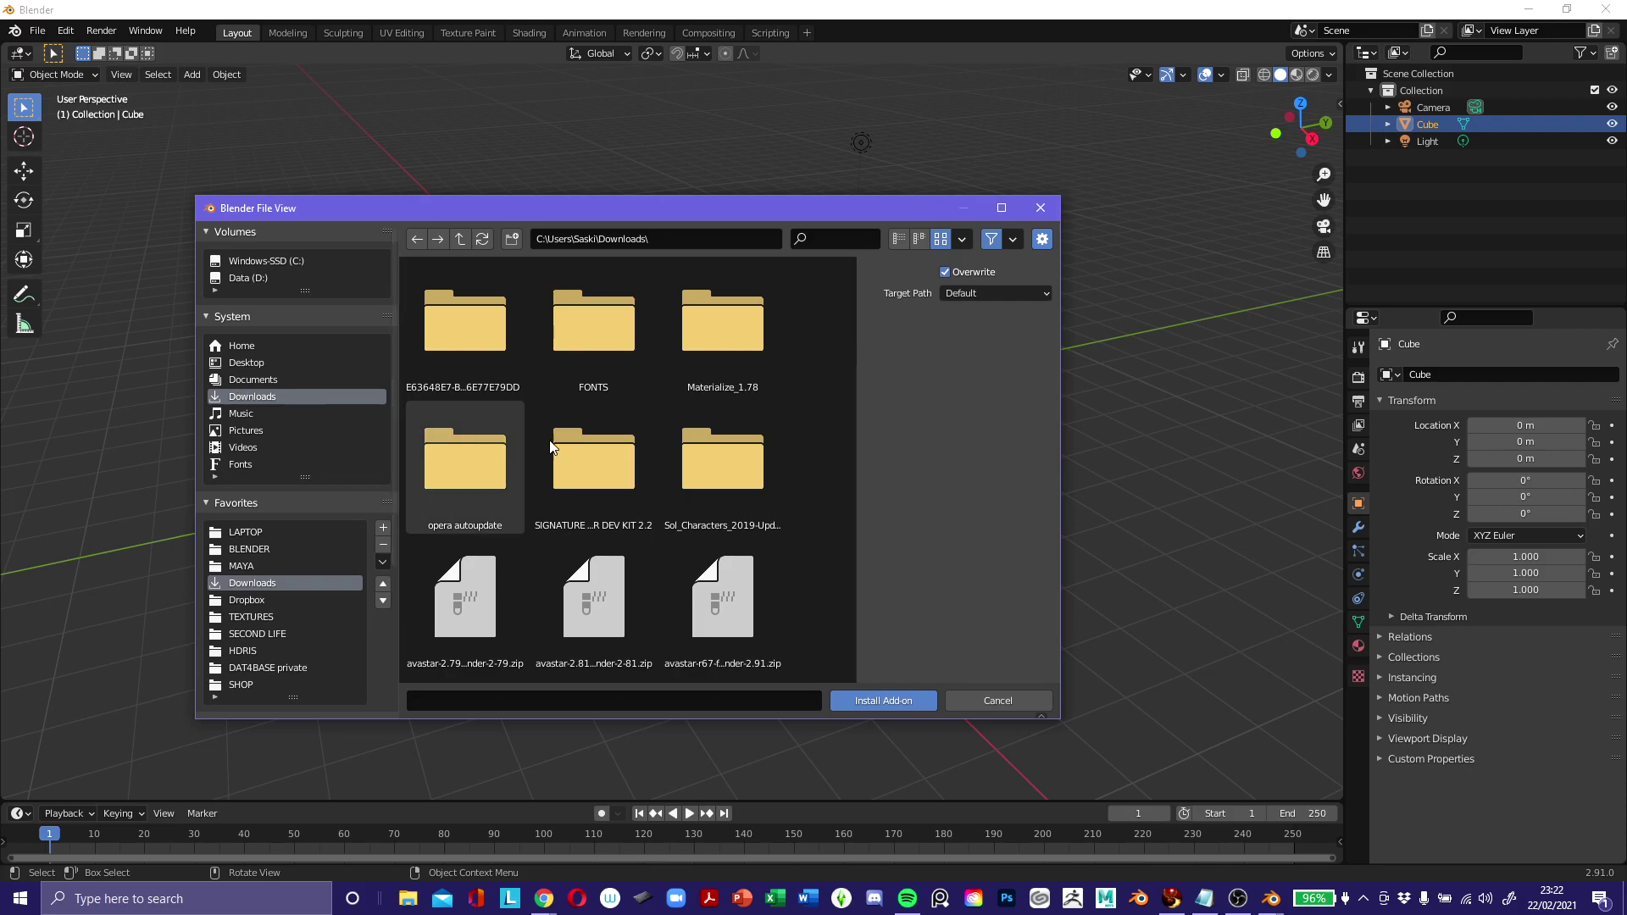
{"action": "scroll", "coordinate": [800, 565], "scroll_direction": "down", "scroll_amount": 1}
{"action": "left_click", "coordinate": [721, 569]}
{"action": "scroll", "coordinate": [814, 551], "scroll_direction": "down", "scroll_amount": 3}
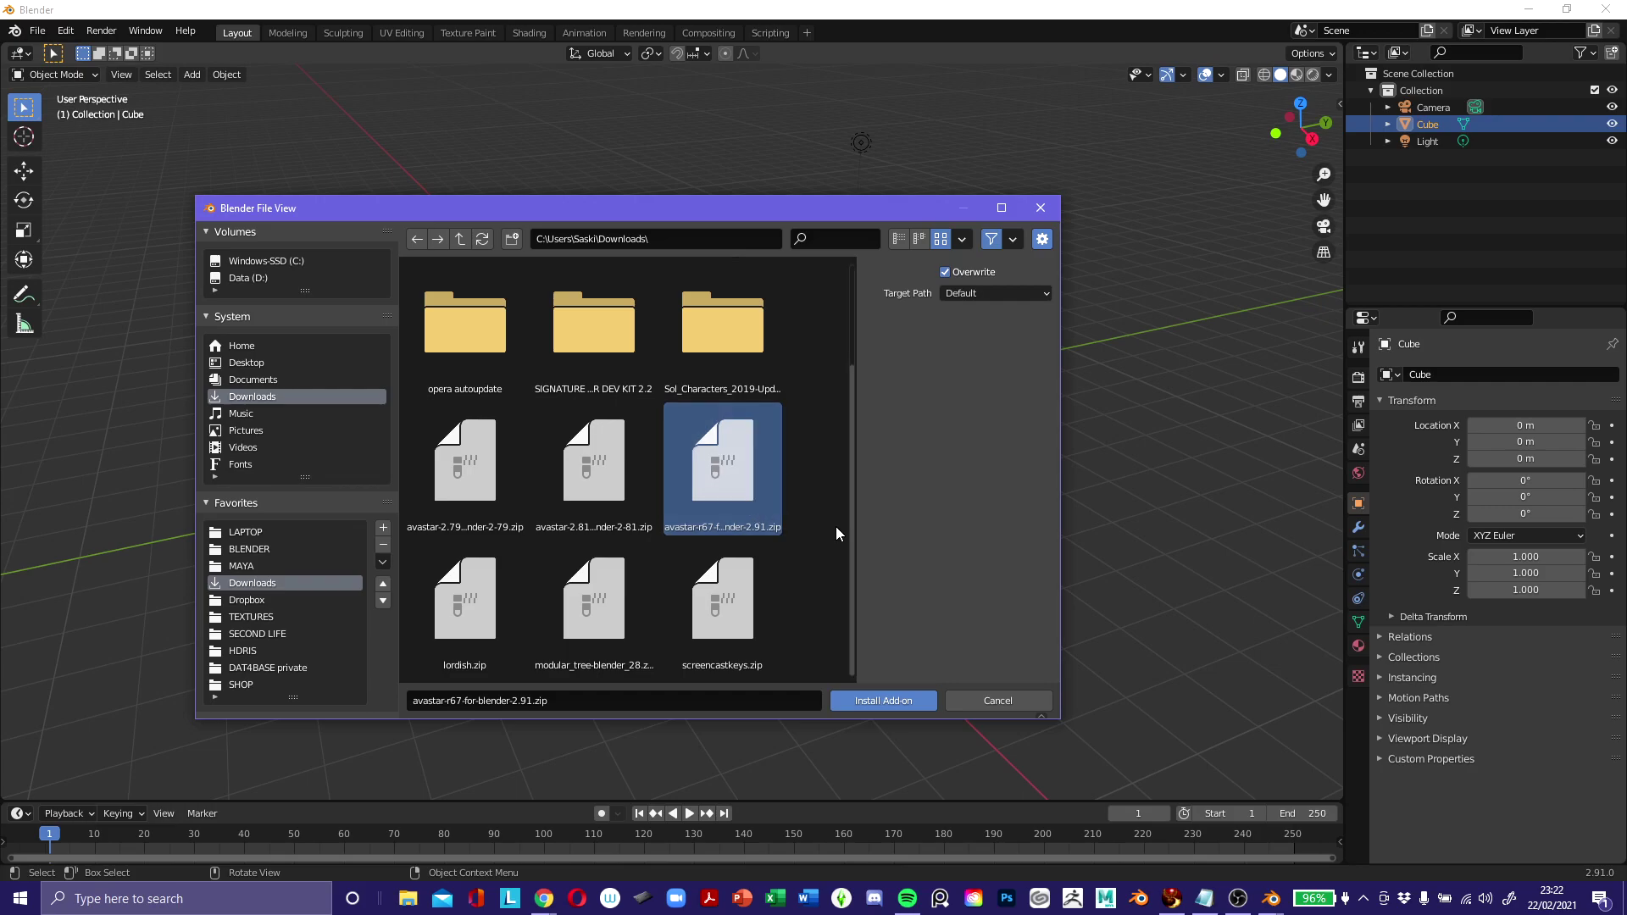
{"action": "left_click", "coordinate": [876, 704]}
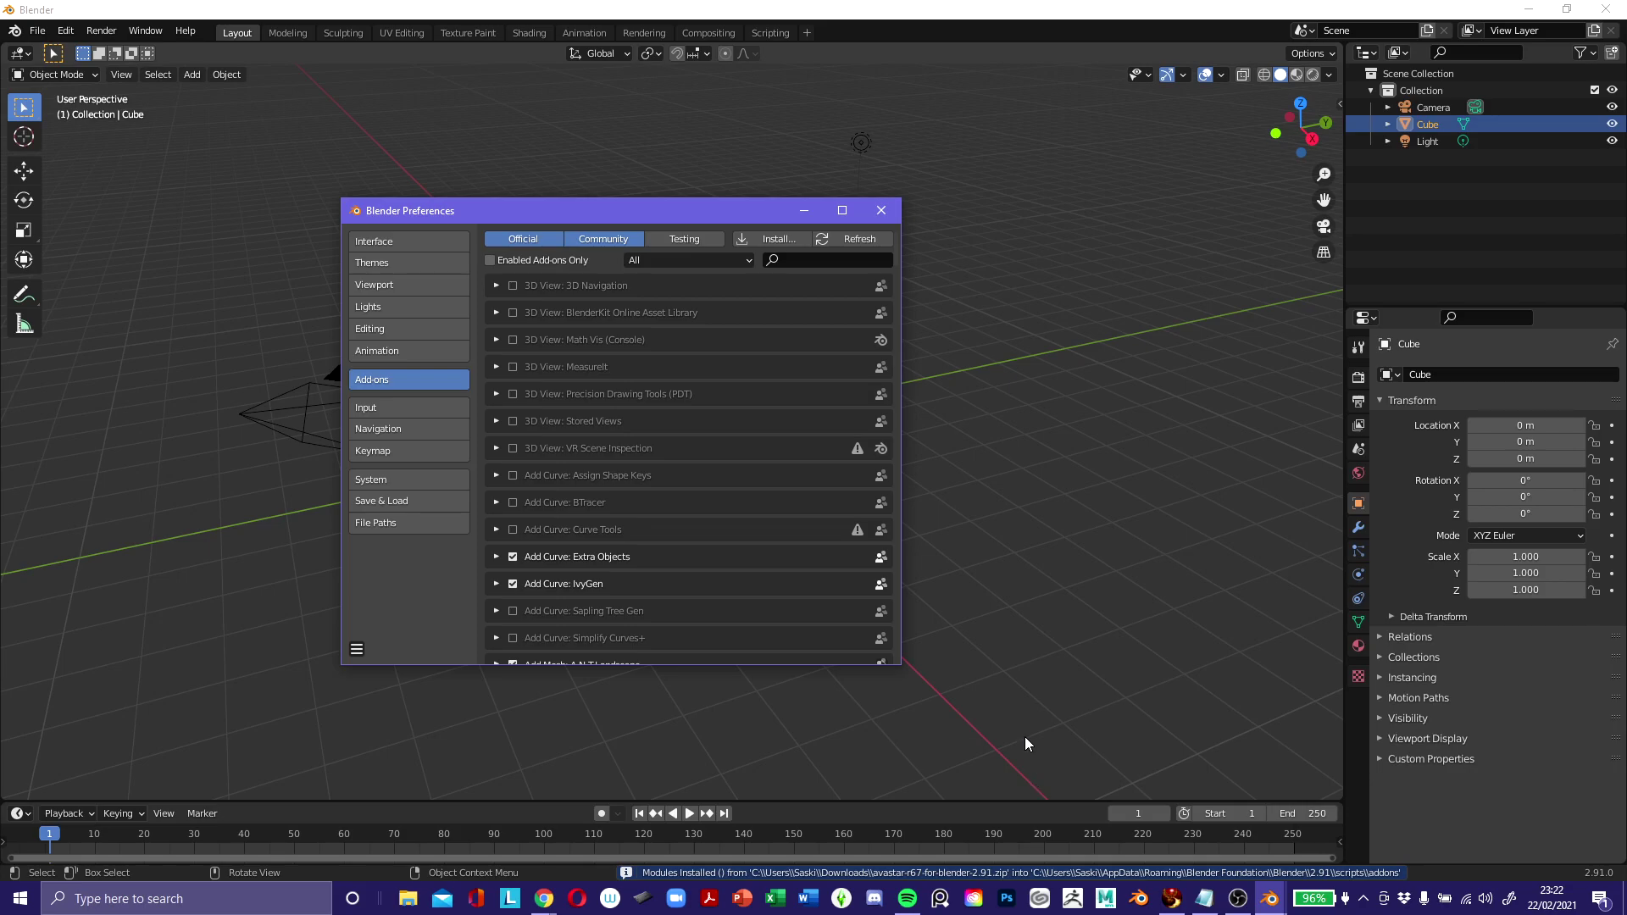
Search the add-ons for "avastar", look through the Avastar add-on's settings, and close the preferences.
{"action": "left_click", "coordinate": [810, 259]}
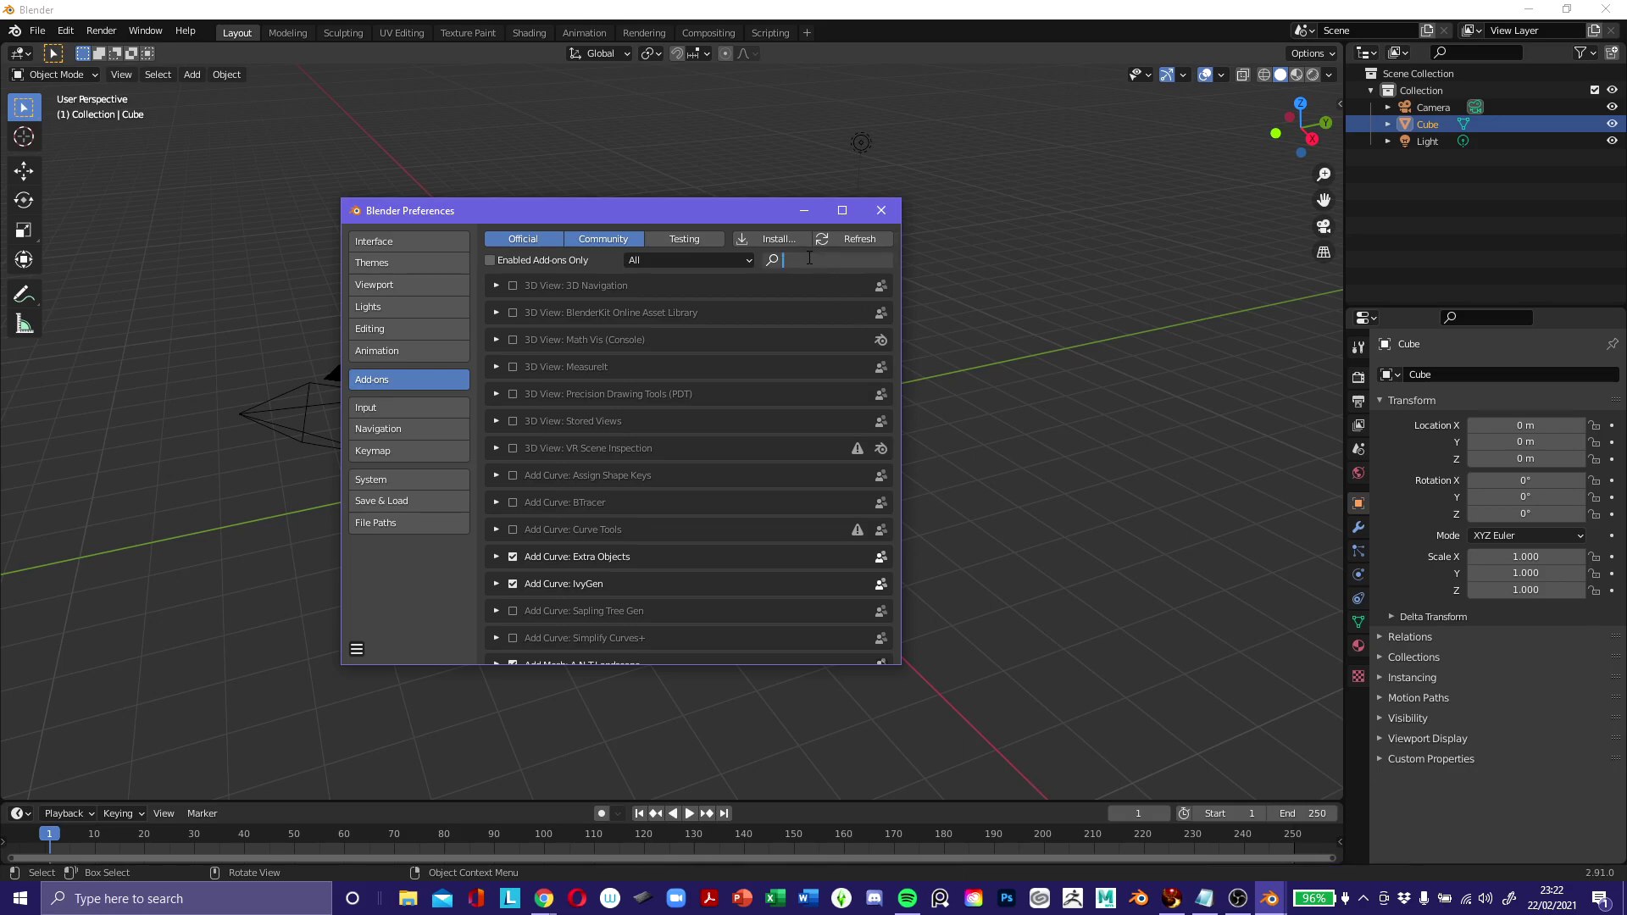
{"action": "type", "text": "avastar"}
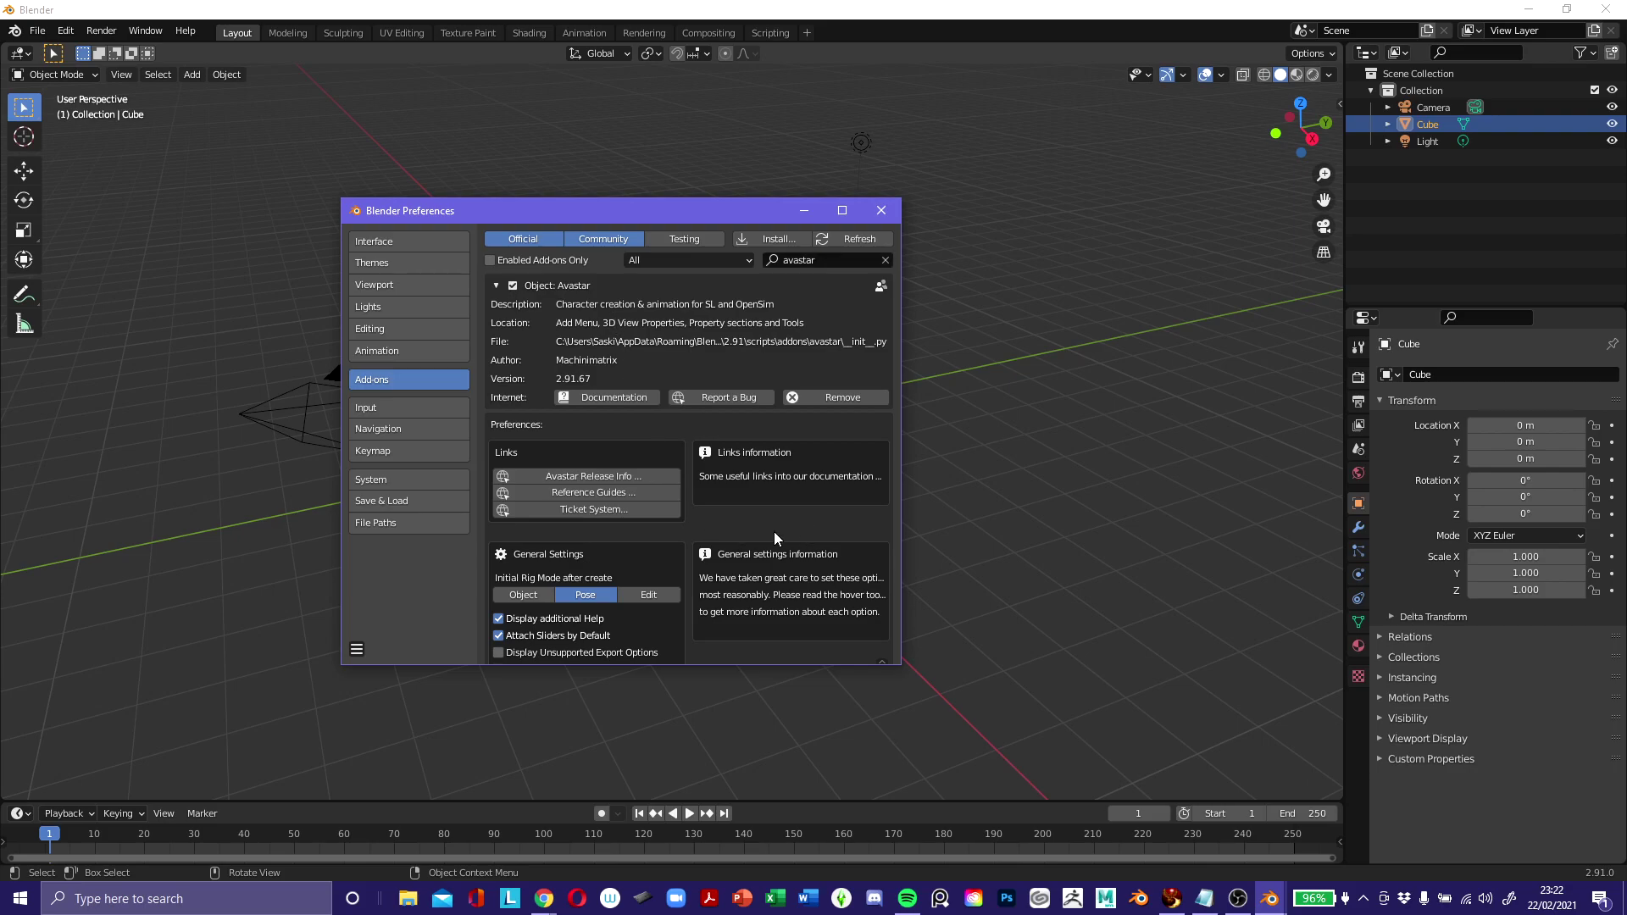
{"action": "scroll", "coordinate": [763, 536], "scroll_direction": "down", "scroll_amount": 6}
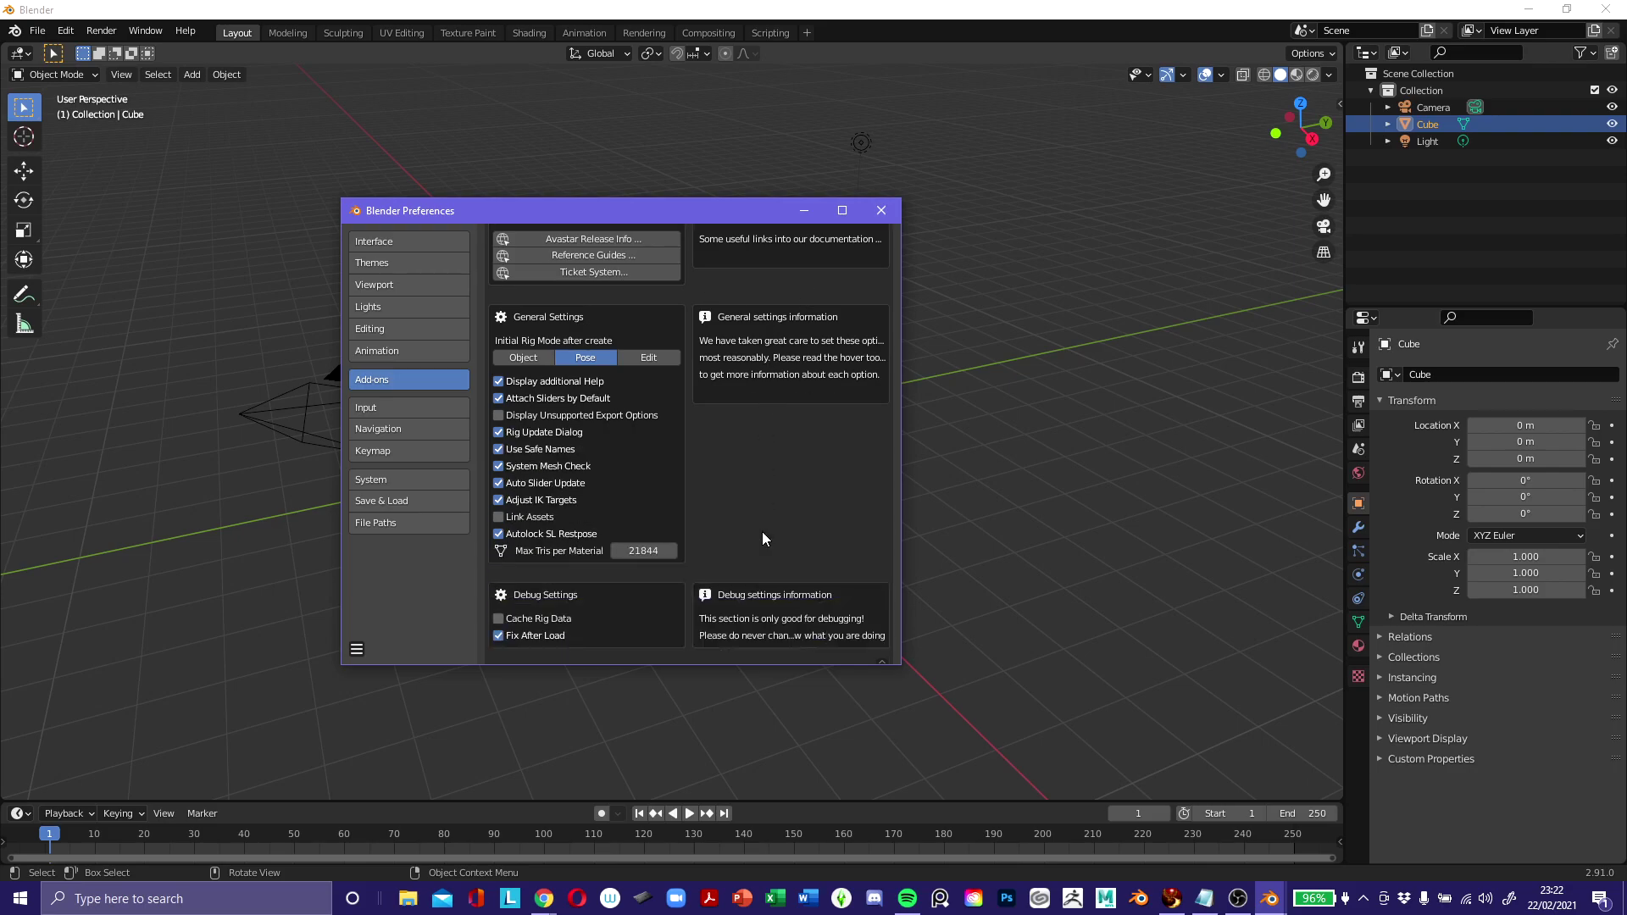
{"action": "scroll", "coordinate": [761, 532], "scroll_direction": "down", "scroll_amount": 8}
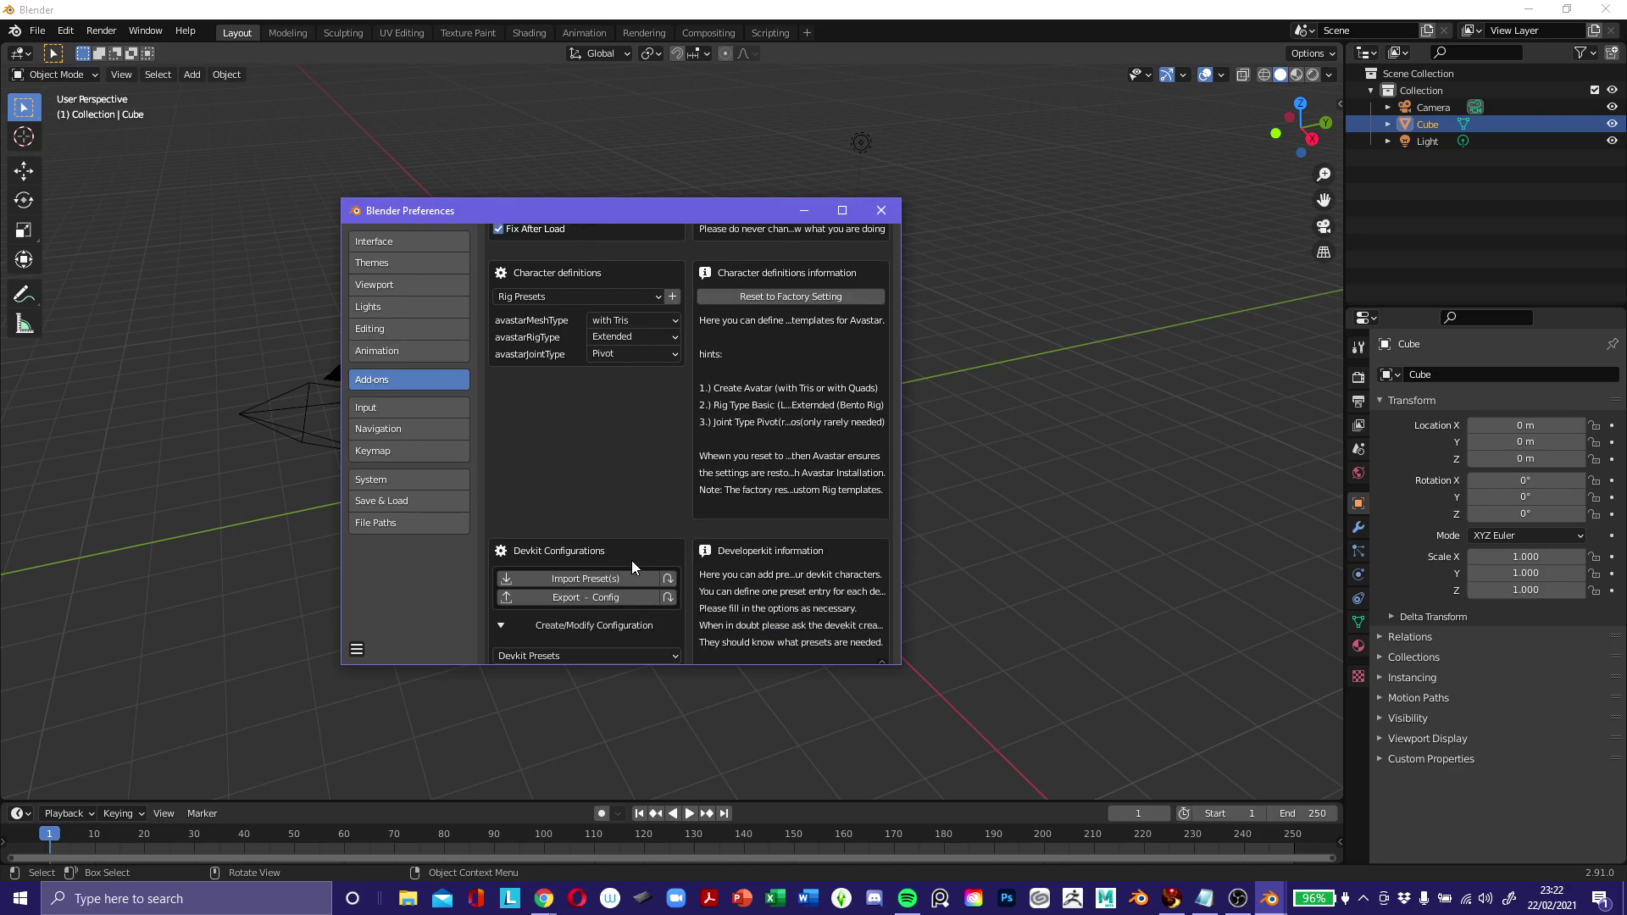
{"action": "scroll", "coordinate": [670, 555], "scroll_direction": "down", "scroll_amount": 3}
{"action": "left_click", "coordinate": [880, 211]}
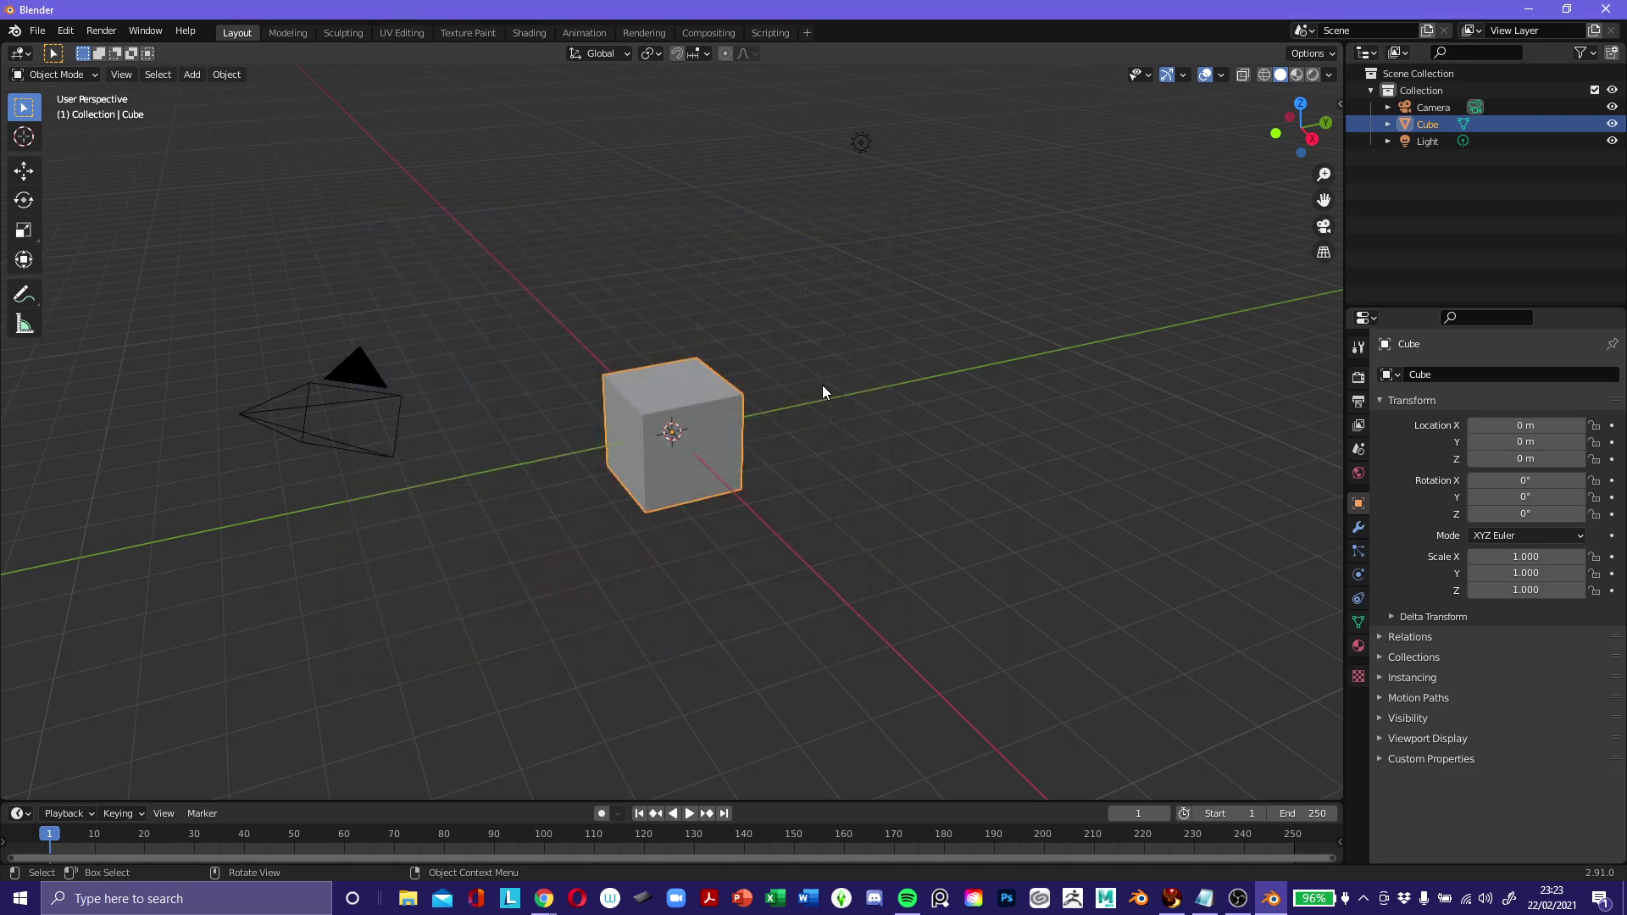
{"action": "left_click", "coordinate": [235, 74]}
In Chrome, search Google Images for "model poses" in a new tab and open the photo of the standing model in black top and jeans.
{"action": "mouse_move", "coordinate": [185, 76]}
{"action": "mouse_move", "coordinate": [543, 899]}
{"action": "left_click", "coordinate": [705, 839]}
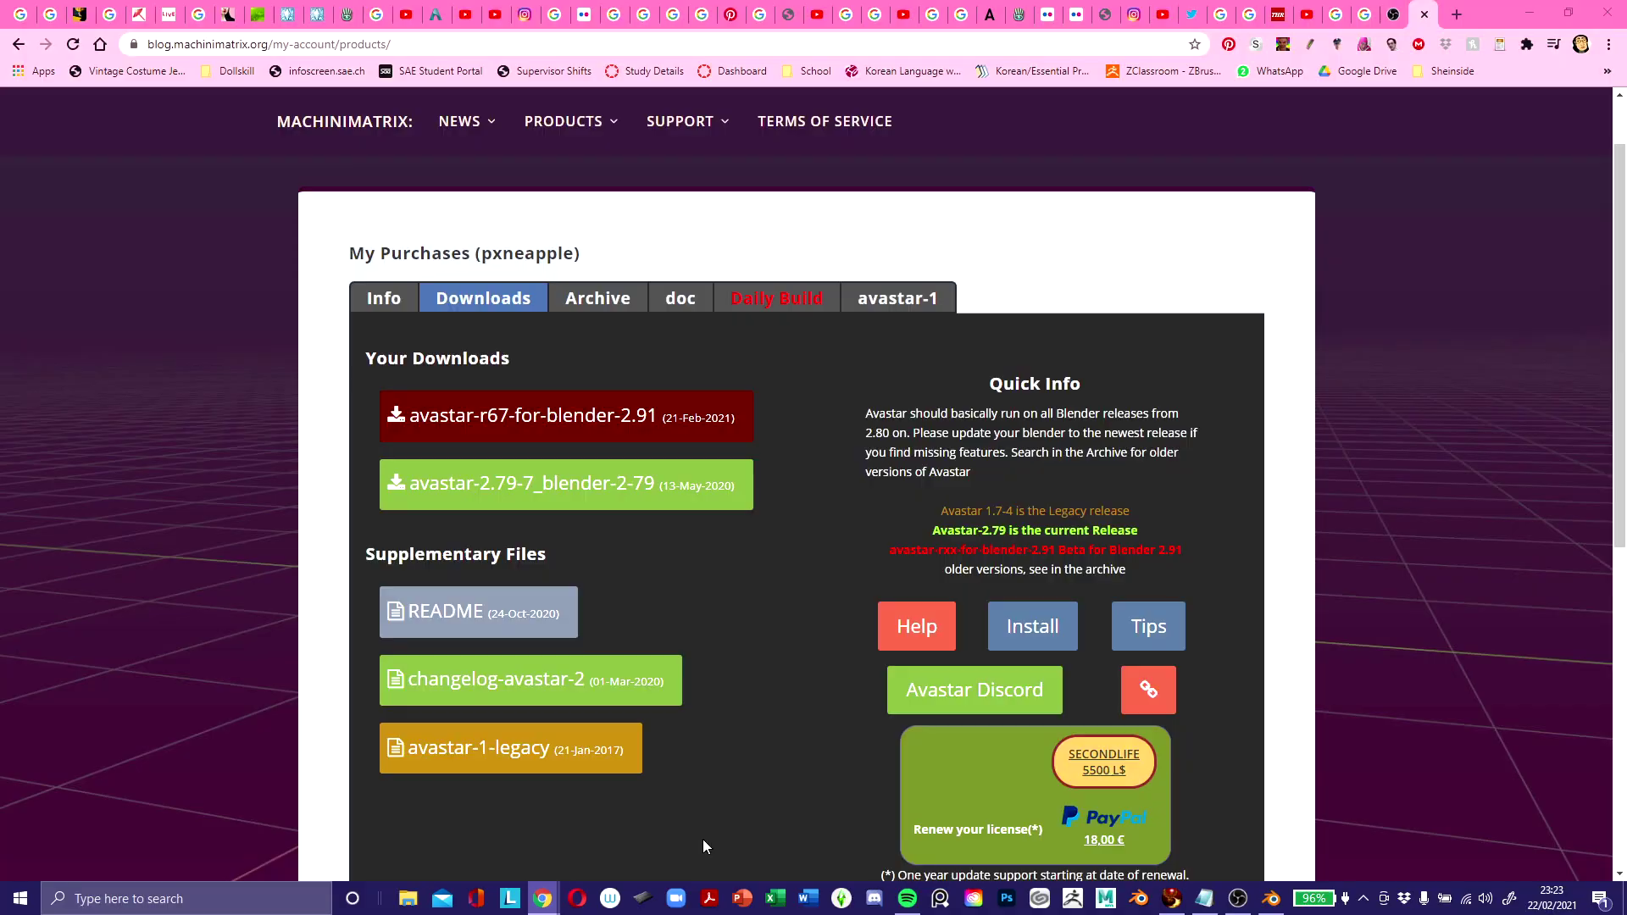
{"action": "left_click", "coordinate": [1457, 14]}
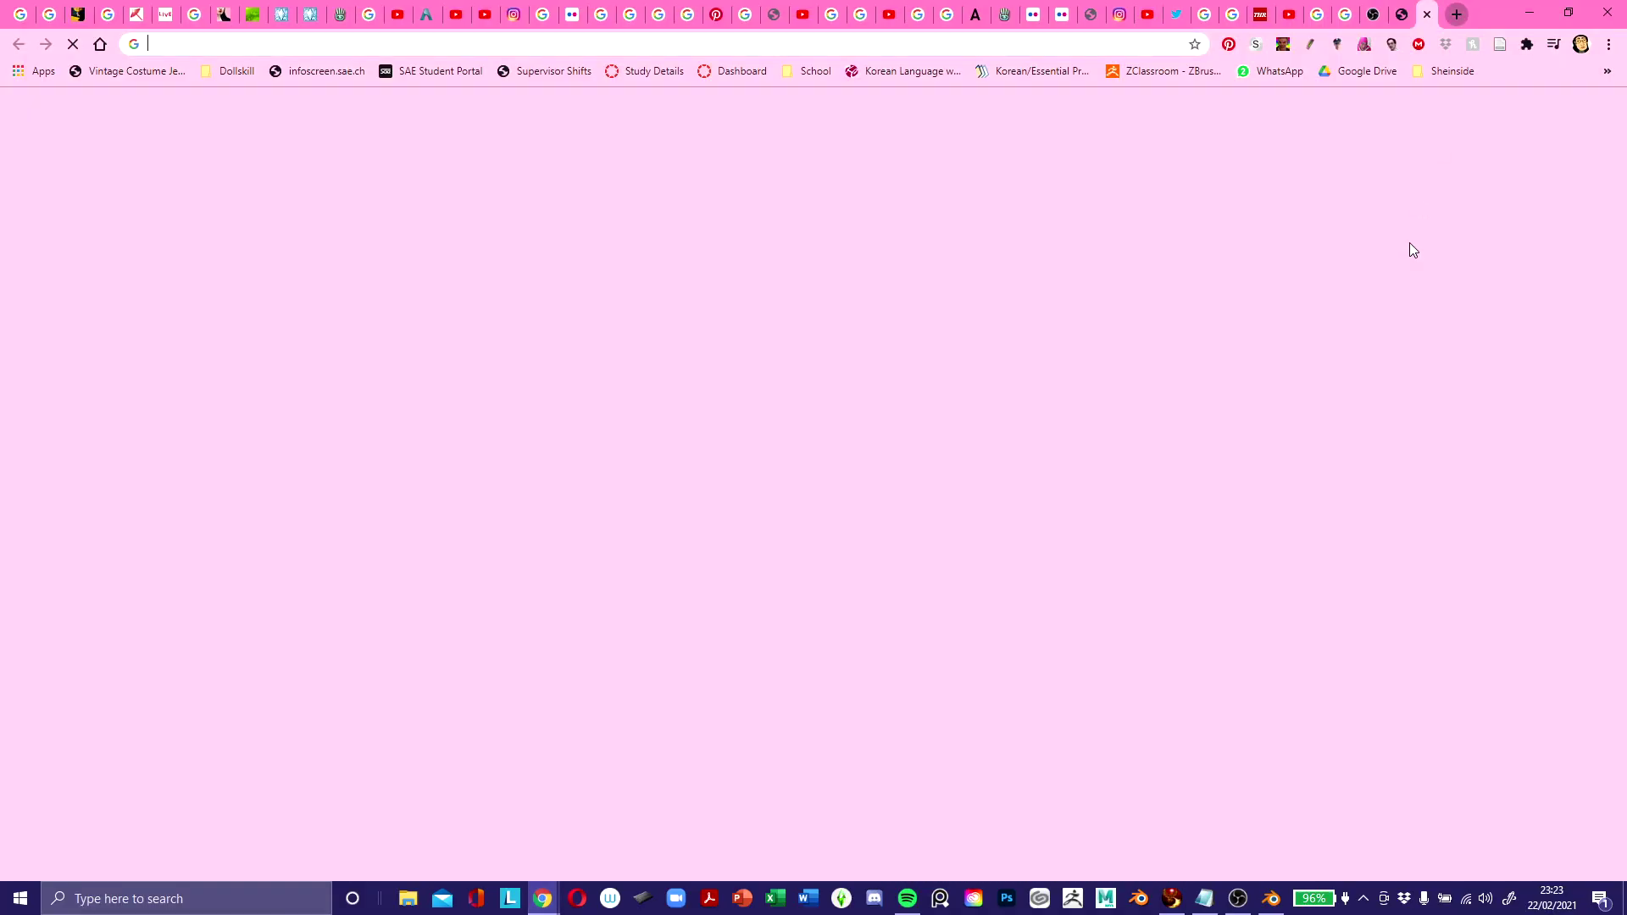
{"action": "type", "text": "model poses"}
{"action": "key", "text": "Return"}
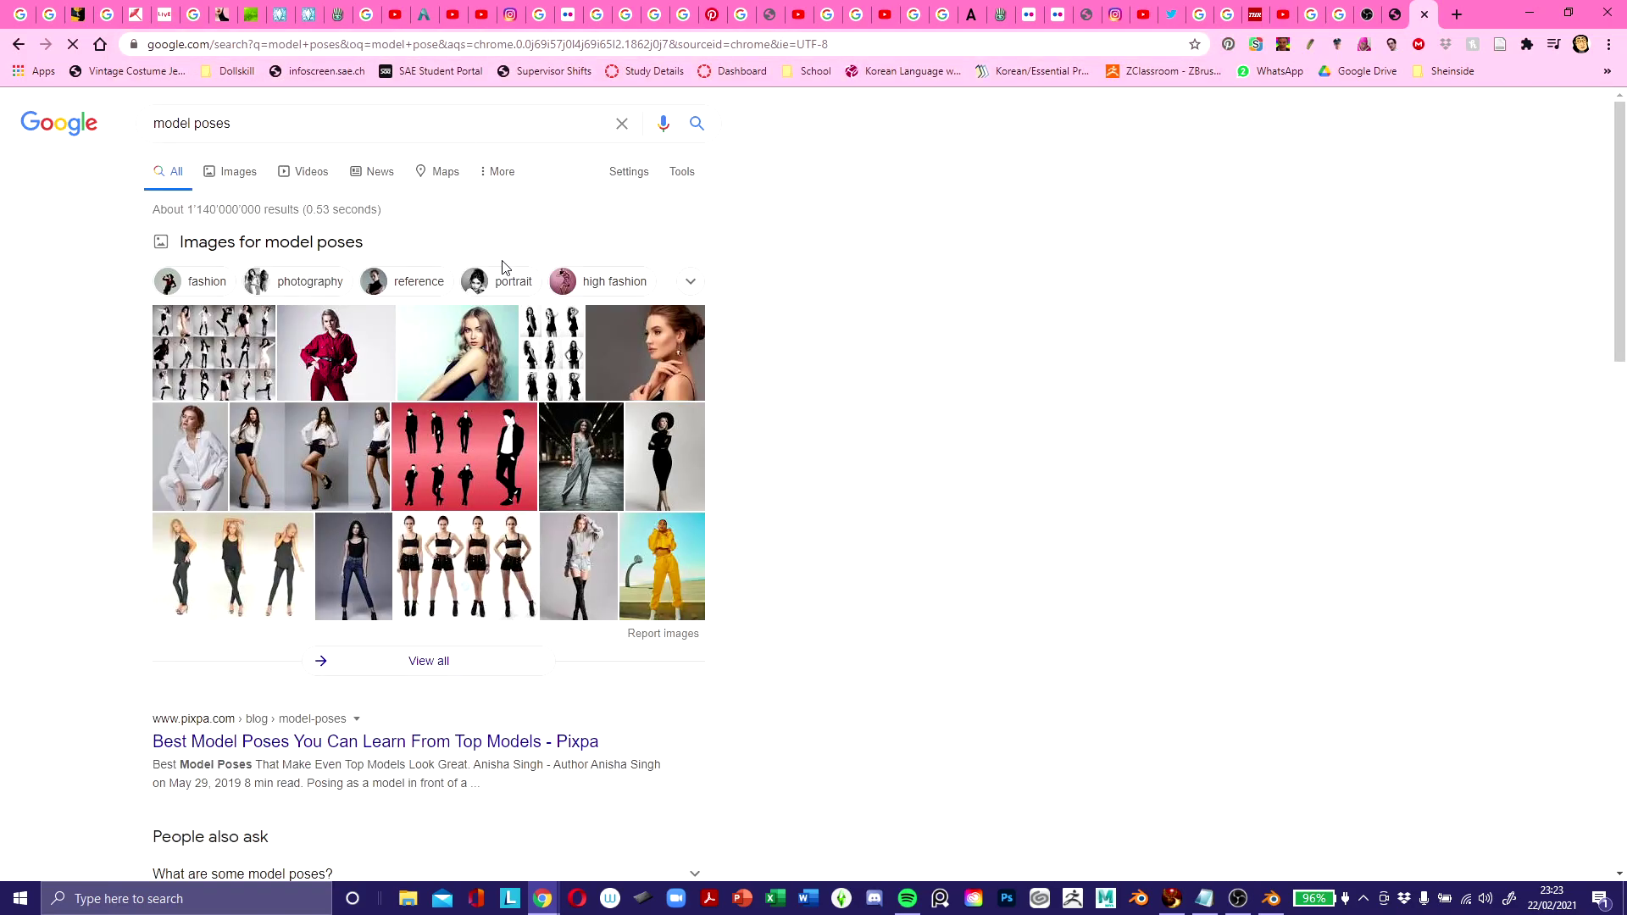
{"action": "left_click", "coordinate": [241, 174]}
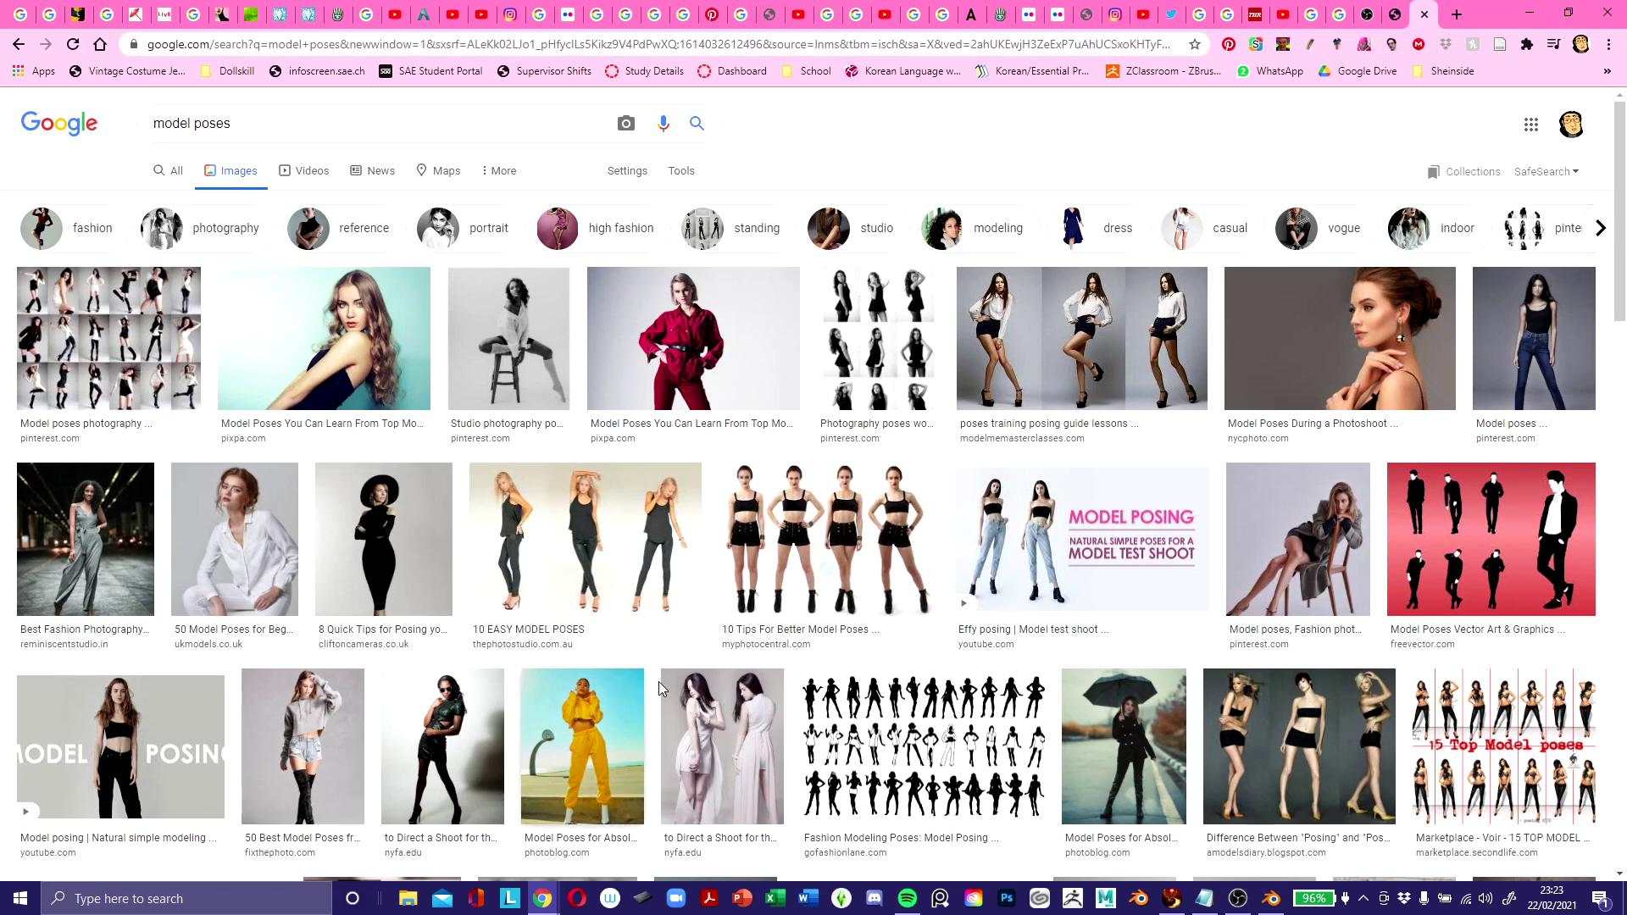
{"action": "left_click", "coordinate": [1517, 371]}
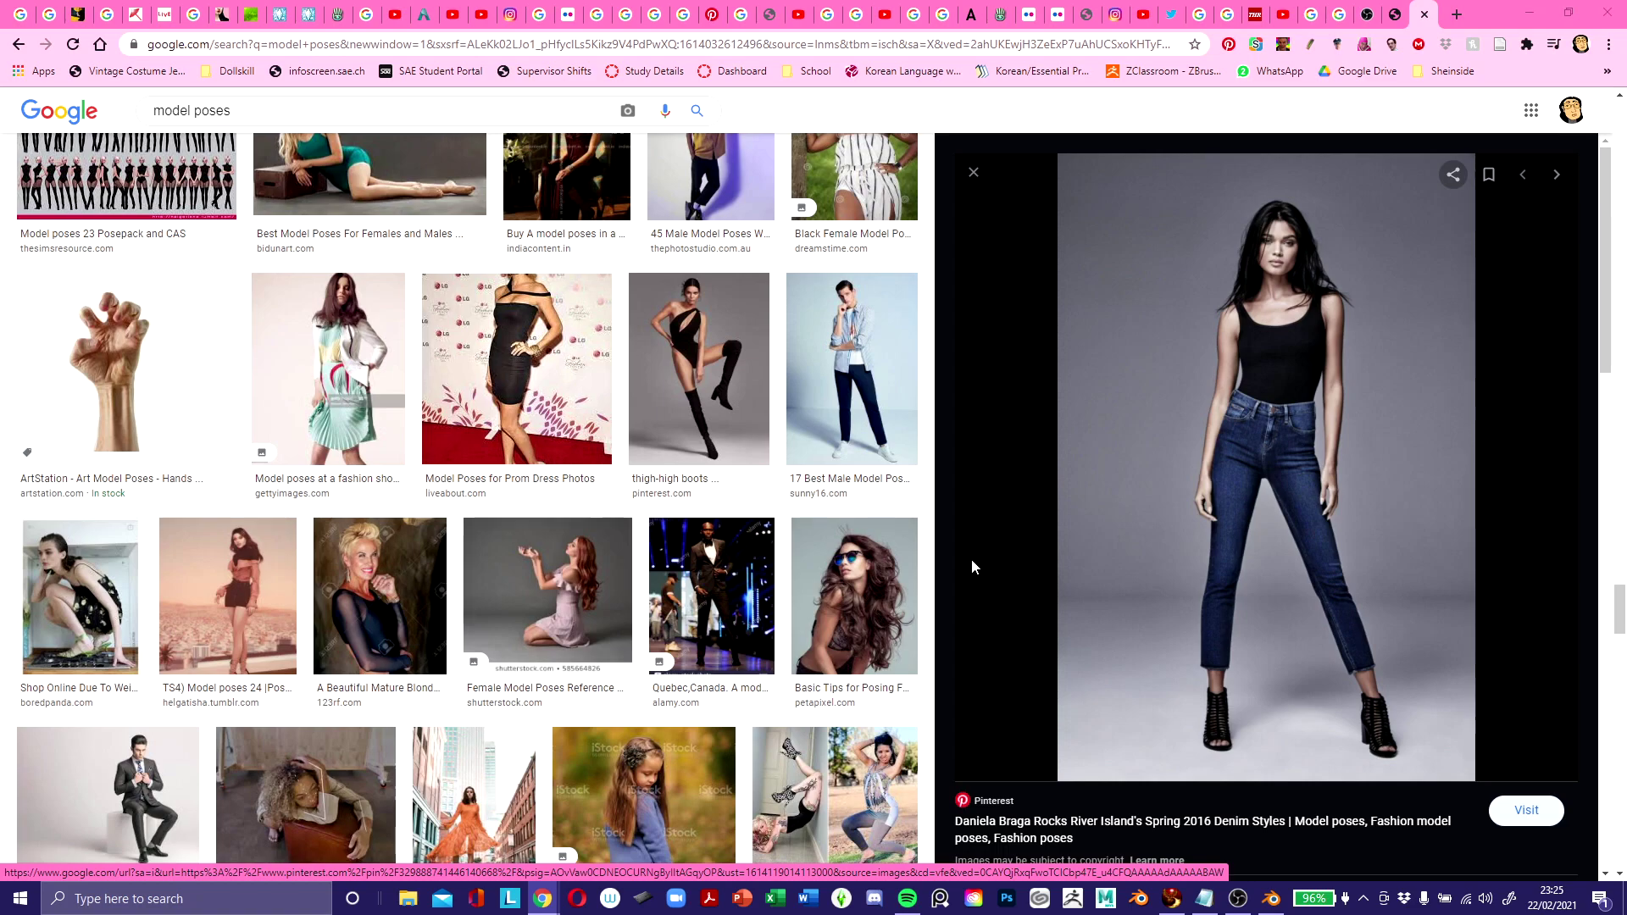
Launch PureRef, make its empty window taller and reposition it over the image results.
{"action": "key", "text": "super"}
{"action": "type", "text": "pureref"}
{"action": "key", "text": "Return"}
{"action": "left_click_drag", "start_coordinate": [481, 502], "coordinate": [377, 495]}
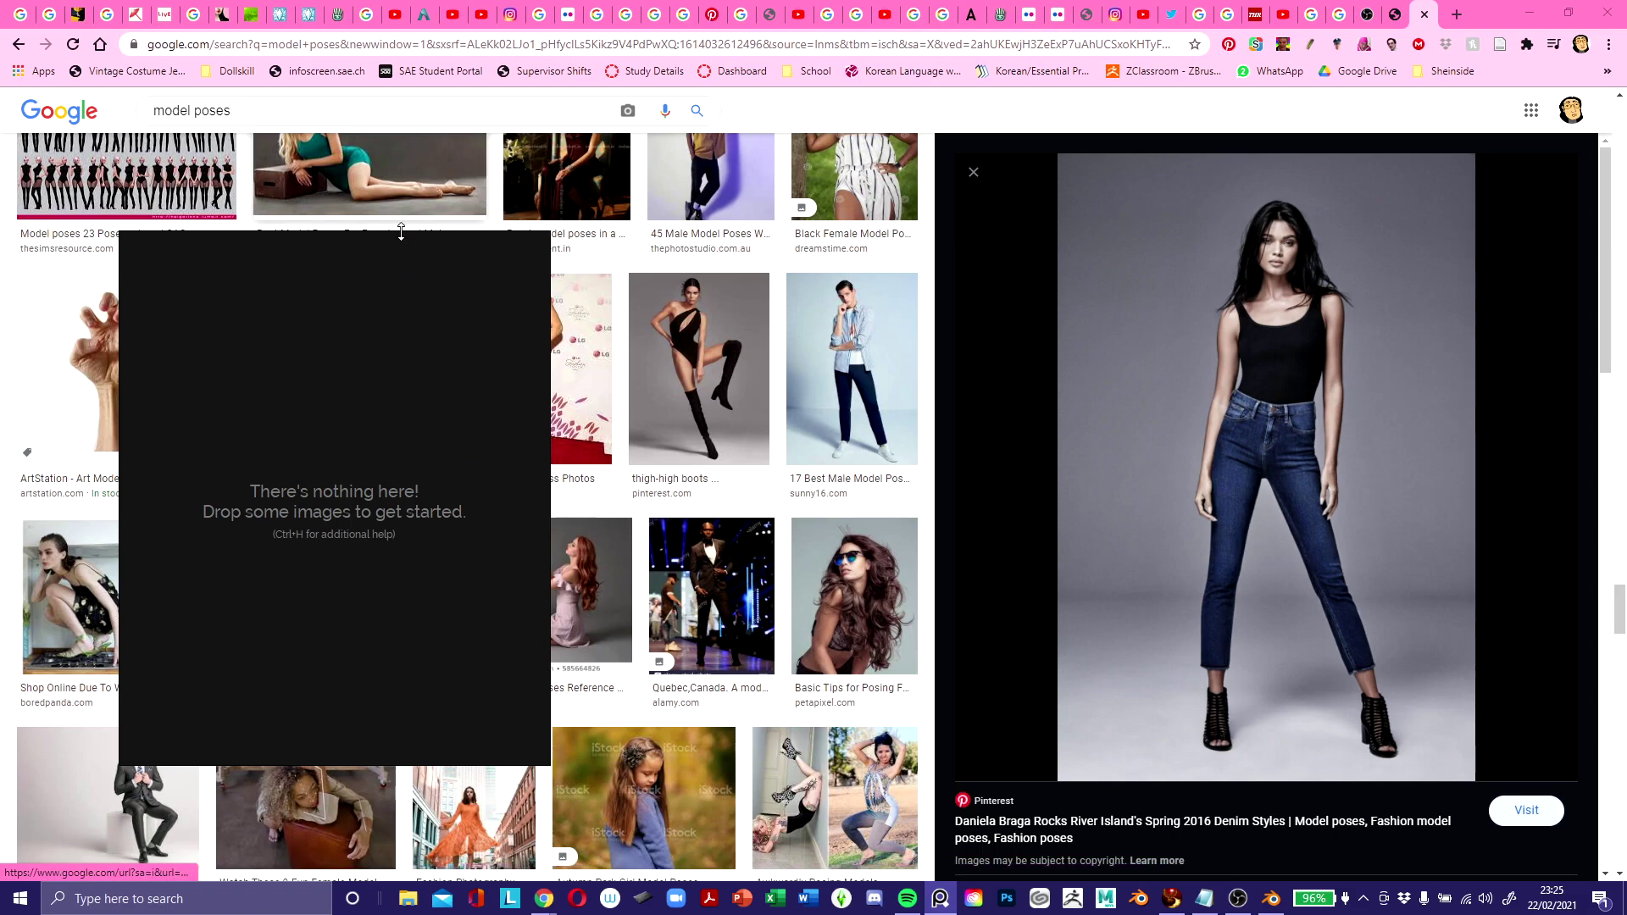
{"action": "left_click_drag", "start_coordinate": [399, 230], "coordinate": [391, 143]}
{"action": "right_click_drag", "start_coordinate": [445, 356], "coordinate": [510, 373]}
Switch to Blender, shrink the PureRef window and place it beside the default cube.
{"action": "left_click", "coordinate": [1271, 900]}
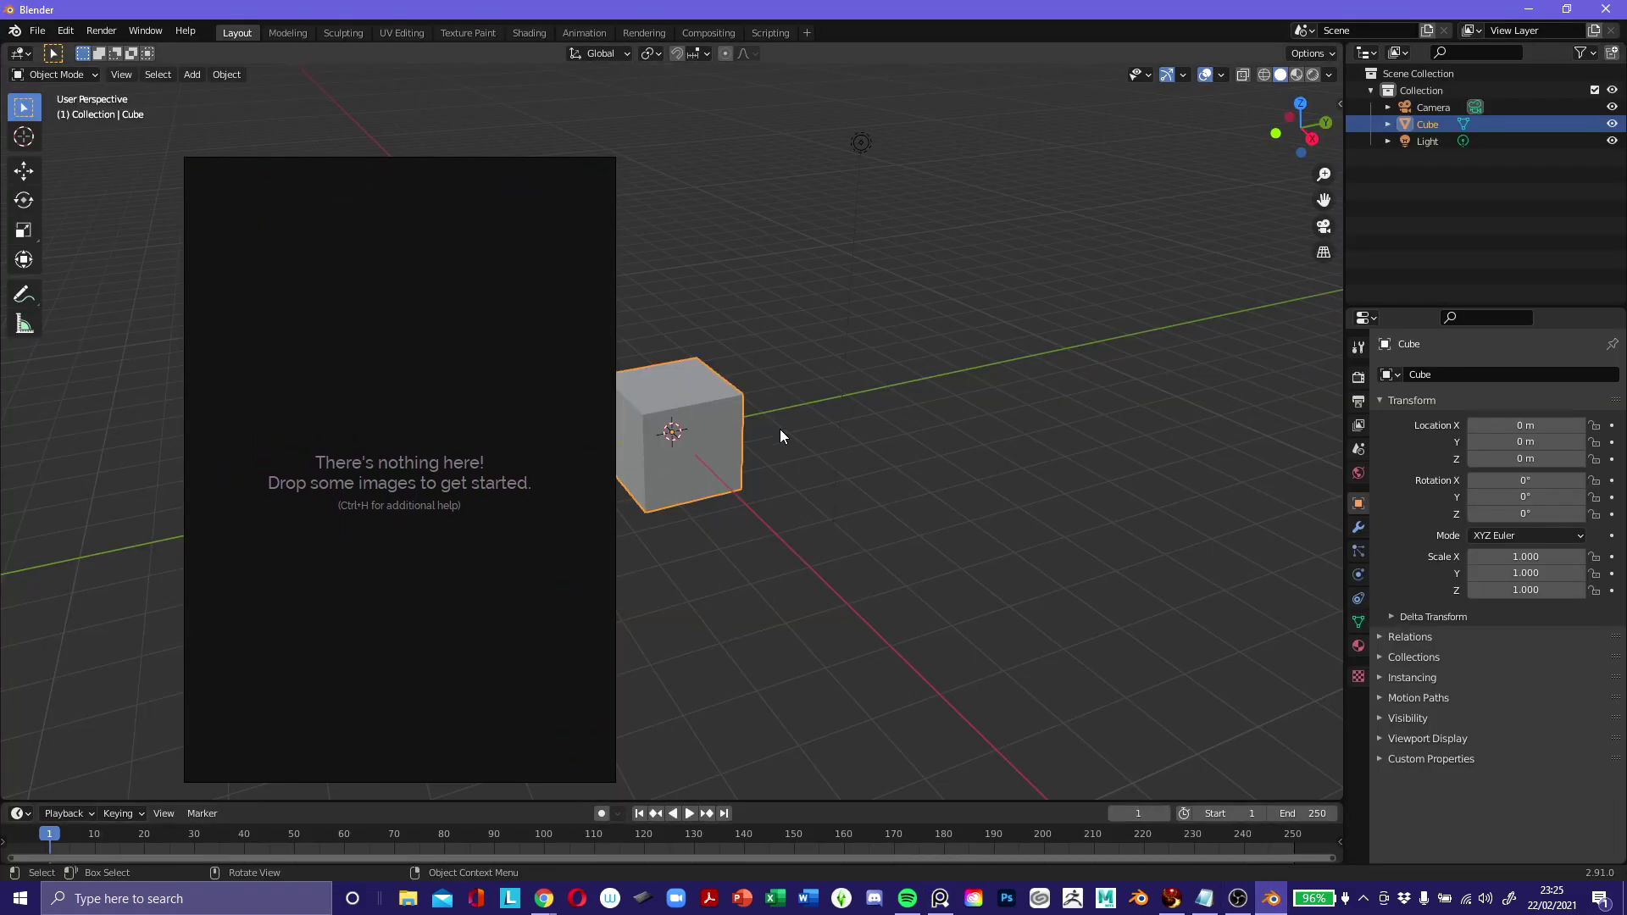
{"action": "right_click_drag", "start_coordinate": [466, 473], "coordinate": [353, 434]}
{"action": "left_click_drag", "start_coordinate": [509, 738], "coordinate": [415, 671]}
{"action": "right_click_drag", "start_coordinate": [307, 439], "coordinate": [325, 452]}
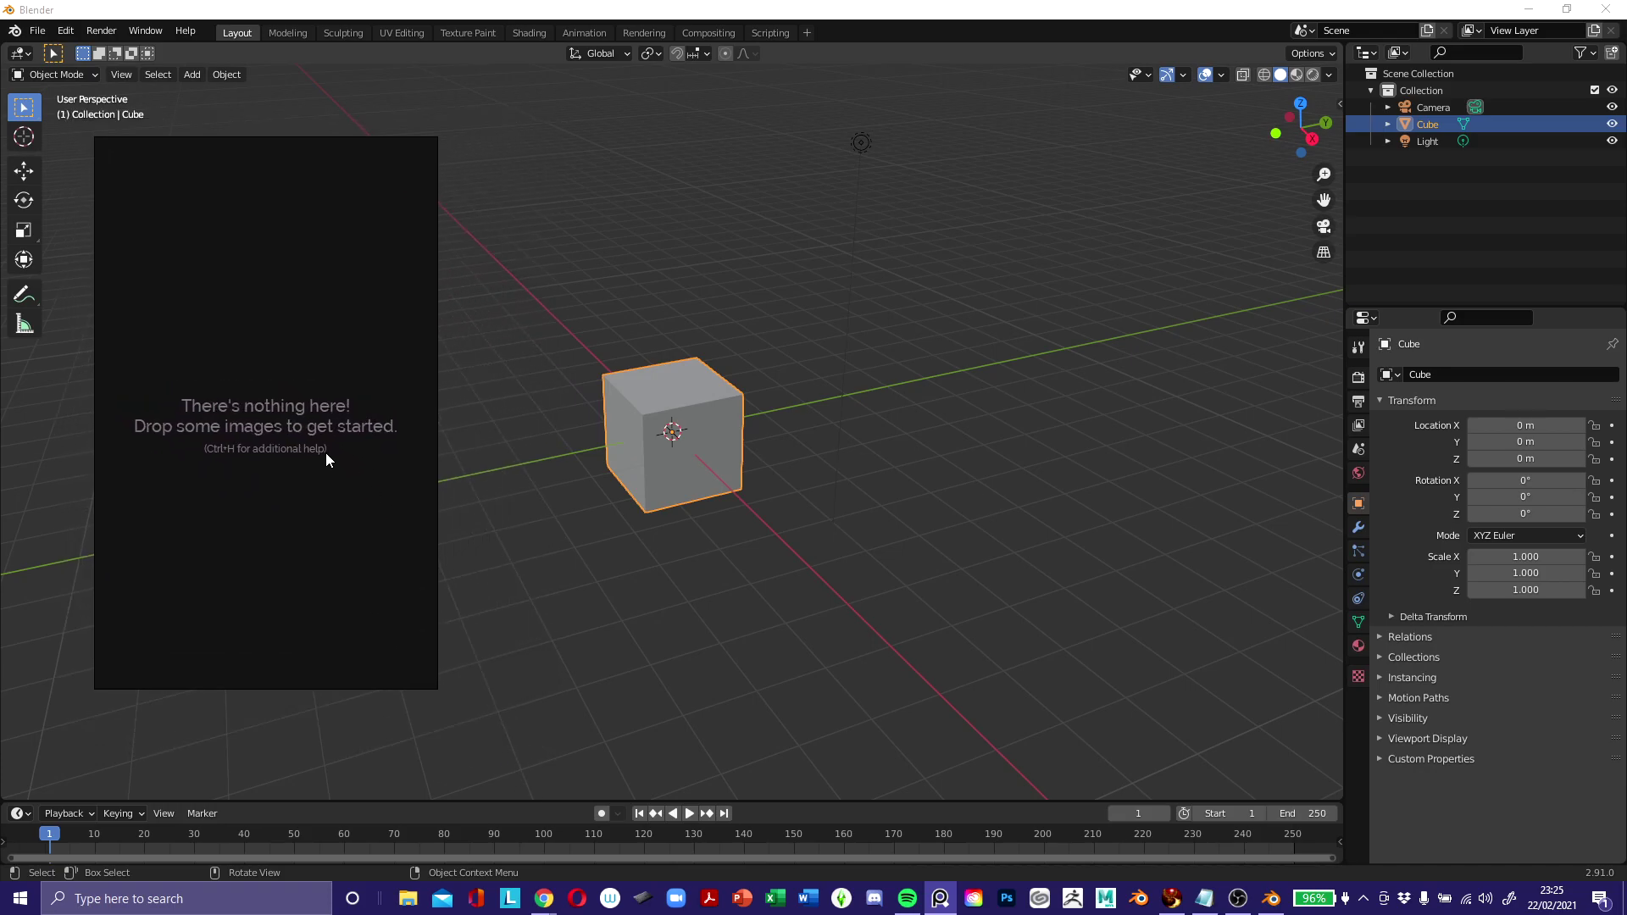
Bring the photo of the standing model from Chrome into the PureRef window, showing the full figure.
{"action": "mouse_move", "coordinate": [544, 897]}
{"action": "left_click", "coordinate": [721, 814]}
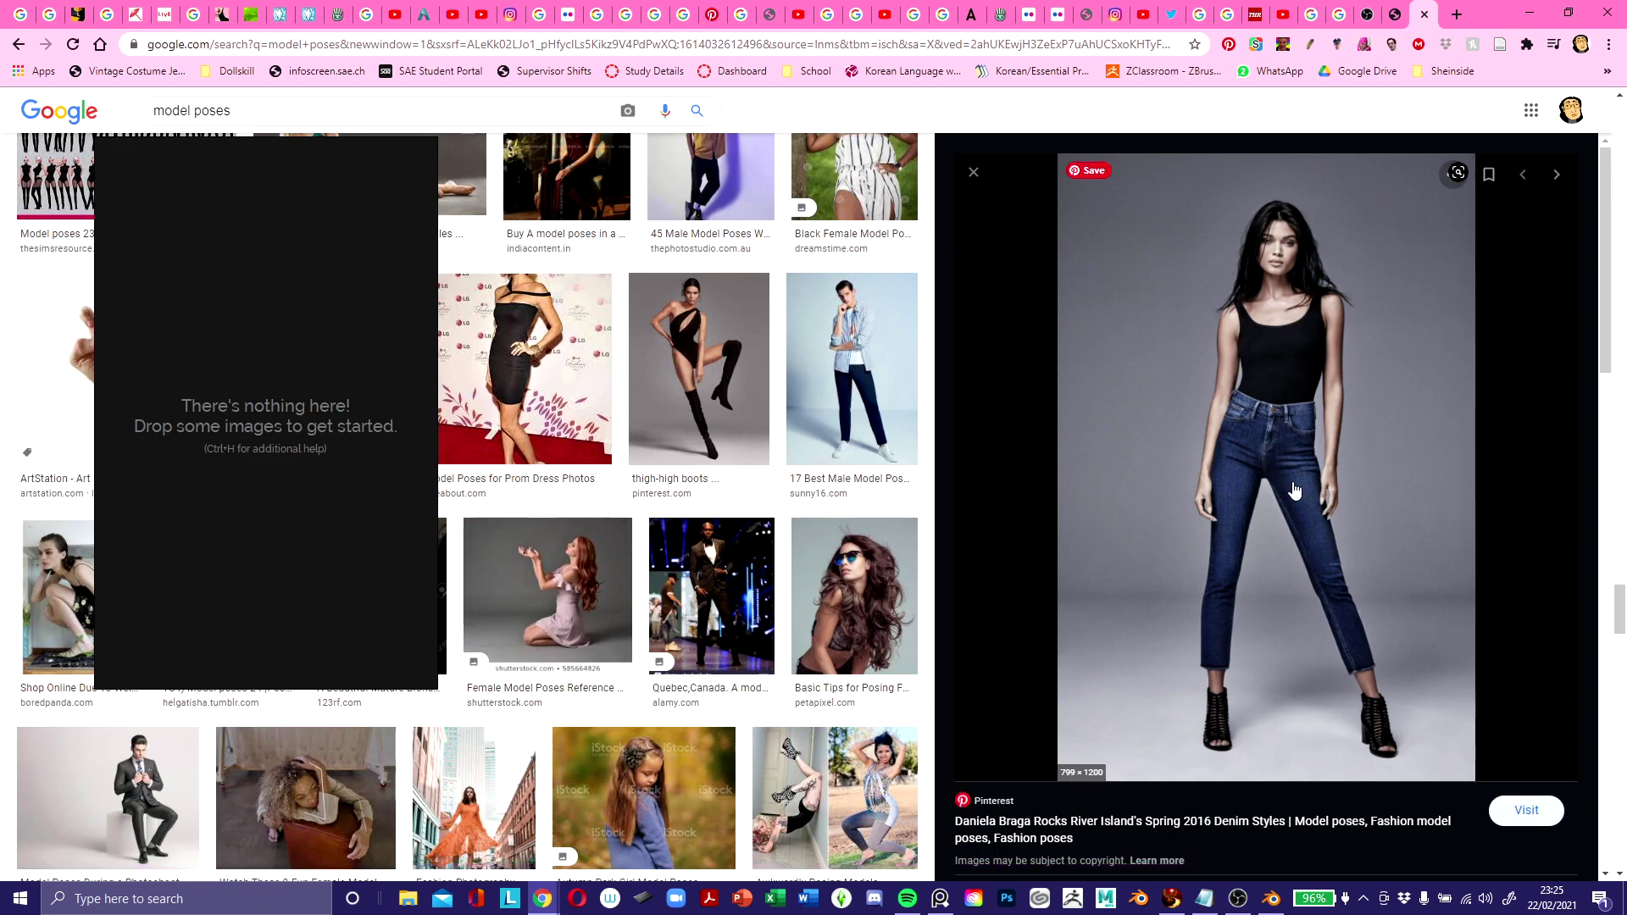
{"action": "left_click_drag", "start_coordinate": [1289, 493], "coordinate": [300, 415]}
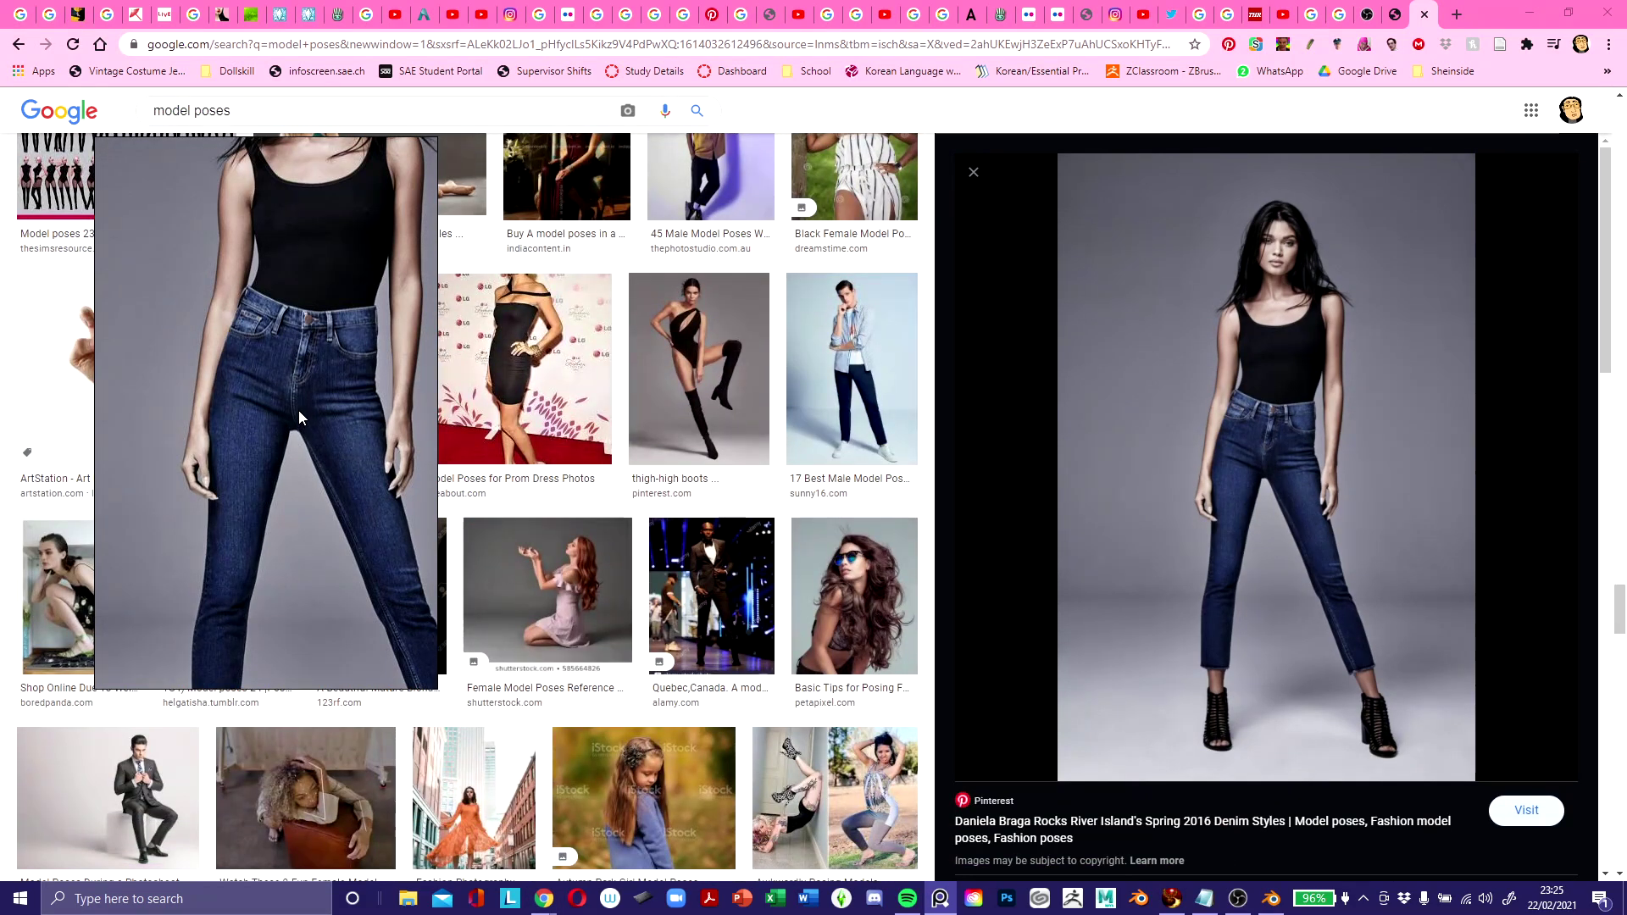
{"action": "scroll", "coordinate": [298, 411], "scroll_direction": "down", "scroll_amount": 2}
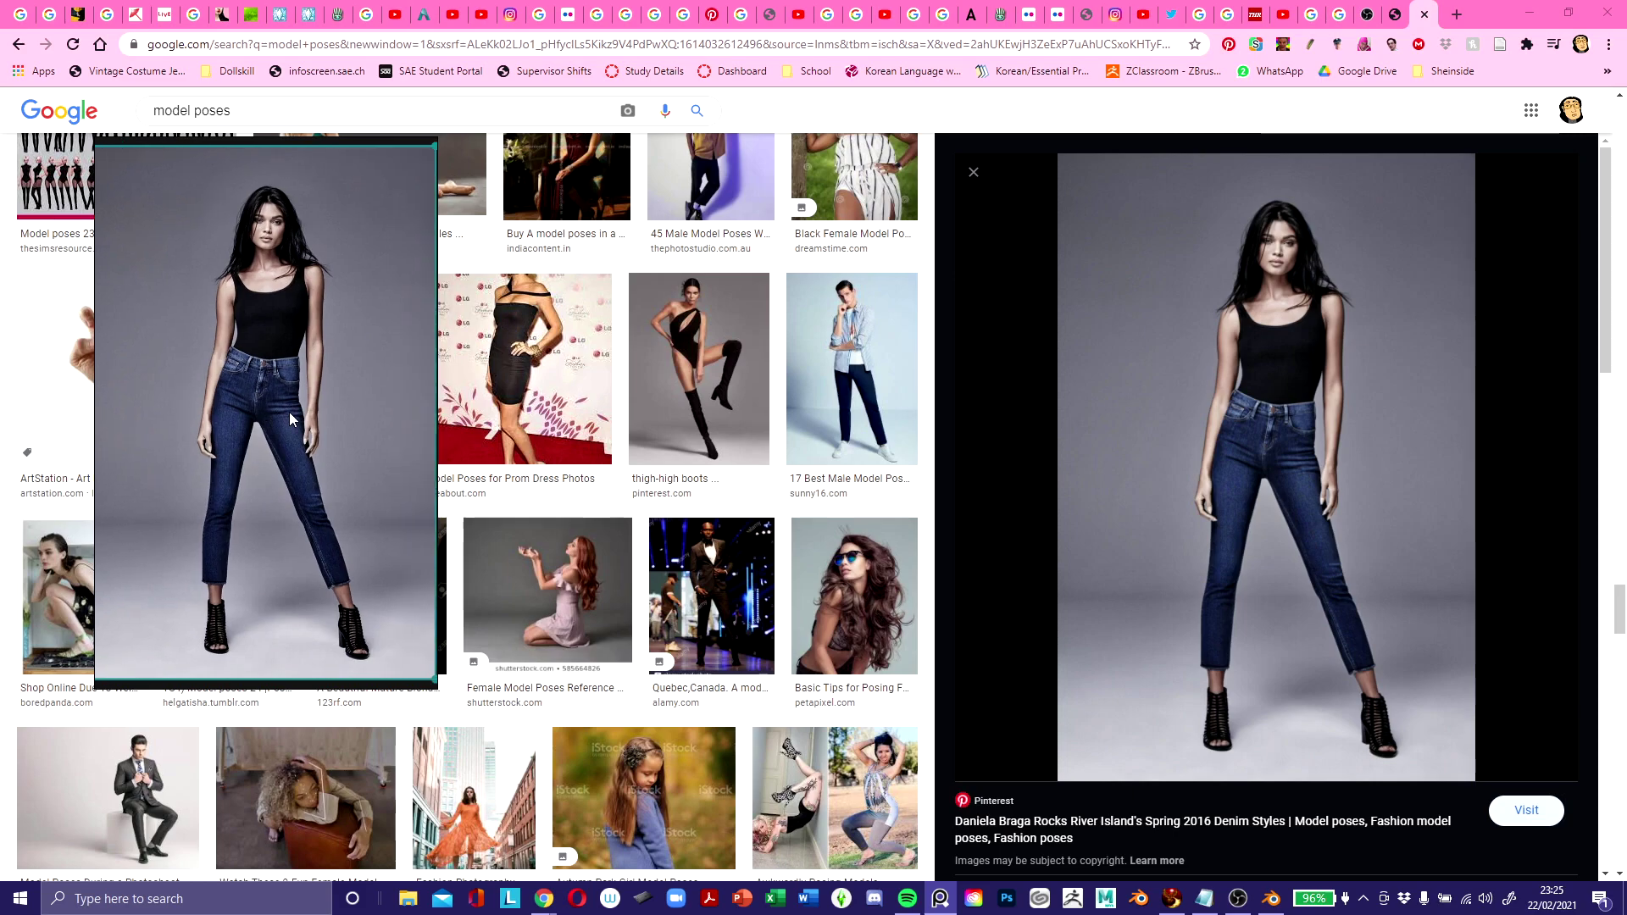
{"action": "left_click_drag", "start_coordinate": [289, 412], "coordinate": [323, 400]}
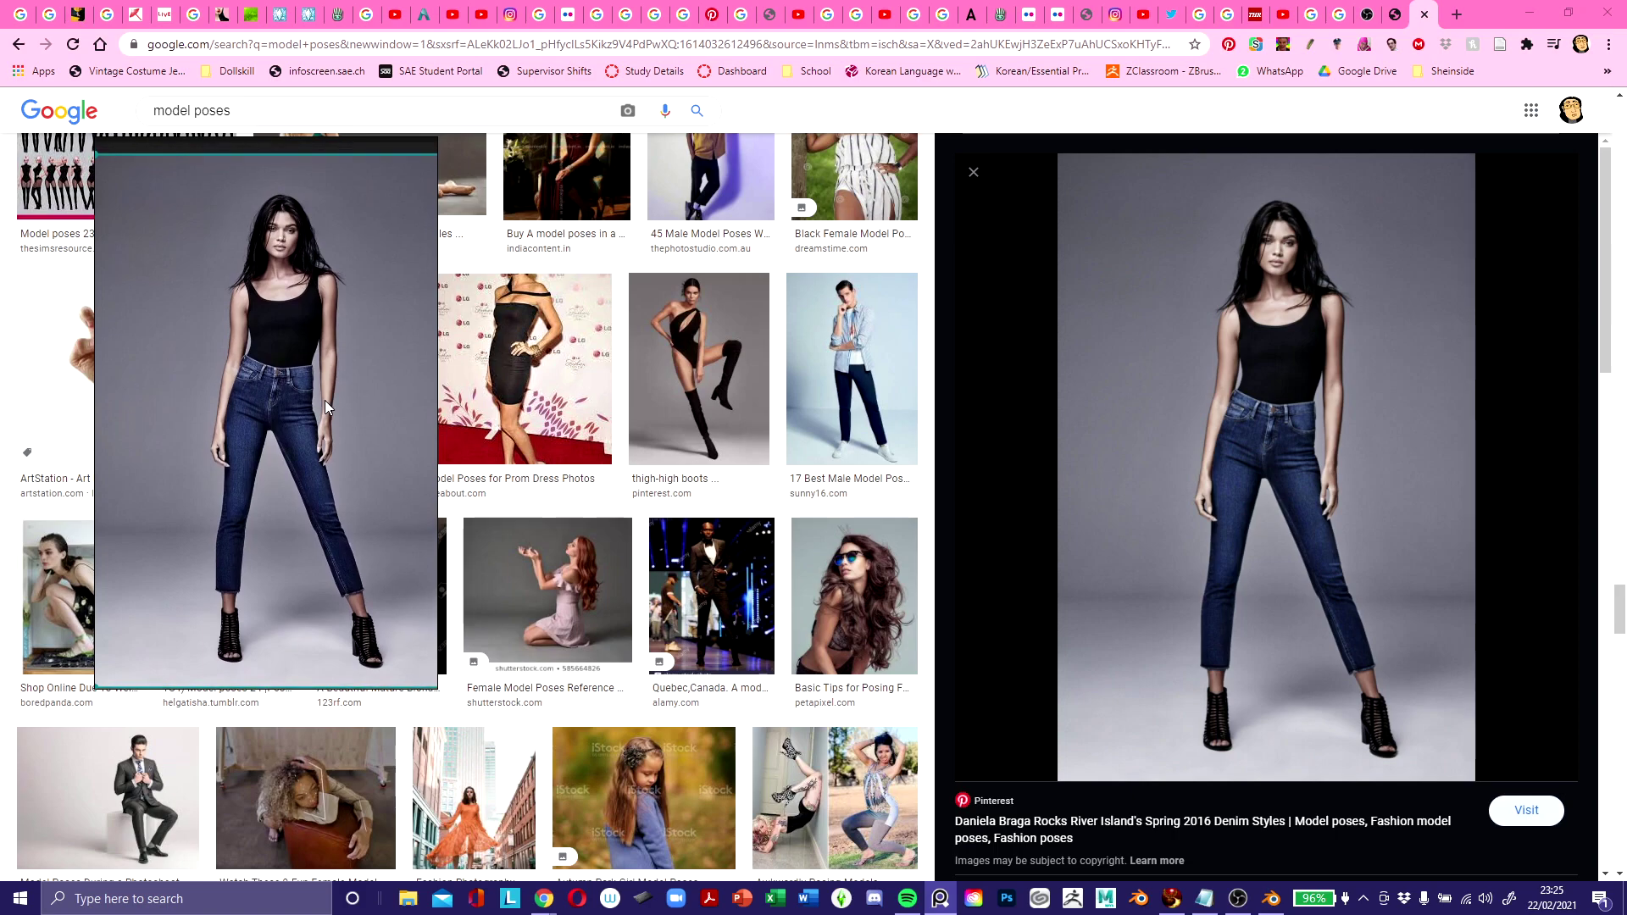
Switch back to Blender, shift the PureRef window slightly and change its window mode so the reference stays behind Blender.
{"action": "left_click", "coordinate": [1271, 903]}
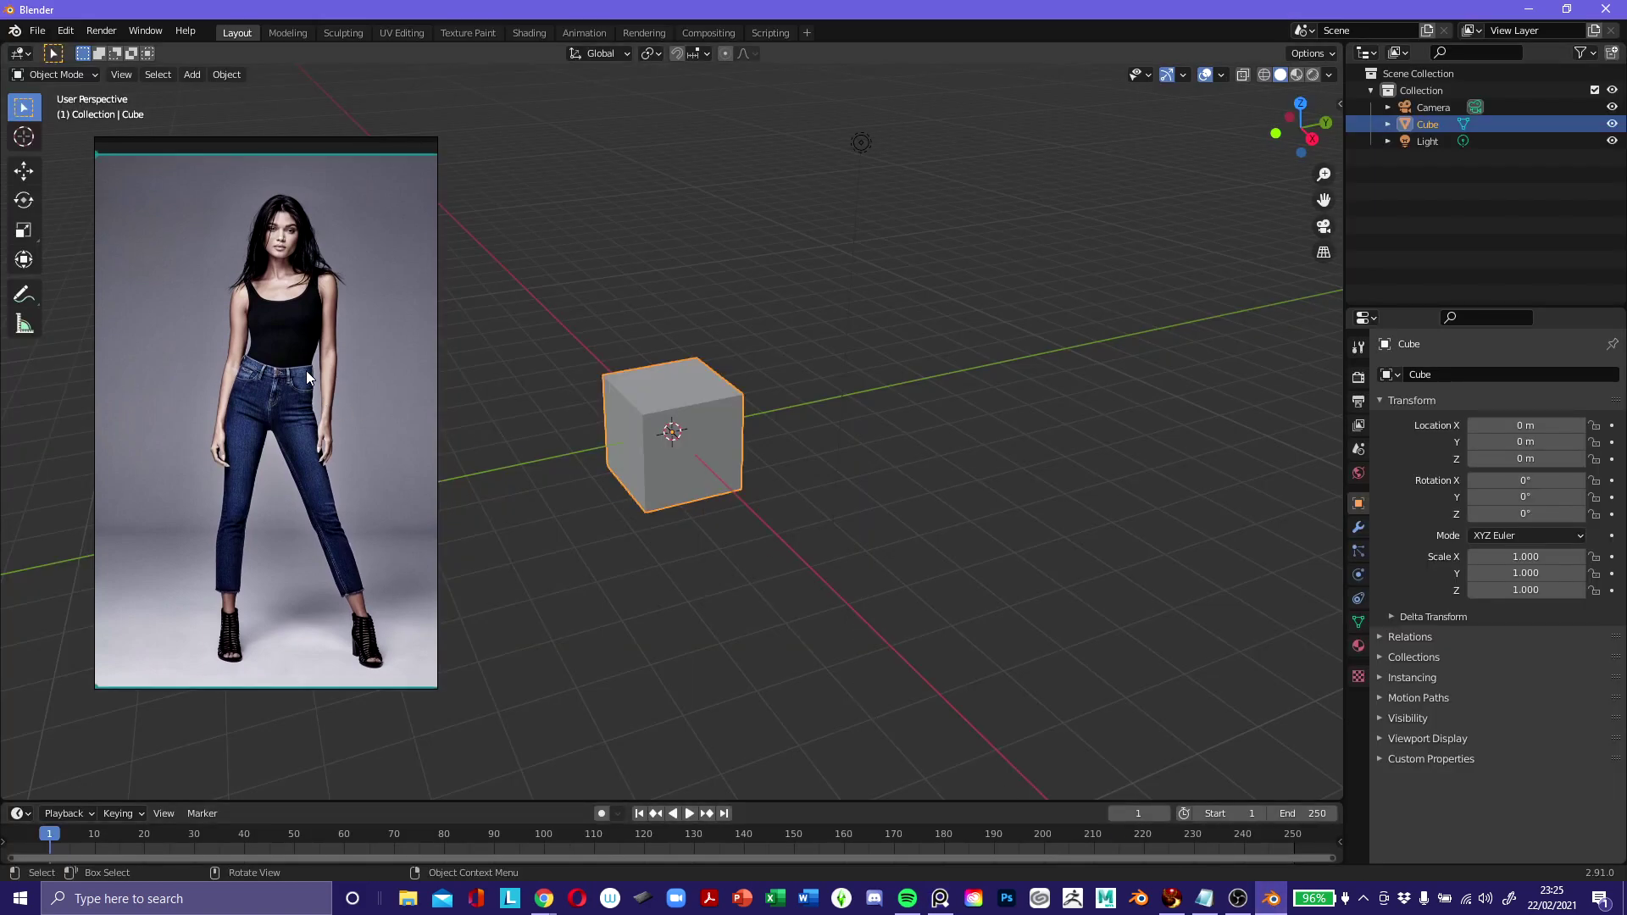
{"action": "left_click_drag", "start_coordinate": [299, 391], "coordinate": [319, 383]}
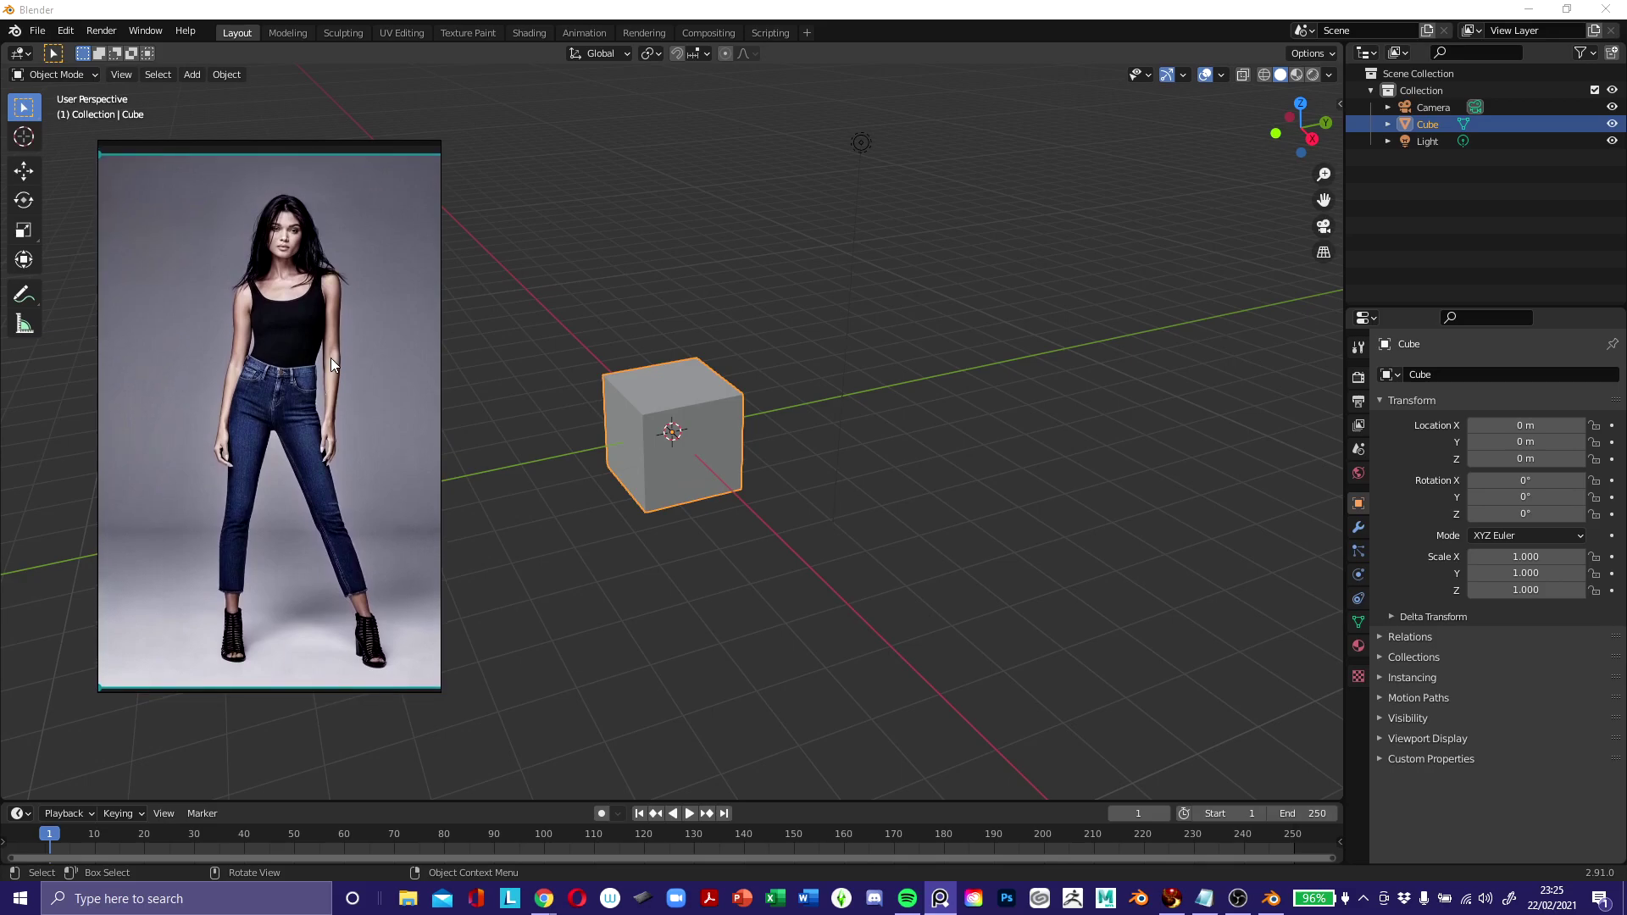
{"action": "right_click", "coordinate": [231, 378]}
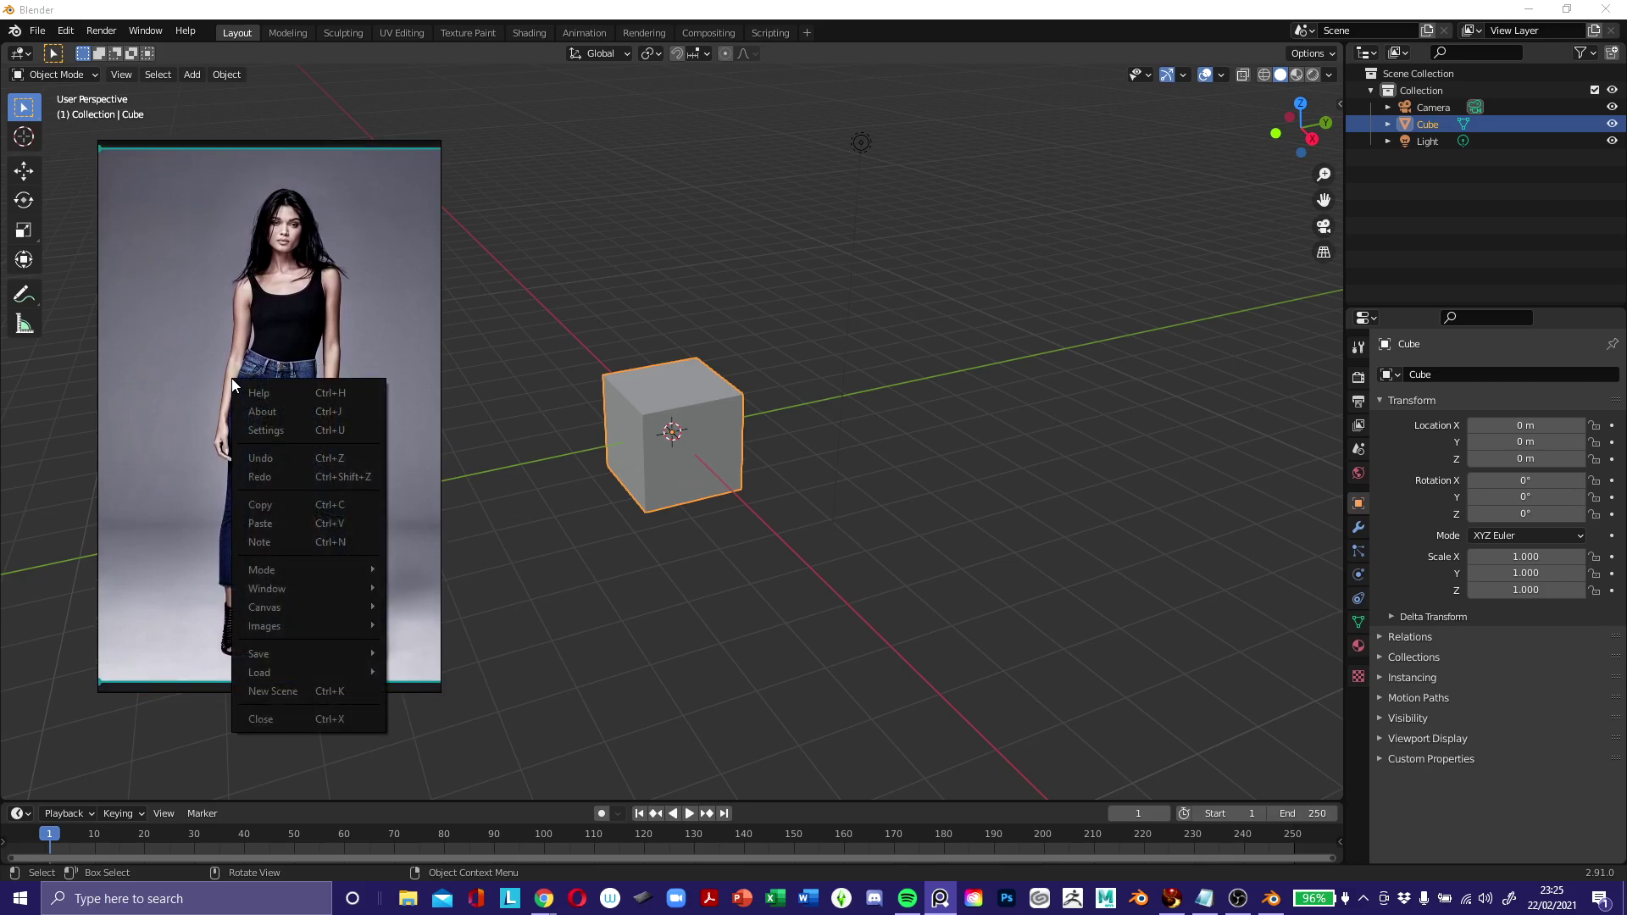
{"action": "mouse_move", "coordinate": [274, 566]}
{"action": "mouse_move", "coordinate": [326, 573]}
{"action": "left_click", "coordinate": [459, 610]}
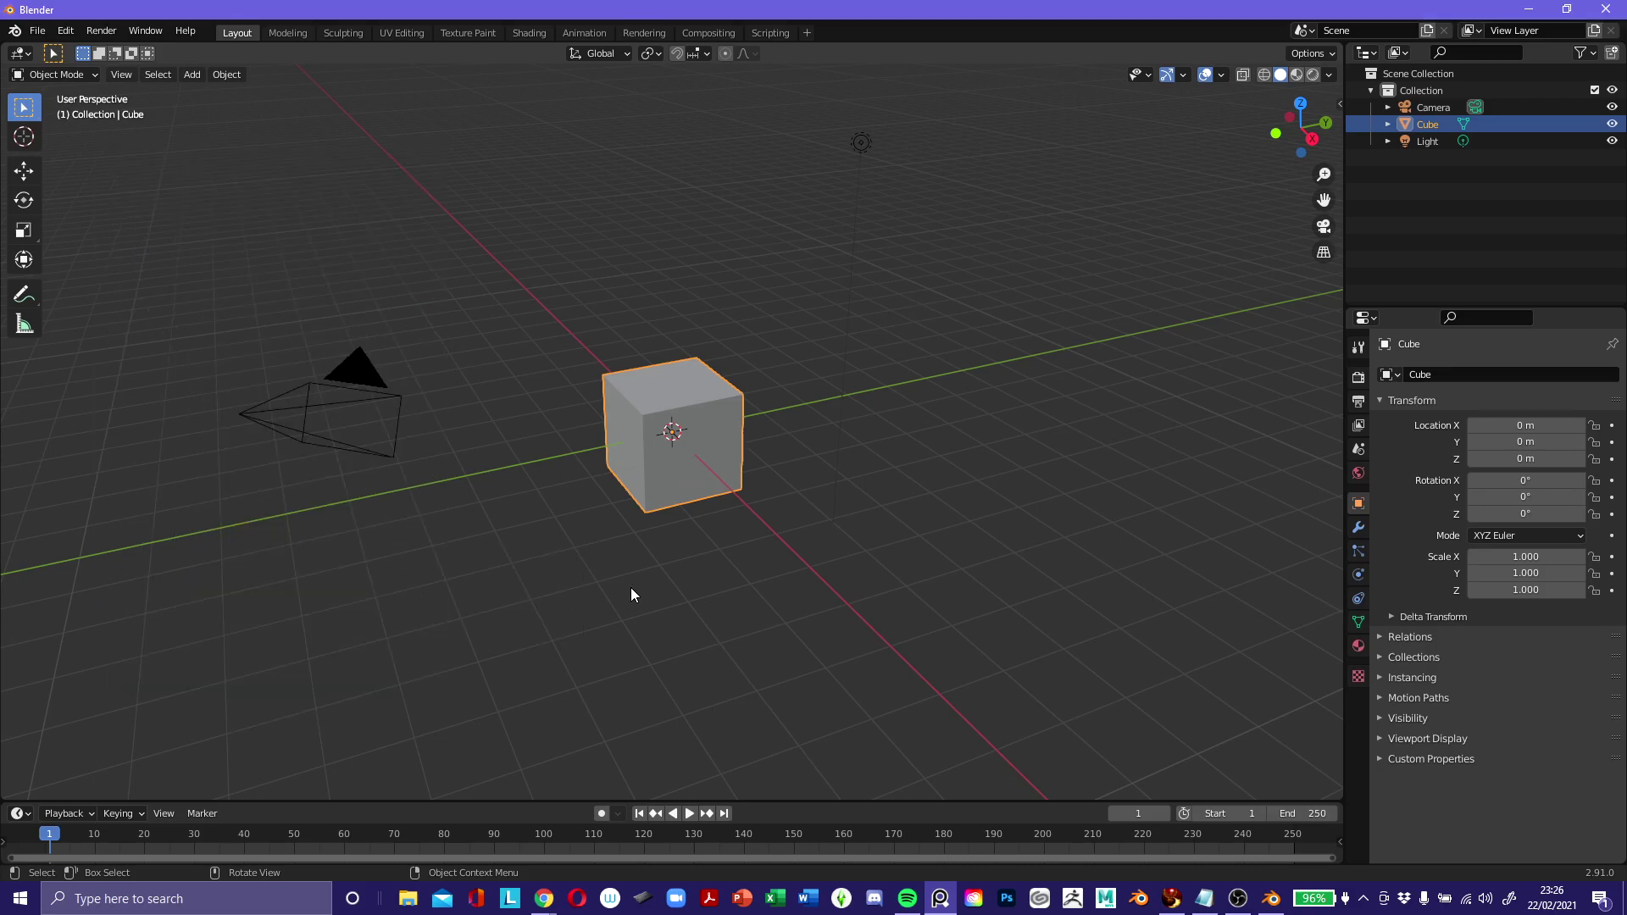
Clear the selection and look at the default scene objects by selecting the cube, the camera and the light in turn.
{"action": "left_click", "coordinate": [631, 588]}
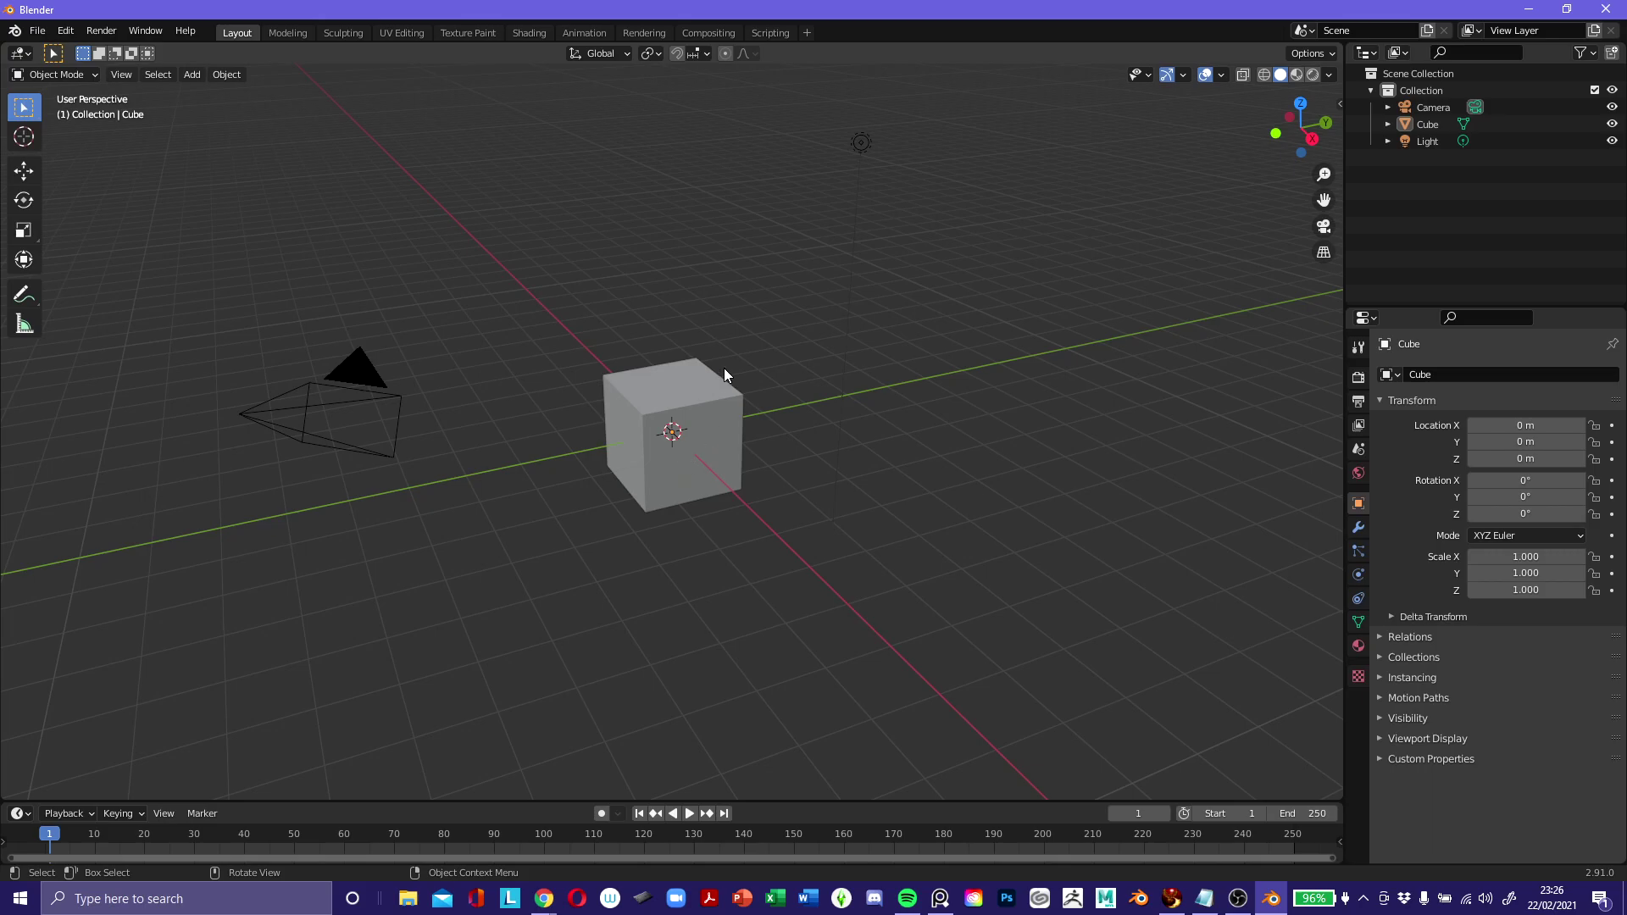
{"action": "left_click", "coordinate": [686, 392]}
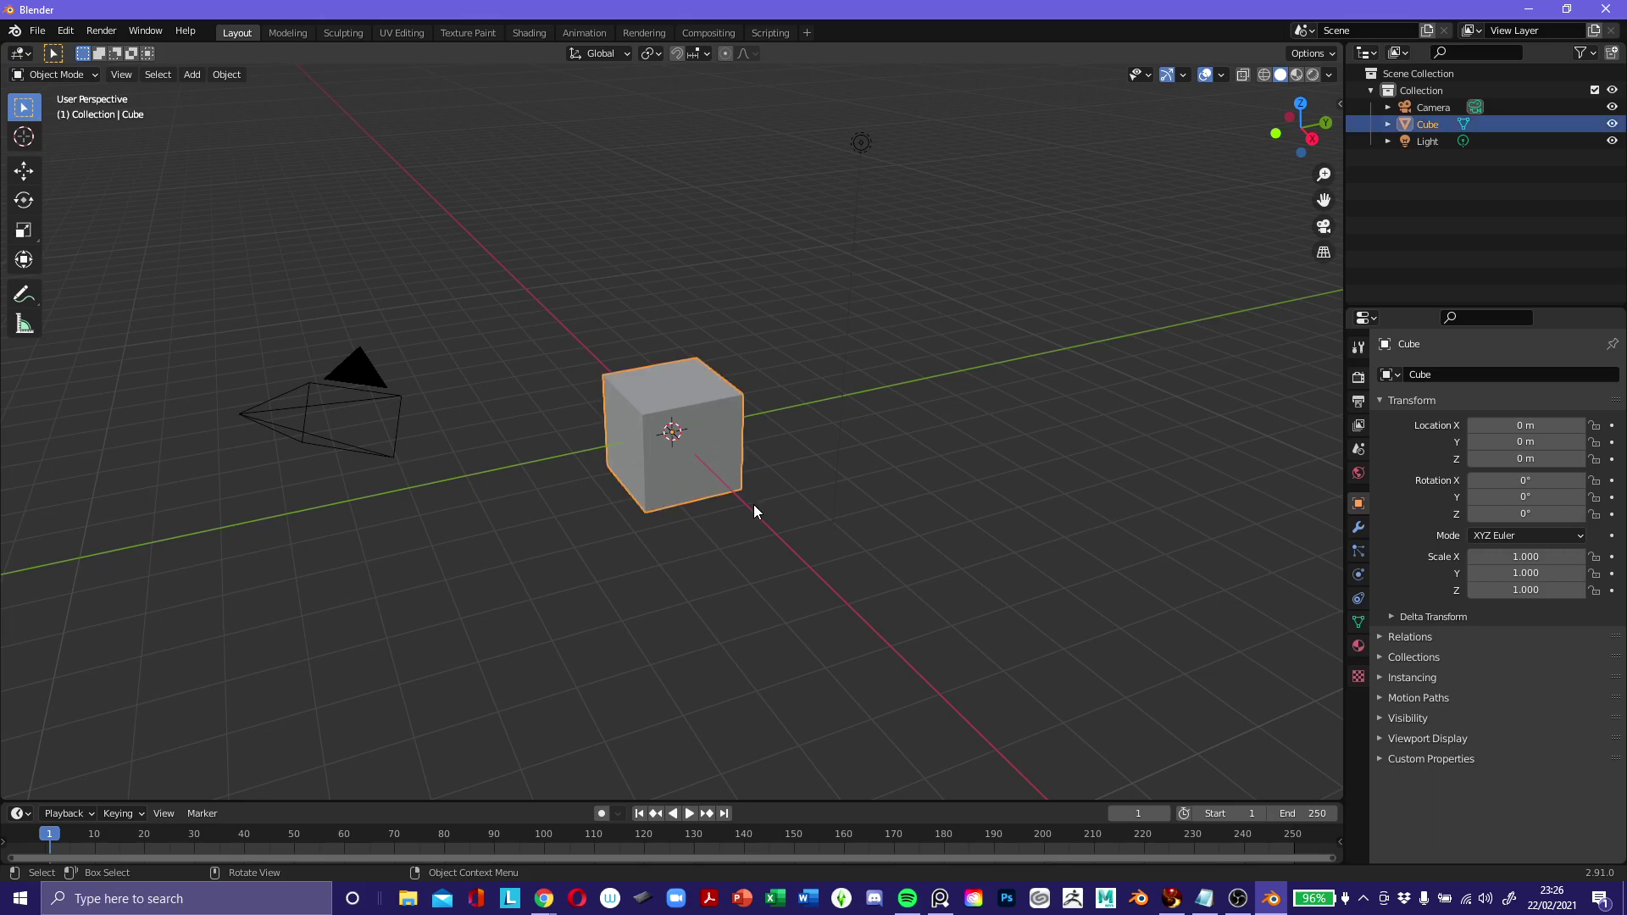
{"action": "left_click", "coordinate": [351, 370]}
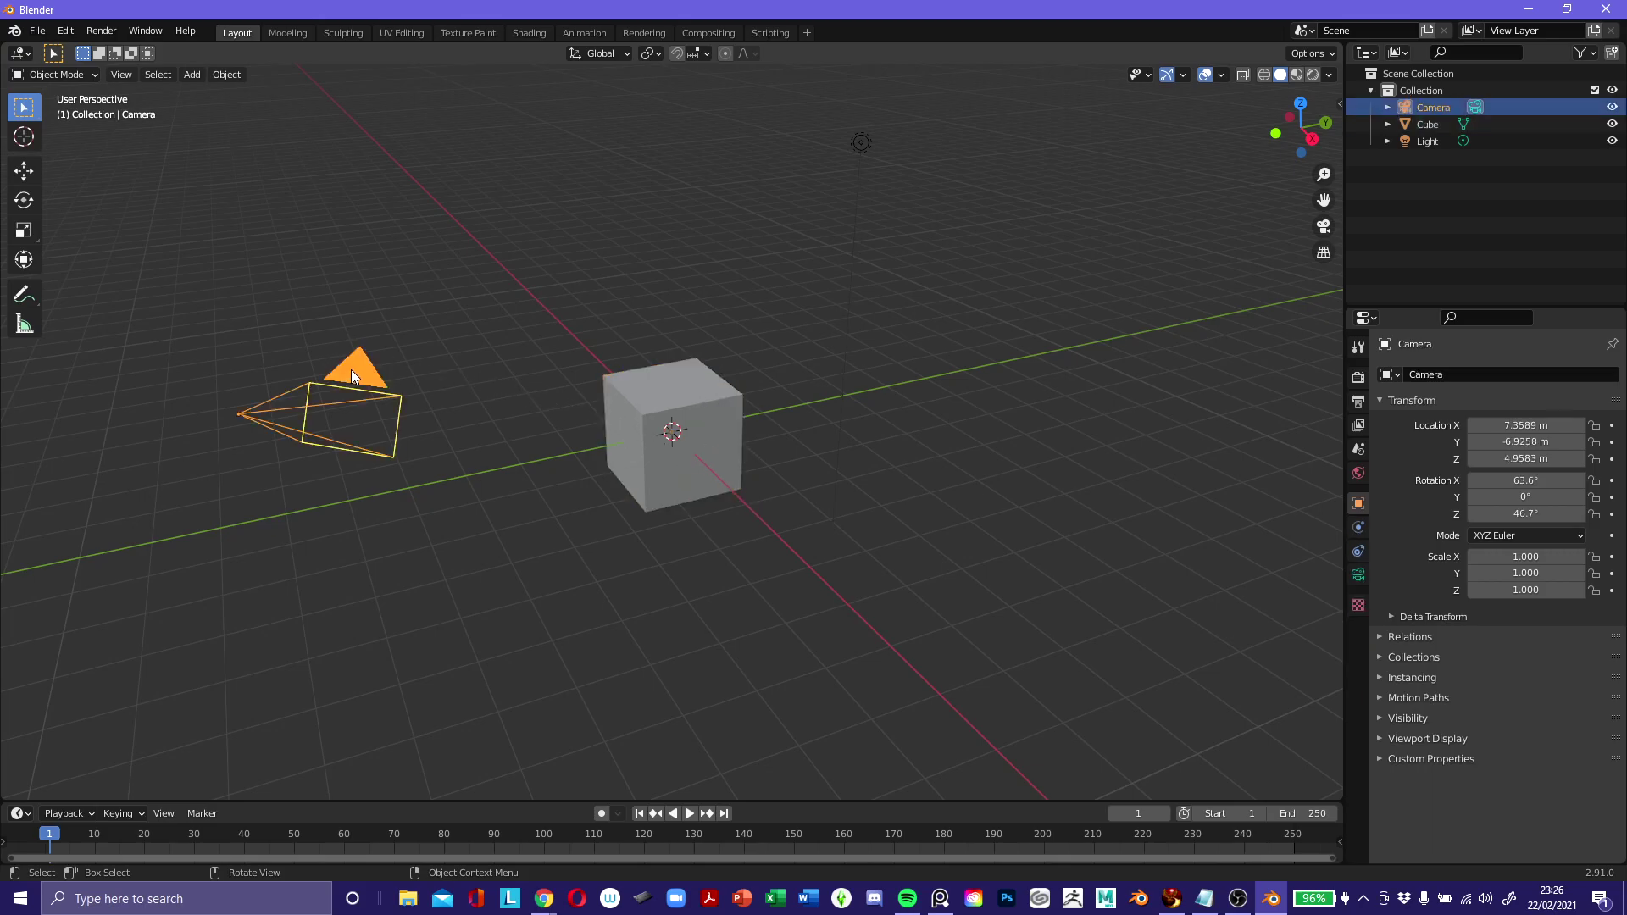
{"action": "left_click", "coordinate": [861, 146]}
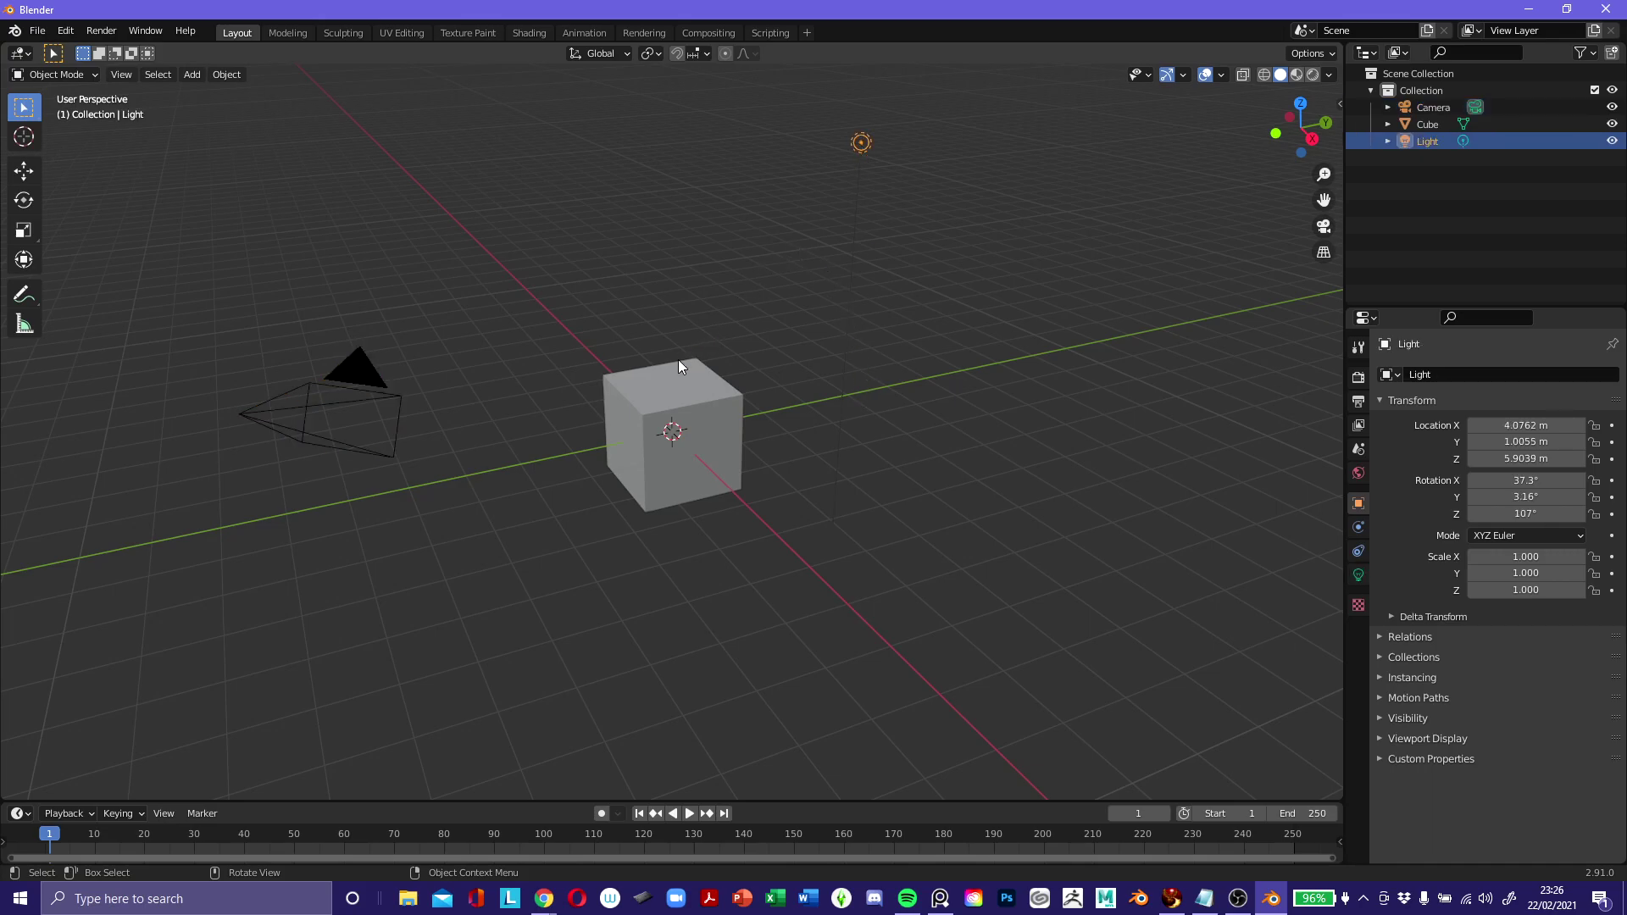
Delete the default cube and undo the deletion, twice.
{"action": "left_click", "coordinate": [664, 395]}
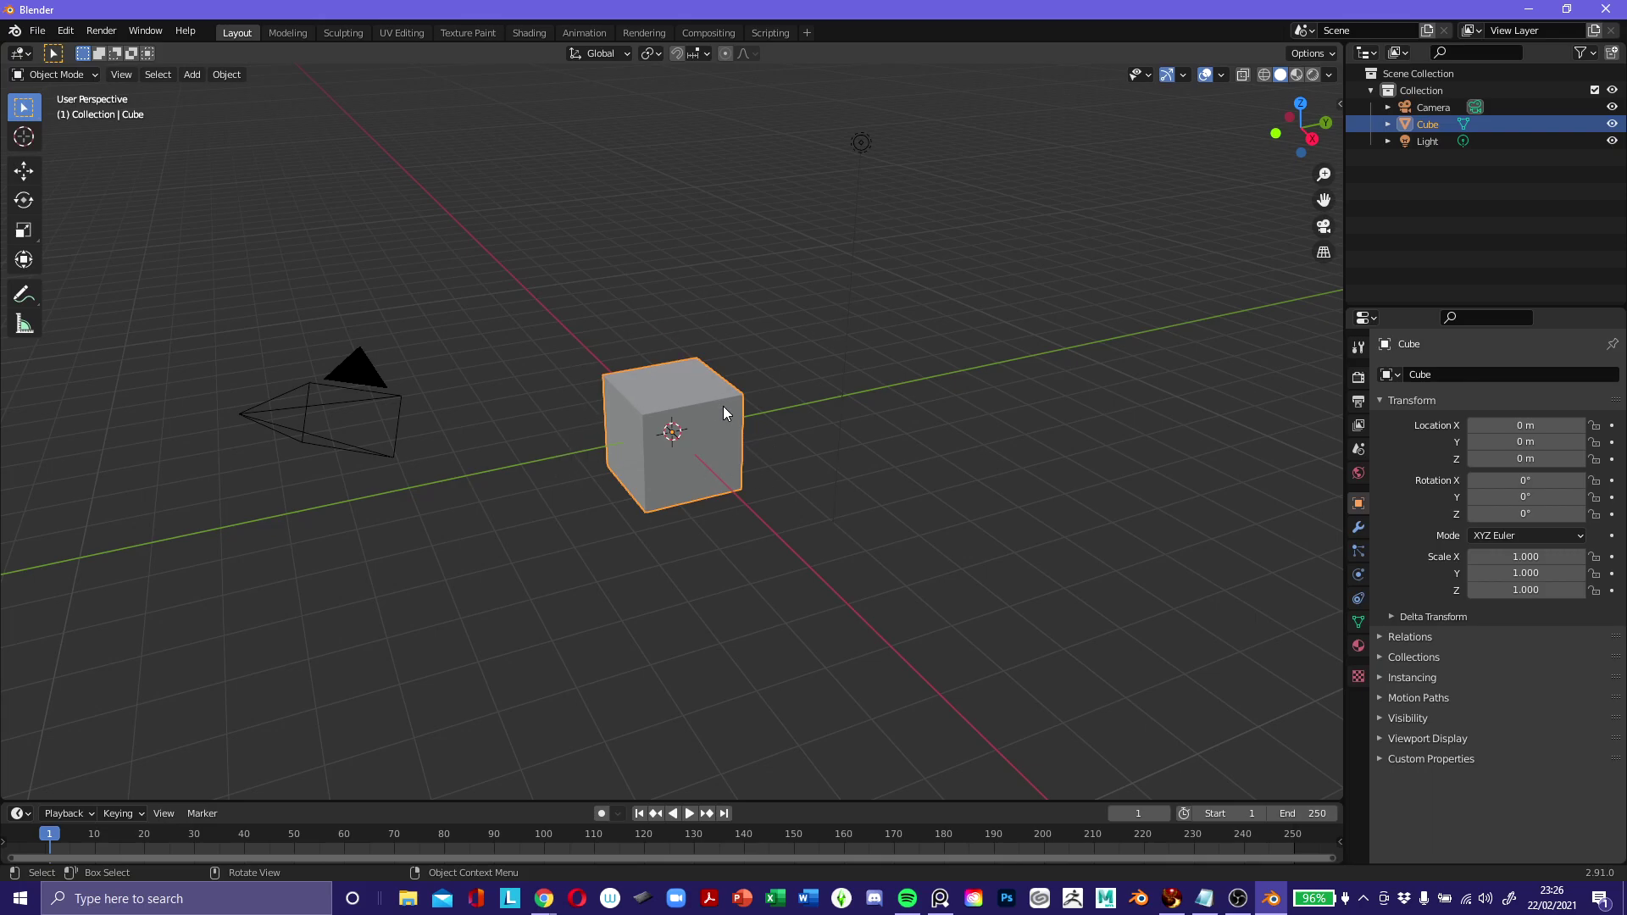
{"action": "right_click", "coordinate": [665, 392]}
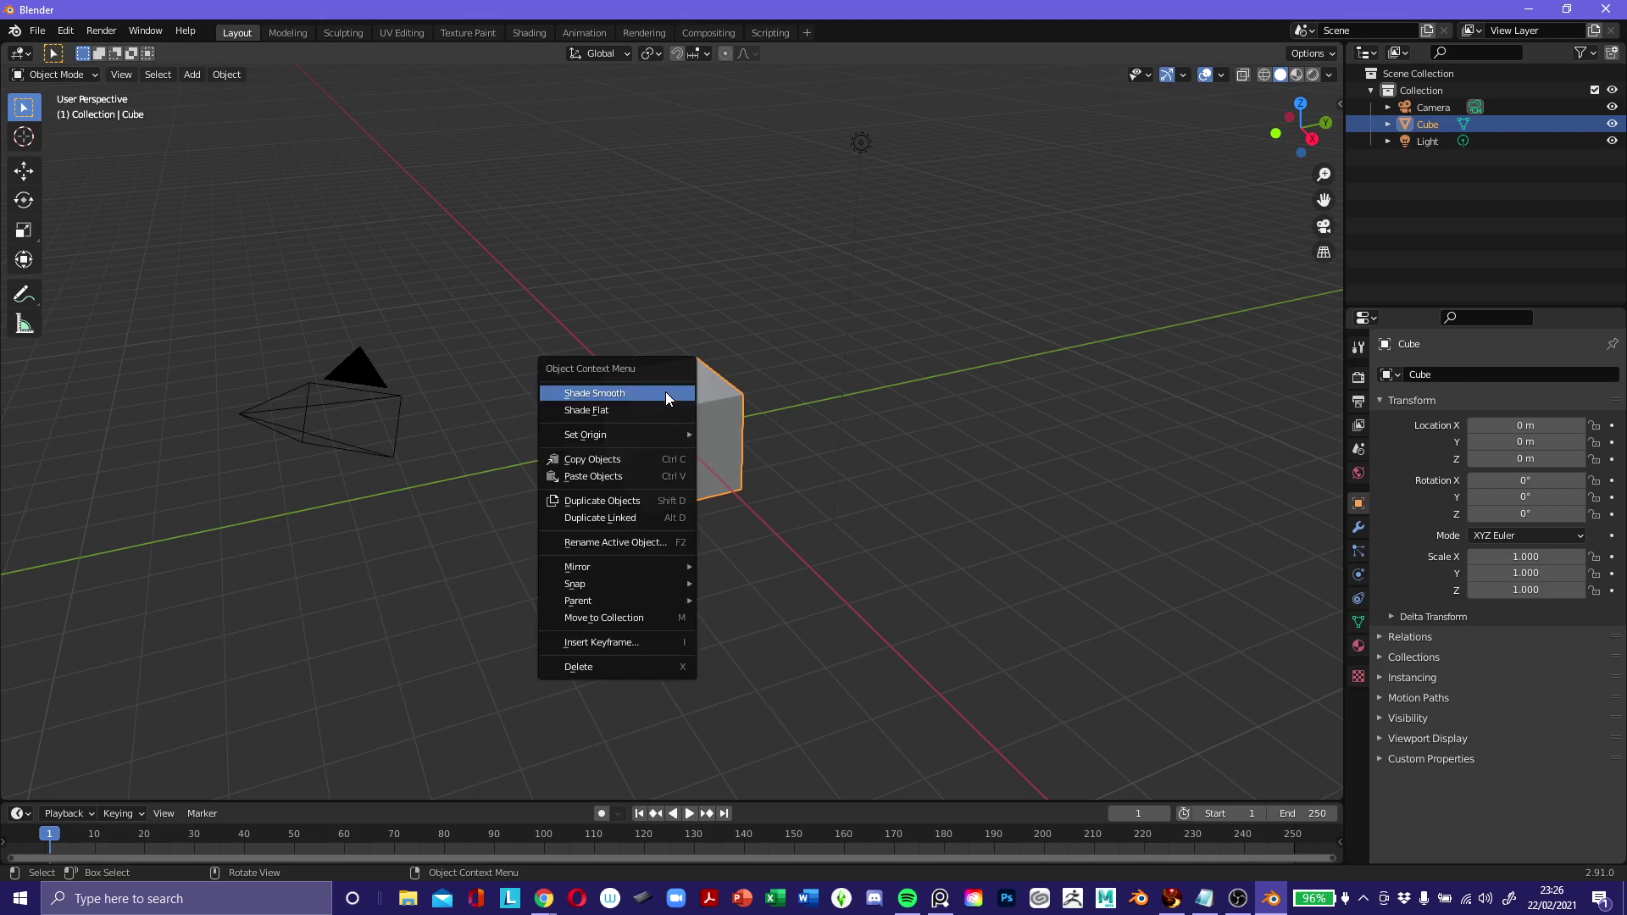
{"action": "left_click", "coordinate": [588, 667]}
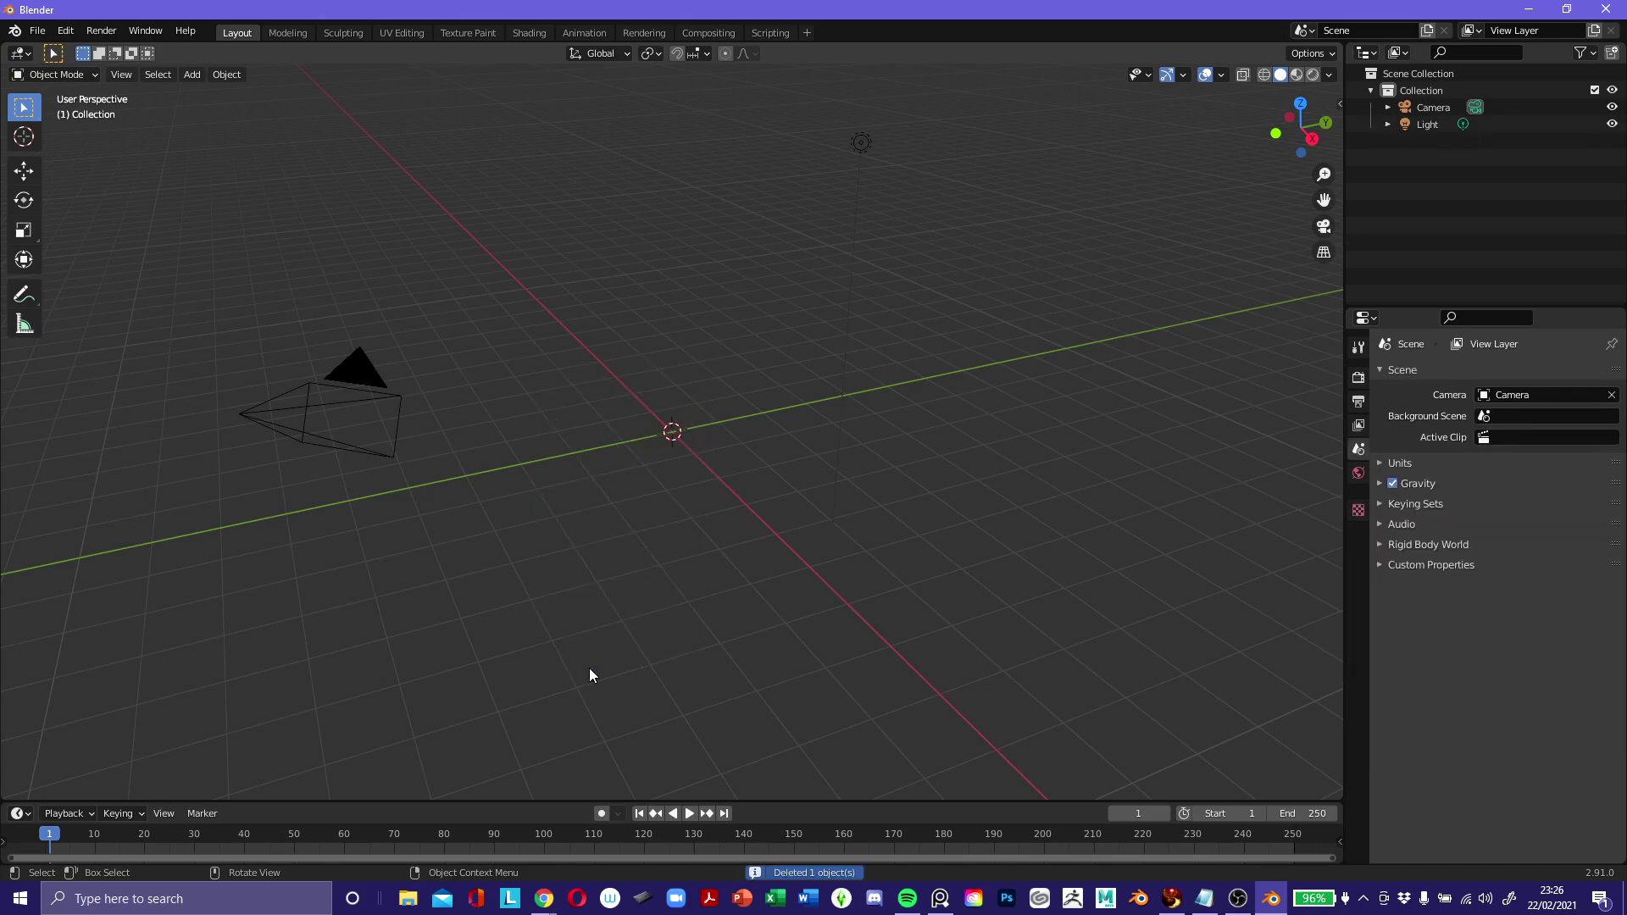
{"action": "key", "text": "ctrl+z"}
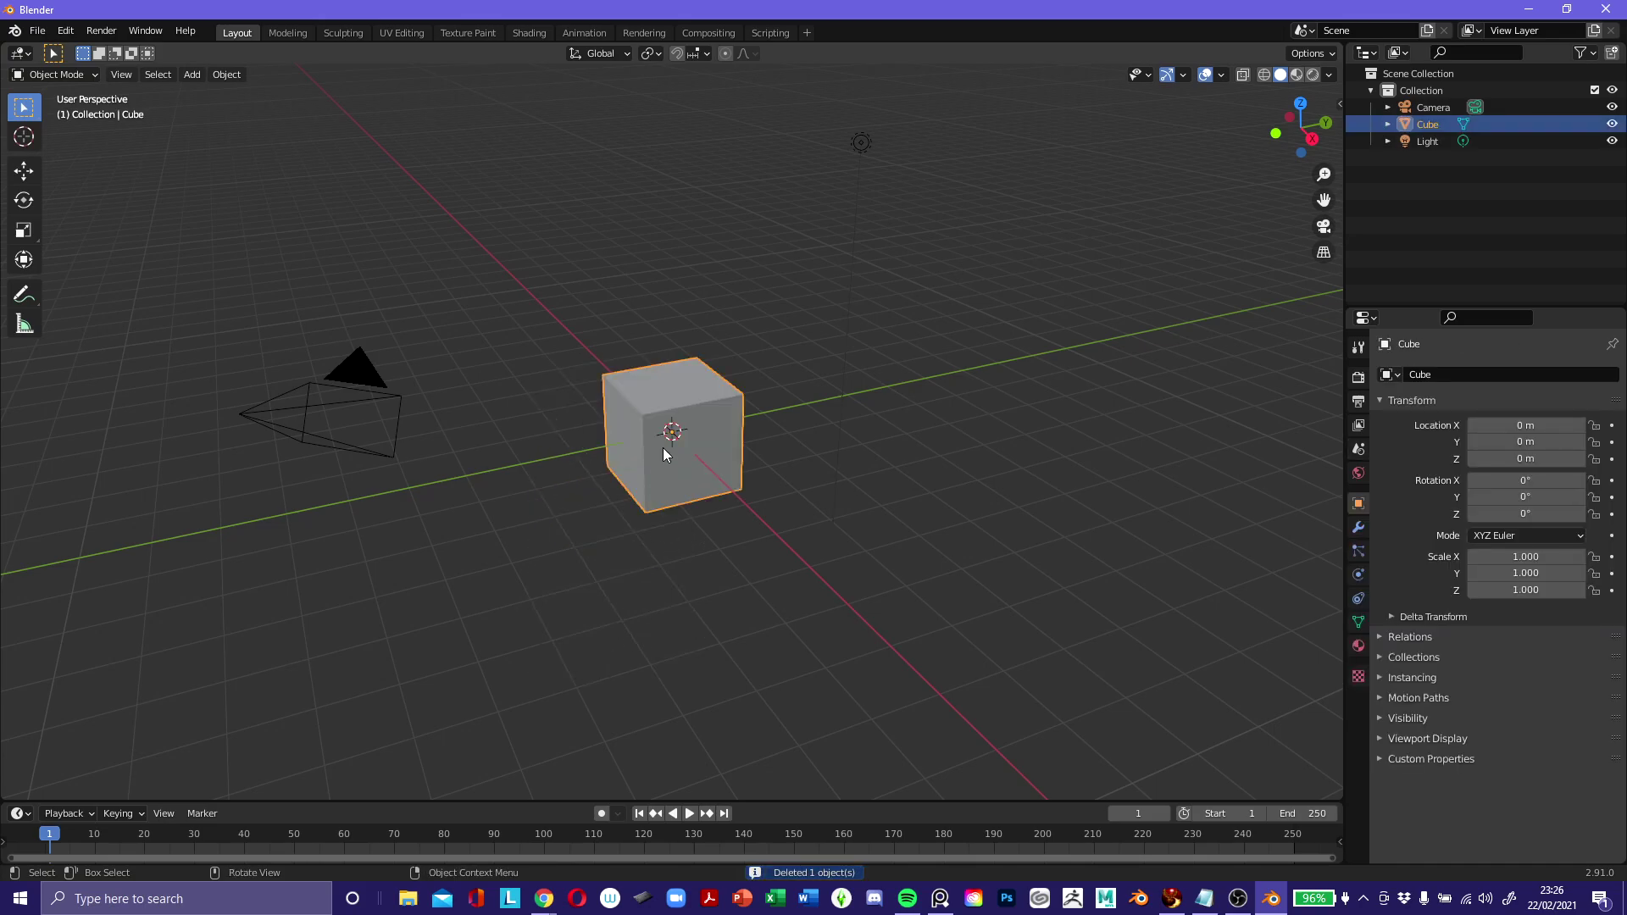
{"action": "key", "text": "Delete"}
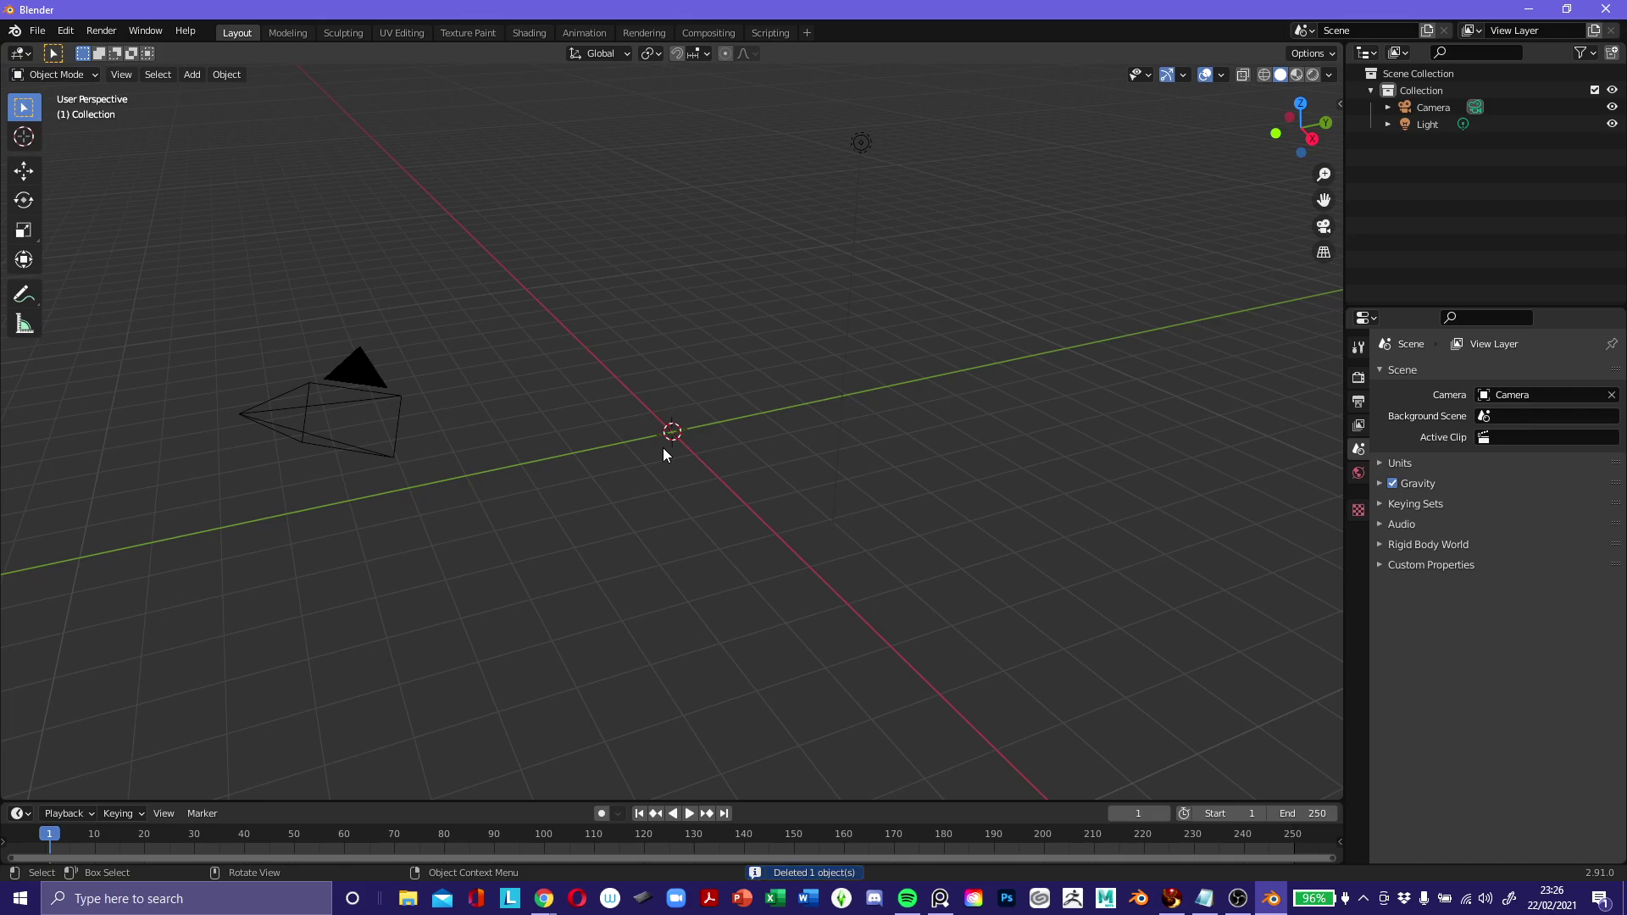
{"action": "key", "text": "ctrl+z"}
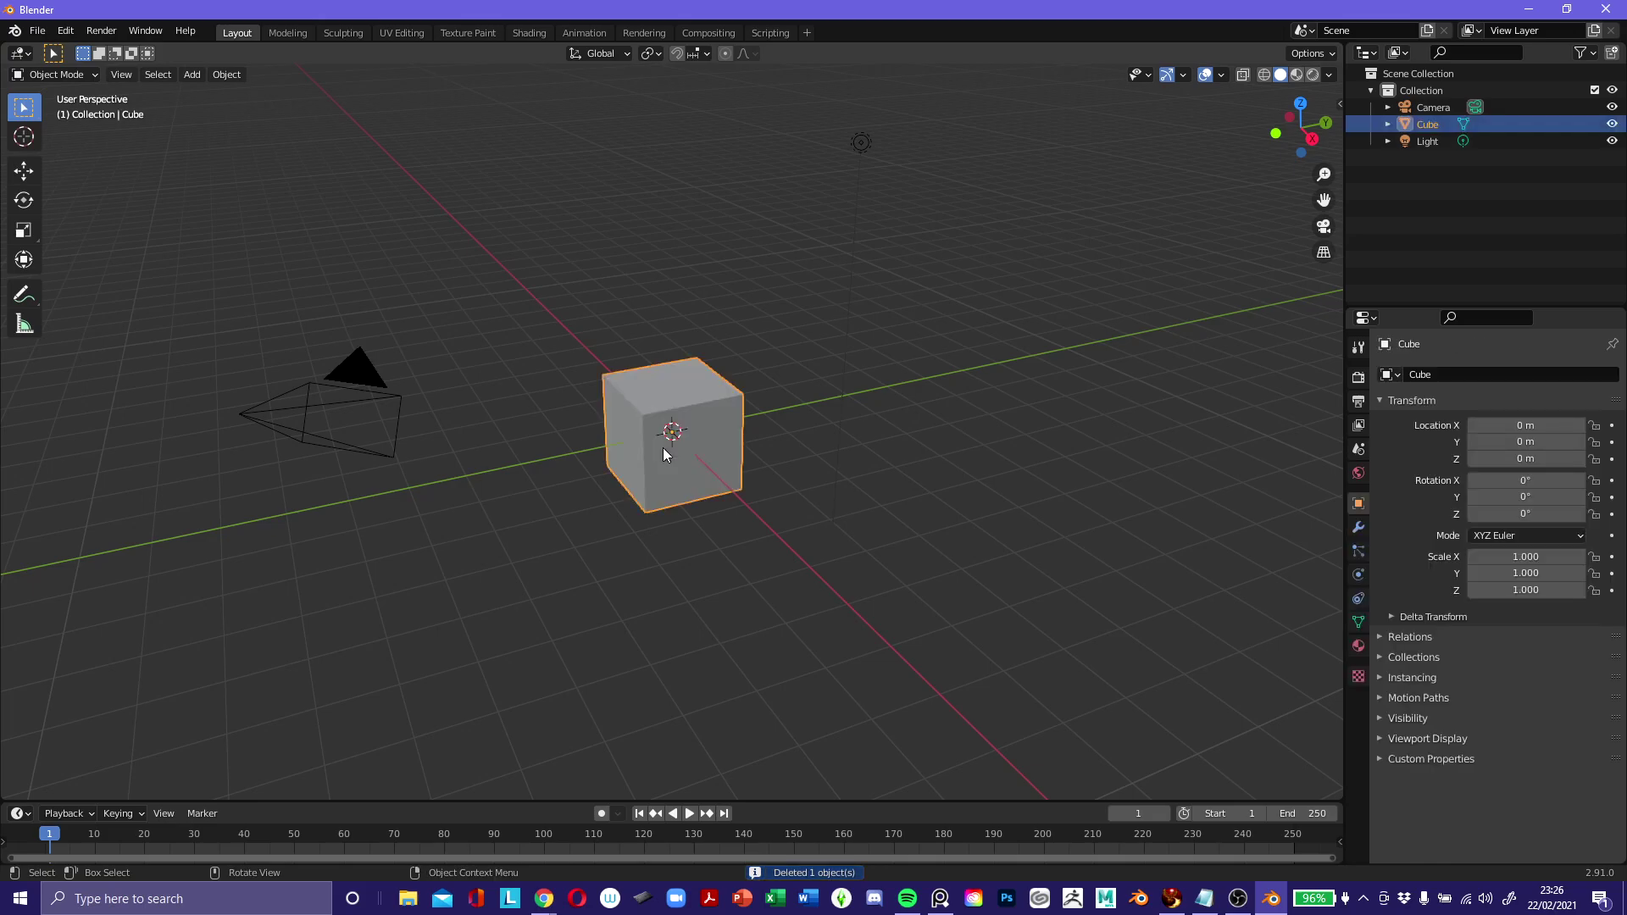
Delete the default cube and add a complete Avastar character to the scene.
{"action": "key", "text": "x"}
{"action": "left_click", "coordinate": [662, 450]}
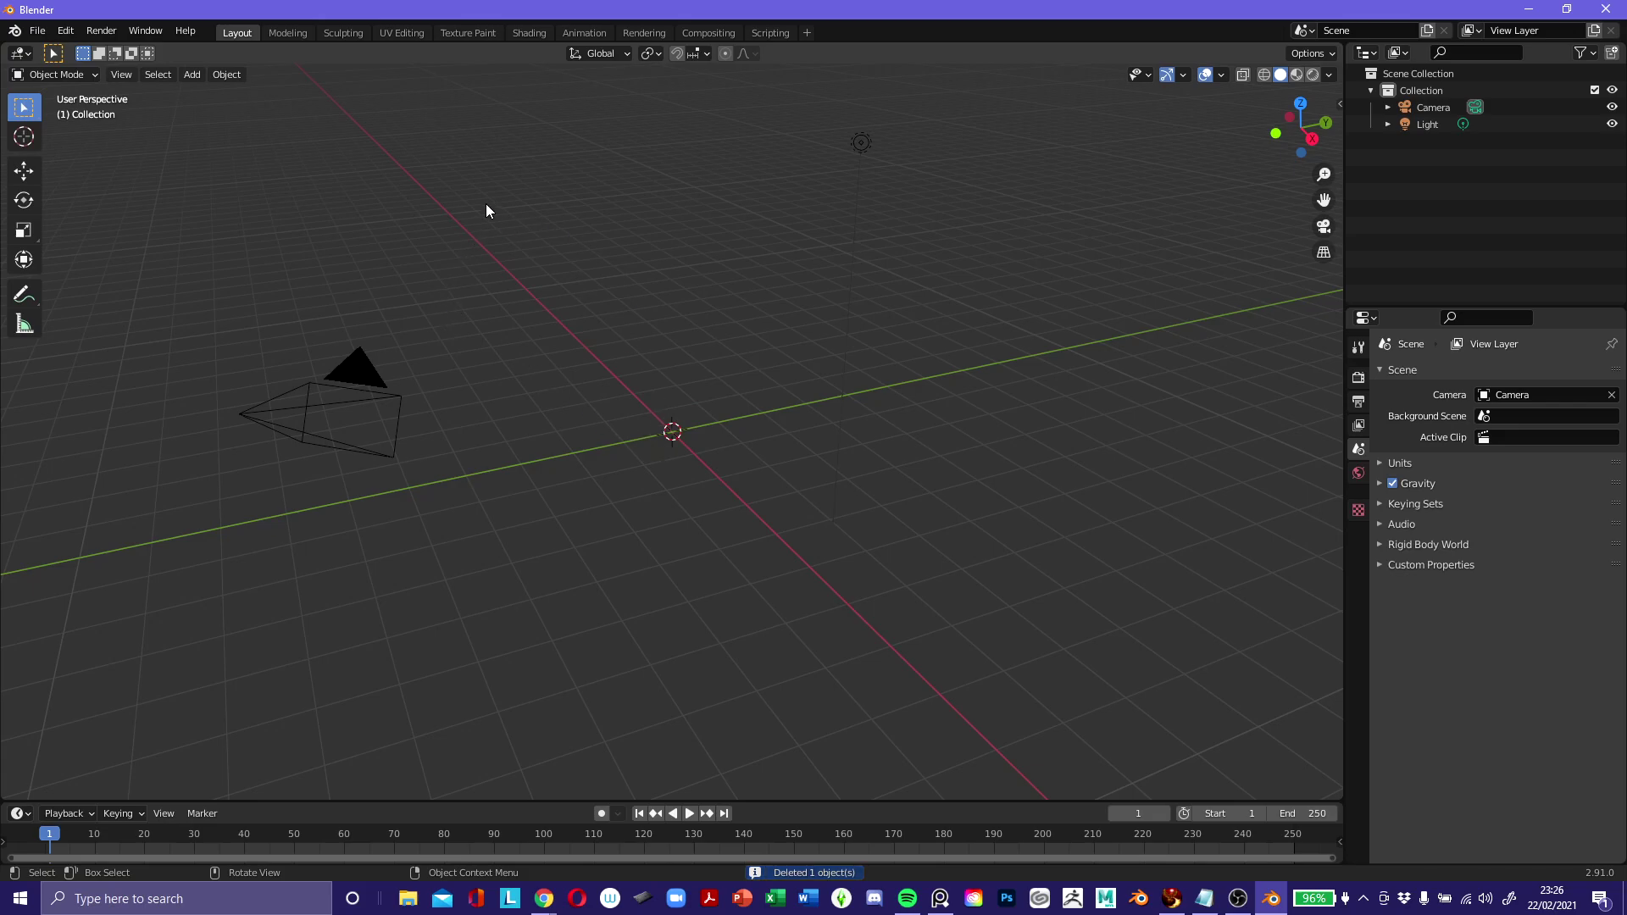
{"action": "left_click", "coordinate": [193, 79]}
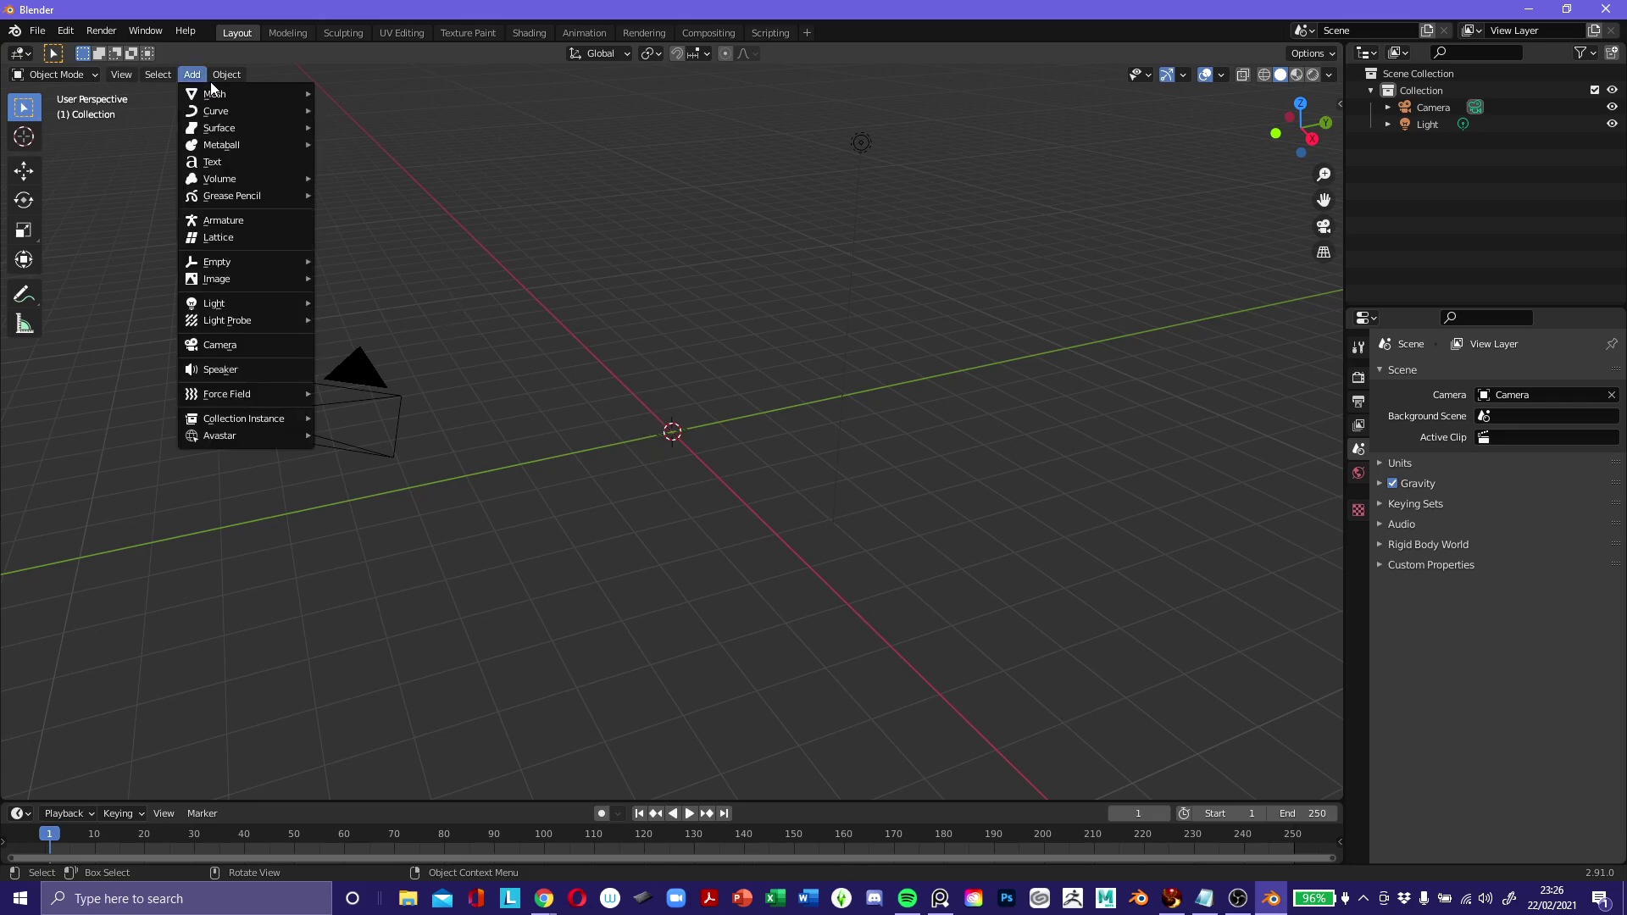
{"action": "key", "text": "shift+a"}
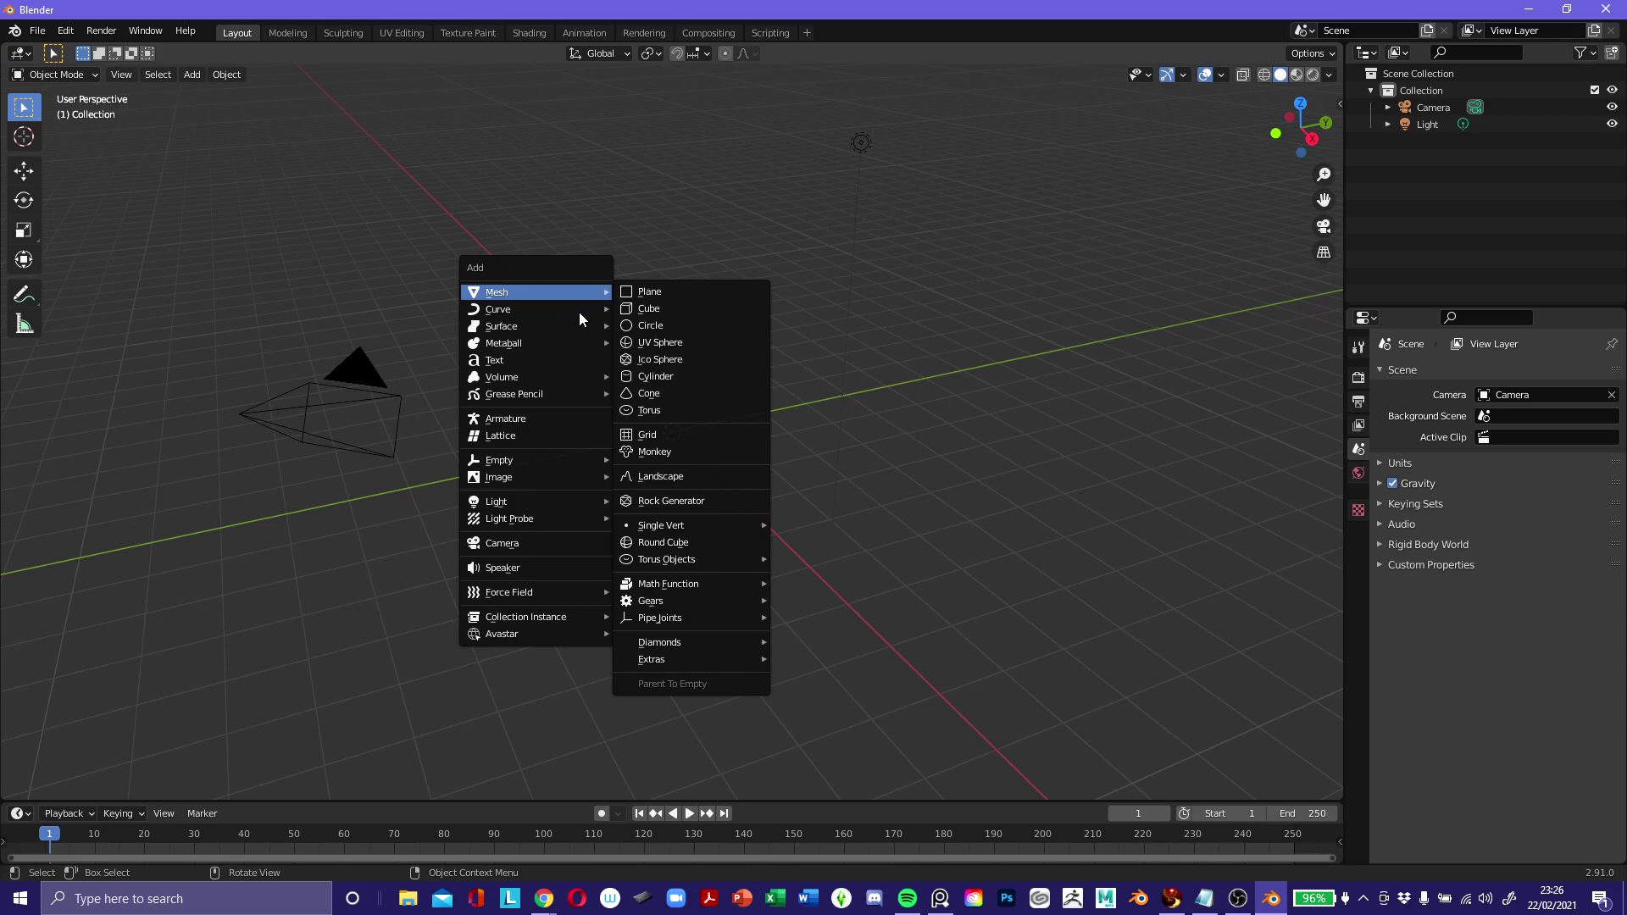
{"action": "mouse_move", "coordinate": [536, 634]}
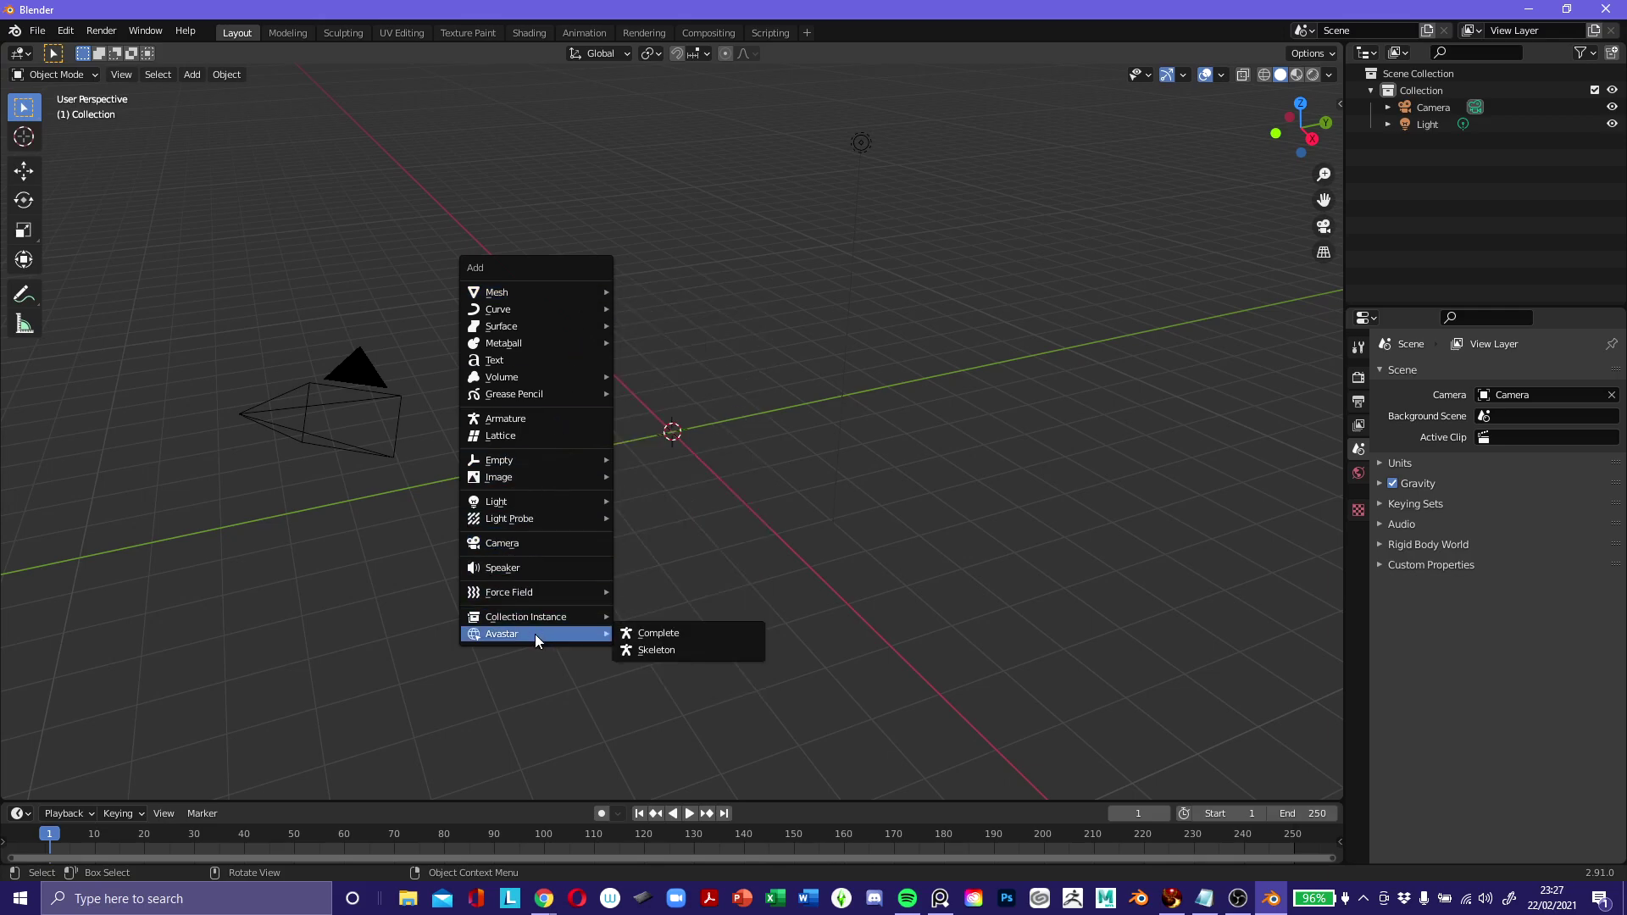
{"action": "left_click", "coordinate": [645, 636]}
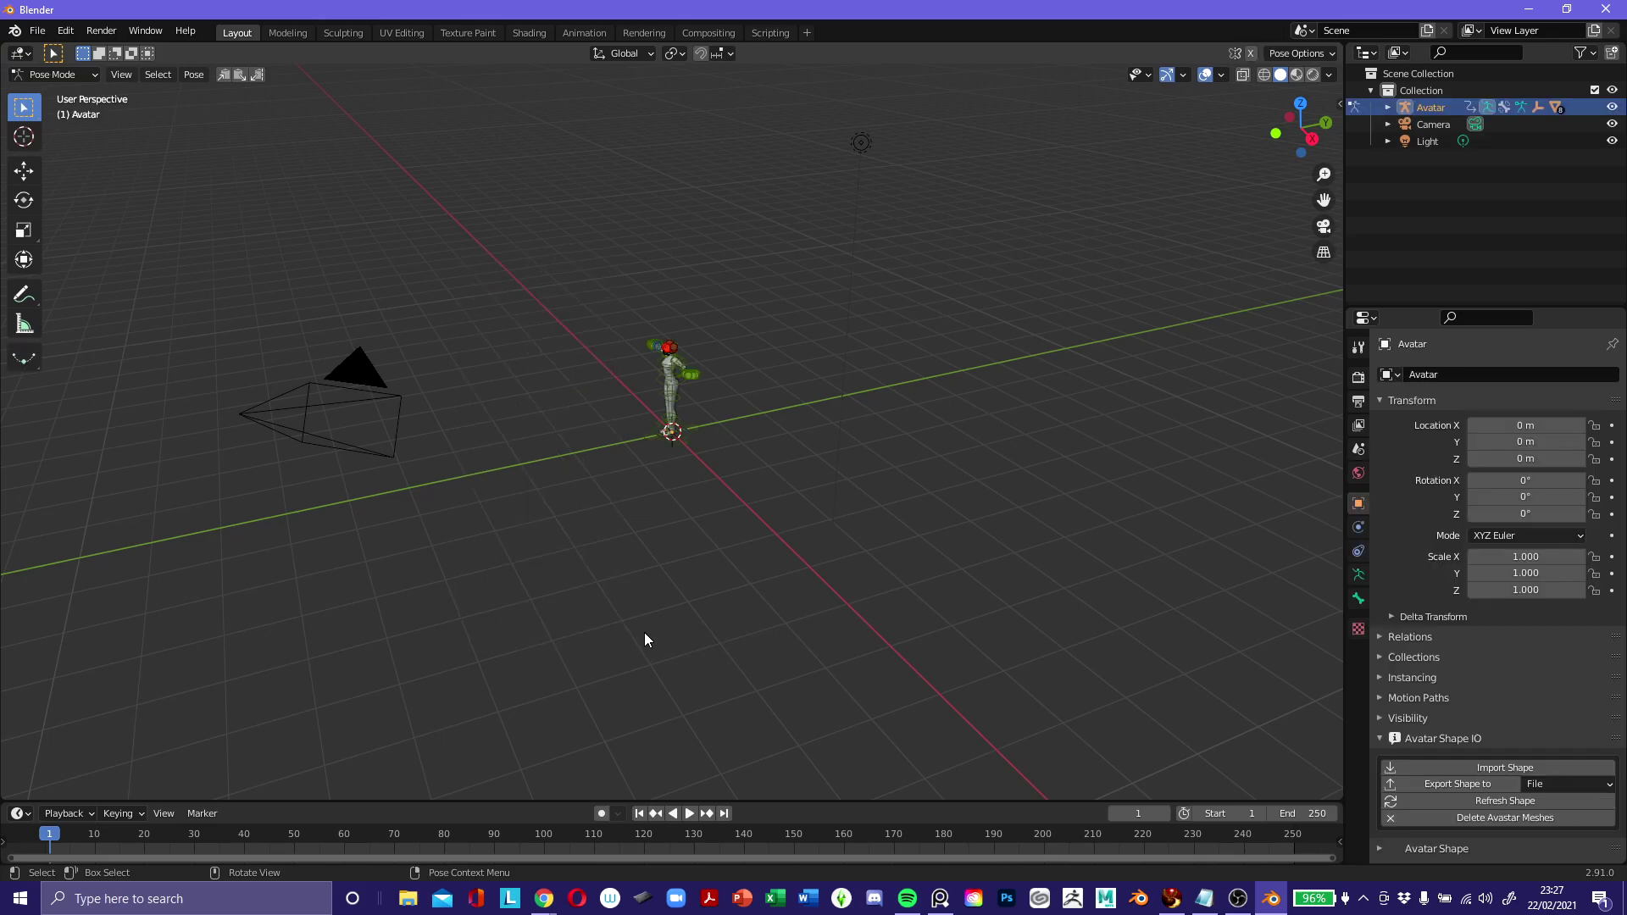
Examine the new avatar and its rig controls from the front, from close up and at full height.
{"action": "middle_click_drag", "start_coordinate": [648, 485], "coordinate": [729, 518]}
{"action": "scroll", "coordinate": [750, 417], "scroll_direction": "up", "scroll_amount": 5}
{"action": "middle_click_drag", "start_coordinate": [728, 518], "coordinate": [781, 561]}
{"action": "scroll", "coordinate": [790, 533], "scroll_direction": "up", "scroll_amount": 2}
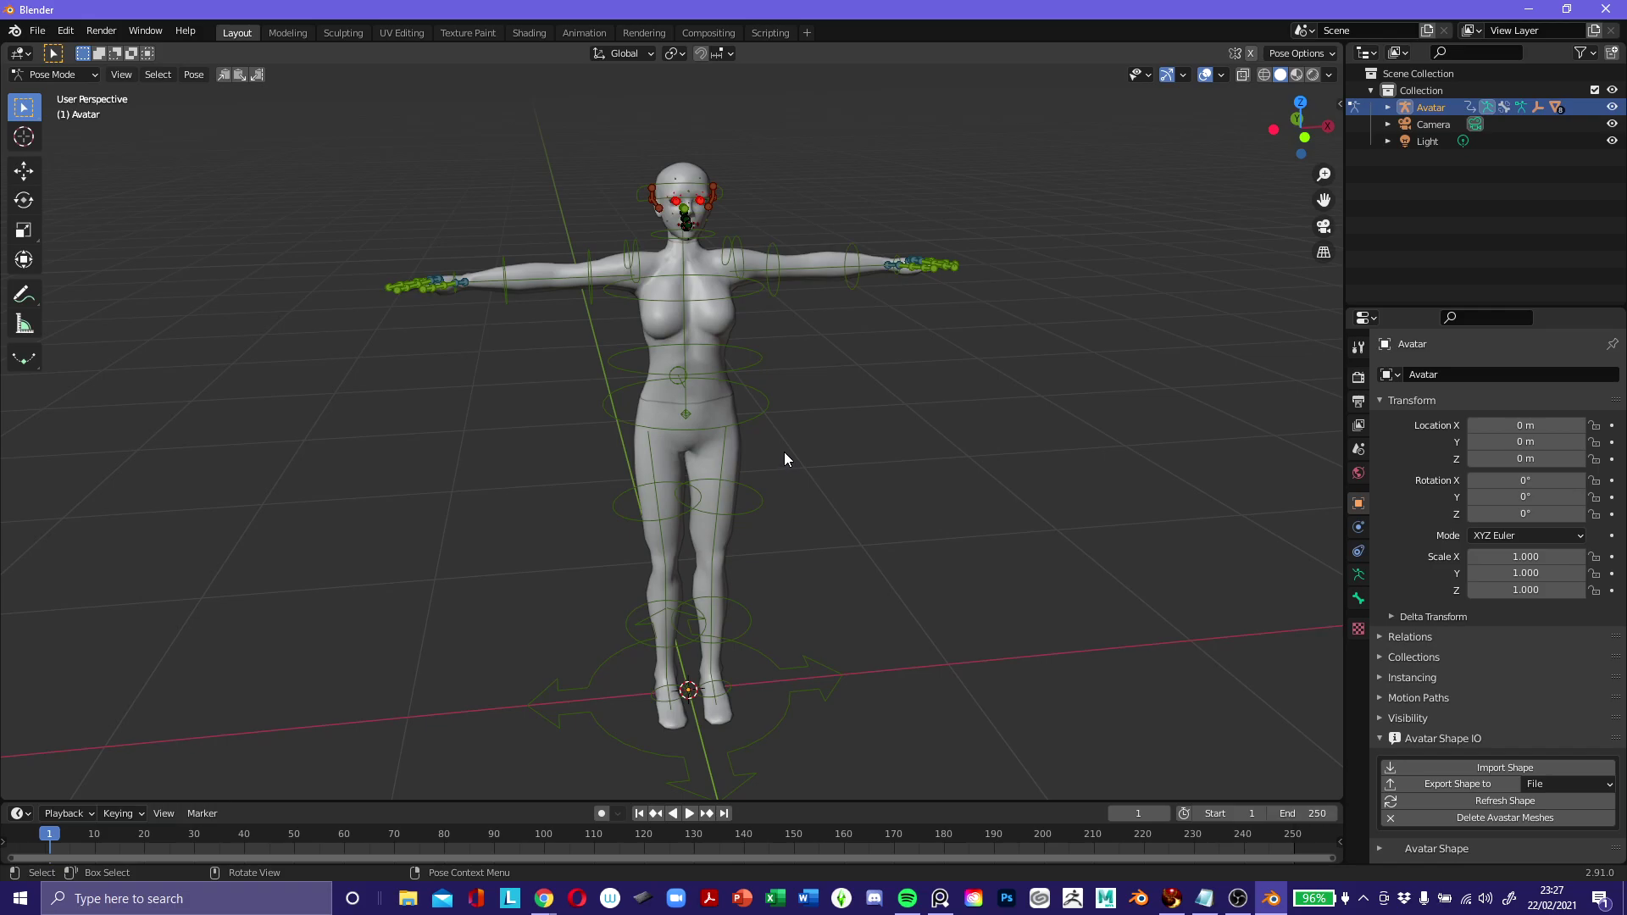
{"action": "mouse_move", "coordinate": [832, 456]}
{"action": "middle_mouse_down"}
{"action": "mouse_move", "coordinate": [604, 486]}
{"action": "mouse_move", "coordinate": [221, 434]}
{"action": "mouse_move", "coordinate": [836, 465]}
{"action": "middle_mouse_up"}
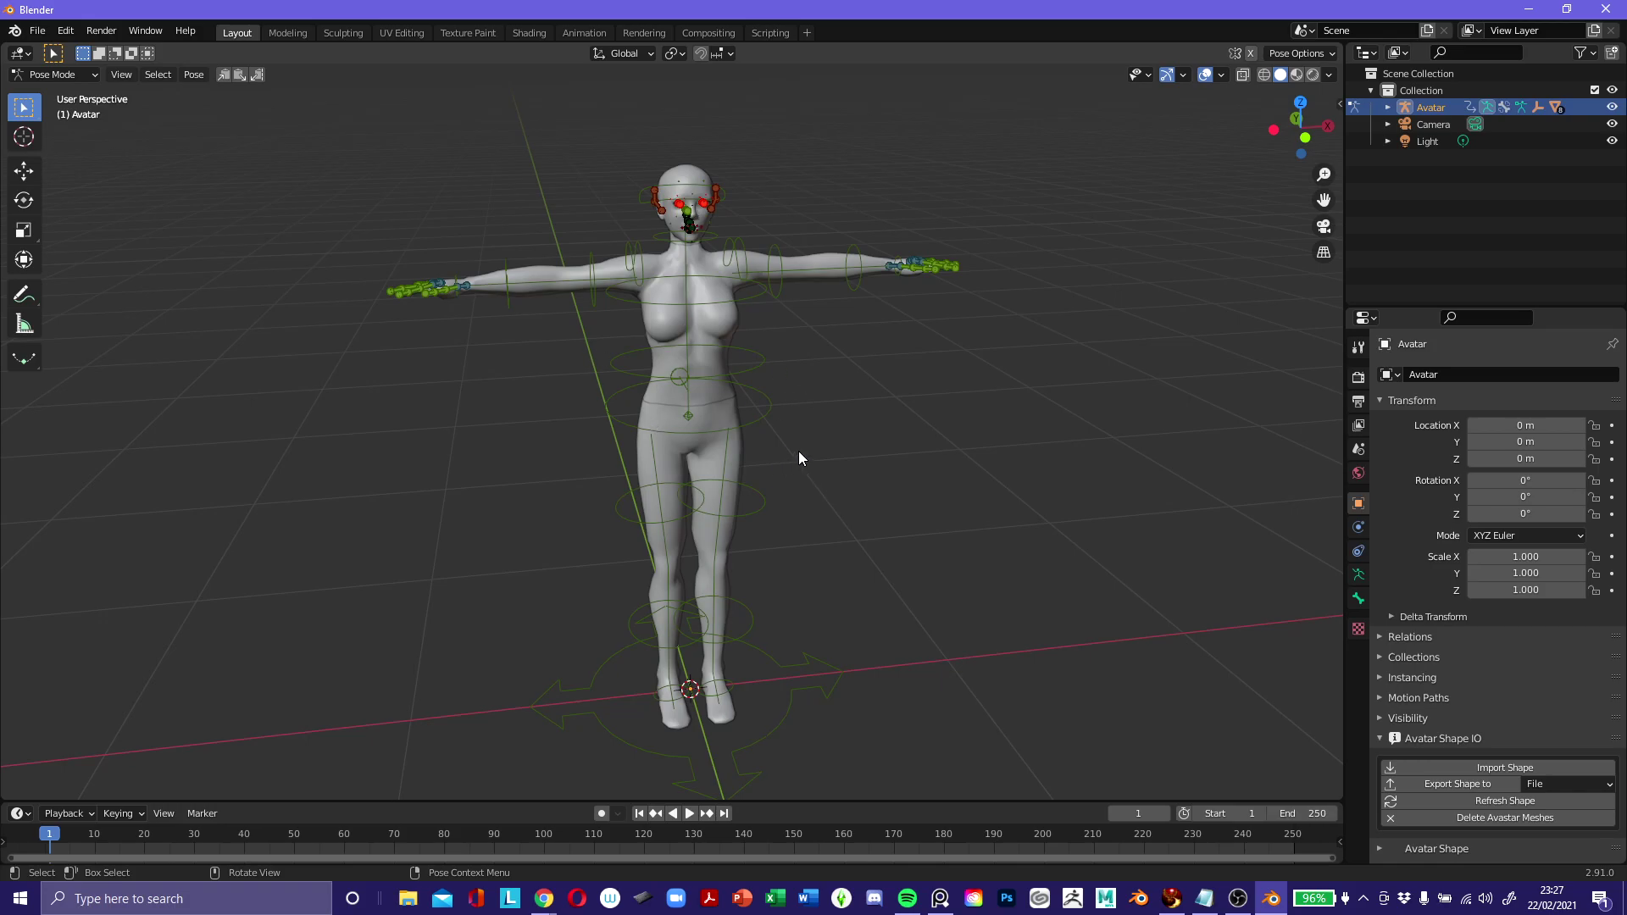
{"action": "key", "text": "shift"}
{"action": "middle_click_drag", "start_coordinate": [859, 454], "coordinate": [810, 436], "text": "shift"}
{"action": "scroll", "coordinate": [836, 441], "scroll_direction": "up", "scroll_amount": 3}
{"action": "scroll", "coordinate": [834, 439], "scroll_direction": "down", "scroll_amount": 3}
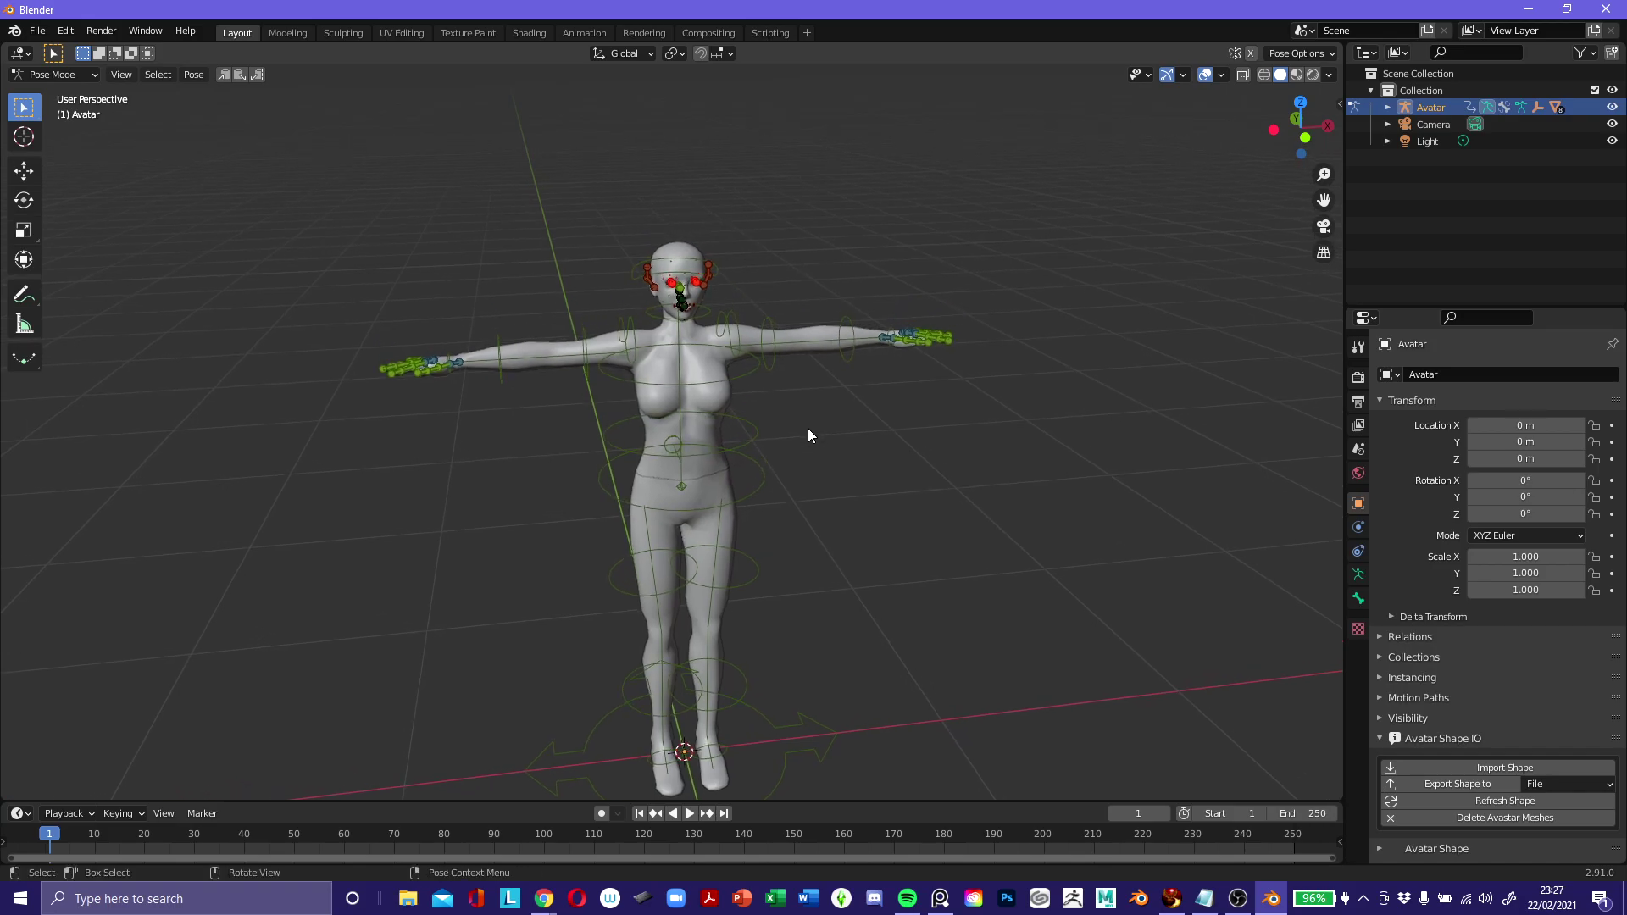
{"action": "scroll", "coordinate": [754, 407], "scroll_direction": "up", "scroll_amount": 3}
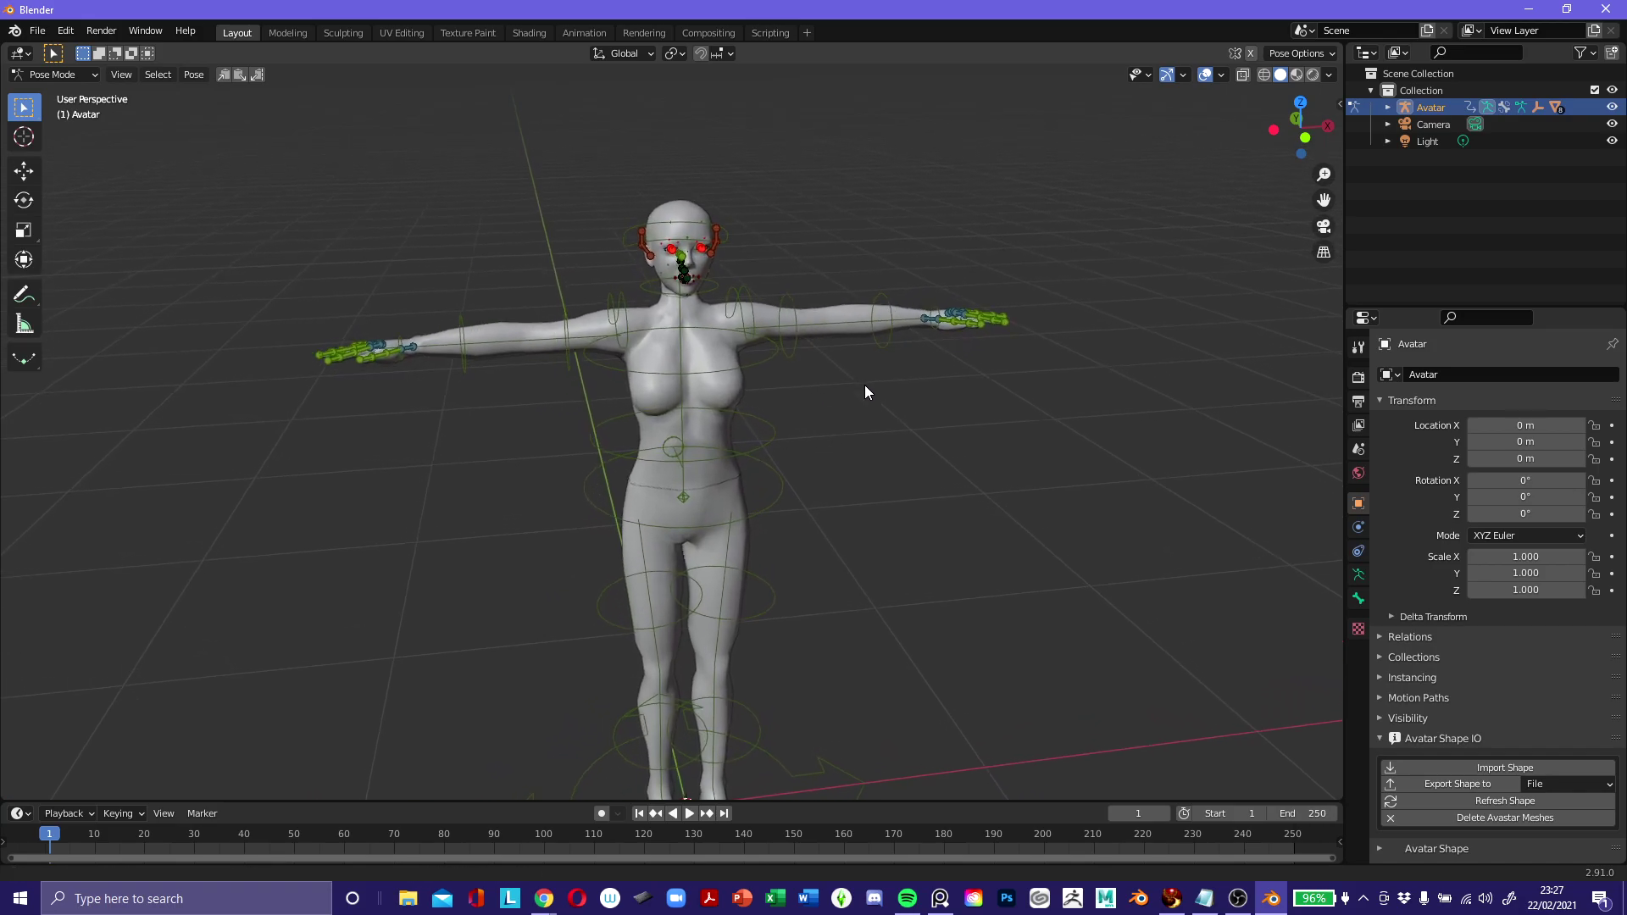
{"action": "scroll", "coordinate": [1223, 327], "scroll_direction": "up", "scroll_amount": 2}
{"action": "scroll", "coordinate": [1083, 347], "scroll_direction": "down", "scroll_amount": 6}
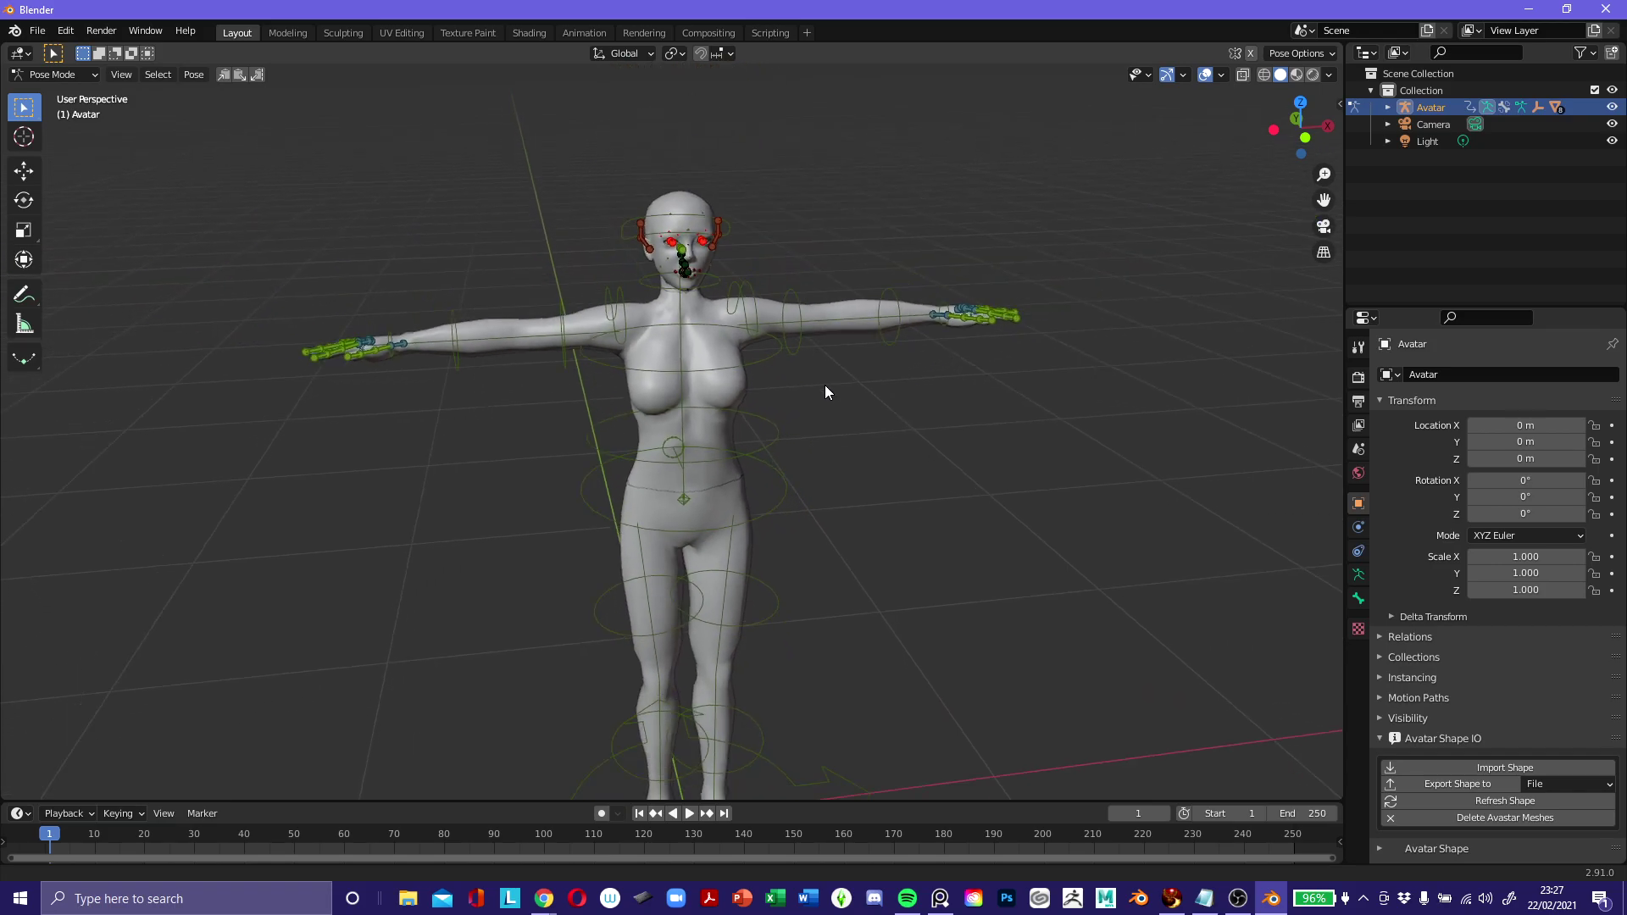
{"action": "scroll", "coordinate": [1009, 389], "scroll_direction": "up", "scroll_amount": 2}
{"action": "scroll", "coordinate": [252, 371], "scroll_direction": "down", "scroll_amount": 1}
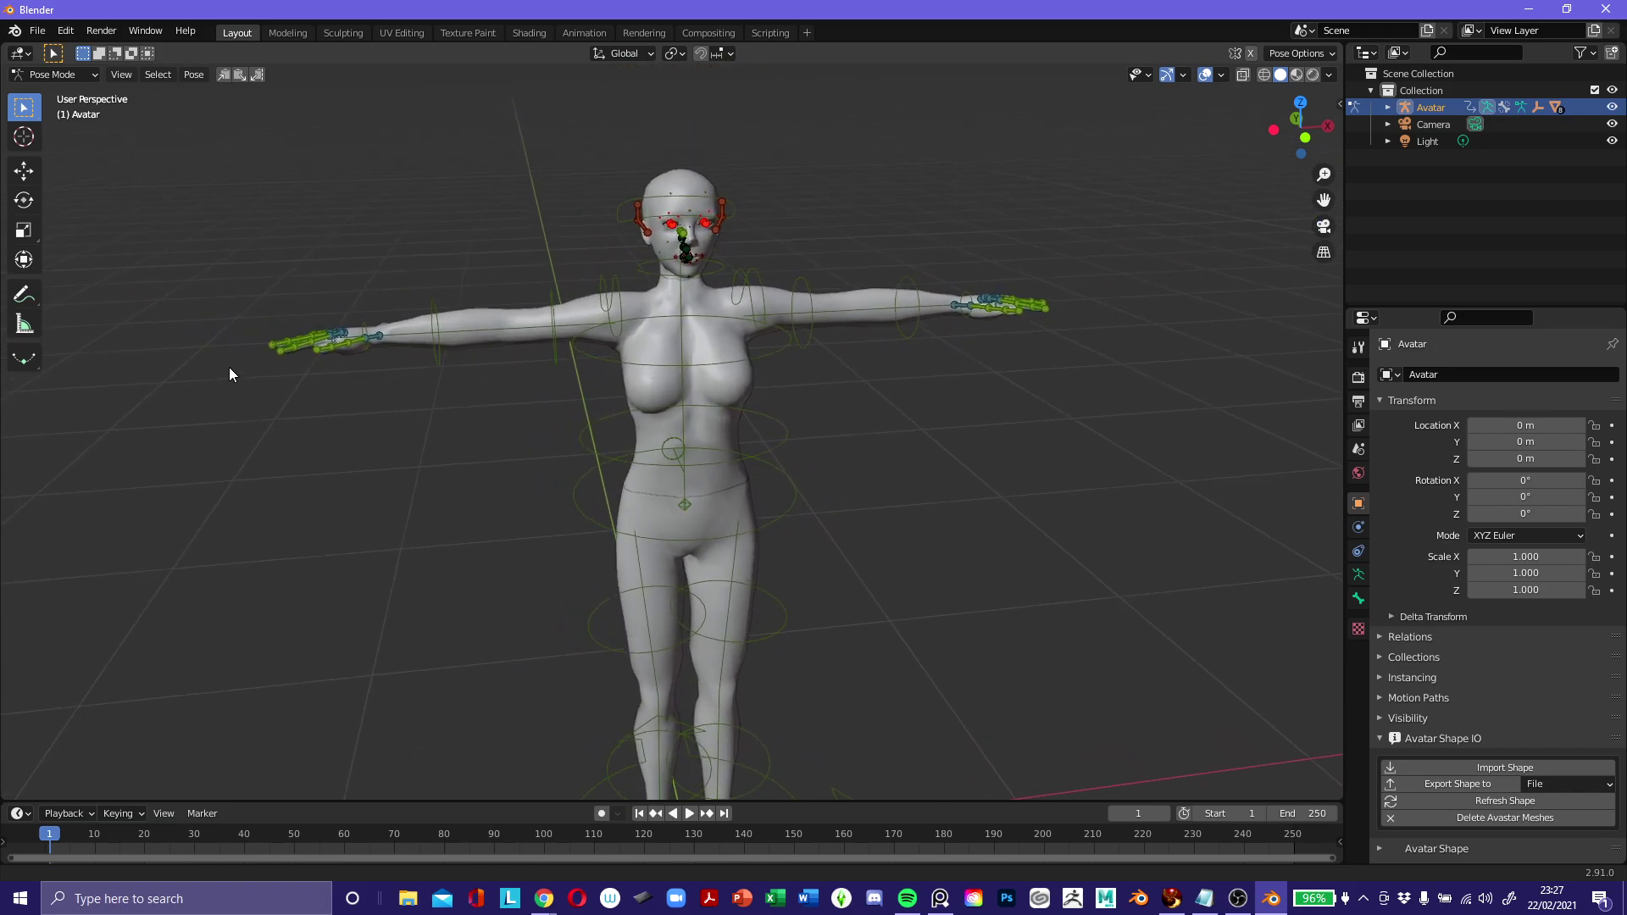
{"action": "scroll", "coordinate": [1234, 307], "scroll_direction": "up", "scroll_amount": 5}
{"action": "scroll", "coordinate": [1221, 322], "scroll_direction": "down", "scroll_amount": 5}
{"action": "scroll", "coordinate": [1207, 384], "scroll_direction": "up", "scroll_amount": 4}
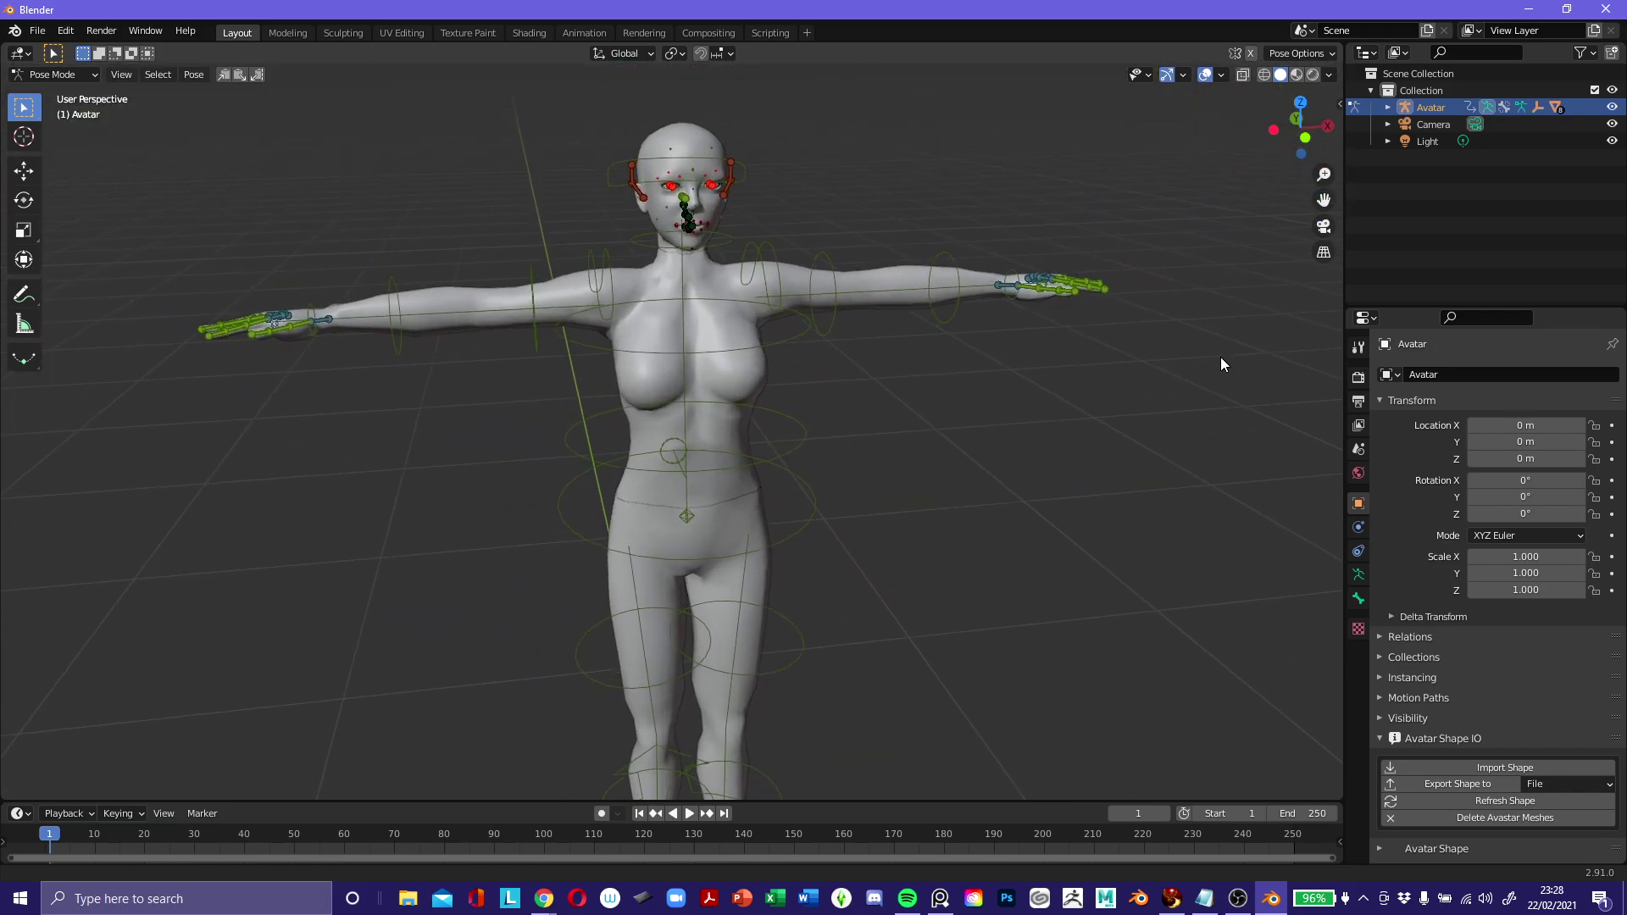
{"action": "scroll", "coordinate": [1239, 347], "scroll_direction": "down", "scroll_amount": 5}
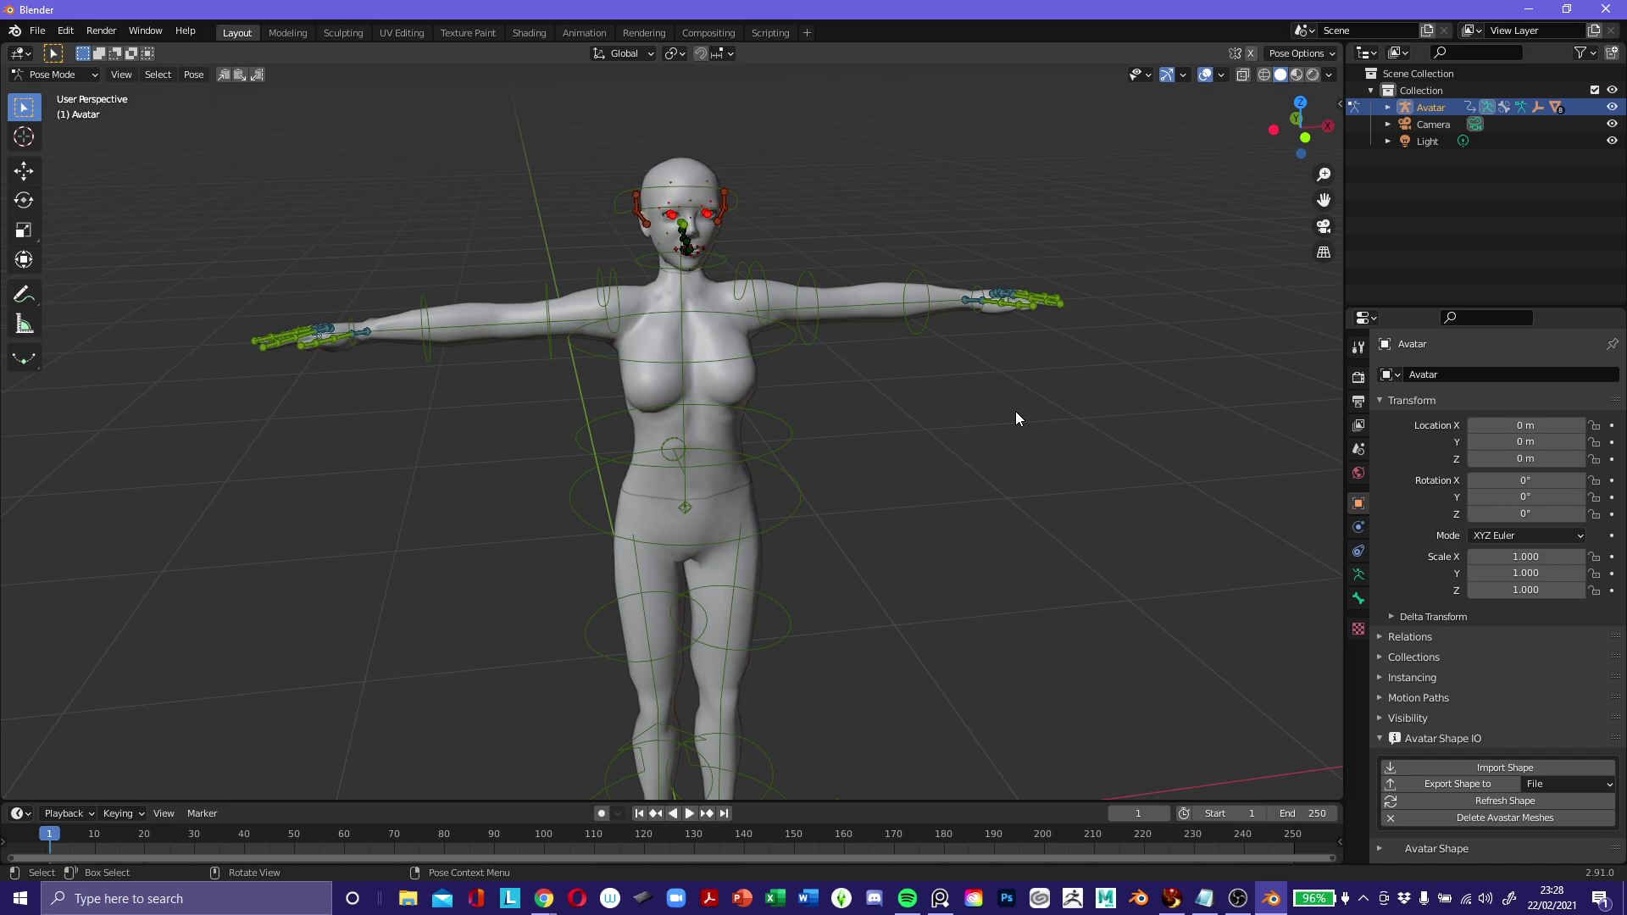
{"action": "scroll", "coordinate": [1015, 410], "scroll_direction": "down", "scroll_amount": 3}
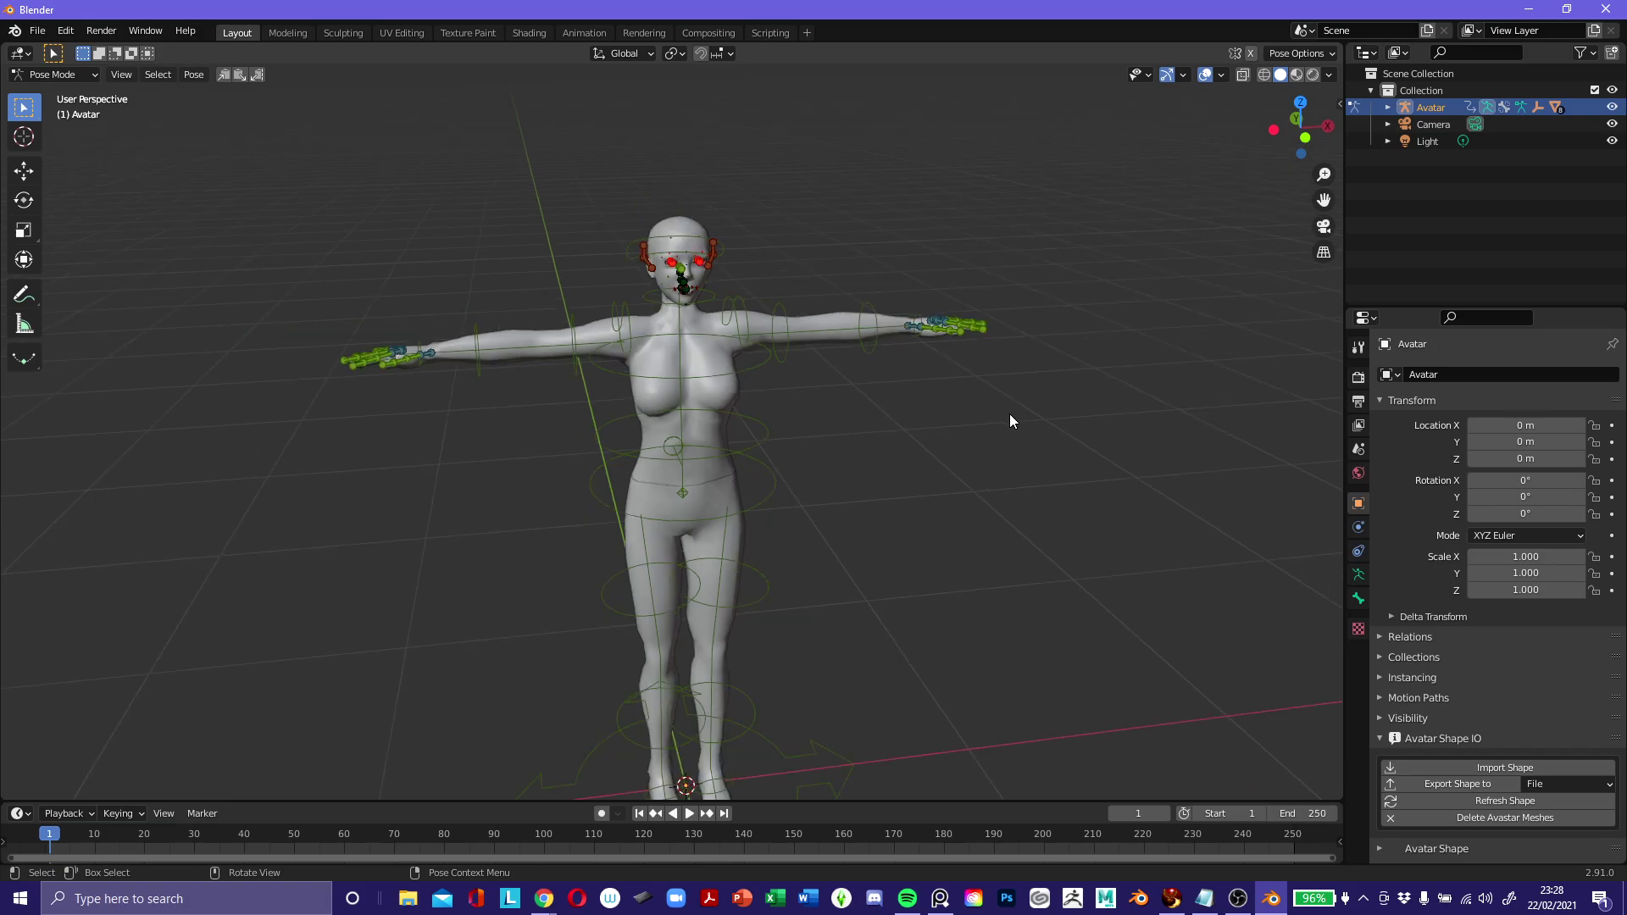
Try to move the whole avatar along the global Y axis using its Origin bone.
{"action": "left_click", "coordinate": [759, 691]}
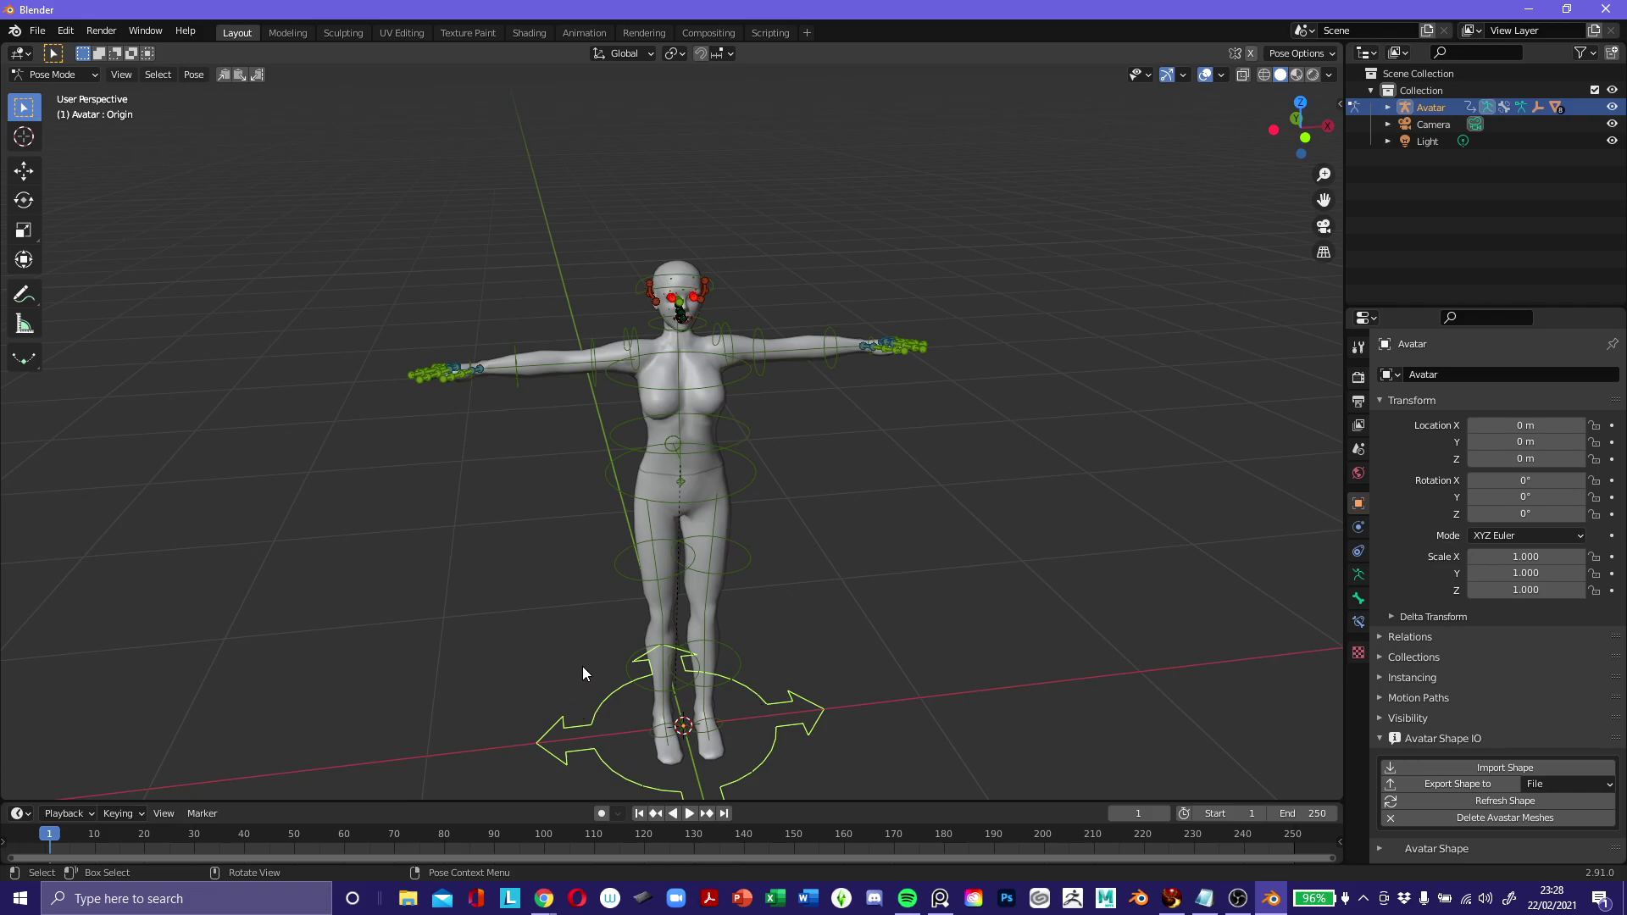
{"action": "scroll", "coordinate": [663, 739], "scroll_direction": "down", "scroll_amount": 1}
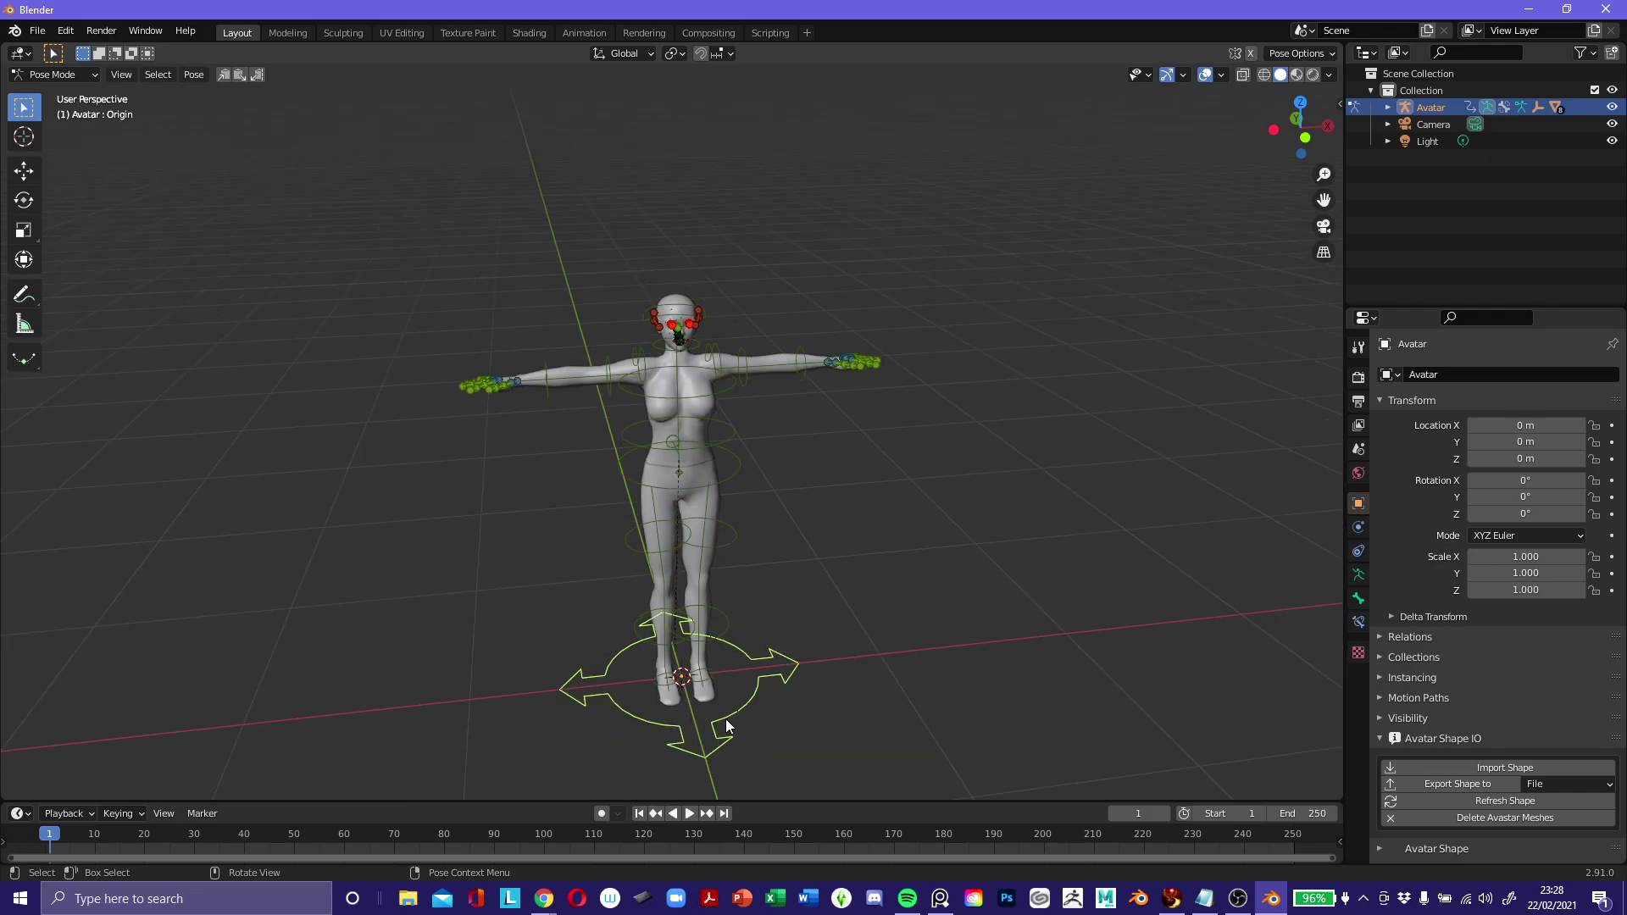
{"action": "key", "text": "g"}
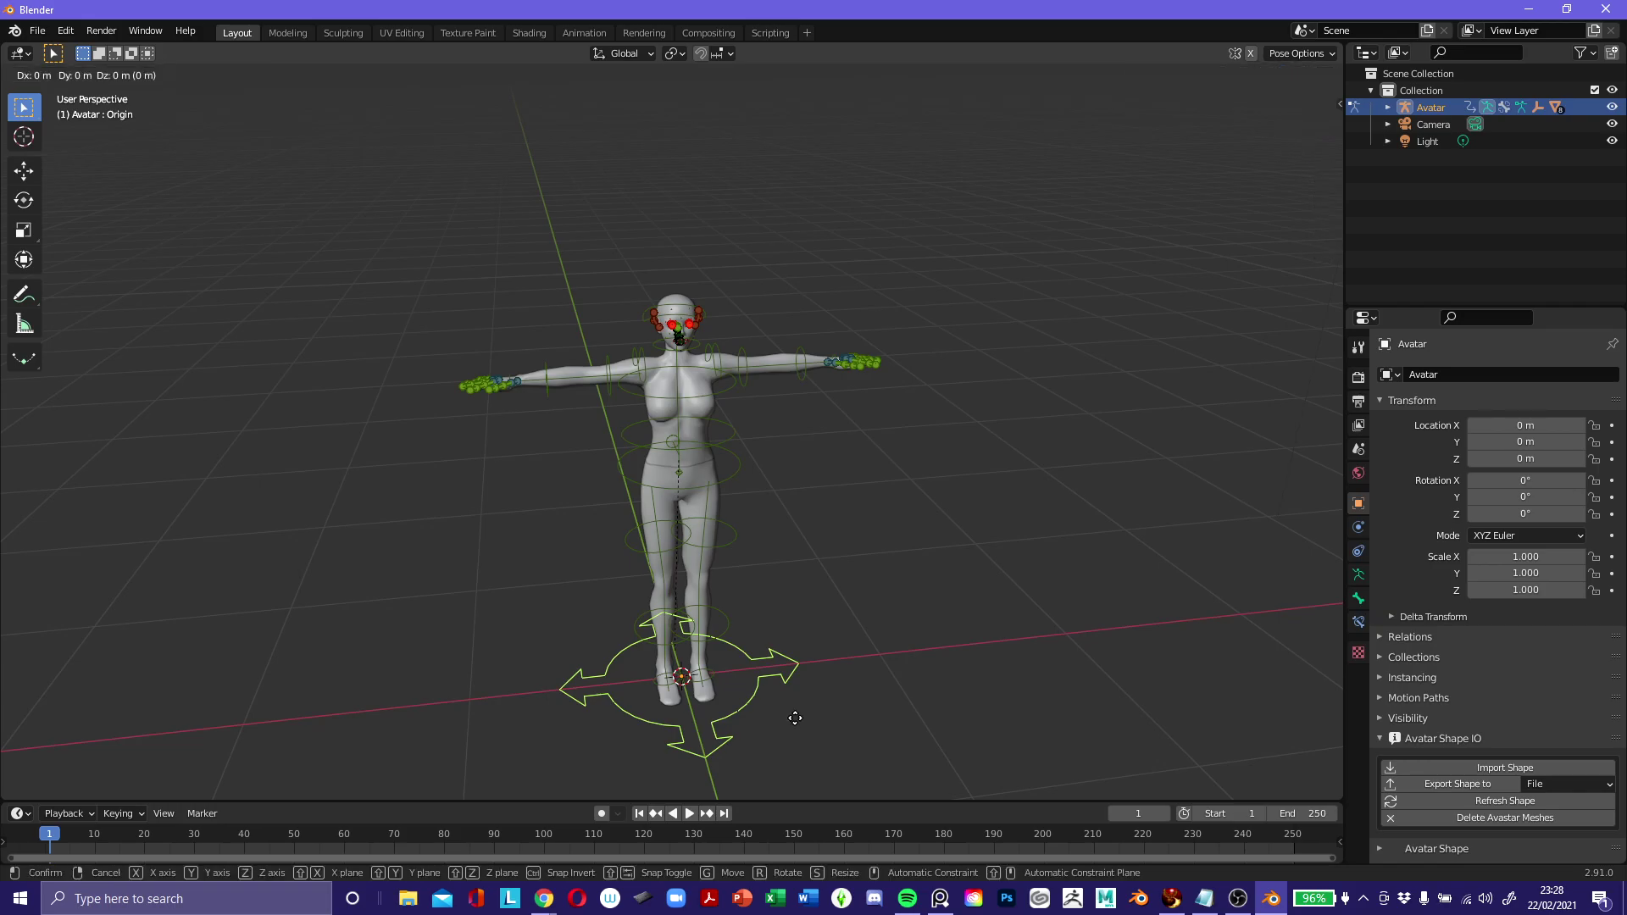
{"action": "key", "text": "y"}
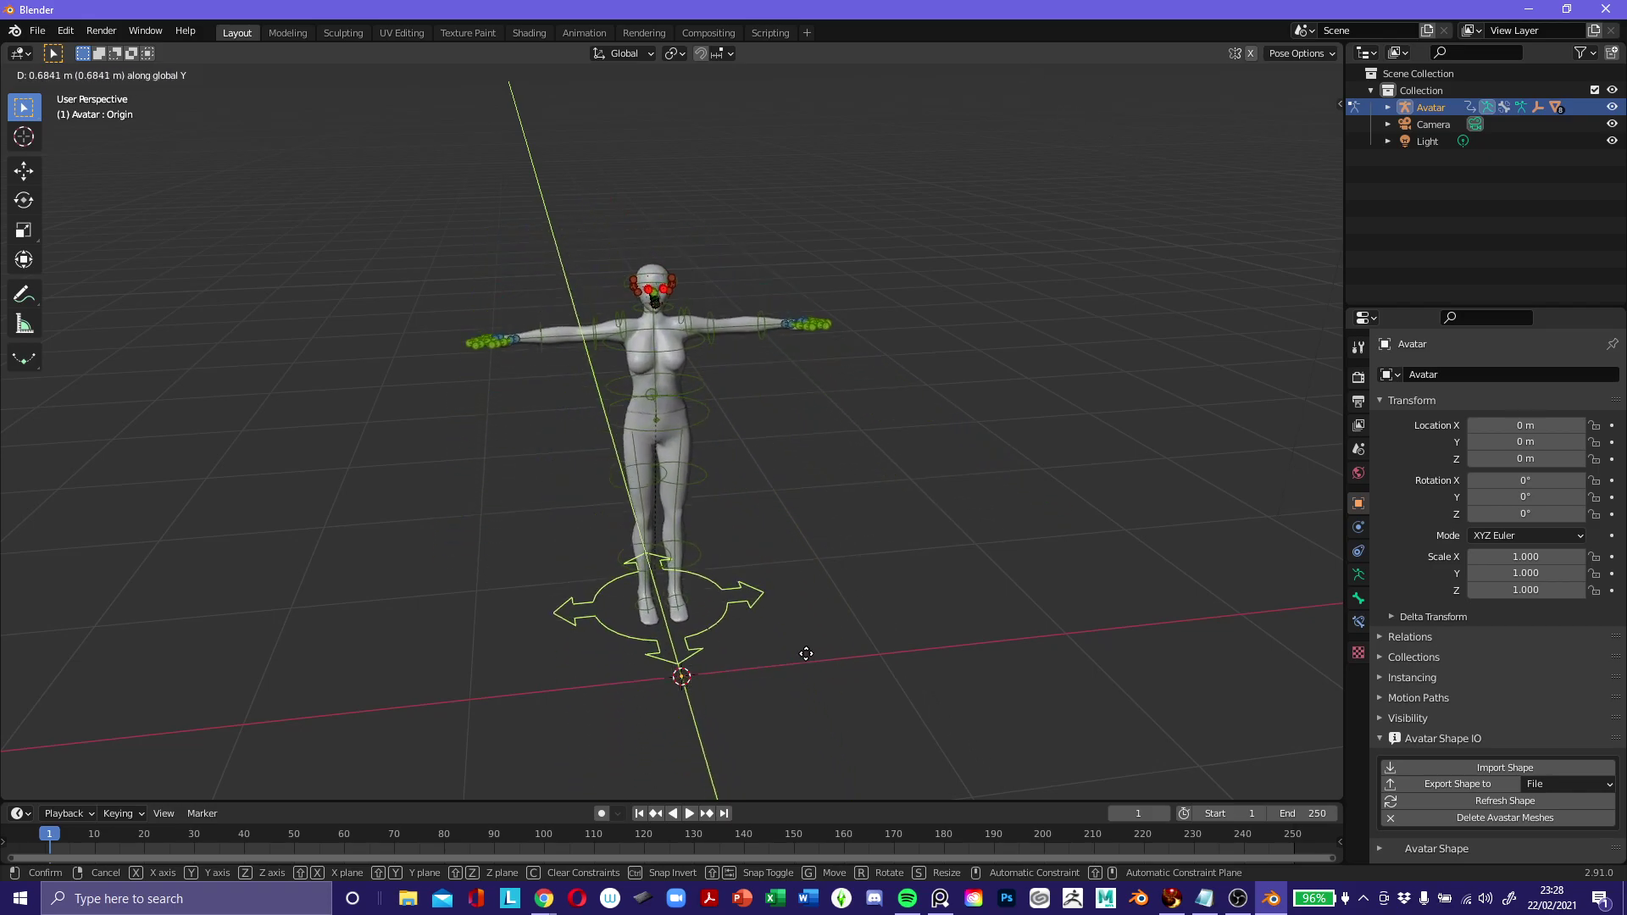
{"action": "left_click", "coordinate": [828, 737]}
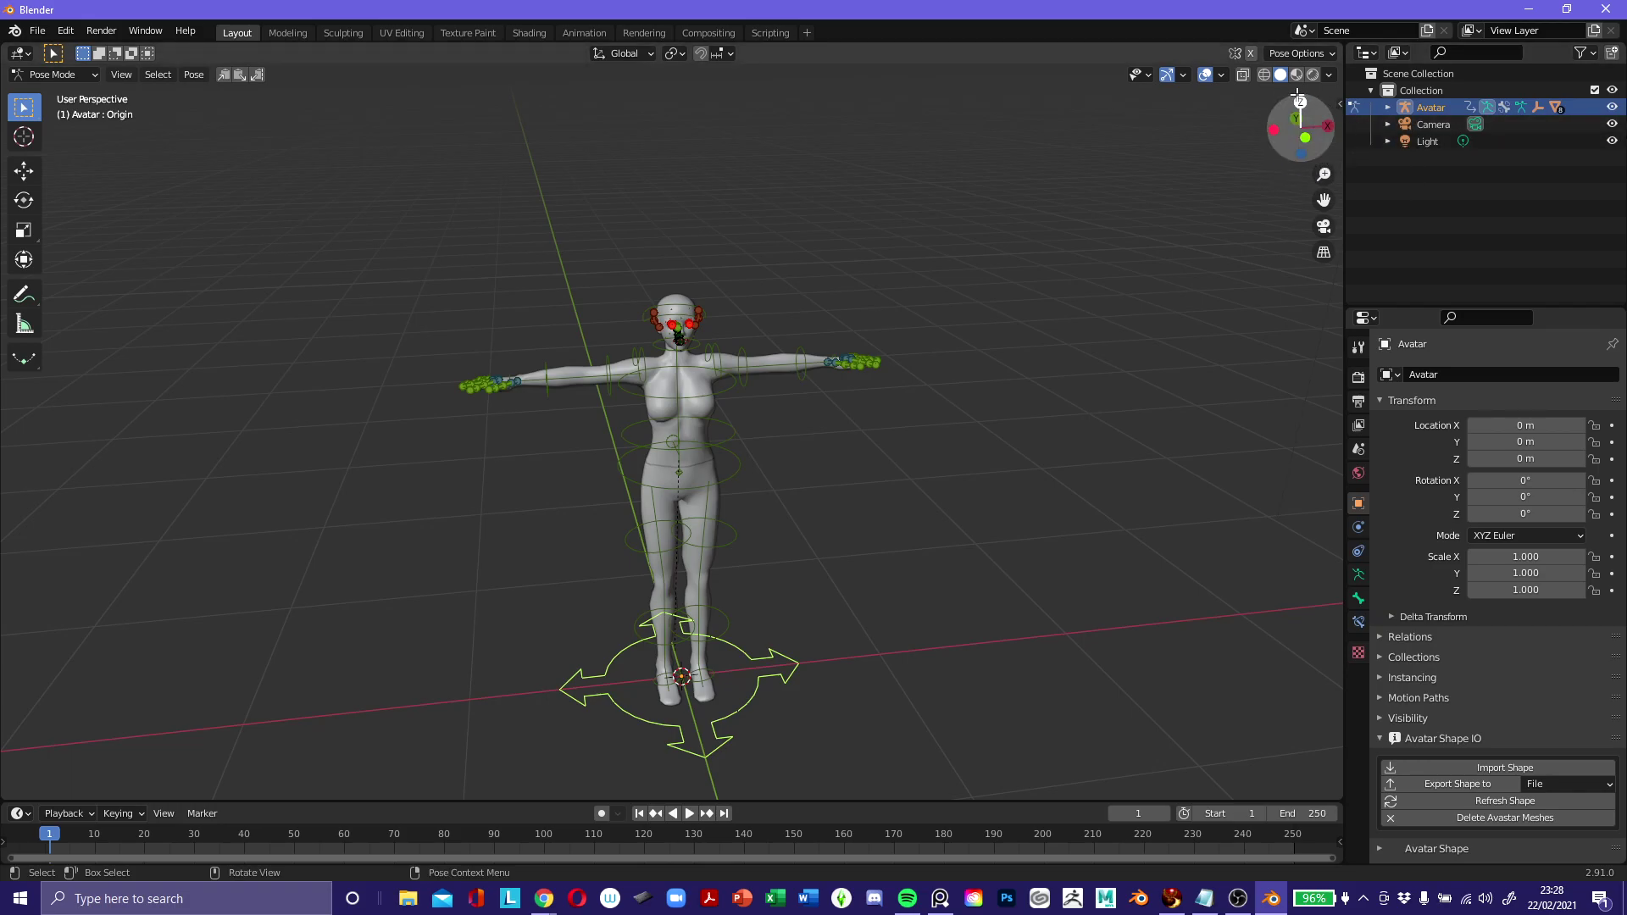
Box-select different groups of the avatar's rig bones and reselect the Origin bone at the feet.
{"action": "left_click_drag", "start_coordinate": [774, 636], "coordinate": [756, 130]}
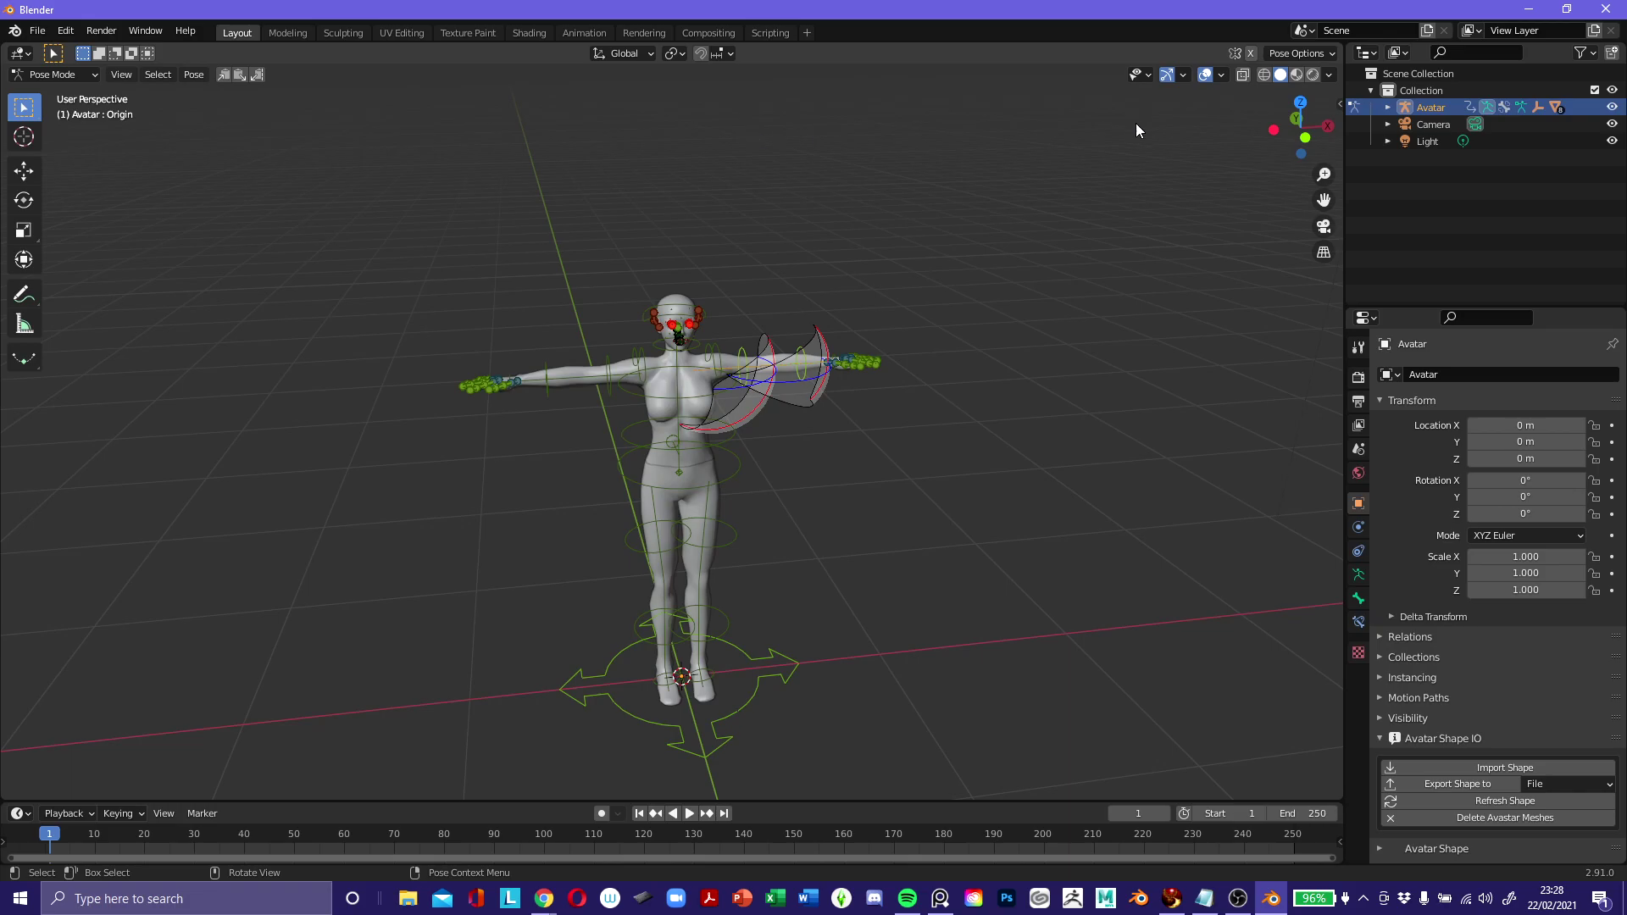
{"action": "left_click_drag", "start_coordinate": [1246, 587], "coordinate": [156, 696]}
{"action": "left_click_drag", "start_coordinate": [480, 226], "coordinate": [676, 688]}
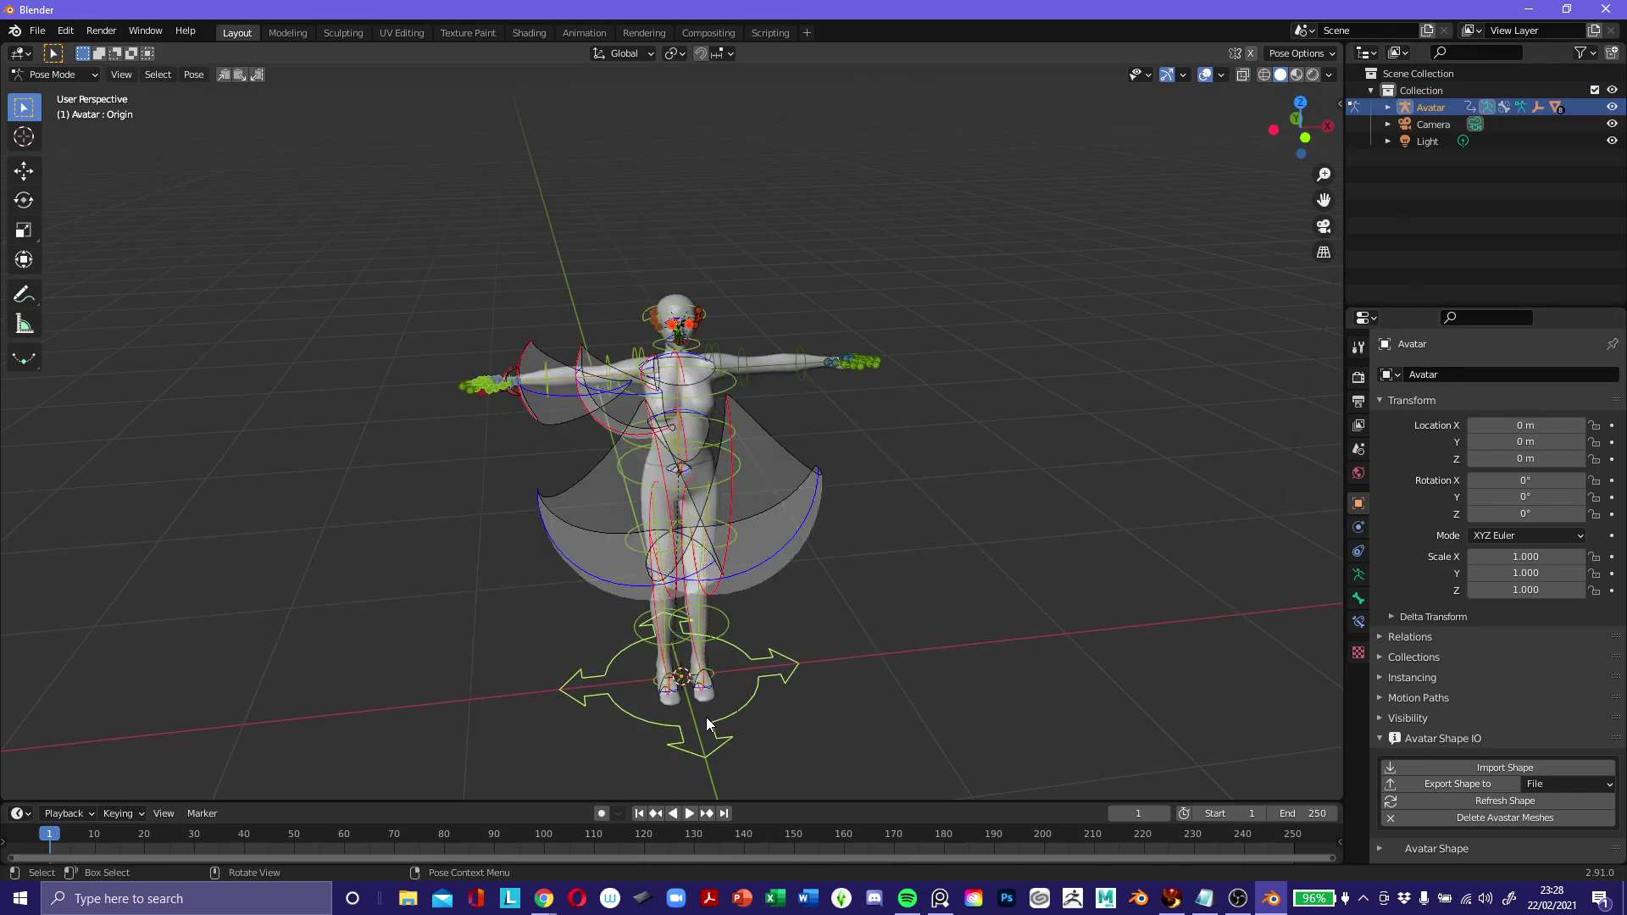
{"action": "left_click", "coordinate": [762, 680]}
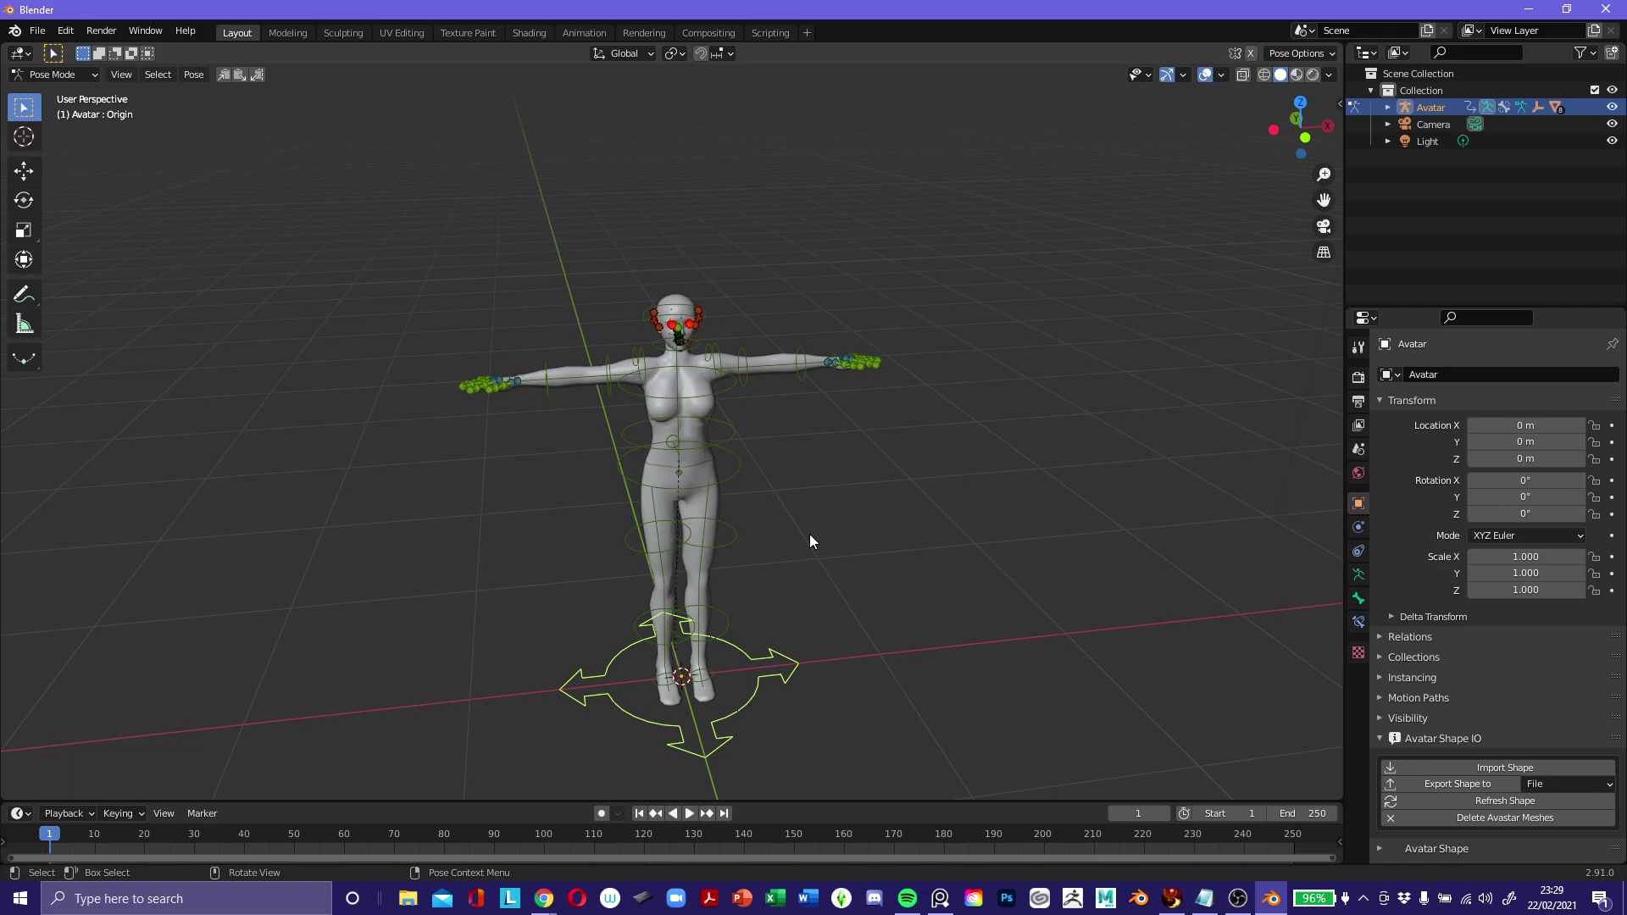
Try to move the avatar's Origin bone 2 m along the global X axis and to scale it.
{"action": "key", "text": "g"}
{"action": "key", "text": "x"}
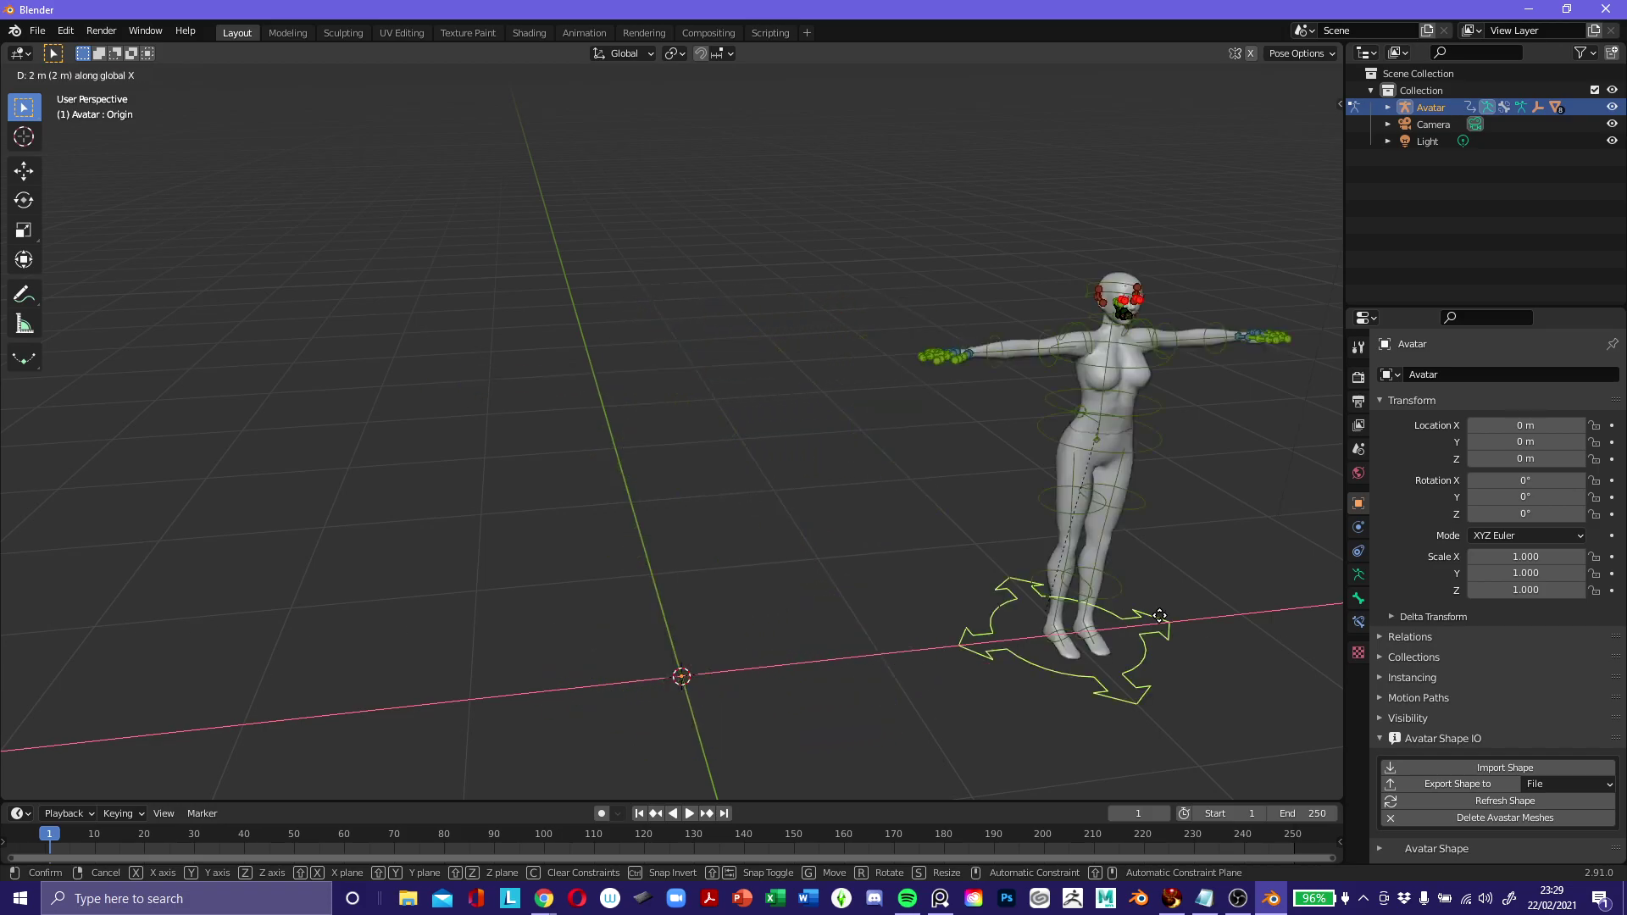
{"action": "key", "text": "Escape"}
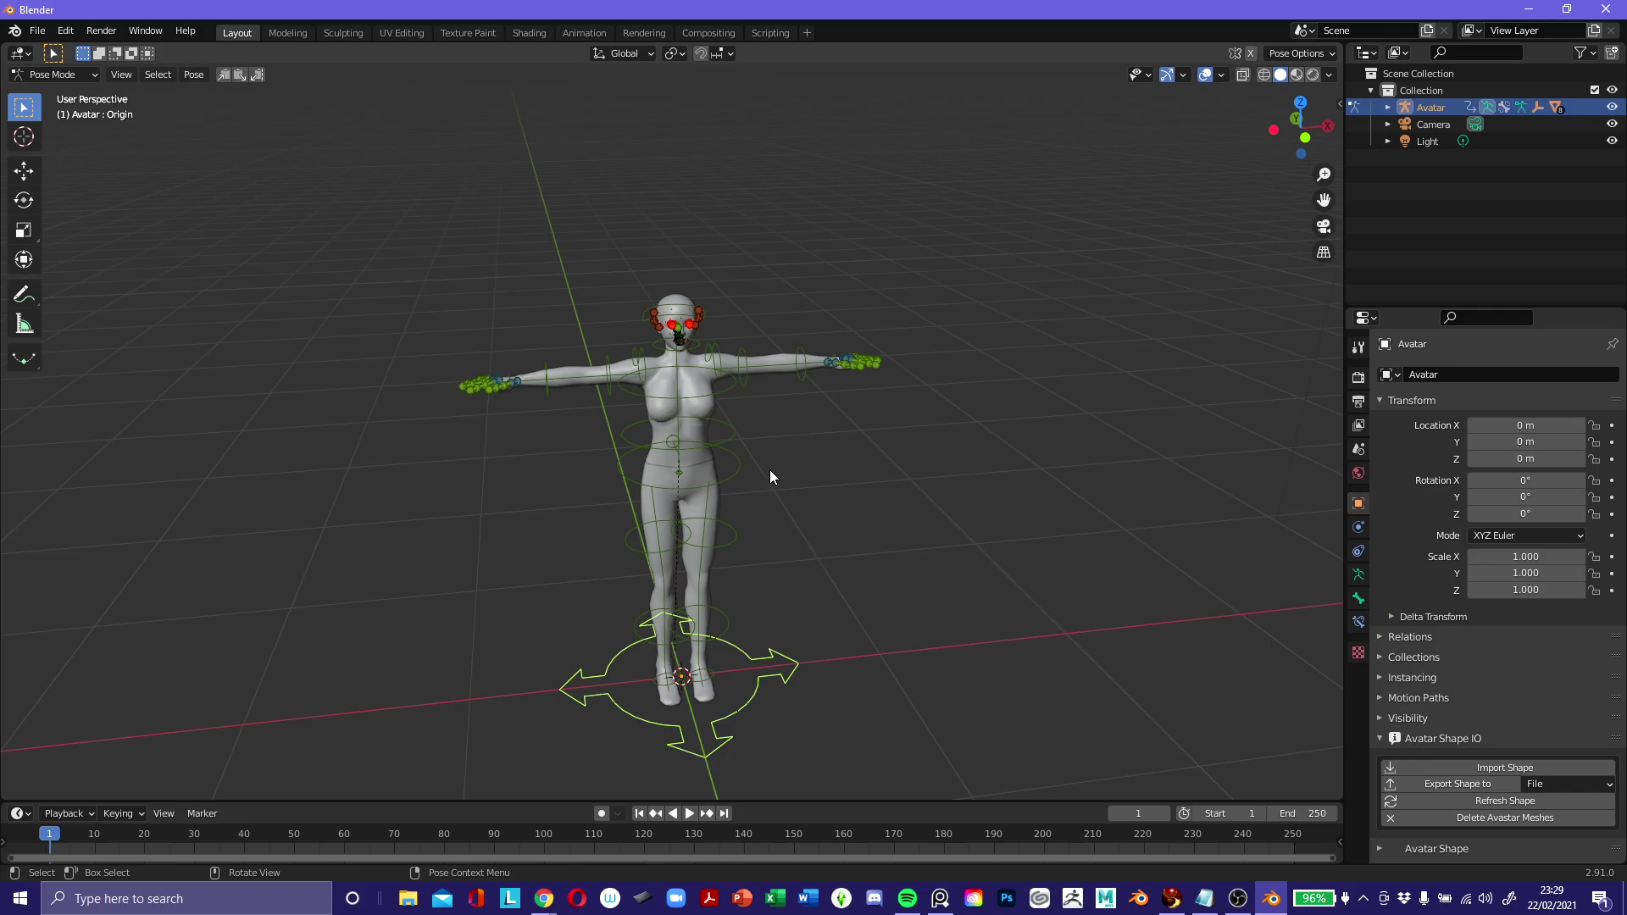
{"action": "key", "text": "s"}
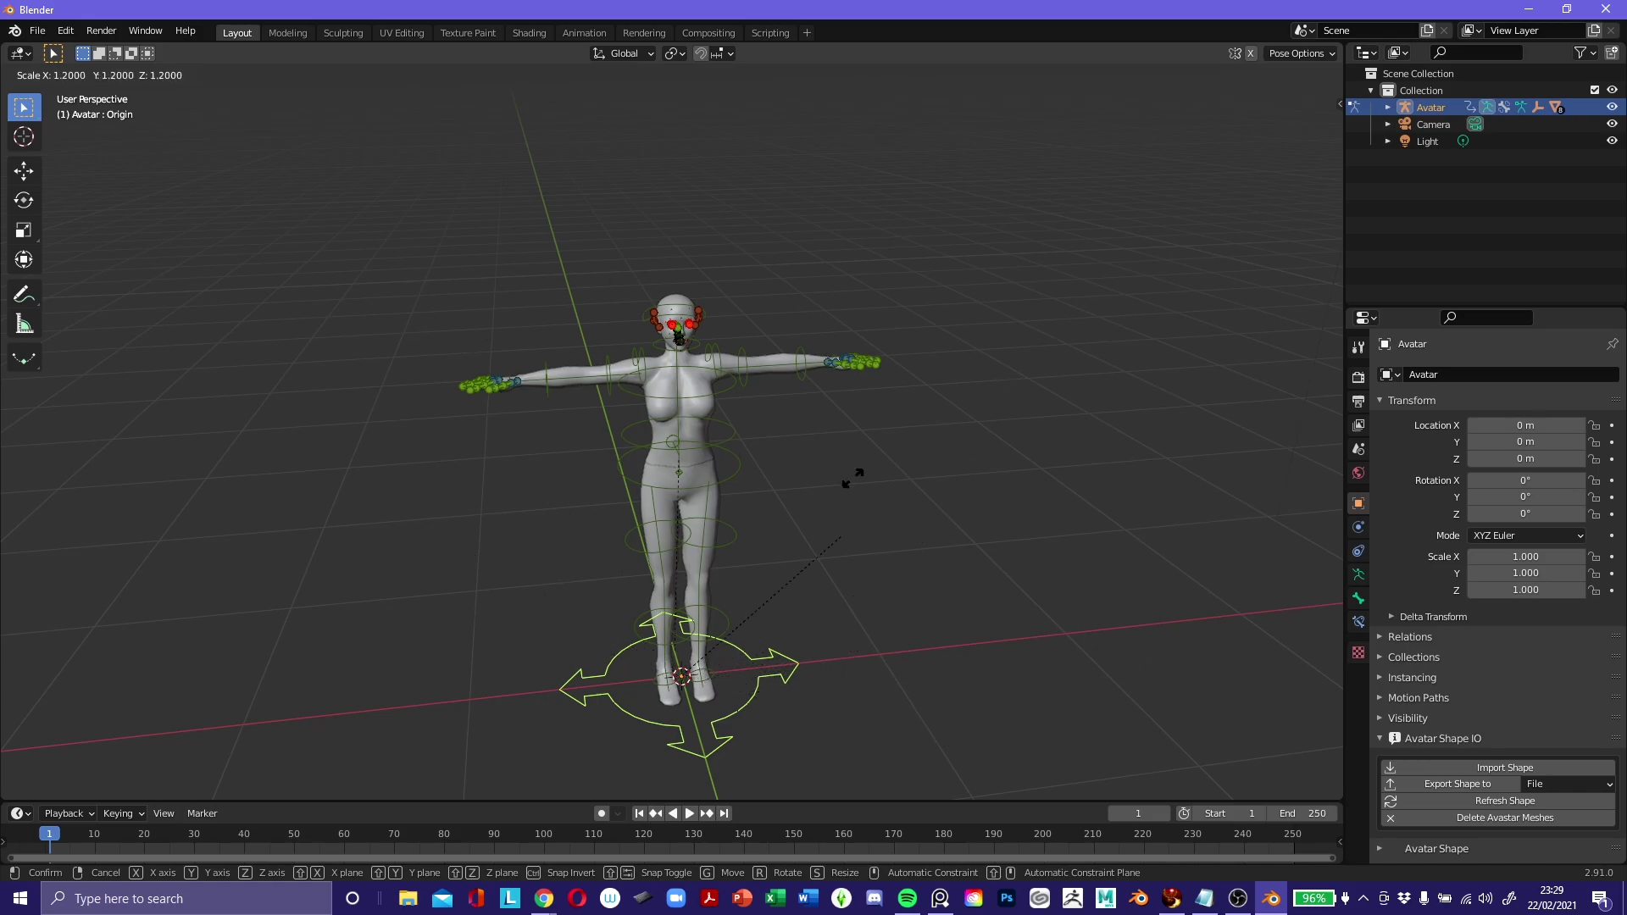
{"action": "right_click", "coordinate": [1213, 432]}
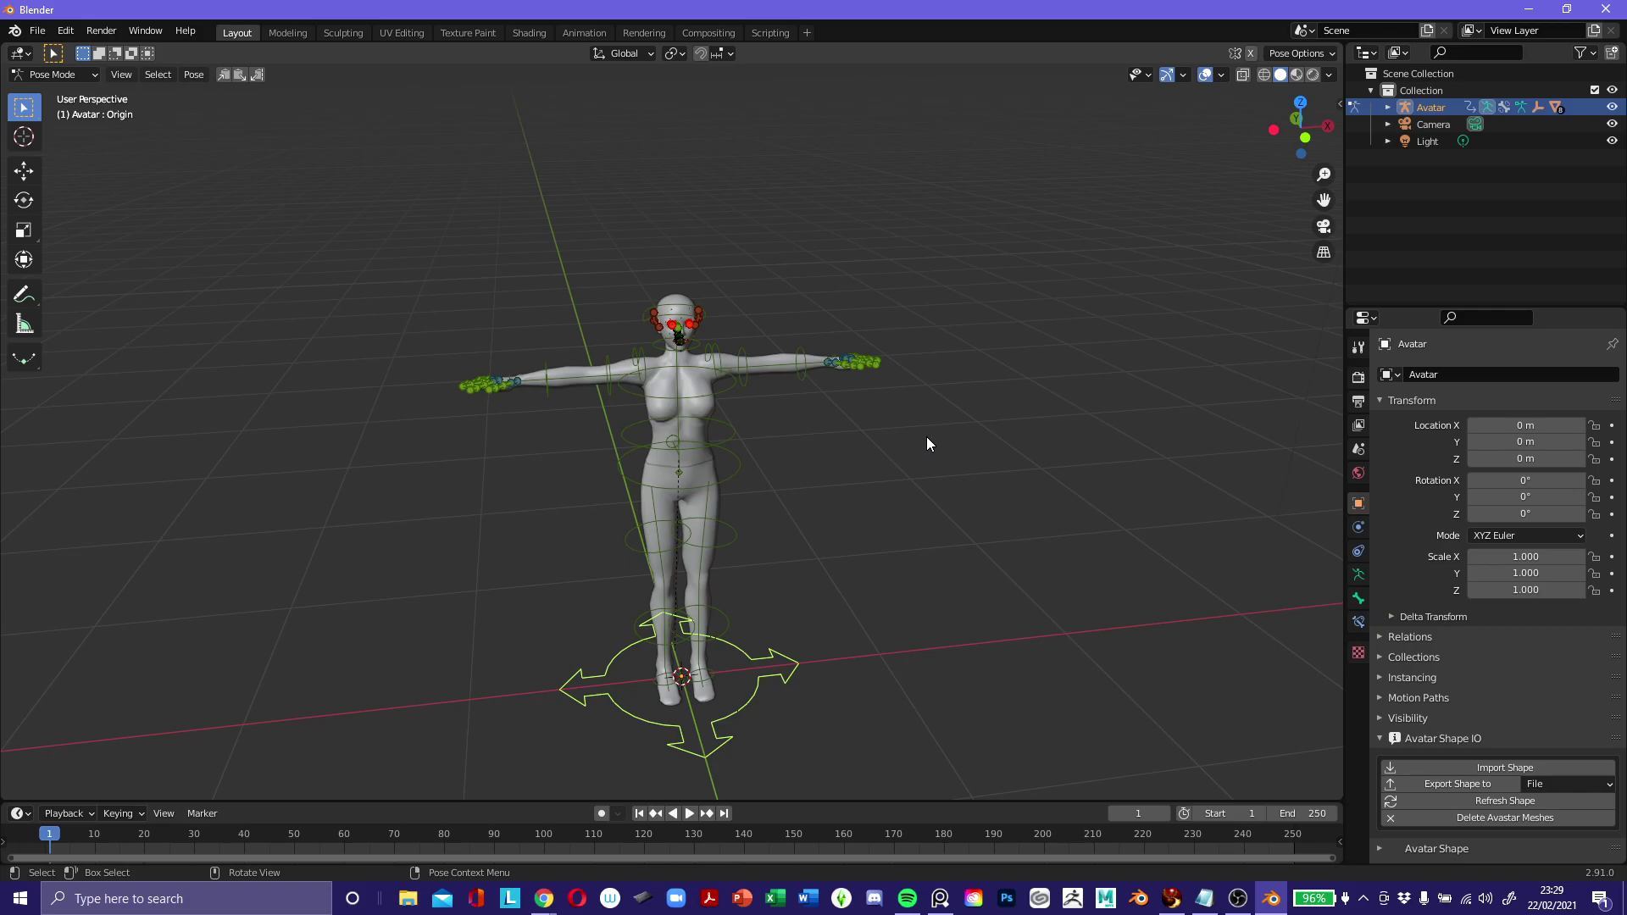
Bring up the PureRef pose reference, set it to always on top, and show the avatar beside it in Blender.
{"action": "scroll", "coordinate": [821, 399], "scroll_direction": "up", "scroll_amount": 5}
{"action": "middle_click_drag", "start_coordinate": [822, 456], "coordinate": [884, 495]}
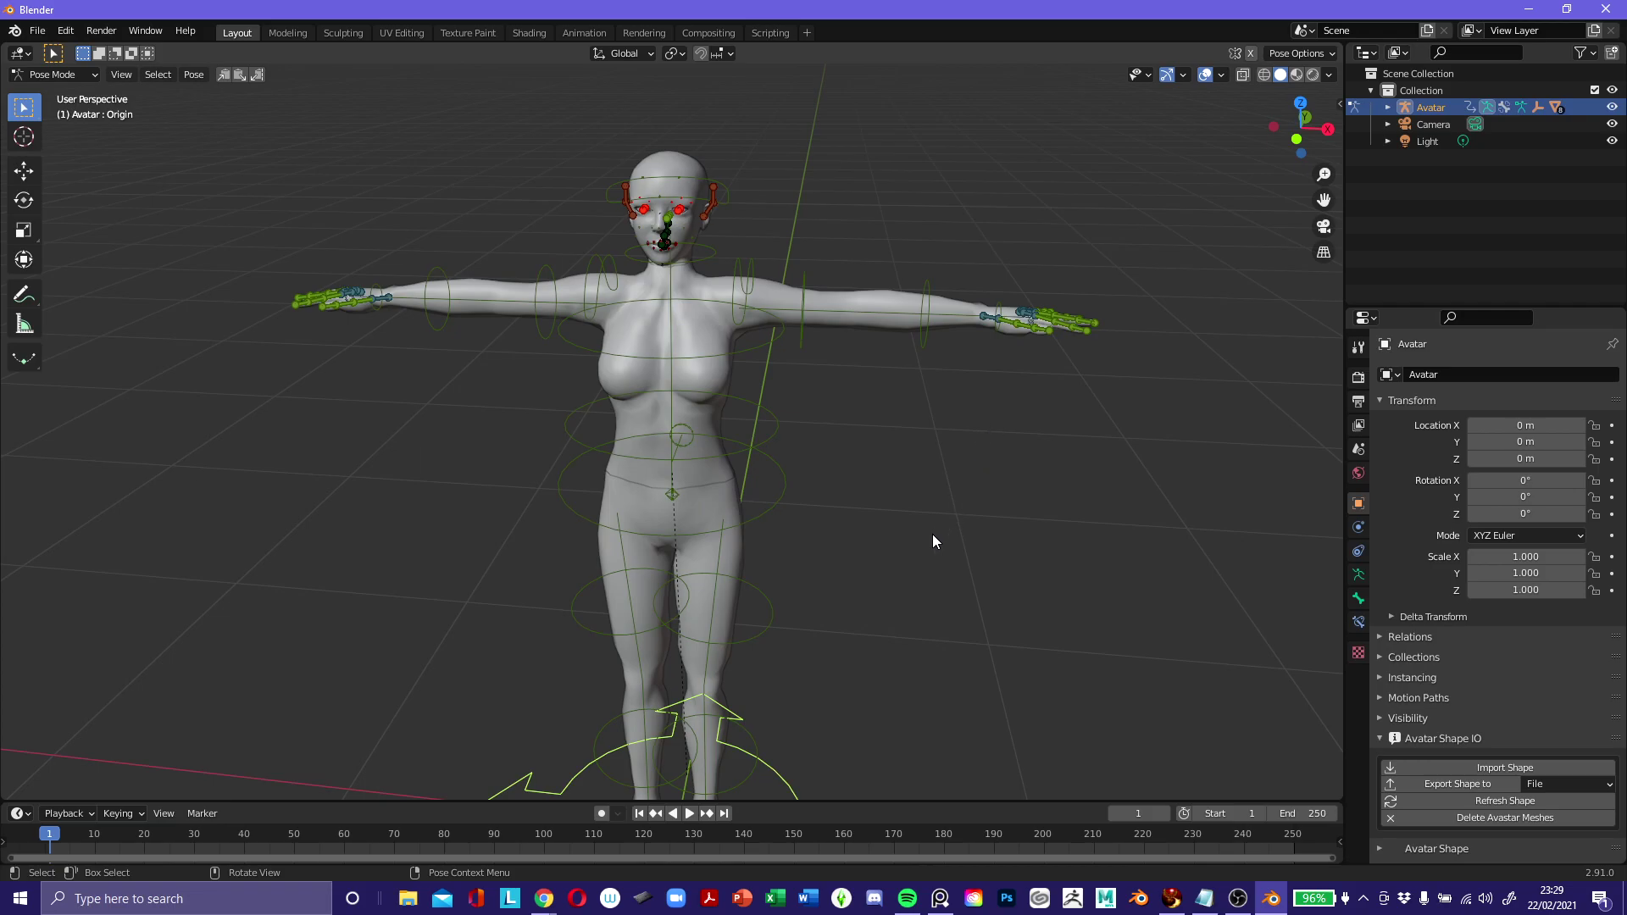
{"action": "left_click", "coordinate": [940, 898]}
{"action": "right_click", "coordinate": [313, 506]}
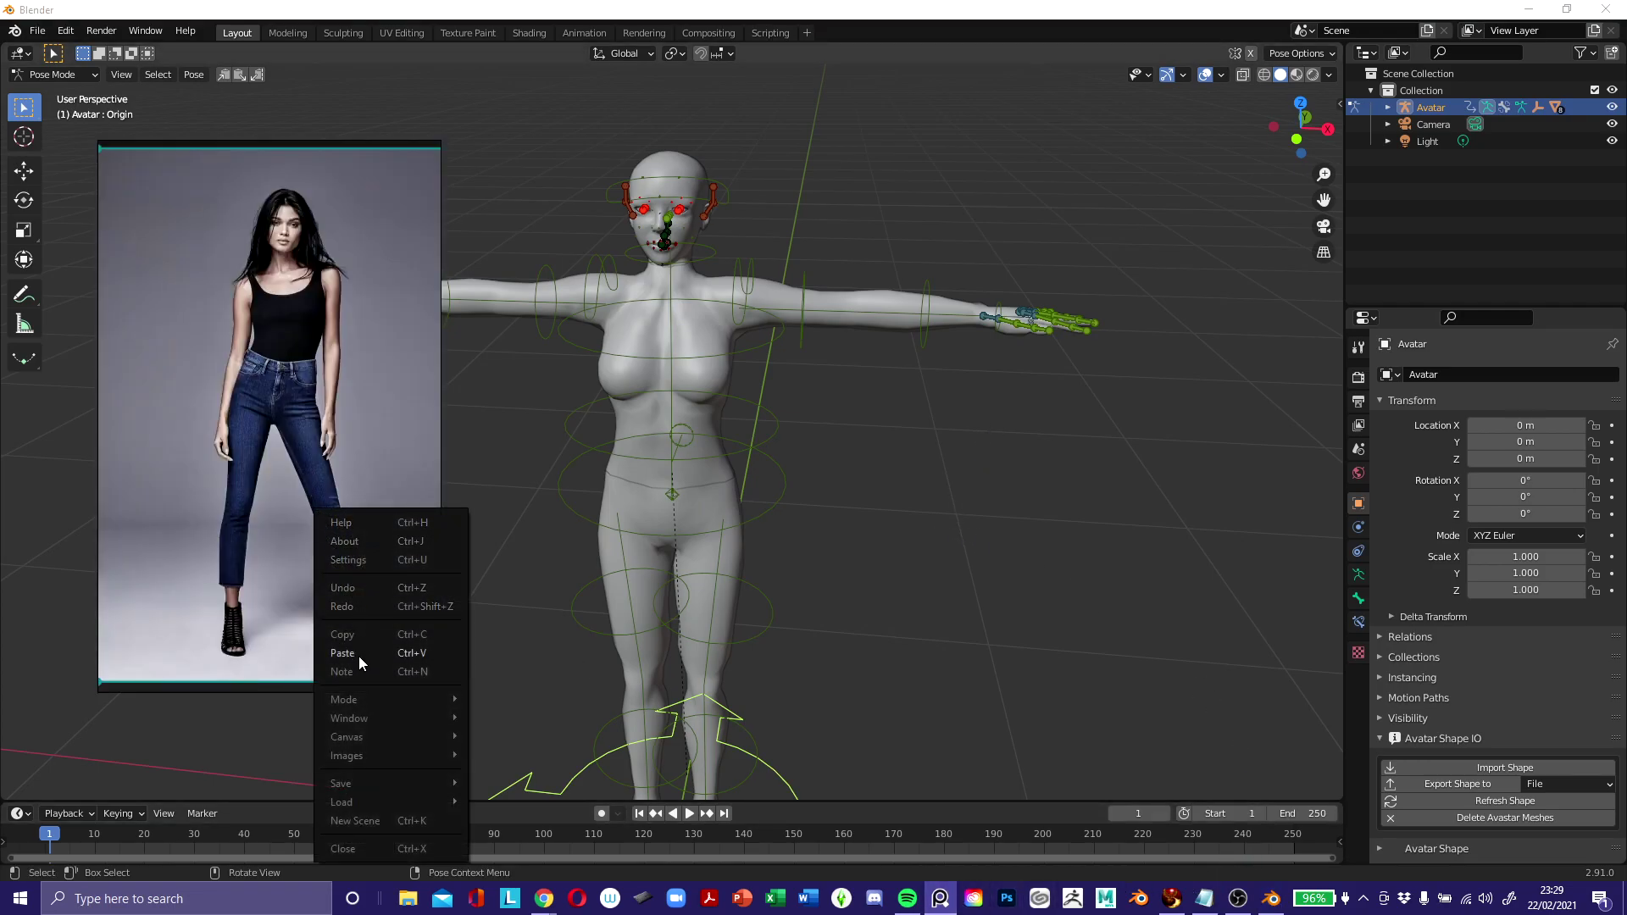
{"action": "mouse_move", "coordinate": [349, 696]}
{"action": "left_click", "coordinate": [525, 739]}
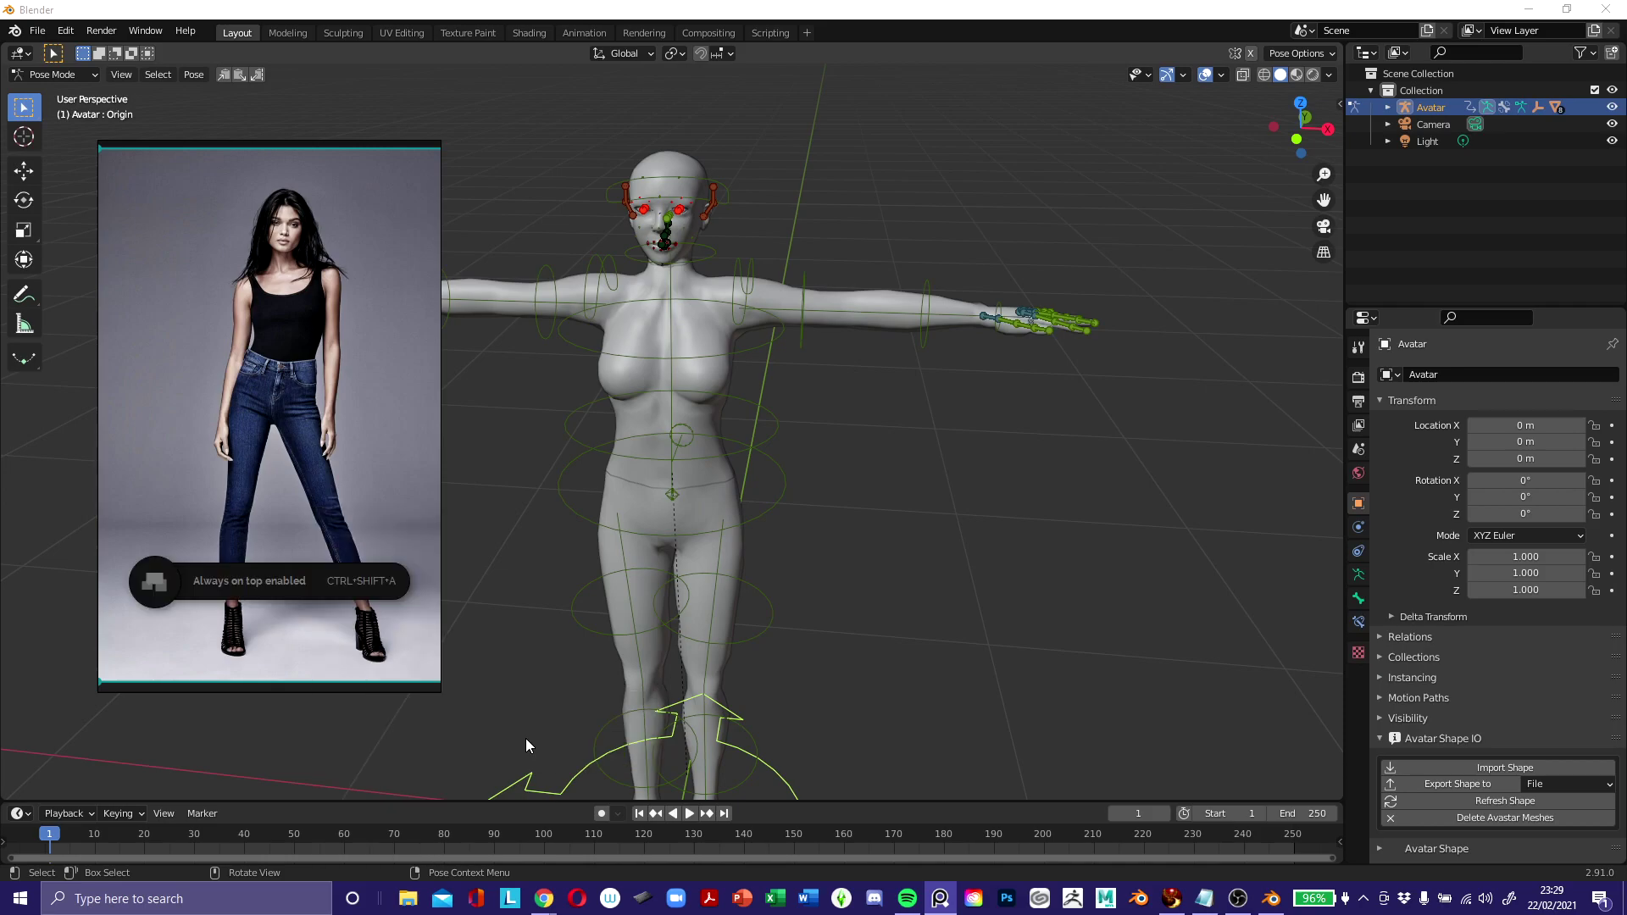
{"action": "middle_click_drag", "start_coordinate": [673, 626], "coordinate": [923, 374]}
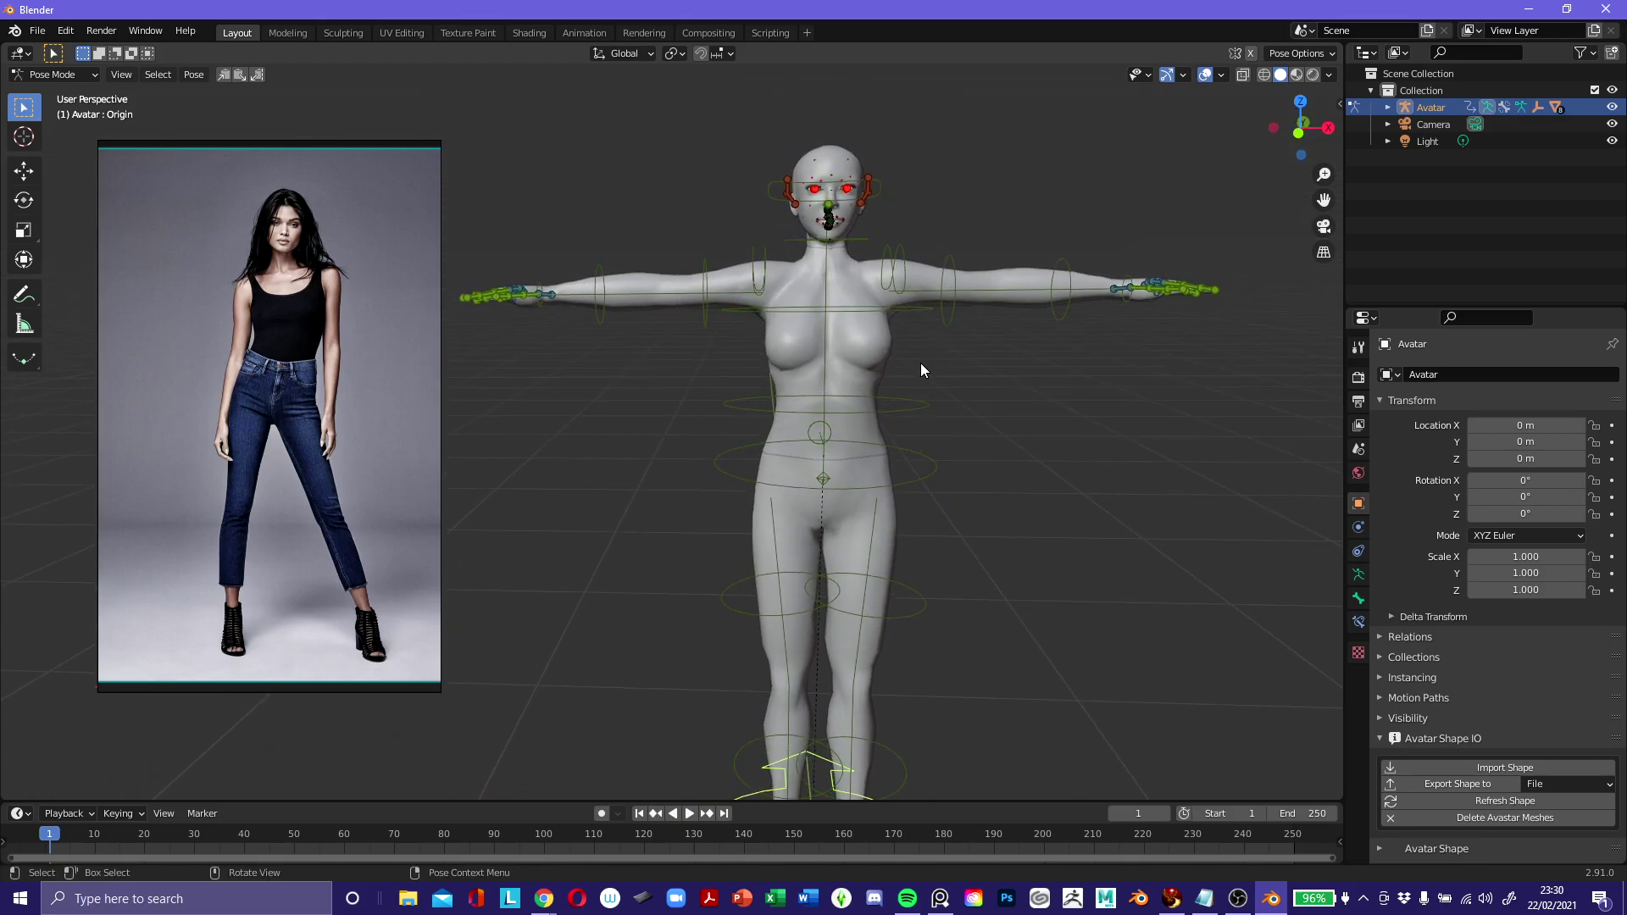
Select the left collar bone and look at the avatar in the front, right and top orthographic views.
{"action": "left_click", "coordinate": [900, 271]}
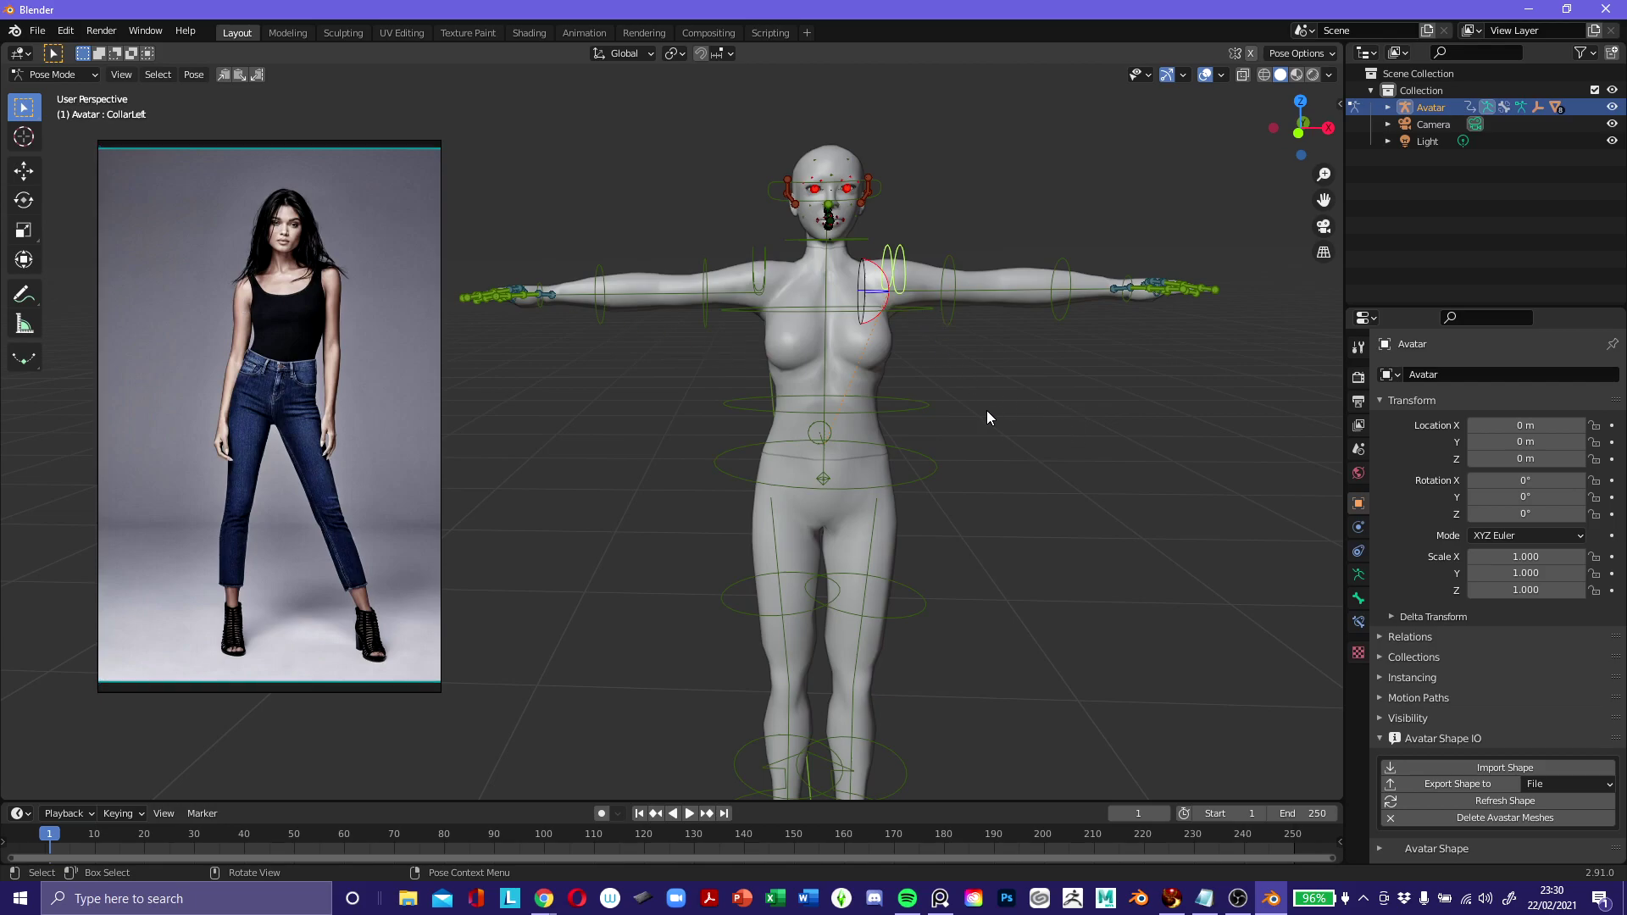
{"action": "mouse_move", "coordinate": [987, 417]}
{"action": "middle_mouse_down"}
{"action": "mouse_move", "coordinate": [1006, 454]}
{"action": "mouse_move", "coordinate": [1021, 425]}
{"action": "mouse_move", "coordinate": [991, 438]}
{"action": "middle_mouse_up"}
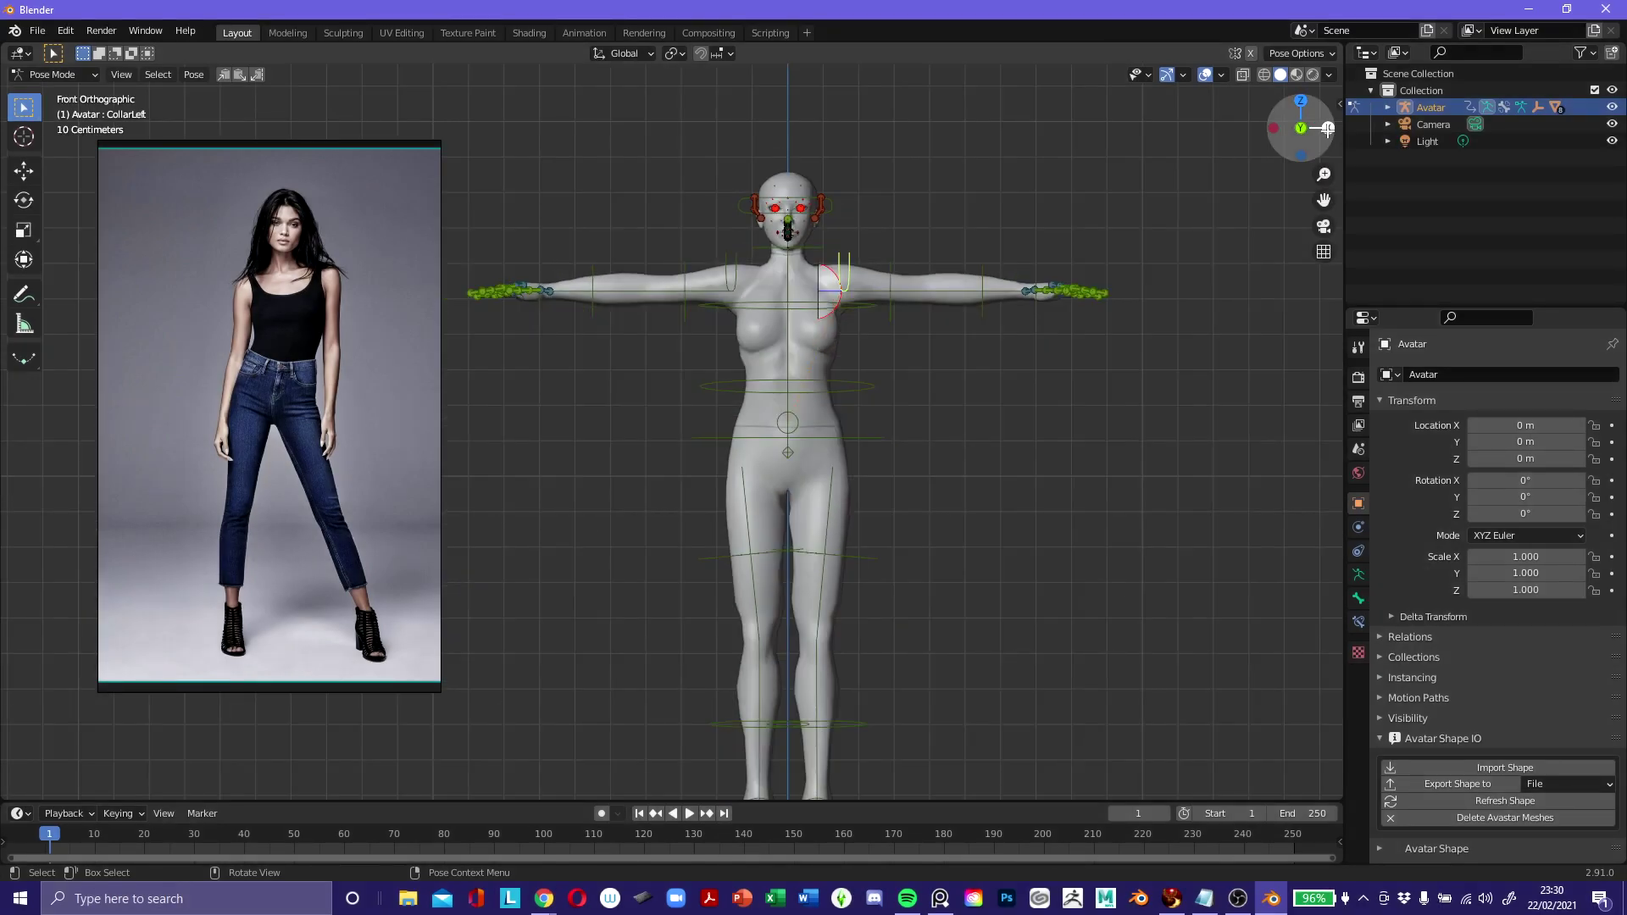
{"action": "left_click", "coordinate": [1327, 128]}
{"action": "left_click", "coordinate": [1300, 102]}
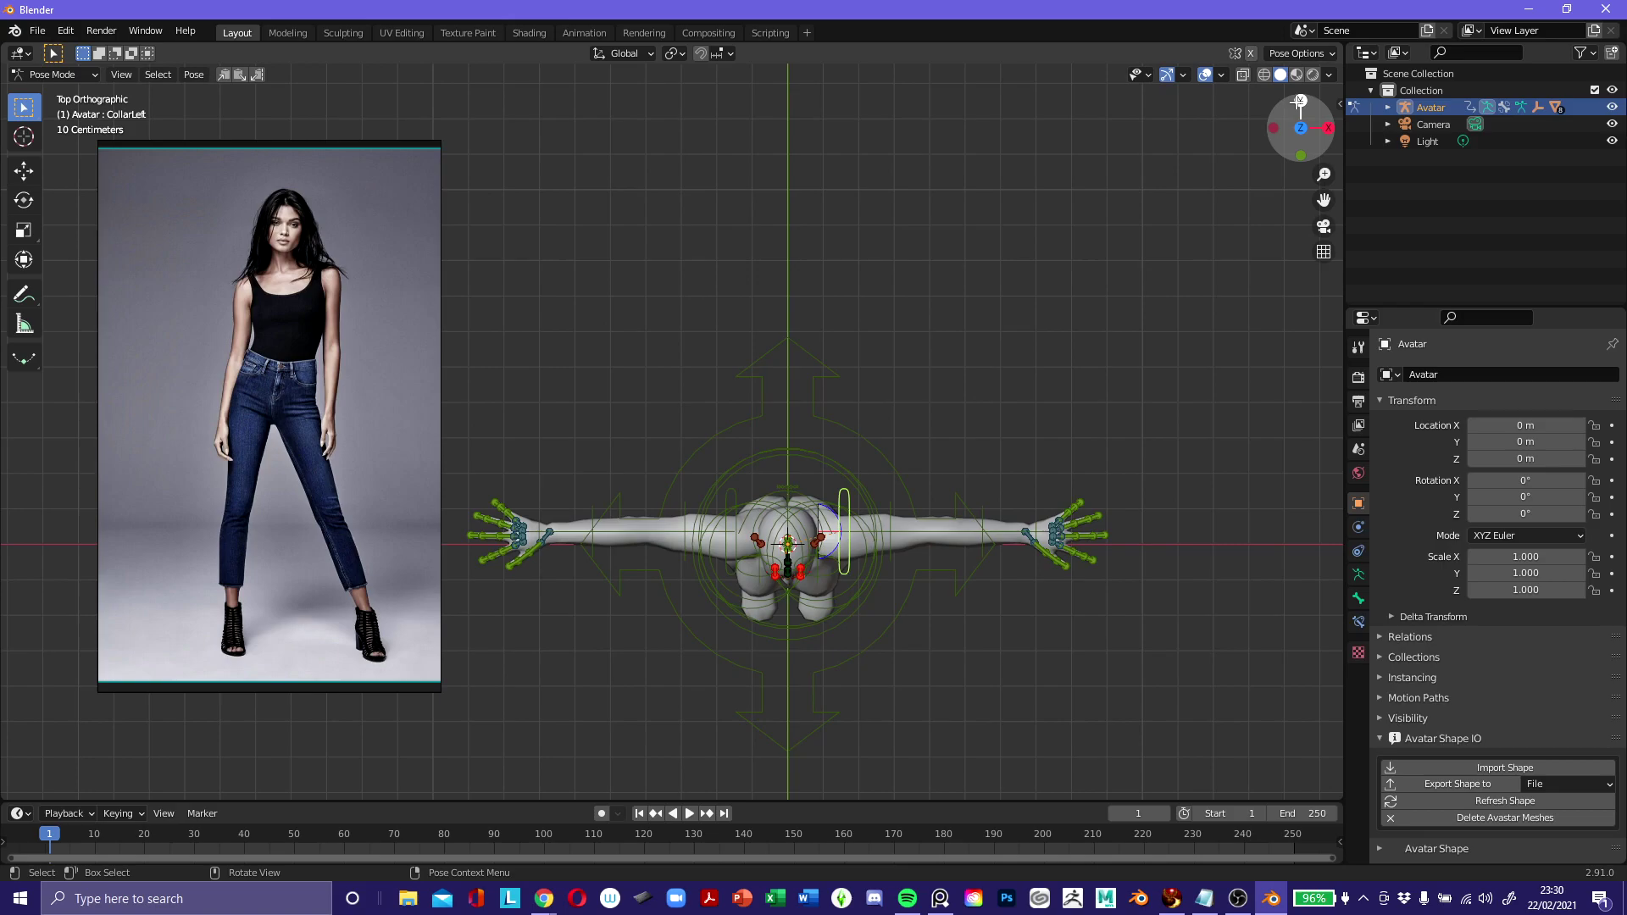
{"action": "left_click", "coordinate": [1300, 155]}
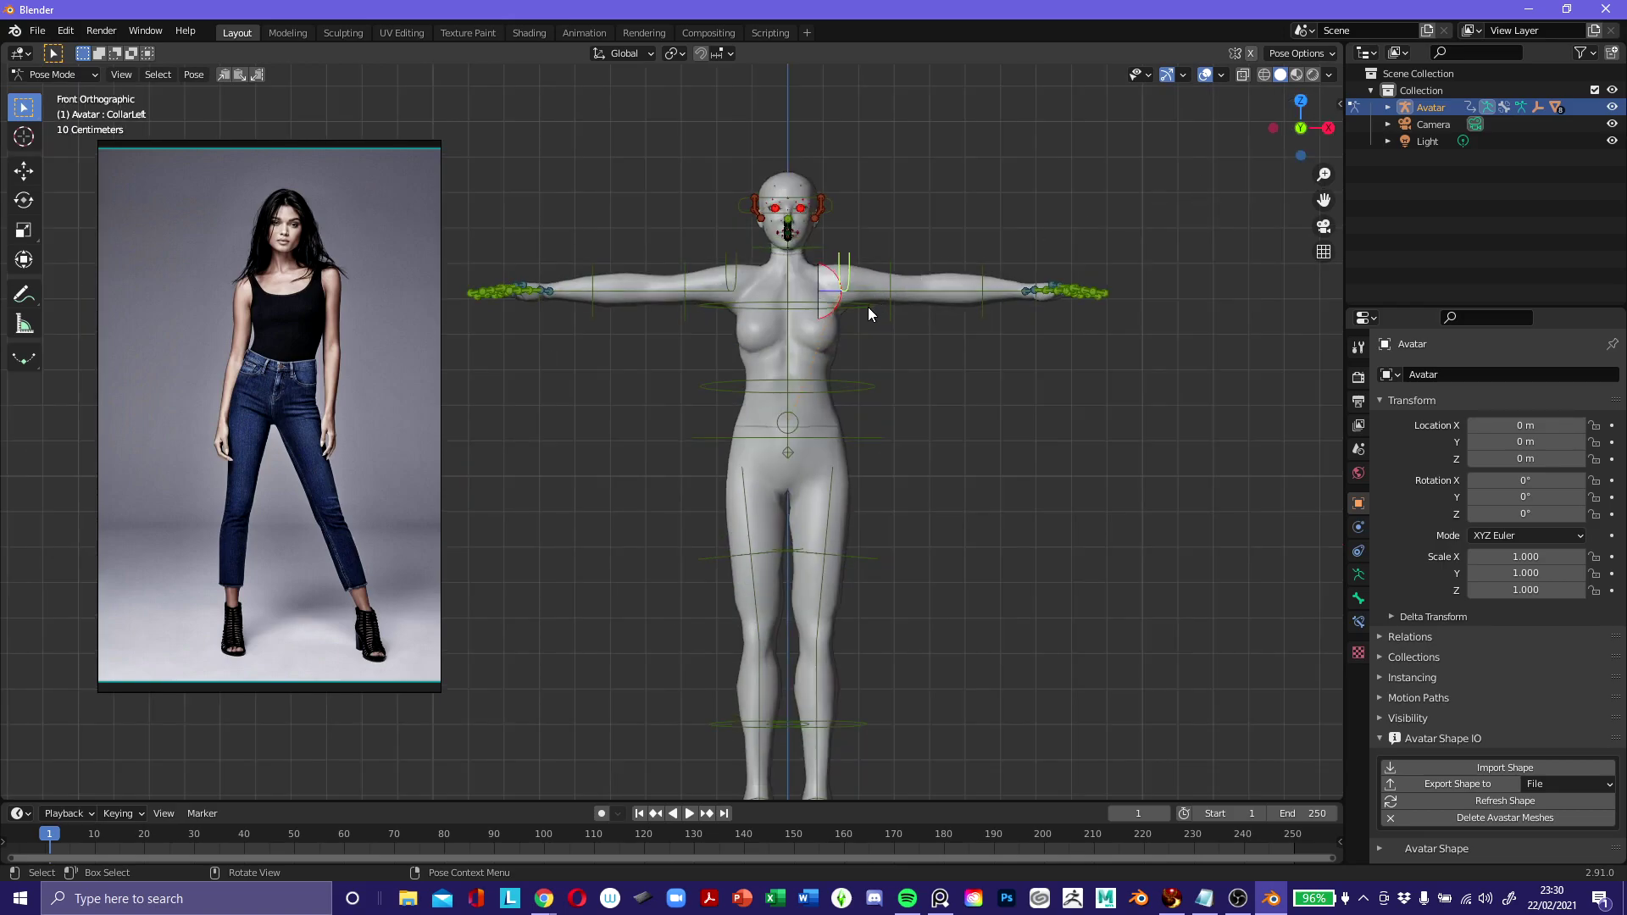
{"action": "middle_click_drag", "start_coordinate": [858, 375], "coordinate": [919, 383], "text": "shift"}
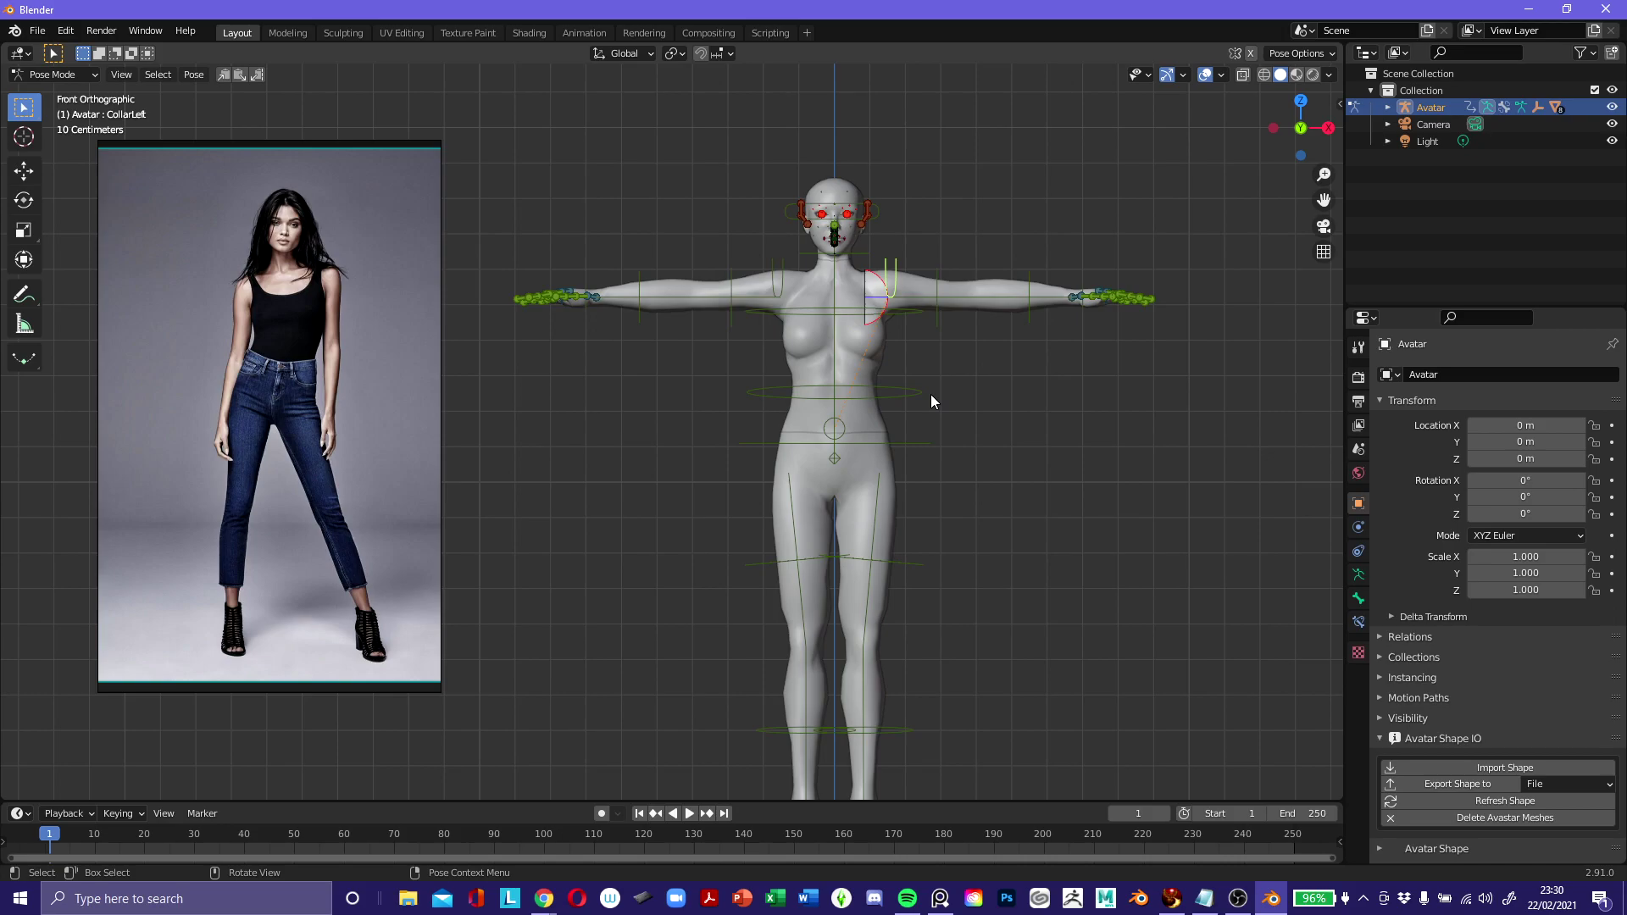
Look at the avatar from the right side and return to the front orthographic view.
{"action": "key", "text": "KP_3"}
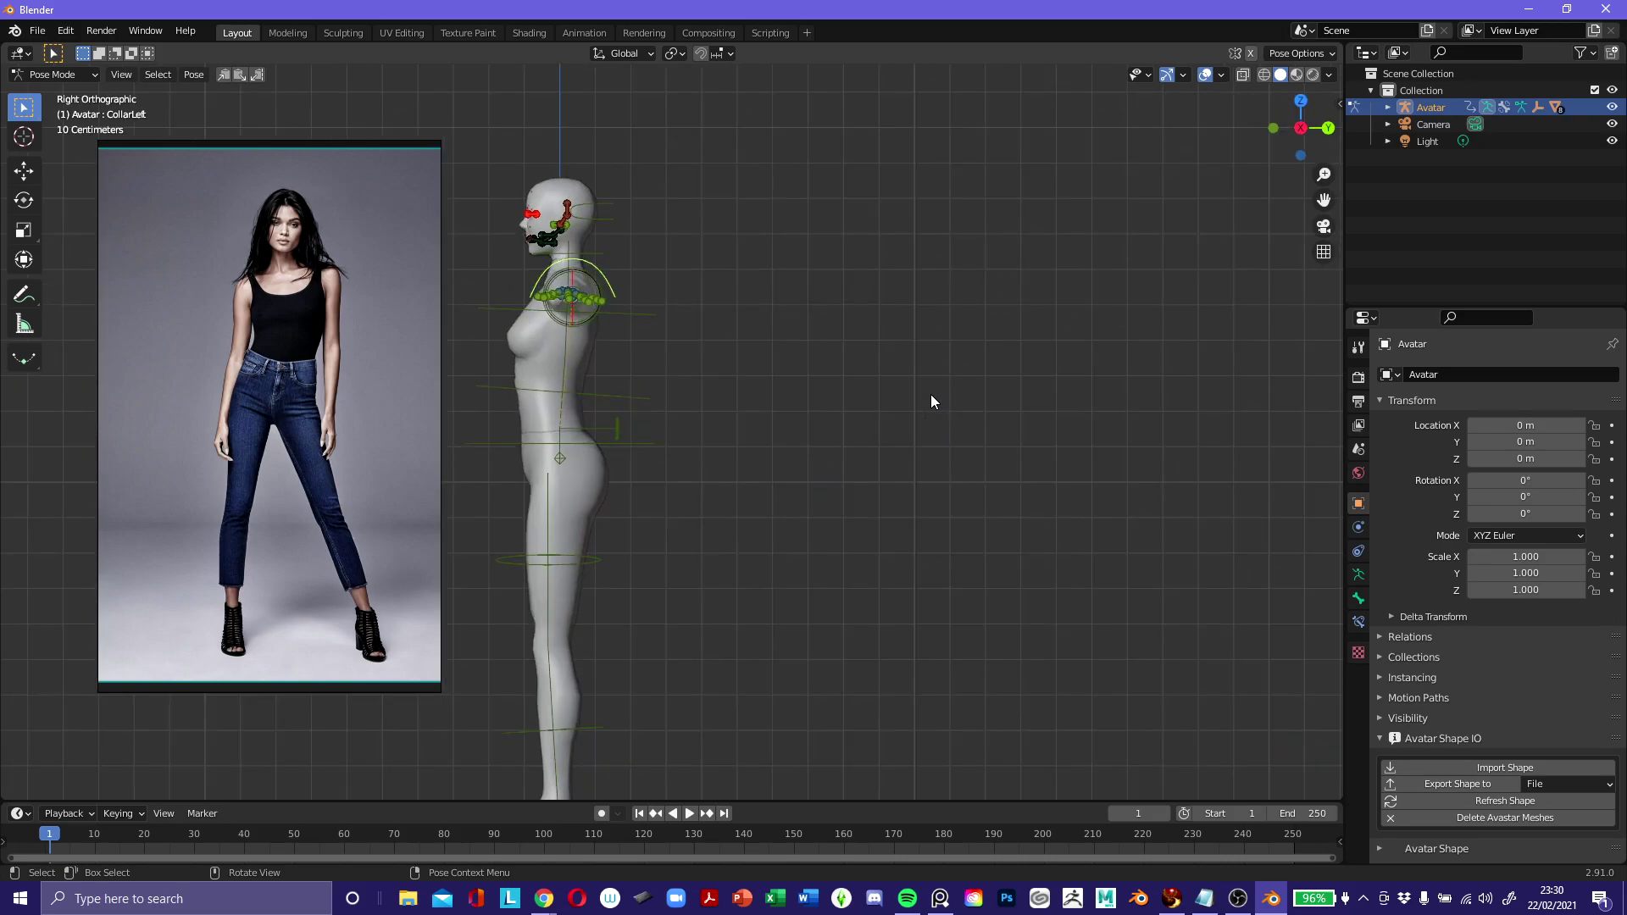
{"action": "key", "text": "KP_4"}
{"action": "key", "text": "KP_5"}
{"action": "key", "text": "KP_6"}
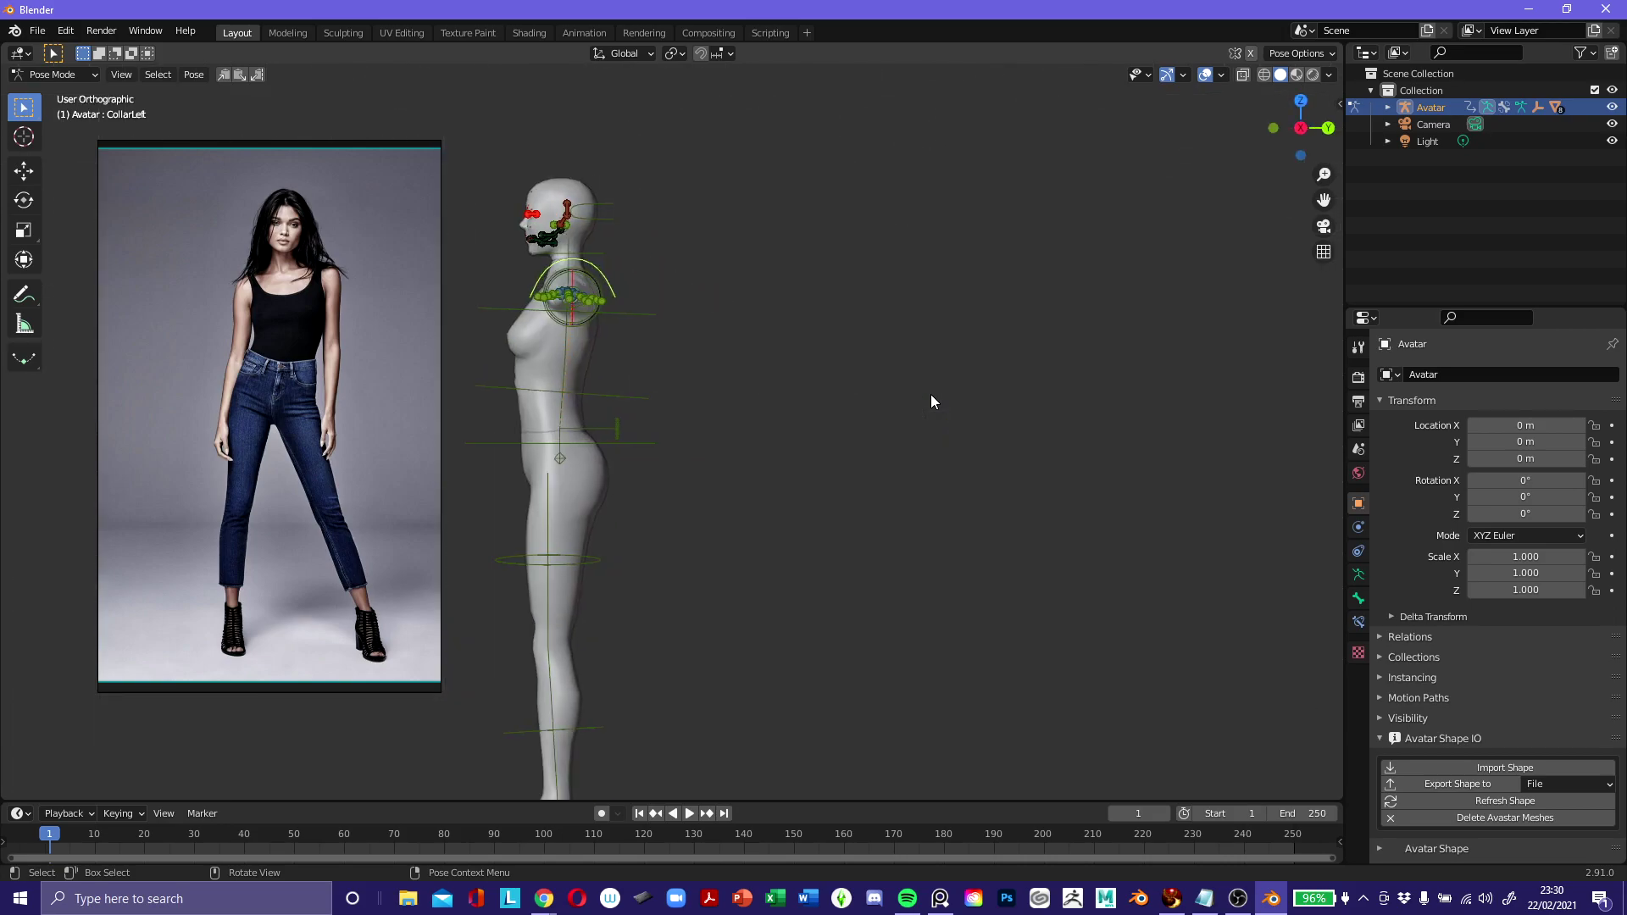
{"action": "left_click", "coordinate": [1273, 128]}
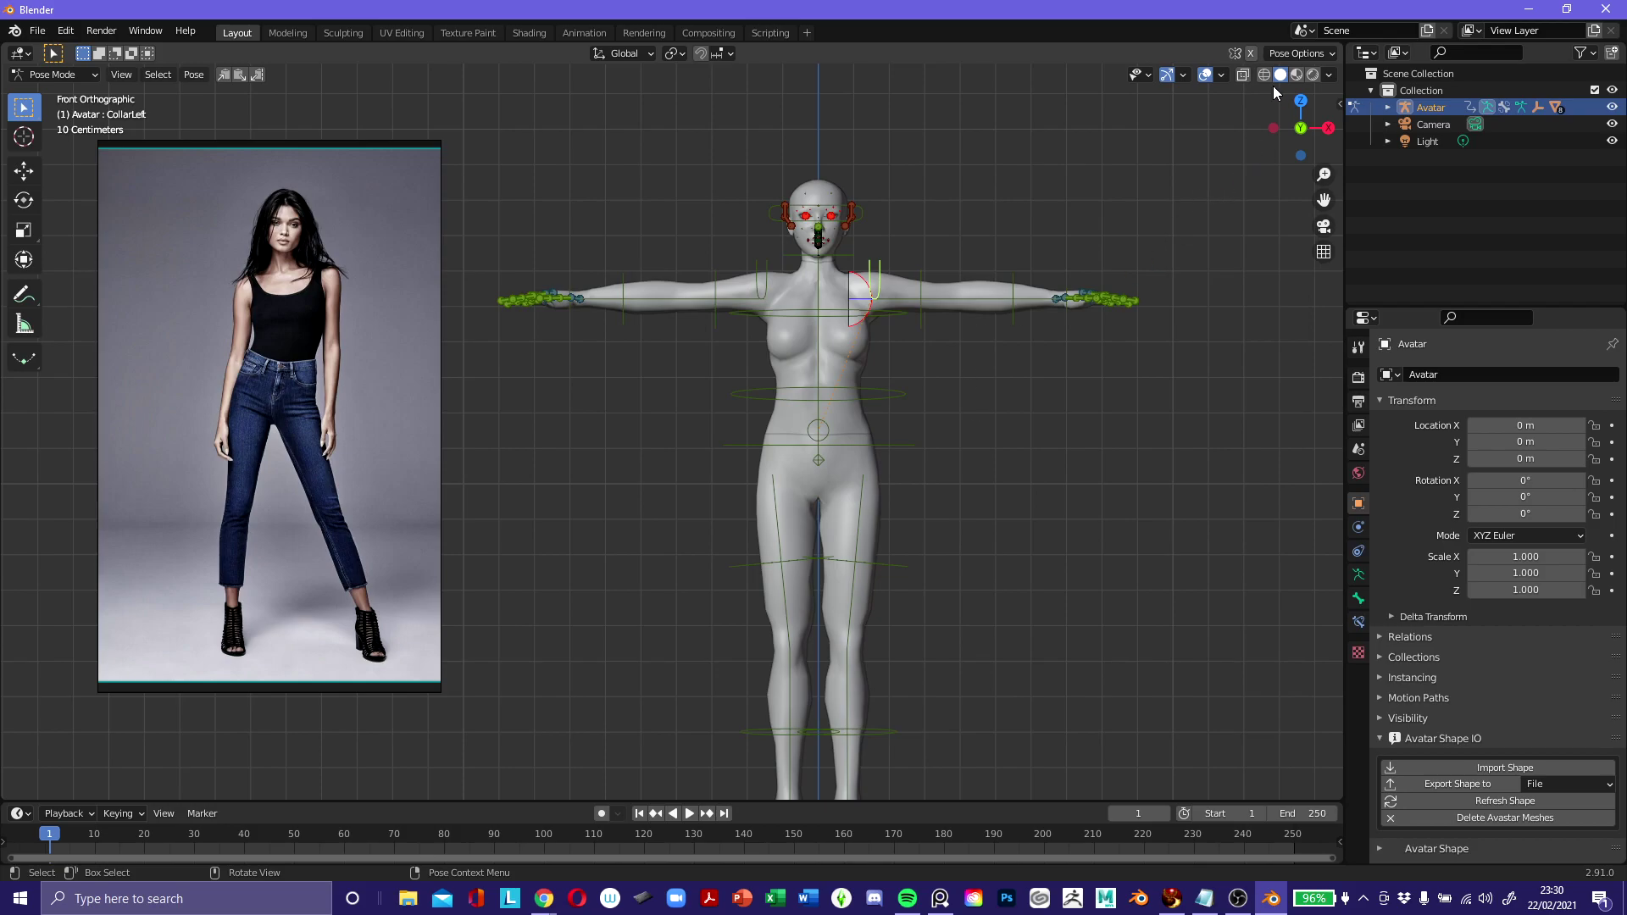
{"action": "right_click", "coordinate": [1290, 137]}
Try rotating the left collar bone and the left shoulder bone in the front view.
{"action": "key", "text": "r"}
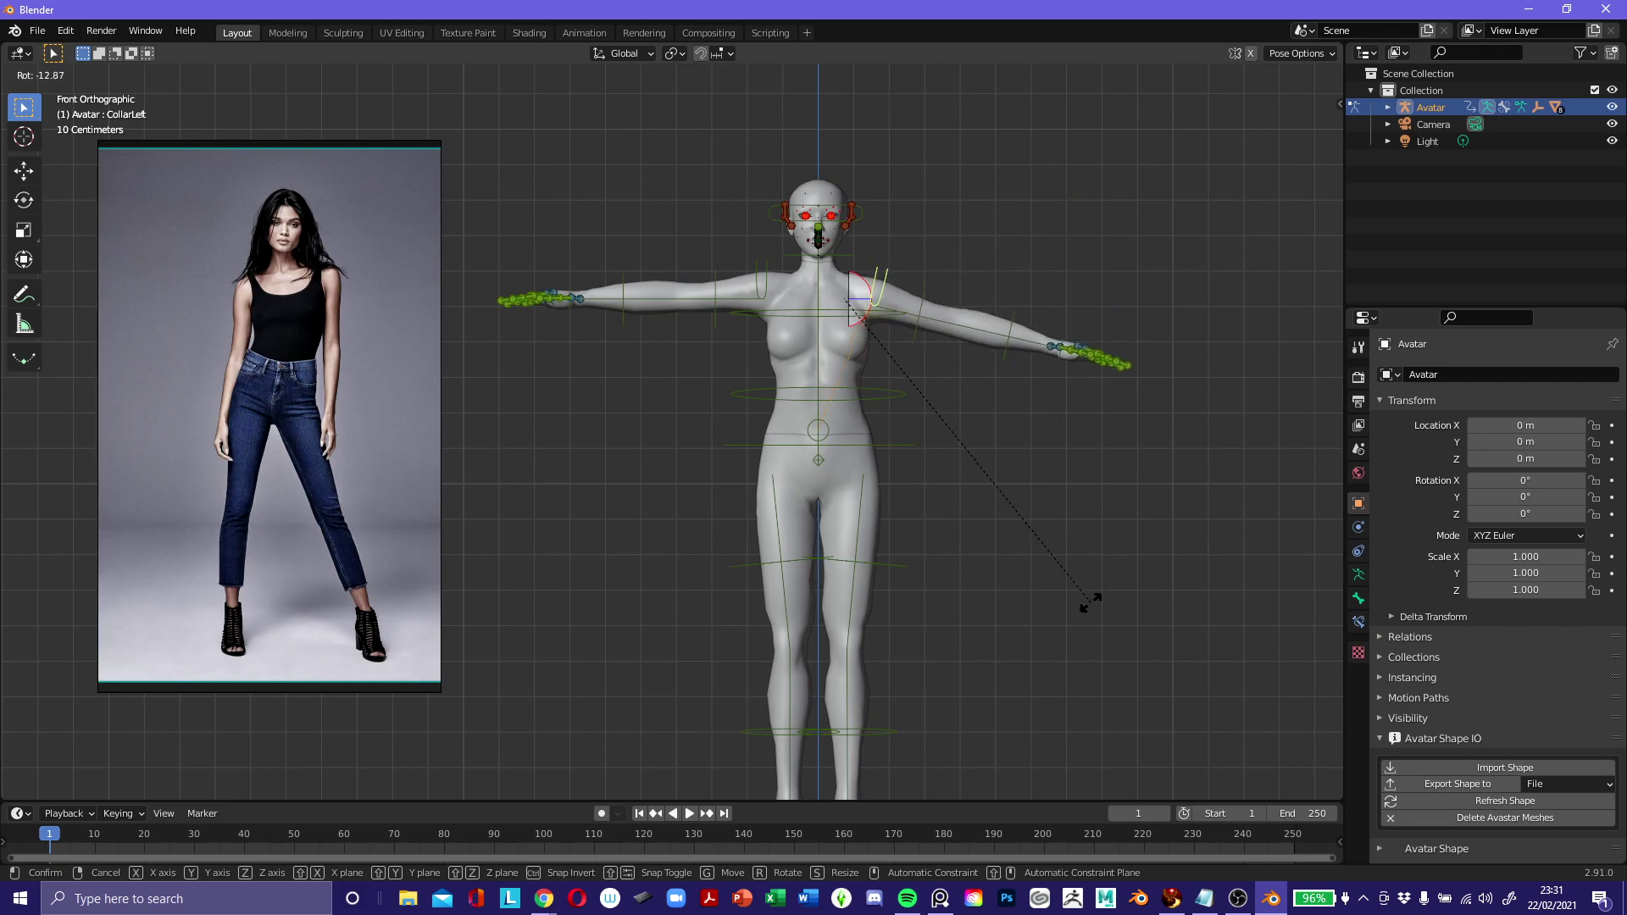
{"action": "key", "text": "Escape"}
{"action": "left_click", "coordinate": [943, 324]}
{"action": "key", "text": "r"}
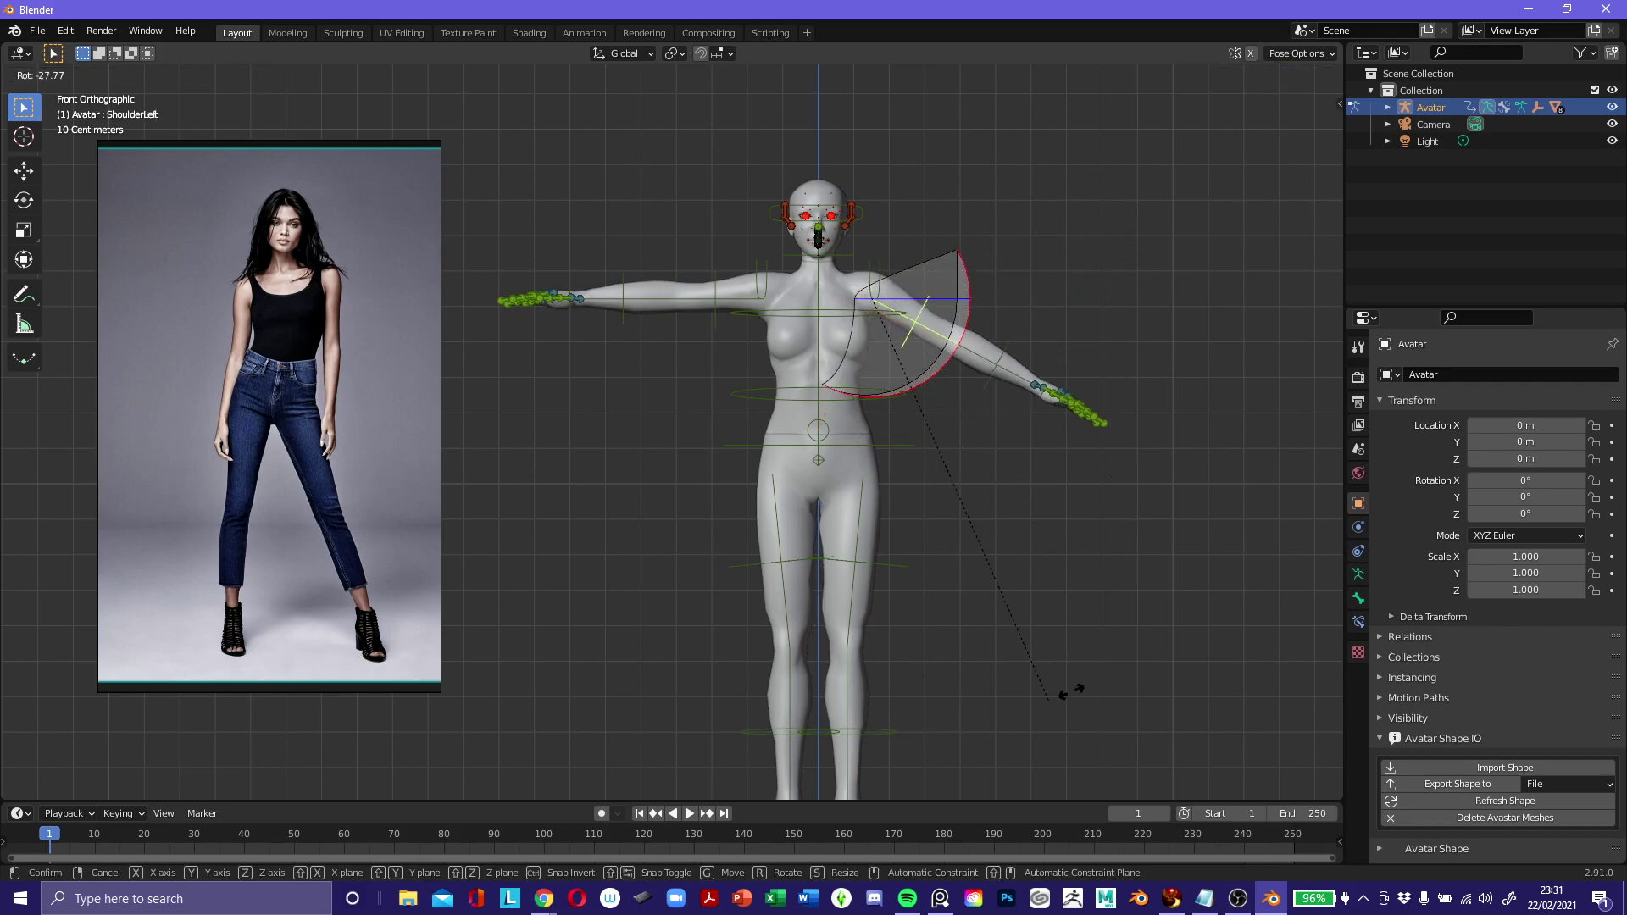
{"action": "key", "text": "Escape"}
Try rotating the Torso bone in the view plane and with free trackball rotation.
{"action": "left_click", "coordinate": [832, 410]}
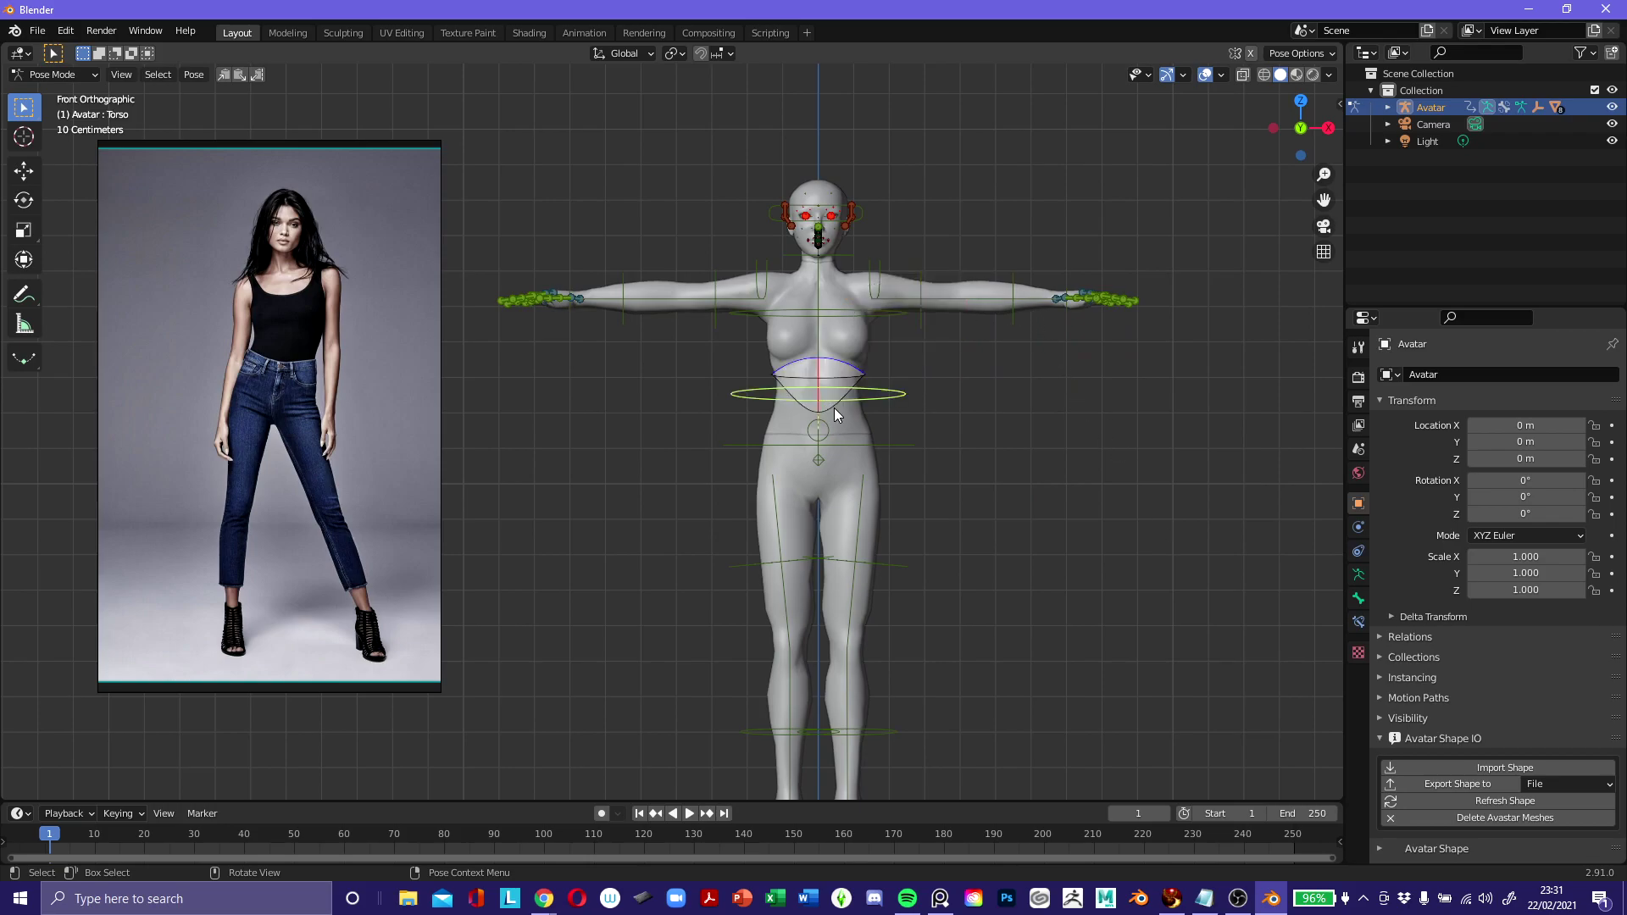
{"action": "key", "text": "r"}
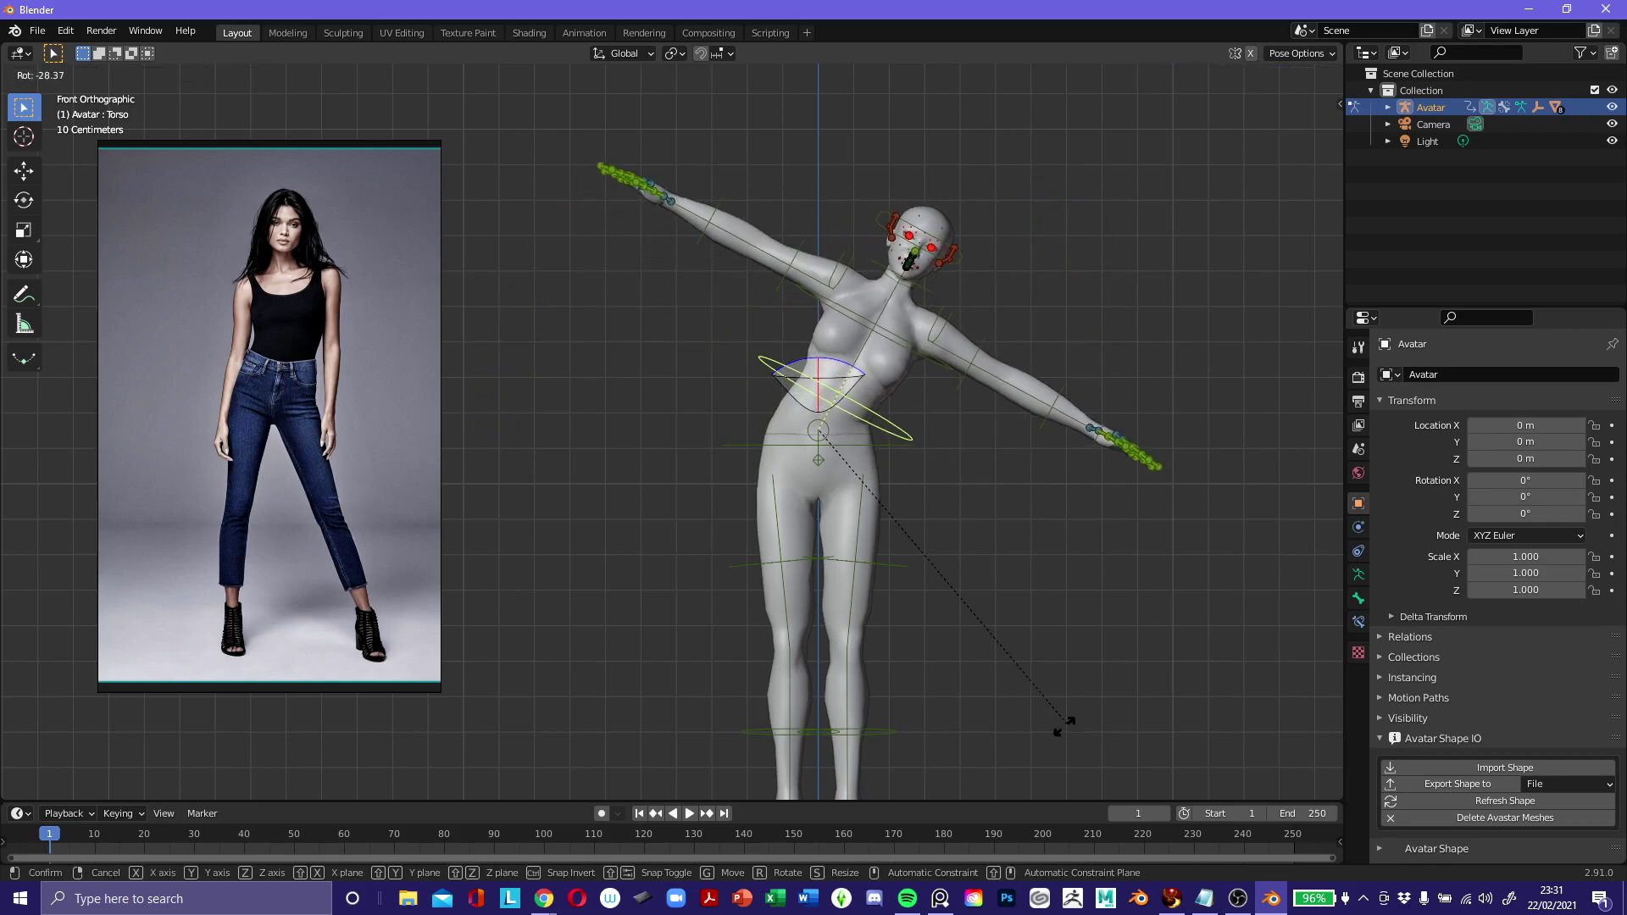
{"action": "key", "text": "Escape"}
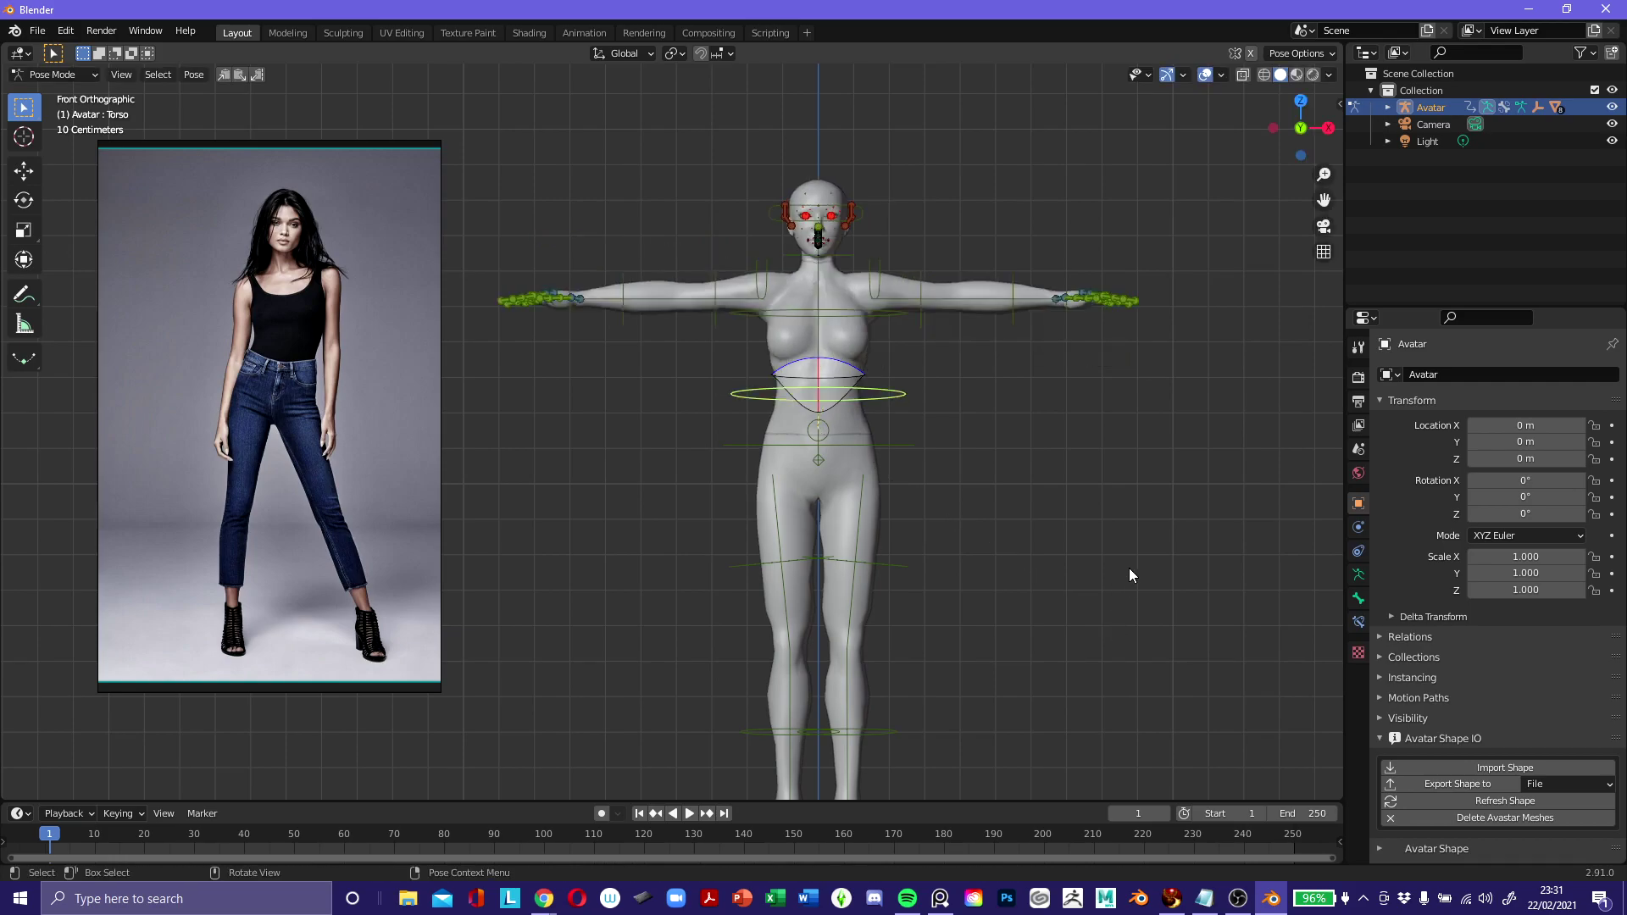
{"action": "key", "text": "r"}
{"action": "key", "text": "r"}
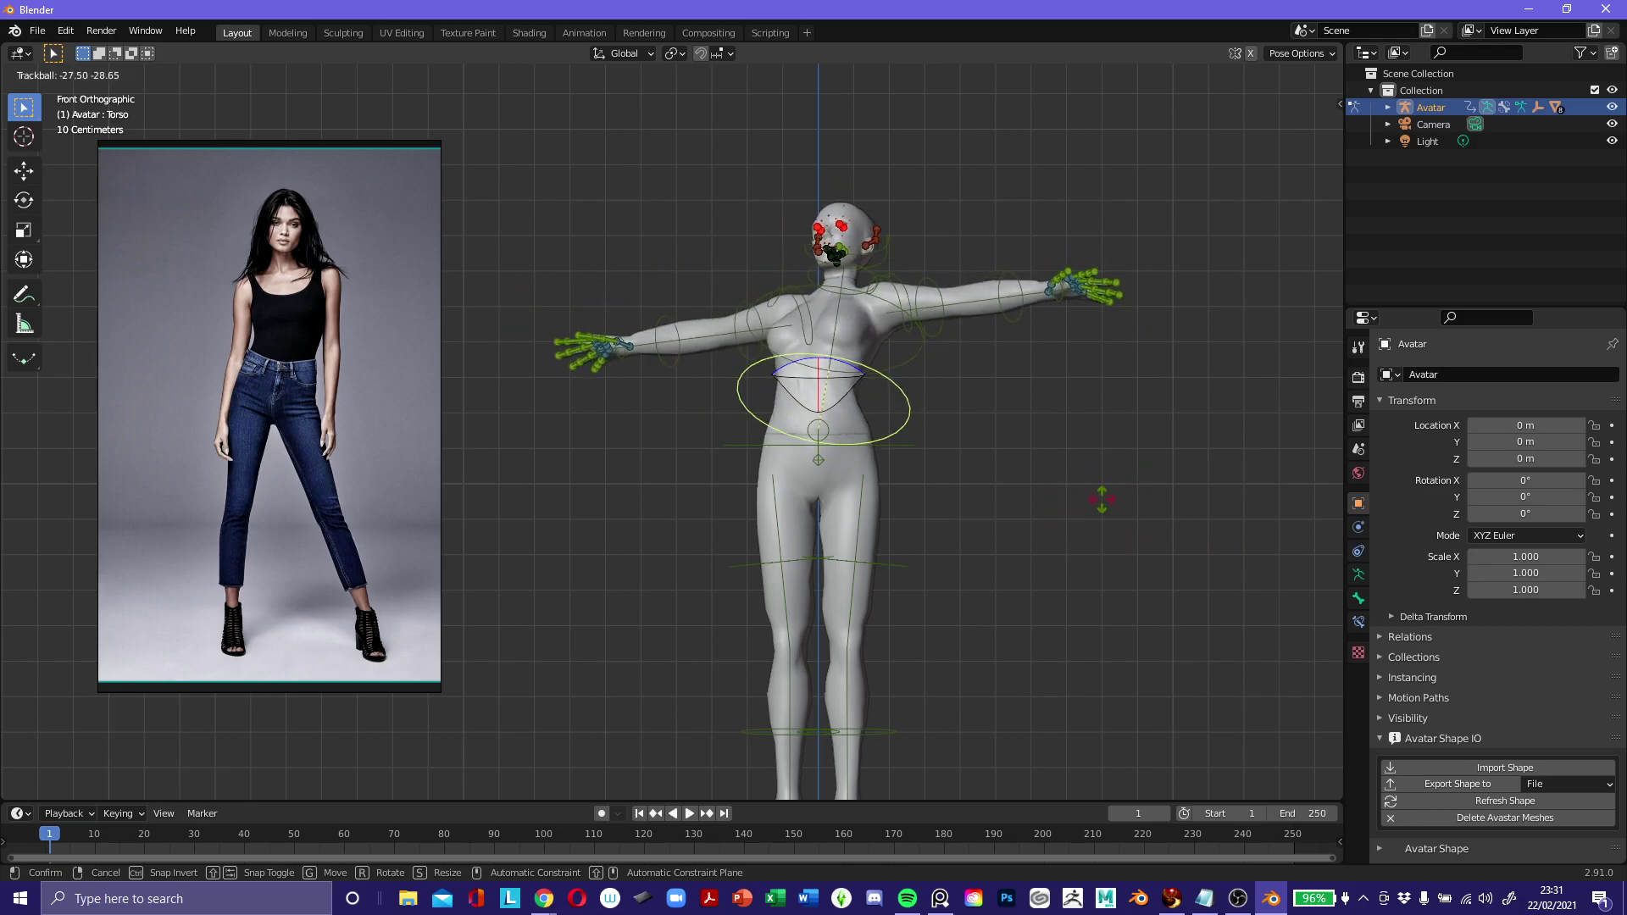
{"action": "key", "text": "Escape"}
Try lowering the left arm by rotating the left collar bone, undo the rotation, and try it once more.
{"action": "left_click", "coordinate": [878, 288]}
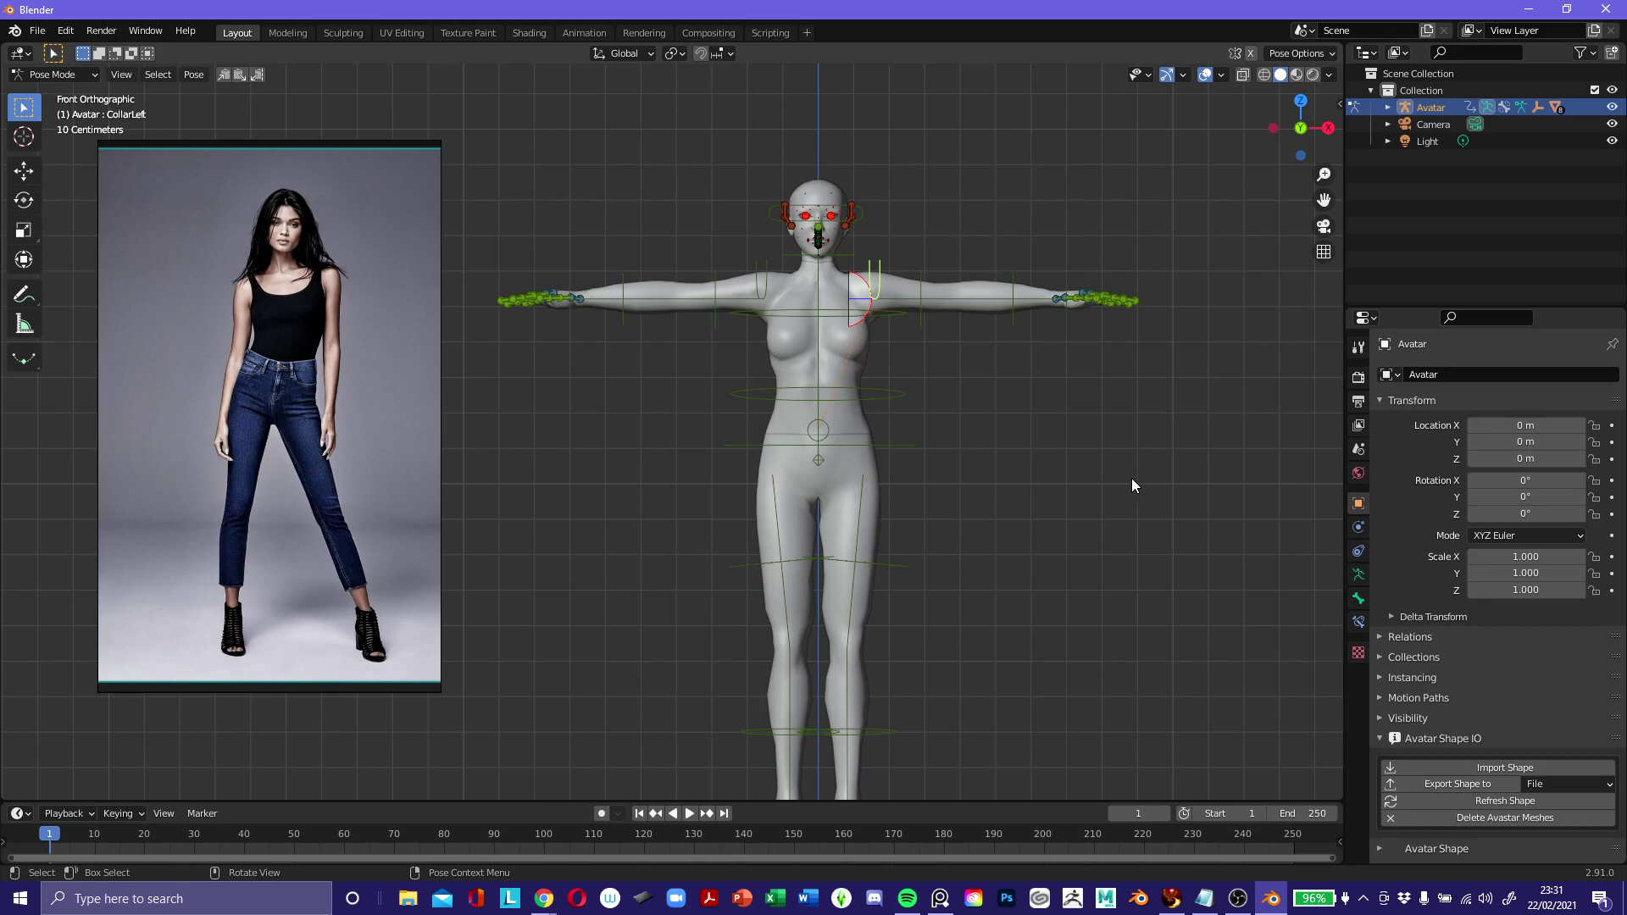
{"action": "key", "text": "r"}
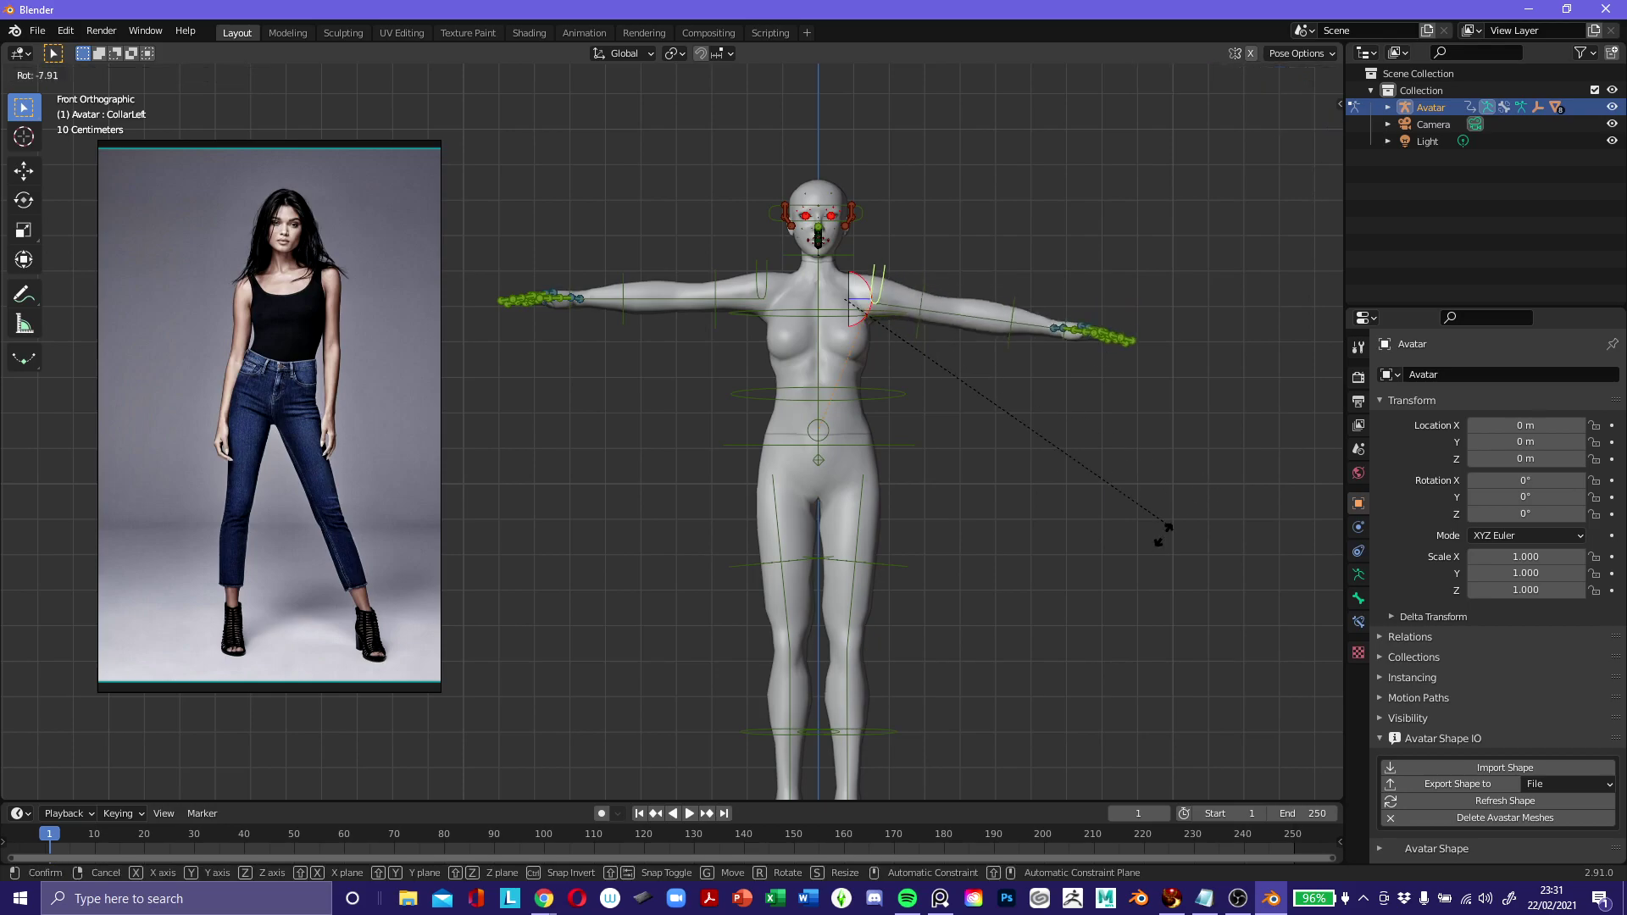
{"action": "left_click", "coordinate": [988, 671]}
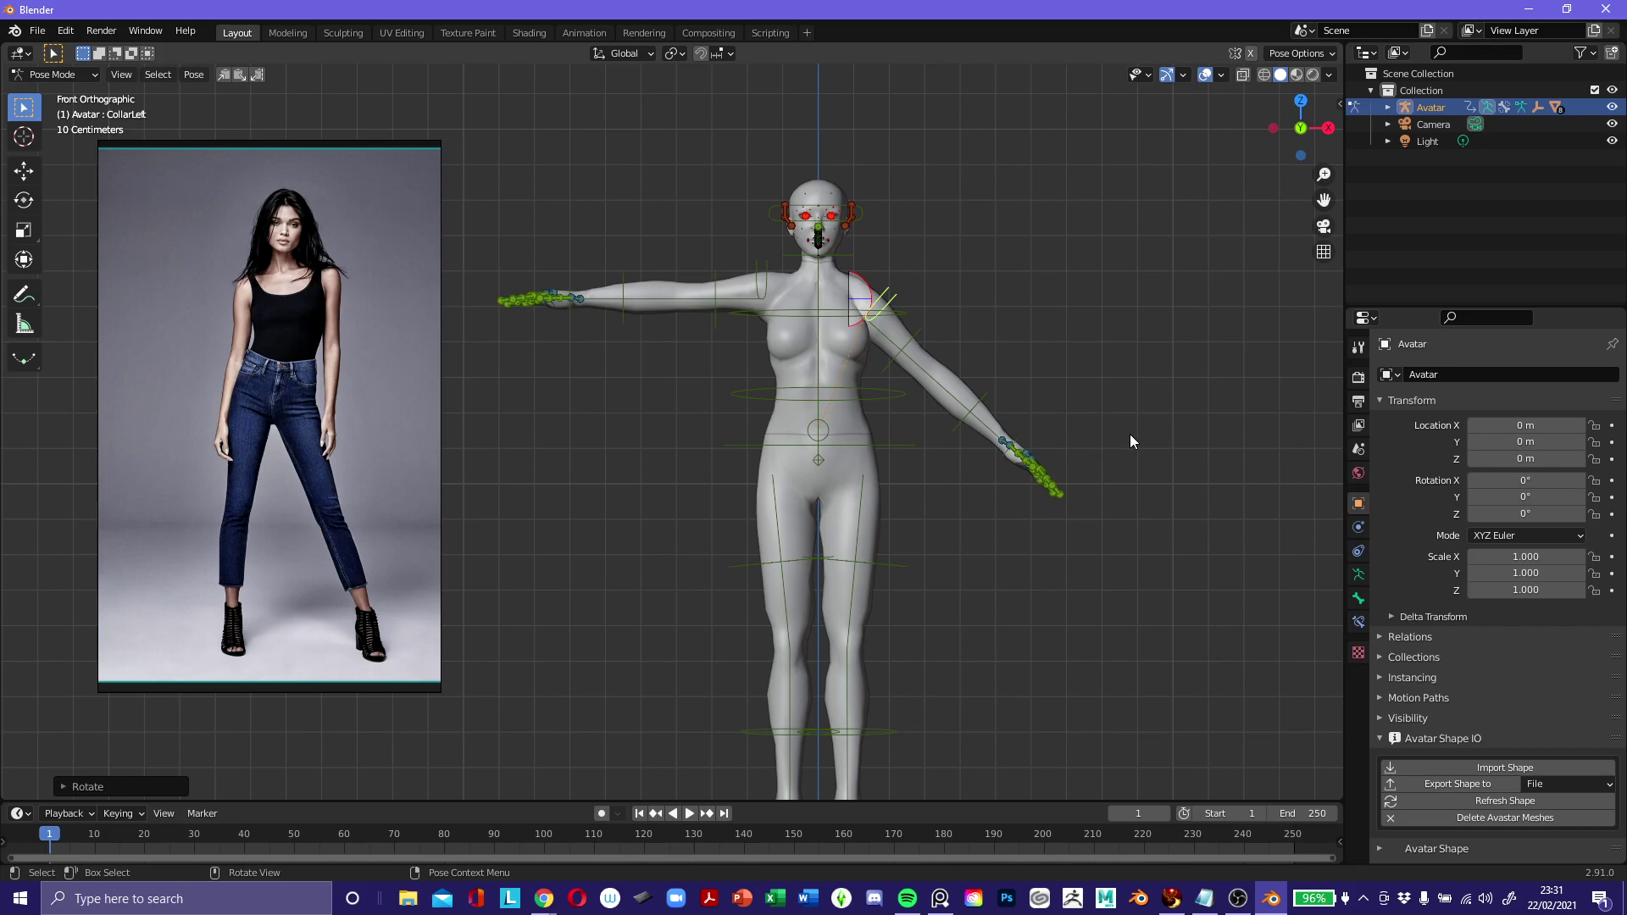
{"action": "key", "text": "ctrl+z"}
{"action": "key", "text": "r"}
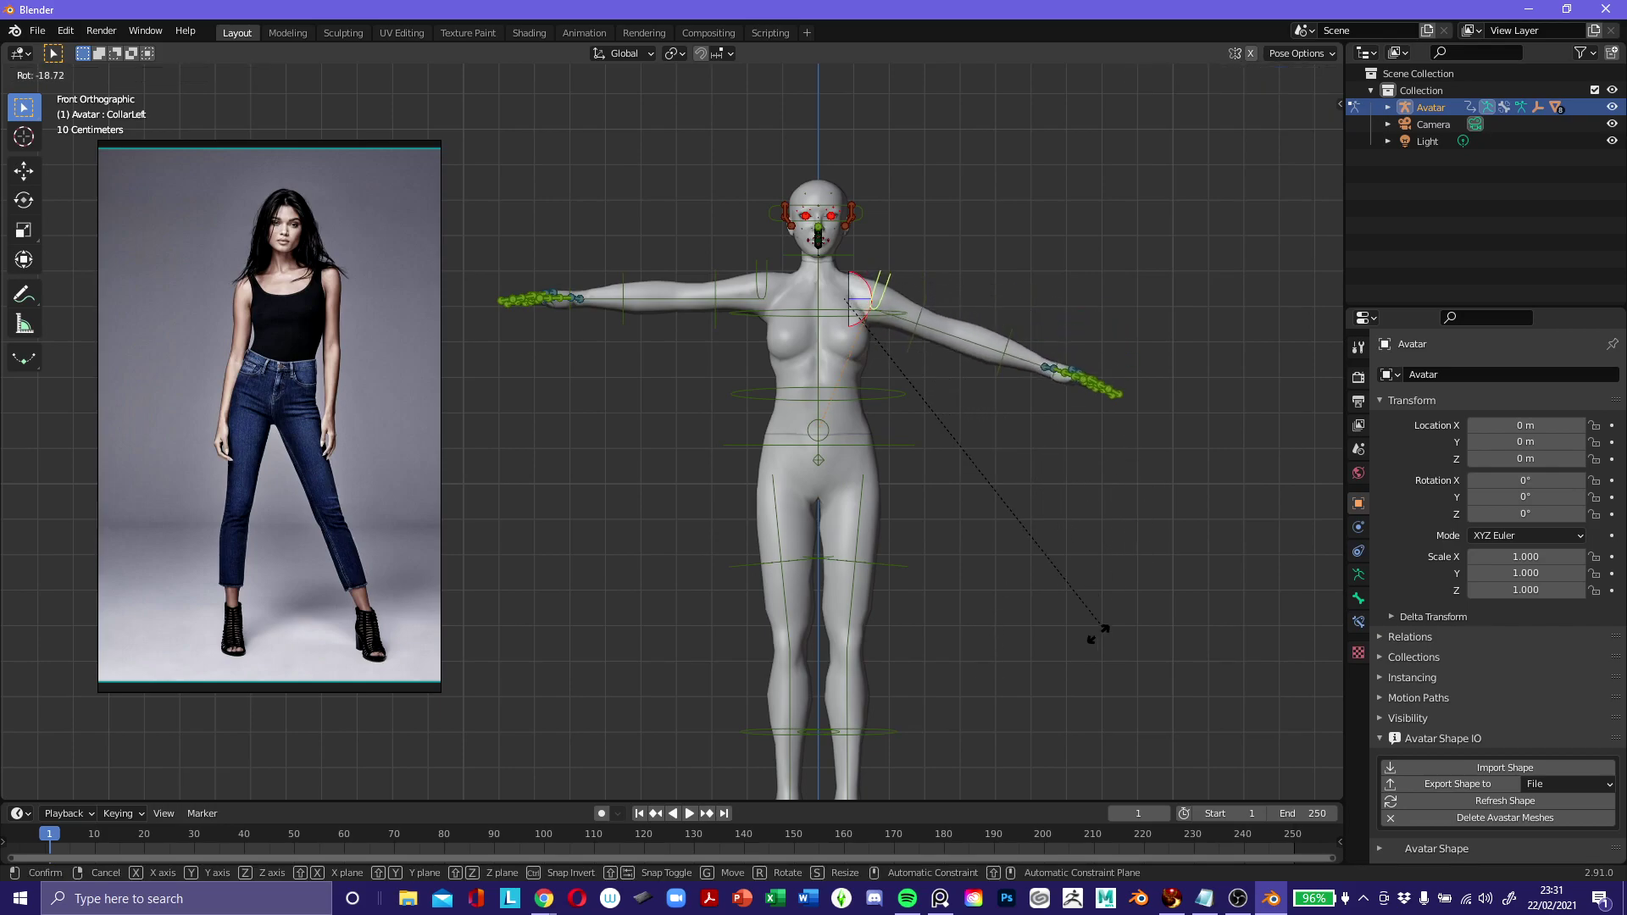
{"action": "right_click", "coordinate": [996, 774]}
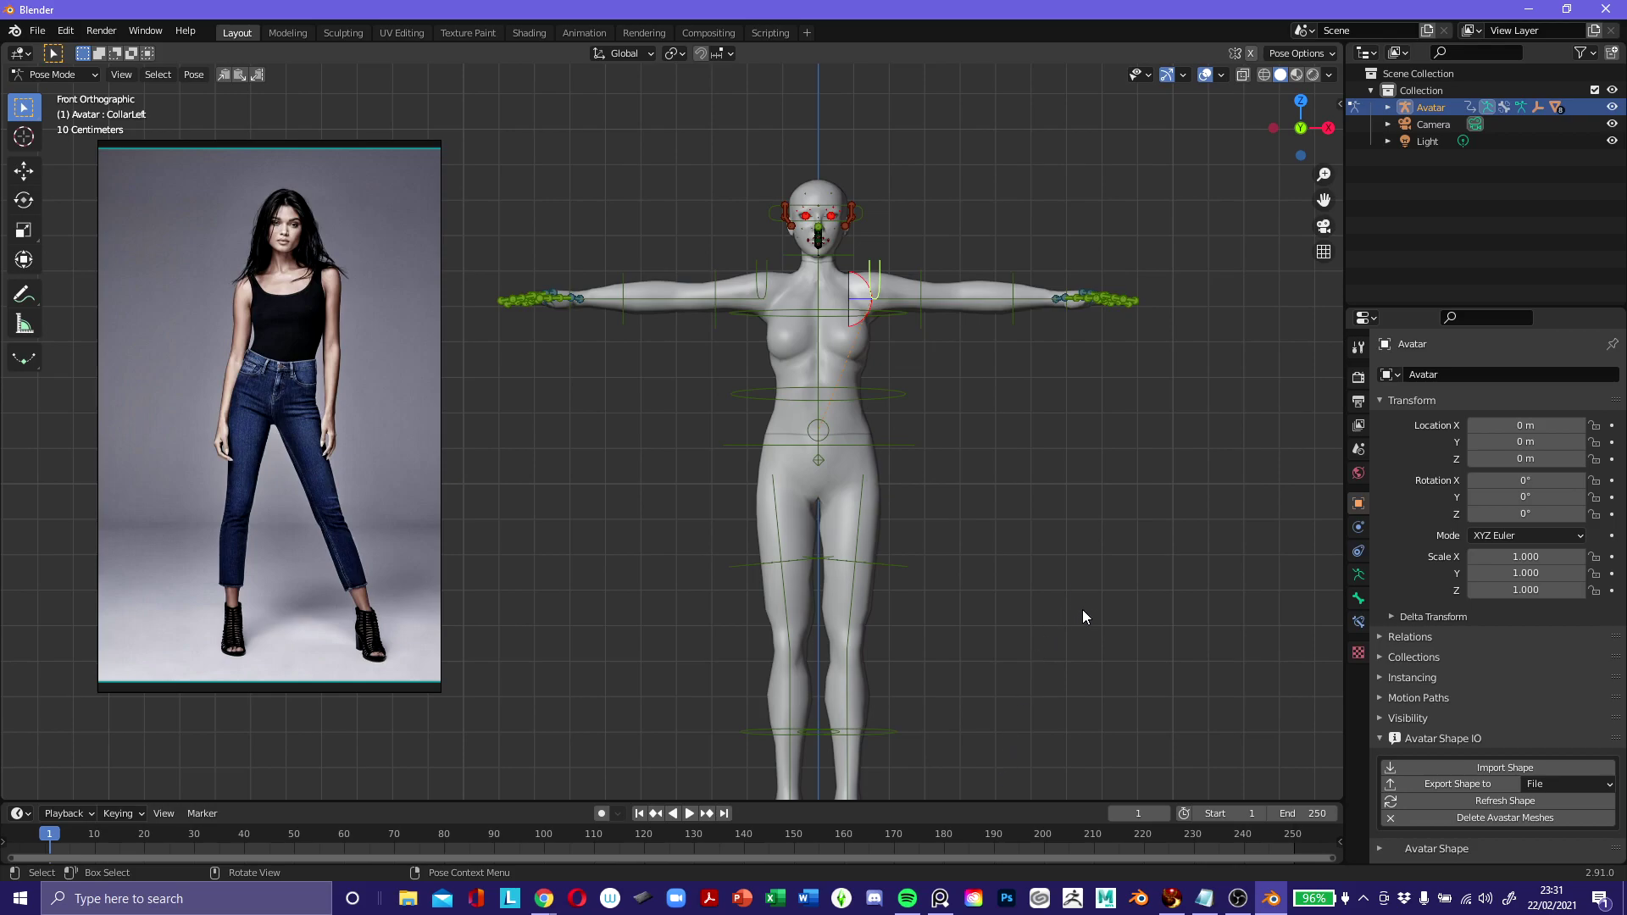
Try rotating the right thumb bones and the right elbow bone in the front view.
{"action": "middle_click_drag", "start_coordinate": [1045, 595], "coordinate": [1082, 546], "text": "shift"}
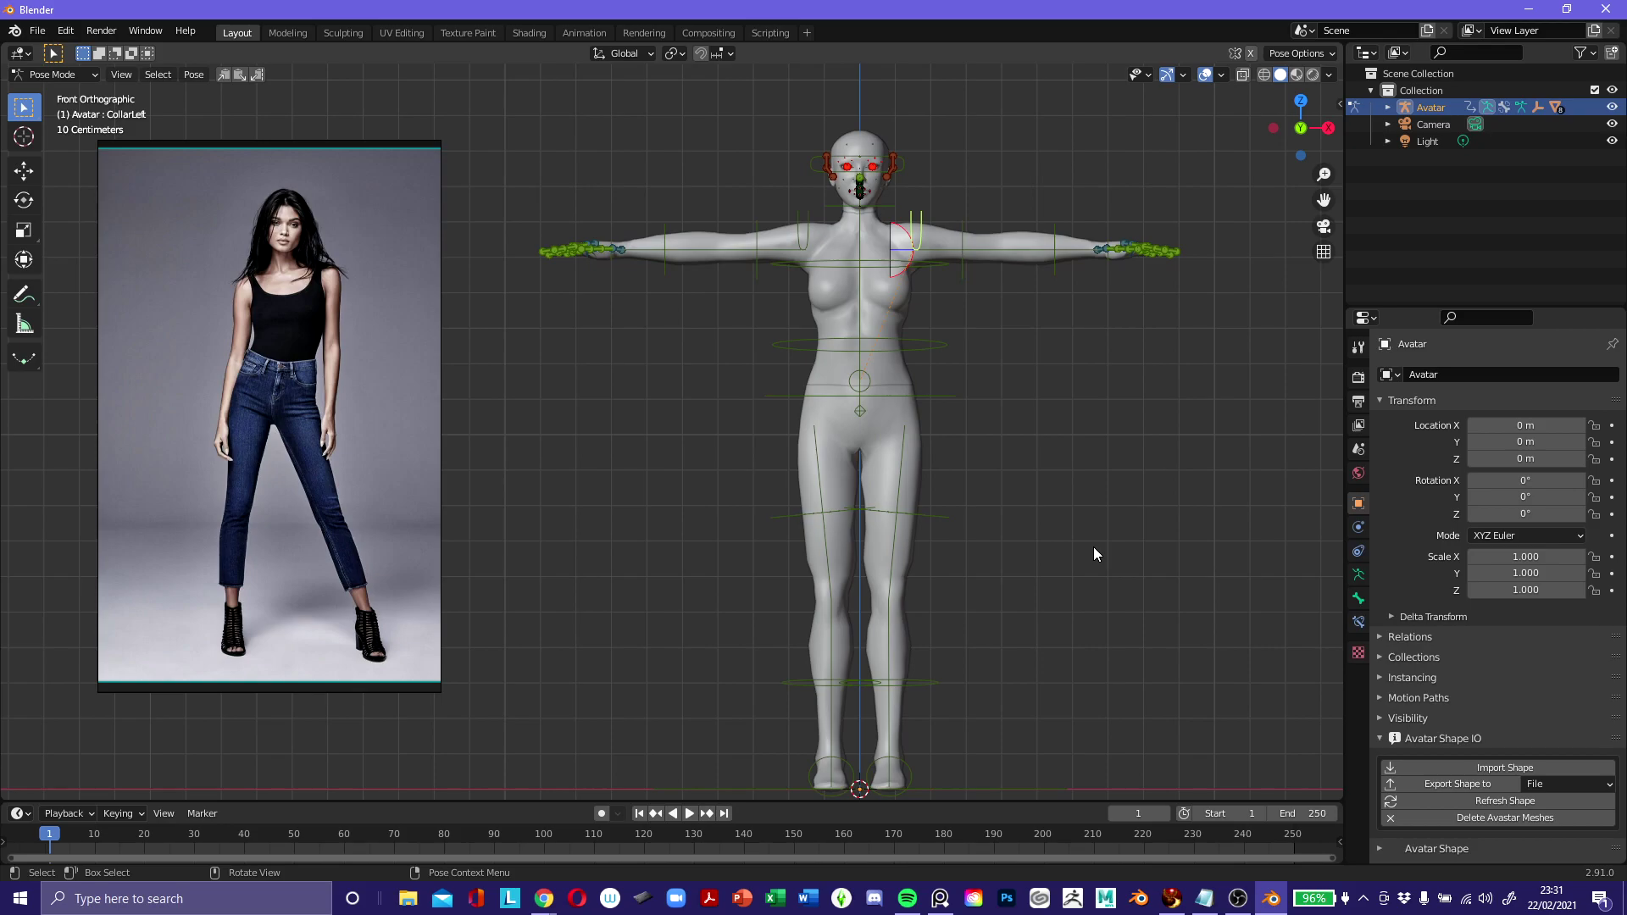
{"action": "left_click", "coordinate": [620, 249]}
{"action": "key", "text": "r"}
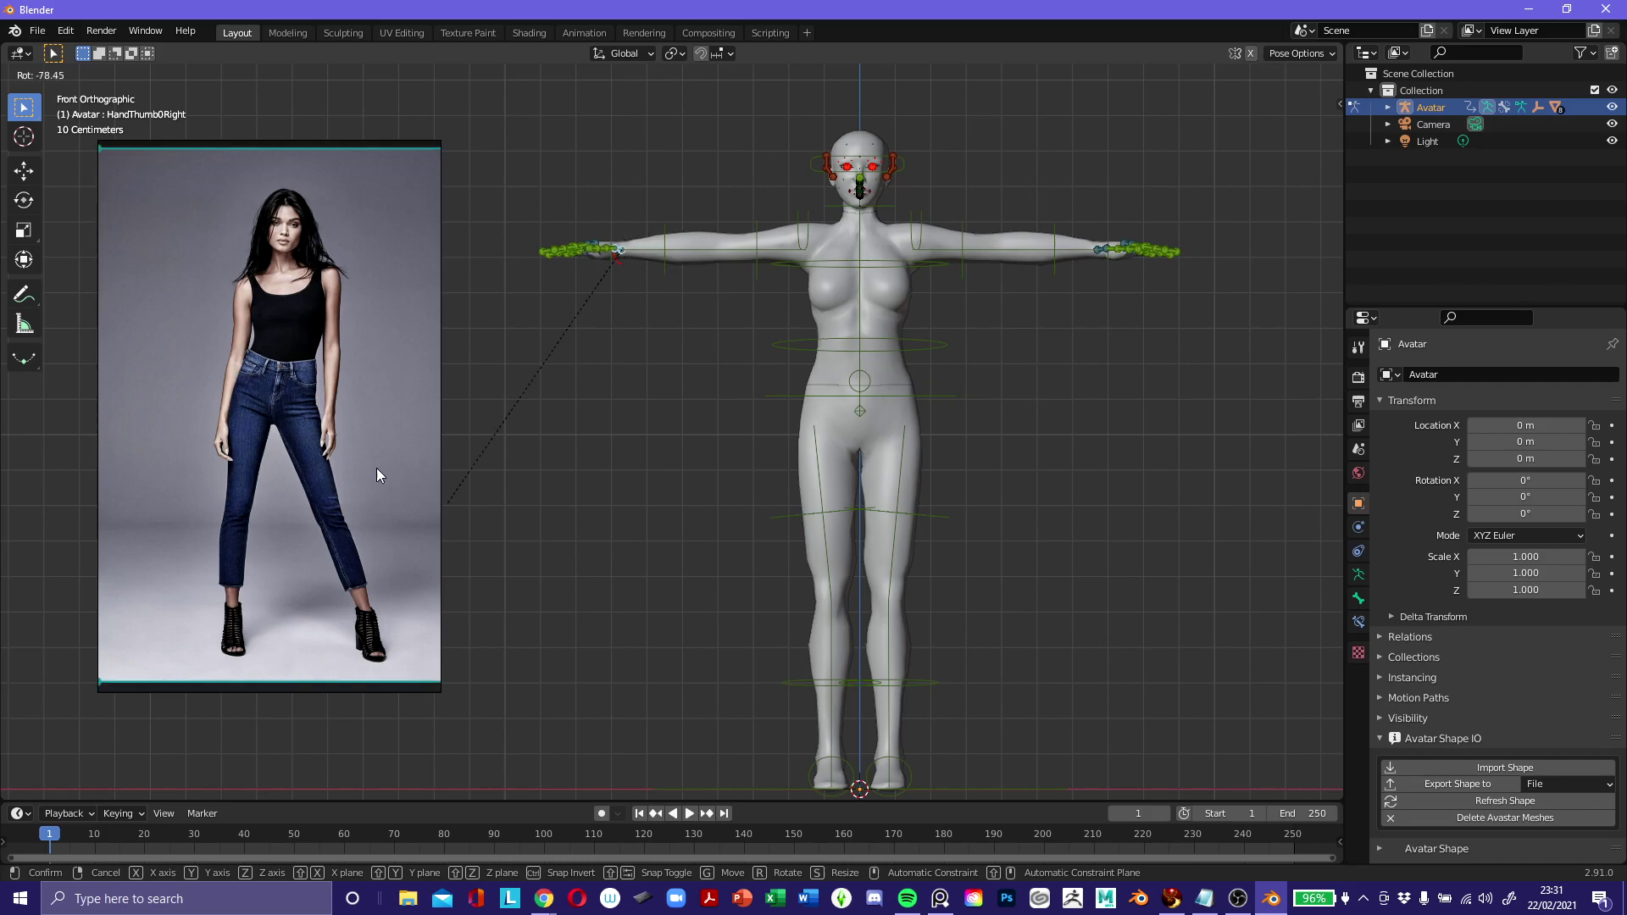
{"action": "right_click", "coordinate": [611, 249]}
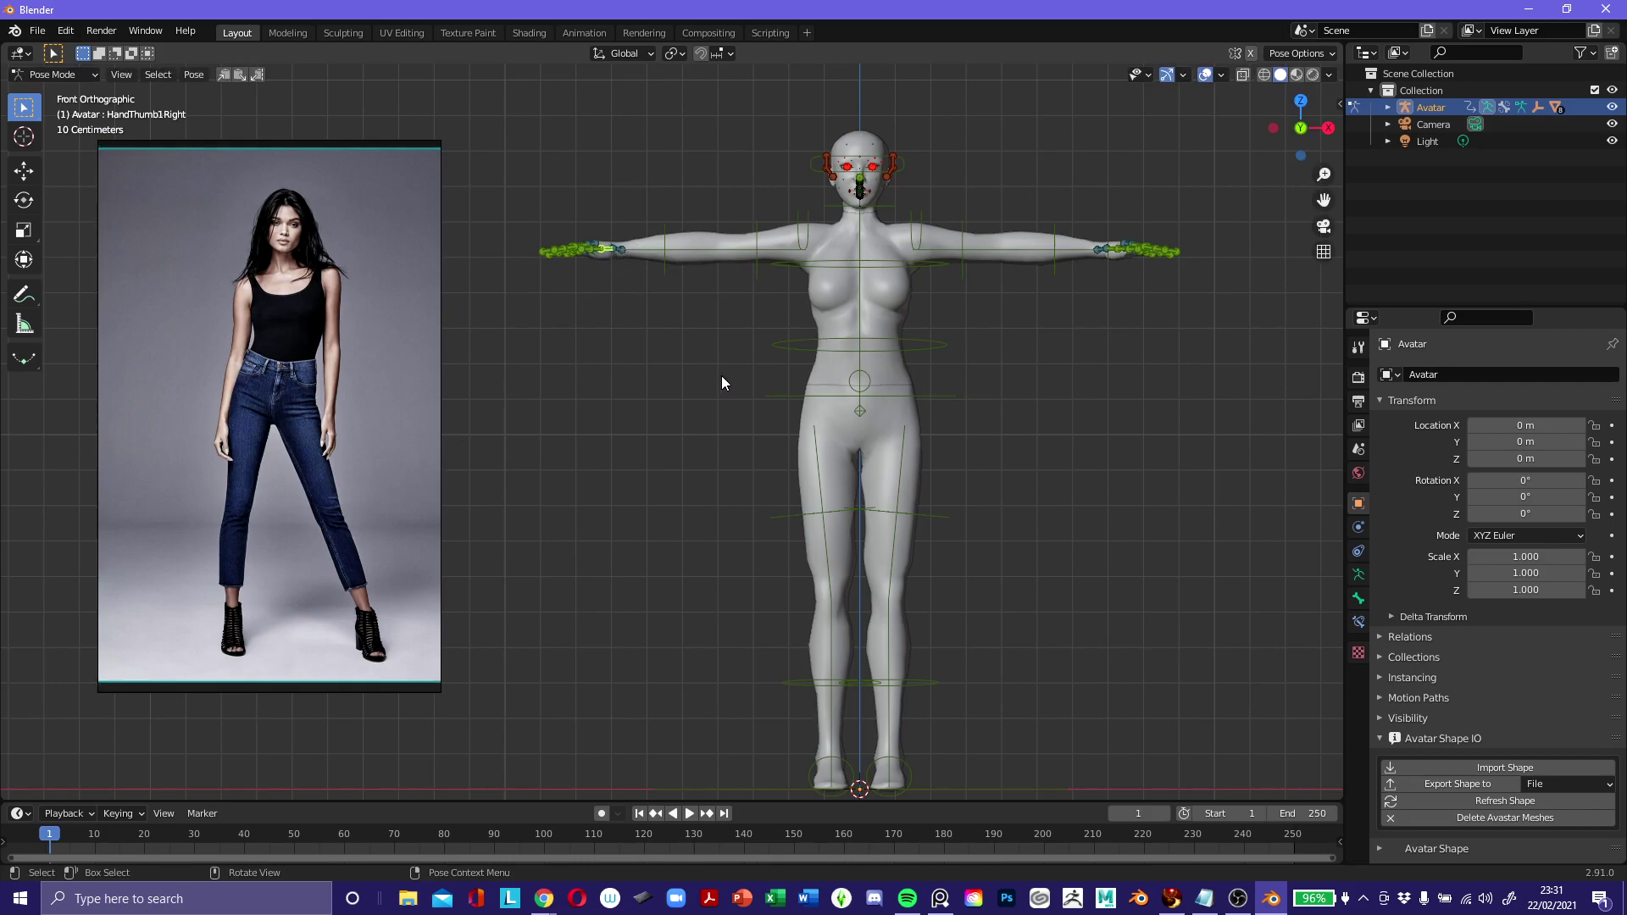
{"action": "key", "text": "r"}
{"action": "right_click", "coordinate": [722, 232]}
{"action": "left_click", "coordinate": [669, 253]}
{"action": "key", "text": "r"}
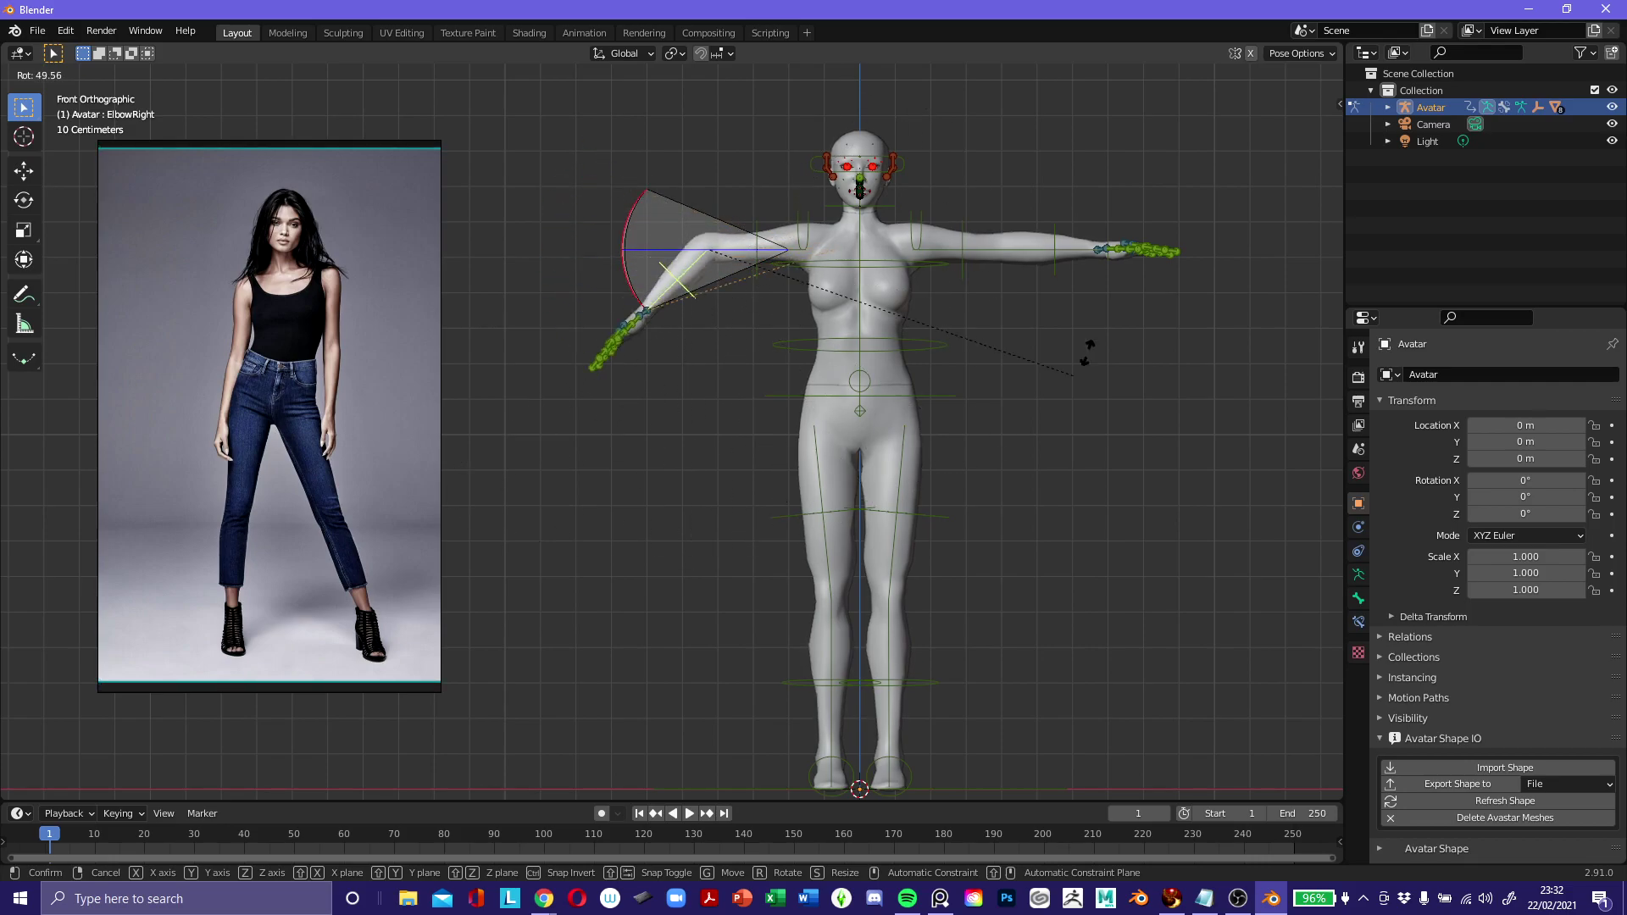
{"action": "key", "text": "Escape"}
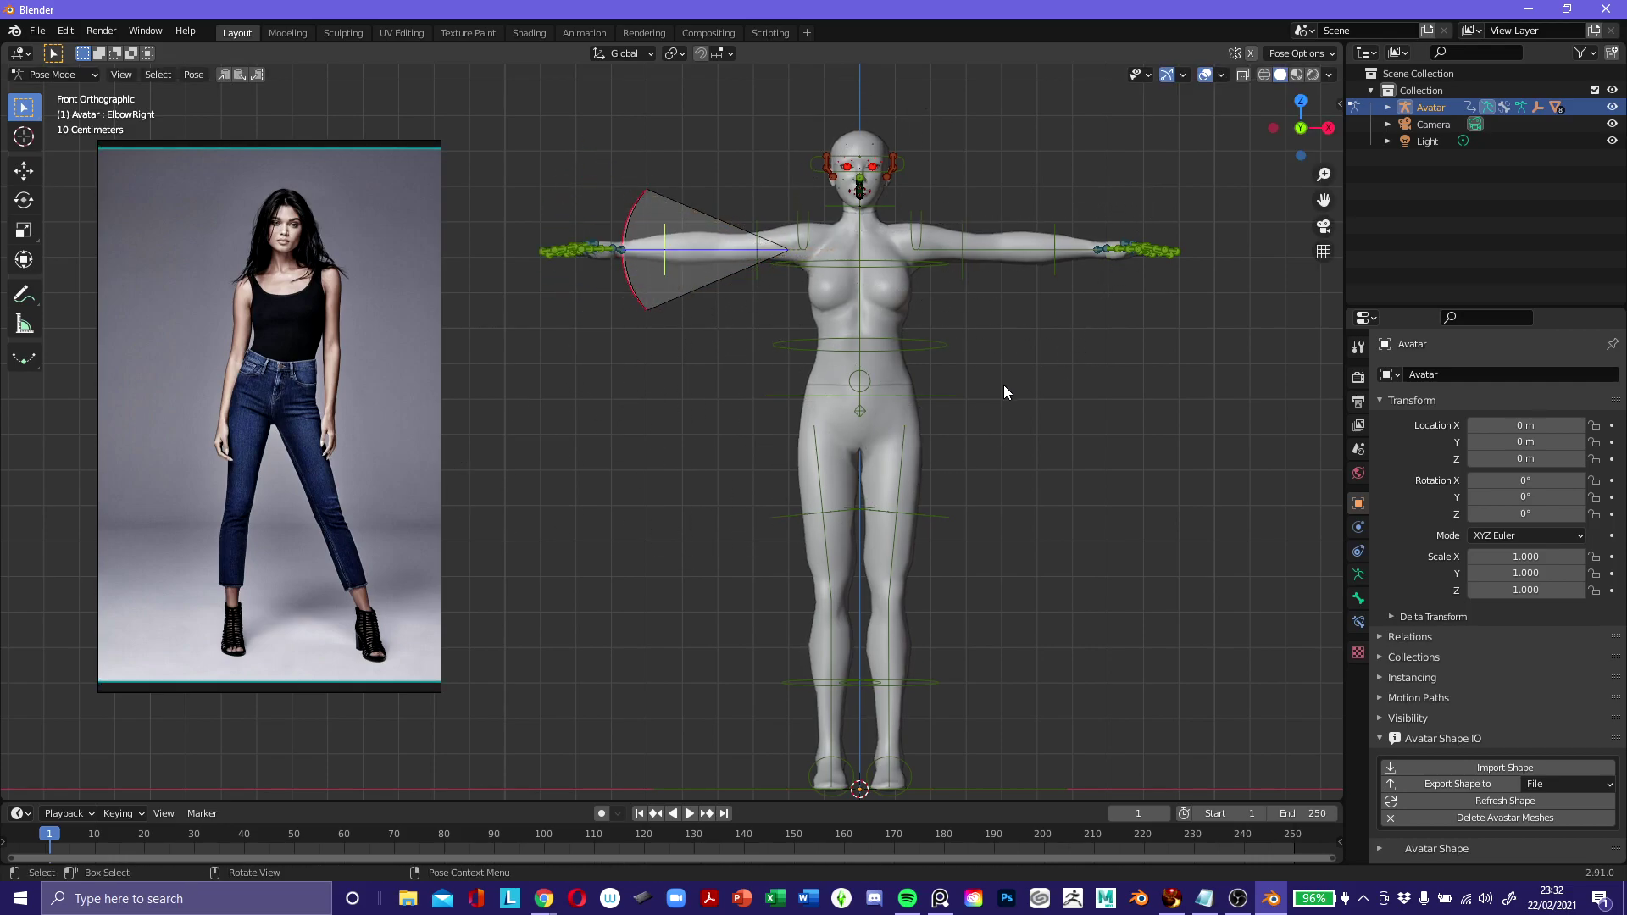
Select all the avatar's bones and disable their rotation limits in the rig controls.
{"action": "key", "text": "a"}
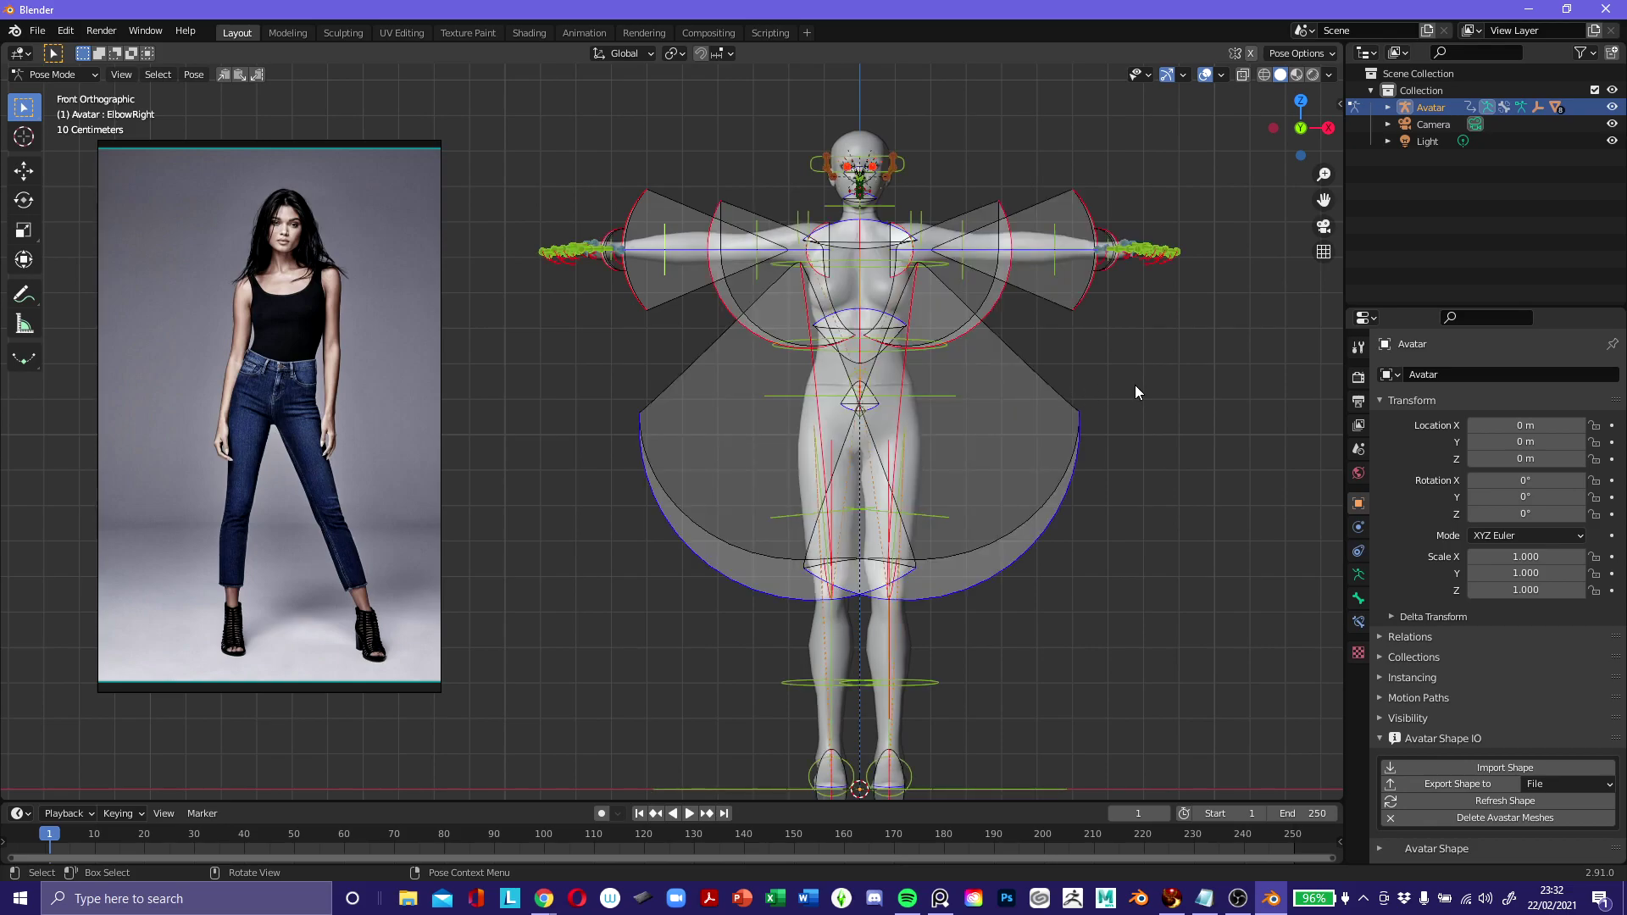
{"action": "key", "text": "n"}
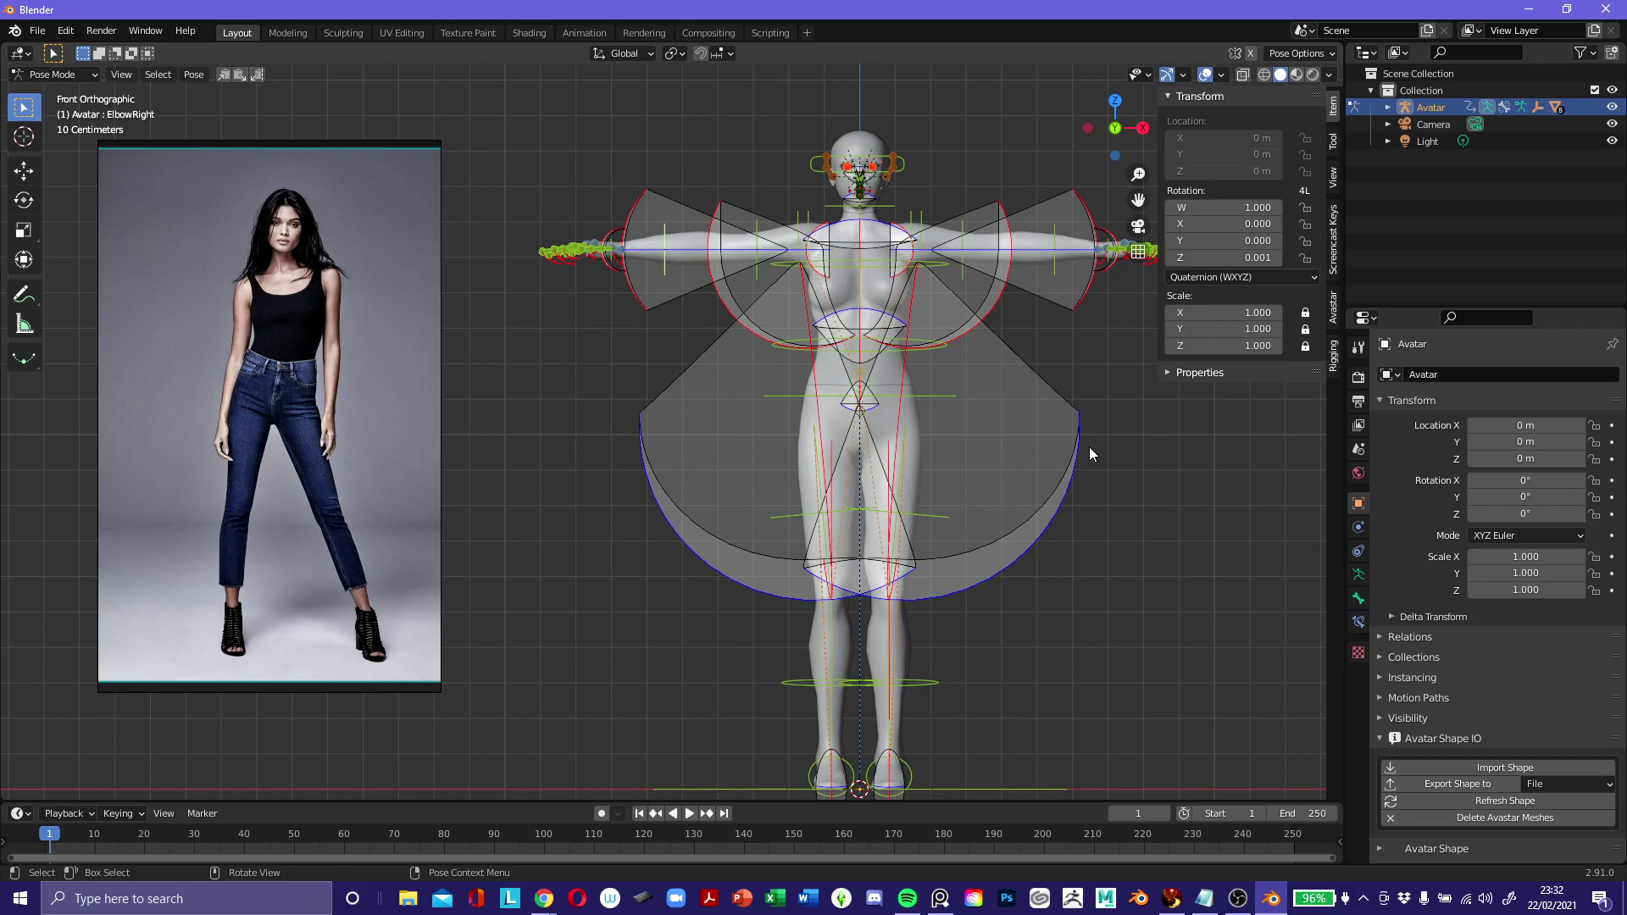
{"action": "left_click", "coordinate": [1335, 367]}
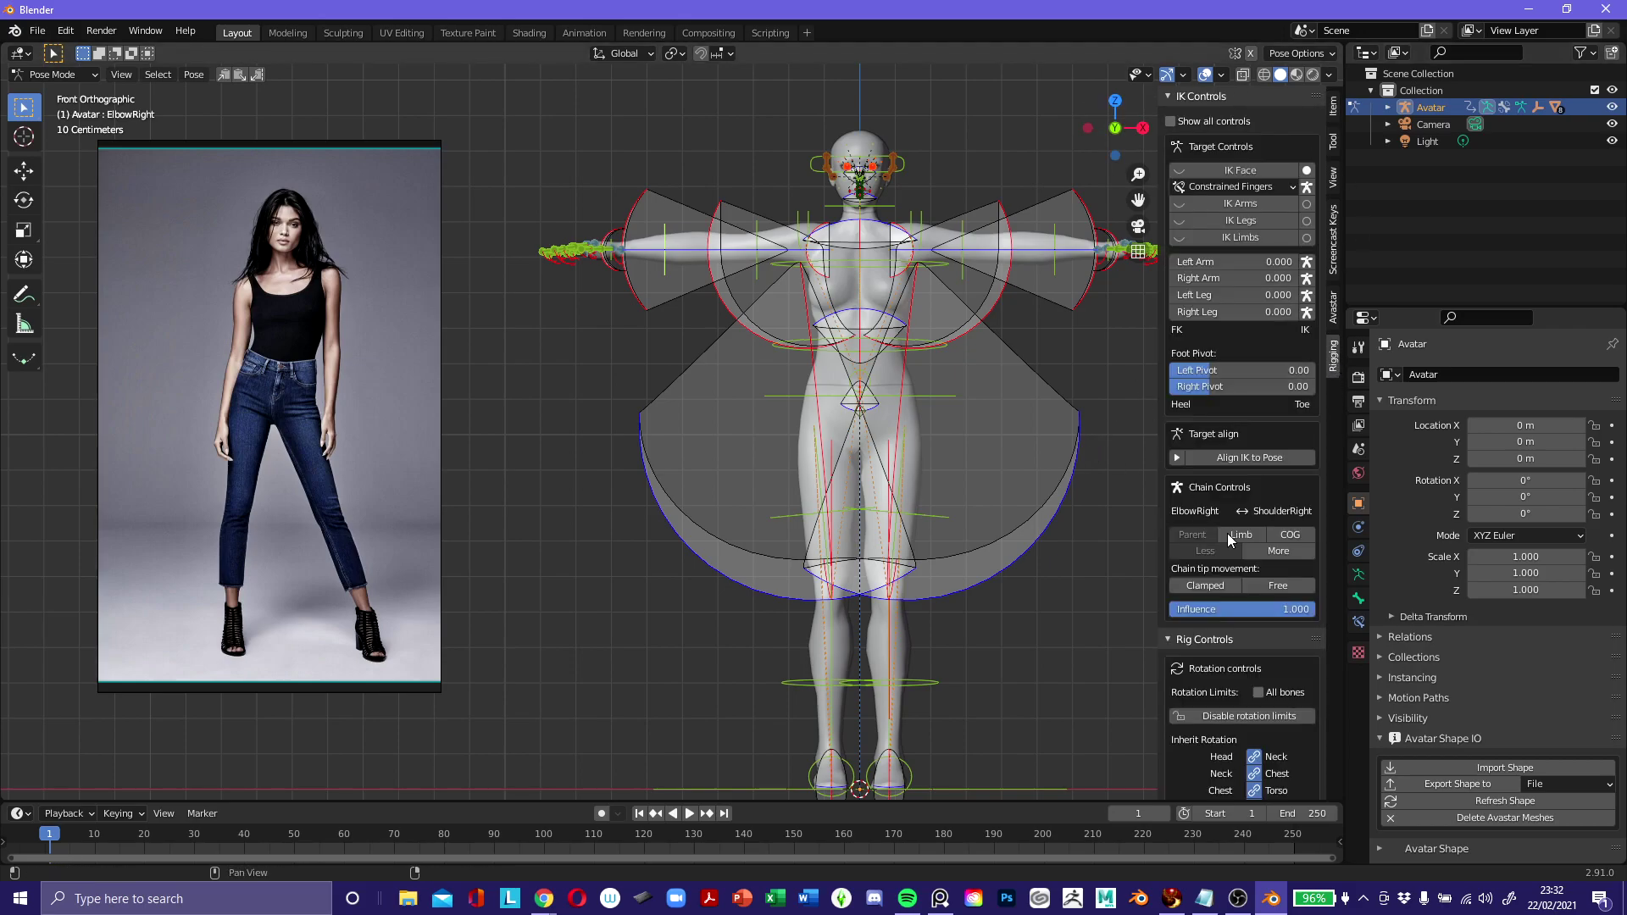
{"action": "scroll", "coordinate": [1222, 566], "scroll_direction": "down", "scroll_amount": 3}
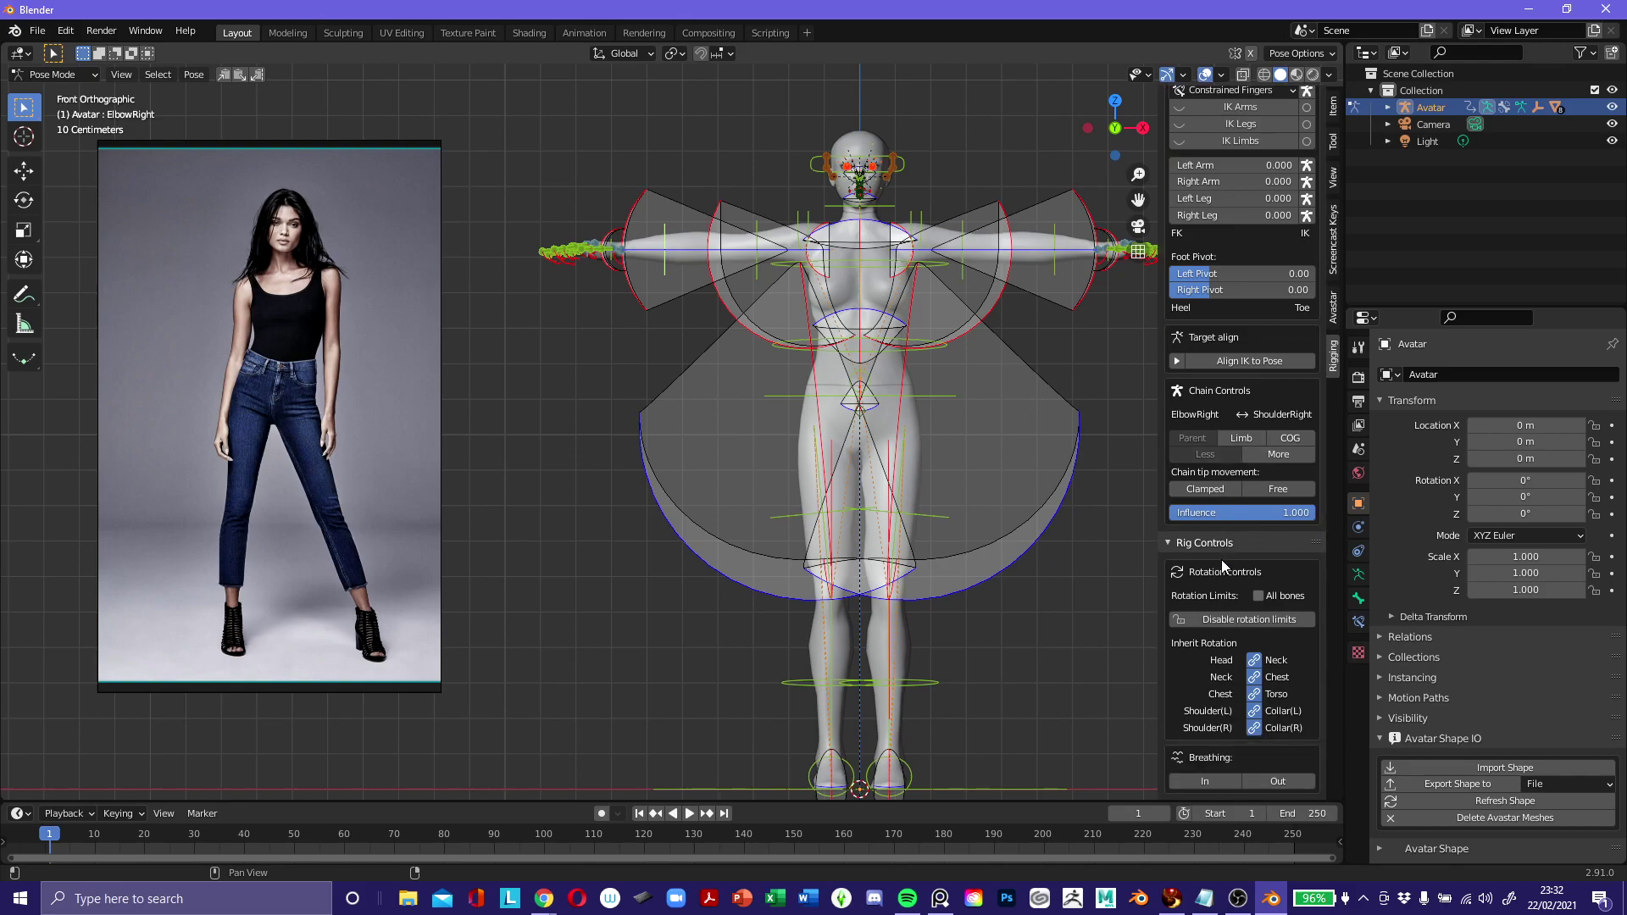
{"action": "left_click", "coordinate": [1284, 622]}
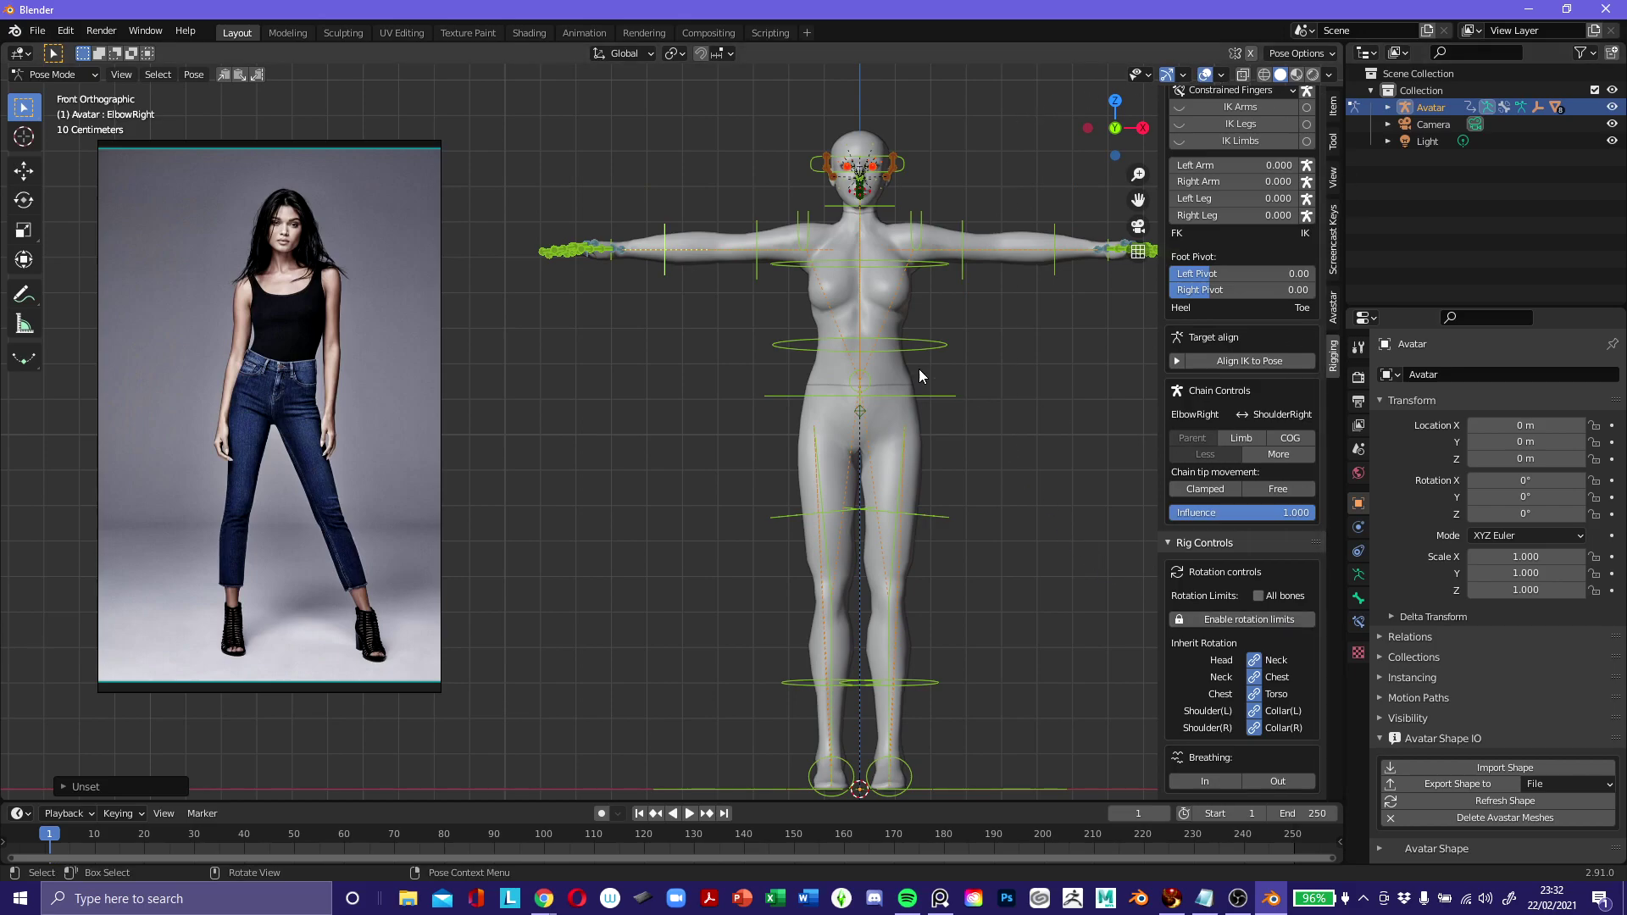
{"action": "key", "text": "n"}
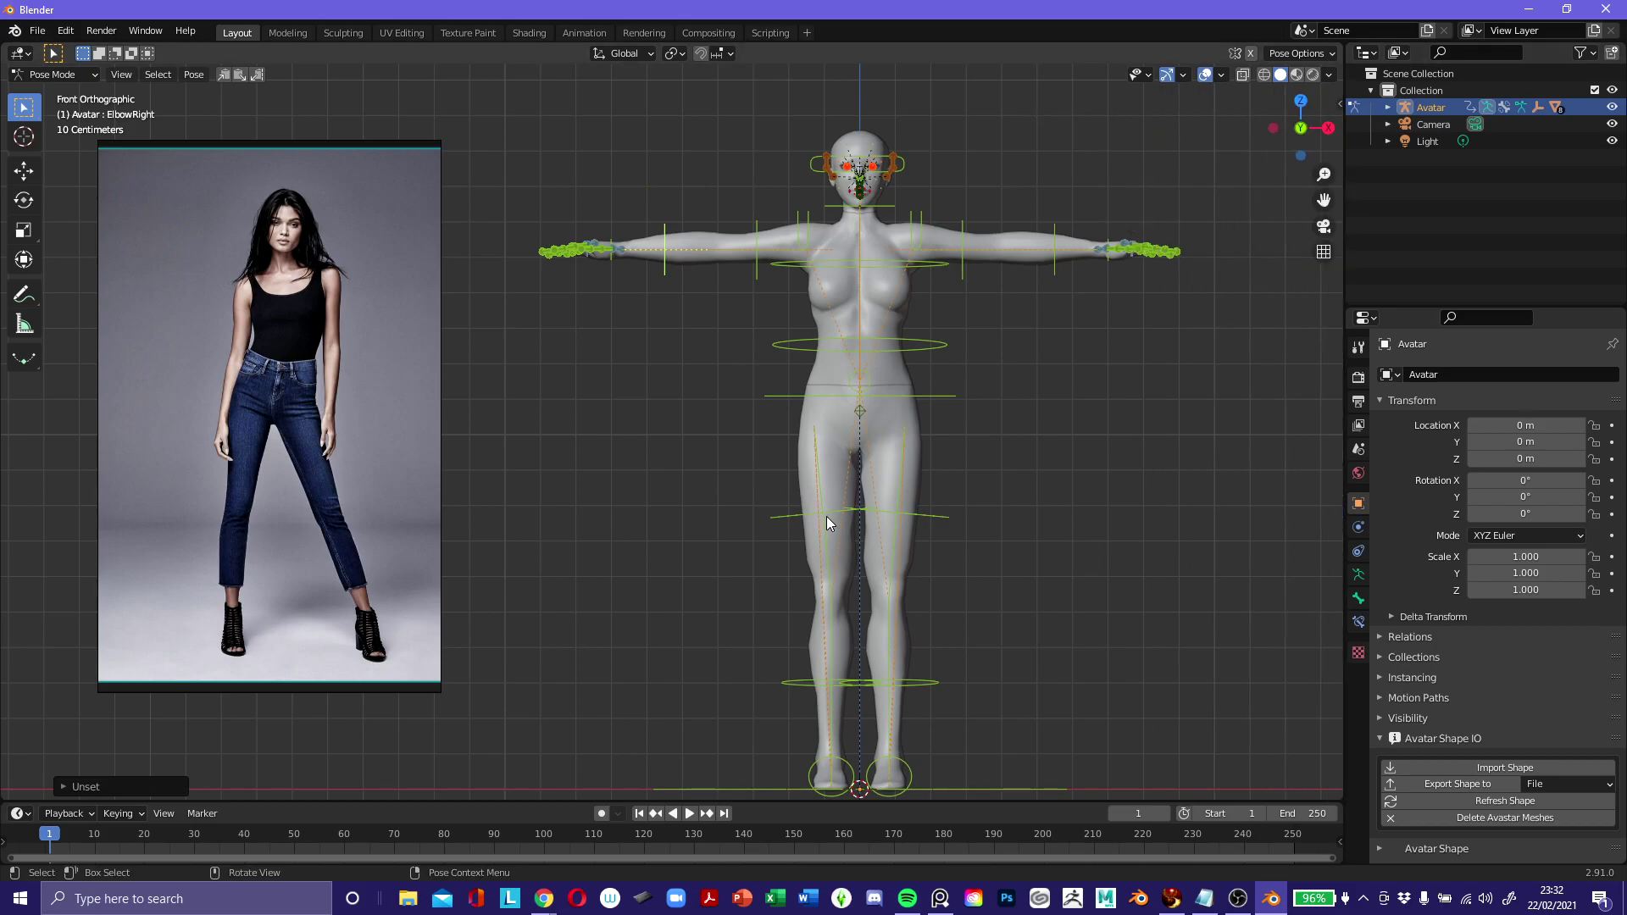
Try bending the right forearm freely with the elbow bone until it folds back toward the chest, and undo the rotation.
{"action": "left_click", "coordinate": [658, 251]}
{"action": "key", "text": "r"}
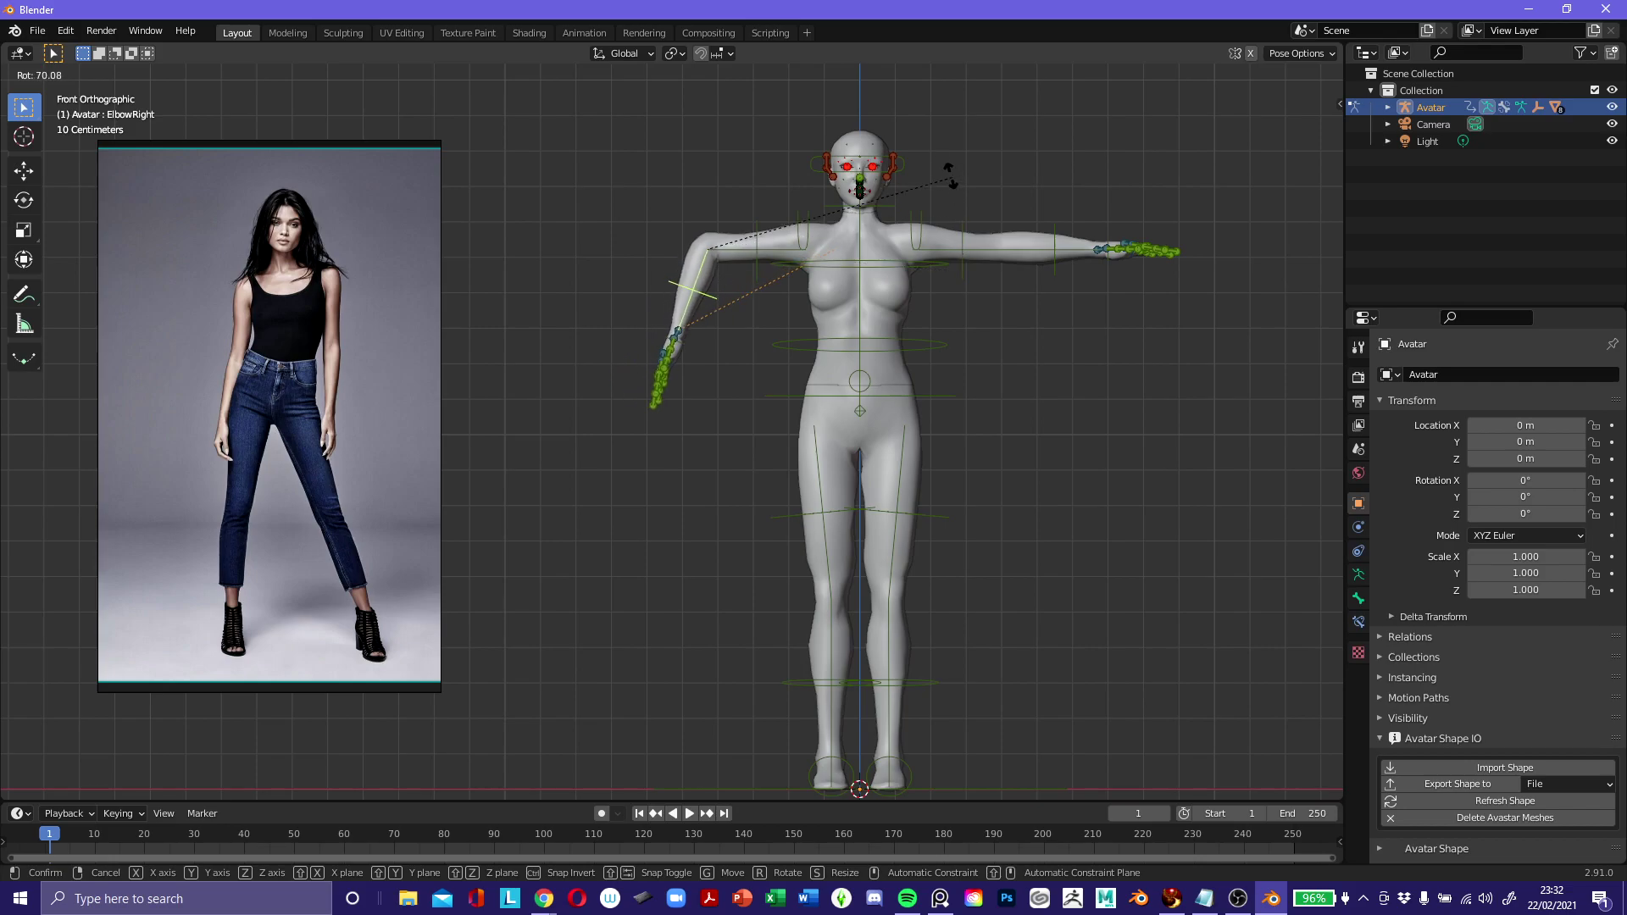
{"action": "left_click", "coordinate": [614, 723]}
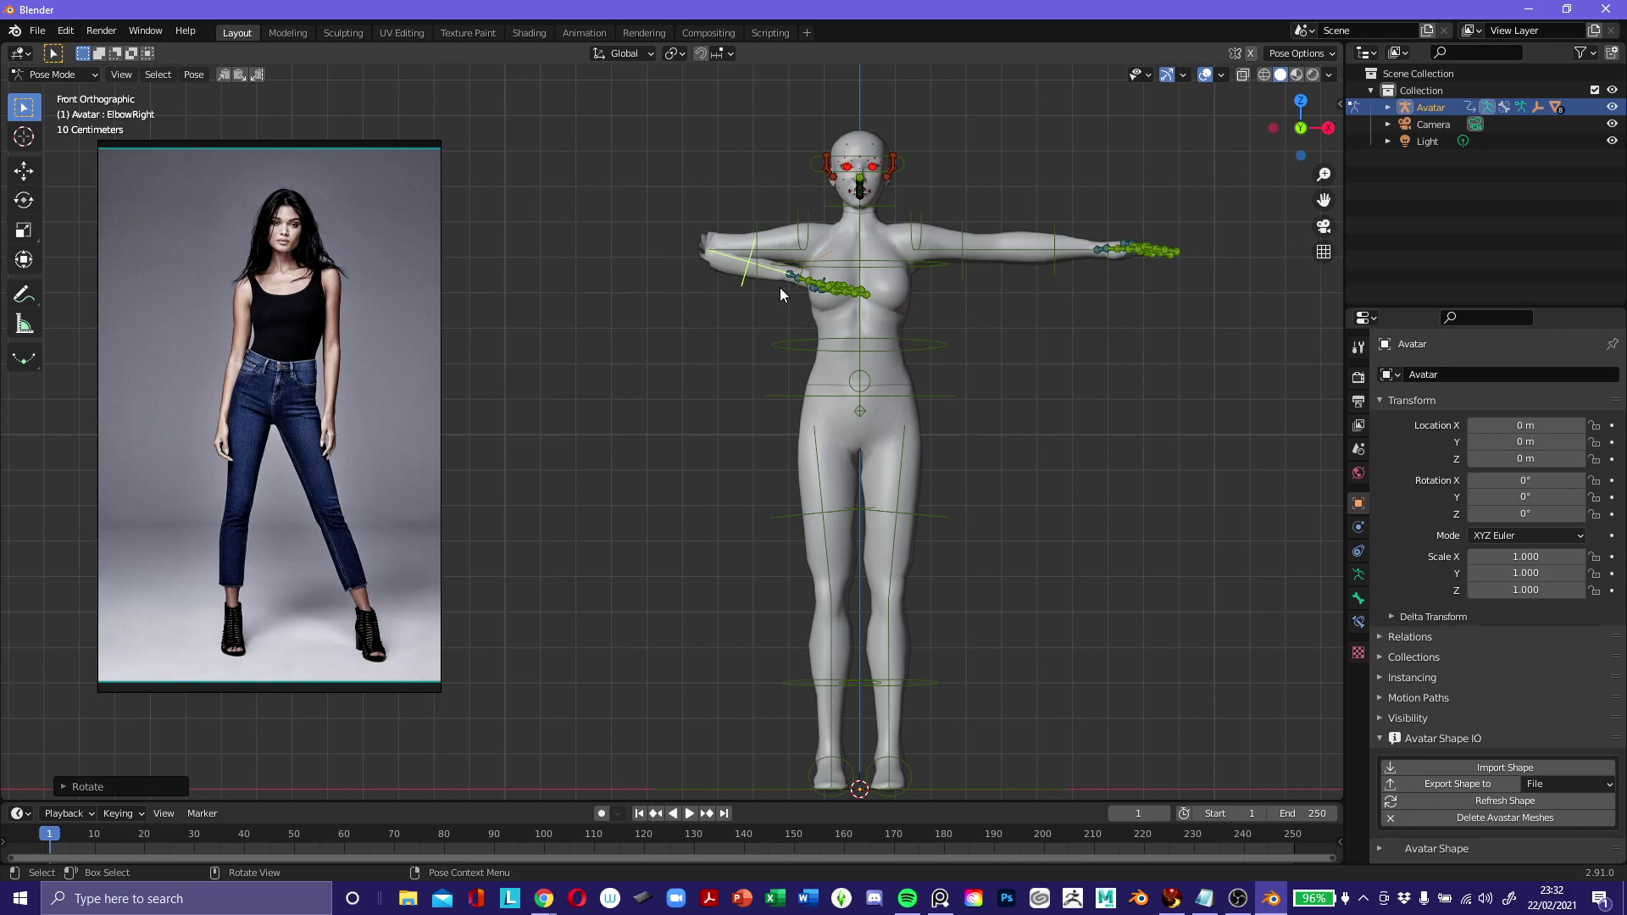
{"action": "key", "text": "ctrl+z"}
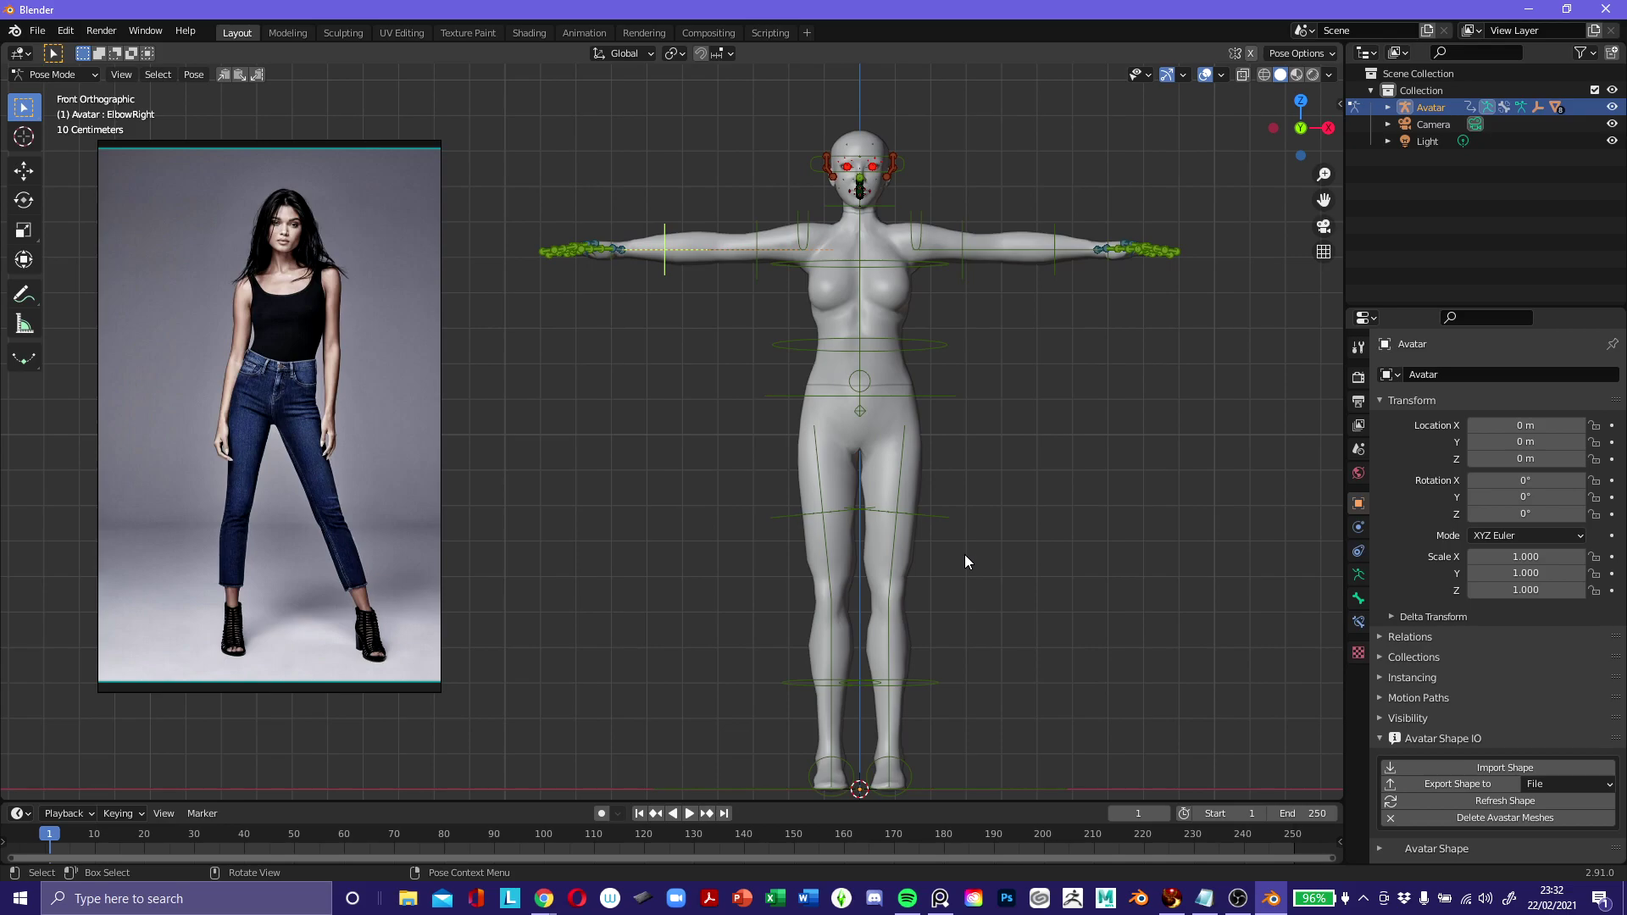
Try moving the whole avatar by its Origin bone at the feet, and undo the move.
{"action": "scroll", "coordinate": [959, 709], "scroll_direction": "down", "scroll_amount": 1}
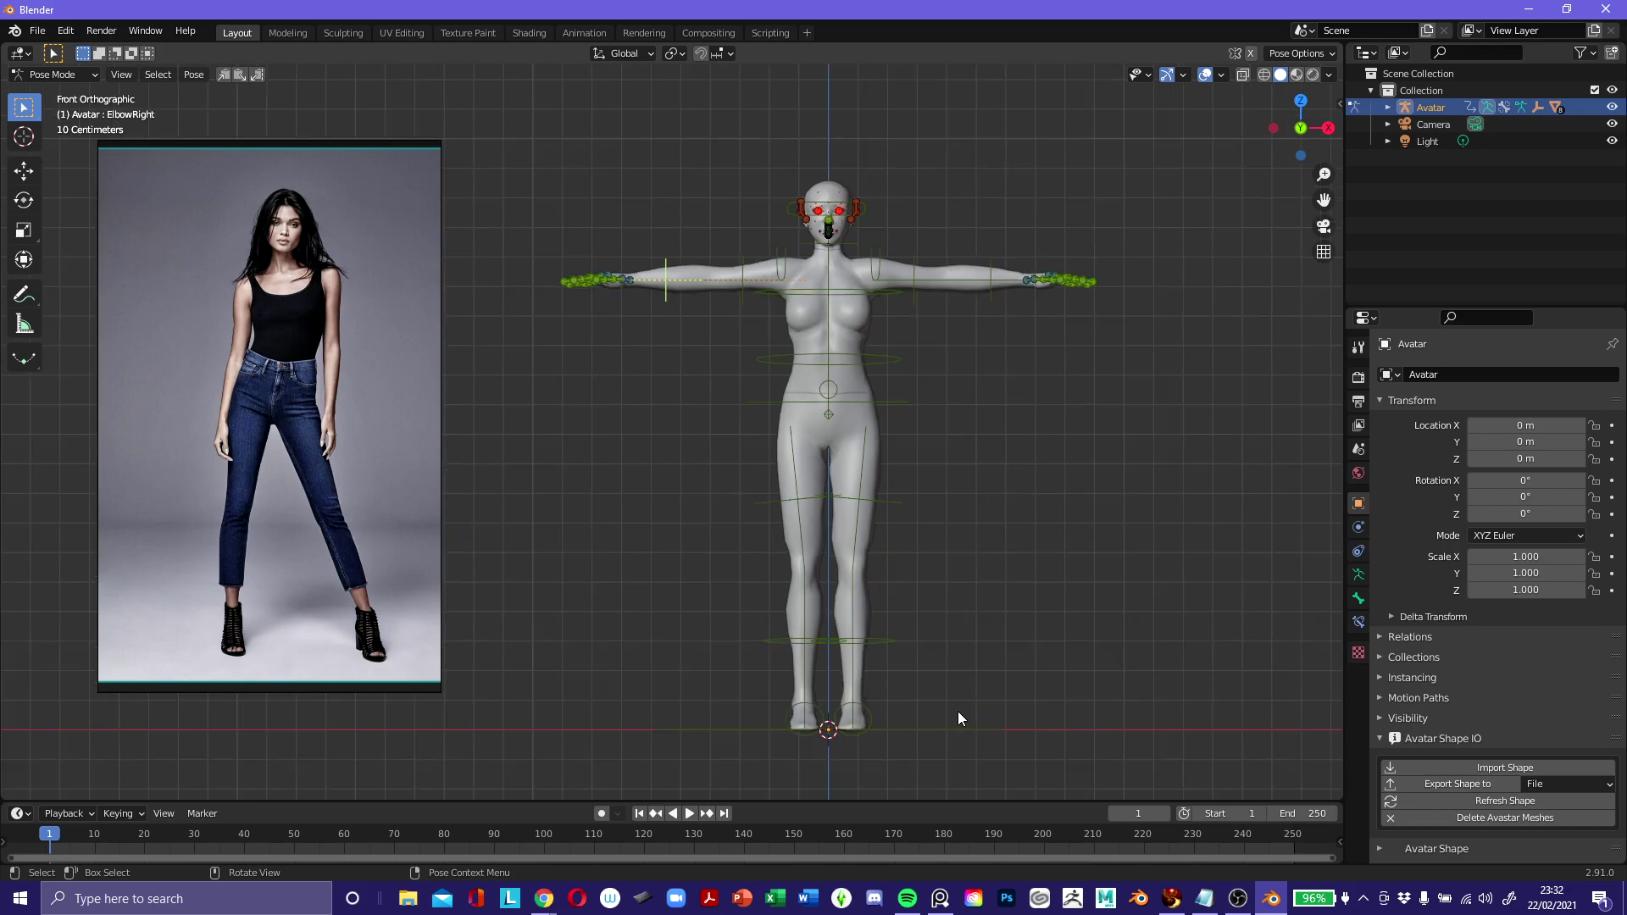
{"action": "left_click", "coordinate": [908, 729]}
{"action": "key", "text": "g"}
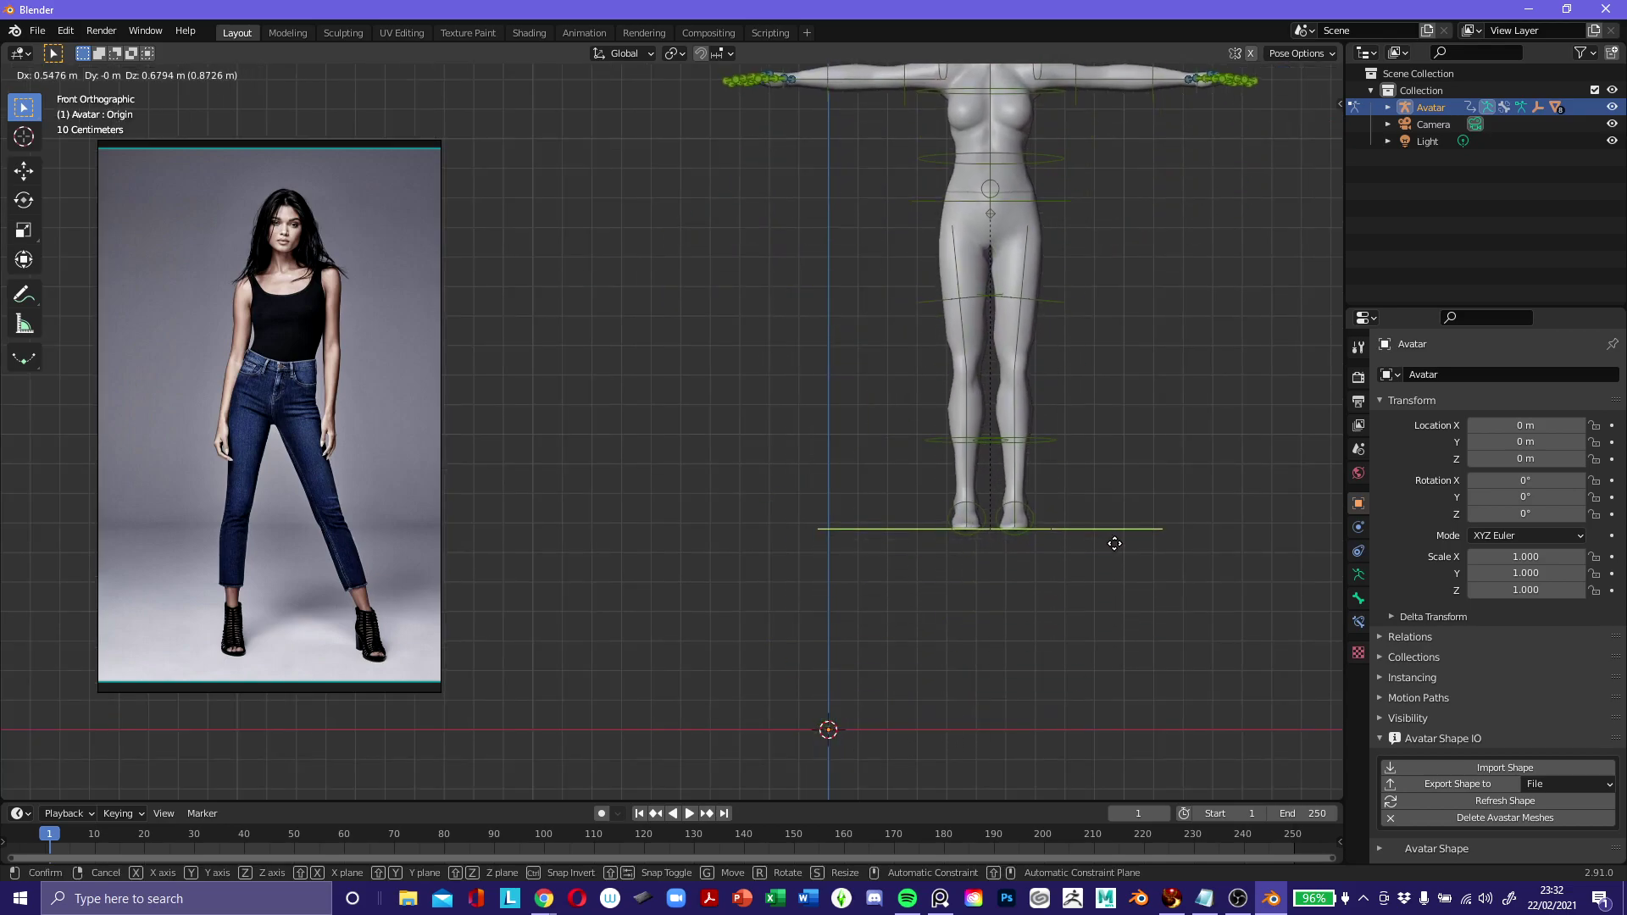
{"action": "left_click", "coordinate": [1116, 542]}
{"action": "key", "text": "ctrl+z"}
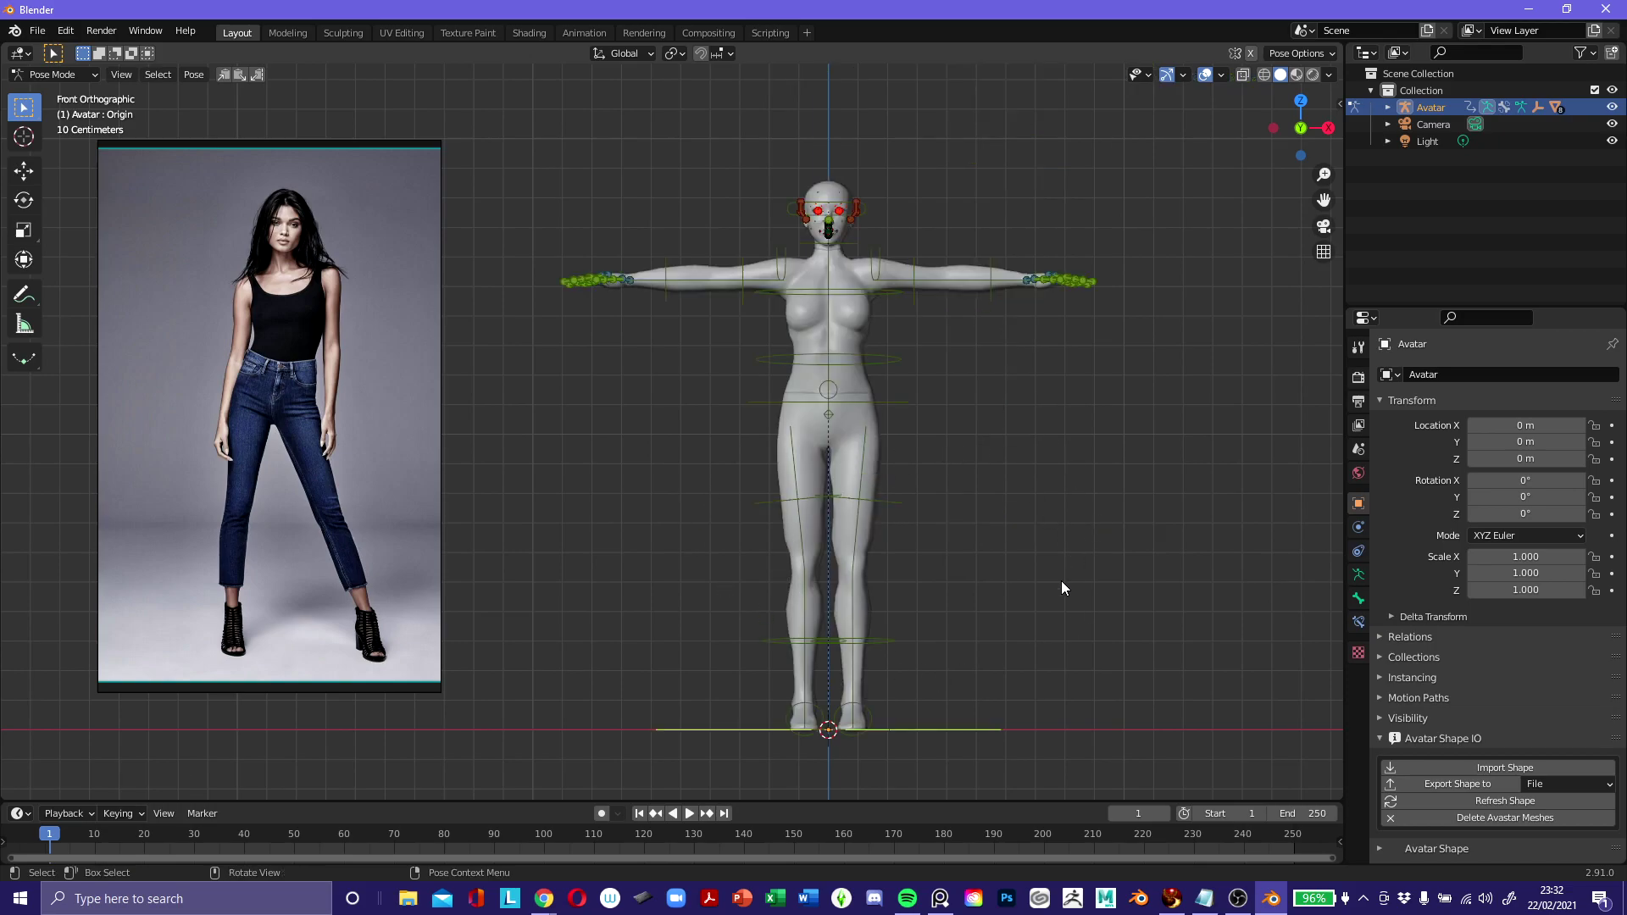
Move the reference image clear of the timeline and make the timeline area taller.
{"action": "middle_click_drag", "start_coordinate": [944, 439], "coordinate": [931, 473], "text": "shift"}
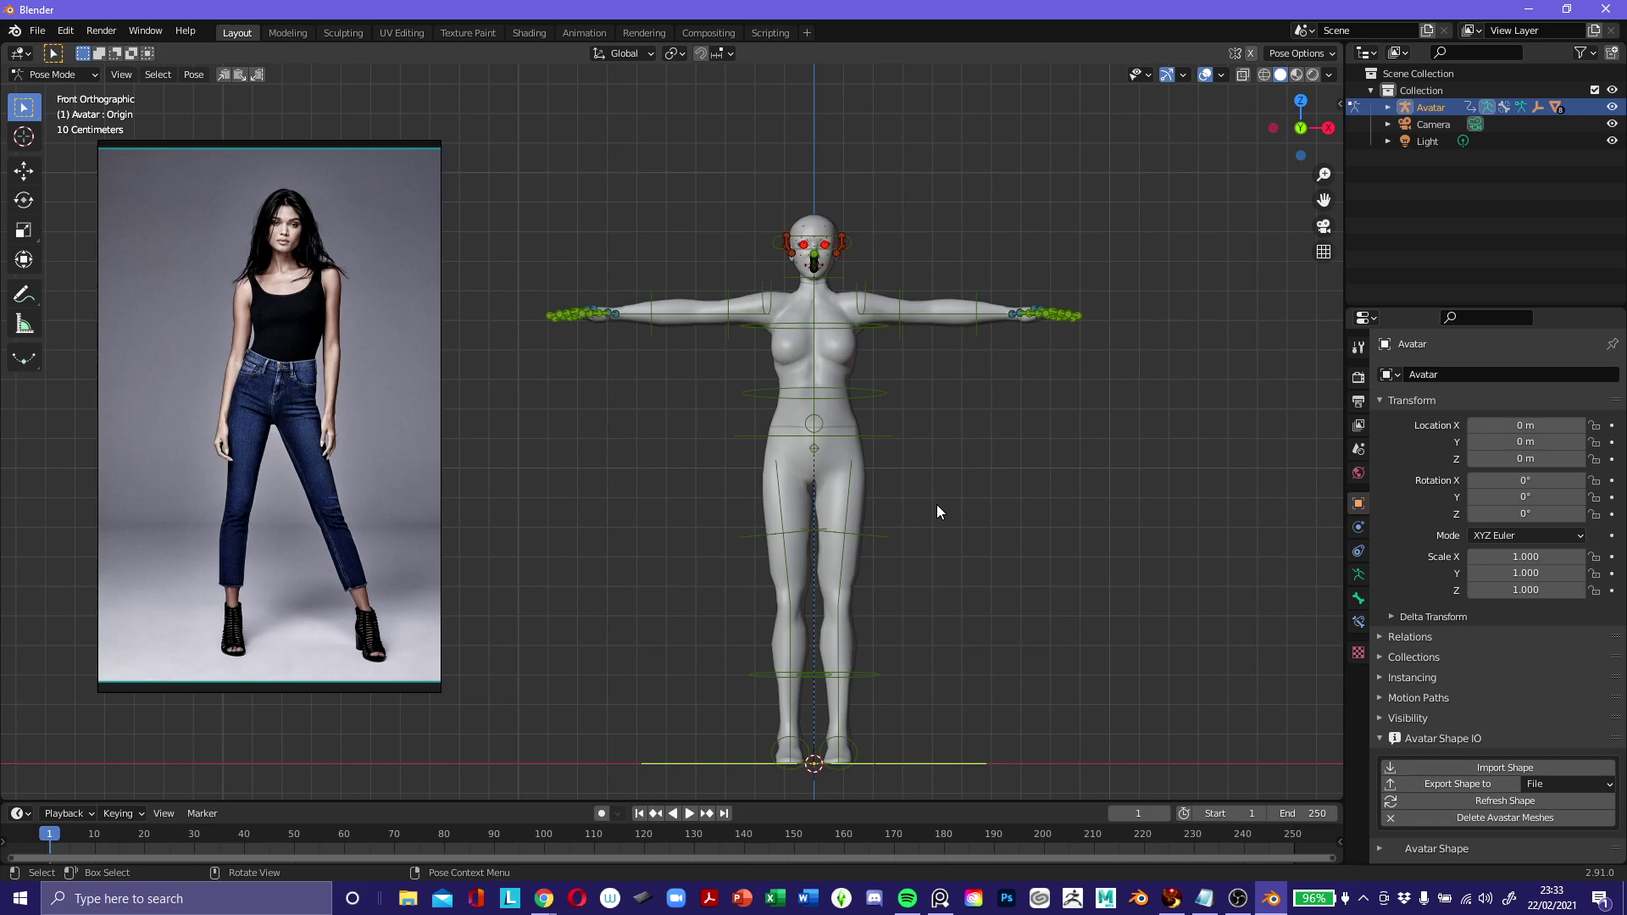
{"action": "right_click_drag", "start_coordinate": [284, 293], "coordinate": [337, 246]}
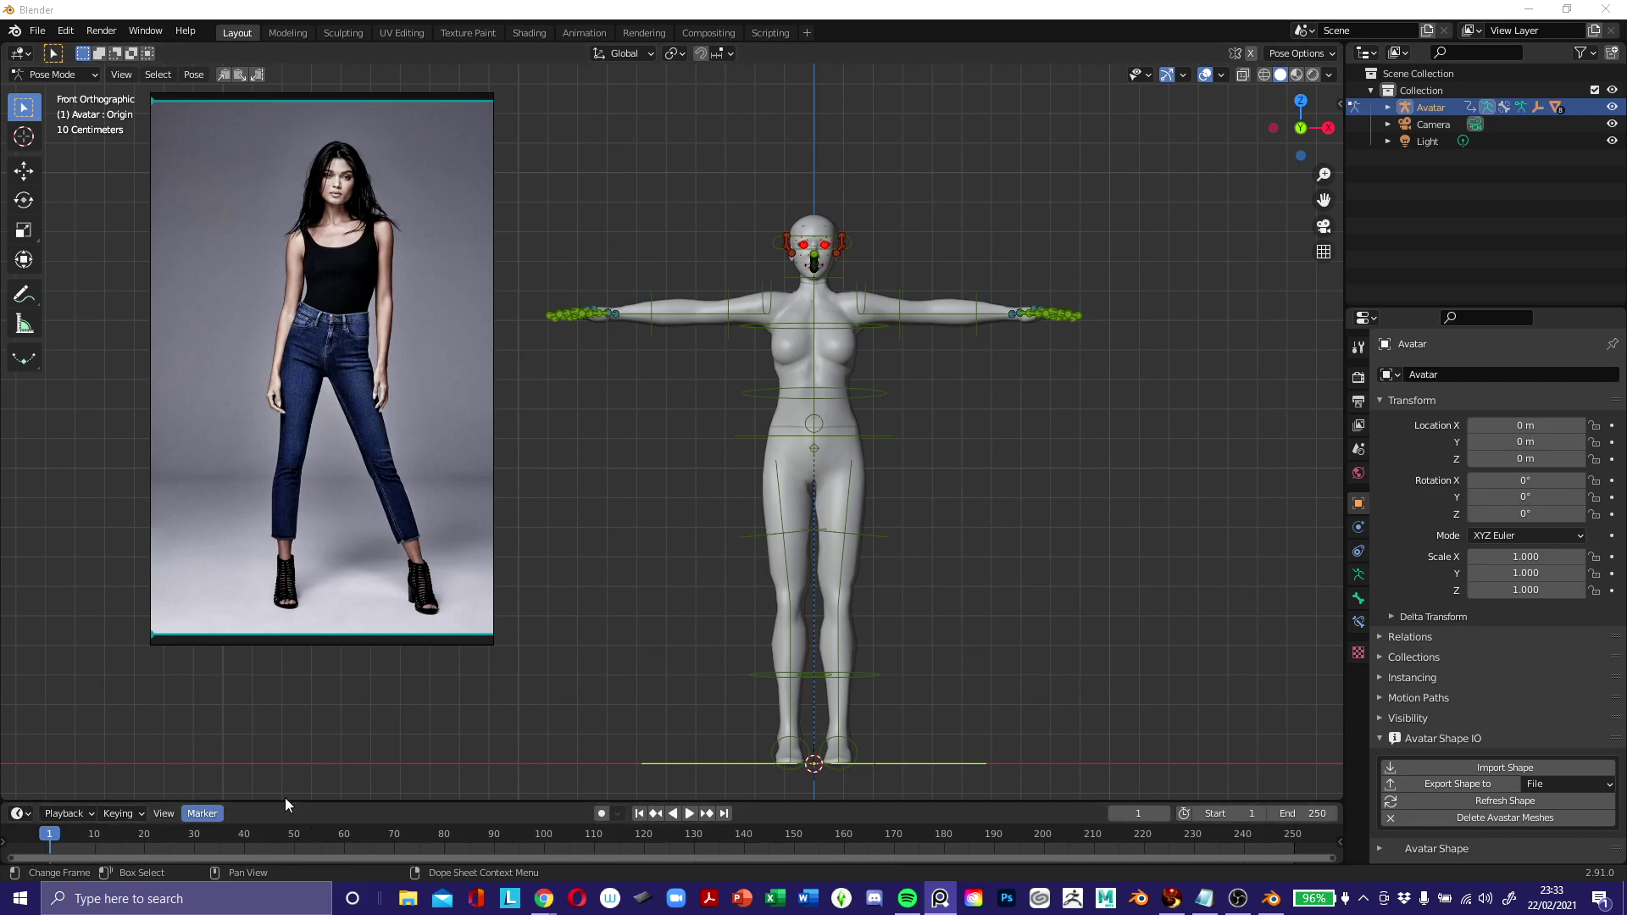
{"action": "left_click_drag", "start_coordinate": [295, 801], "coordinate": [293, 699]}
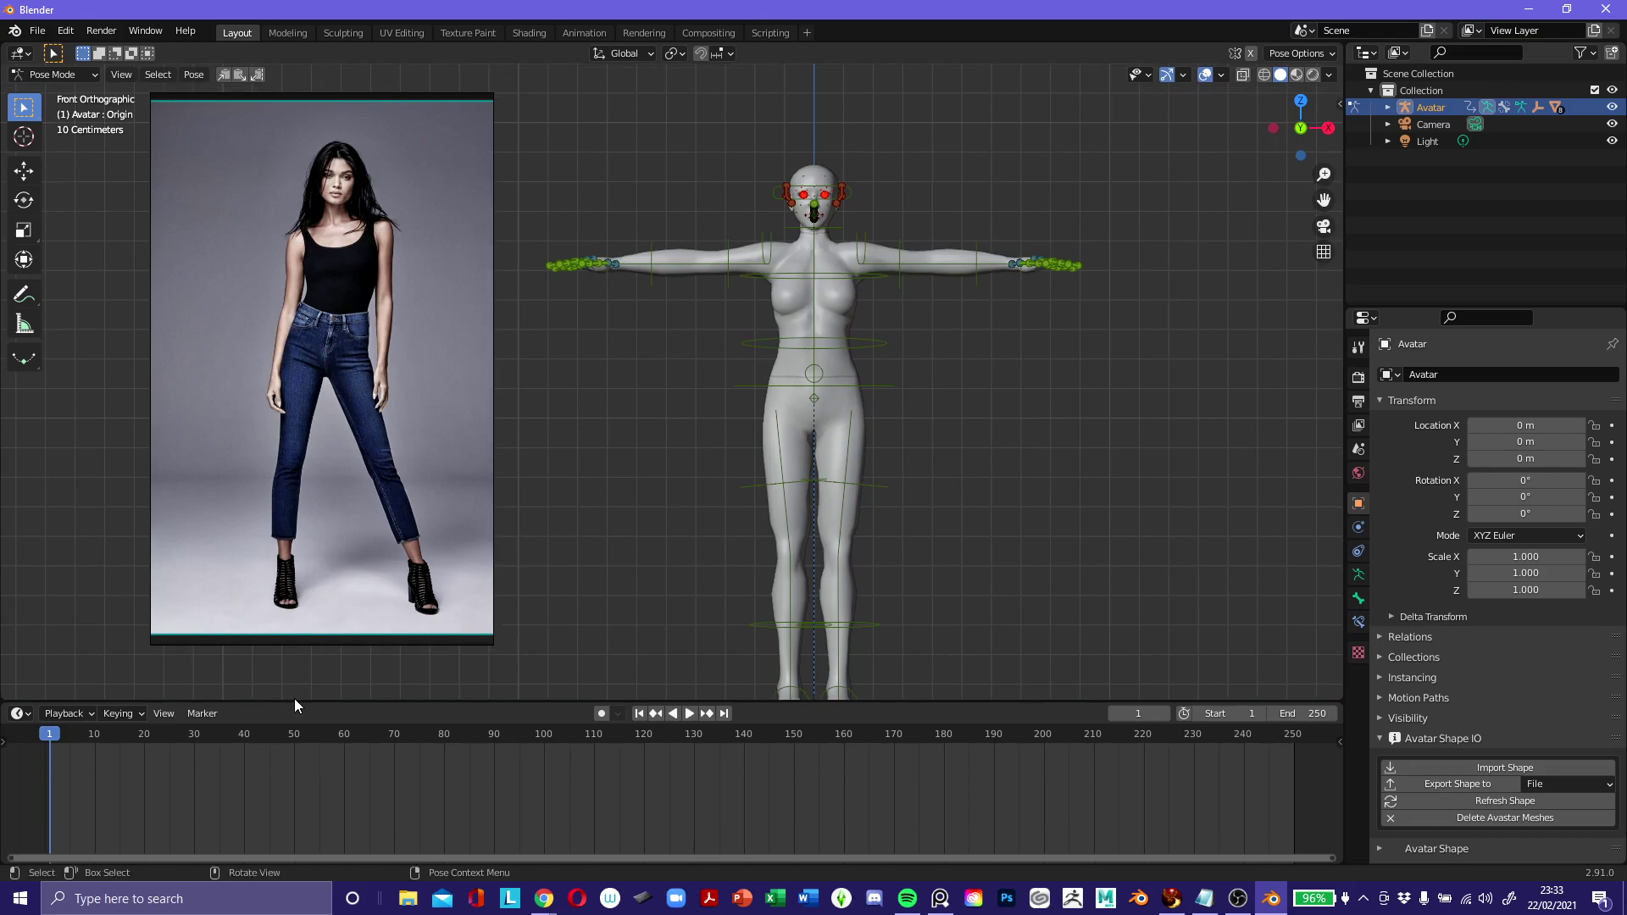
Change the timeline area into a Dope Sheet, moving the reference image out of the way and back beside the avatar.
{"action": "left_click", "coordinate": [19, 714]}
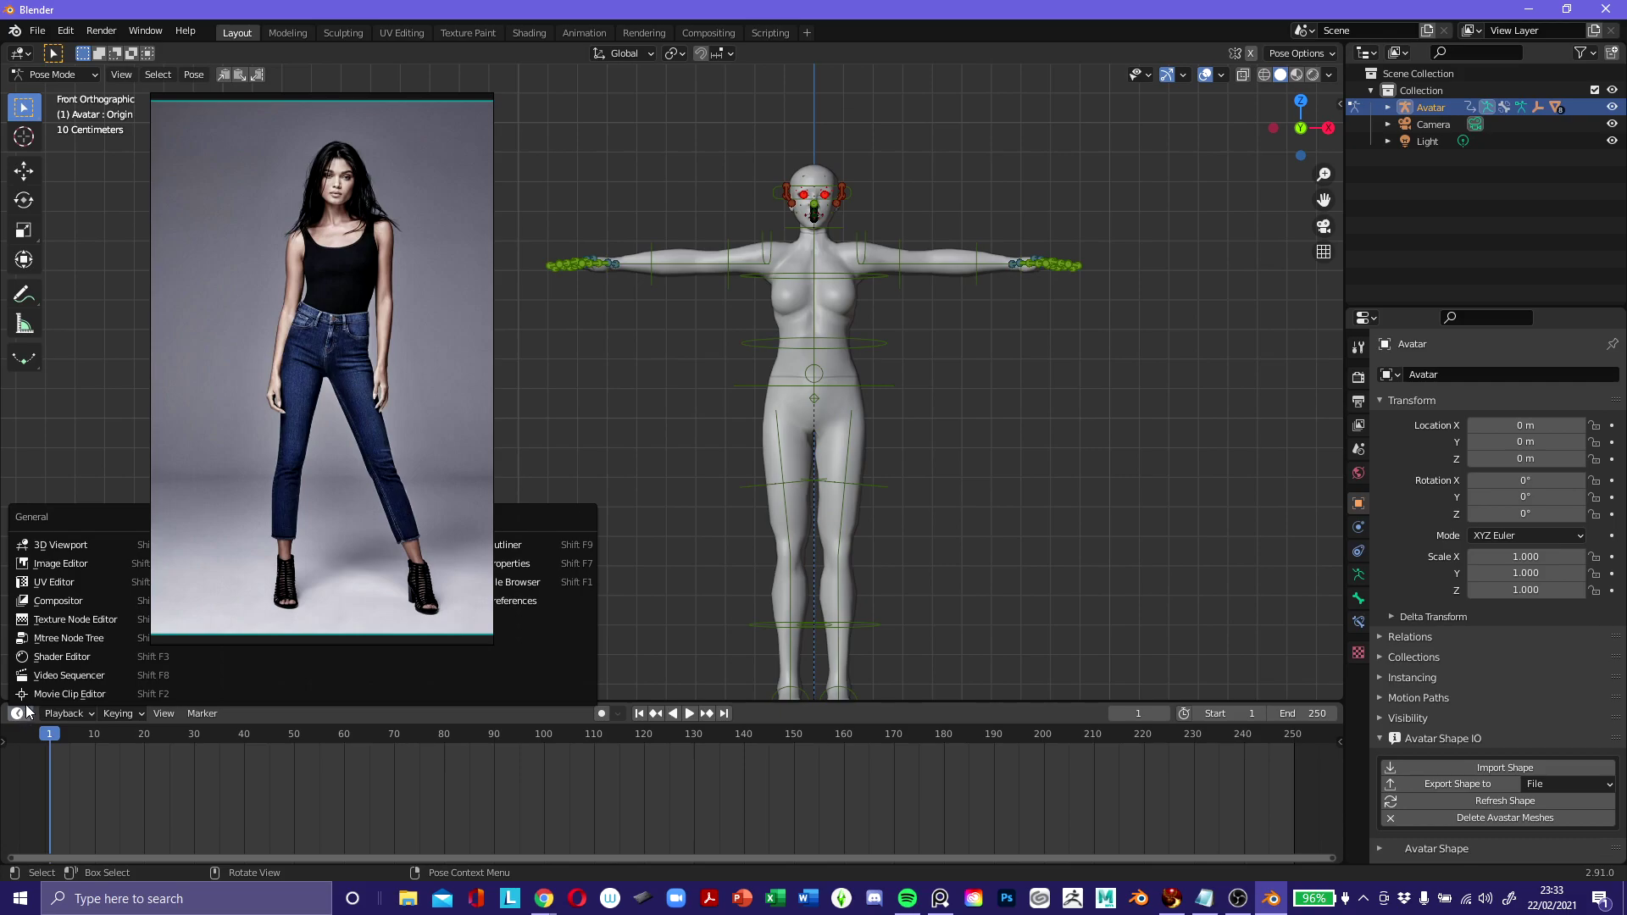
{"action": "left_click_drag", "start_coordinate": [358, 253], "coordinate": [1120, 272]}
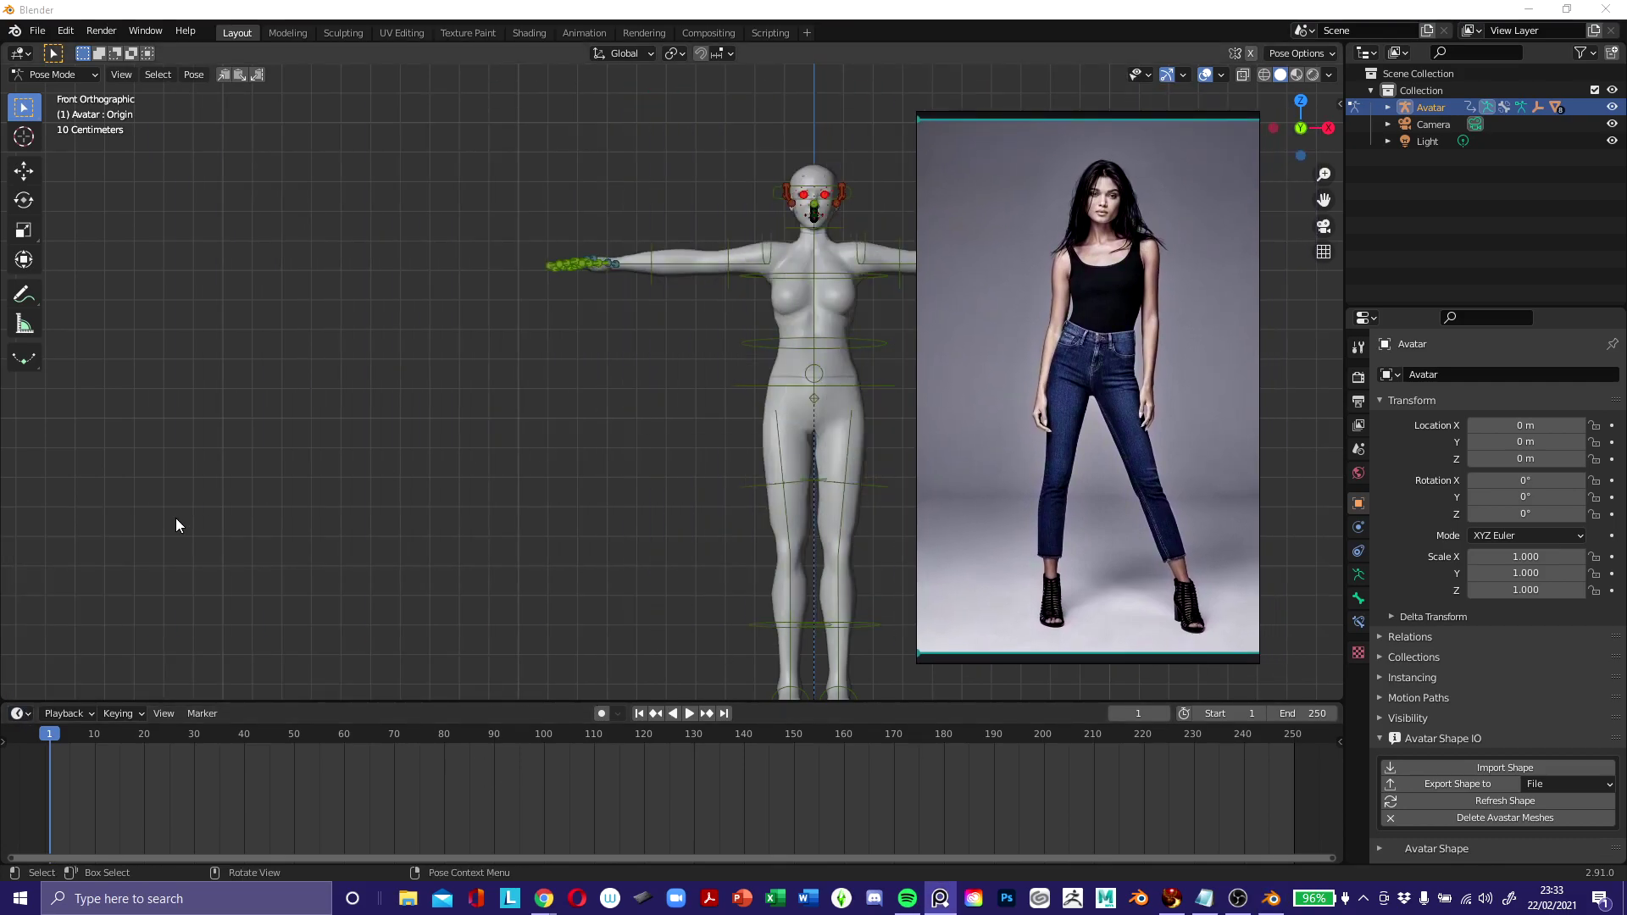
{"action": "left_click", "coordinate": [22, 713]}
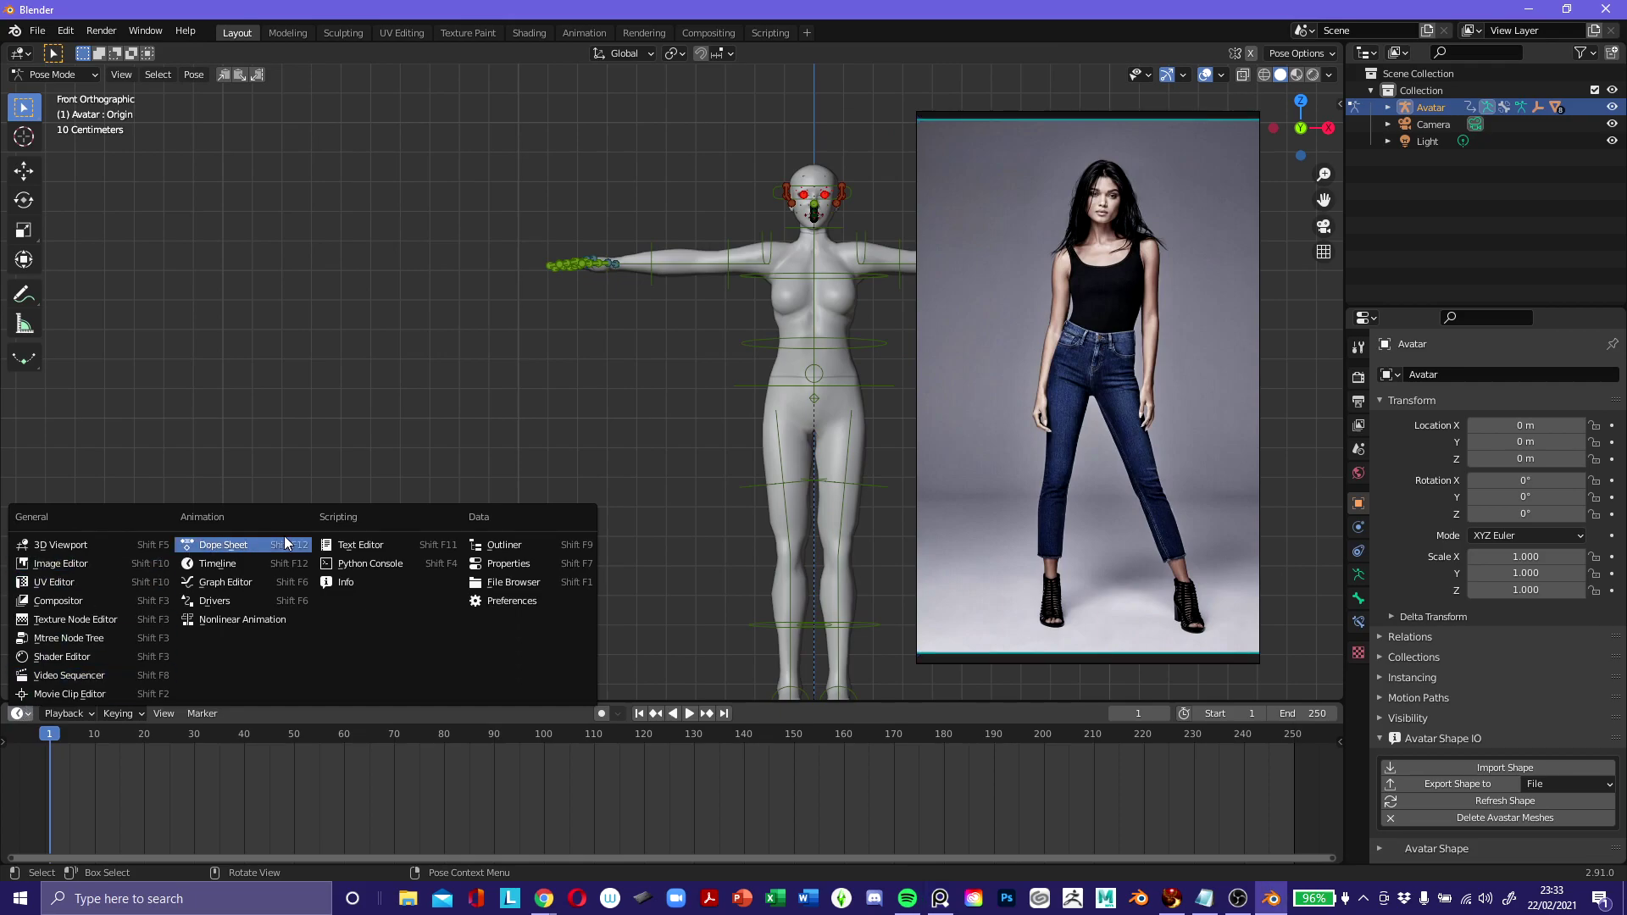
{"action": "left_click", "coordinate": [22, 715]}
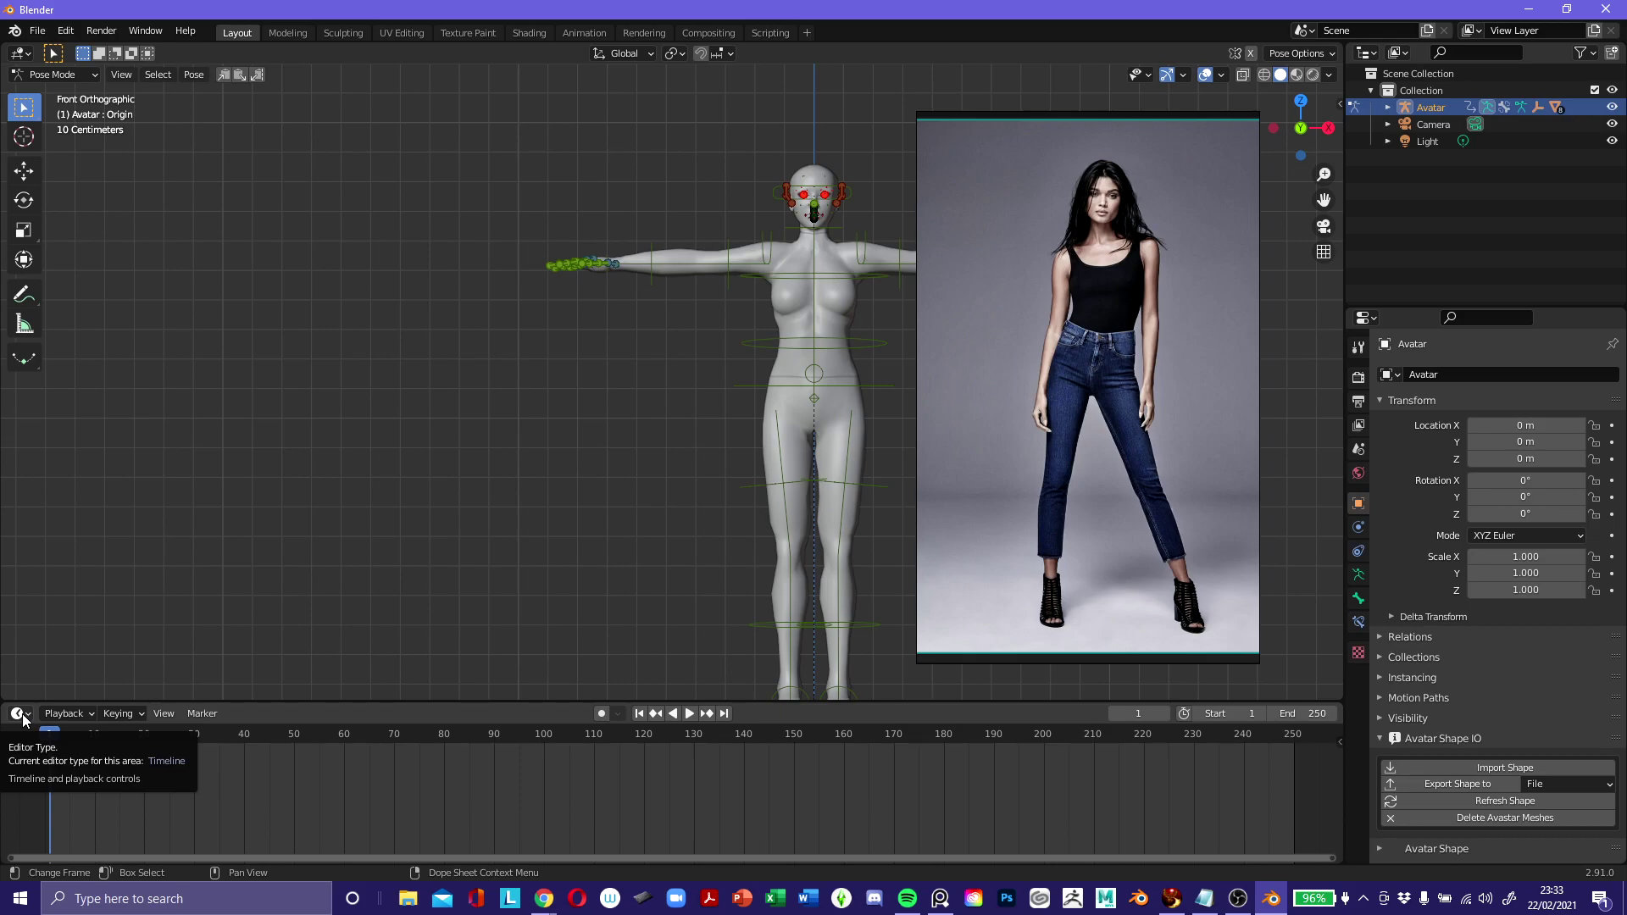
{"action": "left_click", "coordinate": [22, 717]}
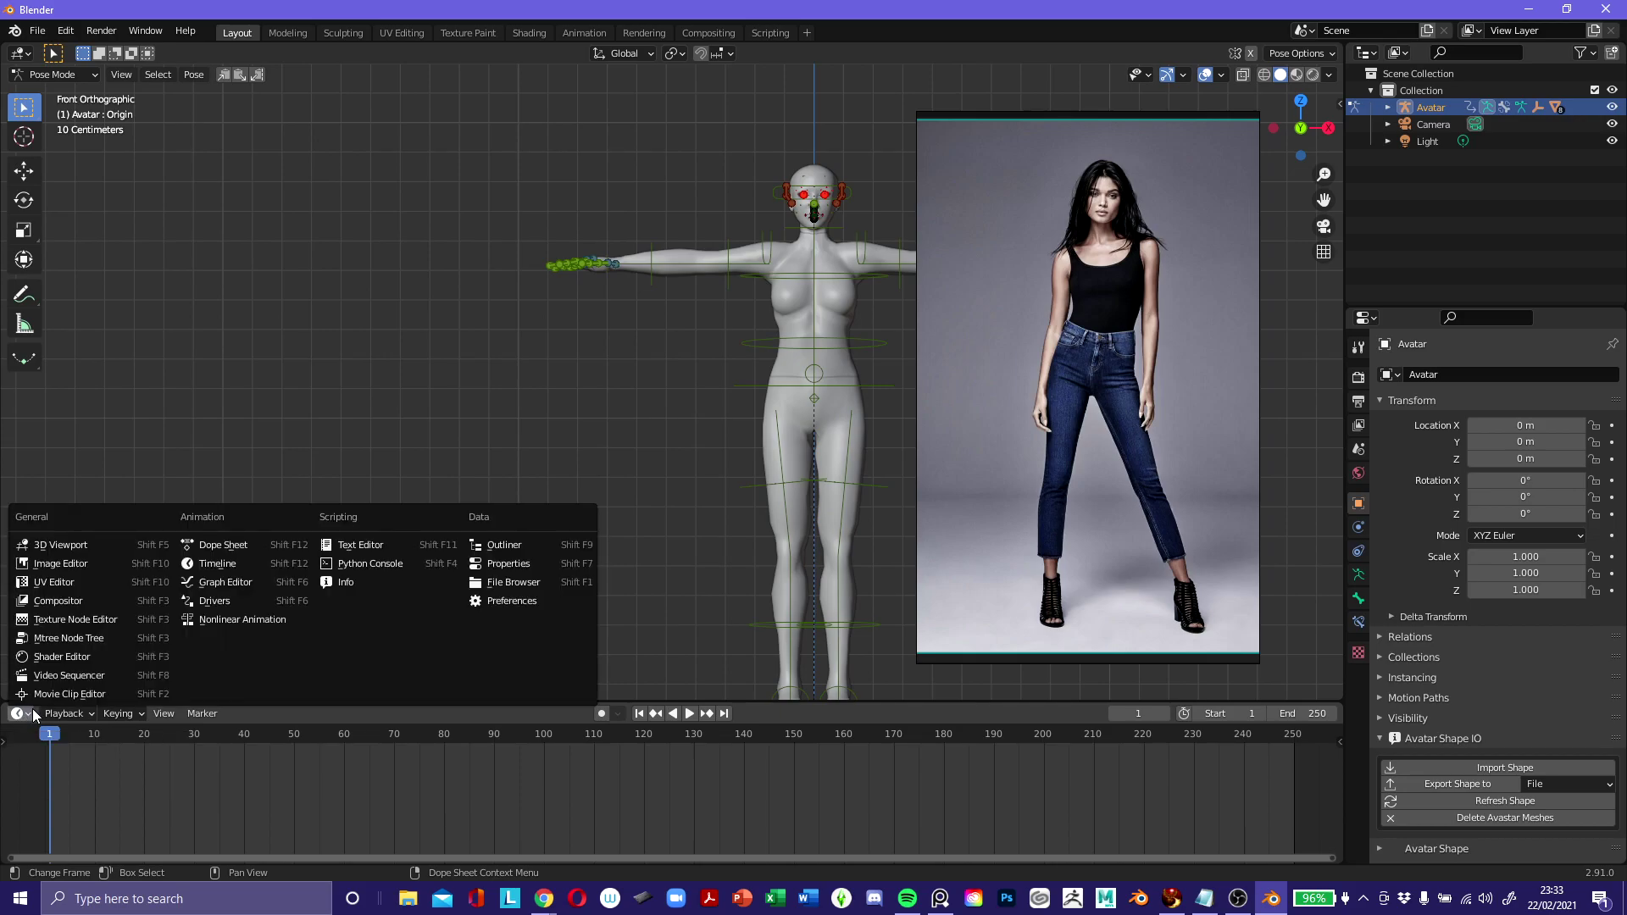
{"action": "left_click", "coordinate": [271, 544]}
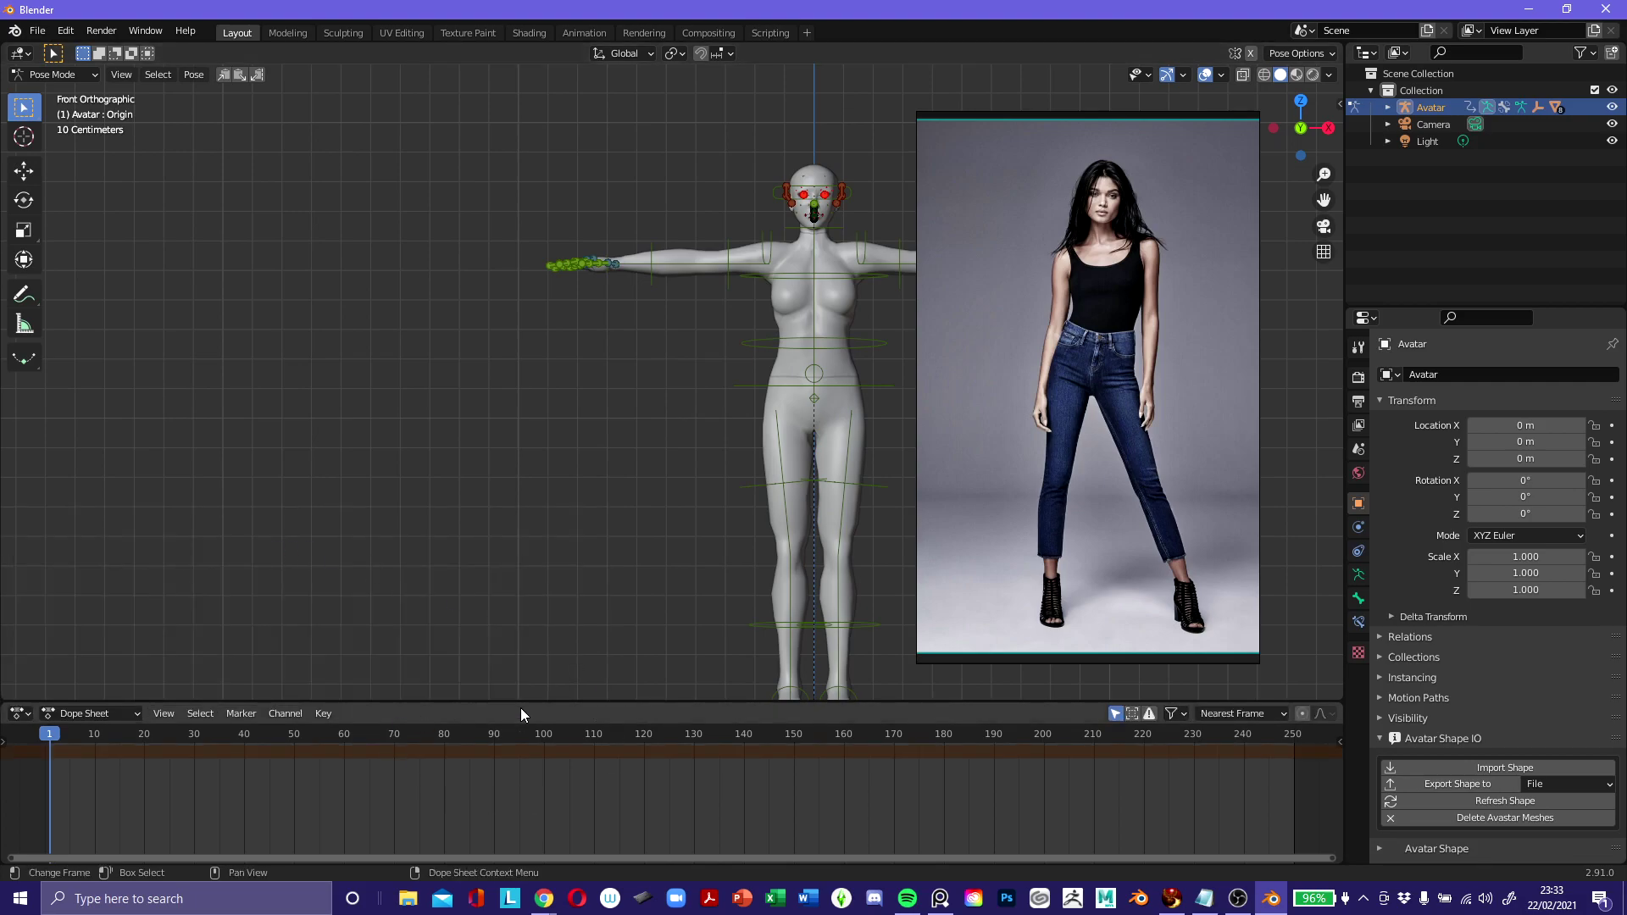
{"action": "left_click_drag", "start_coordinate": [1181, 322], "coordinate": [388, 319]}
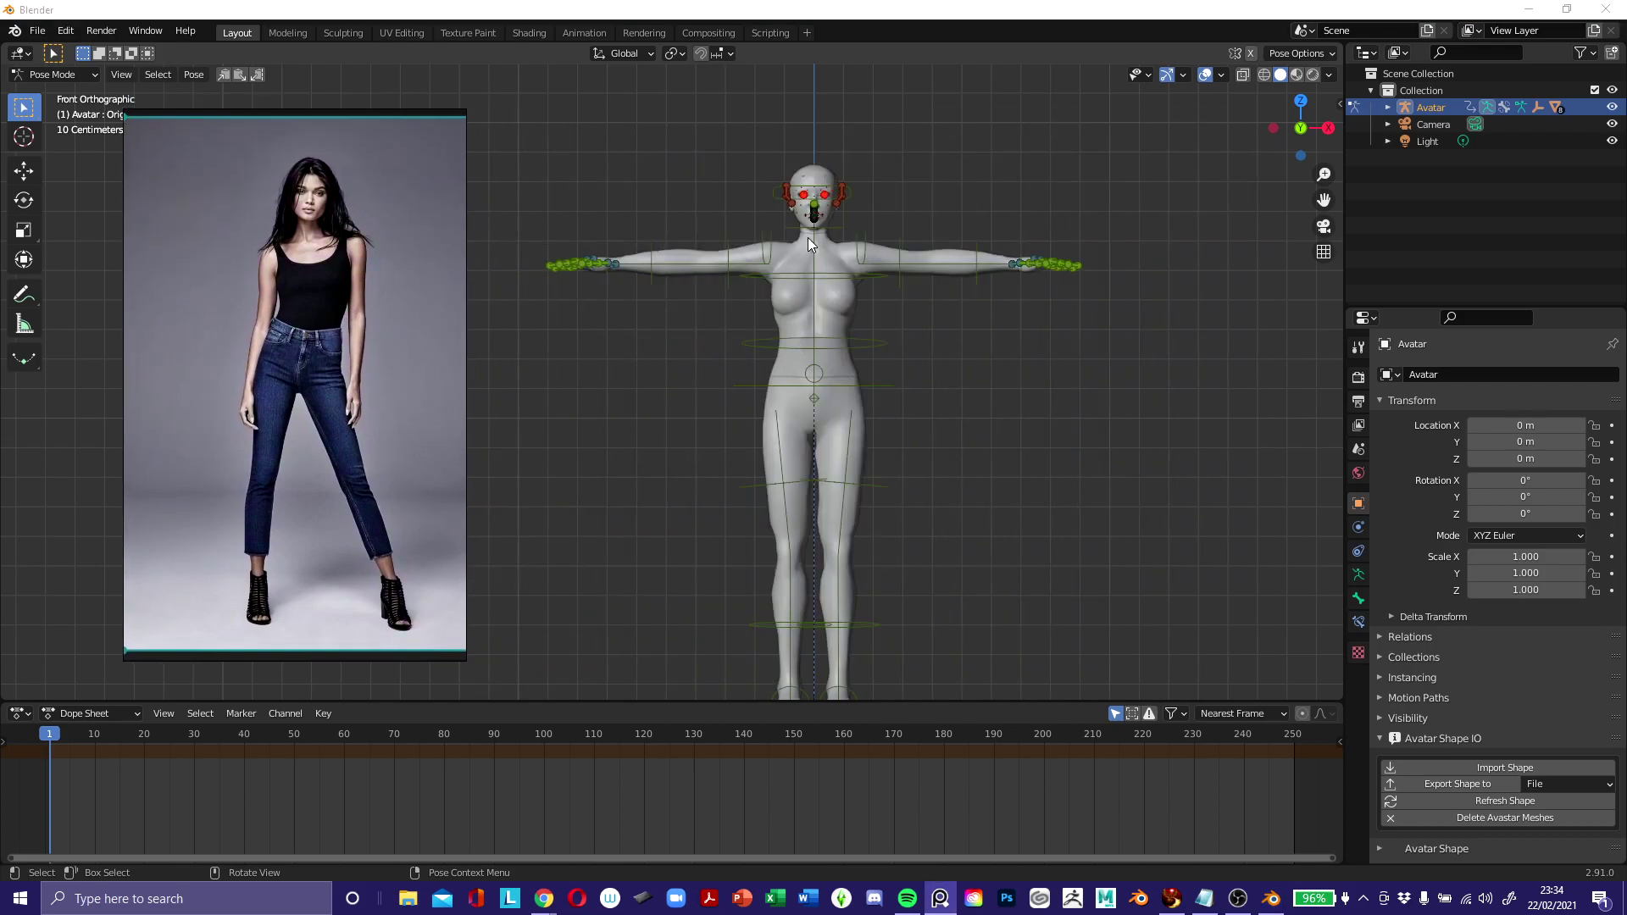
{"action": "left_click", "coordinate": [790, 312]}
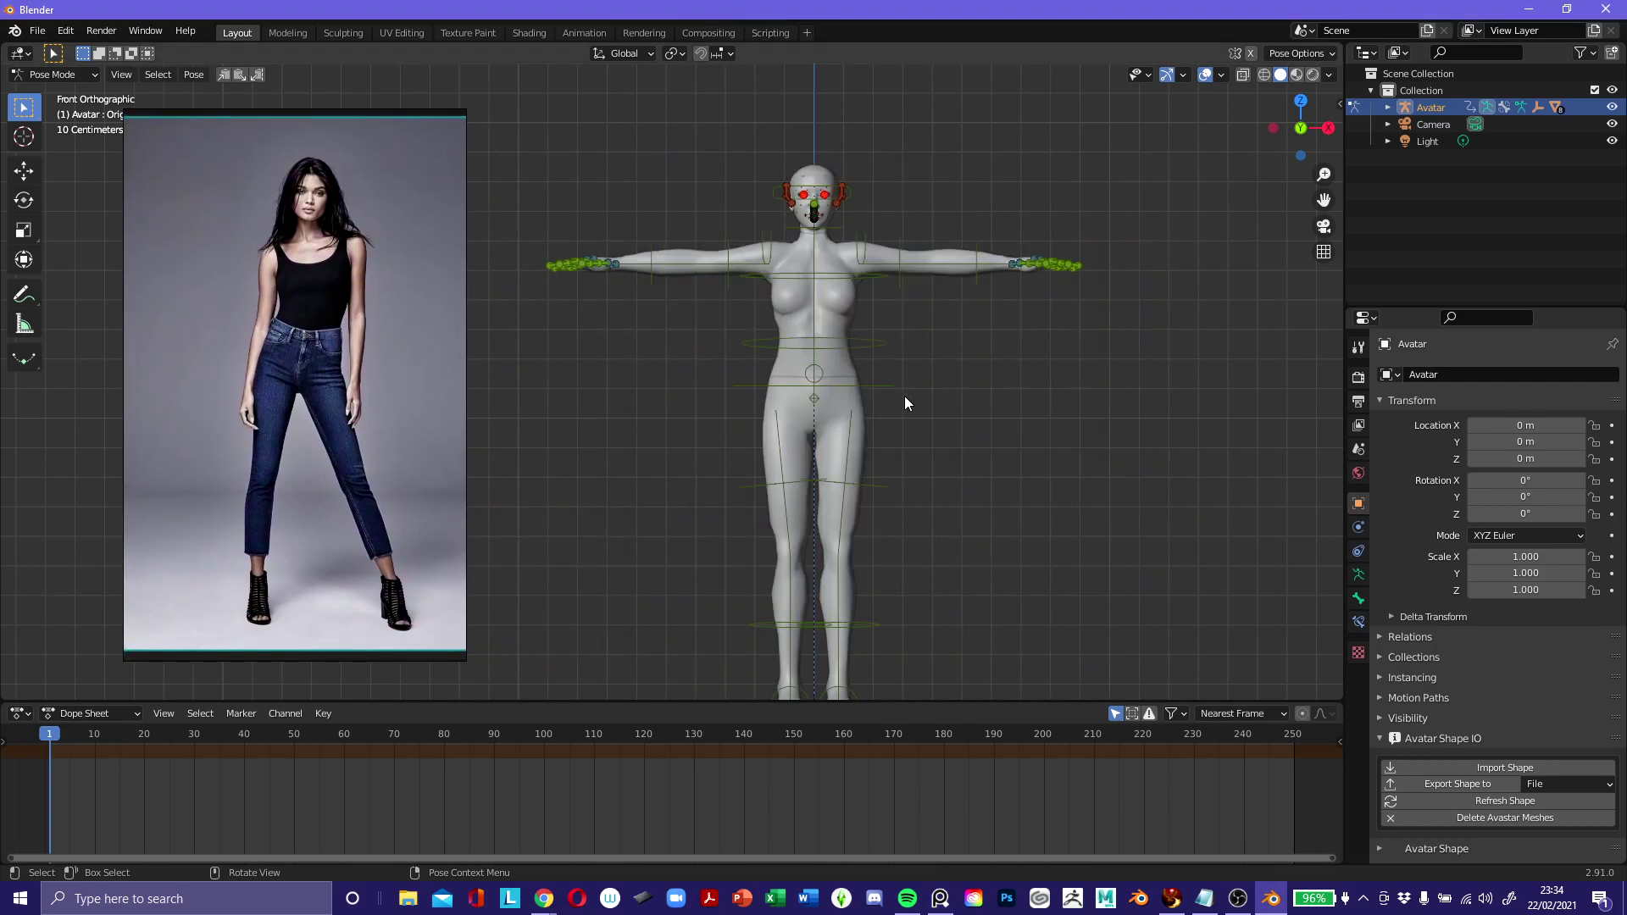
{"action": "key", "text": "a"}
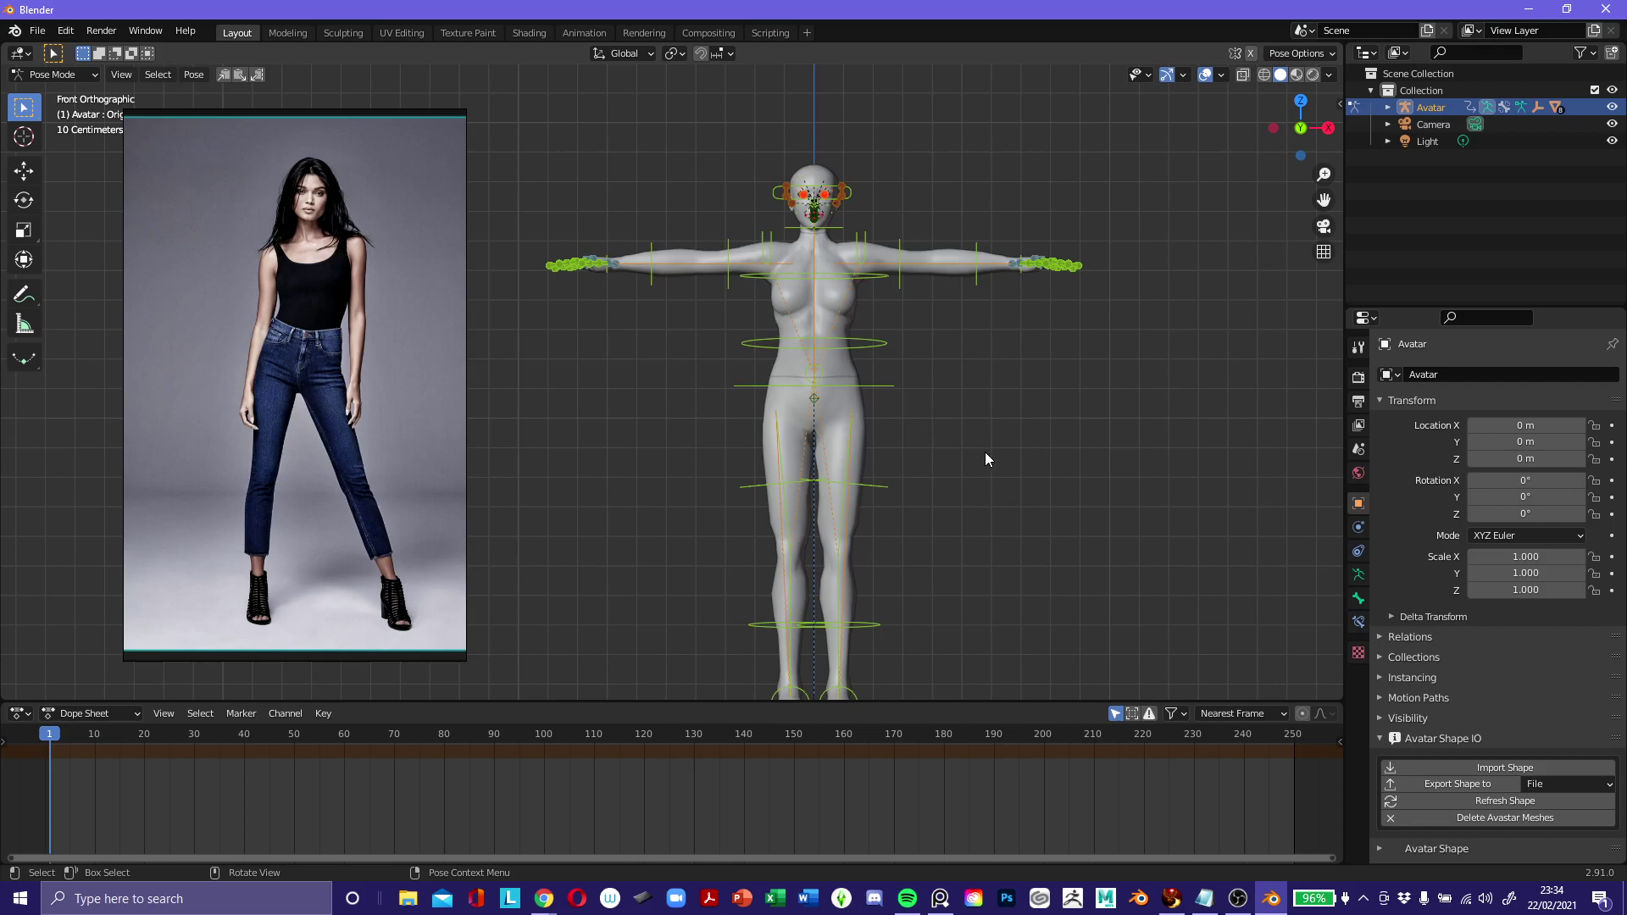
{"action": "left_click", "coordinate": [8, 747]}
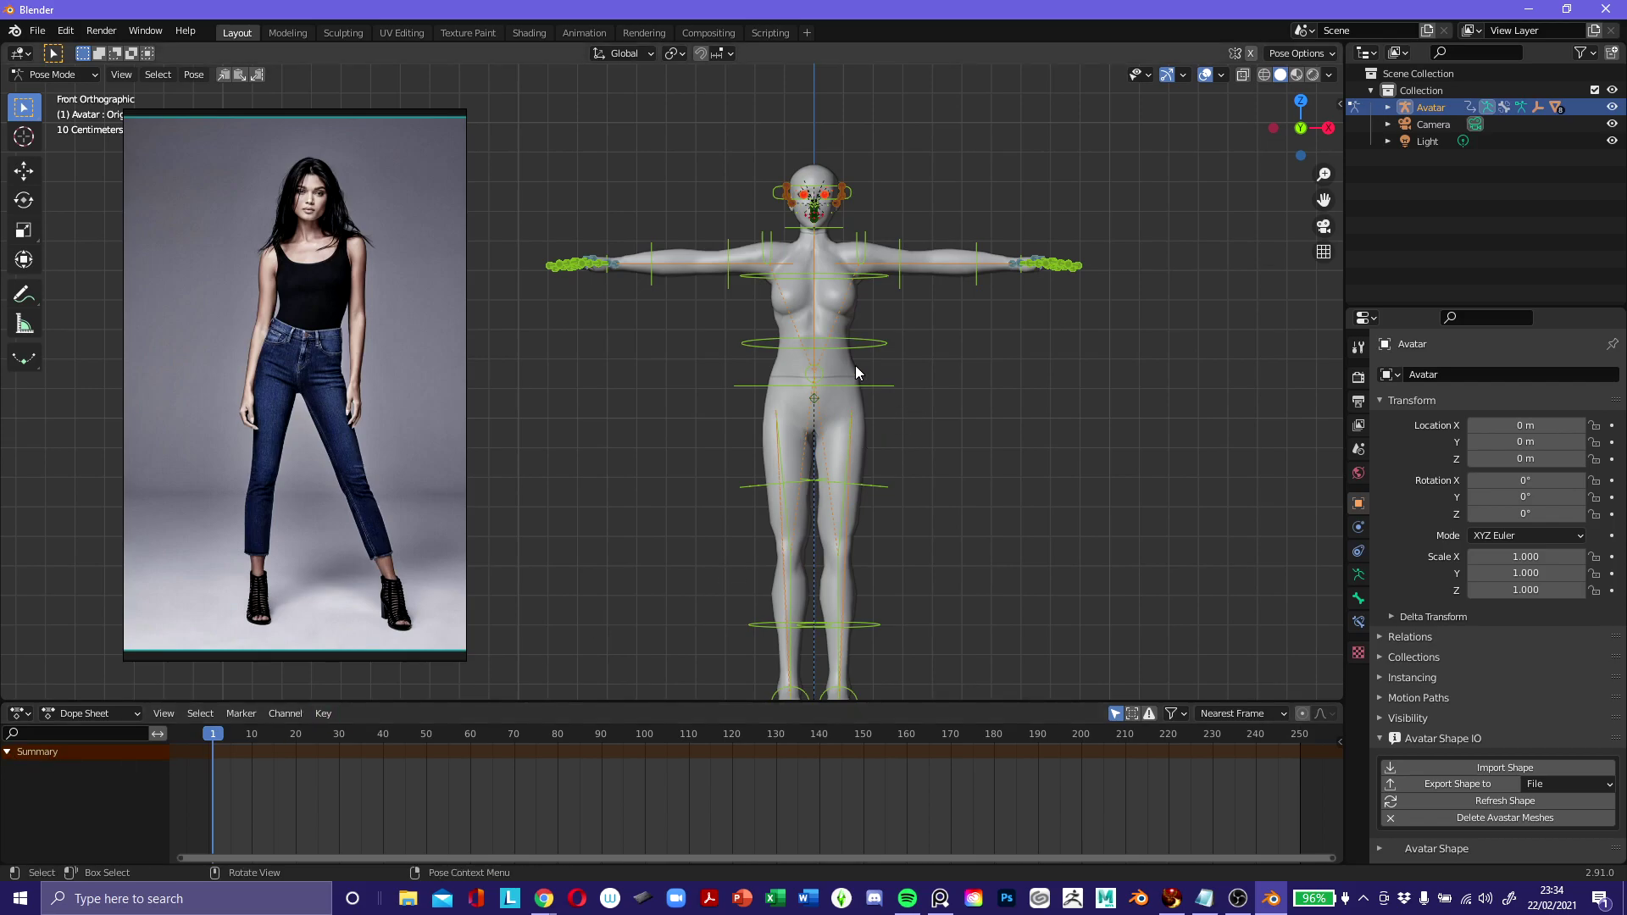
Switch the avatar to Object Mode and return it to Pose Mode.
{"action": "left_click", "coordinate": [89, 75]}
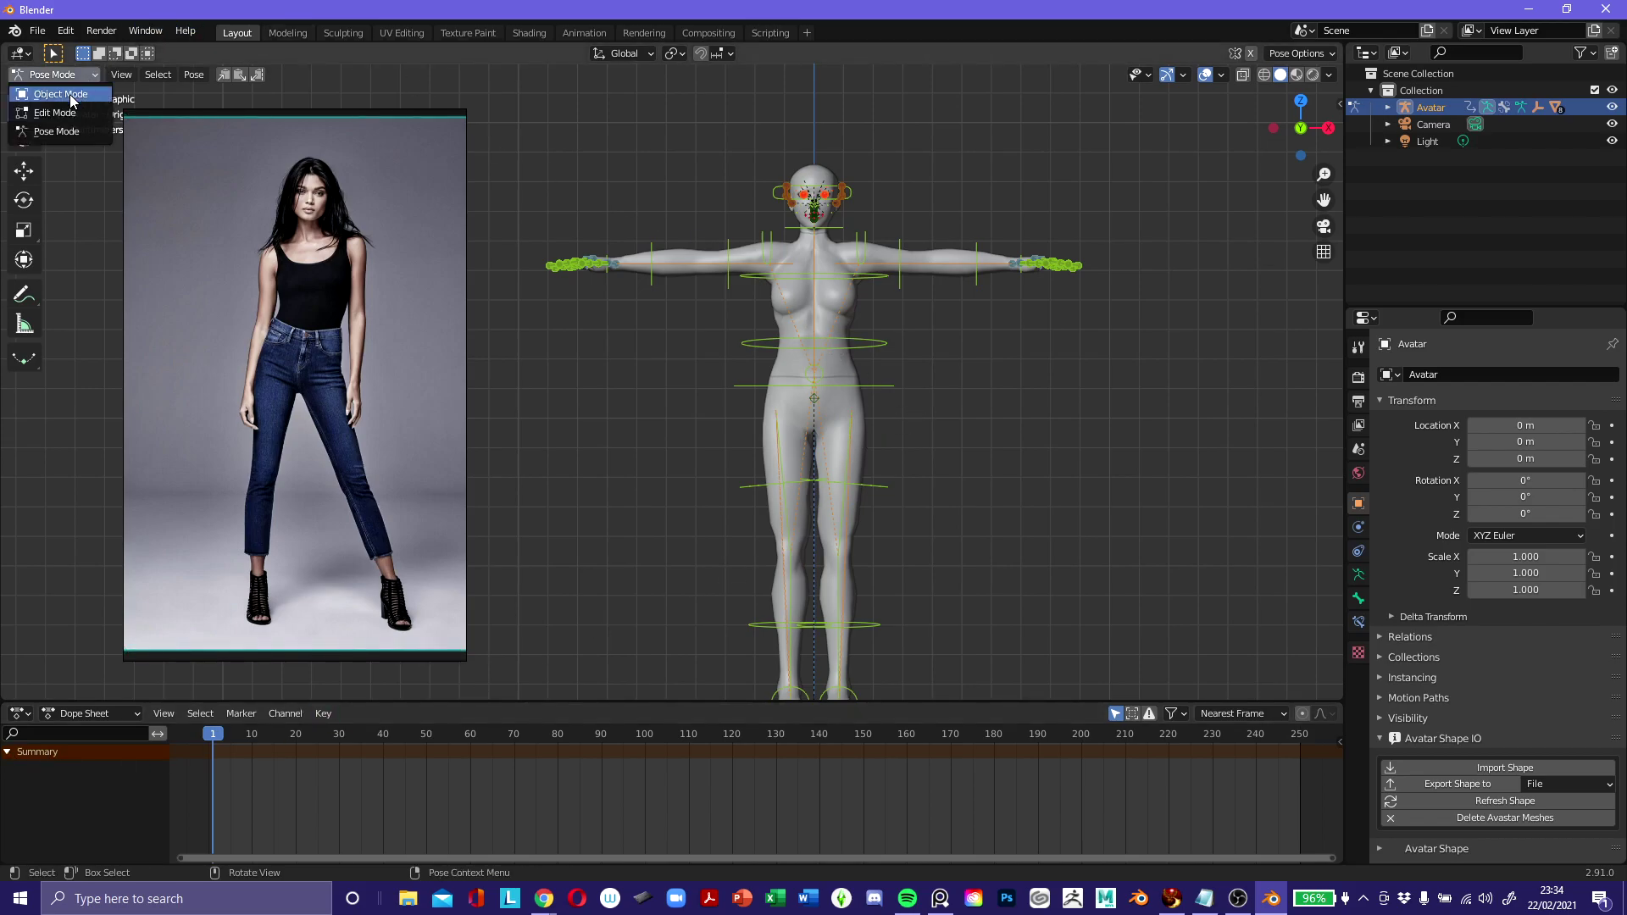
{"action": "left_click", "coordinate": [69, 94]}
{"action": "left_click", "coordinate": [54, 73]}
{"action": "left_click", "coordinate": [49, 133]}
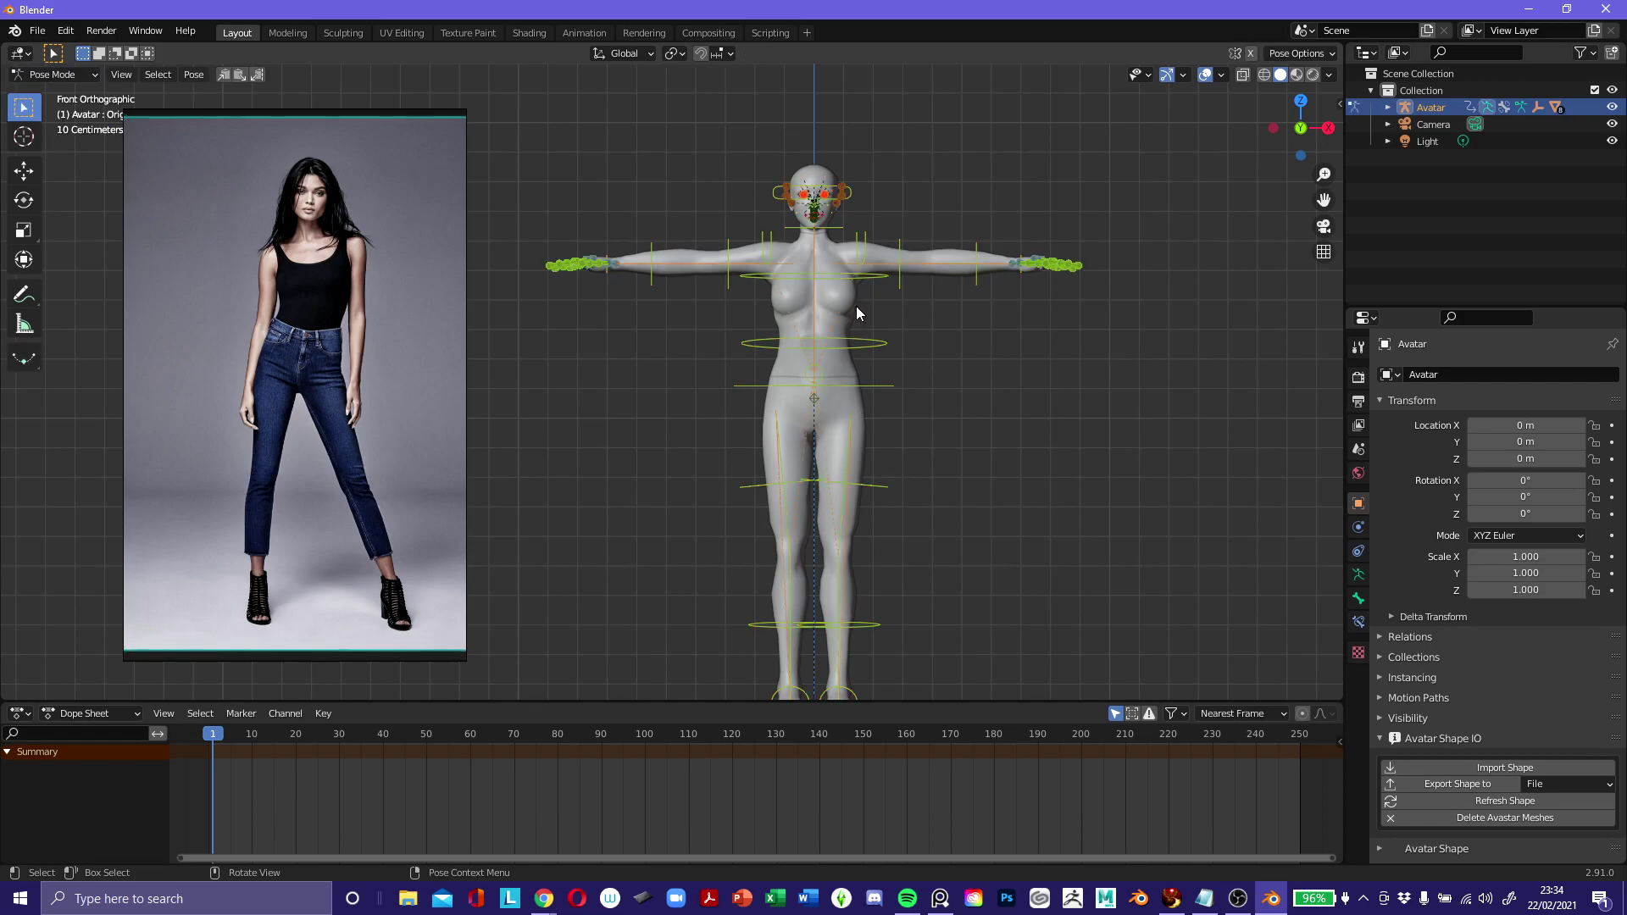
Insert a Location & Rotation keyframe for all selected bones at frame 1 and look through the keyed channels.
{"action": "scroll", "coordinate": [251, 789], "scroll_direction": "down", "scroll_amount": 2}
{"action": "scroll", "coordinate": [251, 789], "scroll_direction": "up", "scroll_amount": 3}
{"action": "scroll", "coordinate": [251, 787], "scroll_direction": "down", "scroll_amount": 1}
{"action": "key", "text": "i"}
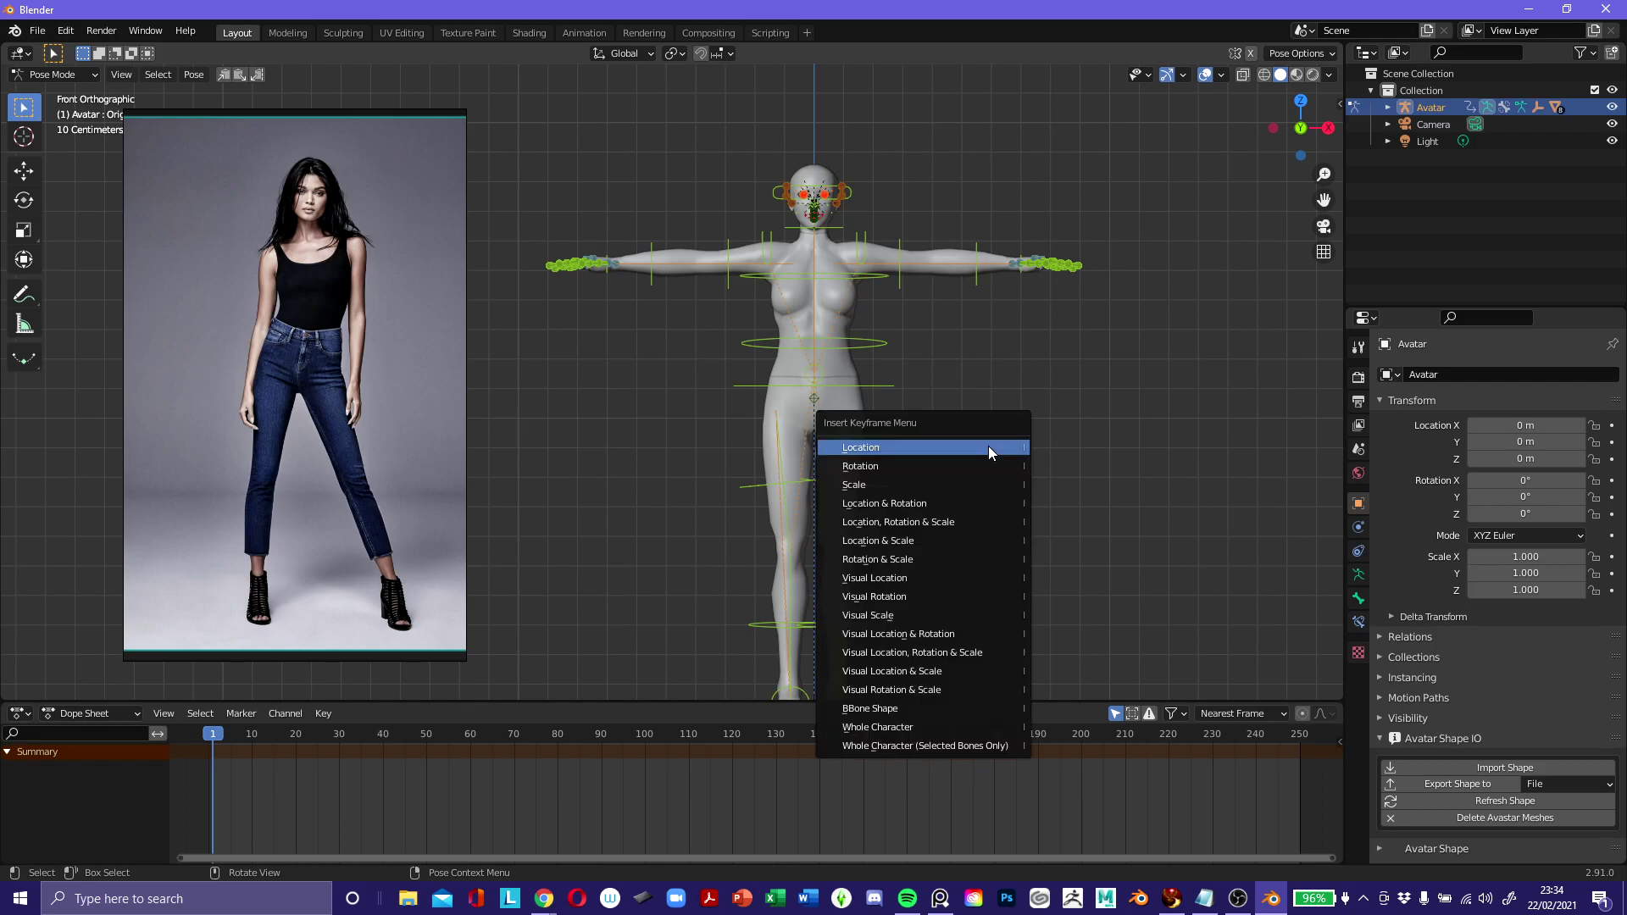
{"action": "left_click", "coordinate": [942, 506]}
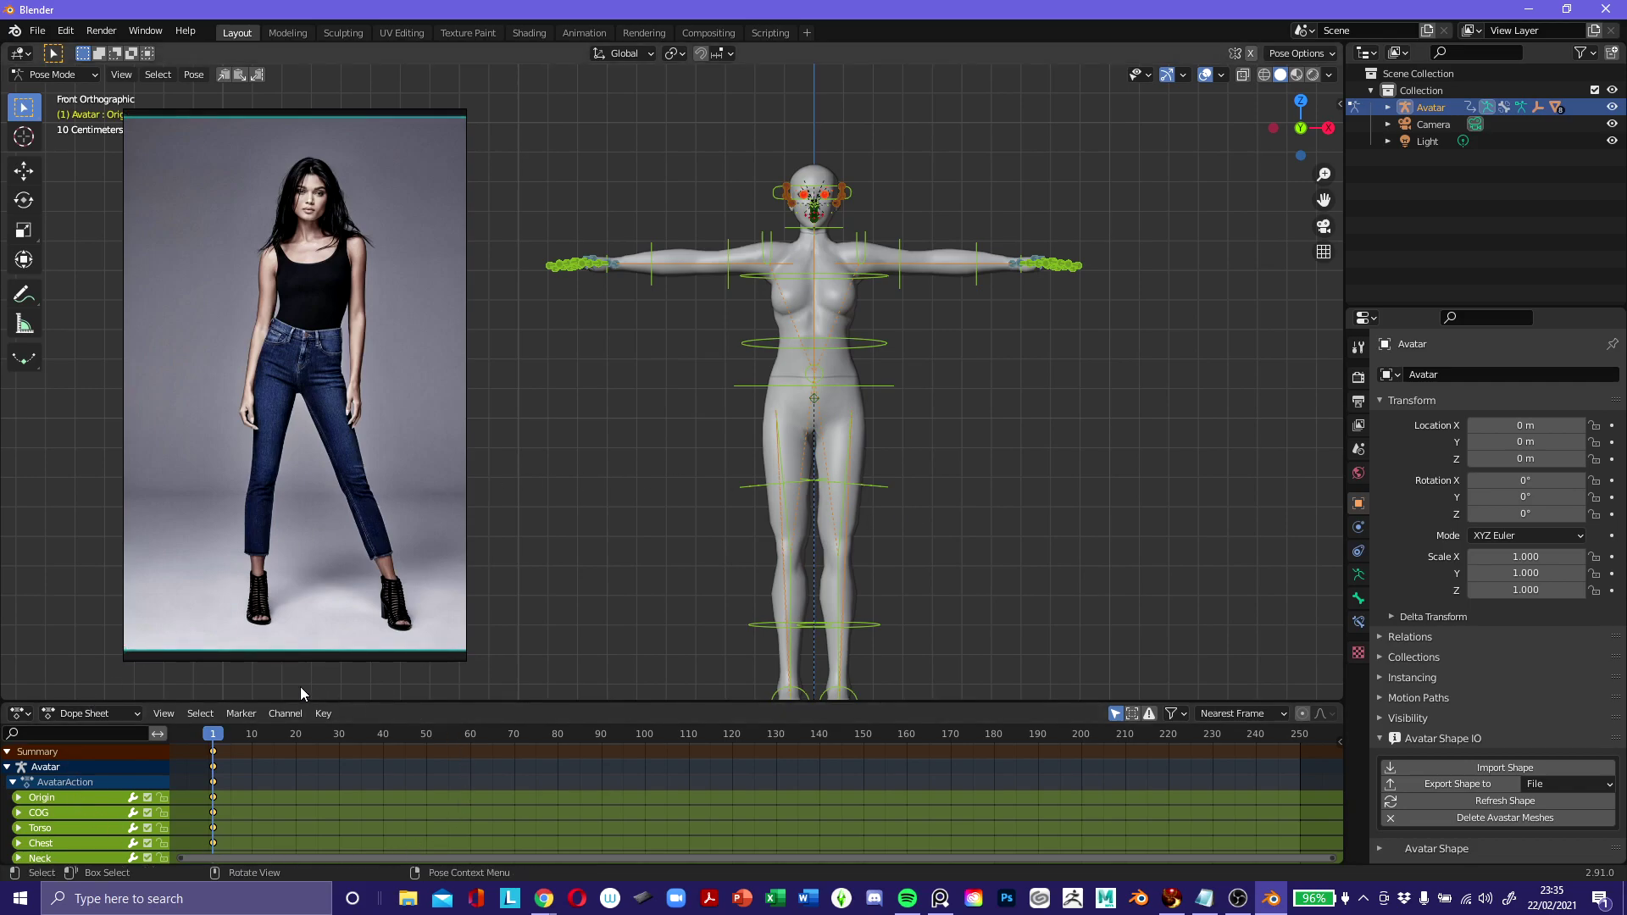
{"action": "scroll", "coordinate": [109, 786], "scroll_direction": "down", "scroll_amount": 10}
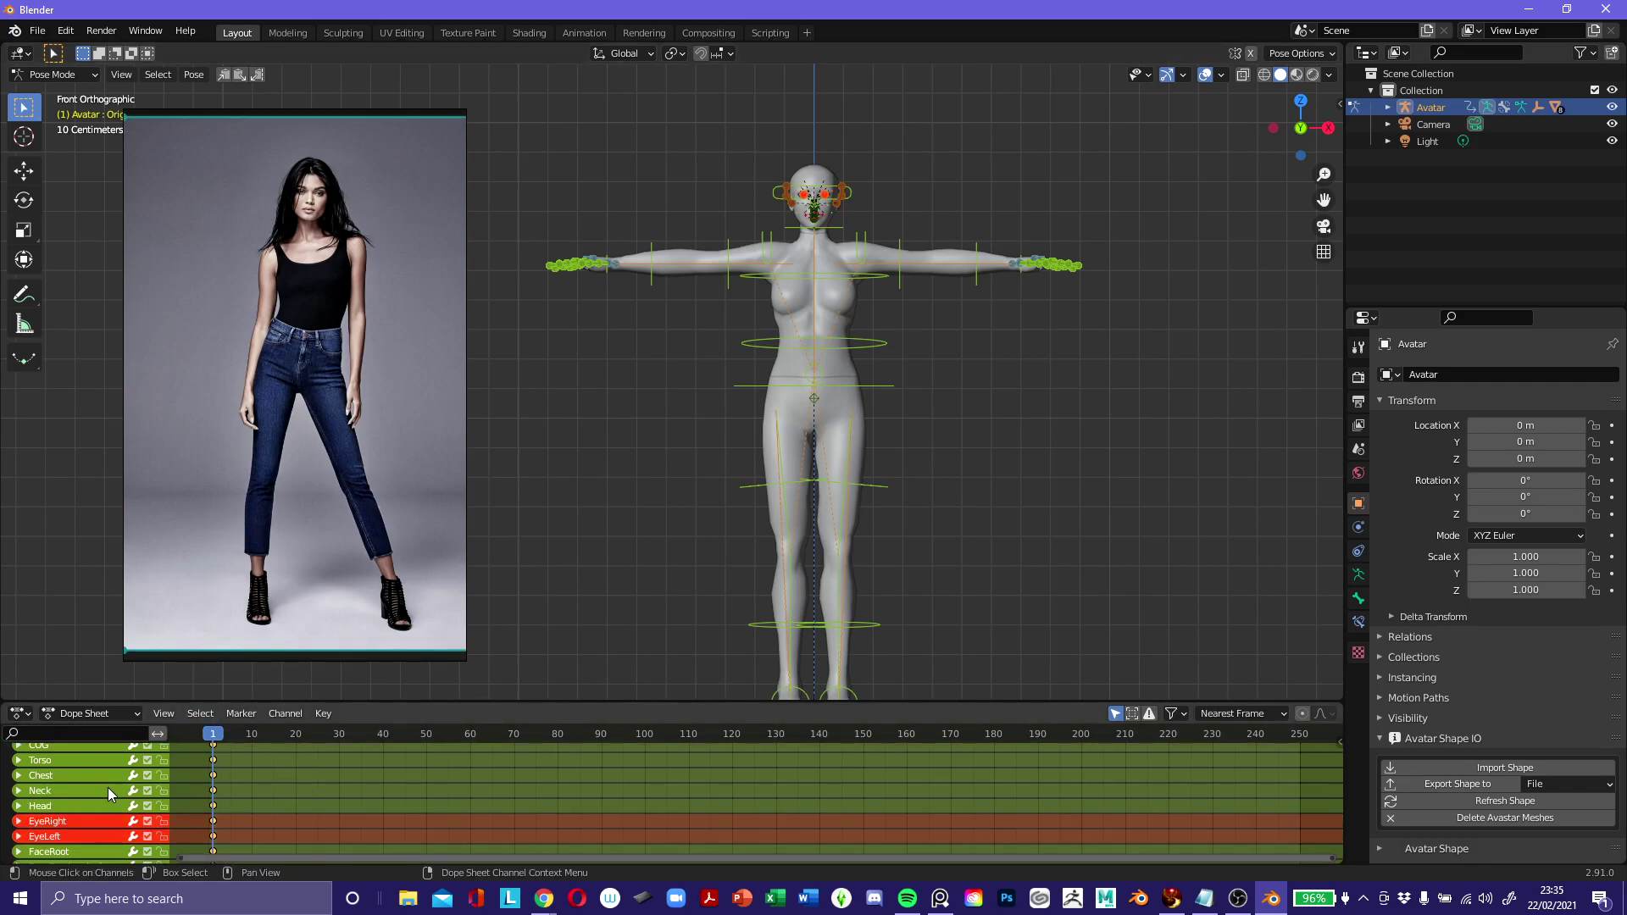
Look through the keyed bone channels in the Dope Sheet and disable the Origin channel.
{"action": "scroll", "coordinate": [109, 786], "scroll_direction": "down", "scroll_amount": 2}
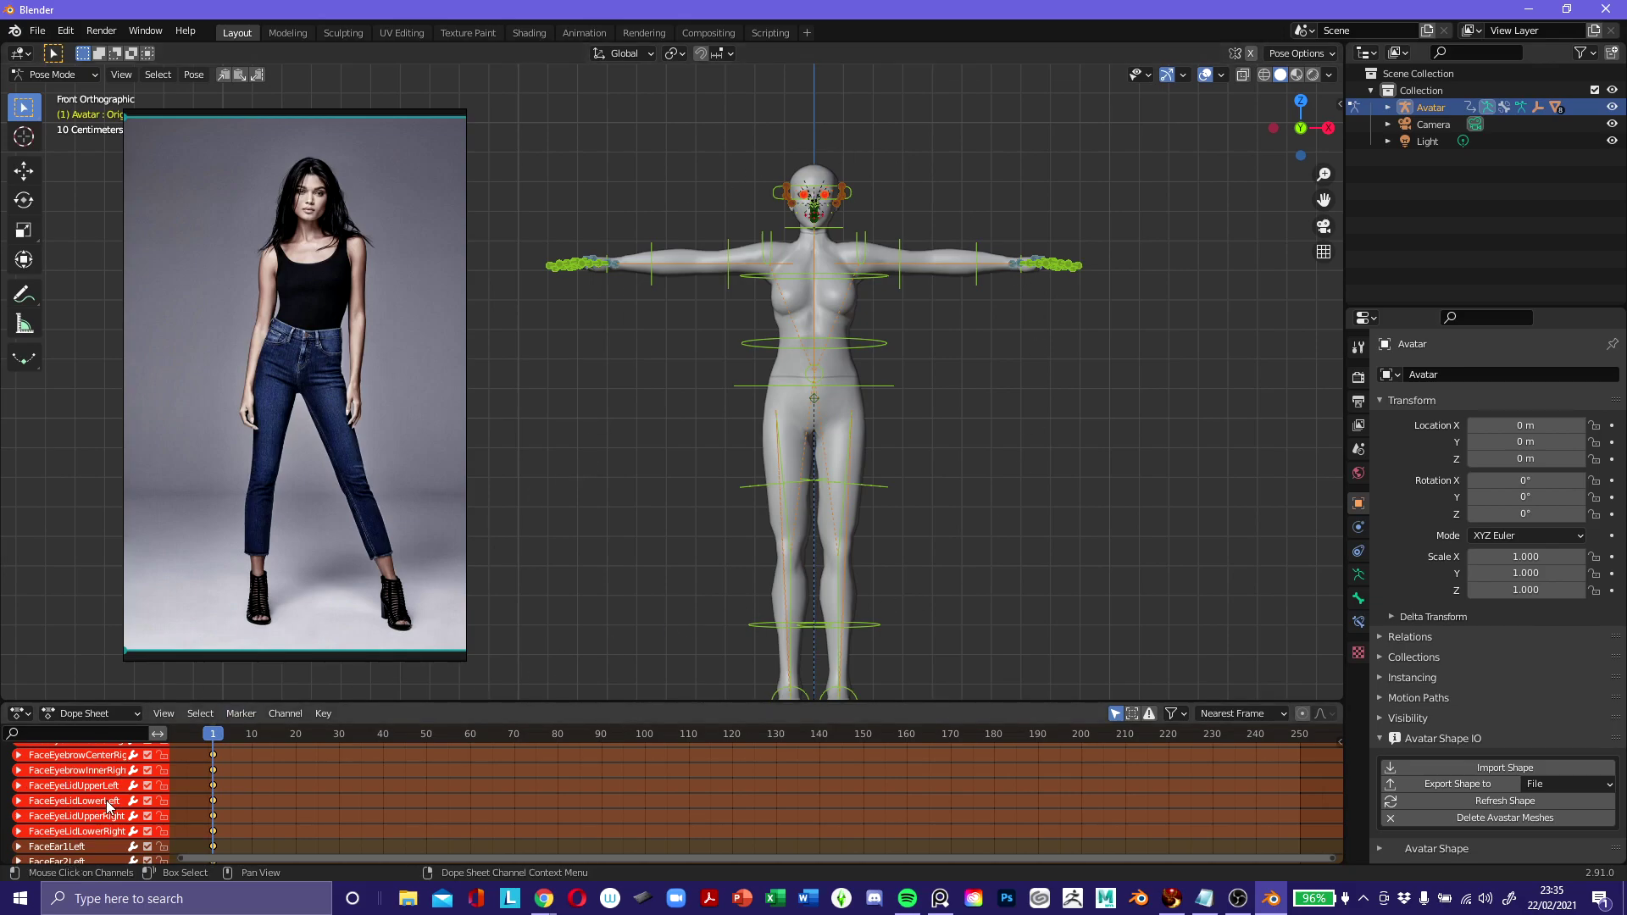
{"action": "scroll", "coordinate": [106, 797], "scroll_direction": "down", "scroll_amount": 3}
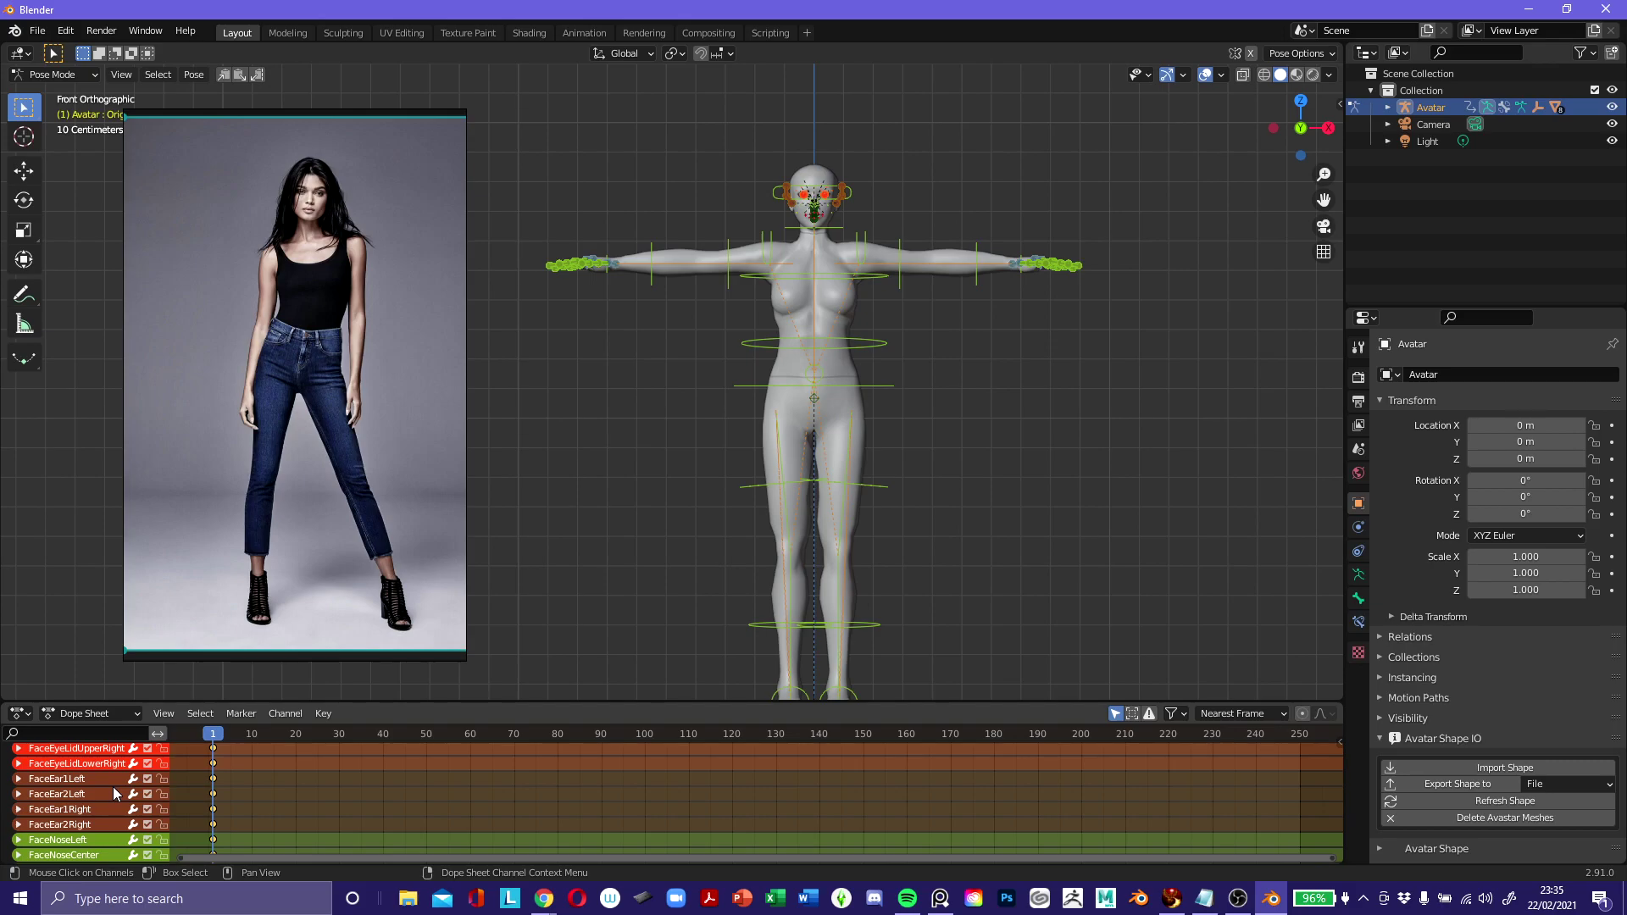
{"action": "scroll", "coordinate": [80, 785], "scroll_direction": "up", "scroll_amount": 10}
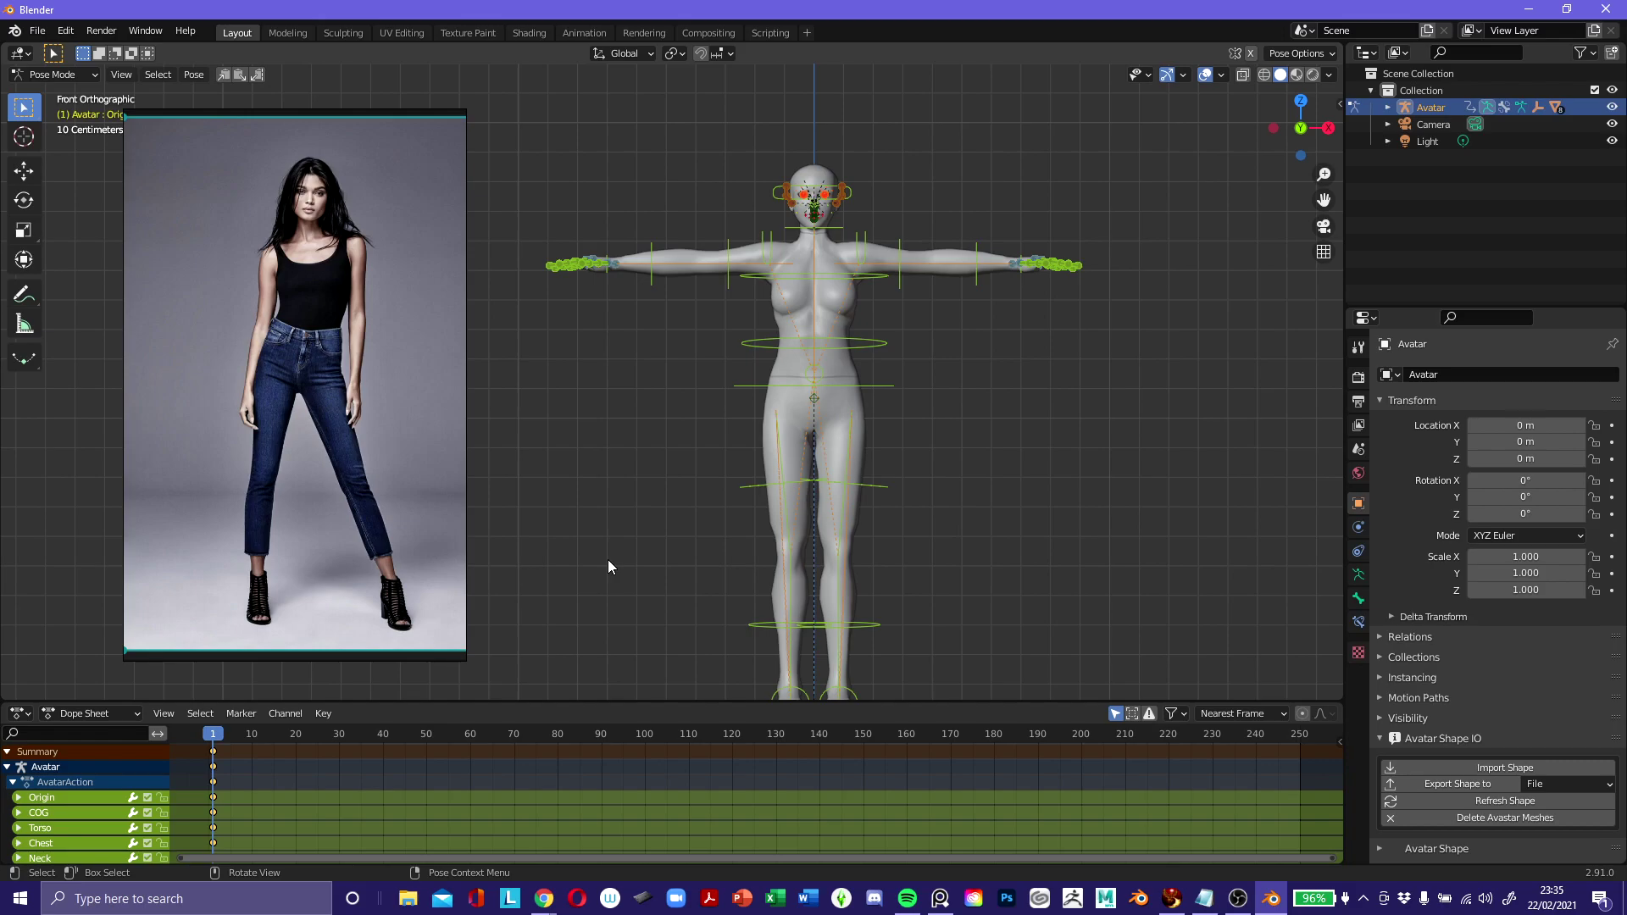
{"action": "left_click", "coordinate": [148, 798]}
Disable the face bone channels for the eyebrows, eyelids, ears, nose and cheeks in the Dope Sheet.
{"action": "scroll", "coordinate": [63, 829], "scroll_direction": "down", "scroll_amount": 2}
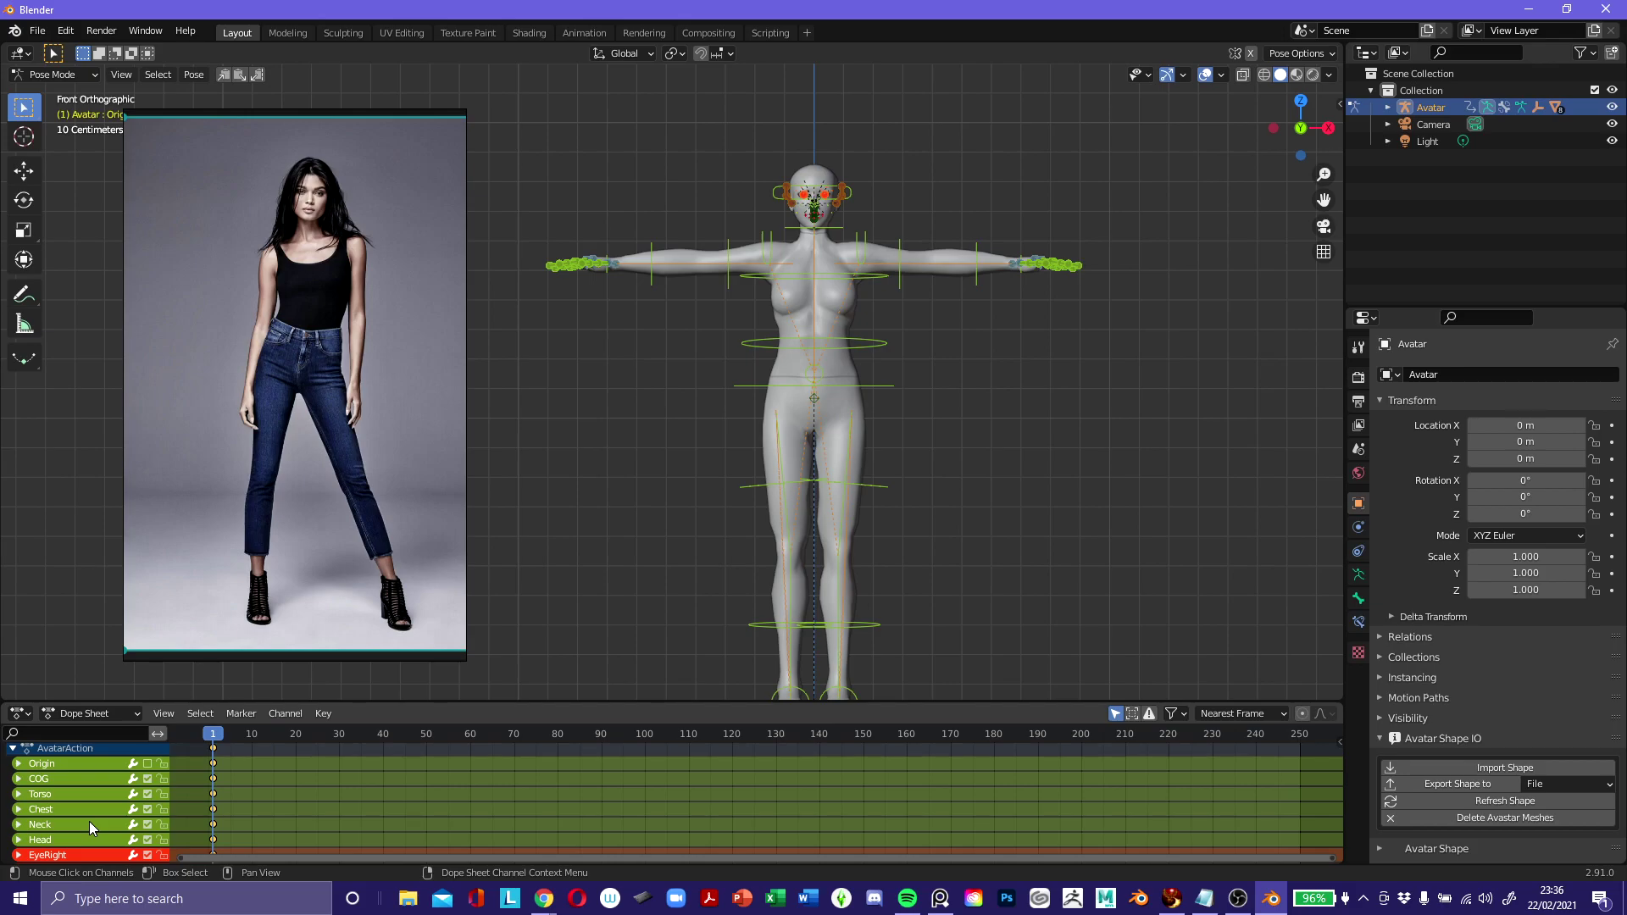
{"action": "scroll", "coordinate": [89, 826], "scroll_direction": "down", "scroll_amount": 1}
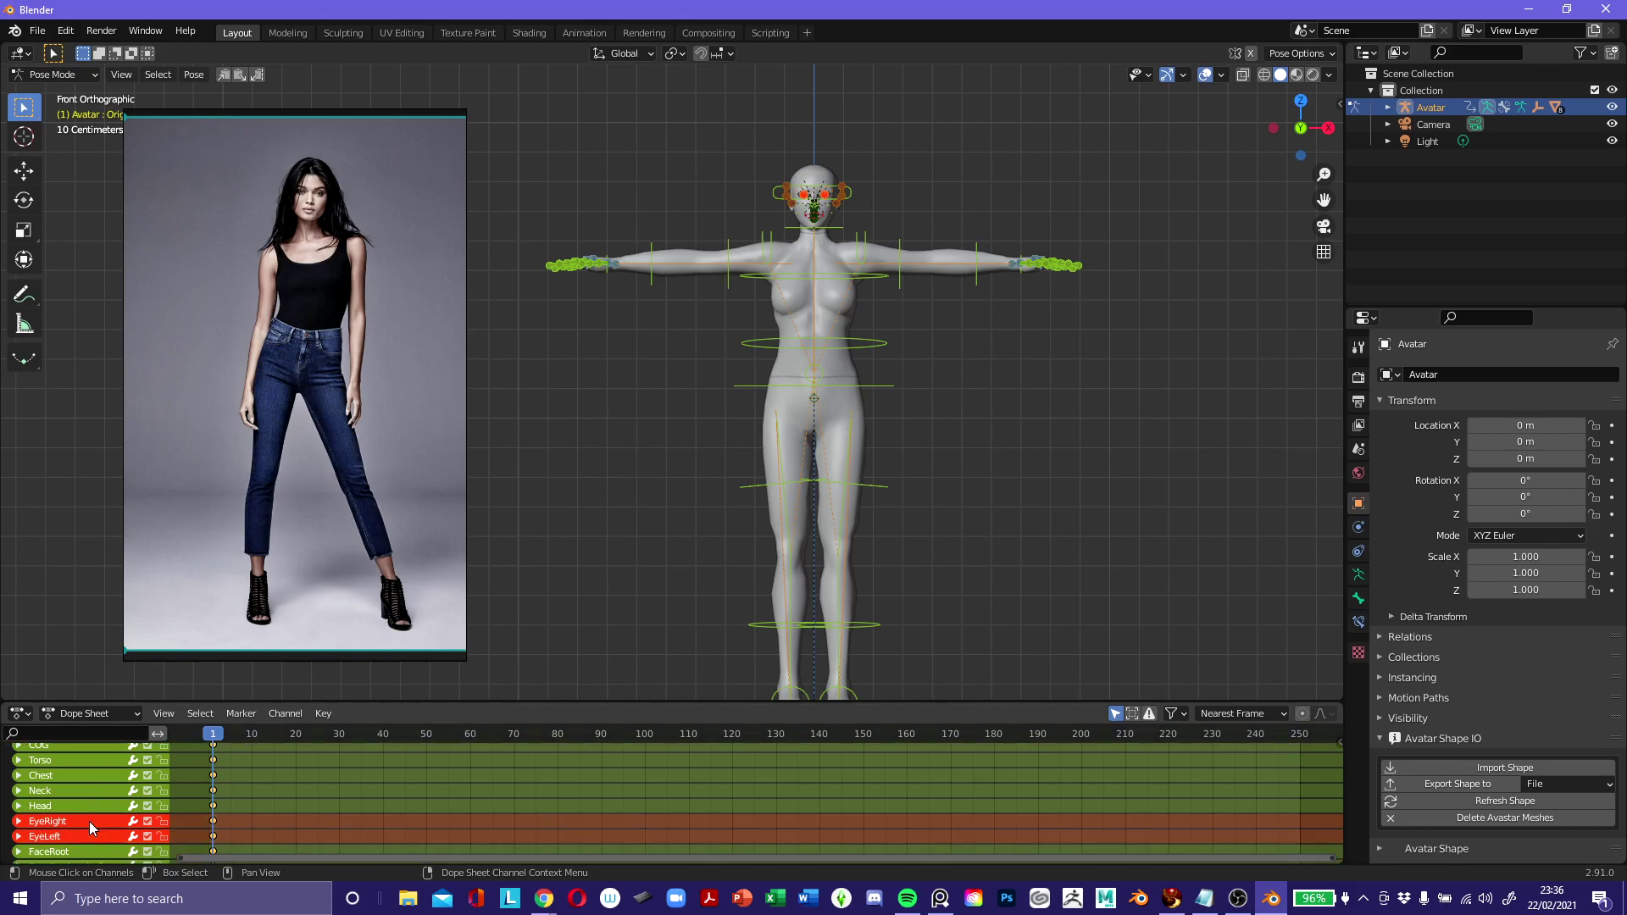
{"action": "scroll", "coordinate": [105, 810], "scroll_direction": "down", "scroll_amount": 3}
{"action": "scroll", "coordinate": [148, 792], "scroll_direction": "down", "scroll_amount": 1}
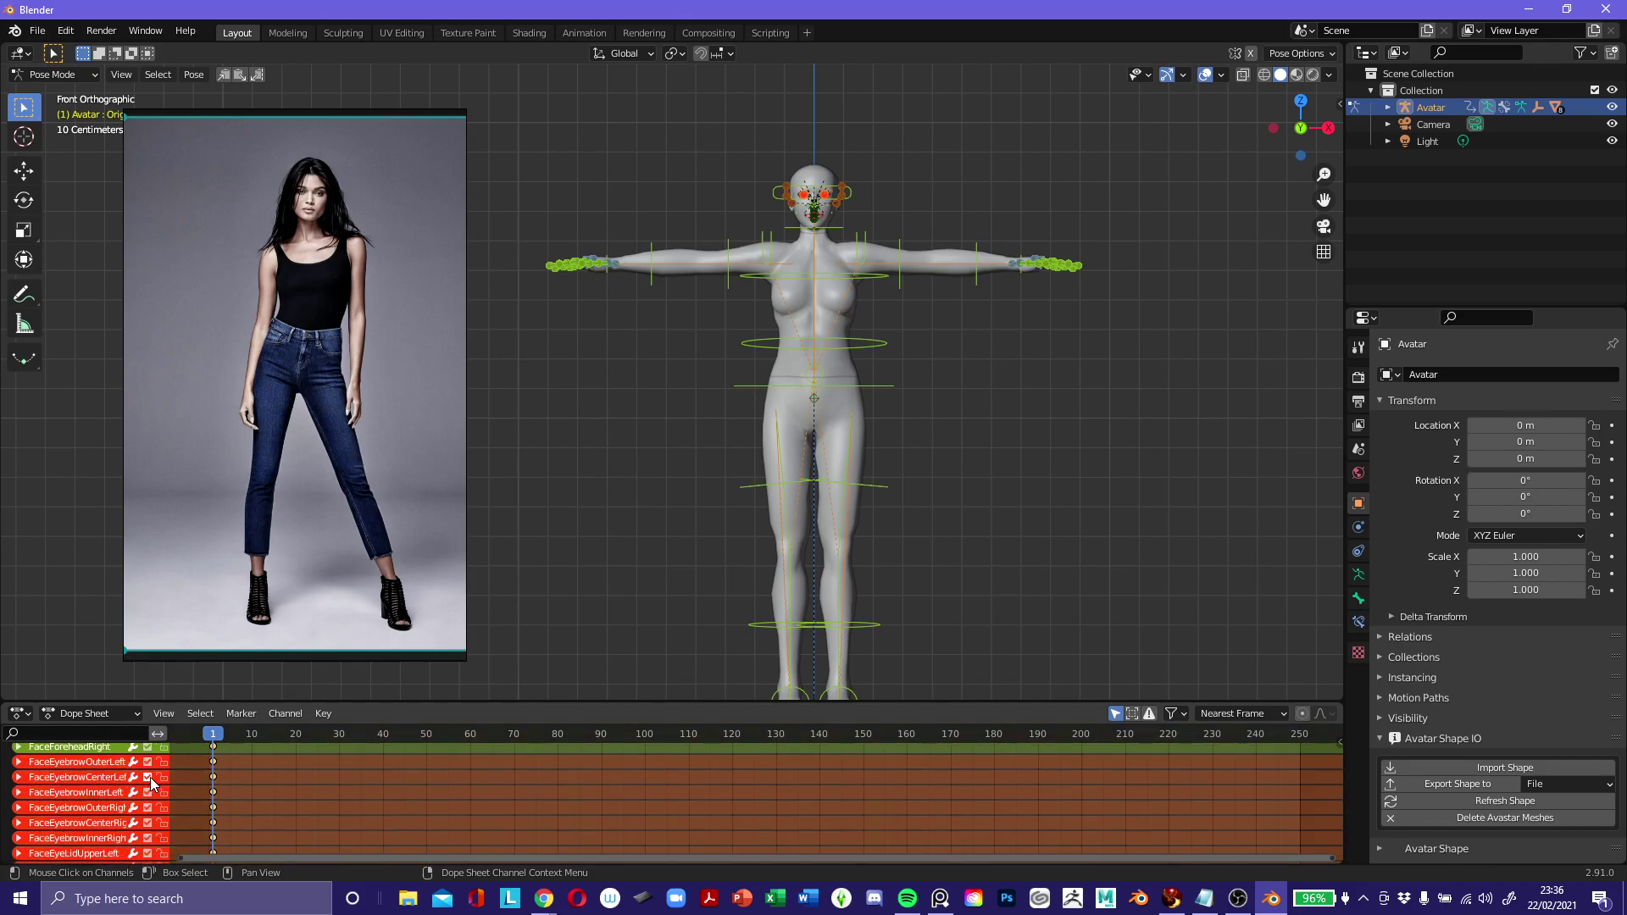
{"action": "scroll", "coordinate": [144, 839], "scroll_direction": "down", "scroll_amount": 2}
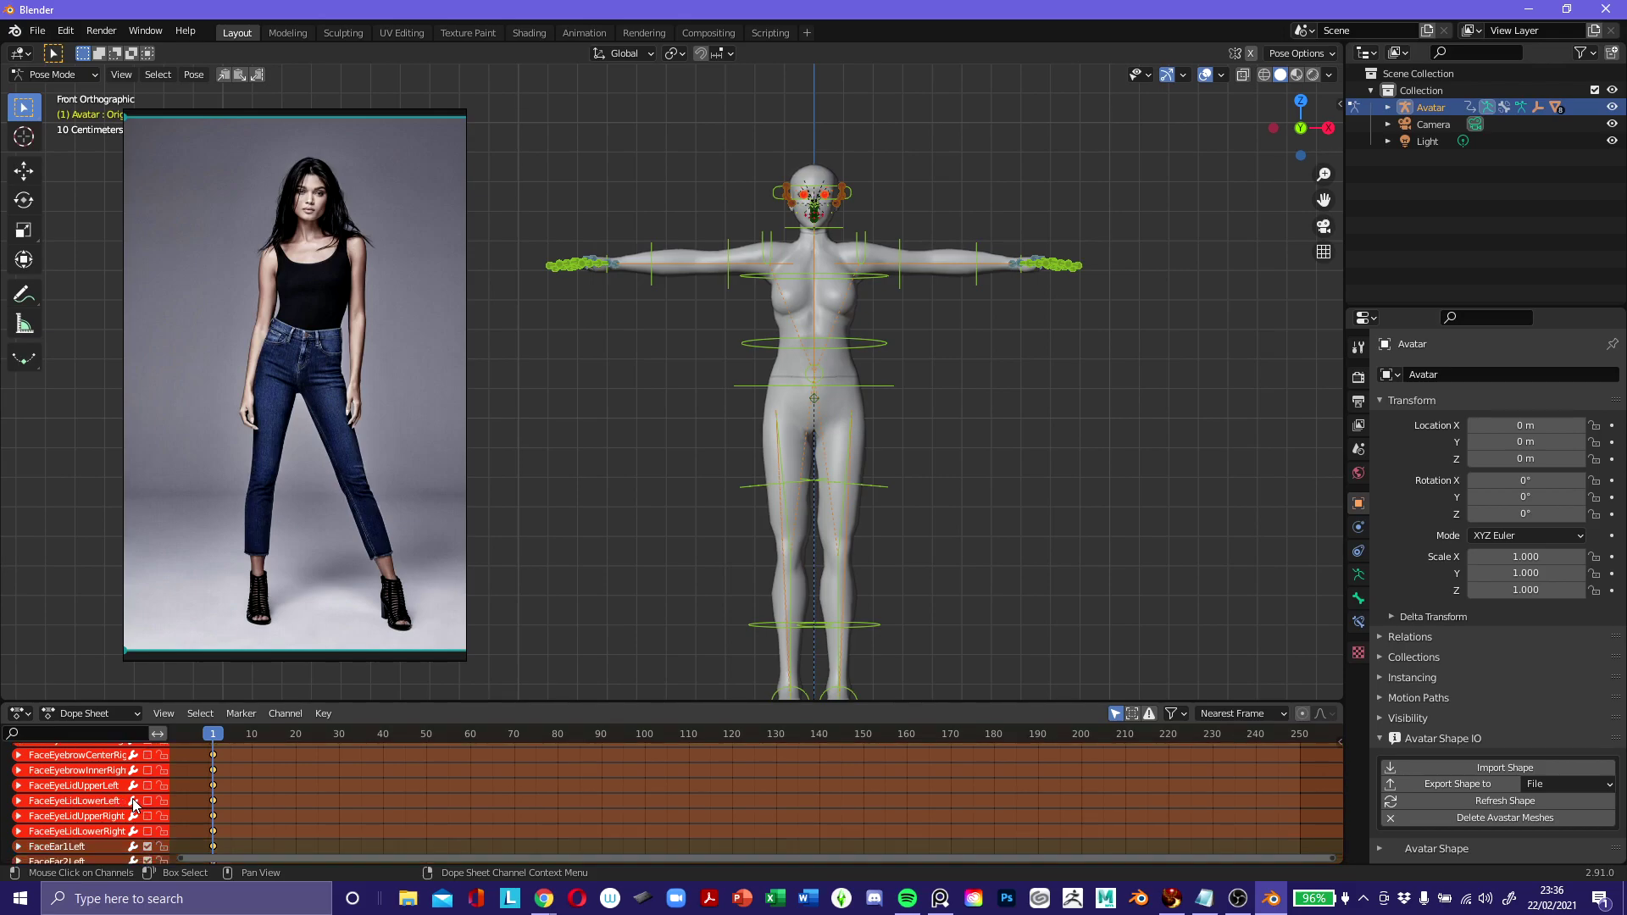
{"action": "scroll", "coordinate": [149, 826], "scroll_direction": "down", "scroll_amount": 1}
{"action": "scroll", "coordinate": [150, 829], "scroll_direction": "down", "scroll_amount": 4}
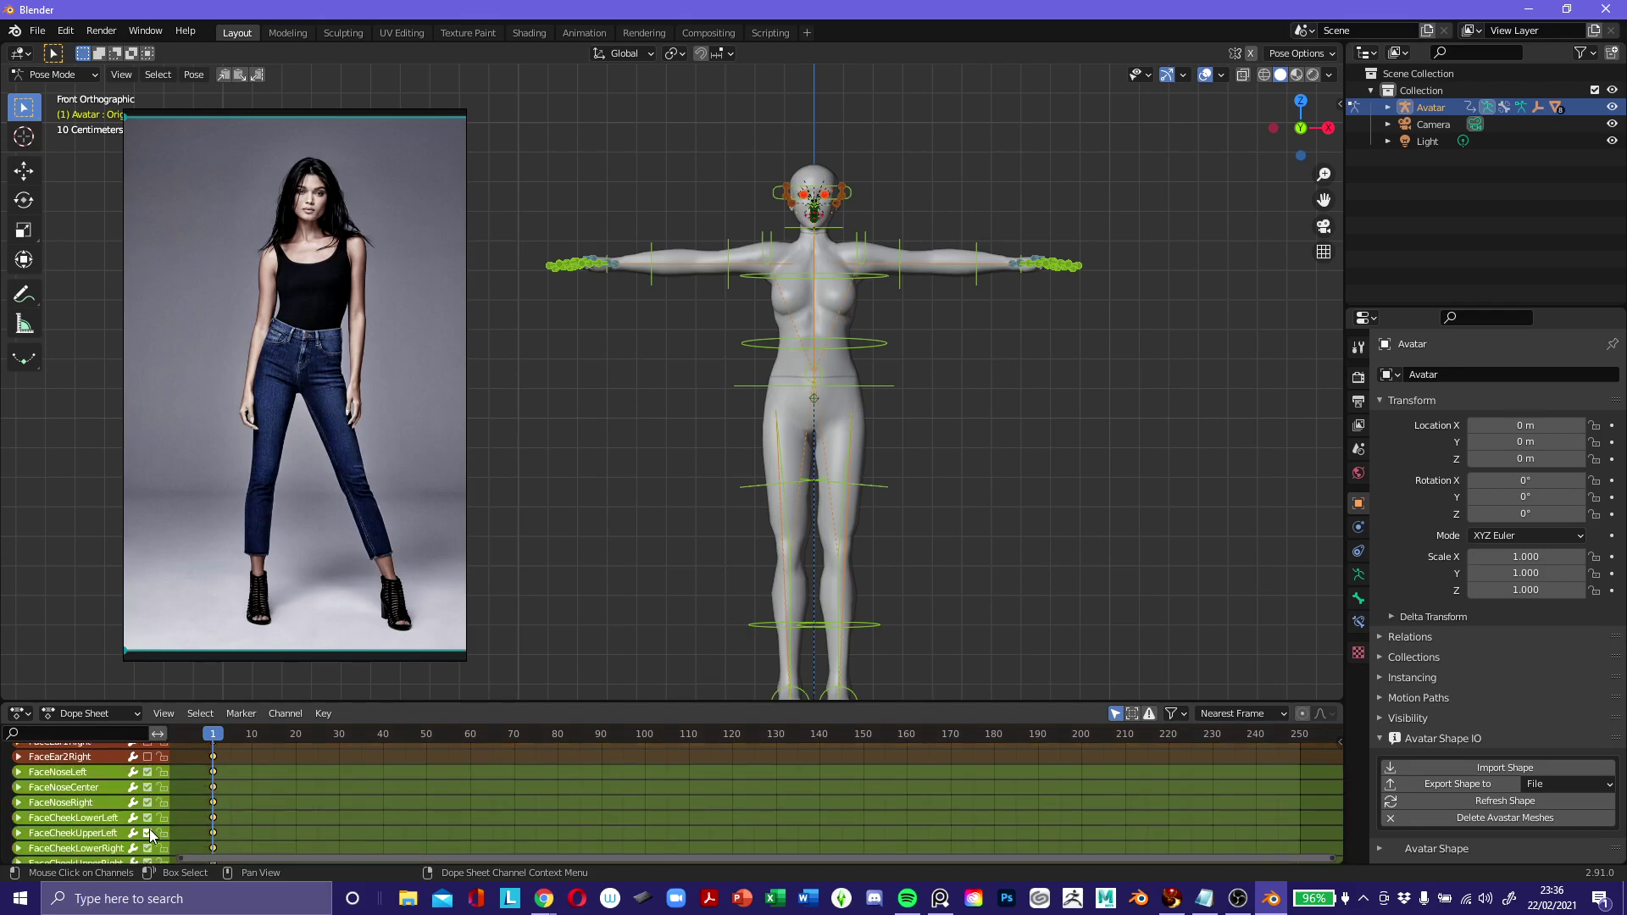
{"action": "scroll", "coordinate": [149, 813], "scroll_direction": "down", "scroll_amount": 2}
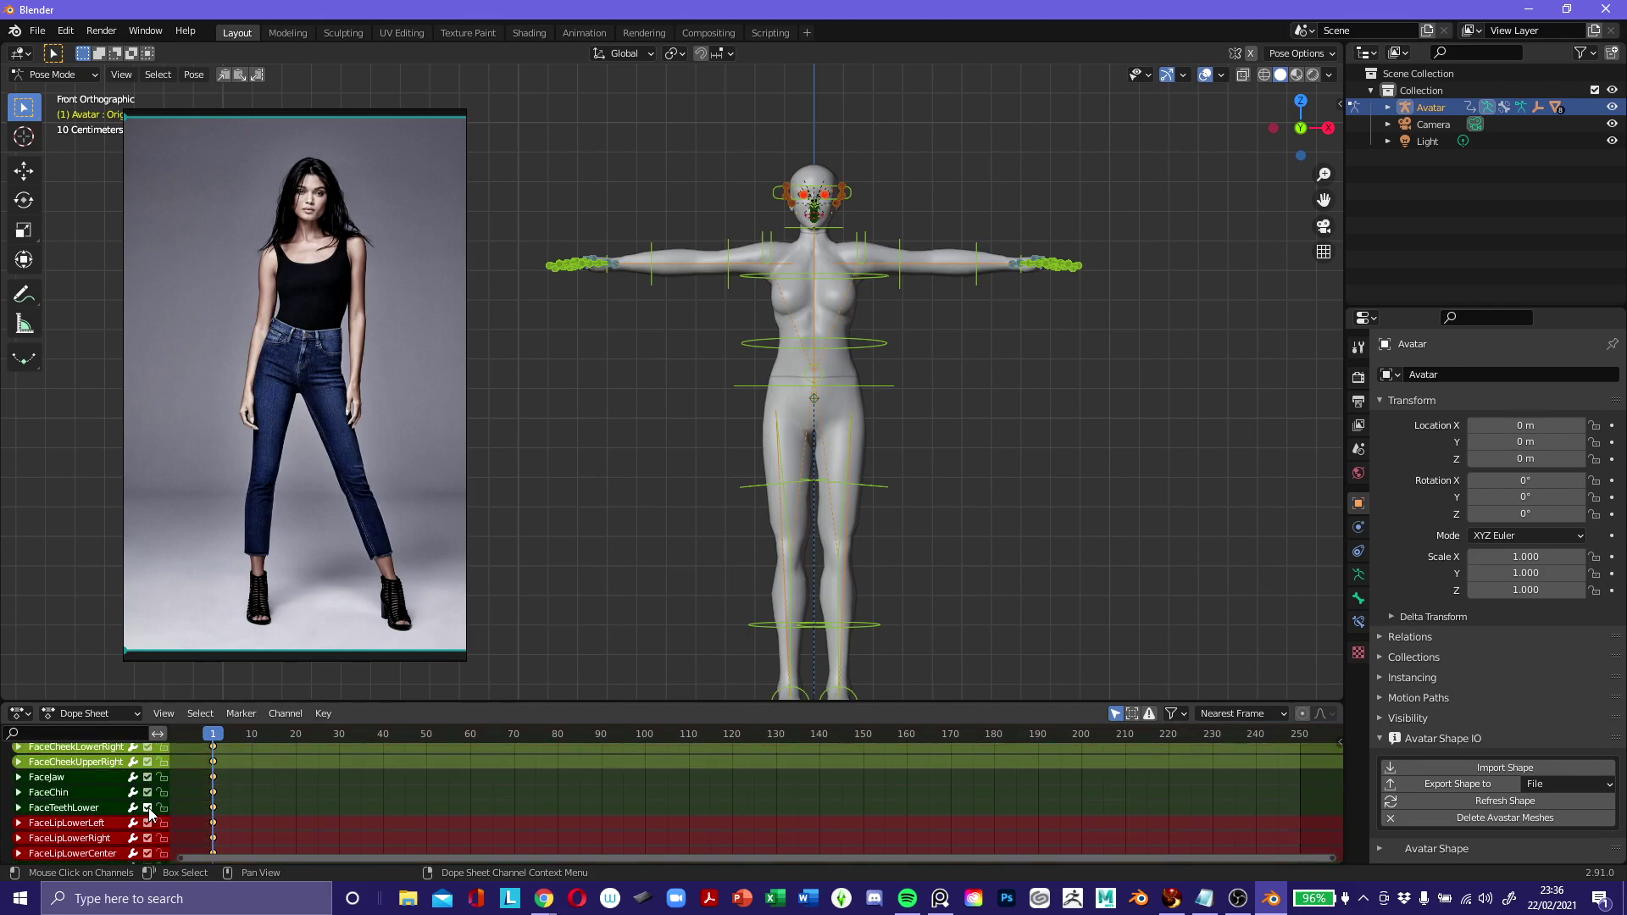
Disable the remaining face channels from FaceJaw through the teeth, lips and tongue to FaceNoseBridge, keeping the hand and leg channels enabled.
{"action": "left_click_drag", "start_coordinate": [146, 780], "coordinate": [141, 826]}
{"action": "scroll", "coordinate": [145, 807], "scroll_direction": "down", "scroll_amount": 2}
{"action": "scroll", "coordinate": [135, 811], "scroll_direction": "down", "scroll_amount": 4}
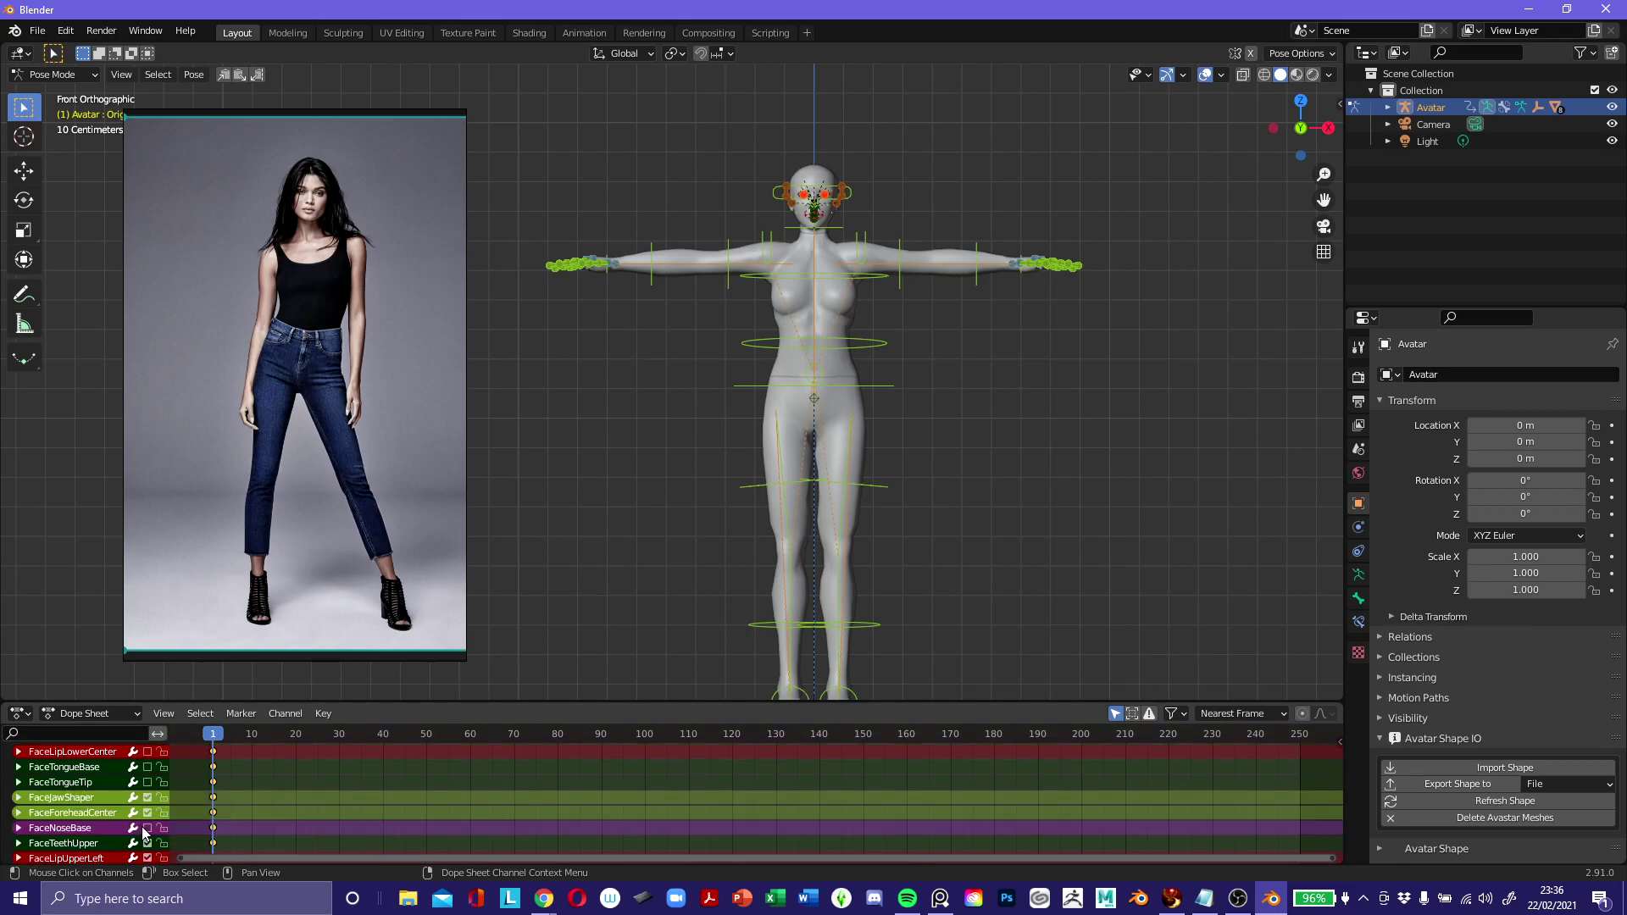
{"action": "scroll", "coordinate": [140, 811], "scroll_direction": "down", "scroll_amount": 4}
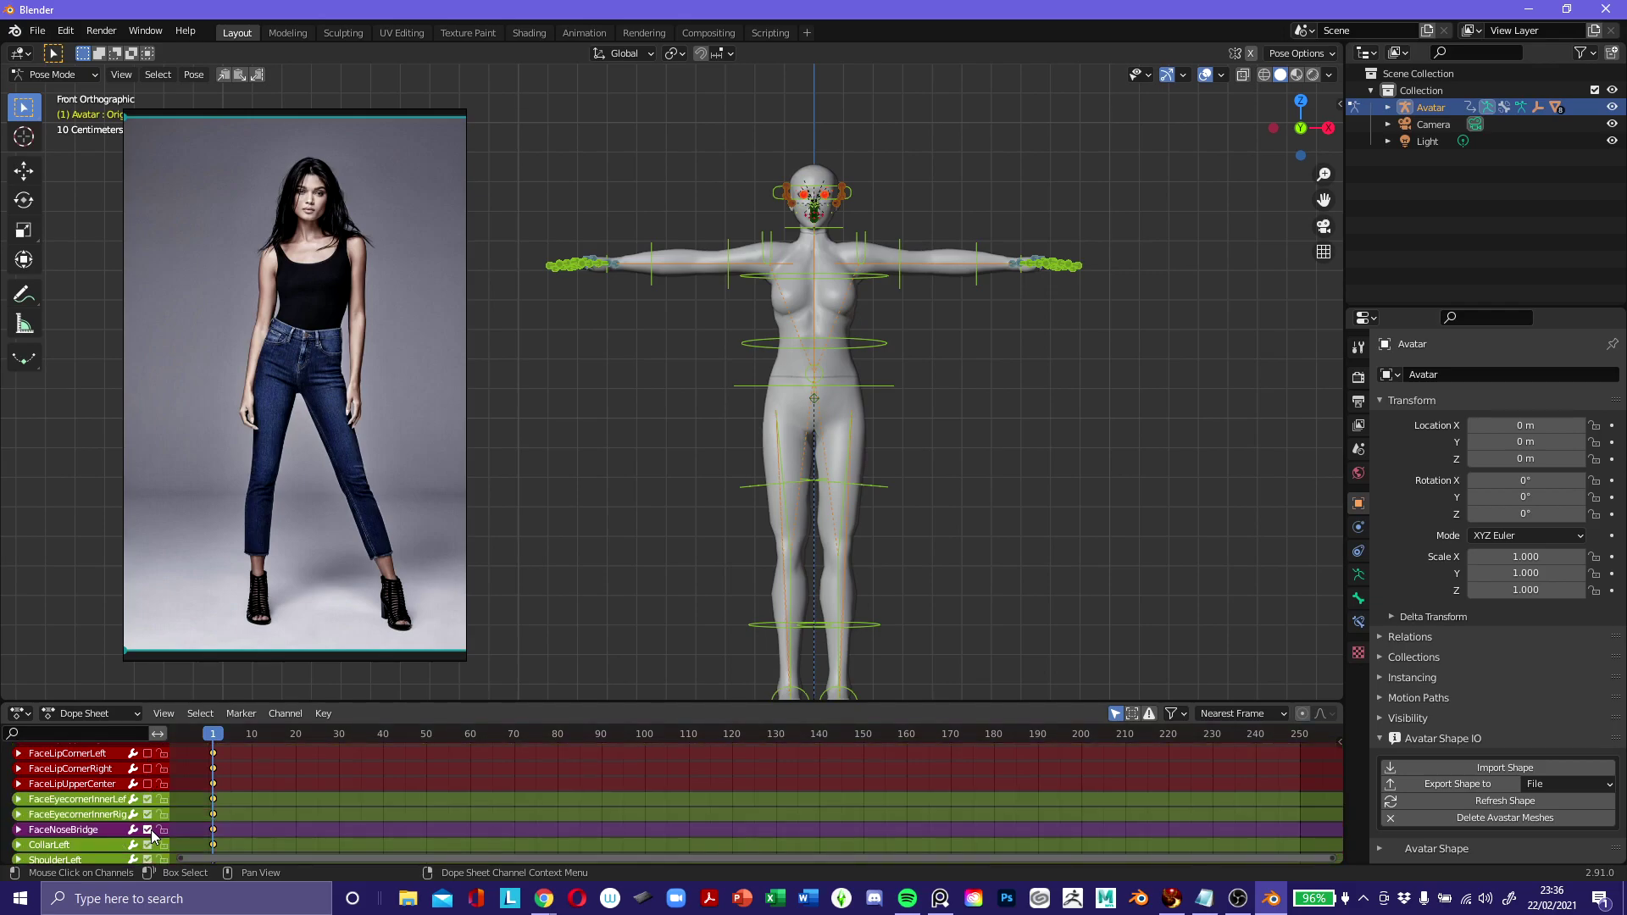
{"action": "scroll", "coordinate": [138, 806], "scroll_direction": "down", "scroll_amount": 3}
{"action": "scroll", "coordinate": [137, 806], "scroll_direction": "down", "scroll_amount": 15}
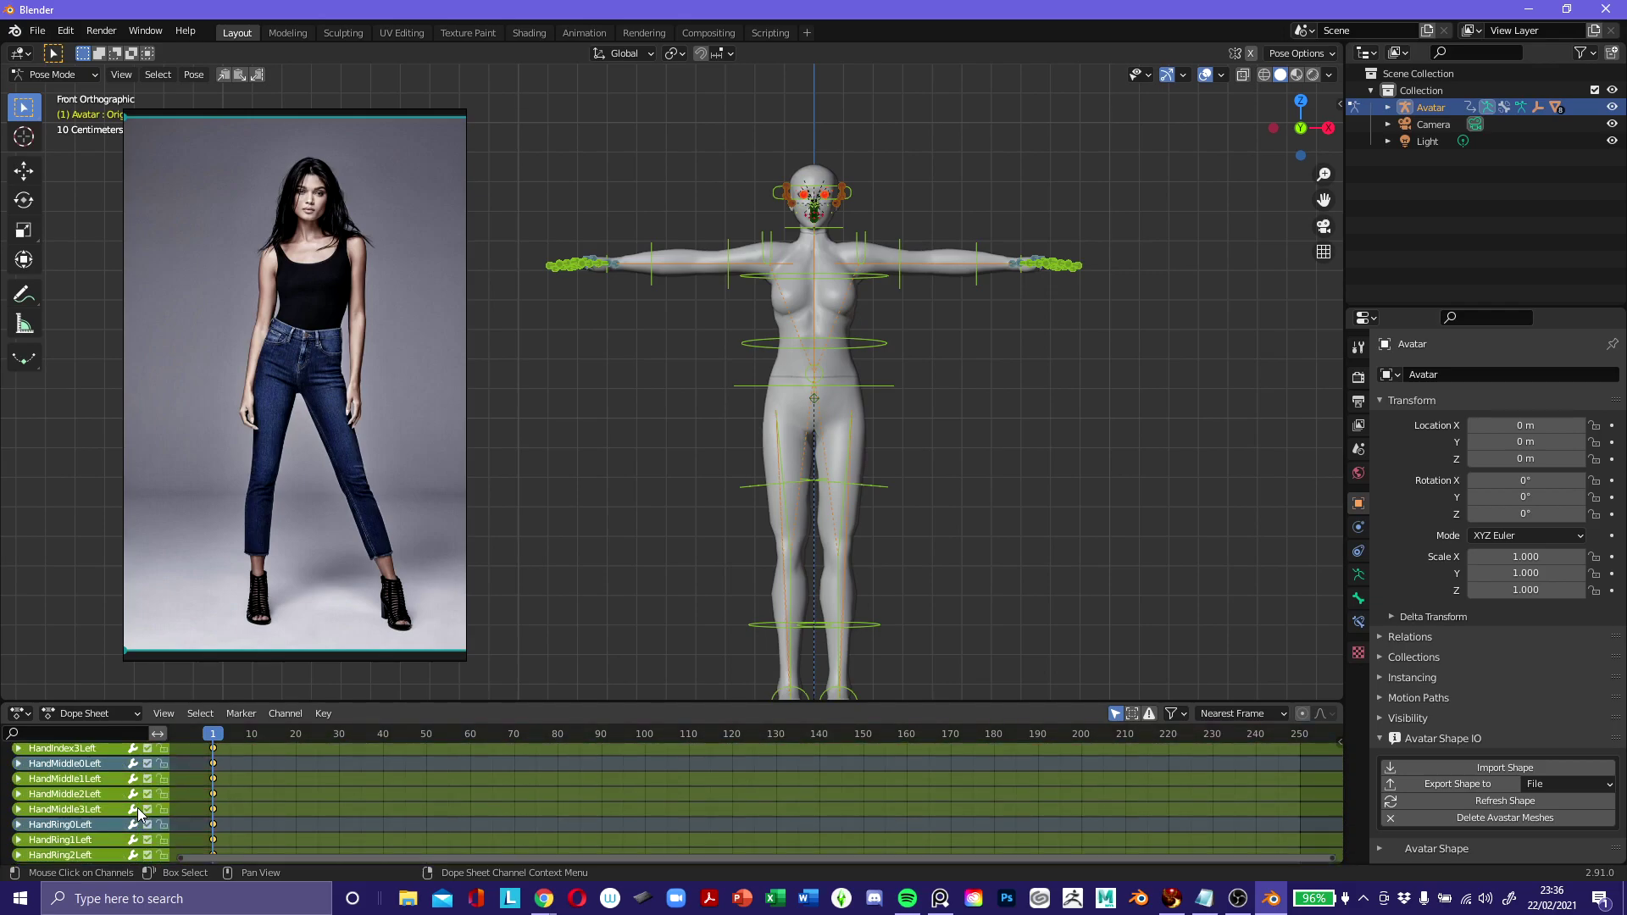
{"action": "scroll", "coordinate": [137, 807], "scroll_direction": "down", "scroll_amount": 6}
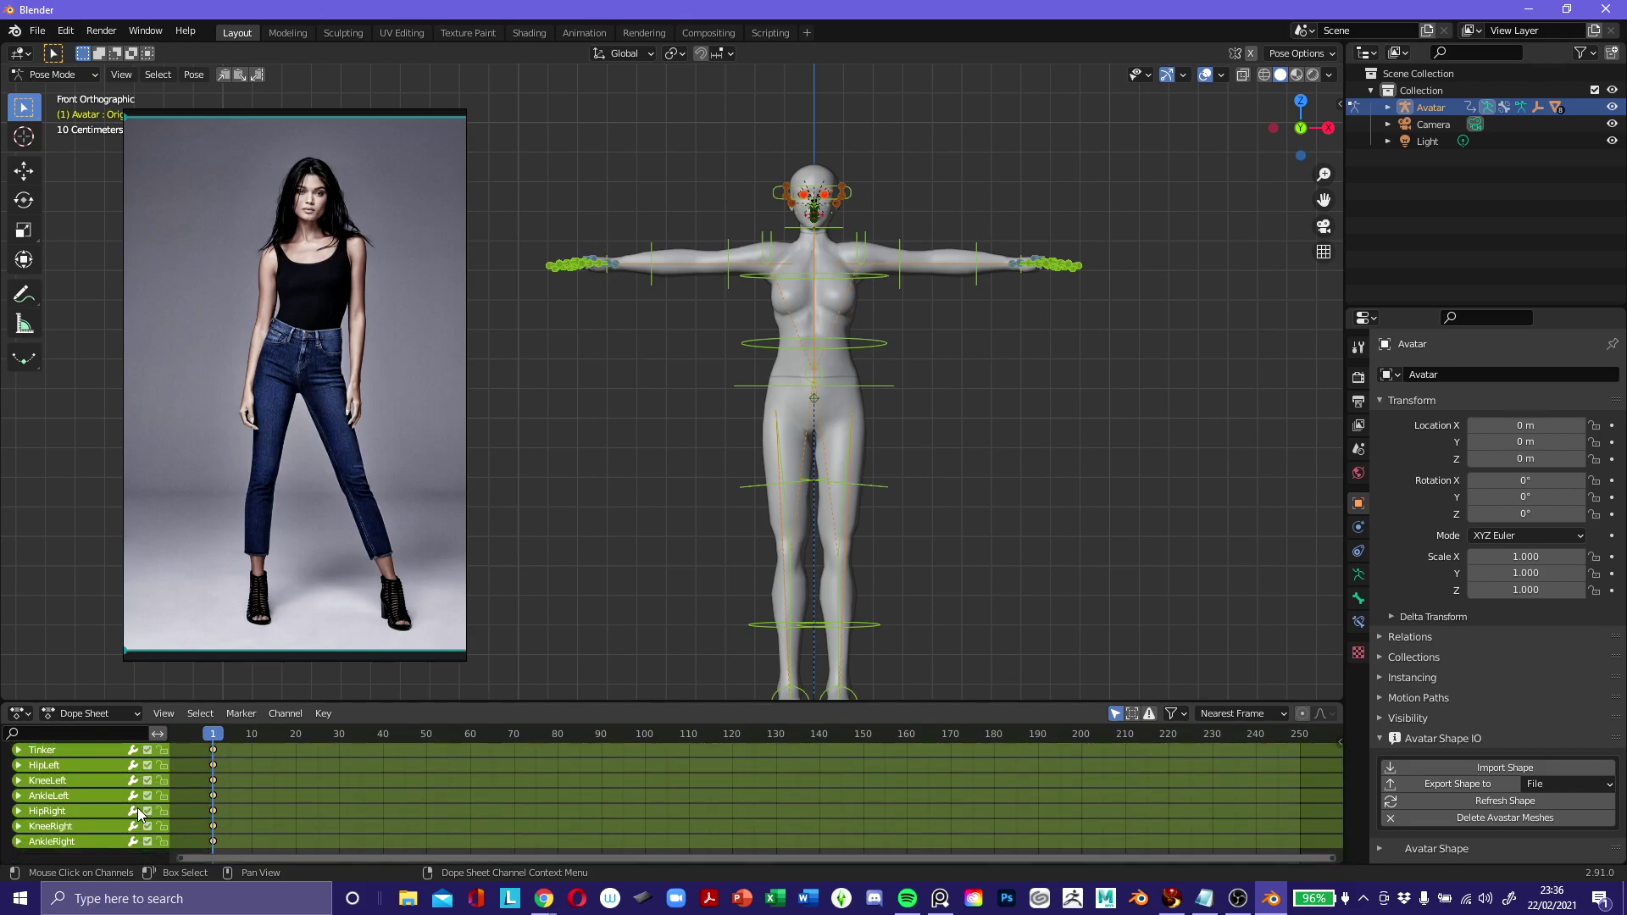
Return to the start of the channel list and set the current frame to 2.
{"action": "scroll", "coordinate": [91, 826], "scroll_direction": "up", "scroll_amount": 5}
{"action": "scroll", "coordinate": [110, 830], "scroll_direction": "up", "scroll_amount": 15}
{"action": "scroll", "coordinate": [110, 830], "scroll_direction": "up", "scroll_amount": 15}
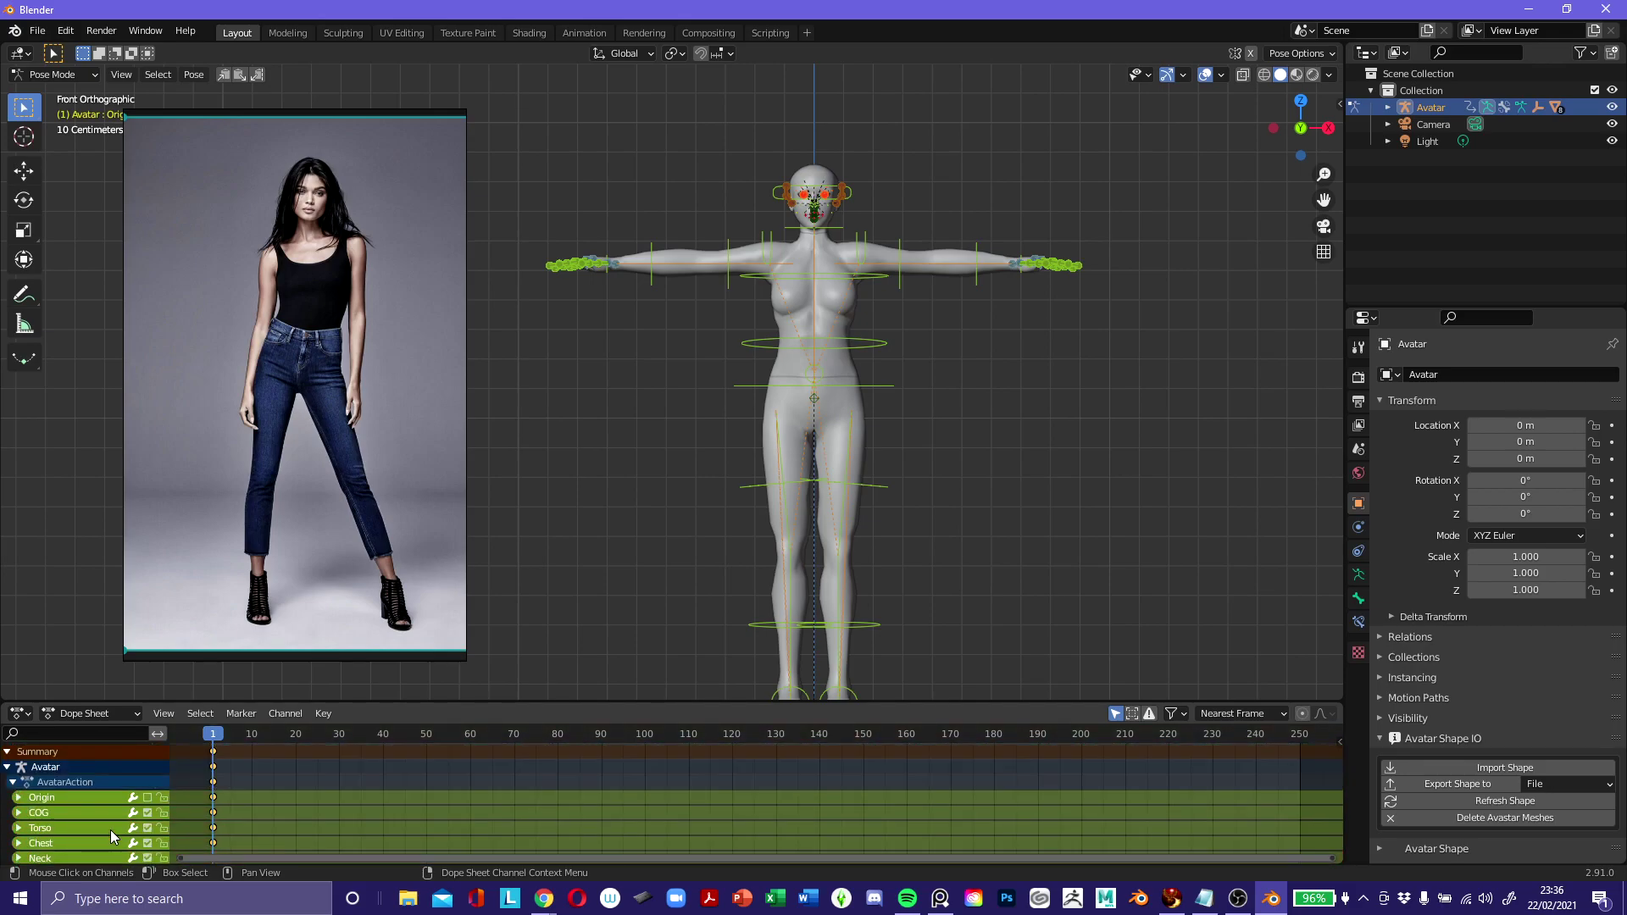
{"action": "left_click", "coordinate": [148, 798]}
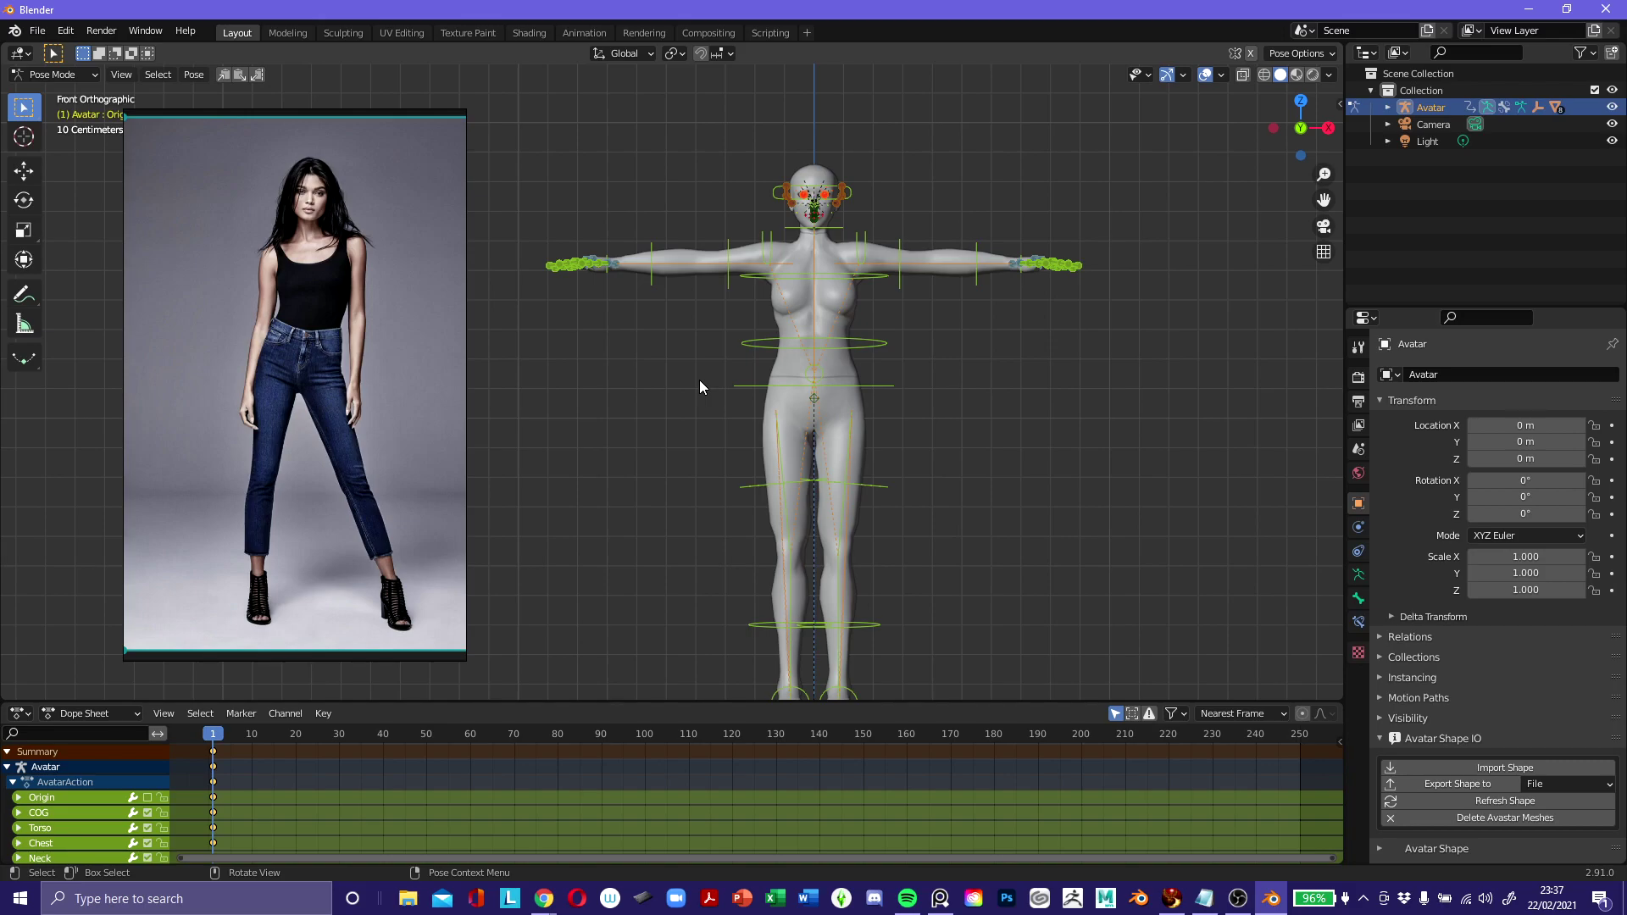
{"action": "mouse_move", "coordinate": [219, 734]}
{"action": "left_mouse_down"}
{"action": "mouse_move", "coordinate": [551, 740]}
{"action": "mouse_move", "coordinate": [212, 767]}
{"action": "mouse_move", "coordinate": [208, 736]}
{"action": "left_mouse_up"}
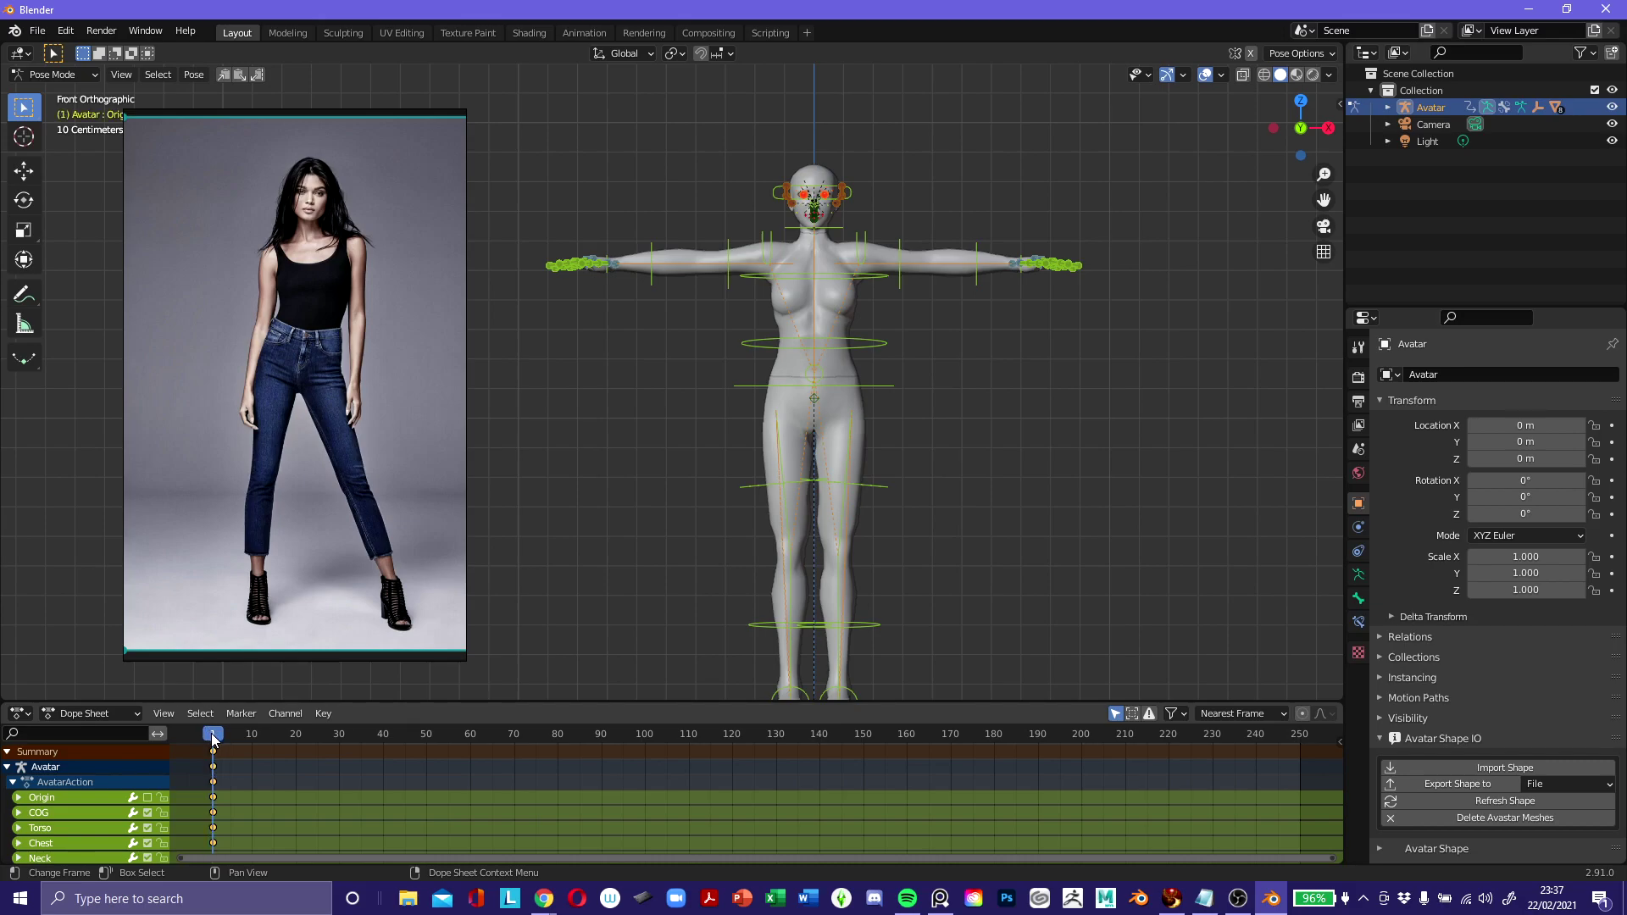
{"action": "left_click", "coordinate": [218, 737]}
In the front view, rotate the right collar bone to lower its arm and the left collar bone to raise its arm slightly.
{"action": "left_click", "coordinate": [769, 251]}
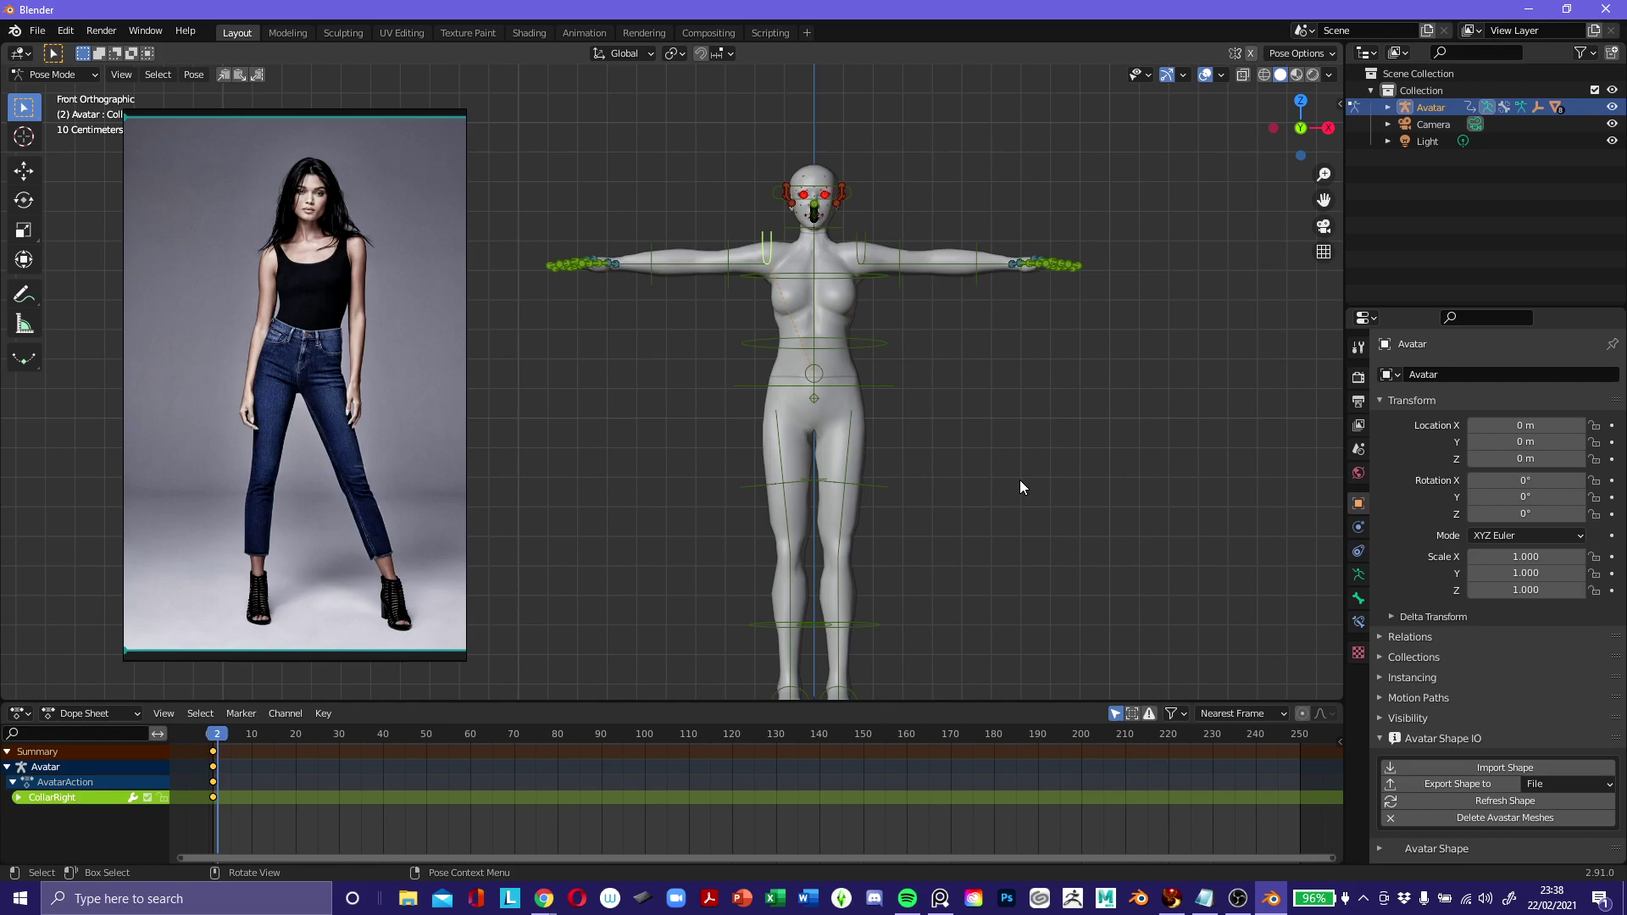
{"action": "key", "text": "r"}
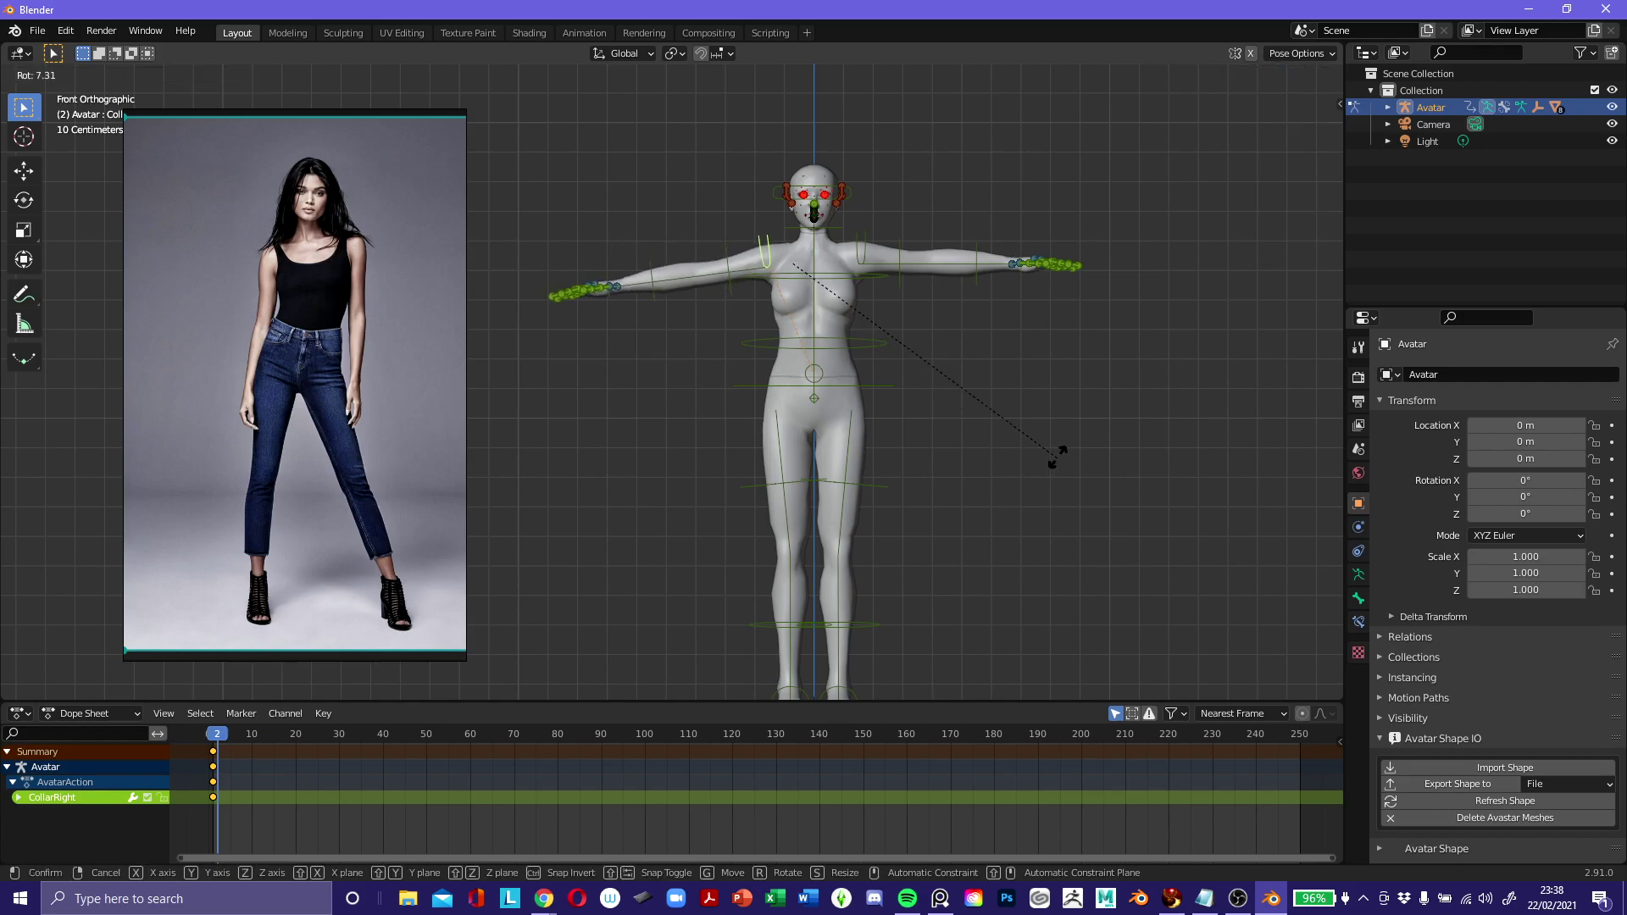
{"action": "left_click", "coordinate": [1076, 434]}
{"action": "left_click", "coordinate": [849, 249]}
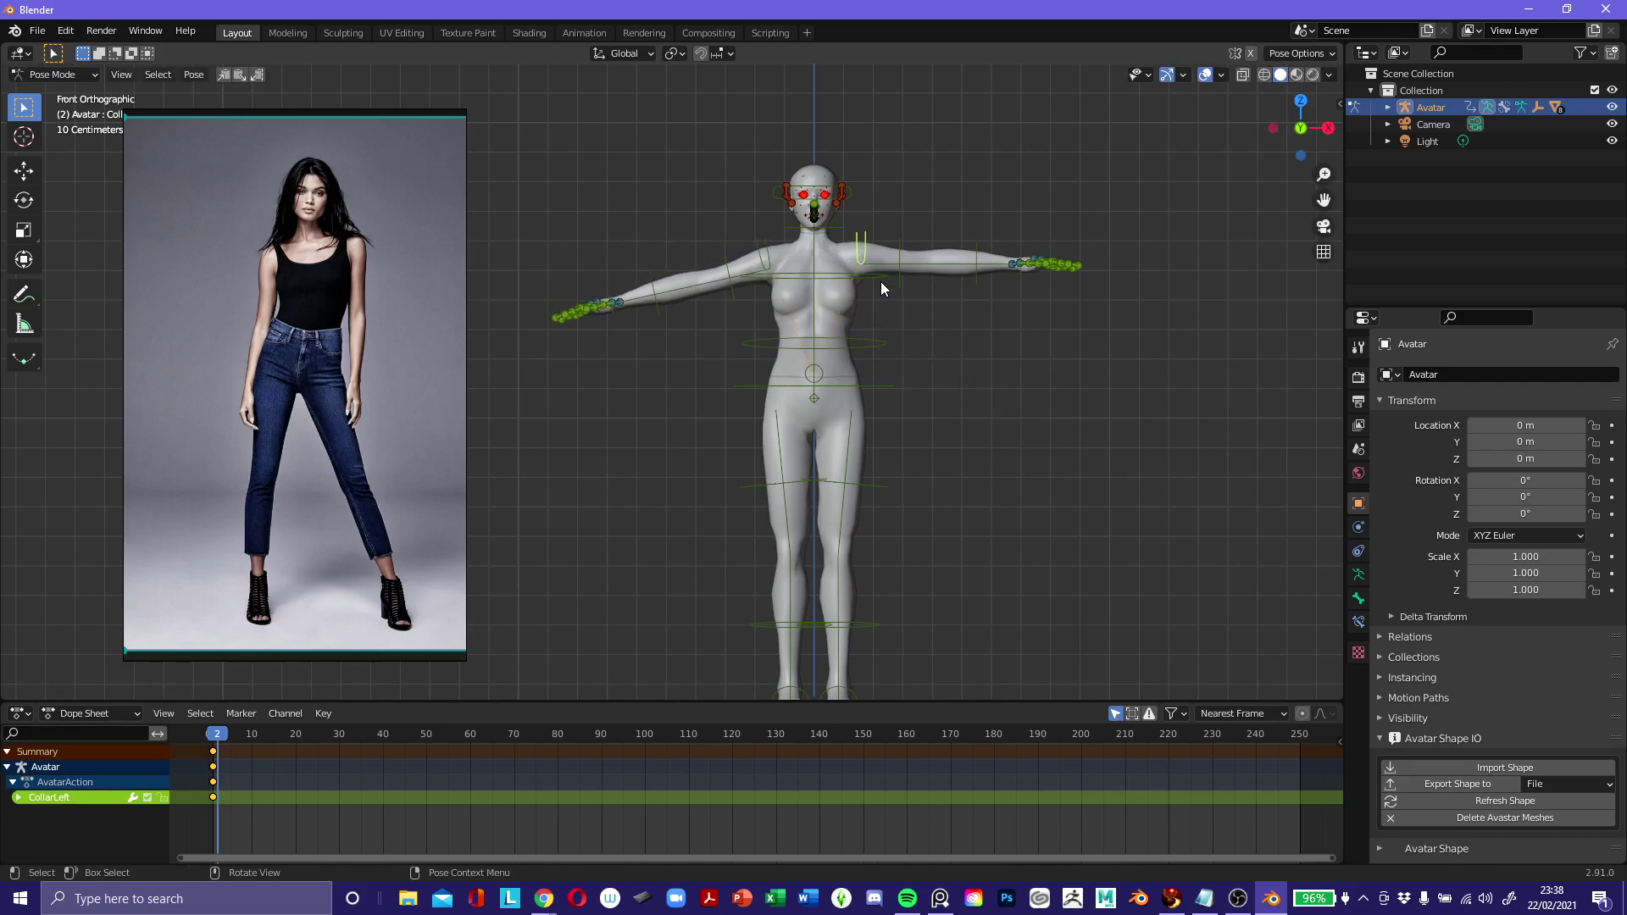
{"action": "key", "text": "r"}
{"action": "left_click", "coordinate": [1039, 420]}
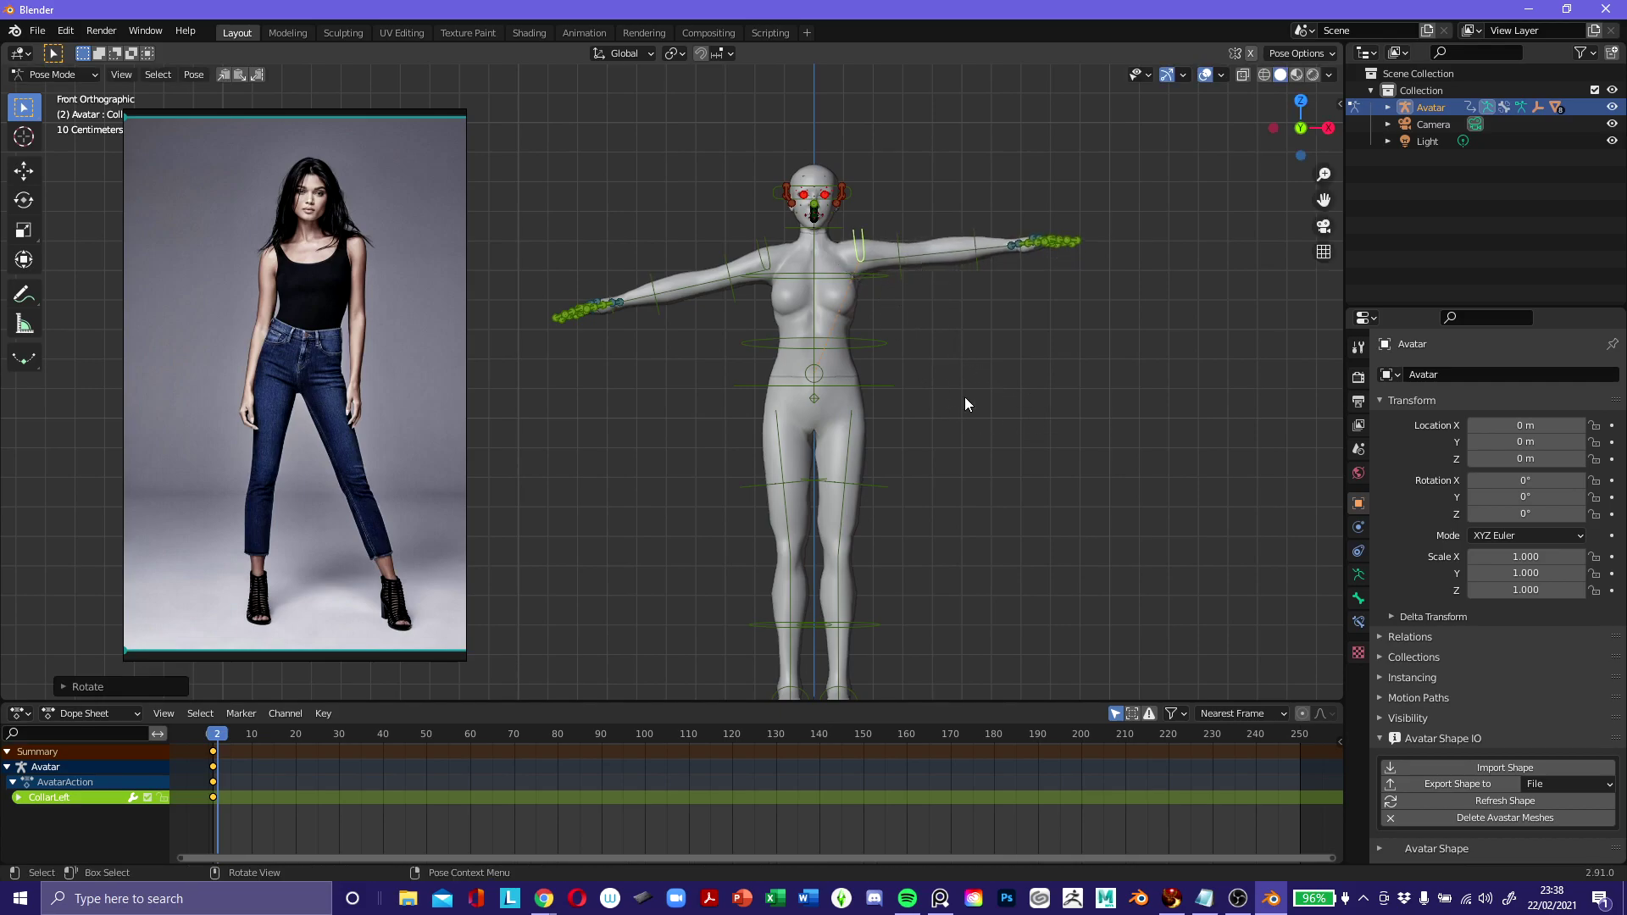
Rotate the left collar bone from the side and the right collar bone from above so both shoulders angle slightly backward.
{"action": "middle_click_drag", "start_coordinate": [956, 383], "coordinate": [744, 482]}
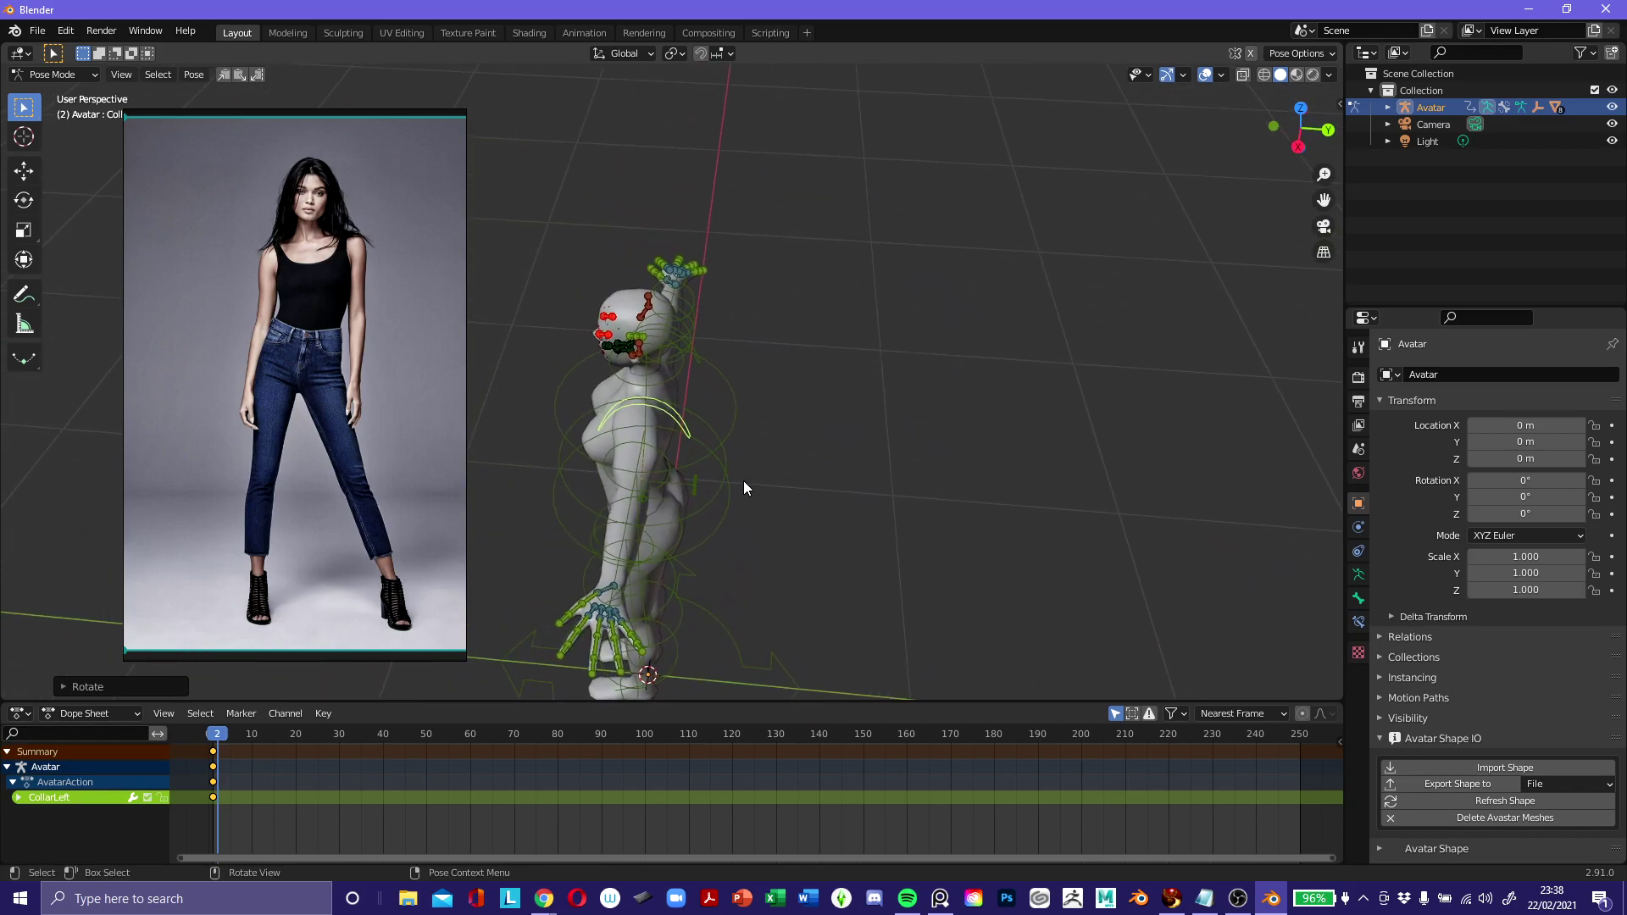
{"action": "key", "text": "r"}
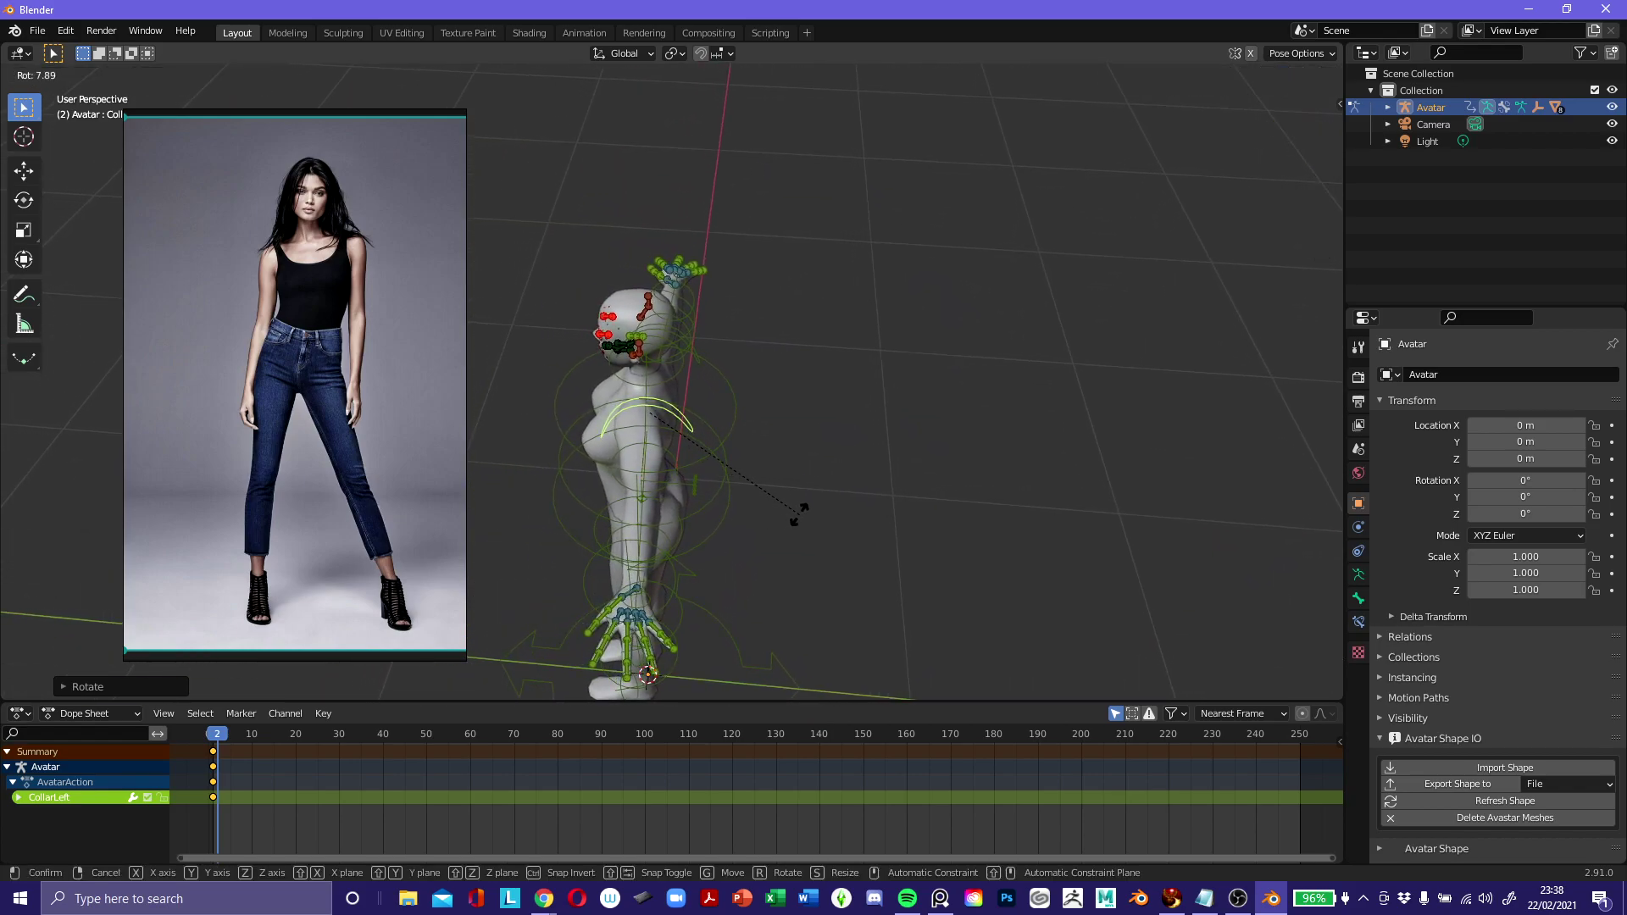
{"action": "left_click", "coordinate": [765, 497]}
{"action": "middle_click_drag", "start_coordinate": [646, 434], "coordinate": [955, 481]}
{"action": "left_click", "coordinate": [740, 370]}
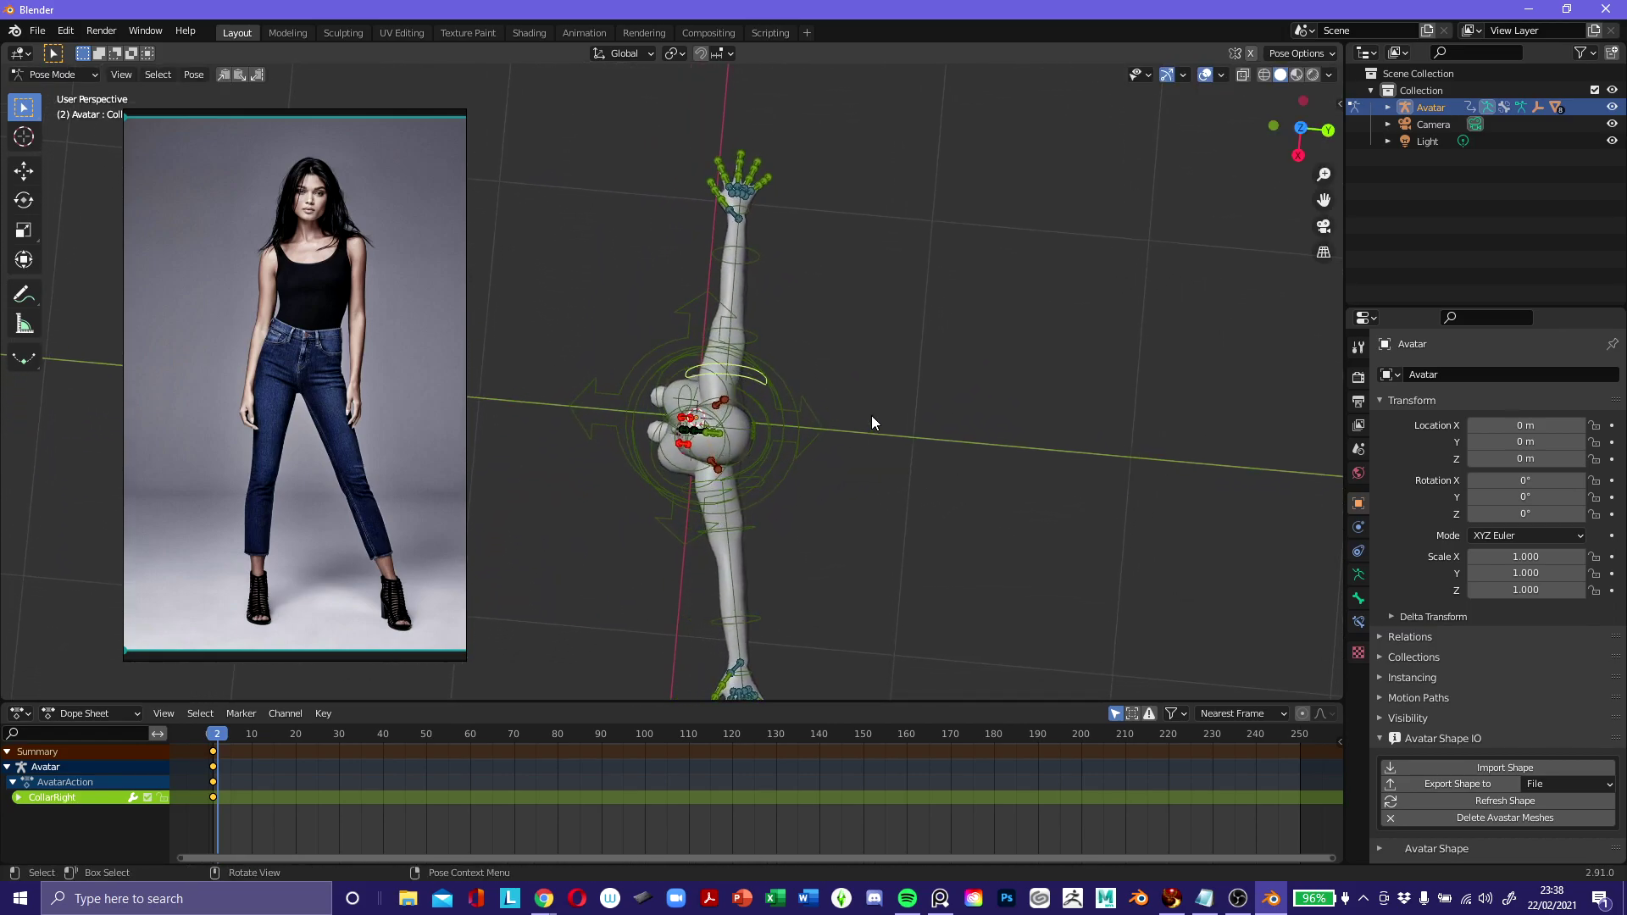
{"action": "key", "text": "r"}
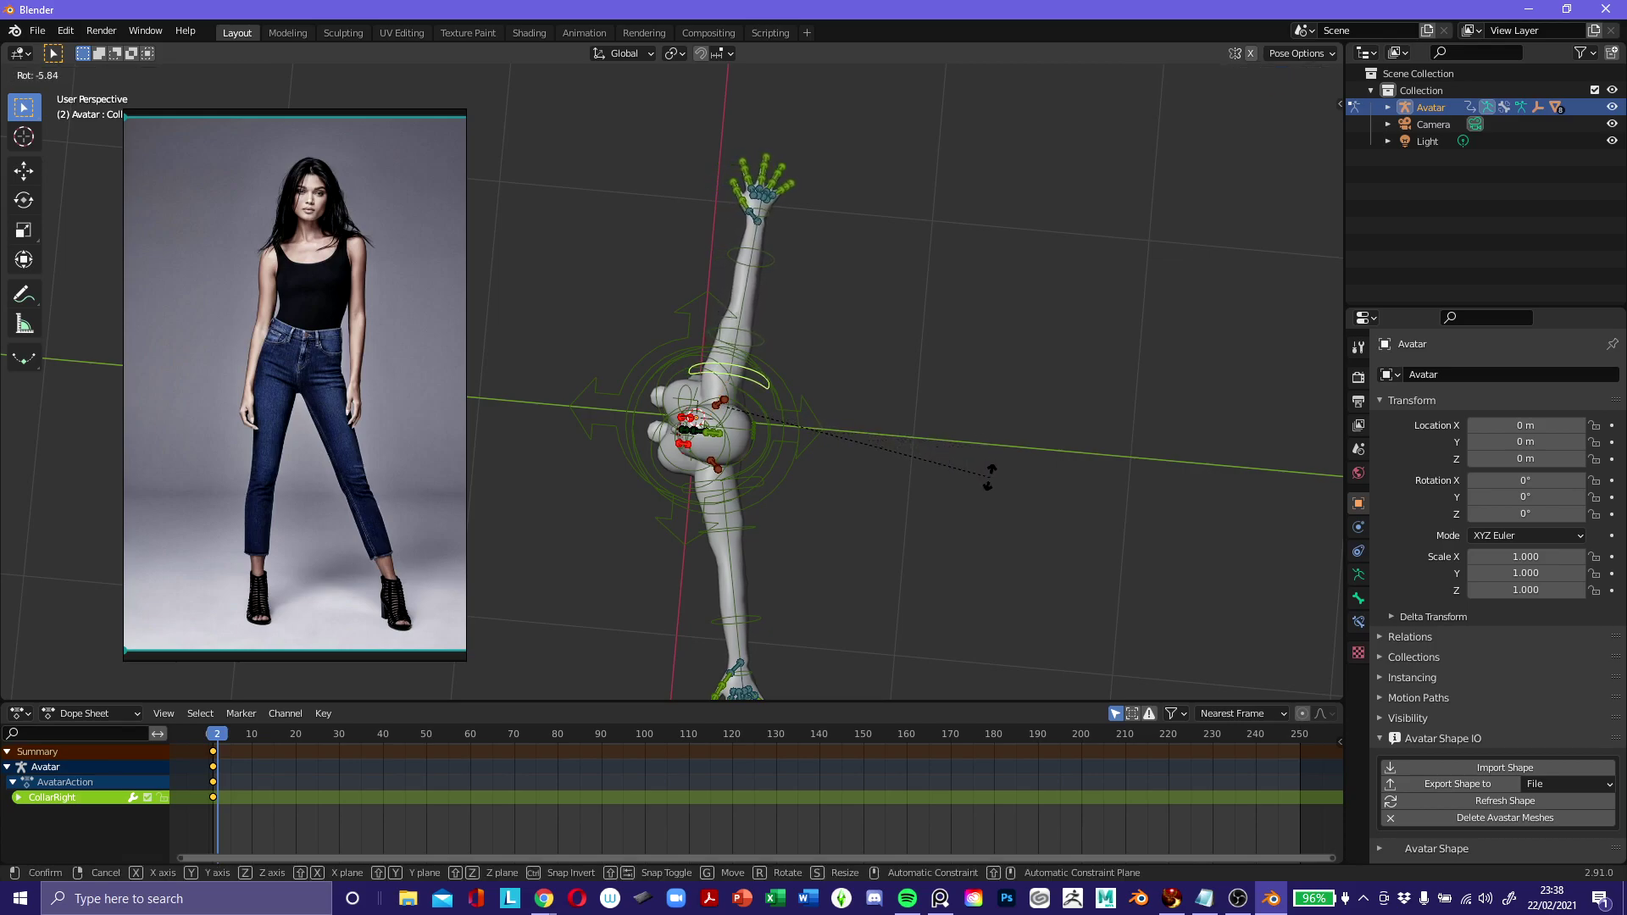
{"action": "left_click", "coordinate": [988, 481]}
Rotate the right and left shoulder bones to bring both arms down beside the body like the reference.
{"action": "middle_click_drag", "start_coordinate": [988, 483], "coordinate": [927, 337]}
{"action": "middle_click_drag", "start_coordinate": [820, 384], "coordinate": [836, 393]}
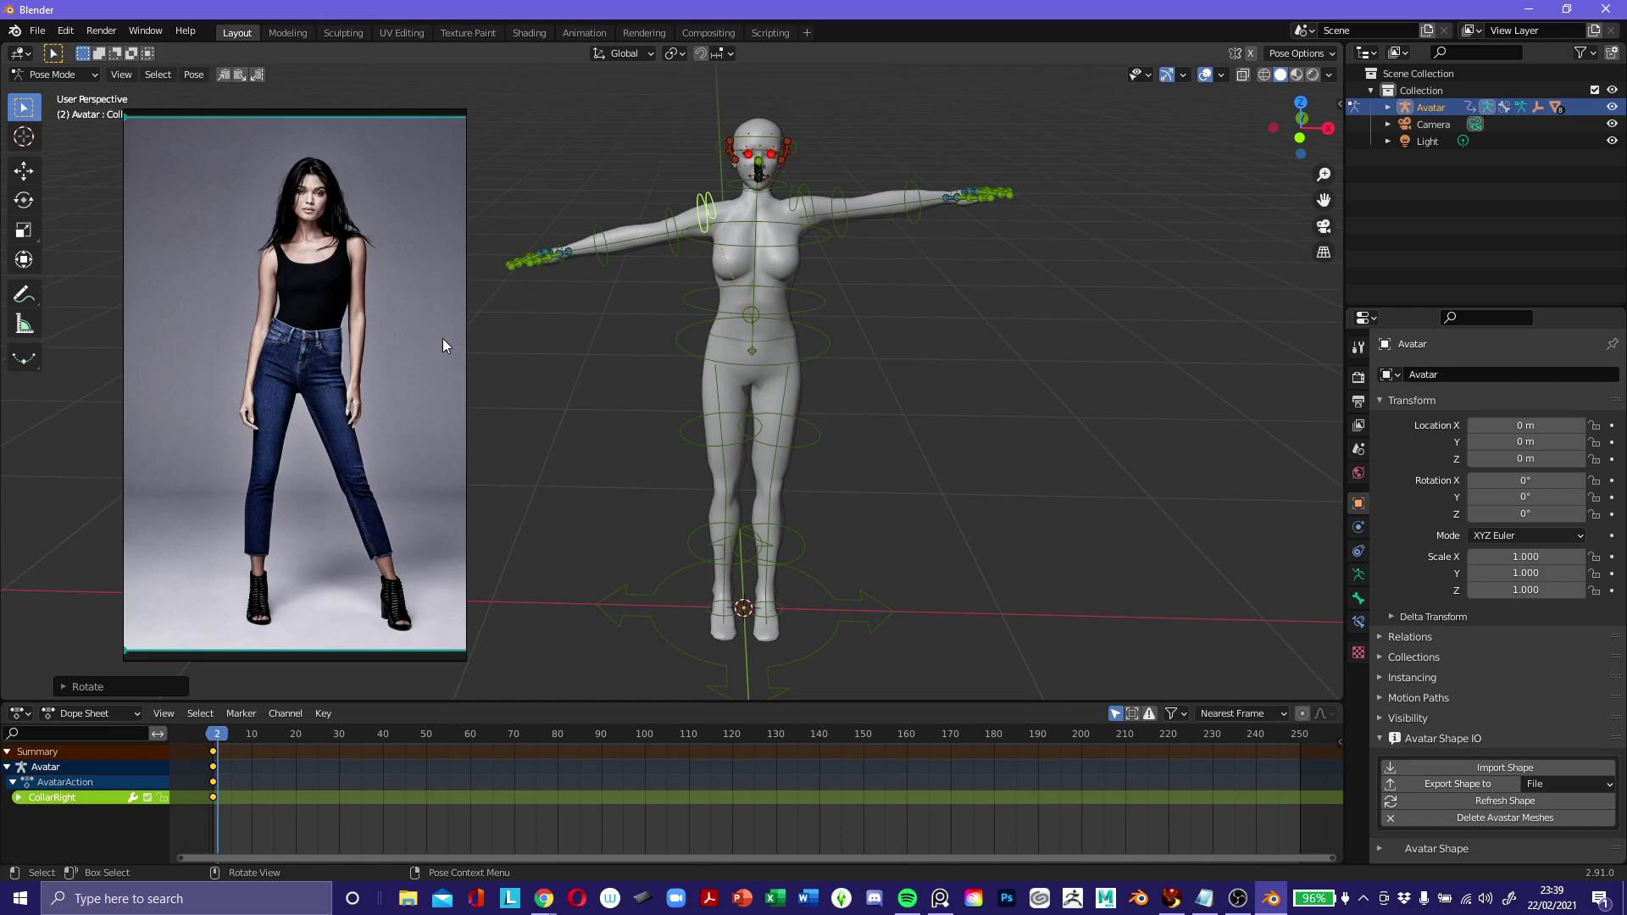
{"action": "mouse_move", "coordinate": [854, 453]}
{"action": "middle_mouse_down"}
{"action": "mouse_move", "coordinate": [842, 430]}
{"action": "mouse_move", "coordinate": [860, 453]}
{"action": "middle_mouse_up"}
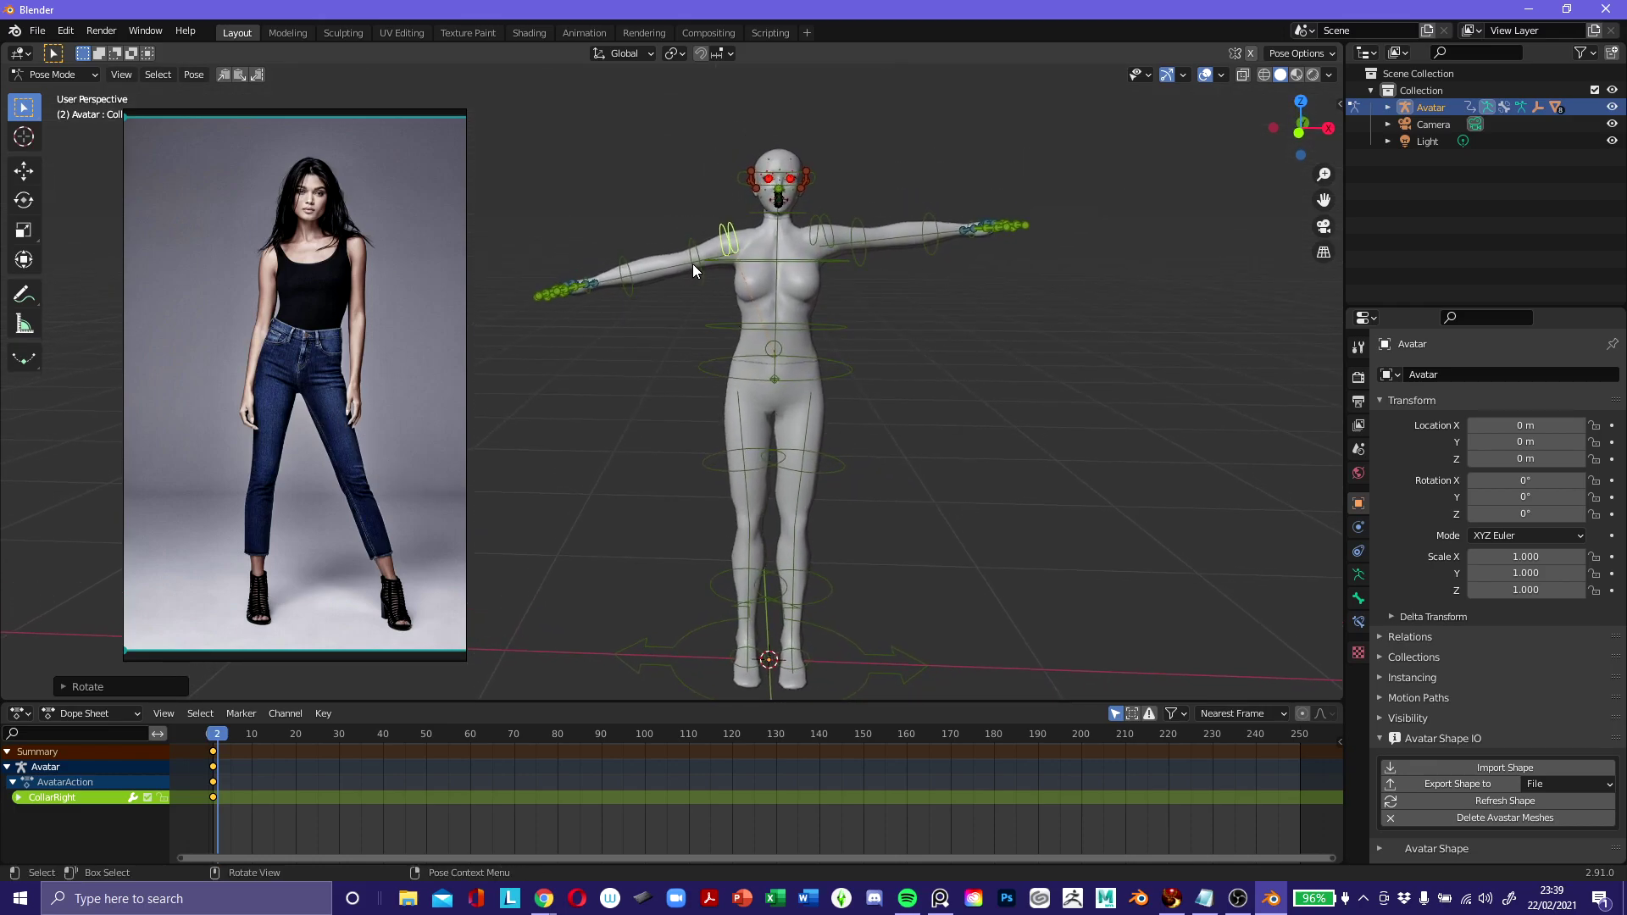
{"action": "left_click", "coordinate": [693, 270]}
{"action": "key", "text": "r"}
{"action": "left_click", "coordinate": [1051, 188]}
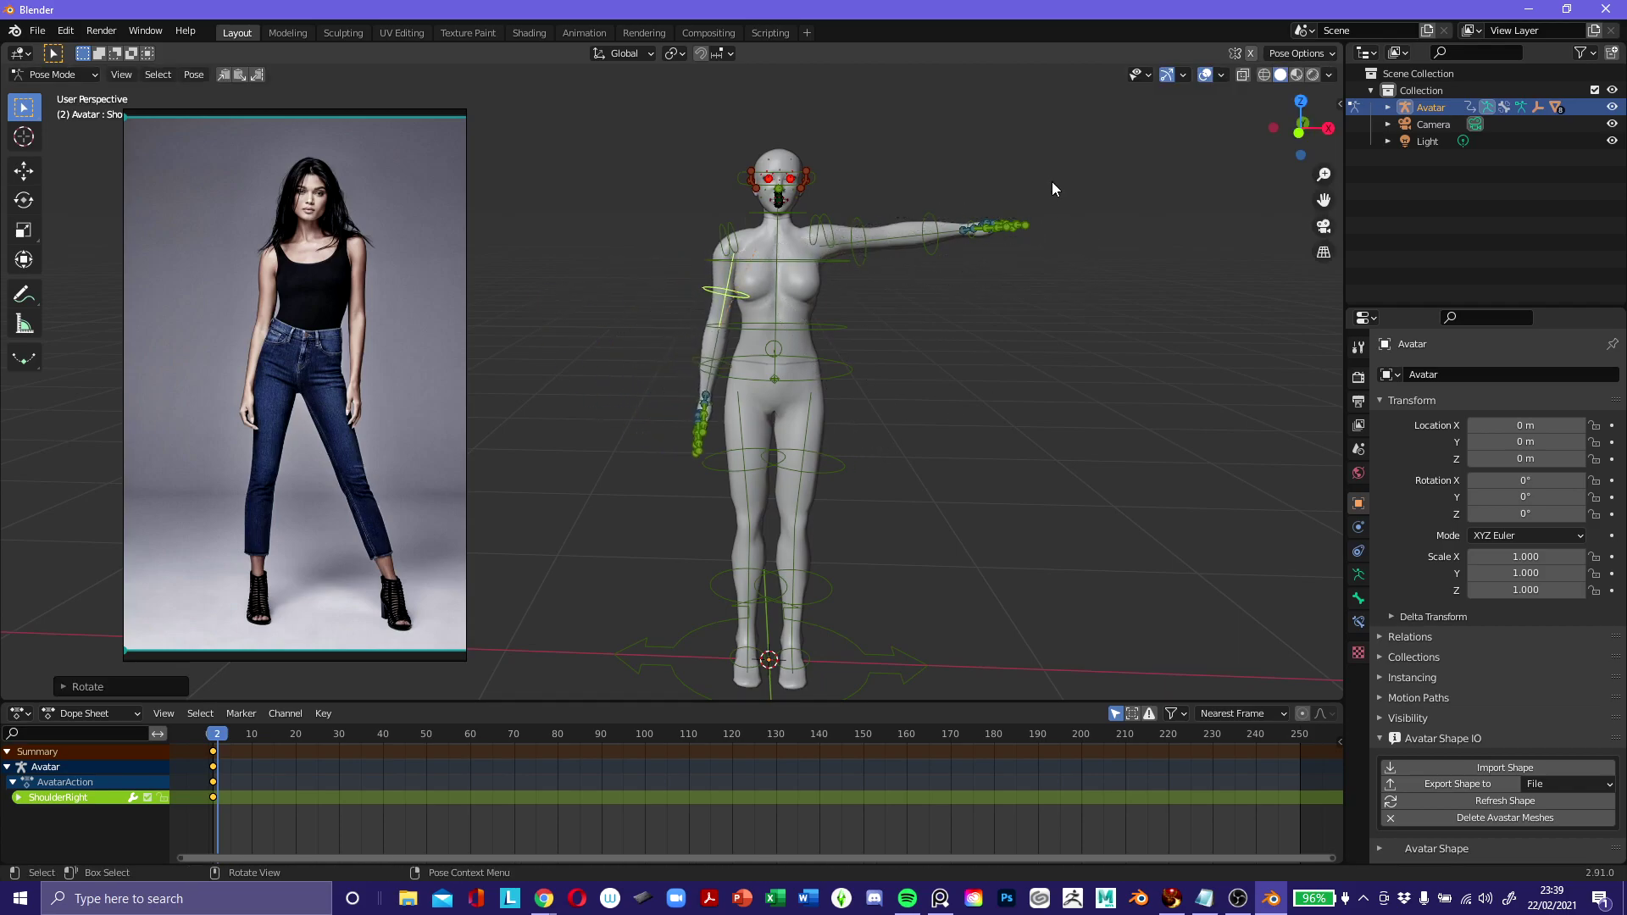
{"action": "left_click", "coordinate": [867, 237]}
{"action": "key", "text": "r"}
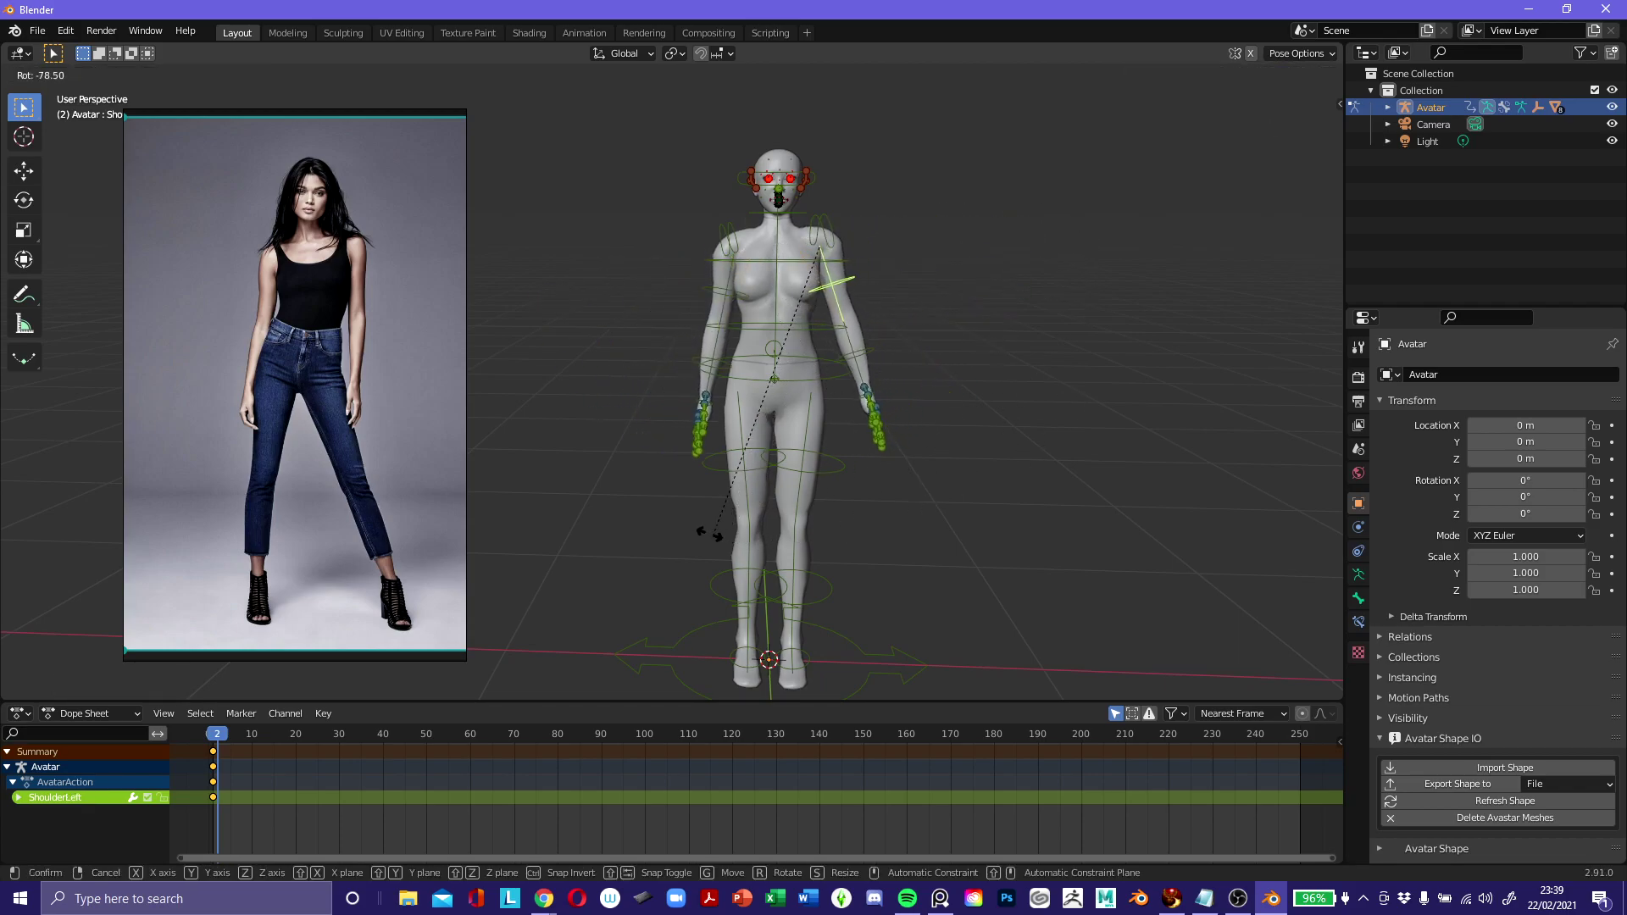
{"action": "left_click", "coordinate": [909, 424]}
Fine-tune the rotation of the right and left shoulder bones so both arms hang naturally beside the hips.
{"action": "middle_click_drag", "start_coordinate": [909, 423], "coordinate": [988, 475]}
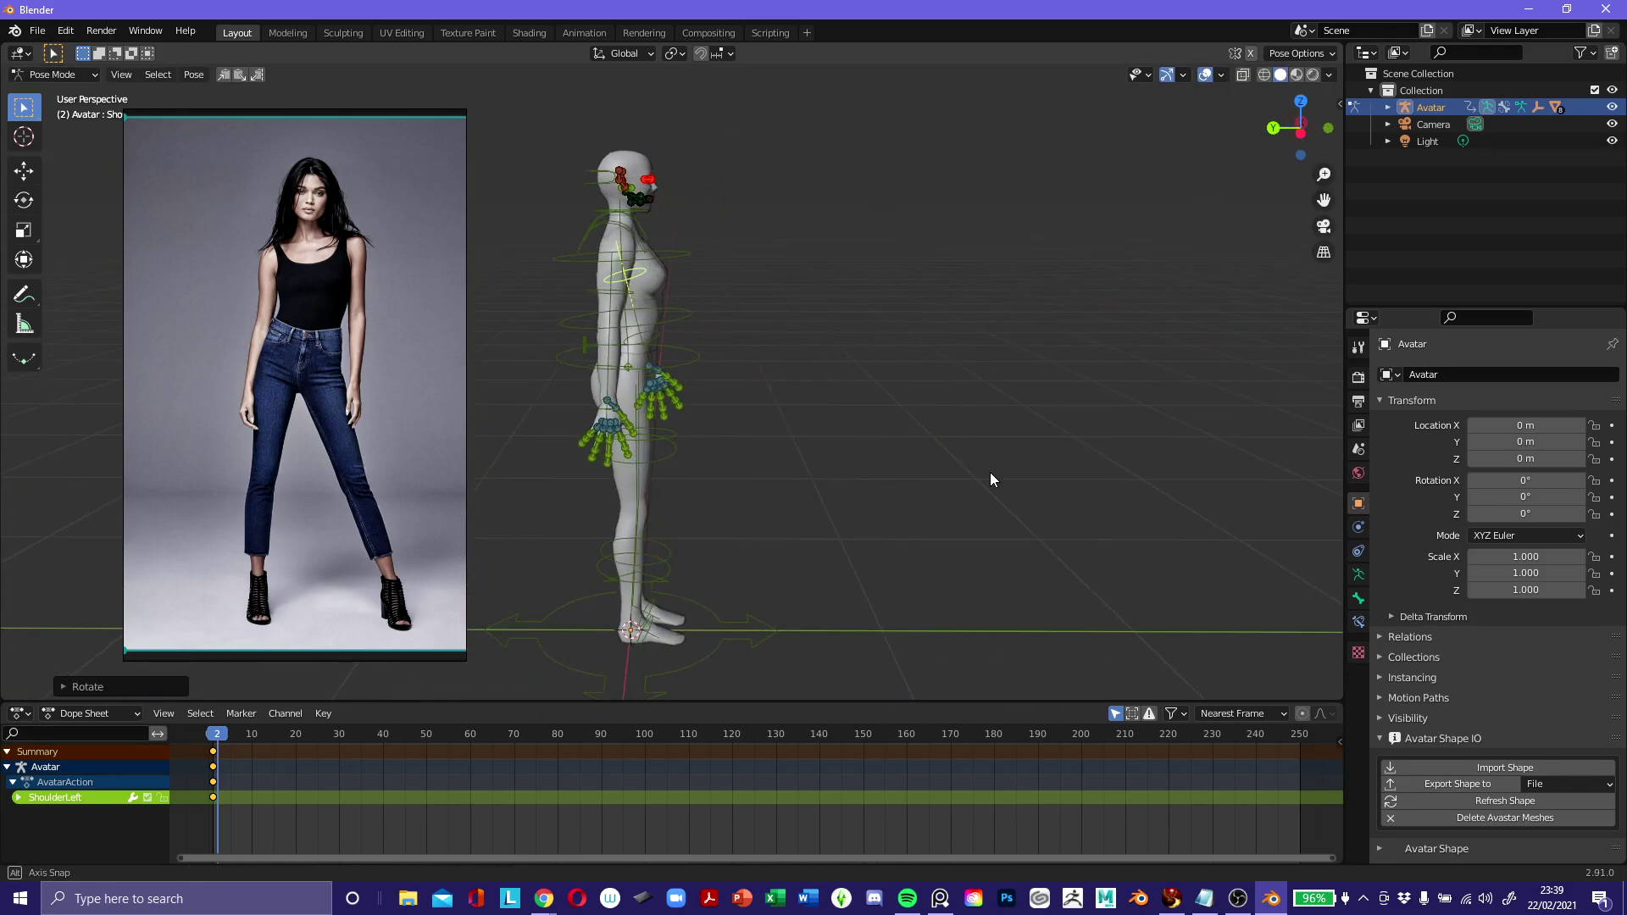
{"action": "left_click", "coordinate": [600, 298]}
{"action": "middle_click_drag", "start_coordinate": [704, 335], "coordinate": [815, 425]}
{"action": "key", "text": "r"}
{"action": "left_click", "coordinate": [922, 440]}
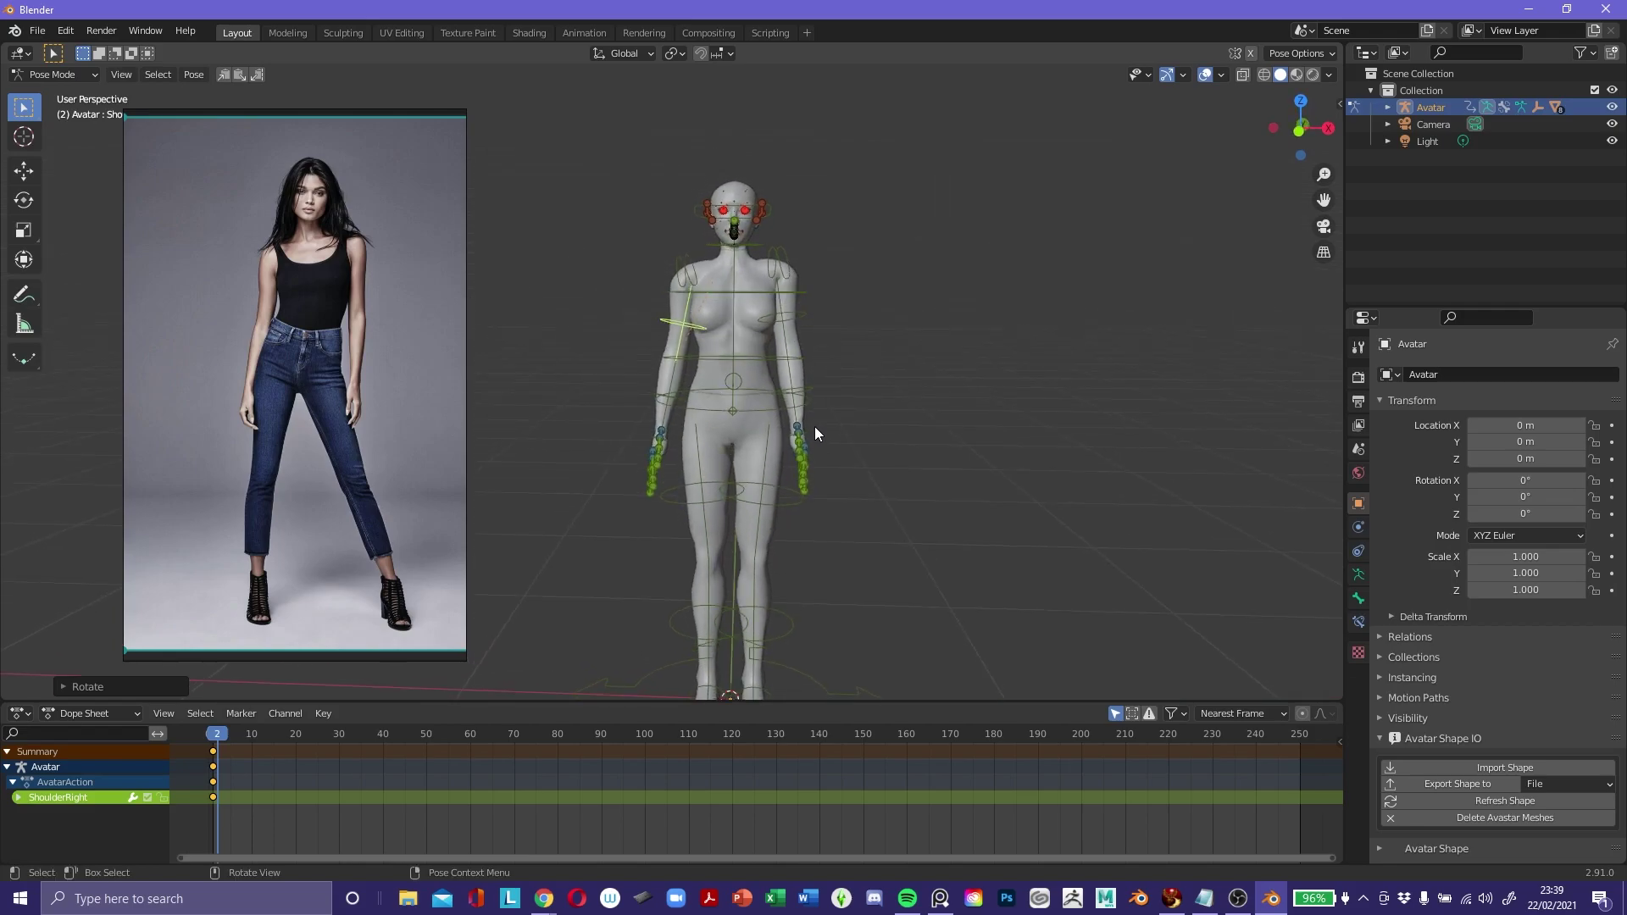
{"action": "left_click", "coordinate": [788, 318]}
{"action": "key", "text": "r"}
{"action": "left_click", "coordinate": [944, 471]}
Turn the left hand with a free trackball rotation of the left wrist bone.
{"action": "scroll", "coordinate": [943, 471], "scroll_direction": "up", "scroll_amount": 3}
{"action": "middle_click_drag", "start_coordinate": [998, 563], "coordinate": [1005, 445]}
{"action": "left_click", "coordinate": [853, 434]}
{"action": "key", "text": "r"}
{"action": "key", "text": "r"}
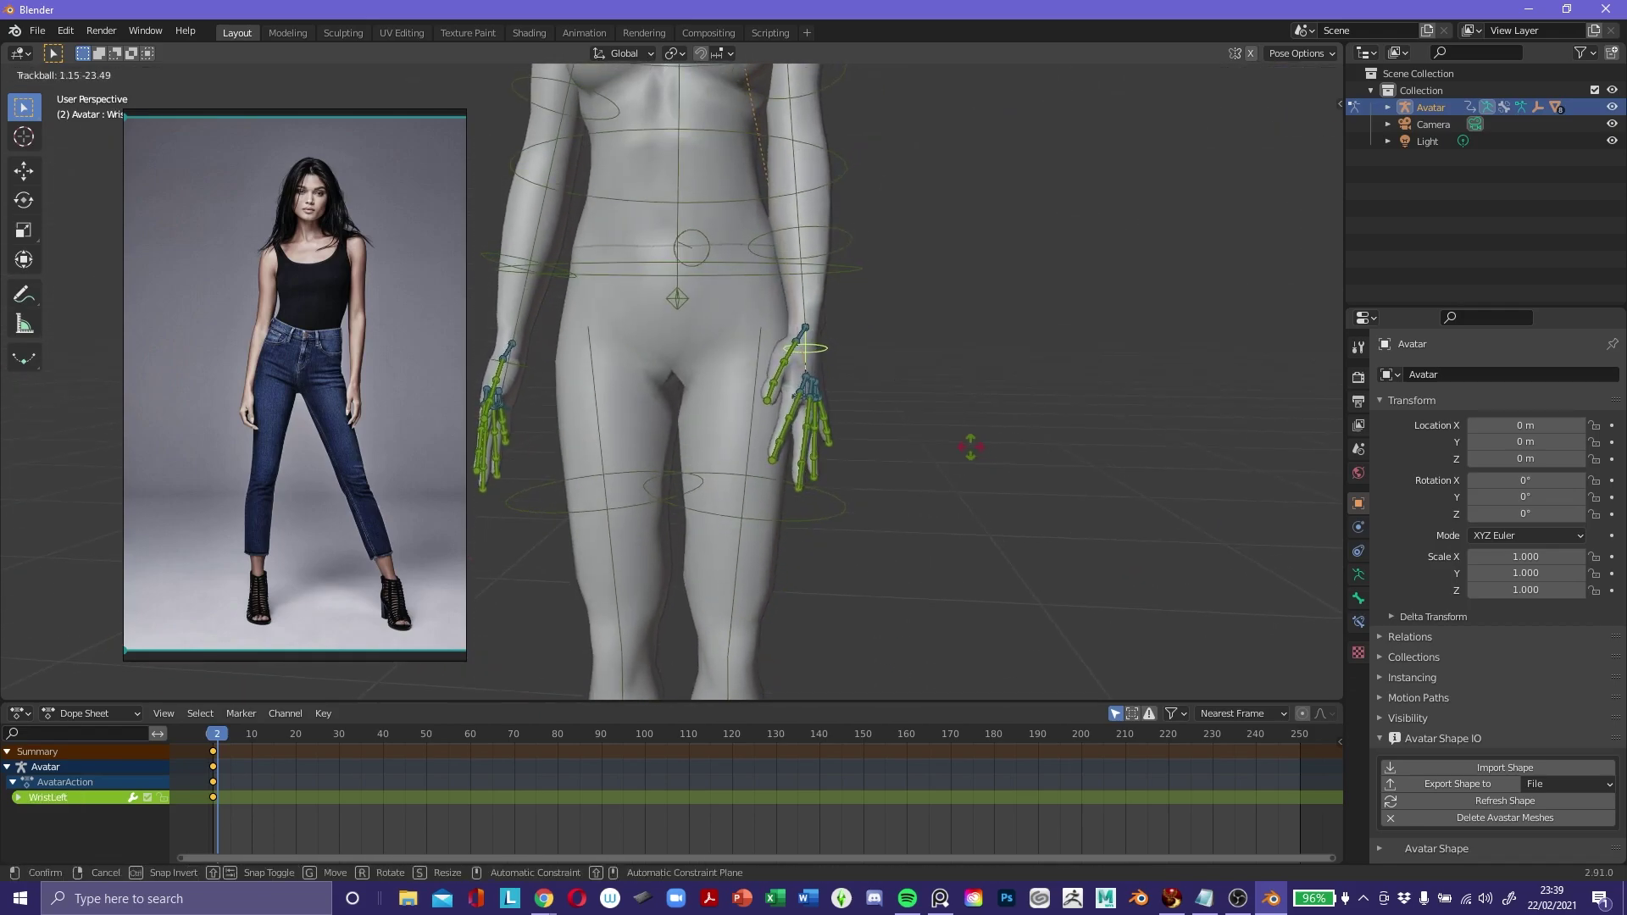
{"action": "left_click", "coordinate": [974, 446]}
Rotate the right wrist bone to adjust how the right hand hangs beside the thigh.
{"action": "scroll", "coordinate": [974, 446], "scroll_direction": "down", "scroll_amount": 4}
{"action": "middle_click_drag", "start_coordinate": [712, 500], "coordinate": [912, 468]}
{"action": "left_click", "coordinate": [735, 422]}
{"action": "key", "text": "r"}
{"action": "left_click", "coordinate": [886, 524]}
Select the segment bones of the right hand's index, middle, ring and pinky fingers together.
{"action": "scroll", "coordinate": [920, 479], "scroll_direction": "up", "scroll_amount": 4}
{"action": "middle_click_drag", "start_coordinate": [952, 519], "coordinate": [853, 466], "text": "shift"}
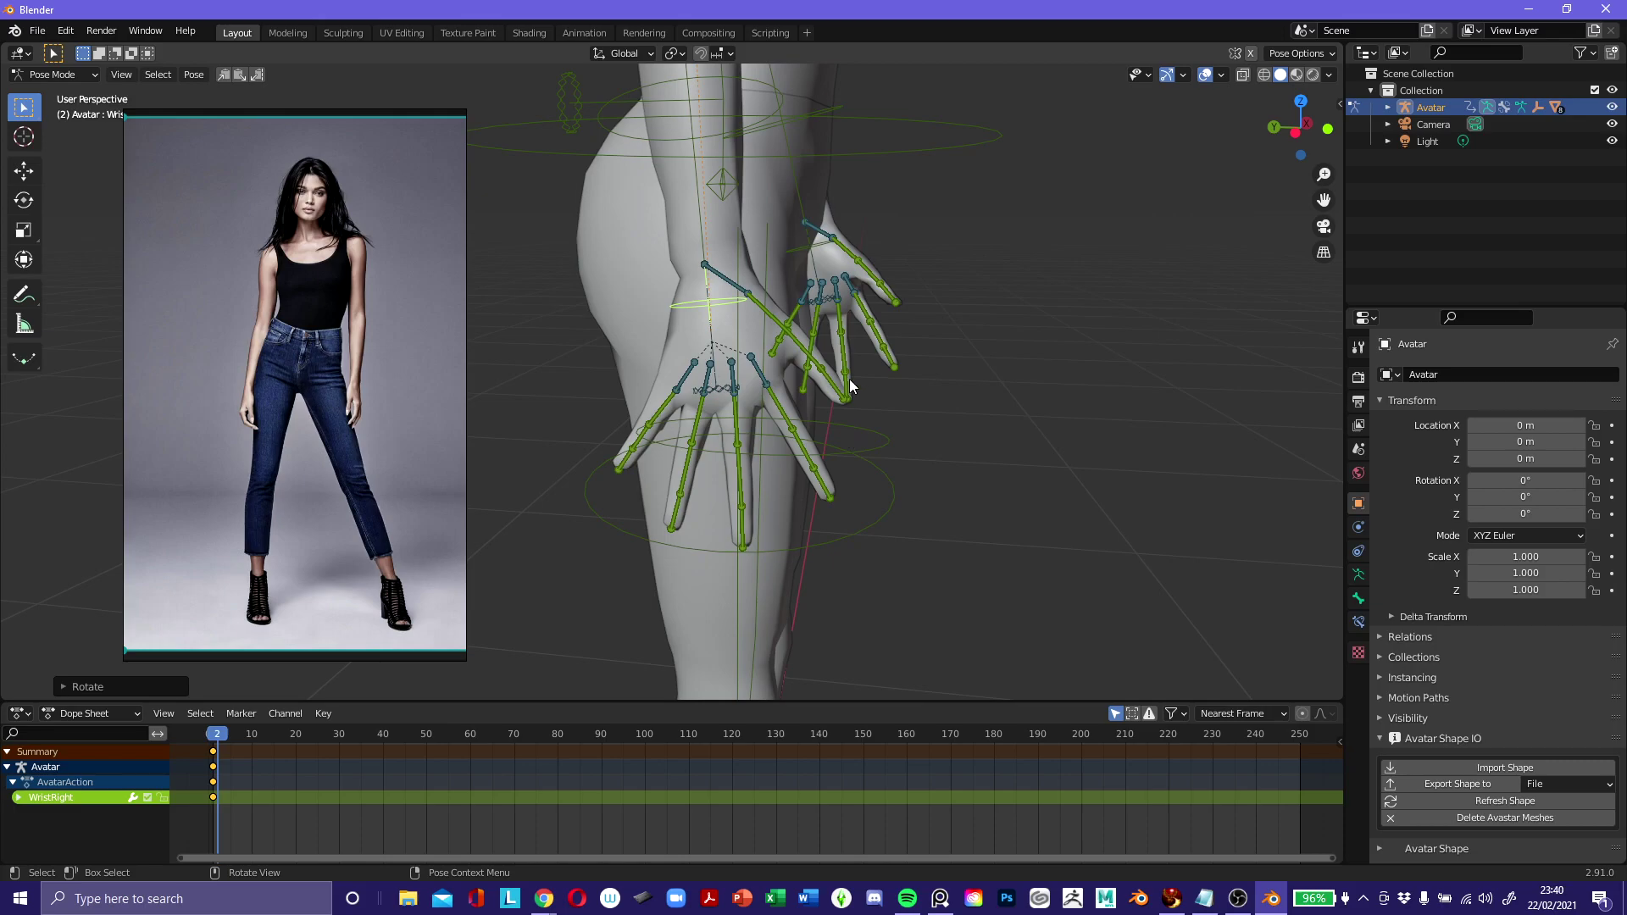
{"action": "left_click", "coordinate": [767, 386]}
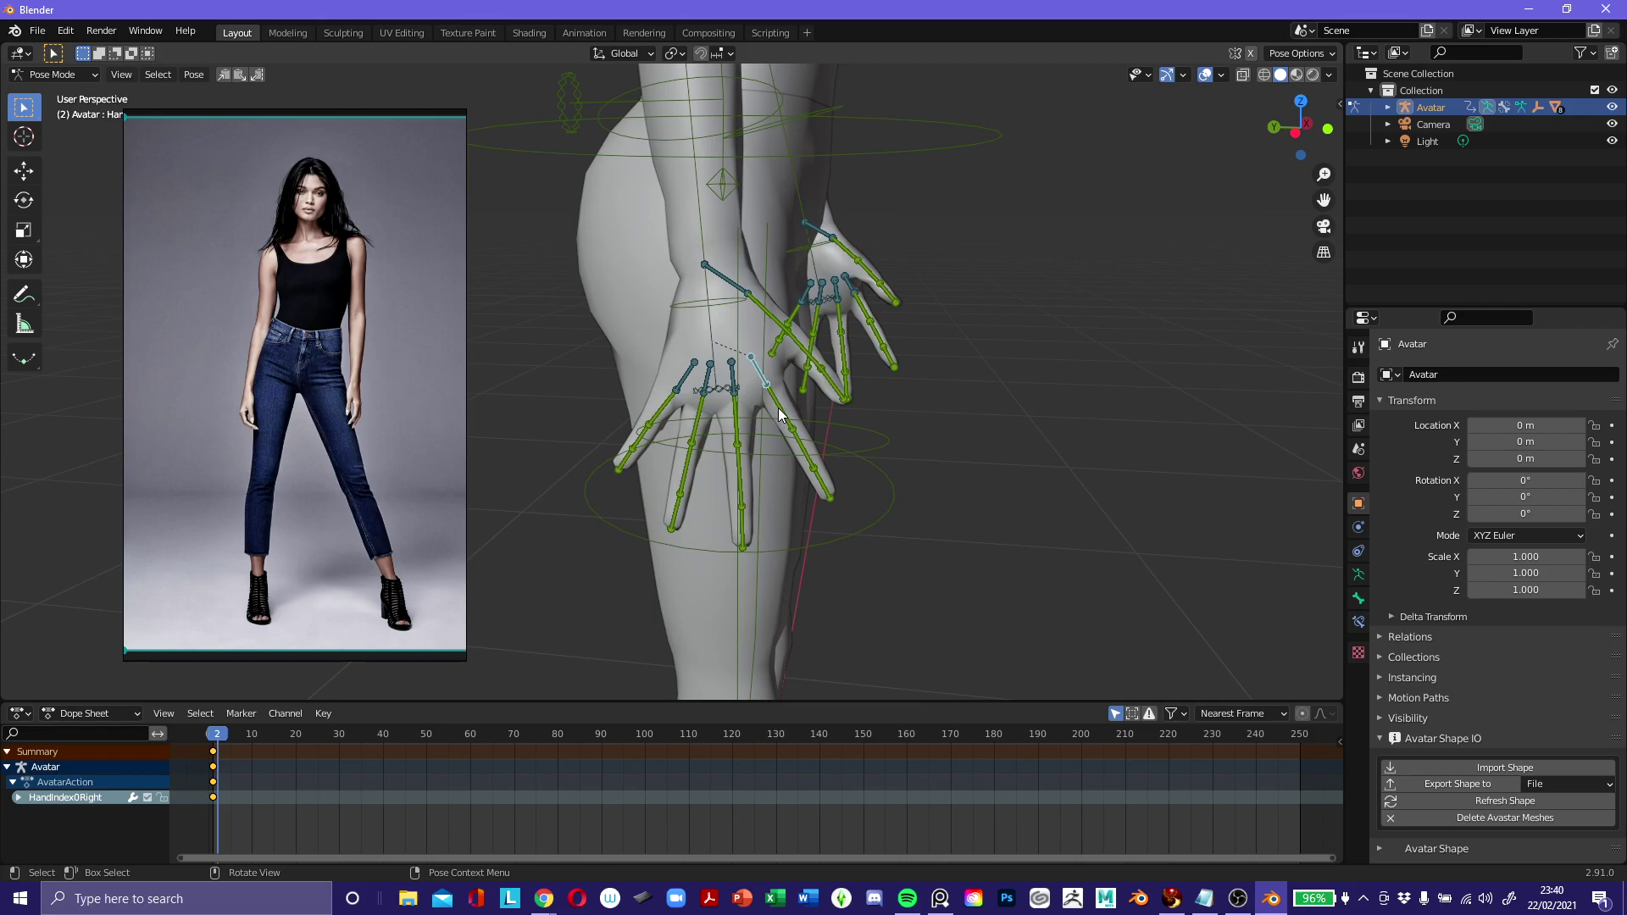
{"action": "left_click", "coordinate": [778, 409]}
{"action": "left_click", "coordinate": [812, 466], "text": "shift"}
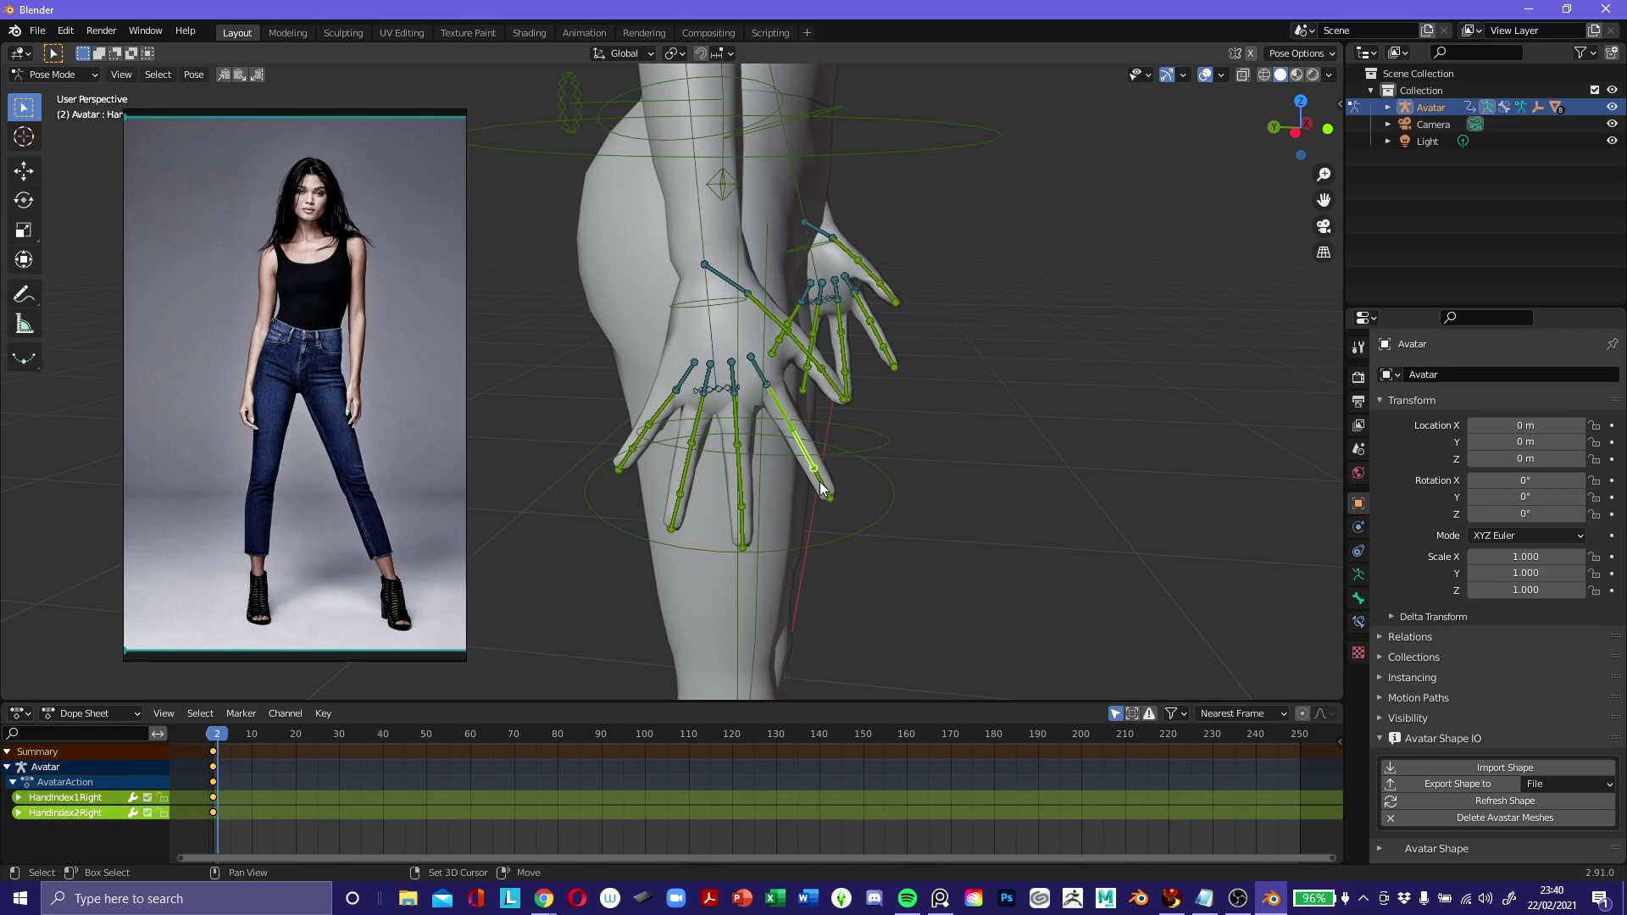
{"action": "left_click", "coordinate": [821, 482], "text": "shift"}
{"action": "left_click", "coordinate": [743, 414], "text": "shift"}
{"action": "left_click", "coordinate": [740, 466], "text": "shift"}
{"action": "left_click", "coordinate": [743, 536], "text": "shift"}
{"action": "left_click", "coordinate": [700, 428], "text": "shift"}
{"action": "left_click", "coordinate": [684, 482], "text": "shift"}
{"action": "left_click", "coordinate": [643, 439], "text": "shift"}
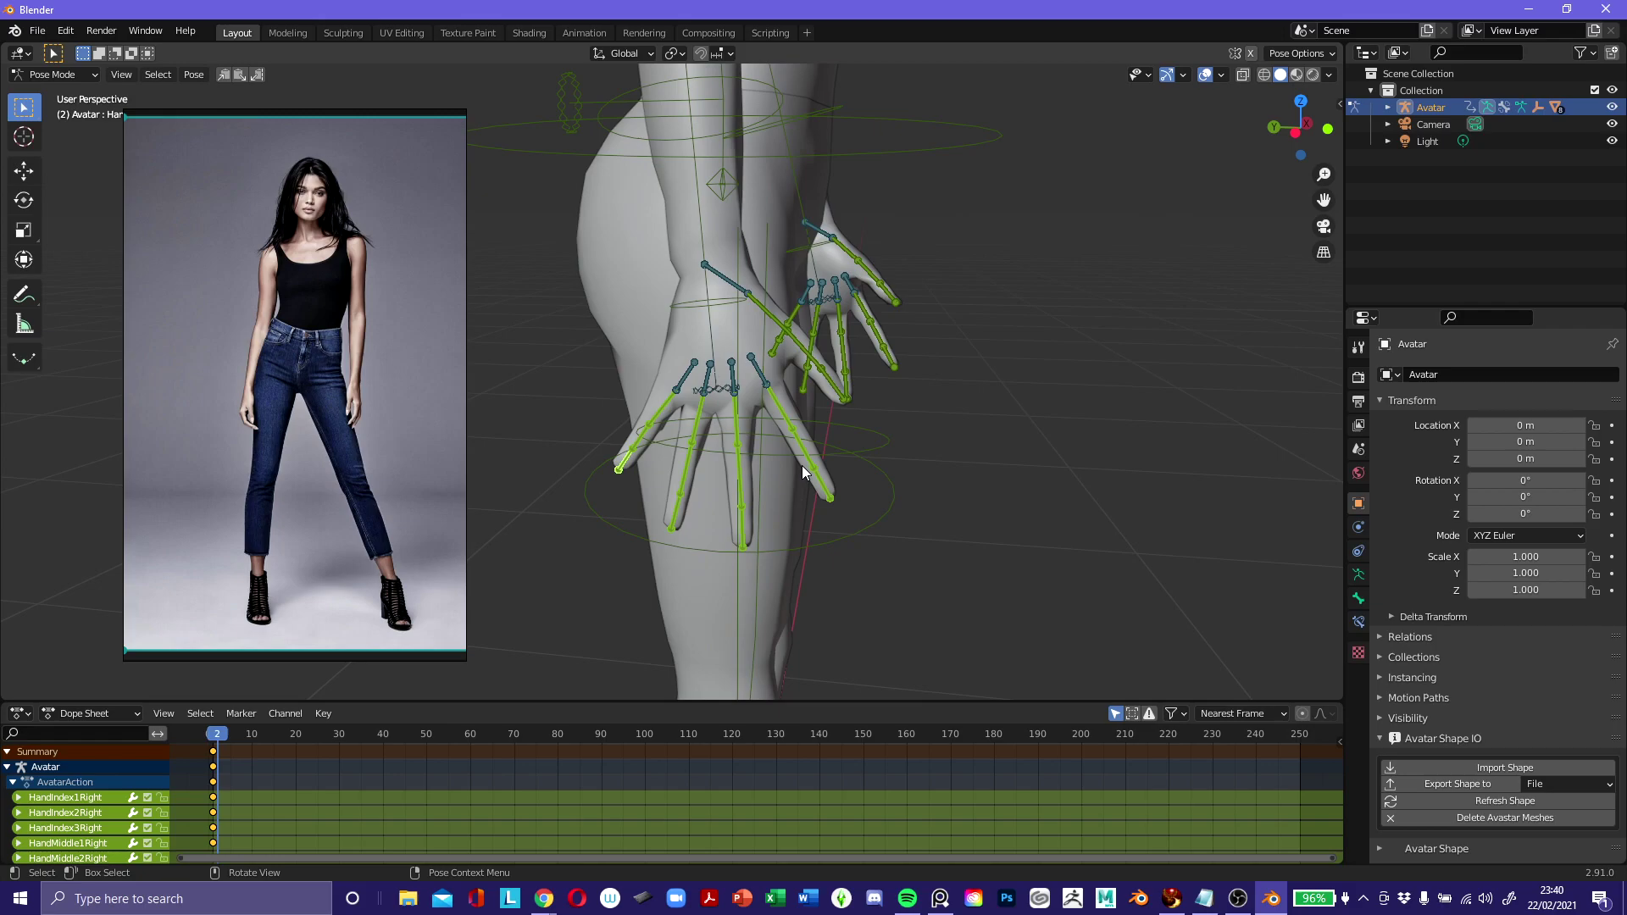
Set the transform pivot point to Individual Origins and rotate the selected right finger bones so the fingers curl inward toward the thigh.
{"action": "middle_click_drag", "start_coordinate": [806, 465], "coordinate": [318, 389]}
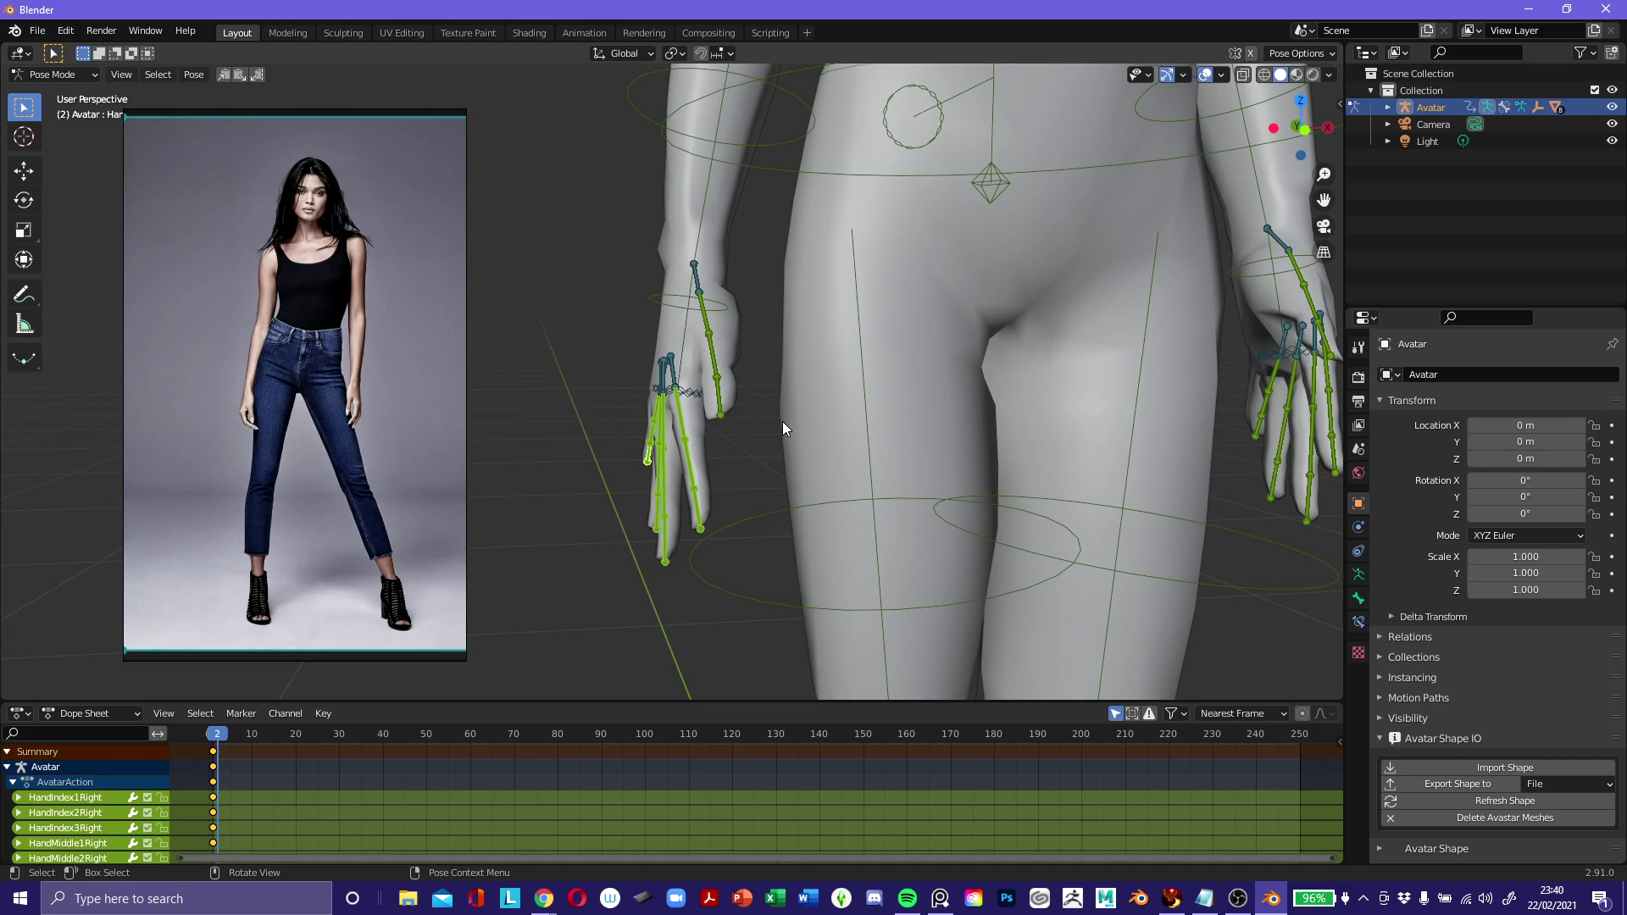
{"action": "middle_click_drag", "start_coordinate": [839, 459], "coordinate": [542, 351]}
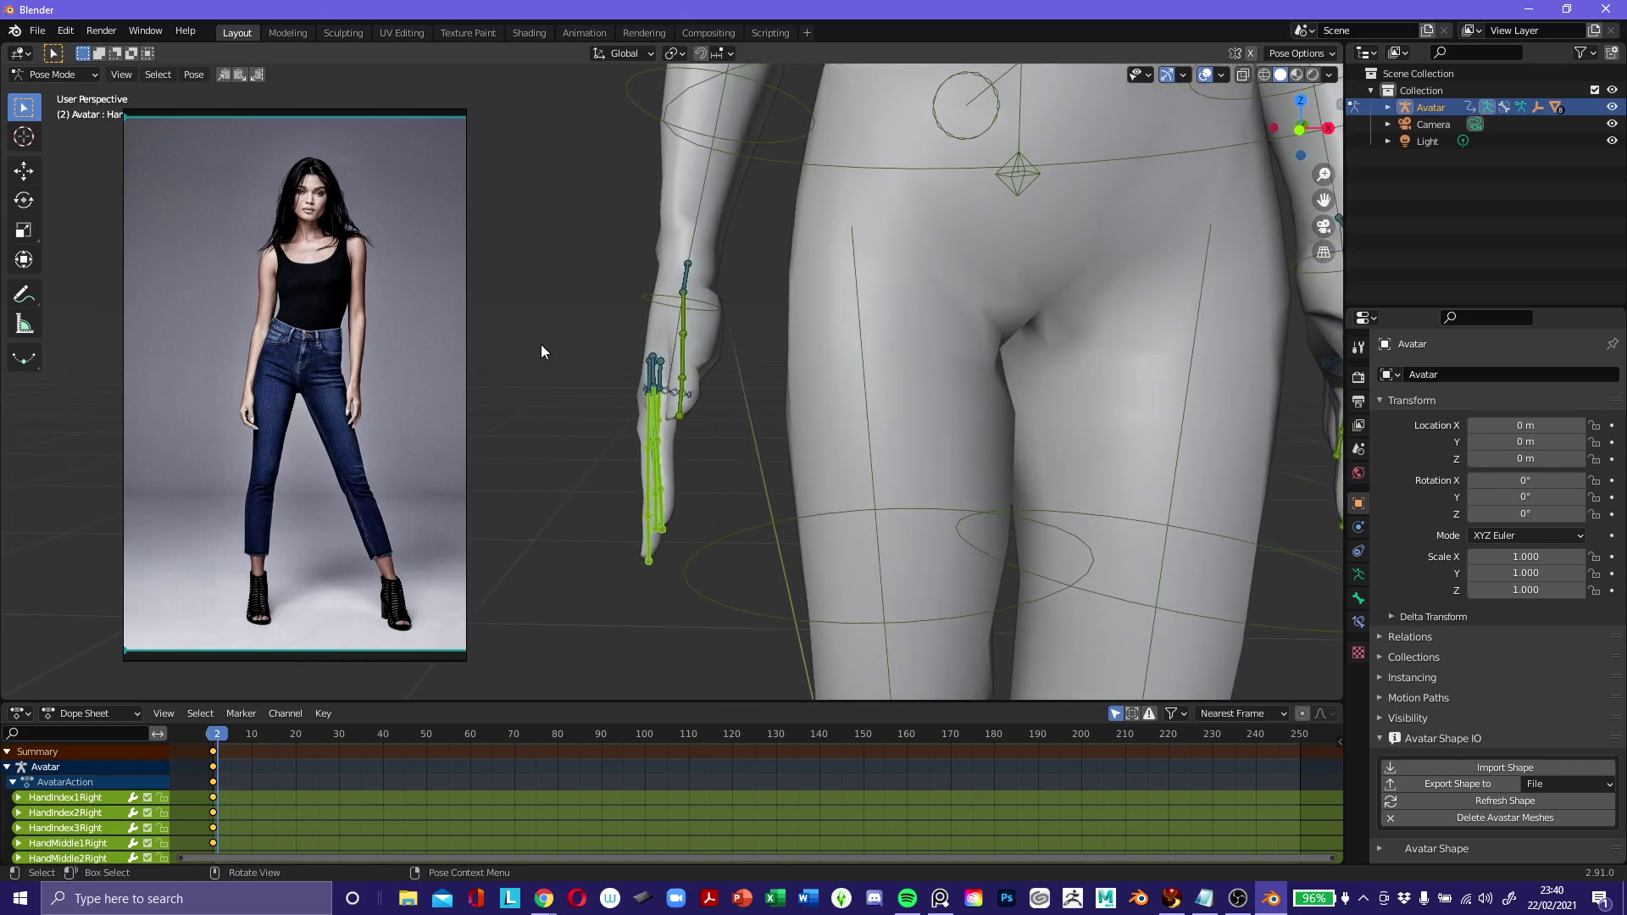
{"action": "left_click", "coordinate": [673, 54]}
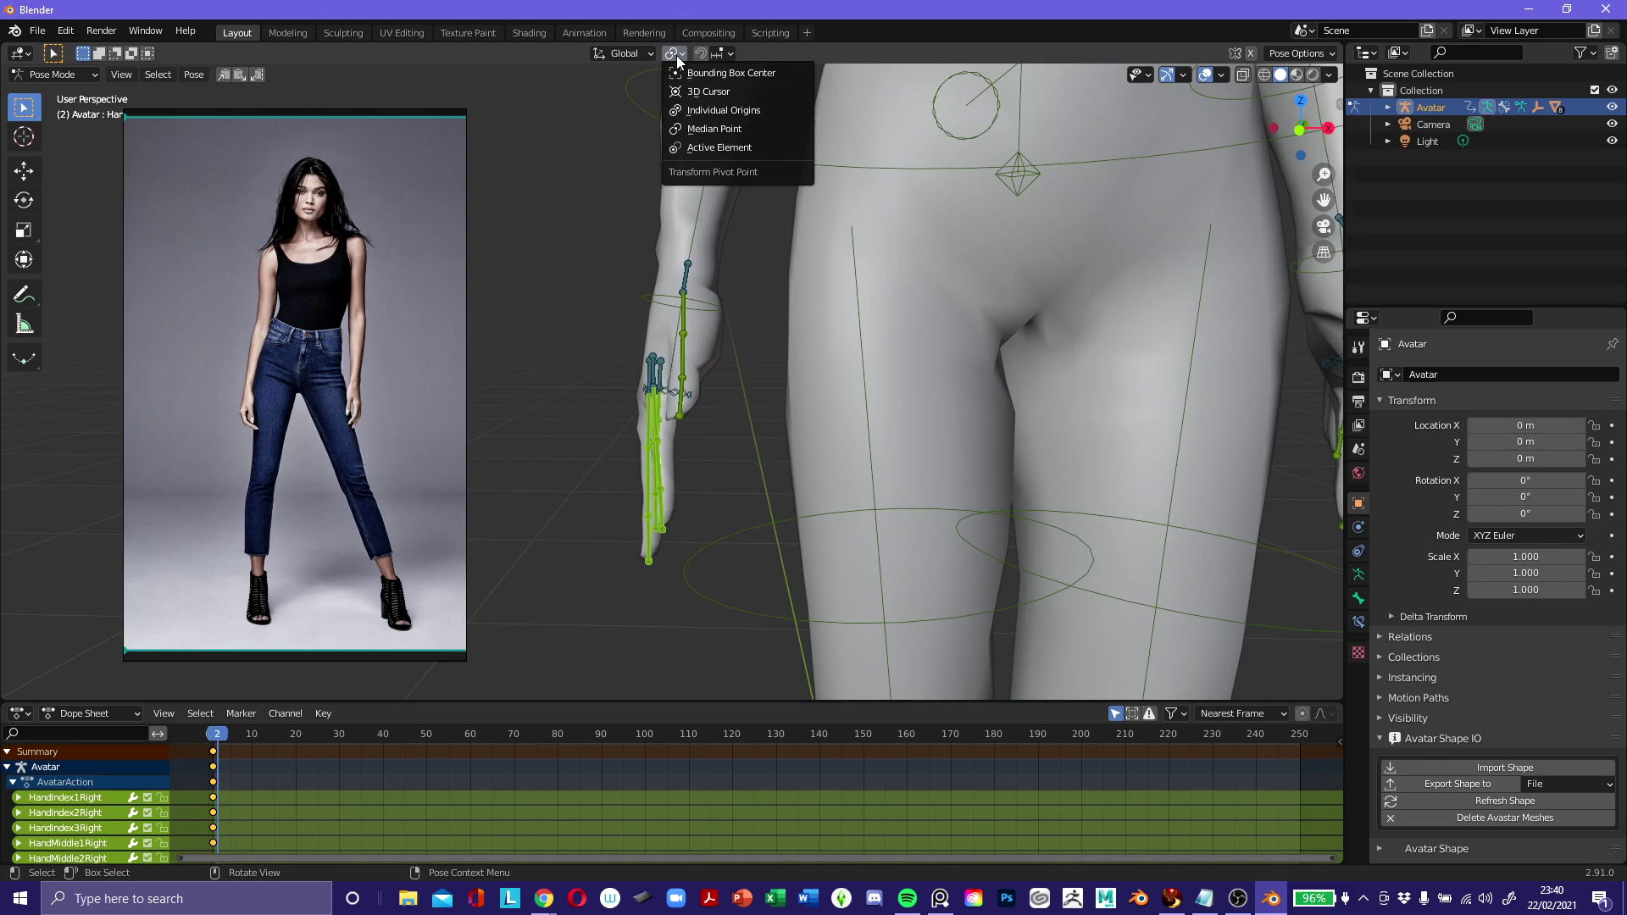
{"action": "left_click", "coordinate": [691, 111]}
{"action": "middle_click_drag", "start_coordinate": [669, 414], "coordinate": [801, 410]}
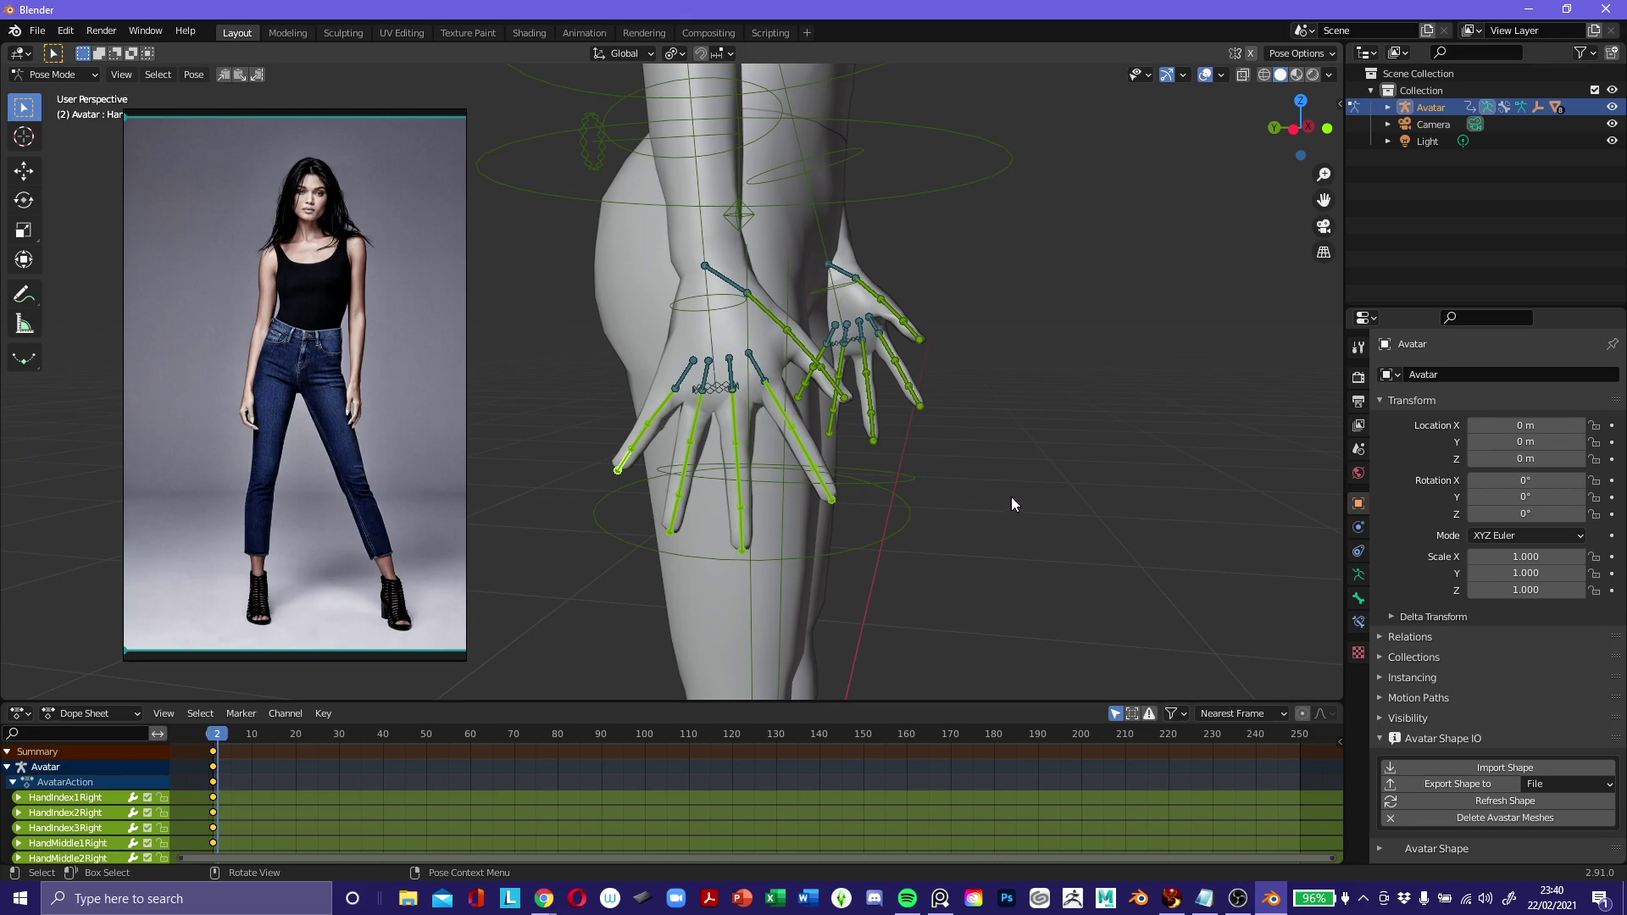
{"action": "middle_click_drag", "start_coordinate": [1021, 498], "coordinate": [858, 482]}
{"action": "key", "text": "r"}
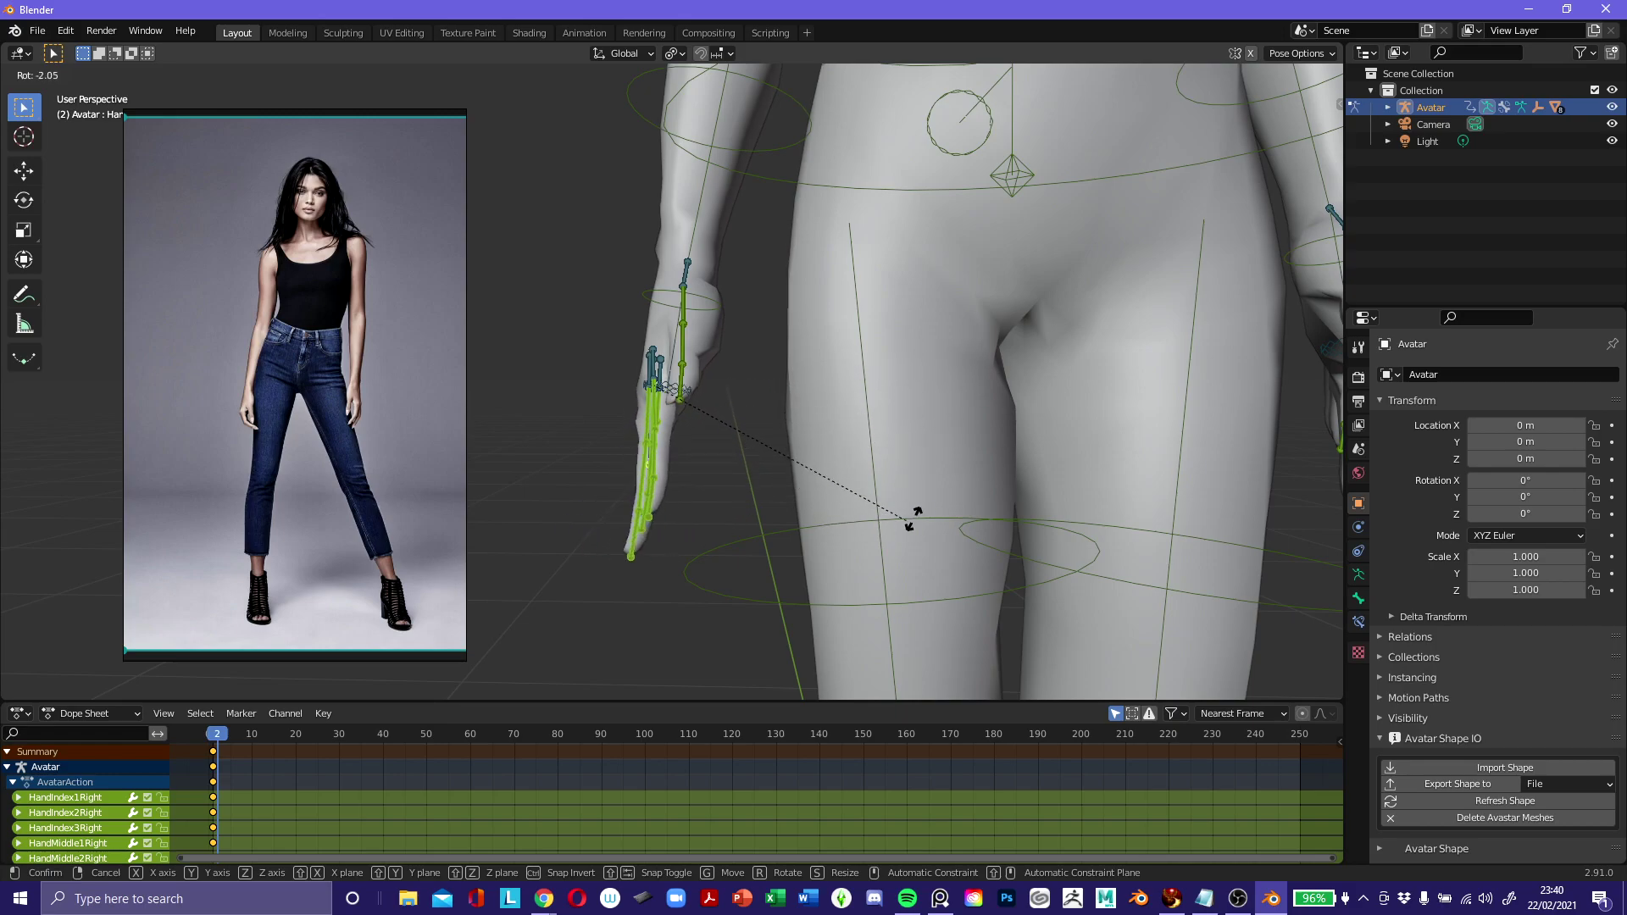
{"action": "left_click", "coordinate": [968, 471]}
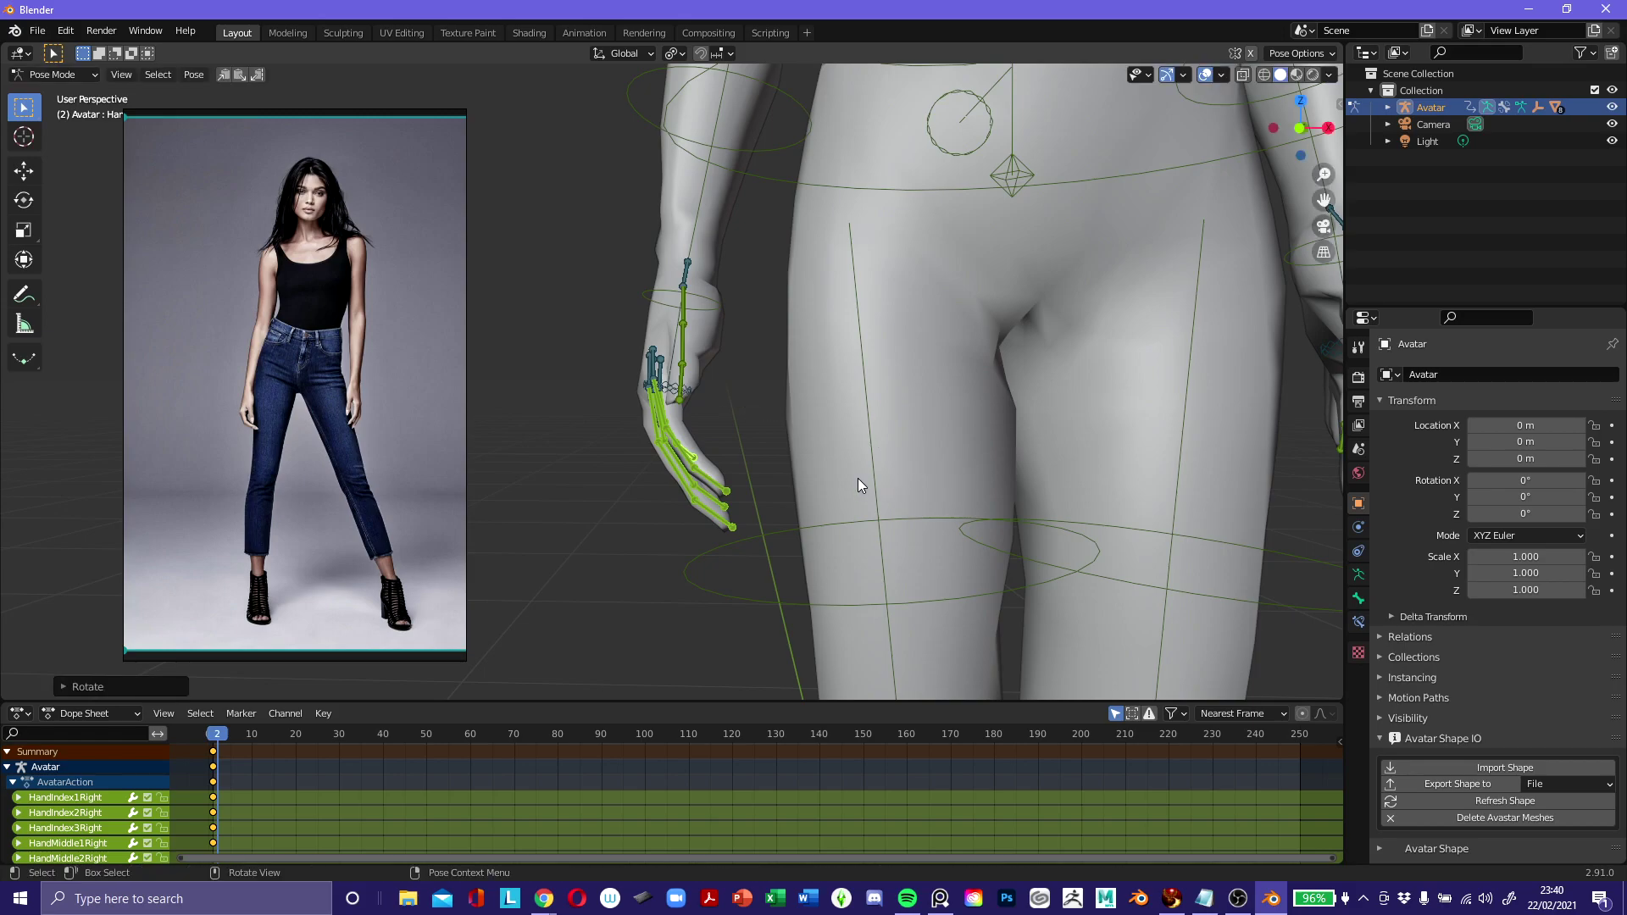
Rotate the first bone of the right thumb to adjust its angle beside the hand.
{"action": "middle_click_drag", "start_coordinate": [815, 490], "coordinate": [993, 444]}
{"action": "left_click", "coordinate": [764, 315]}
{"action": "middle_click_drag", "start_coordinate": [764, 315], "coordinate": [1010, 476]}
{"action": "key", "text": "r"}
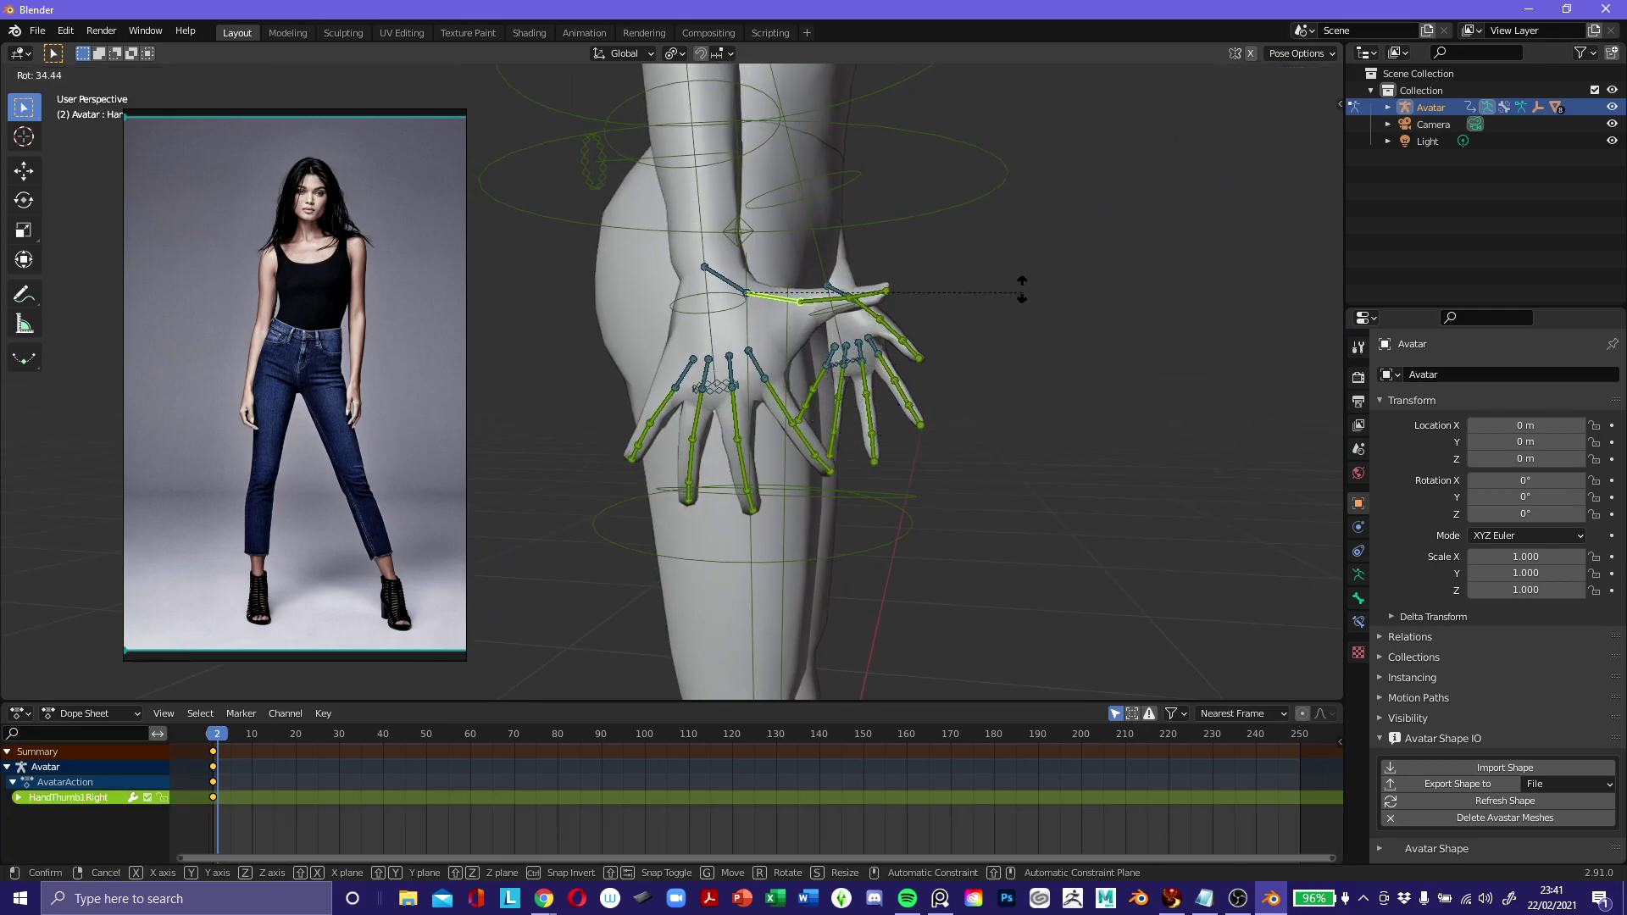
{"action": "left_click", "coordinate": [974, 455]}
{"action": "middle_click_drag", "start_coordinate": [975, 455], "coordinate": [891, 483]}
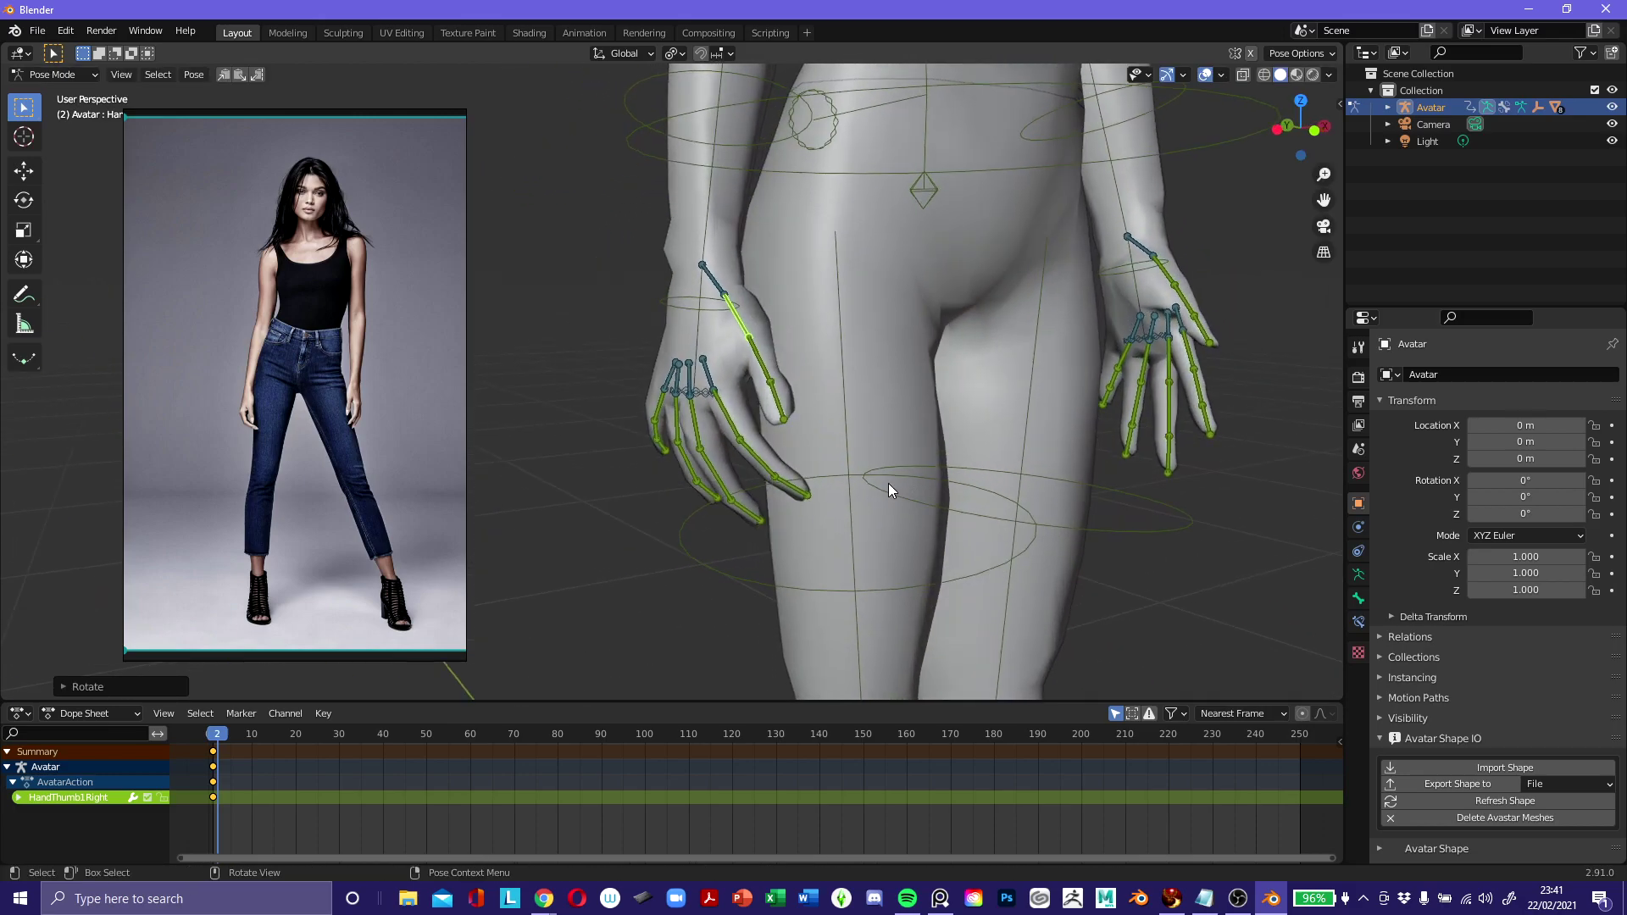
Rotate the first bone of the right index finger from the front and the side so it sits closer to the other fingers.
{"action": "left_click", "coordinate": [718, 424]}
{"action": "middle_click_drag", "start_coordinate": [718, 423], "coordinate": [776, 395]}
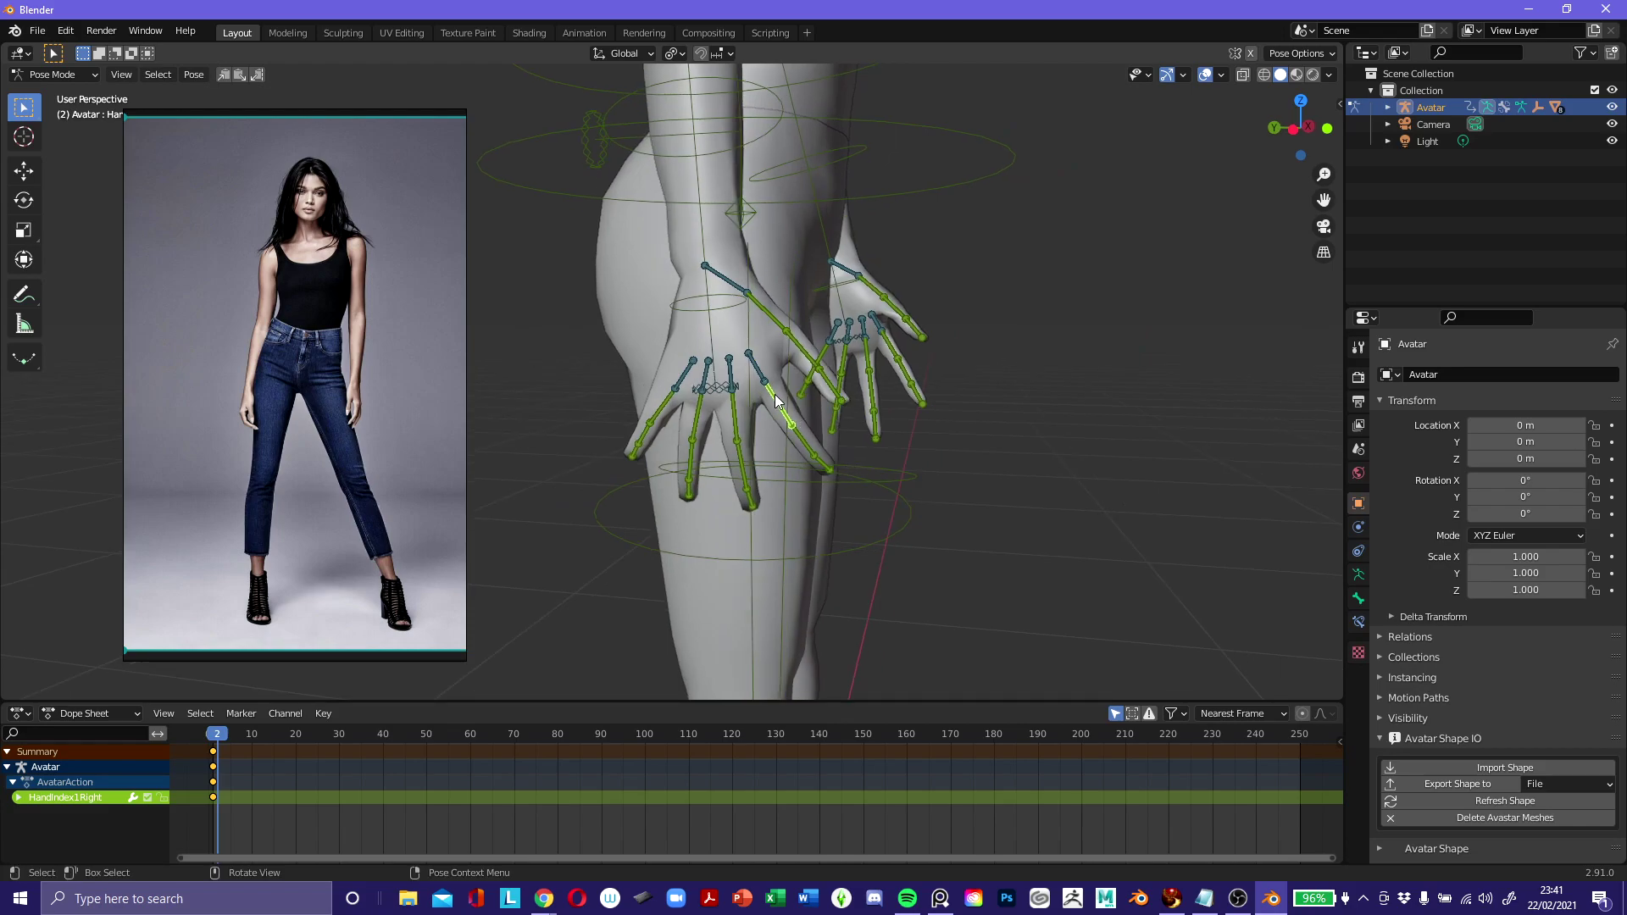
{"action": "middle_click_drag", "start_coordinate": [1025, 503], "coordinate": [830, 508]}
{"action": "key", "text": "r"}
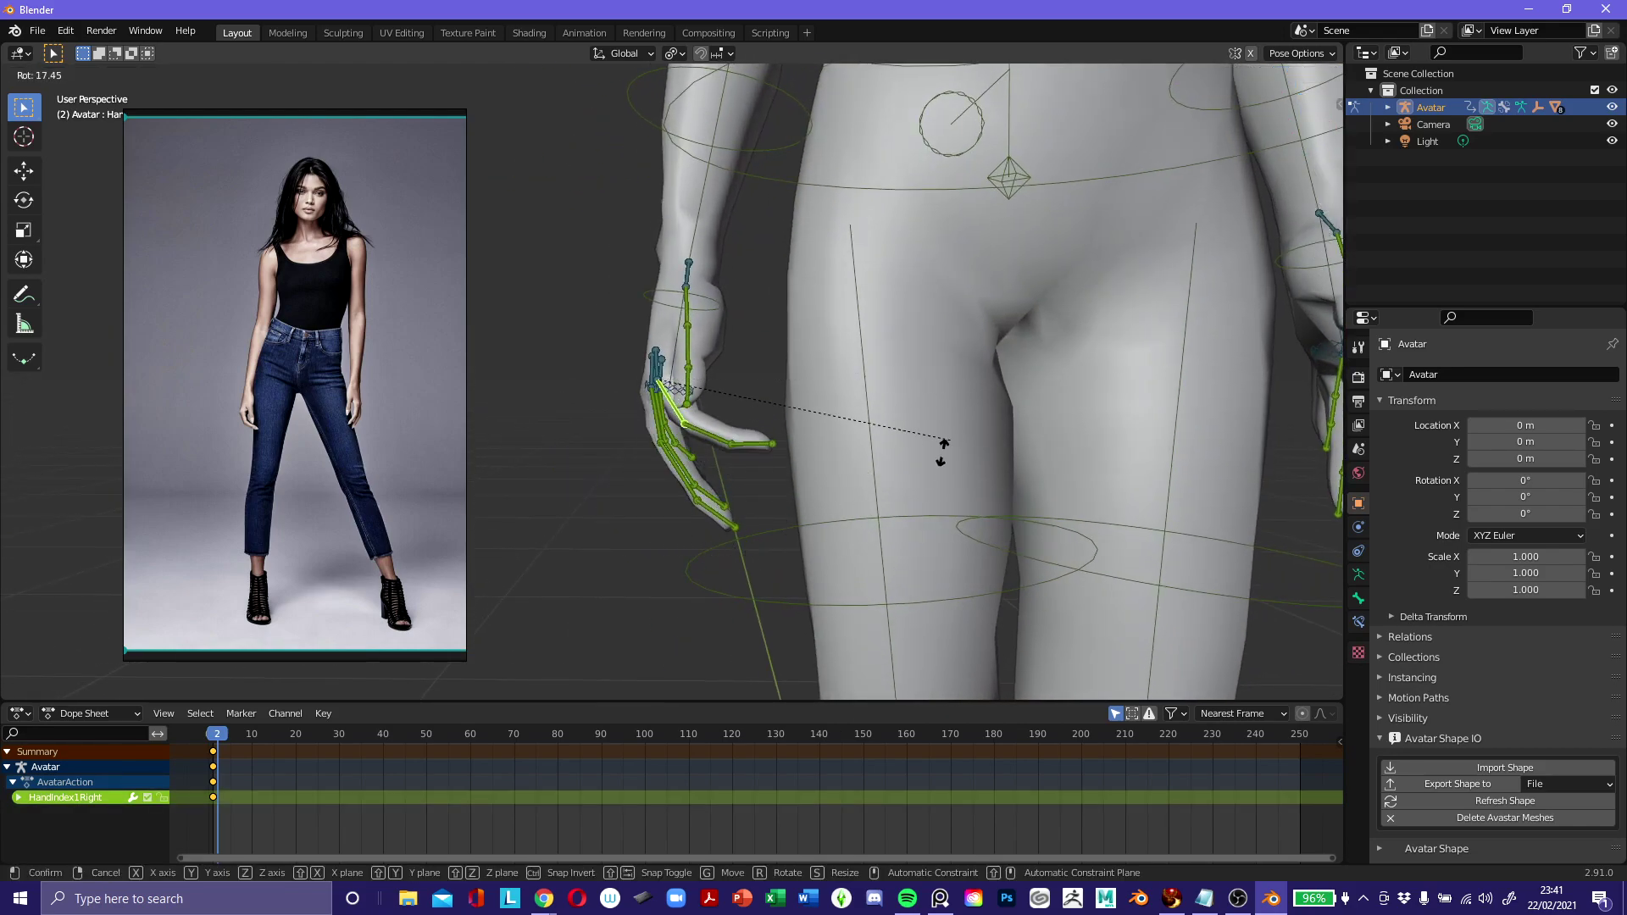
{"action": "left_click", "coordinate": [750, 551]}
{"action": "middle_click_drag", "start_coordinate": [750, 551], "coordinate": [912, 497]}
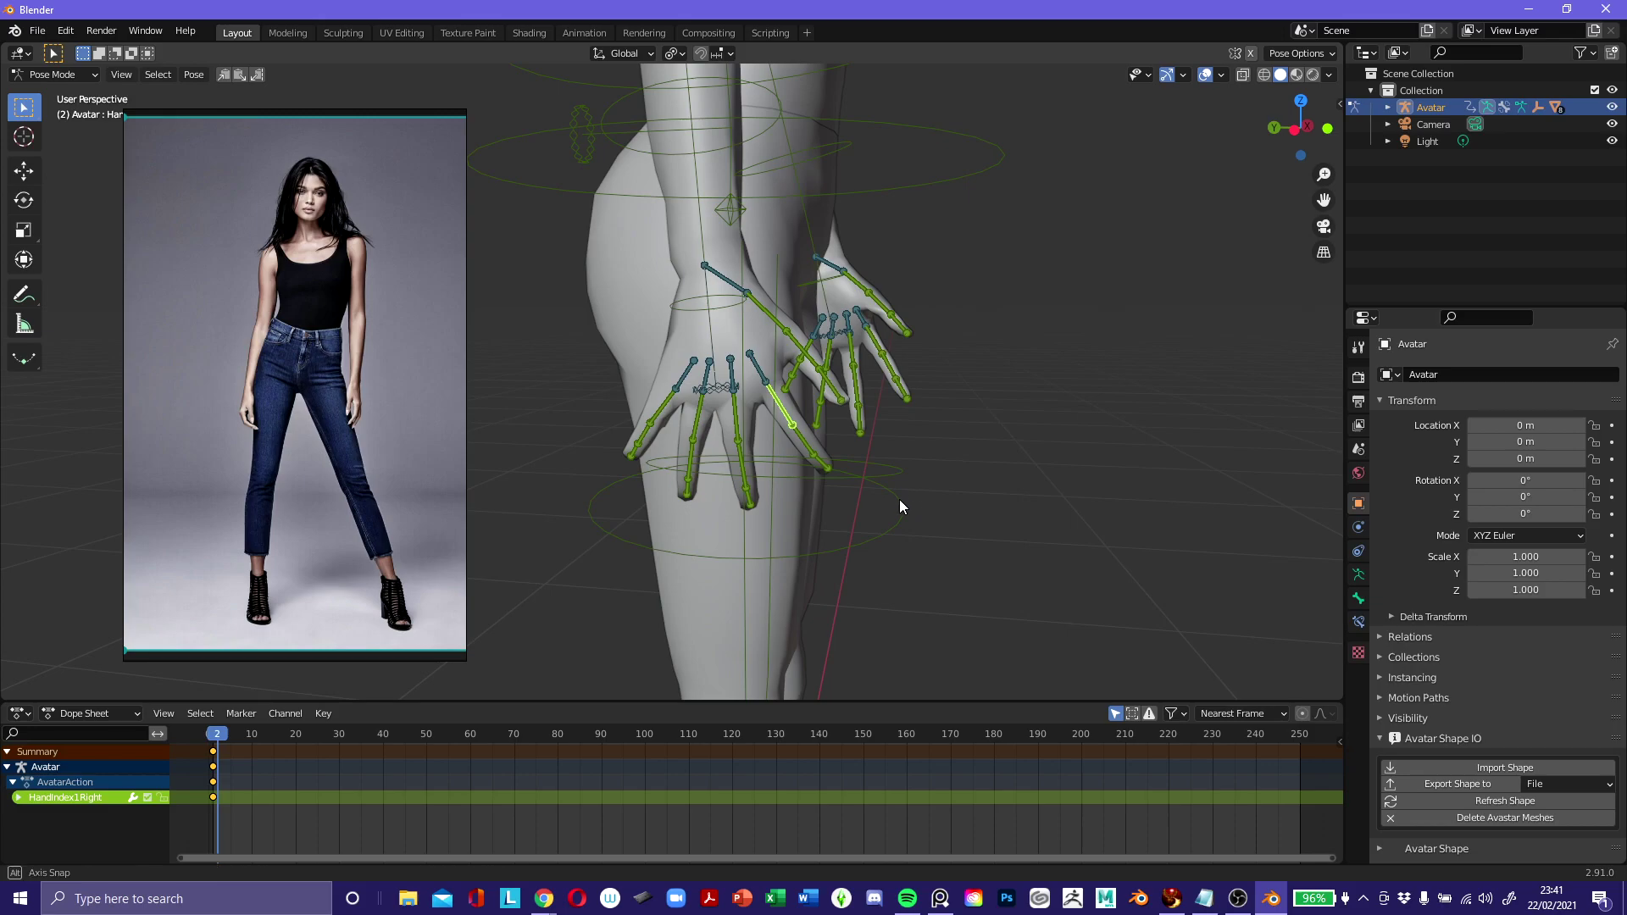
{"action": "middle_click_drag", "start_coordinate": [898, 500], "coordinate": [911, 495]}
{"action": "key", "text": "r"}
{"action": "left_click", "coordinate": [897, 509]}
Rotate the first bones of the right middle and ring fingers to even out the finger spacing.
{"action": "left_click", "coordinate": [754, 359]}
{"action": "key", "text": "r"}
{"action": "left_click", "coordinate": [949, 566]}
{"action": "left_click", "coordinate": [709, 373]}
{"action": "key", "text": "r"}
{"action": "left_click", "coordinate": [907, 477]}
{"action": "left_click", "coordinate": [710, 415]}
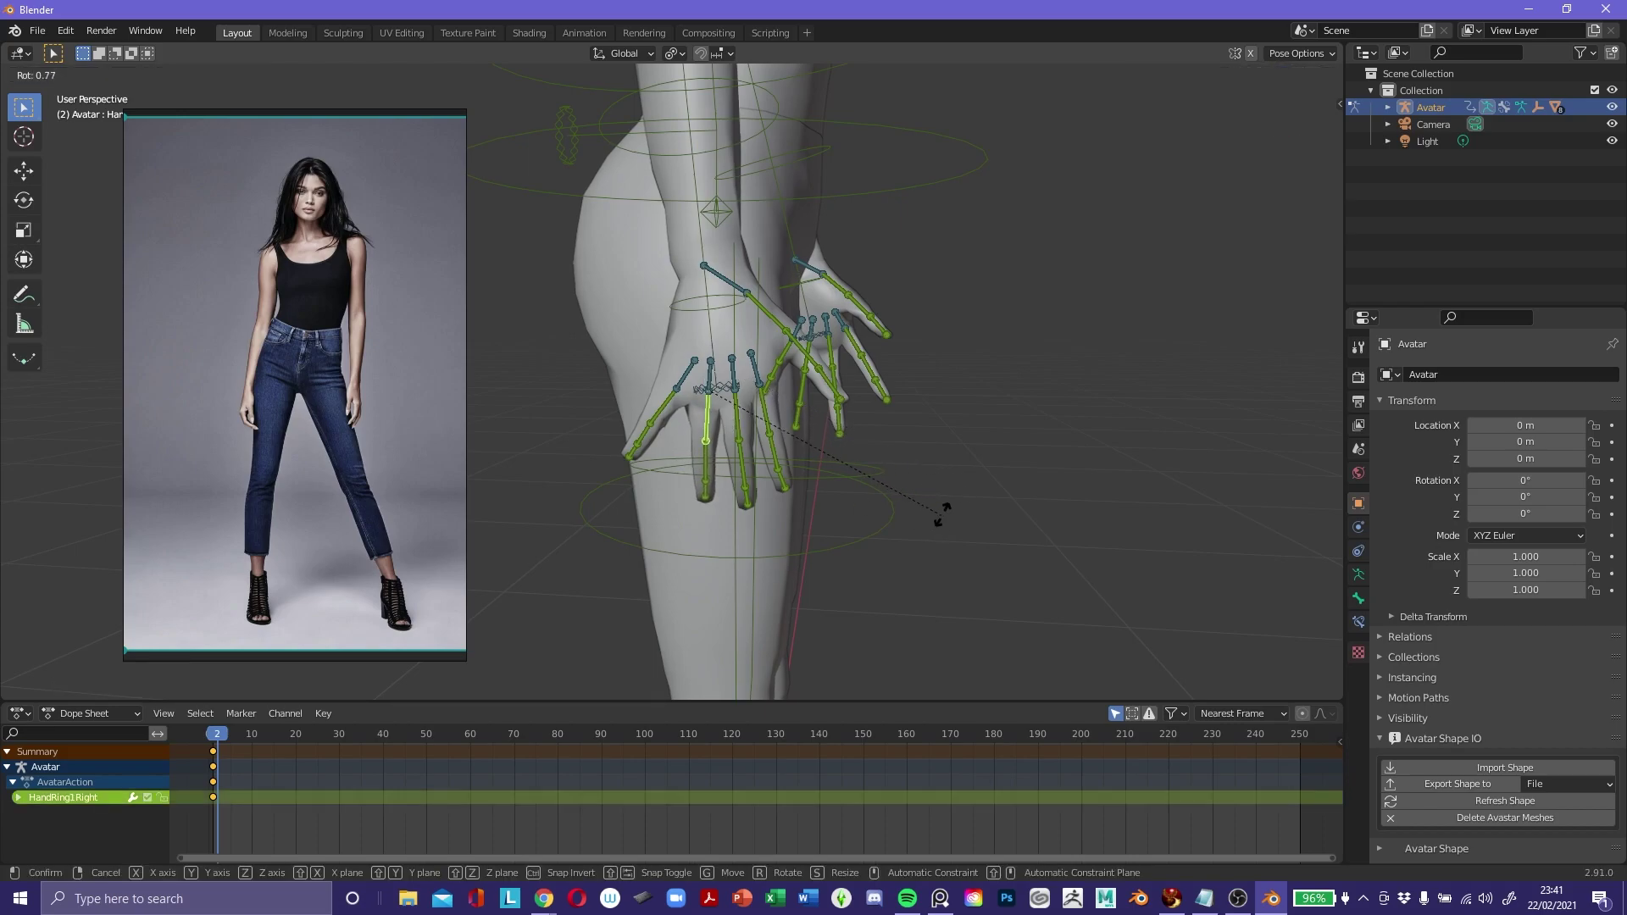
{"action": "left_click", "coordinate": [736, 419]}
{"action": "key", "text": "r"}
{"action": "left_click", "coordinate": [888, 530]}
Rotate the first bone of the right pinky to bring it closer to the ring finger.
{"action": "left_click", "coordinate": [688, 375]}
{"action": "key", "text": "r"}
{"action": "left_click", "coordinate": [1017, 471]}
{"action": "left_click", "coordinate": [674, 411]}
{"action": "key", "text": "r"}
{"action": "left_click", "coordinate": [1106, 445]}
Rotate the first bones of the right pinky, ring, middle and index fingers together to refine the hand's relaxed curl.
{"action": "middle_click_drag", "start_coordinate": [1093, 458], "coordinate": [1056, 479]}
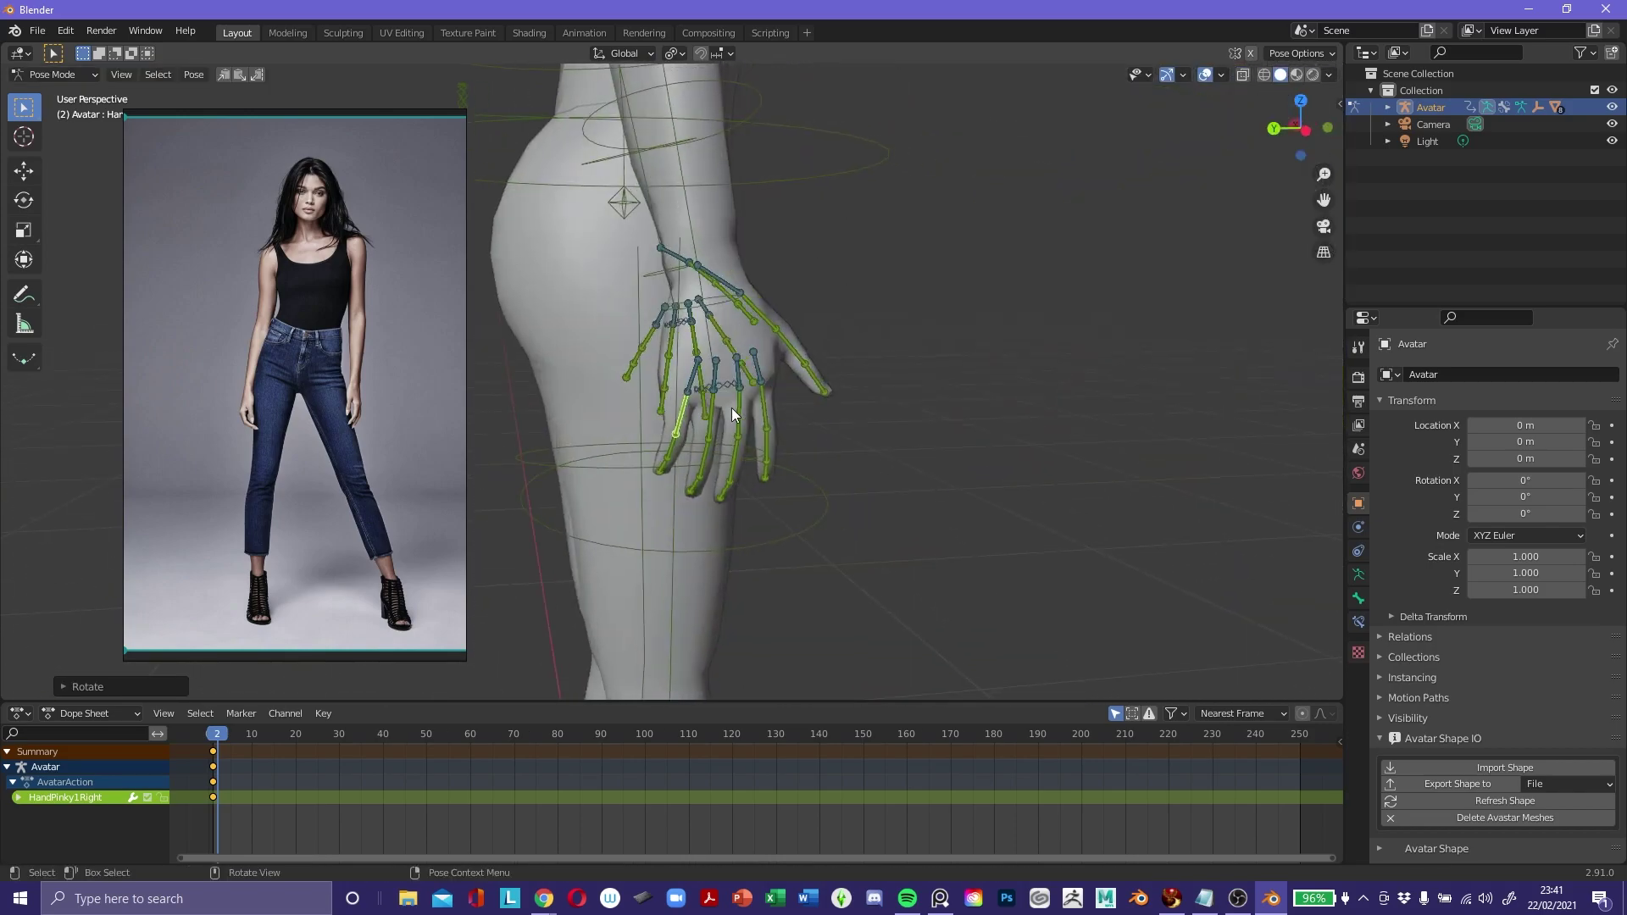
{"action": "left_click", "coordinate": [716, 413], "text": "shift"}
{"action": "left_click", "coordinate": [743, 421], "text": "shift"}
{"action": "left_click", "coordinate": [775, 417], "text": "shift"}
{"action": "middle_click_drag", "start_coordinate": [834, 439], "coordinate": [624, 421]}
{"action": "key", "text": "r"}
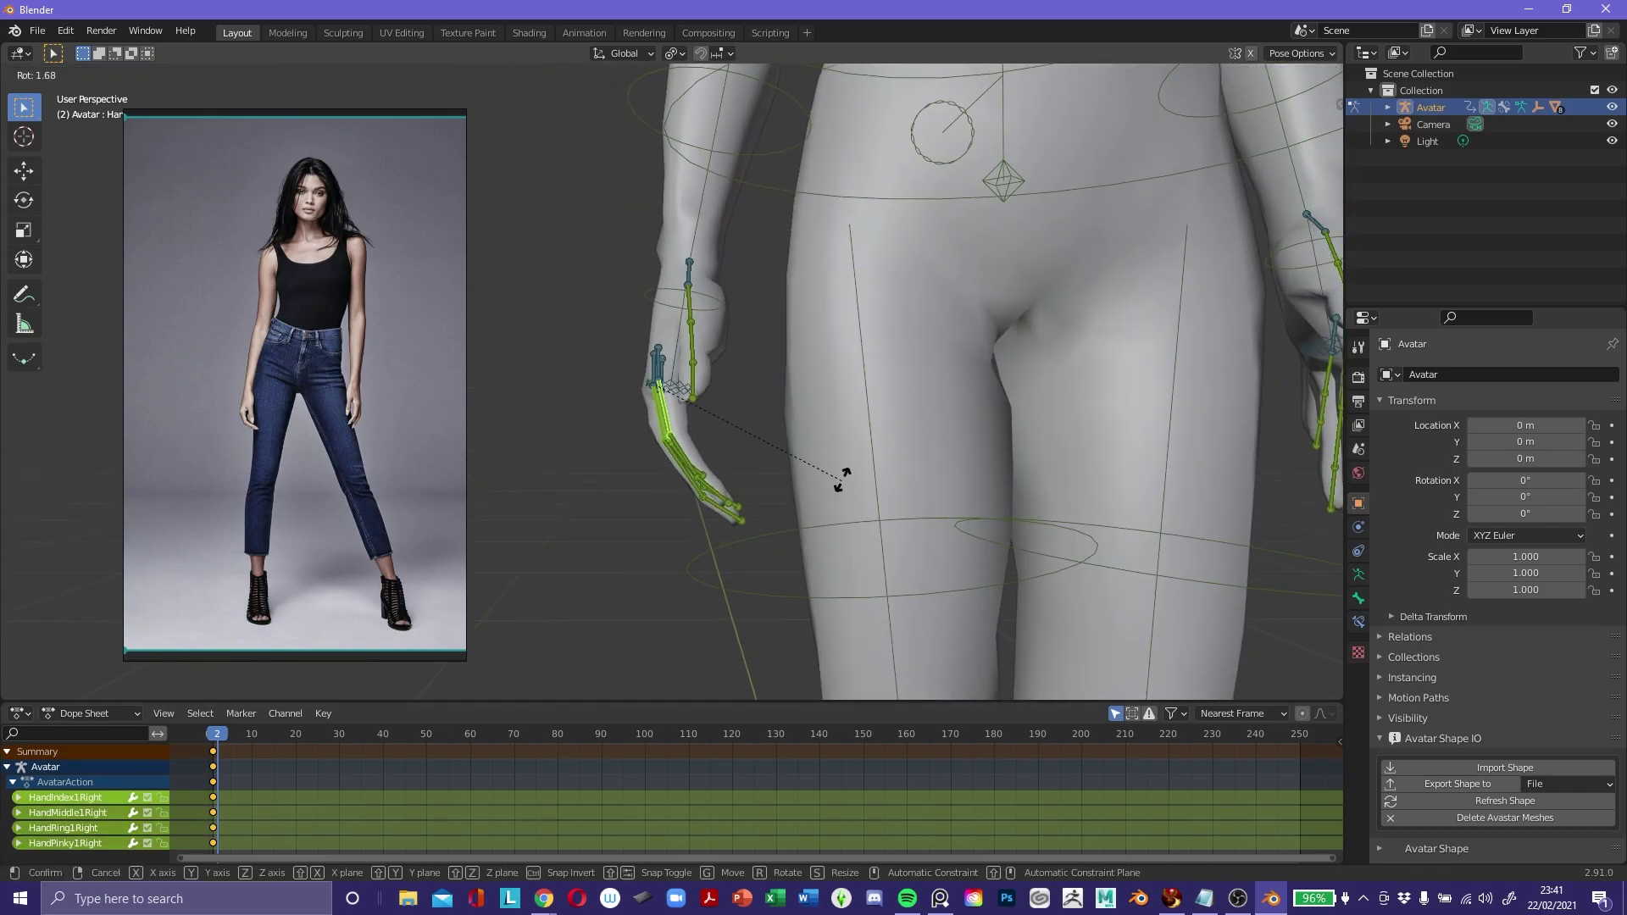
{"action": "left_click", "coordinate": [846, 473]}
{"action": "key", "text": "r"}
{"action": "key", "text": "r"}
{"action": "left_click", "coordinate": [895, 511]}
{"action": "key", "text": "r"}
{"action": "left_click", "coordinate": [720, 385]}
{"action": "middle_click_drag", "start_coordinate": [712, 383], "coordinate": [893, 384]}
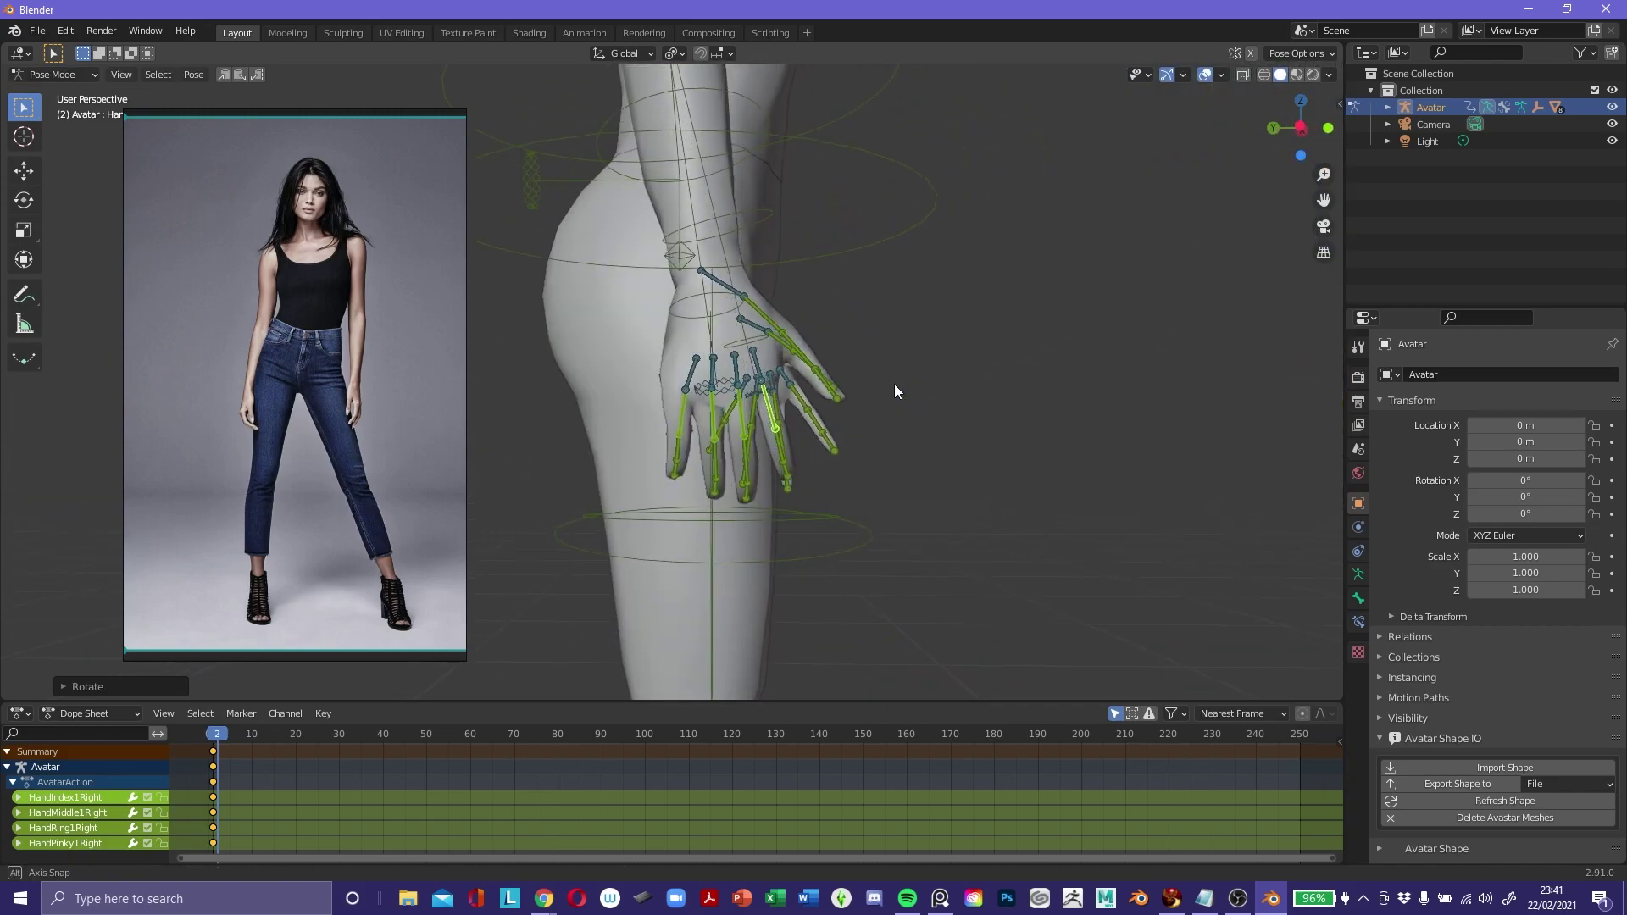
{"action": "key", "text": "r"}
{"action": "left_click", "coordinate": [999, 538]}
Rotate the first bone of the right thumb again and set the transform pivot point to Median Point.
{"action": "middle_click_drag", "start_coordinate": [999, 537], "coordinate": [805, 444]}
{"action": "left_click", "coordinate": [776, 328]}
{"action": "middle_click_drag", "start_coordinate": [777, 328], "coordinate": [813, 492]}
{"action": "left_click", "coordinate": [671, 54]}
{"action": "left_click", "coordinate": [691, 125]}
{"action": "scroll", "coordinate": [868, 405], "scroll_direction": "down", "scroll_amount": 3}
{"action": "middle_click_drag", "start_coordinate": [868, 405], "coordinate": [825, 435]}
{"action": "scroll", "coordinate": [825, 435], "scroll_direction": "down", "scroll_amount": 3}
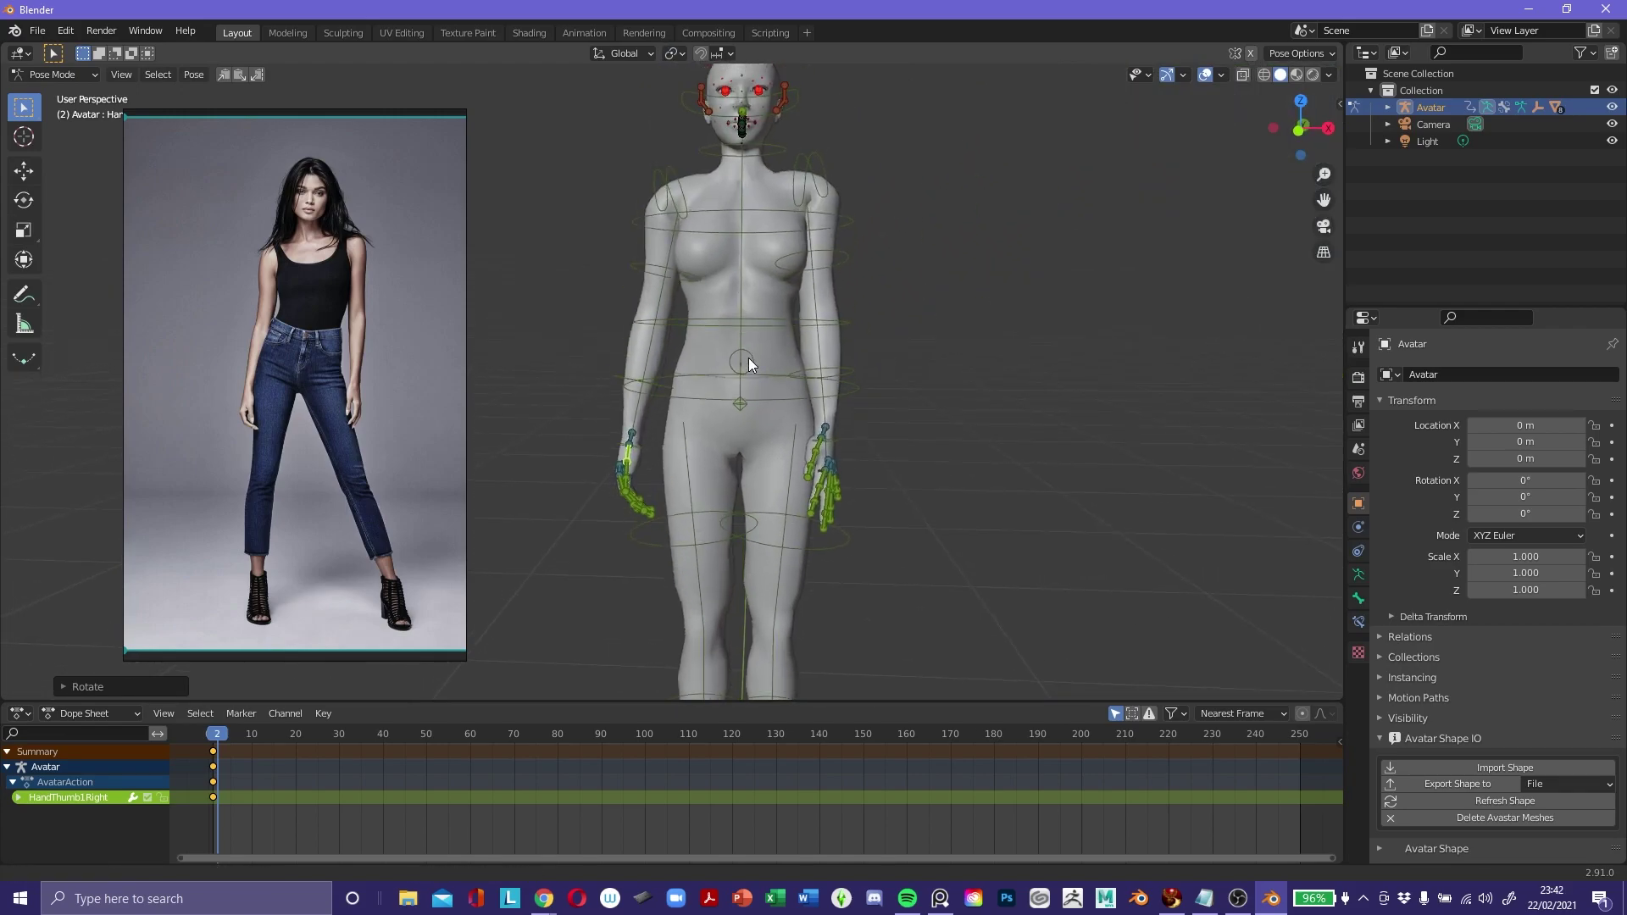
Rotate the right arm bones, including the right shoulder, to bring the arm and hand closer to the body.
{"action": "left_click", "coordinate": [685, 293]}
{"action": "key", "text": "r"}
{"action": "left_click", "coordinate": [999, 445]}
{"action": "left_click", "coordinate": [841, 437]}
{"action": "left_click", "coordinate": [657, 382]}
{"action": "key", "text": "r"}
{"action": "left_click", "coordinate": [922, 480]}
{"action": "left_click", "coordinate": [651, 212]}
{"action": "key", "text": "r"}
{"action": "left_click", "coordinate": [935, 419]}
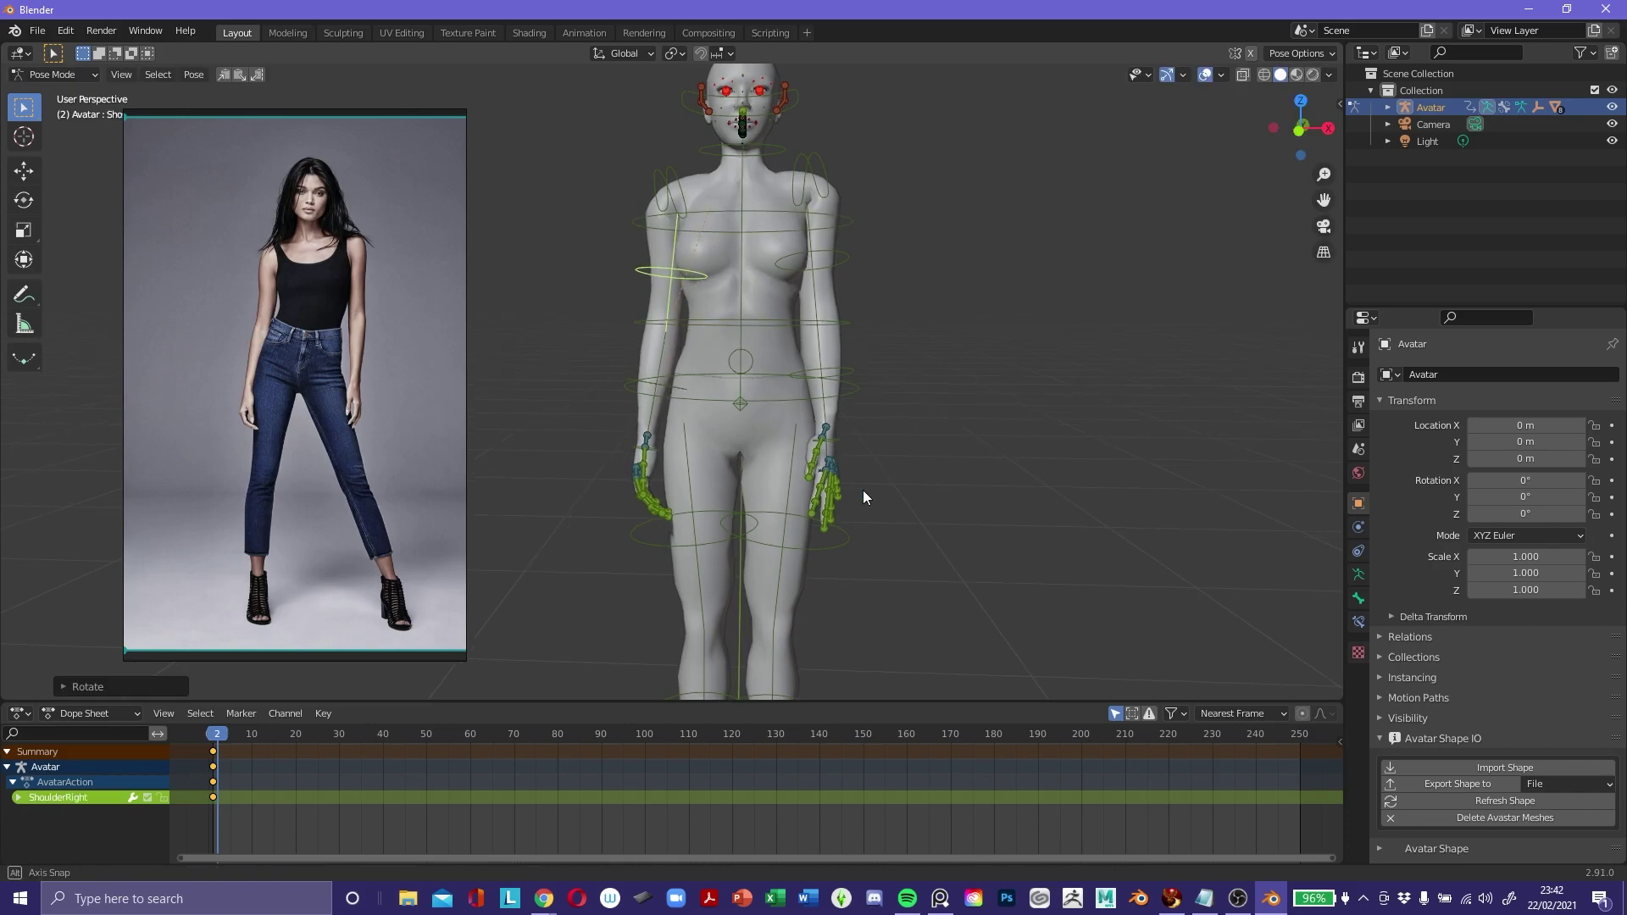
Rotate the left pinky and ring finger bones to close the gaps between the left hand's outer fingers.
{"action": "scroll", "coordinate": [858, 486], "scroll_direction": "up", "scroll_amount": 8}
{"action": "left_click", "coordinate": [811, 442]}
{"action": "key", "text": "r"}
{"action": "left_click", "coordinate": [931, 525]}
{"action": "left_click", "coordinate": [802, 416]}
{"action": "key", "text": "r"}
{"action": "left_click", "coordinate": [930, 509]}
{"action": "left_click", "coordinate": [779, 411]}
{"action": "key", "text": "r"}
{"action": "left_click", "coordinate": [917, 553]}
{"action": "left_click", "coordinate": [798, 413]}
{"action": "key", "text": "r"}
{"action": "left_click", "coordinate": [918, 517]}
Rotate the left middle and index finger bones to bring them closer to the other fingers.
{"action": "left_click", "coordinate": [747, 415]}
{"action": "key", "text": "r"}
{"action": "left_click", "coordinate": [955, 526]}
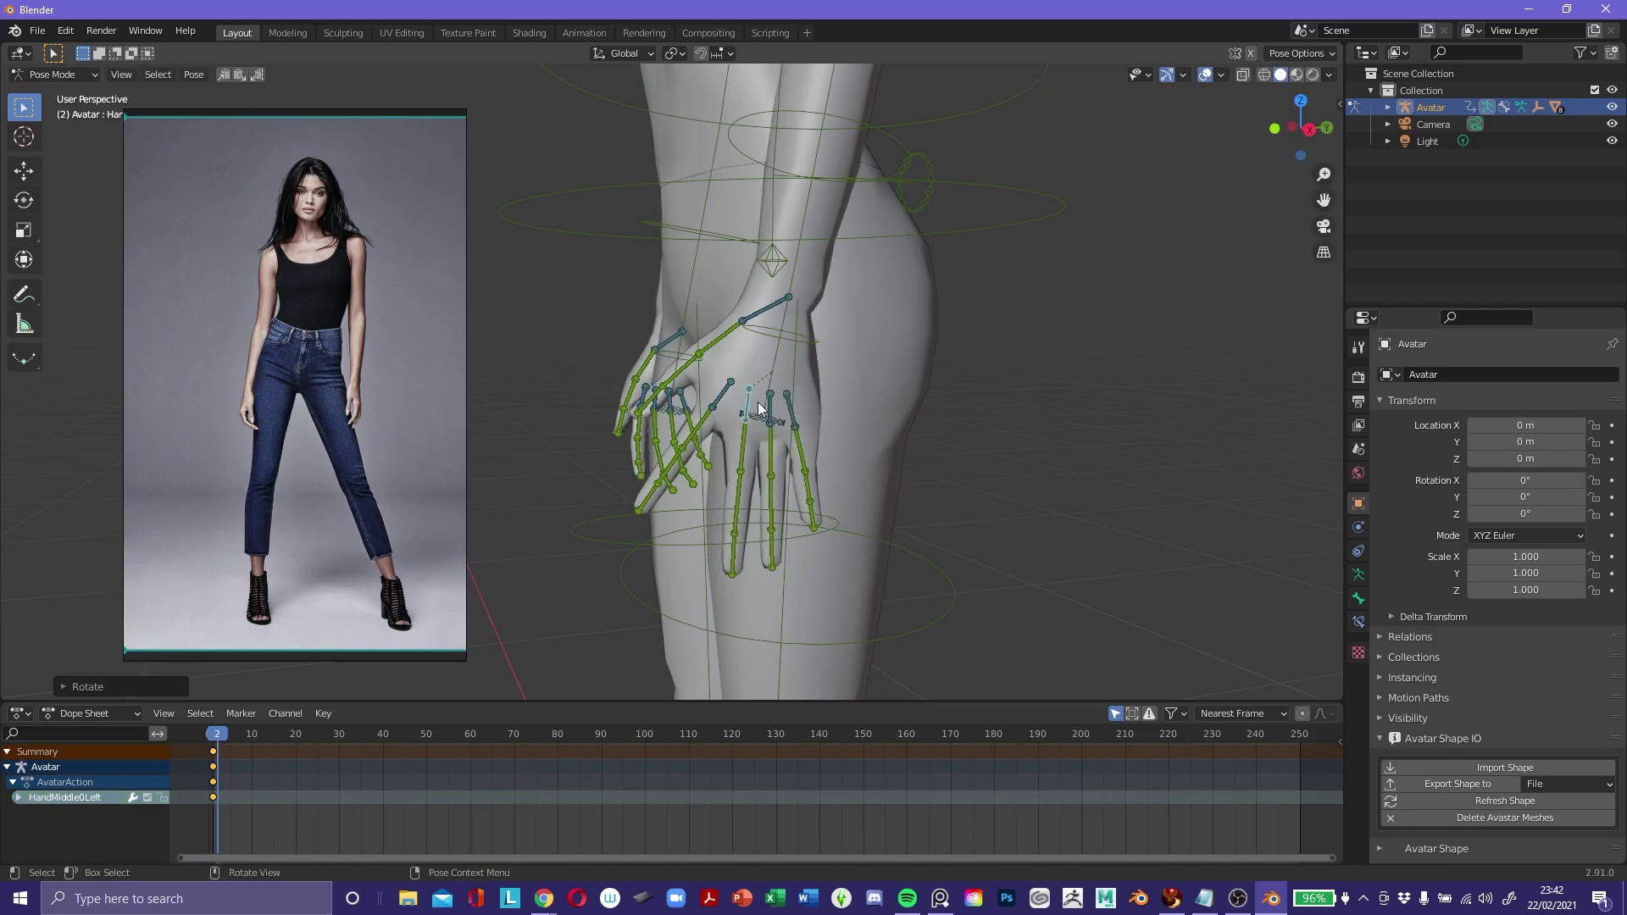
{"action": "left_click", "coordinate": [723, 399]}
{"action": "key", "text": "r"}
{"action": "left_click", "coordinate": [1002, 443]}
Rotate the first bones of the left index, middle, ring and pinky fingers together with the pivot point set to Individual Origins.
{"action": "left_click", "coordinate": [713, 434]}
{"action": "left_click", "coordinate": [743, 441], "text": "shift"}
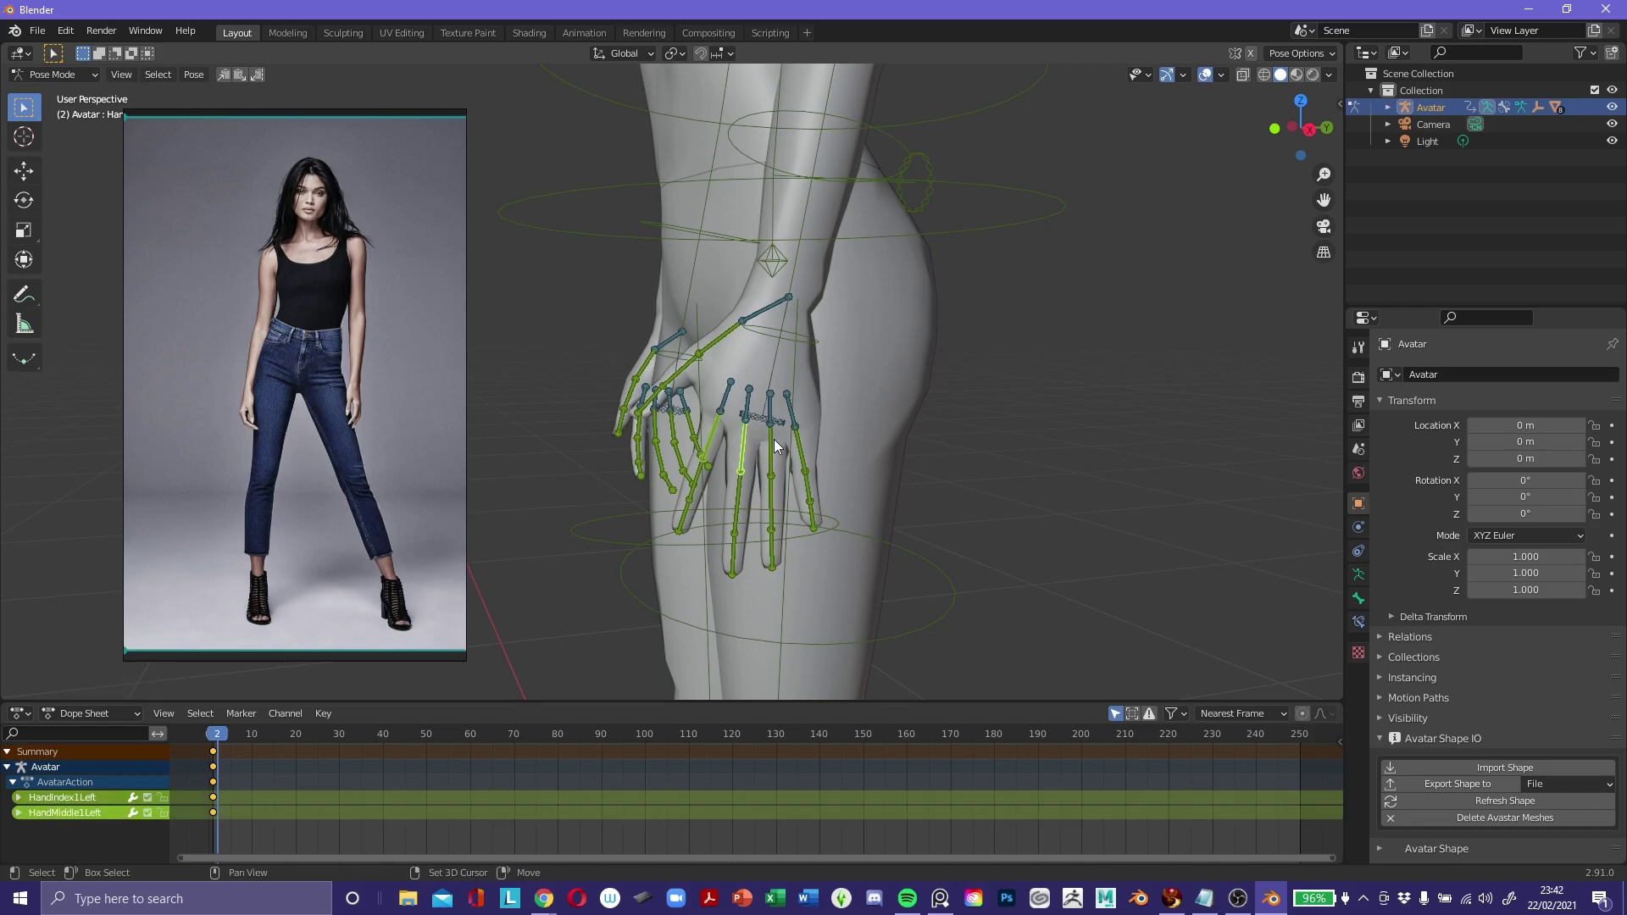
{"action": "left_click", "coordinate": [771, 441], "text": "shift"}
{"action": "left_click", "coordinate": [799, 444], "text": "shift"}
{"action": "left_click", "coordinate": [676, 54]}
{"action": "left_click", "coordinate": [709, 111]}
{"action": "middle_click_drag", "start_coordinate": [885, 407], "coordinate": [881, 496]}
{"action": "key", "text": "r"}
{"action": "left_click", "coordinate": [1000, 441]}
Rotate individual left finger bones so the fingers curl naturally toward the thigh.
{"action": "left_click", "coordinate": [838, 420]}
{"action": "key", "text": "r"}
{"action": "left_click", "coordinate": [1007, 460]}
{"action": "left_click", "coordinate": [819, 426]}
{"action": "left_click", "coordinate": [837, 426], "text": "shift"}
{"action": "key", "text": "r"}
{"action": "left_click", "coordinate": [1020, 476]}
{"action": "left_click", "coordinate": [835, 440]}
{"action": "left_click", "coordinate": [847, 460], "text": "shift"}
{"action": "key", "text": "r"}
{"action": "left_click", "coordinate": [952, 506]}
{"action": "left_click", "coordinate": [851, 458]}
{"action": "key", "text": "r"}
{"action": "left_click", "coordinate": [888, 509]}
Rotate the left thumb and the first bone of the left index finger to refine the left hand's shape.
{"action": "middle_click_drag", "start_coordinate": [745, 454], "coordinate": [648, 411]}
{"action": "left_click", "coordinate": [763, 353]}
{"action": "key", "text": "r"}
{"action": "middle_click_drag", "start_coordinate": [763, 352], "coordinate": [1084, 438]}
{"action": "left_click", "coordinate": [912, 442]}
{"action": "left_click", "coordinate": [832, 404]}
{"action": "key", "text": "r"}
{"action": "left_click", "coordinate": [932, 433]}
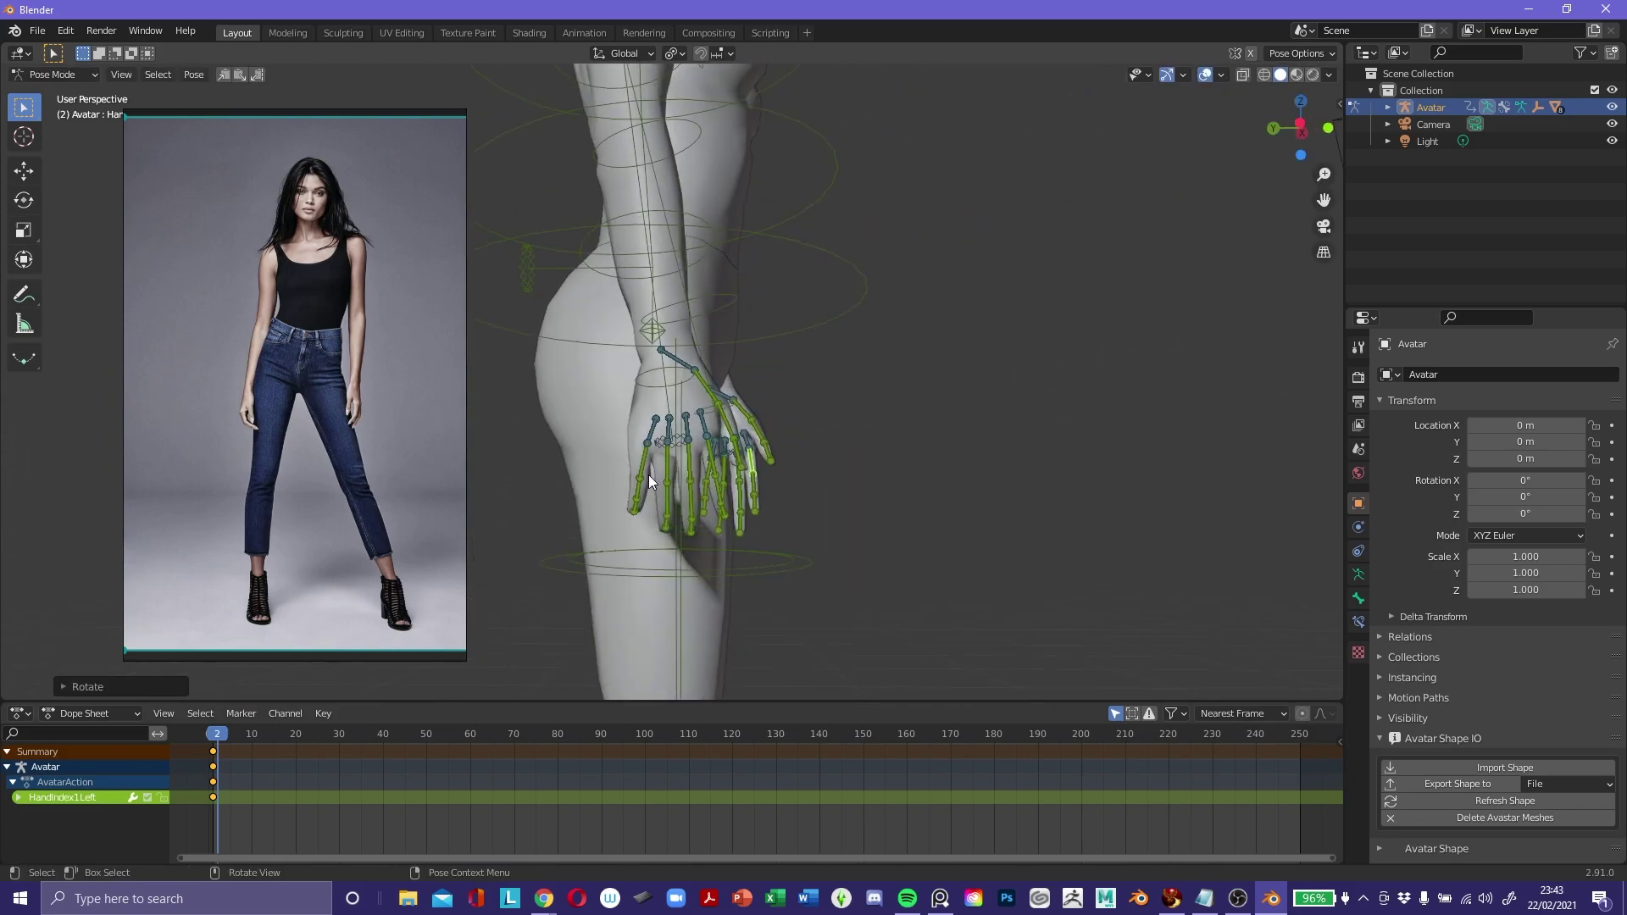
Fine-tune the rotation of the right pinky and another right-hand finger bone.
{"action": "left_click", "coordinate": [646, 474]}
{"action": "left_click", "coordinate": [652, 431]}
{"action": "key", "text": "r"}
{"action": "left_click", "coordinate": [867, 471]}
{"action": "middle_click_drag", "start_coordinate": [867, 472], "coordinate": [786, 534]}
{"action": "left_click", "coordinate": [727, 427]}
{"action": "key", "text": "r"}
{"action": "left_click", "coordinate": [821, 472]}
Set the transform pivot point back to Median Point.
{"action": "scroll", "coordinate": [792, 508], "scroll_direction": "down", "scroll_amount": 2}
{"action": "middle_click_drag", "start_coordinate": [880, 217], "coordinate": [761, 268], "text": "shift"}
{"action": "left_click", "coordinate": [675, 54]}
{"action": "left_click", "coordinate": [688, 132]}
{"action": "scroll", "coordinate": [925, 398], "scroll_direction": "down", "scroll_amount": 3}
{"action": "middle_click_drag", "start_coordinate": [932, 409], "coordinate": [899, 473]}
{"action": "scroll", "coordinate": [875, 484], "scroll_direction": "down", "scroll_amount": 3}
In front view, rotate the left hip so the leg spreads outward like the reference, and rotate the left ankle to match.
{"action": "left_click", "coordinate": [1299, 130]}
{"action": "left_click", "coordinate": [781, 443]}
{"action": "key", "text": "r"}
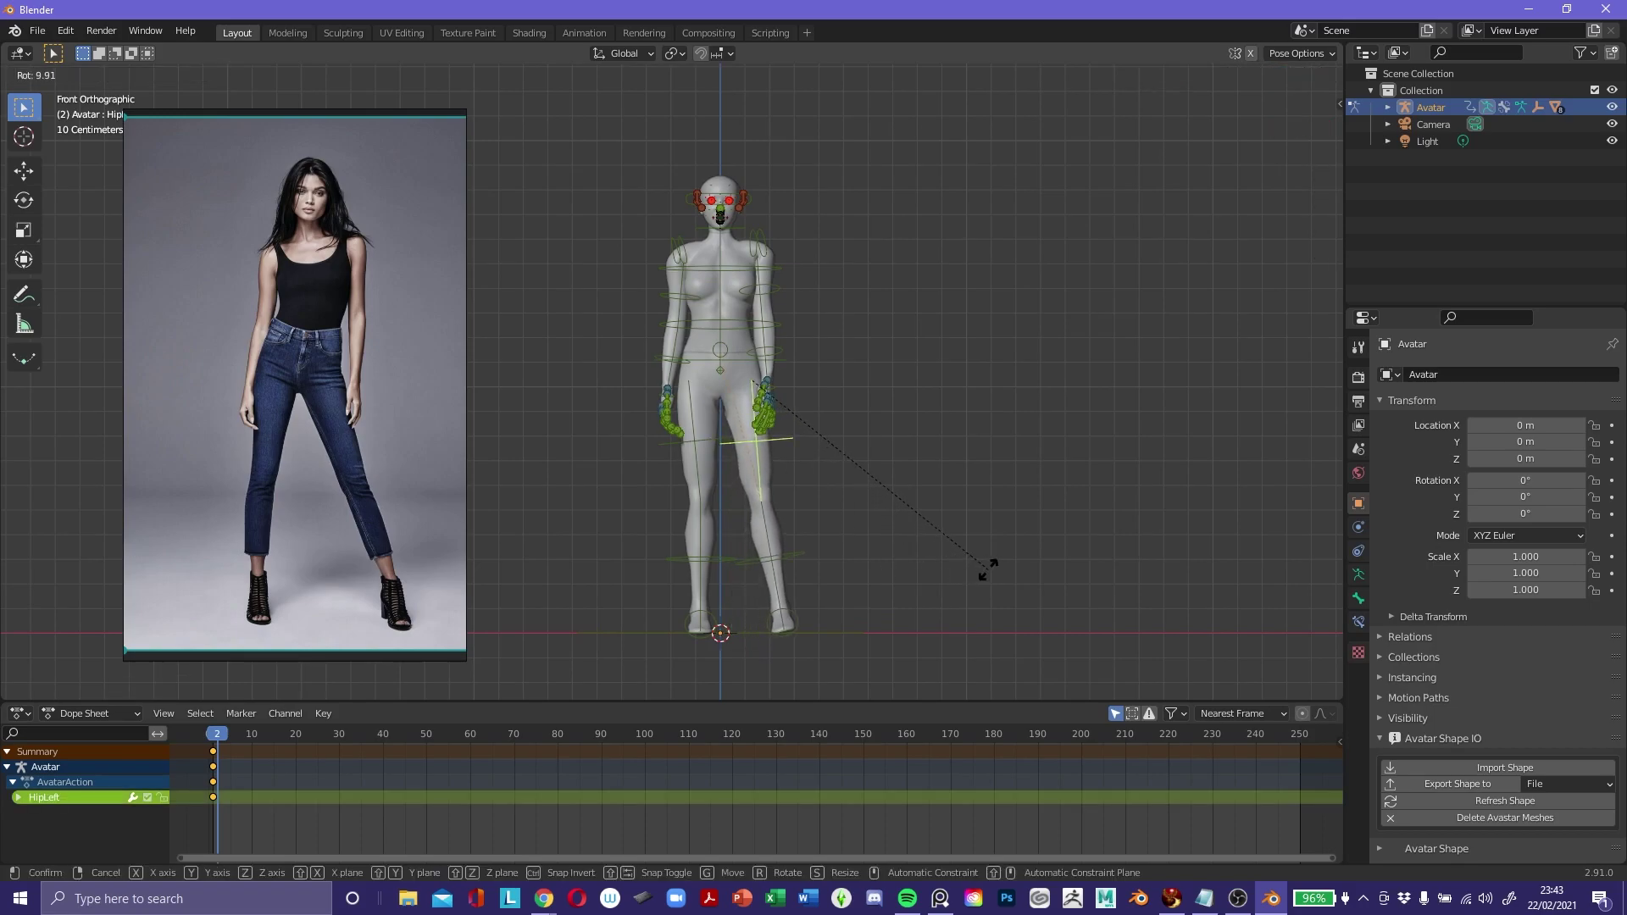
{"action": "left_click", "coordinate": [983, 558]}
{"action": "key", "text": "r"}
{"action": "key", "text": "r"}
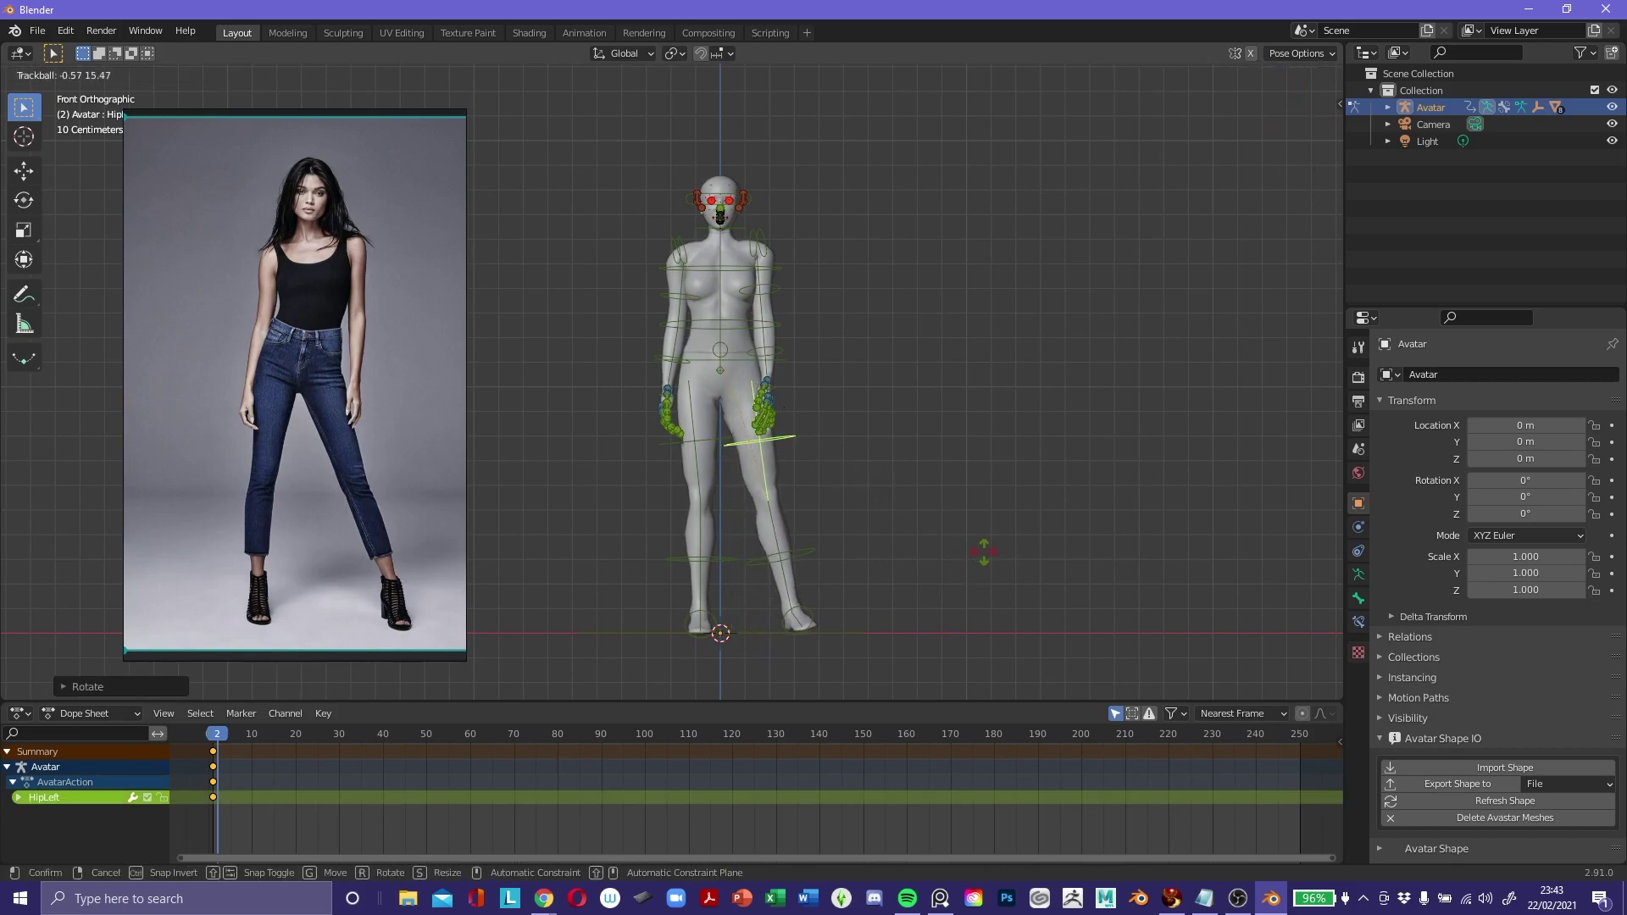
{"action": "left_click", "coordinate": [981, 555]}
{"action": "left_click", "coordinate": [795, 621]}
{"action": "key", "text": "r"}
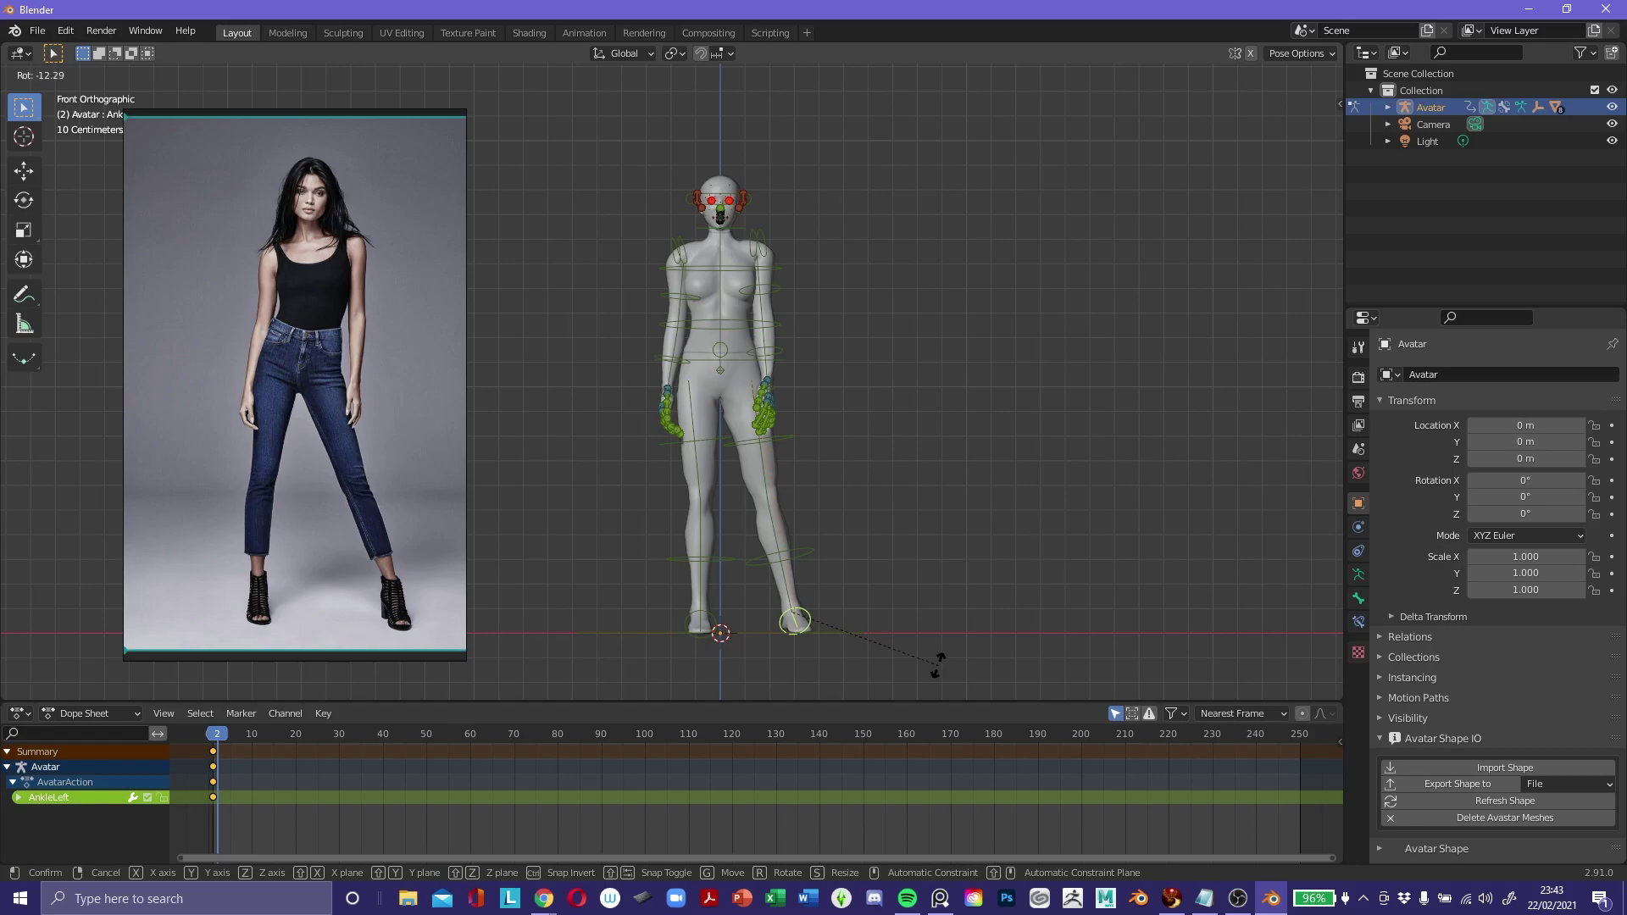
{"action": "left_click", "coordinate": [936, 678]}
Rotate the right hip slightly outward and adjust the right ankle so the foot stays flat.
{"action": "left_click", "coordinate": [695, 444]}
{"action": "key", "text": "r"}
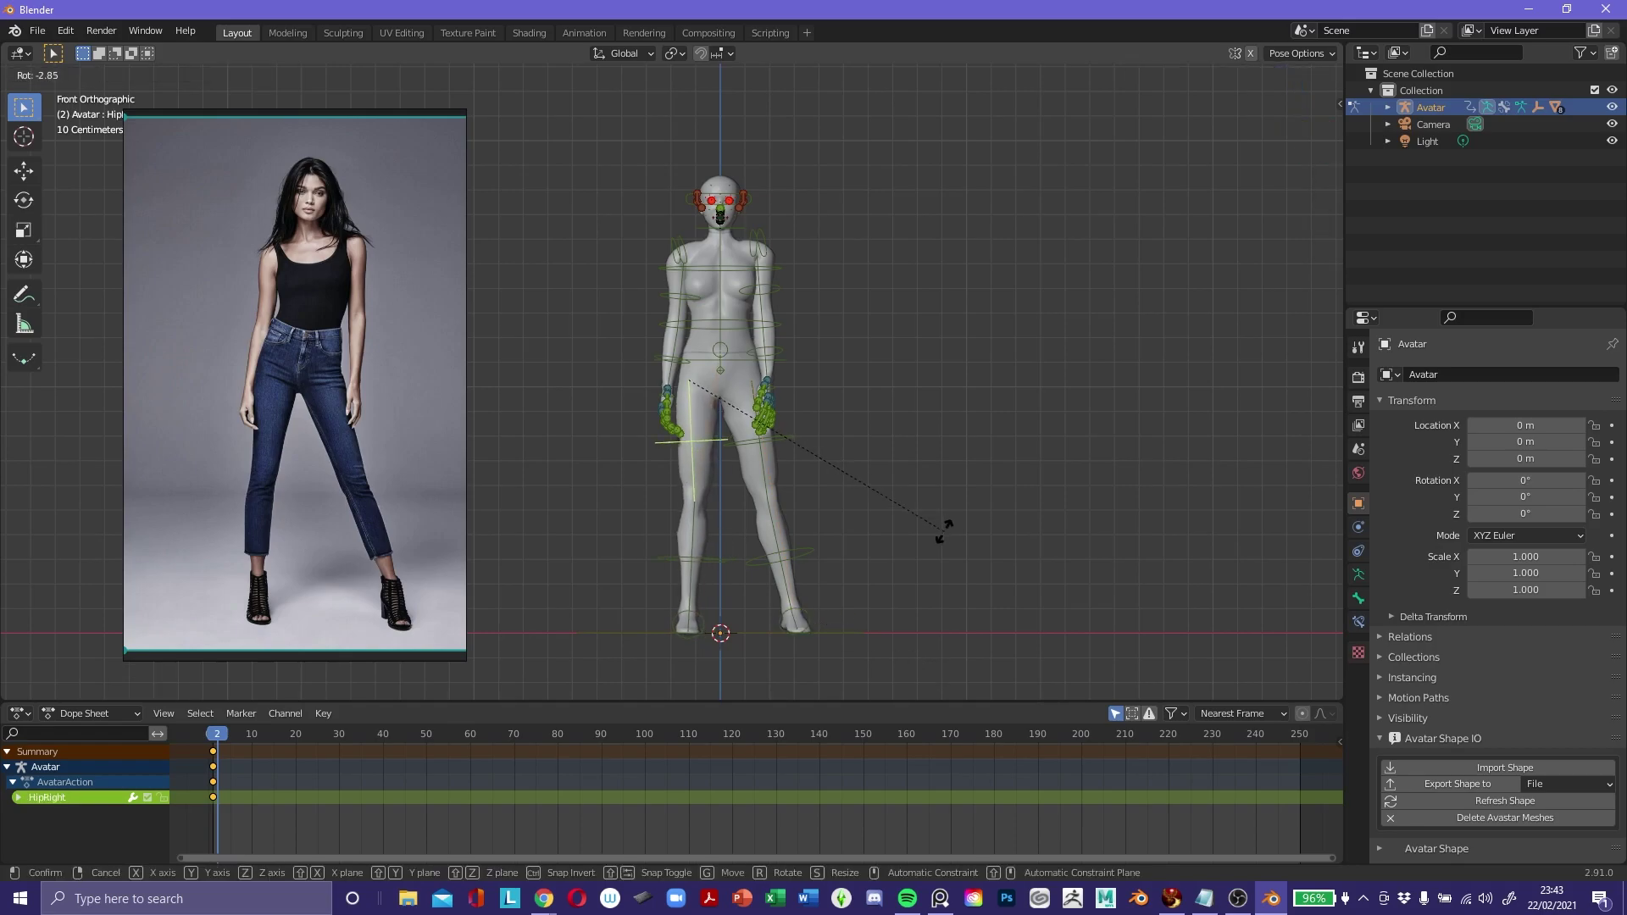
{"action": "left_click", "coordinate": [942, 532]}
{"action": "left_click", "coordinate": [691, 624]}
{"action": "key", "text": "r"}
{"action": "left_click", "coordinate": [952, 610]}
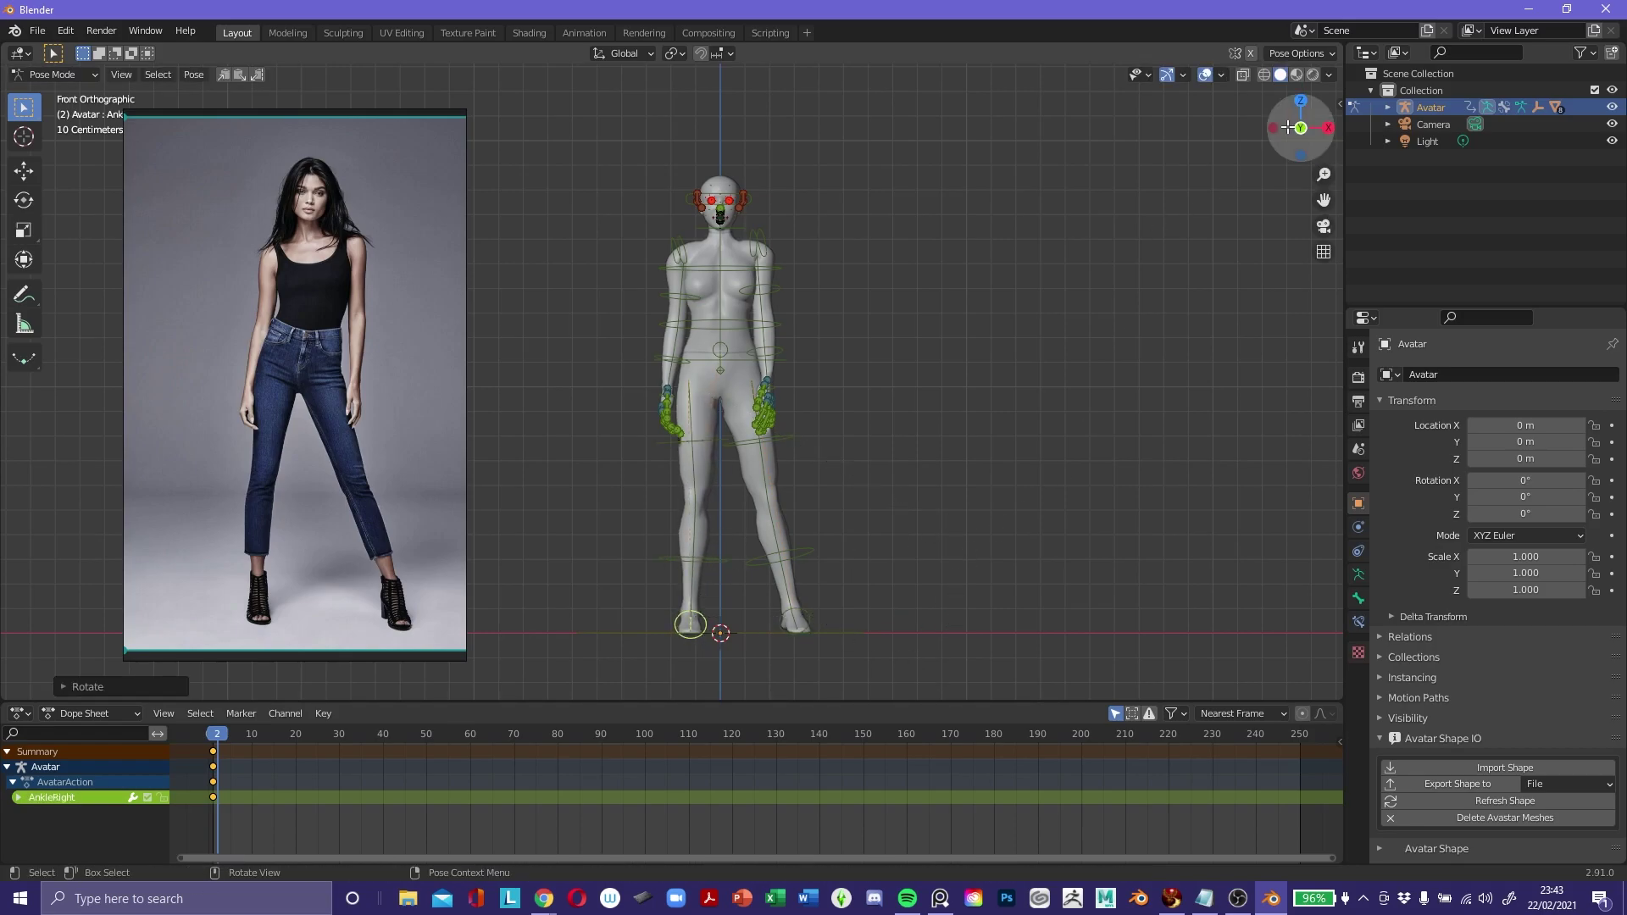
From the side view, rotate the right hip and right knee to straighten the leg's stance.
{"action": "left_click", "coordinate": [1276, 127]}
{"action": "left_click", "coordinate": [665, 444]}
{"action": "key", "text": "r"}
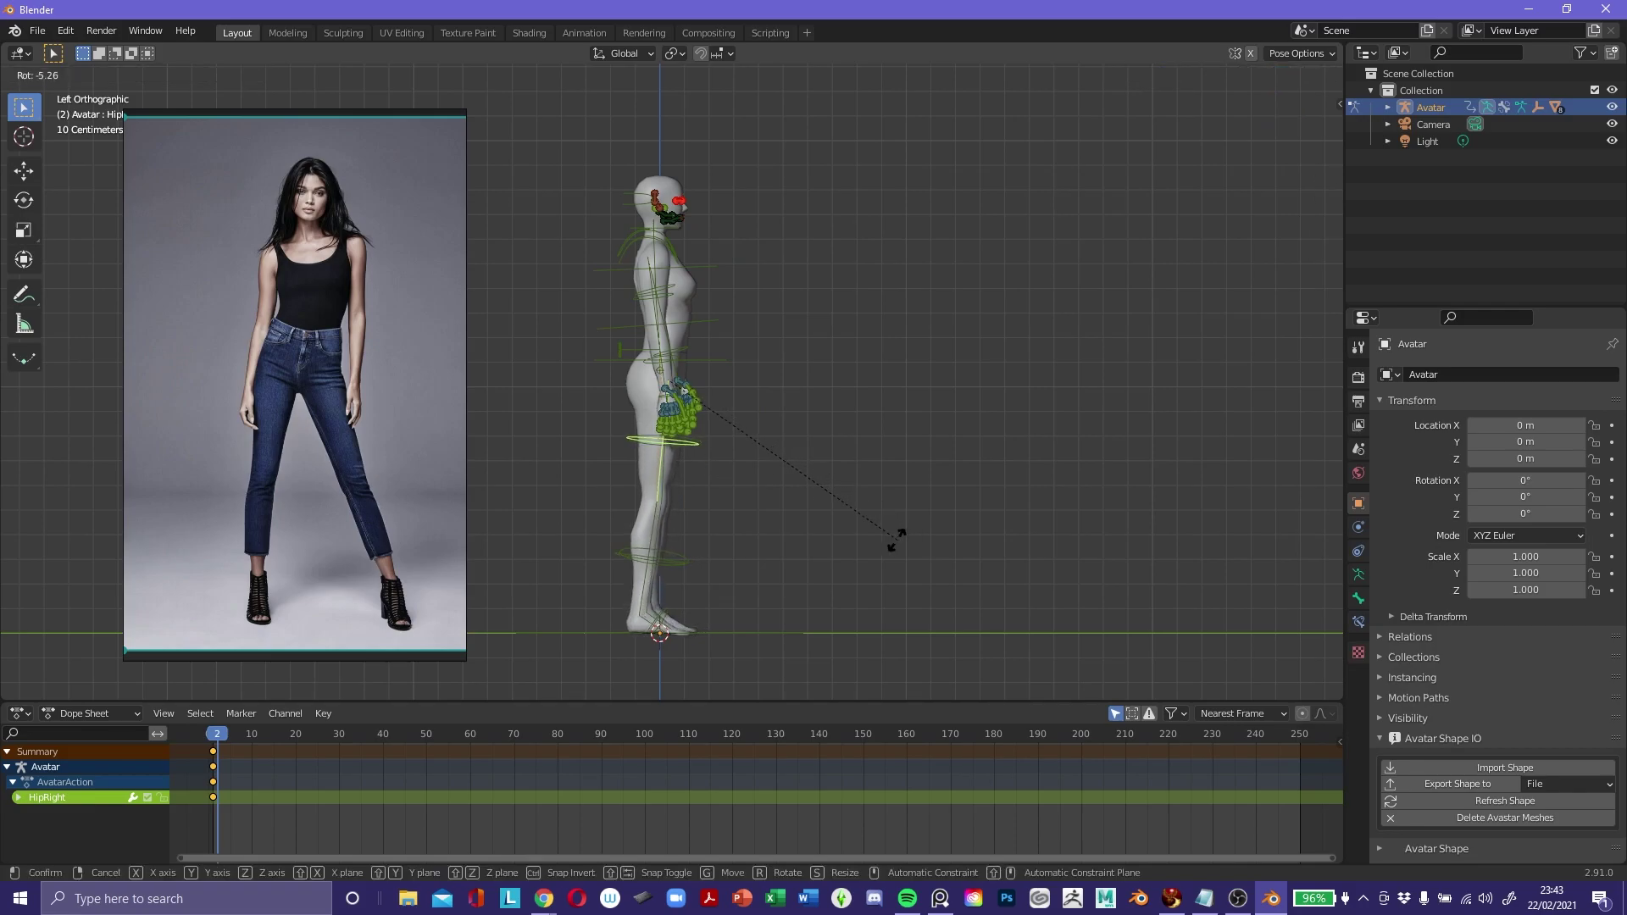
{"action": "left_click", "coordinate": [892, 543]}
{"action": "left_click", "coordinate": [685, 561]}
{"action": "key", "text": "r"}
{"action": "right_click", "coordinate": [863, 585]}
{"action": "key", "text": "r"}
{"action": "left_click", "coordinate": [807, 591]}
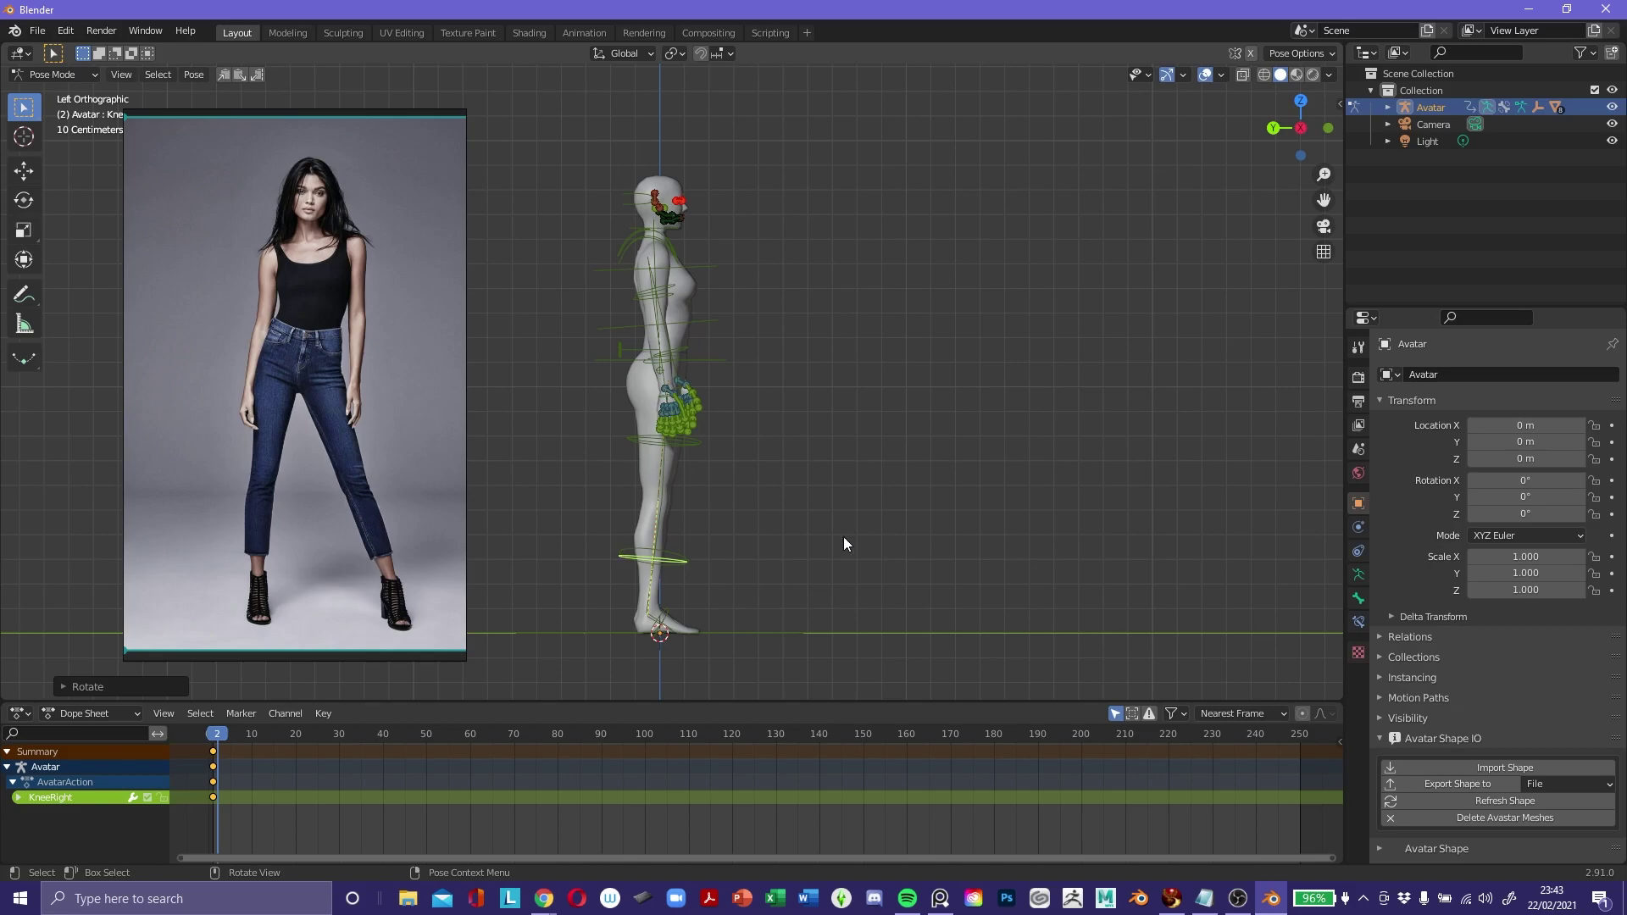
In front view, tilt the neck slightly and turn it about the global Z axis to match the reference.
{"action": "left_click", "coordinate": [1329, 127]}
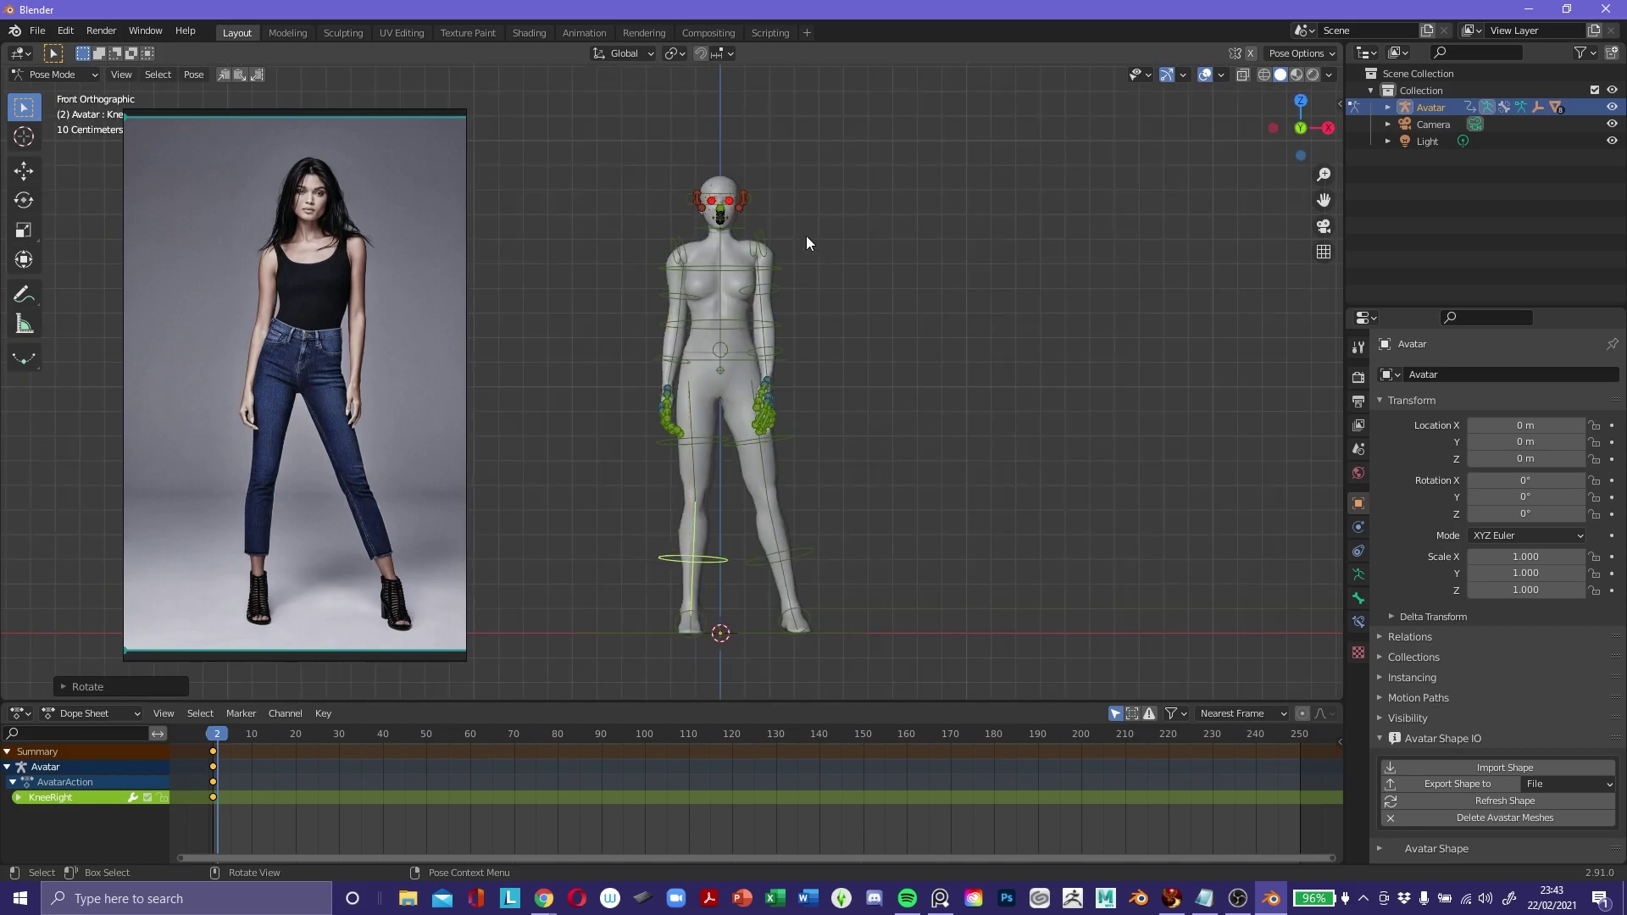
{"action": "scroll", "coordinate": [856, 511], "scroll_direction": "up", "scroll_amount": 5}
{"action": "left_click", "coordinate": [779, 332]}
{"action": "key", "text": "r"}
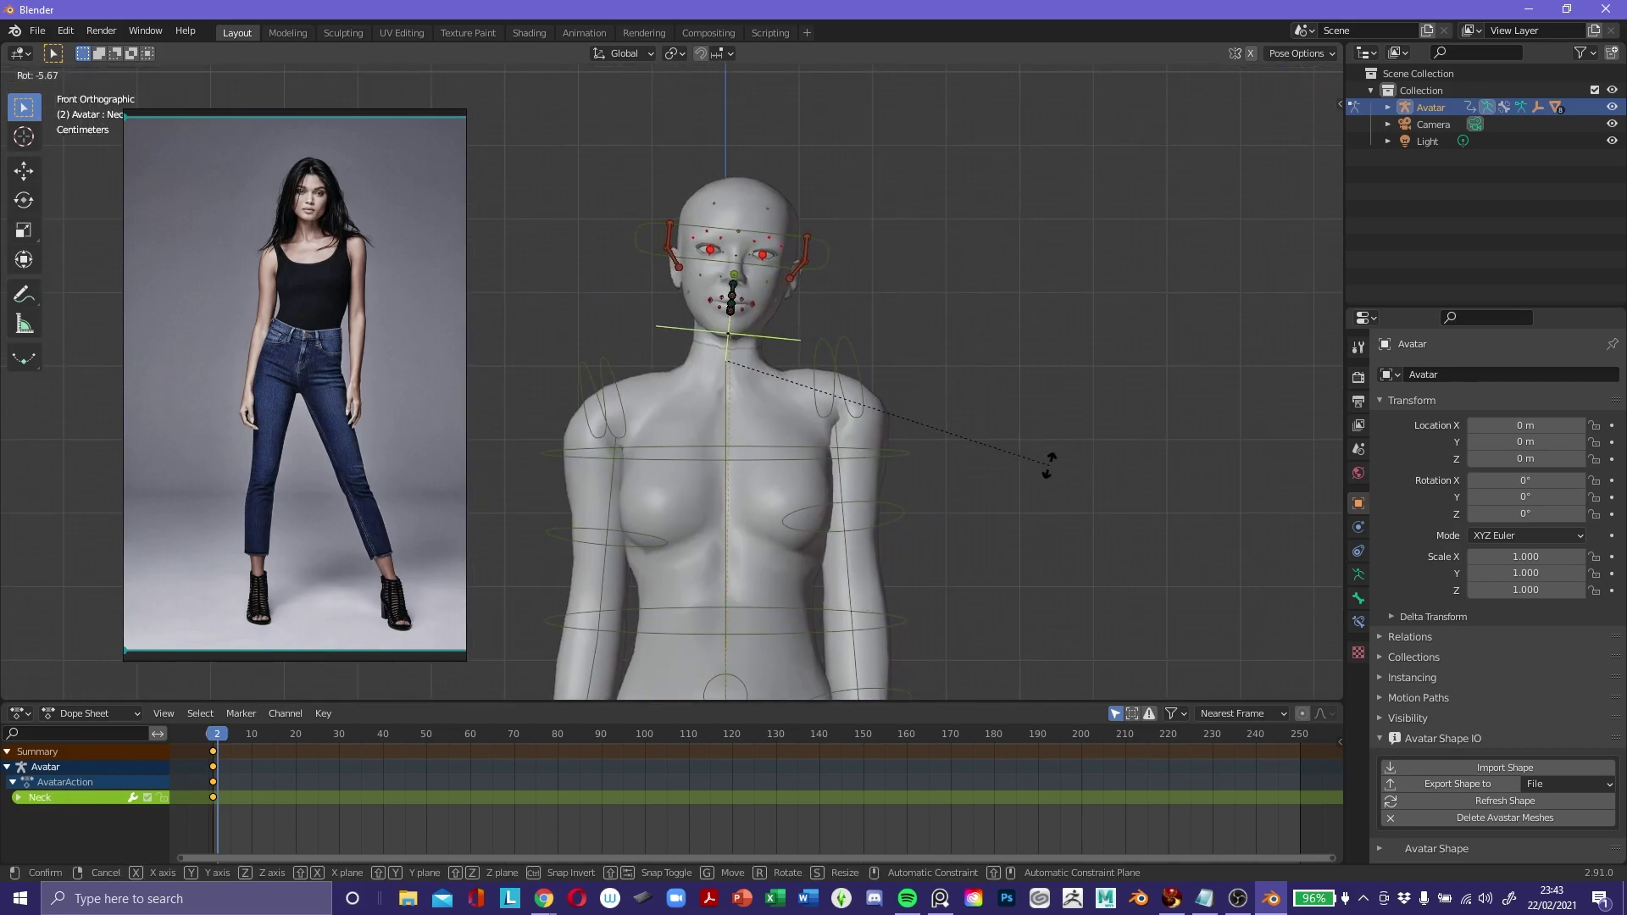
{"action": "key", "text": "z"}
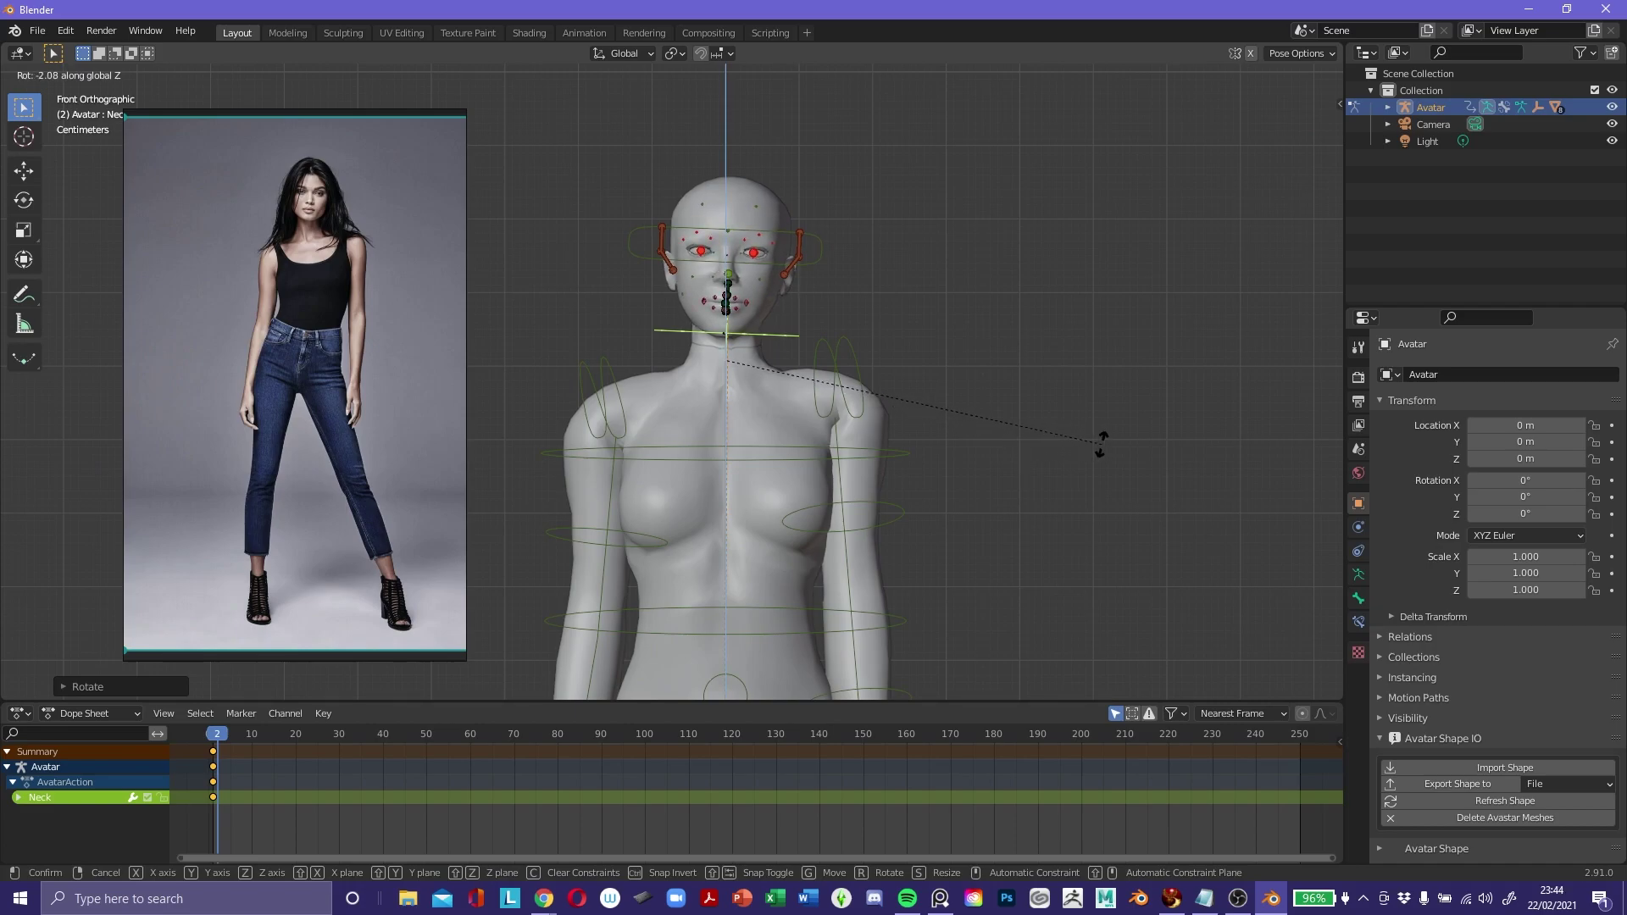
{"action": "left_click", "coordinate": [1103, 442]}
Tilt the head sideways by rotating the head bone about the global Y axis.
{"action": "middle_click_drag", "start_coordinate": [1100, 457], "coordinate": [711, 322]}
{"action": "left_click", "coordinate": [642, 278]}
{"action": "middle_click_drag", "start_coordinate": [926, 409], "coordinate": [655, 302]}
{"action": "key", "text": "r"}
{"action": "key", "text": "x"}
{"action": "key", "text": "y"}
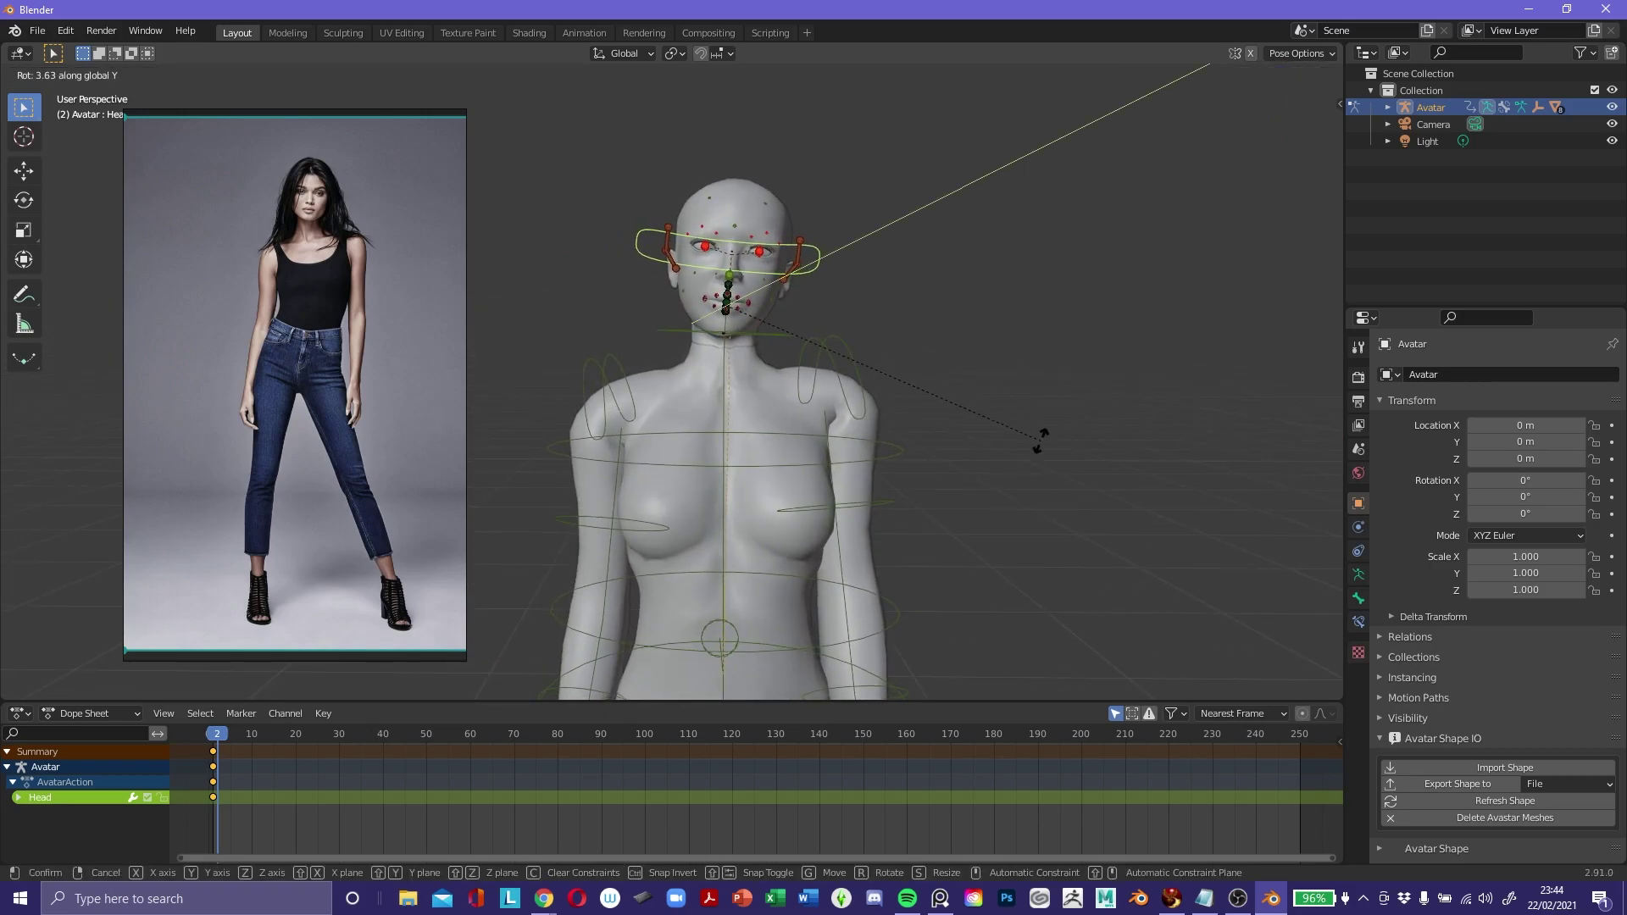
{"action": "left_click", "coordinate": [1041, 442]}
Rotate the left collar and left shoulder bones slightly to adjust how the left arm hangs.
{"action": "scroll", "coordinate": [938, 475], "scroll_direction": "down", "scroll_amount": 4}
{"action": "middle_click_drag", "start_coordinate": [938, 475], "coordinate": [951, 415], "text": "shift"}
{"action": "left_click", "coordinate": [765, 332]}
{"action": "key", "text": "r"}
{"action": "left_click", "coordinate": [972, 447]}
{"action": "left_click", "coordinate": [788, 374]}
{"action": "key", "text": "r"}
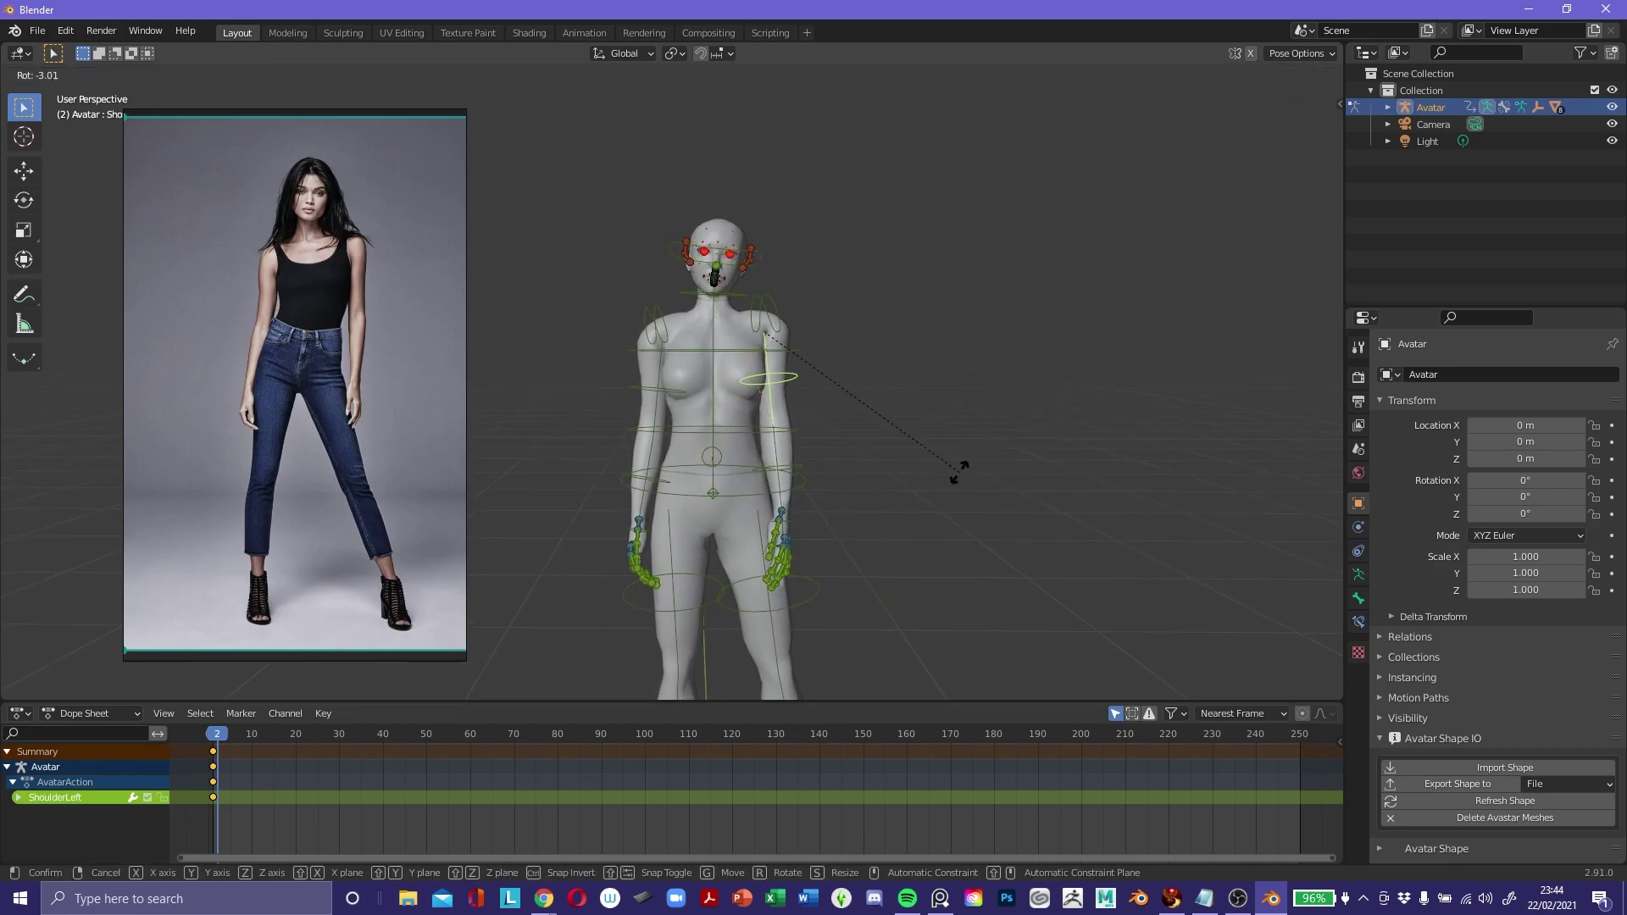
{"action": "left_click", "coordinate": [955, 468]}
Tilt the chest bone slightly sideways with a view-aligned rotation.
{"action": "left_click", "coordinate": [739, 344]}
{"action": "key", "text": "r"}
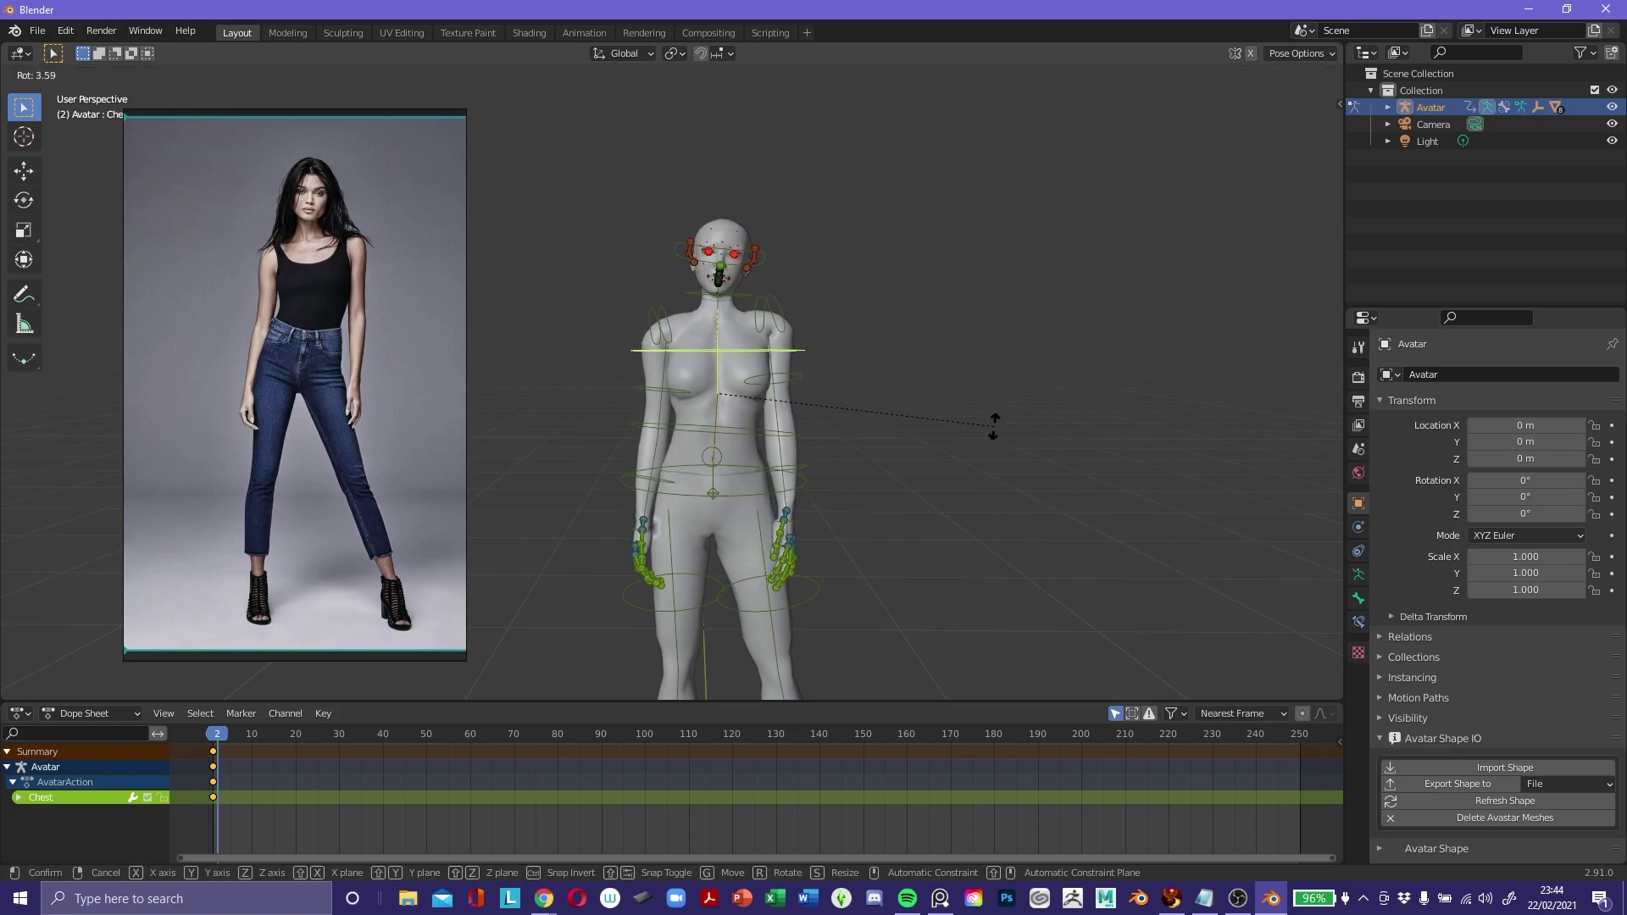
{"action": "left_click", "coordinate": [993, 426]}
Viewing the avatar from the side, rotate the torso and the chest about the global X axis.
{"action": "middle_click_drag", "start_coordinate": [917, 501], "coordinate": [699, 376]}
{"action": "left_click", "coordinate": [699, 377]}
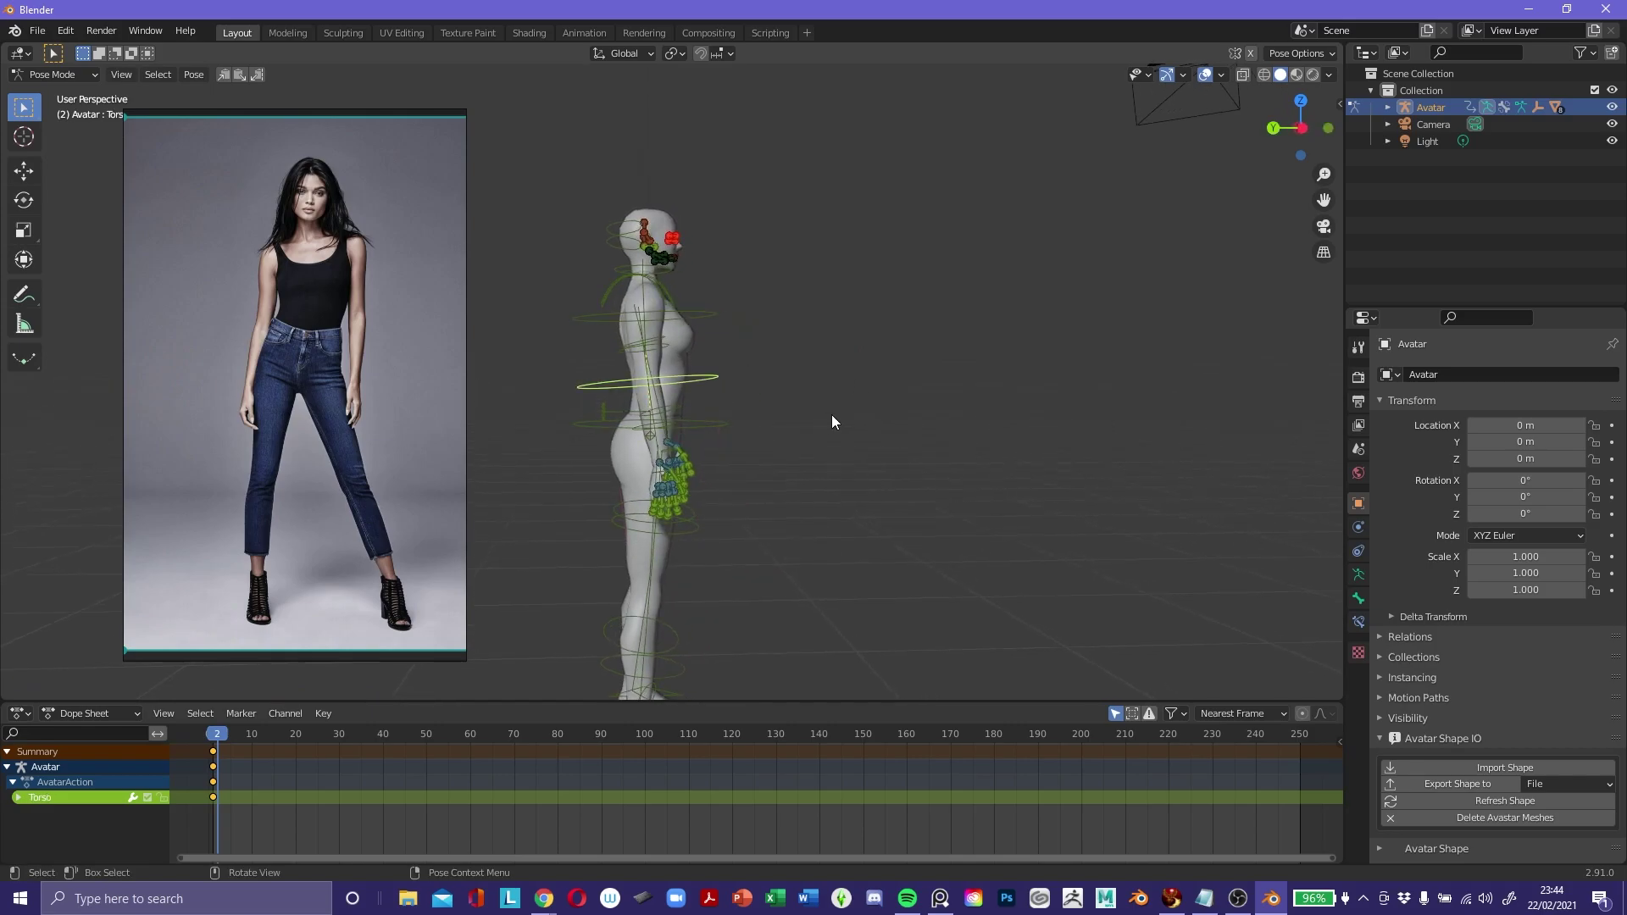
{"action": "key", "text": "r"}
{"action": "key", "text": "x"}
{"action": "left_click", "coordinate": [1009, 445]}
{"action": "left_click", "coordinate": [706, 317]}
{"action": "key", "text": "r"}
{"action": "key", "text": "x"}
{"action": "left_click", "coordinate": [982, 456]}
Refine the torso and chest rotations about the global X axis for a natural spine posture.
{"action": "left_click", "coordinate": [715, 378]}
{"action": "key", "text": "r"}
{"action": "key", "text": "x"}
{"action": "left_click", "coordinate": [856, 434]}
{"action": "left_click", "coordinate": [714, 317]}
{"action": "key", "text": "r"}
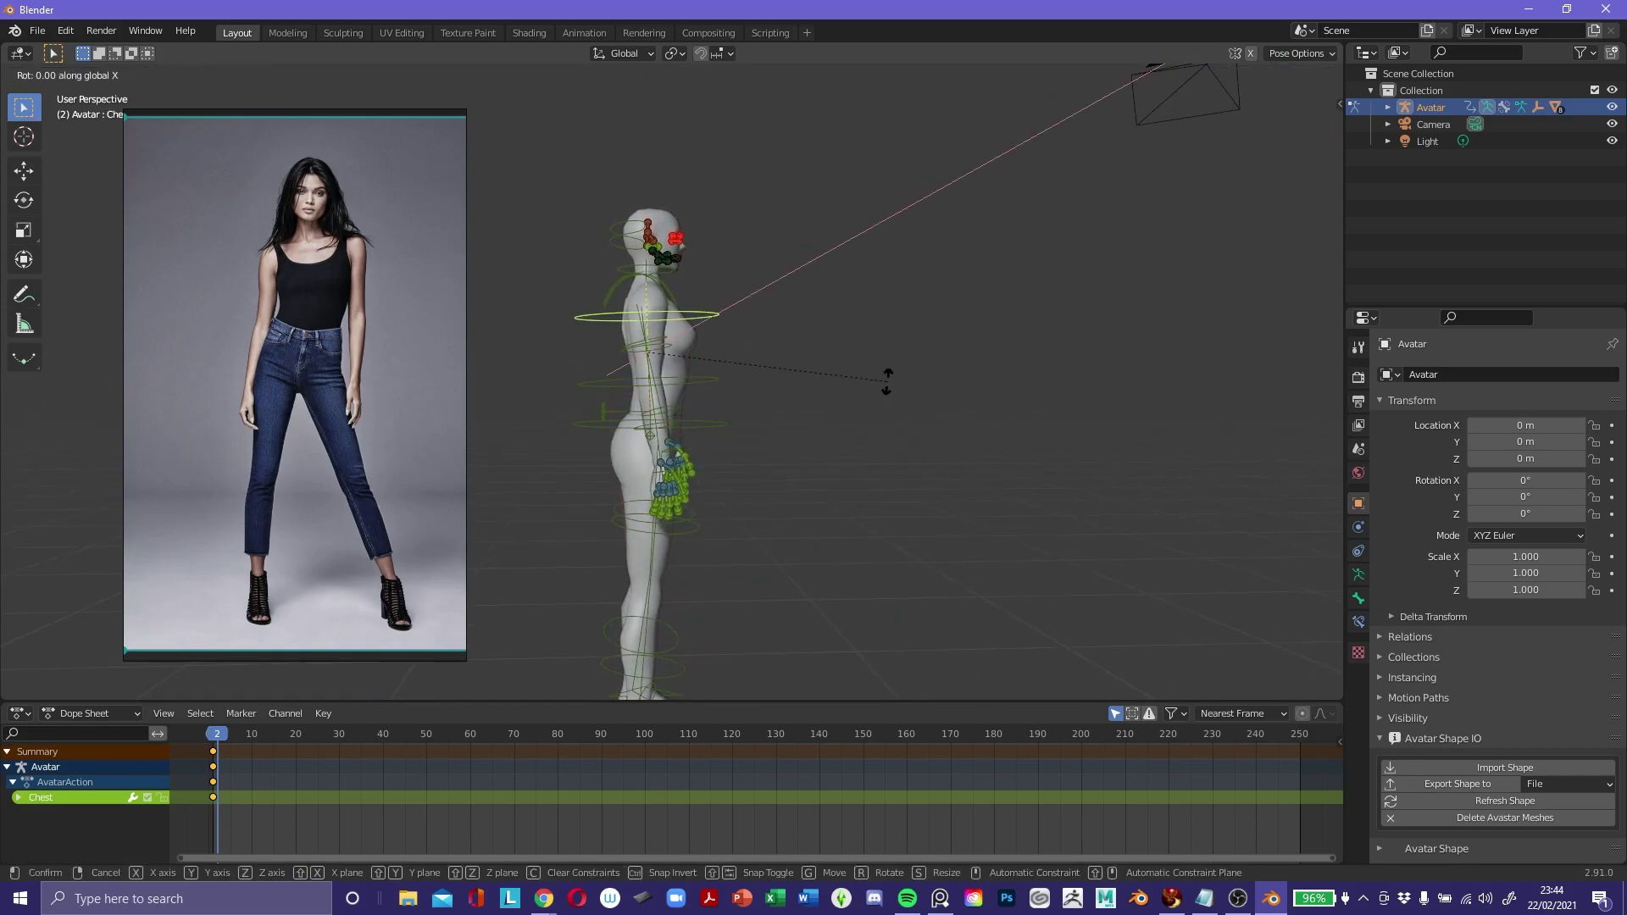
{"action": "left_click", "coordinate": [938, 412]}
Select all the avatar's bones and insert keyframes for the finished pose at frame 2.
{"action": "mouse_move", "coordinate": [938, 411]}
{"action": "middle_mouse_down"}
{"action": "mouse_move", "coordinate": [745, 414]}
{"action": "mouse_move", "coordinate": [815, 469]}
{"action": "mouse_move", "coordinate": [814, 500]}
{"action": "mouse_move", "coordinate": [903, 421]}
{"action": "mouse_move", "coordinate": [909, 451]}
{"action": "mouse_move", "coordinate": [915, 428]}
{"action": "middle_mouse_up"}
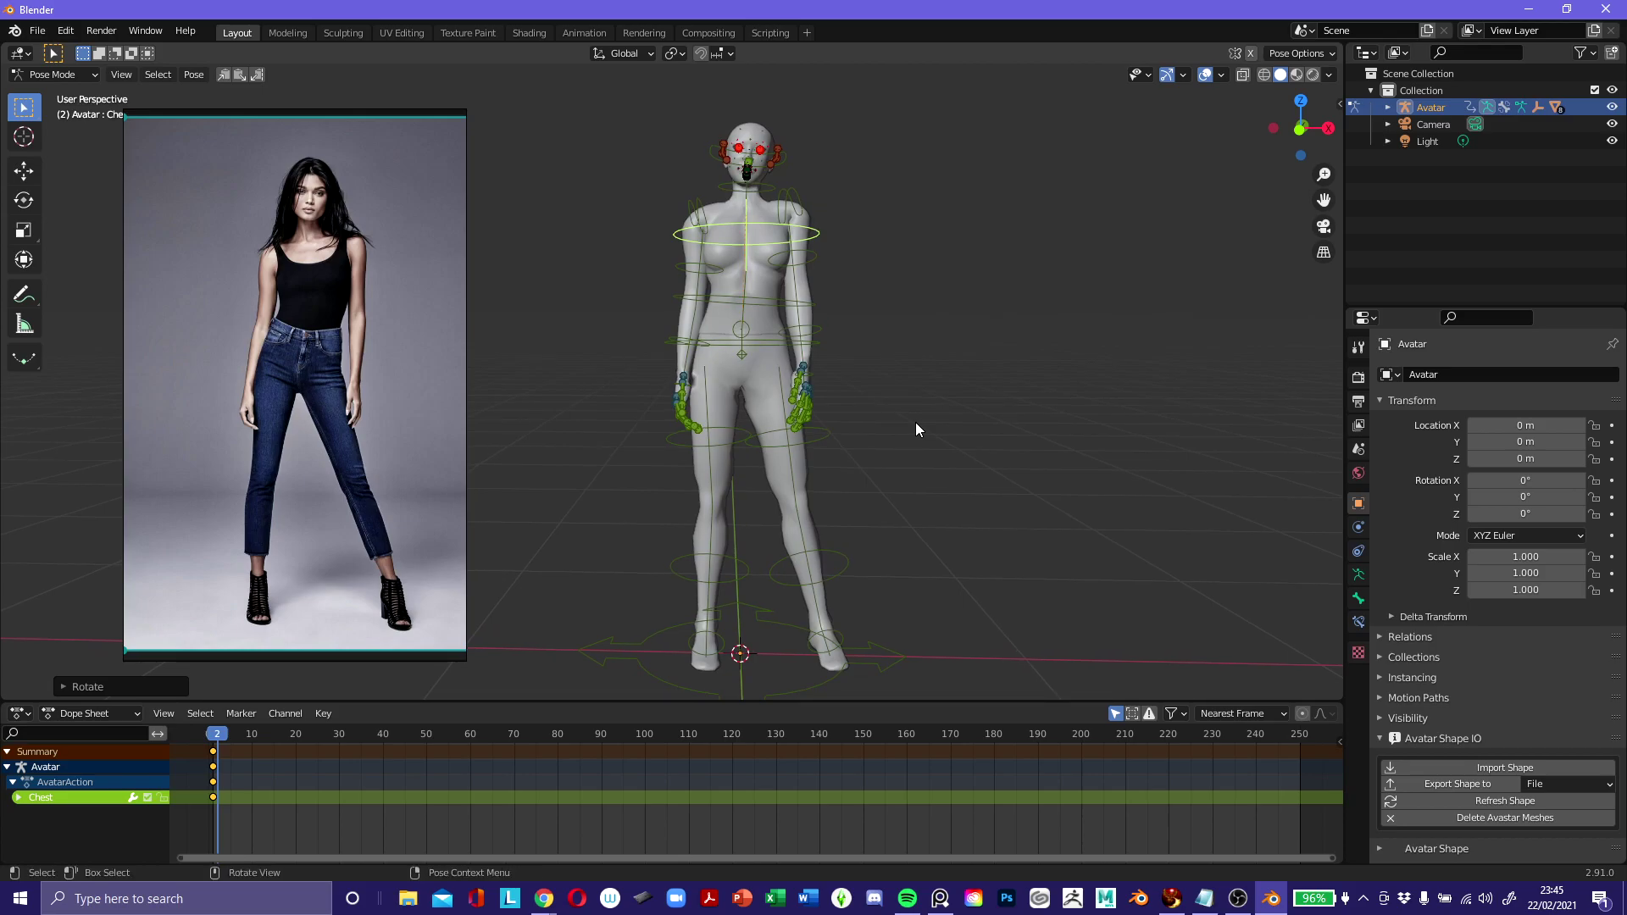
{"action": "scroll", "coordinate": [916, 376], "scroll_direction": "down", "scroll_amount": 4}
{"action": "key", "text": "a"}
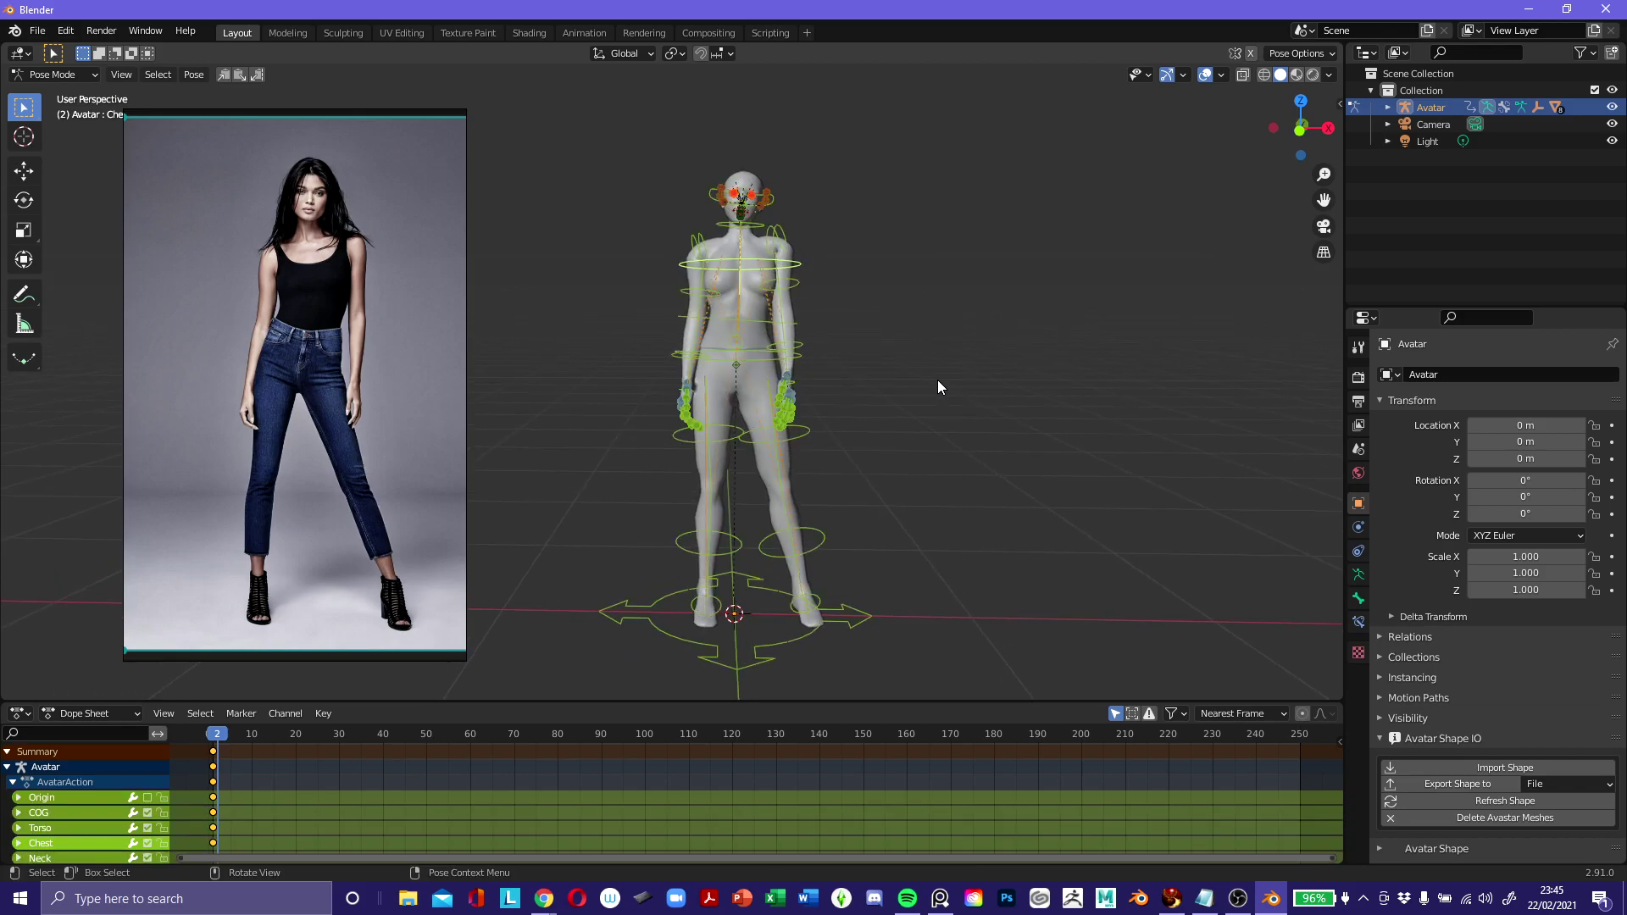
{"action": "key", "text": "i"}
{"action": "left_click", "coordinate": [937, 380]}
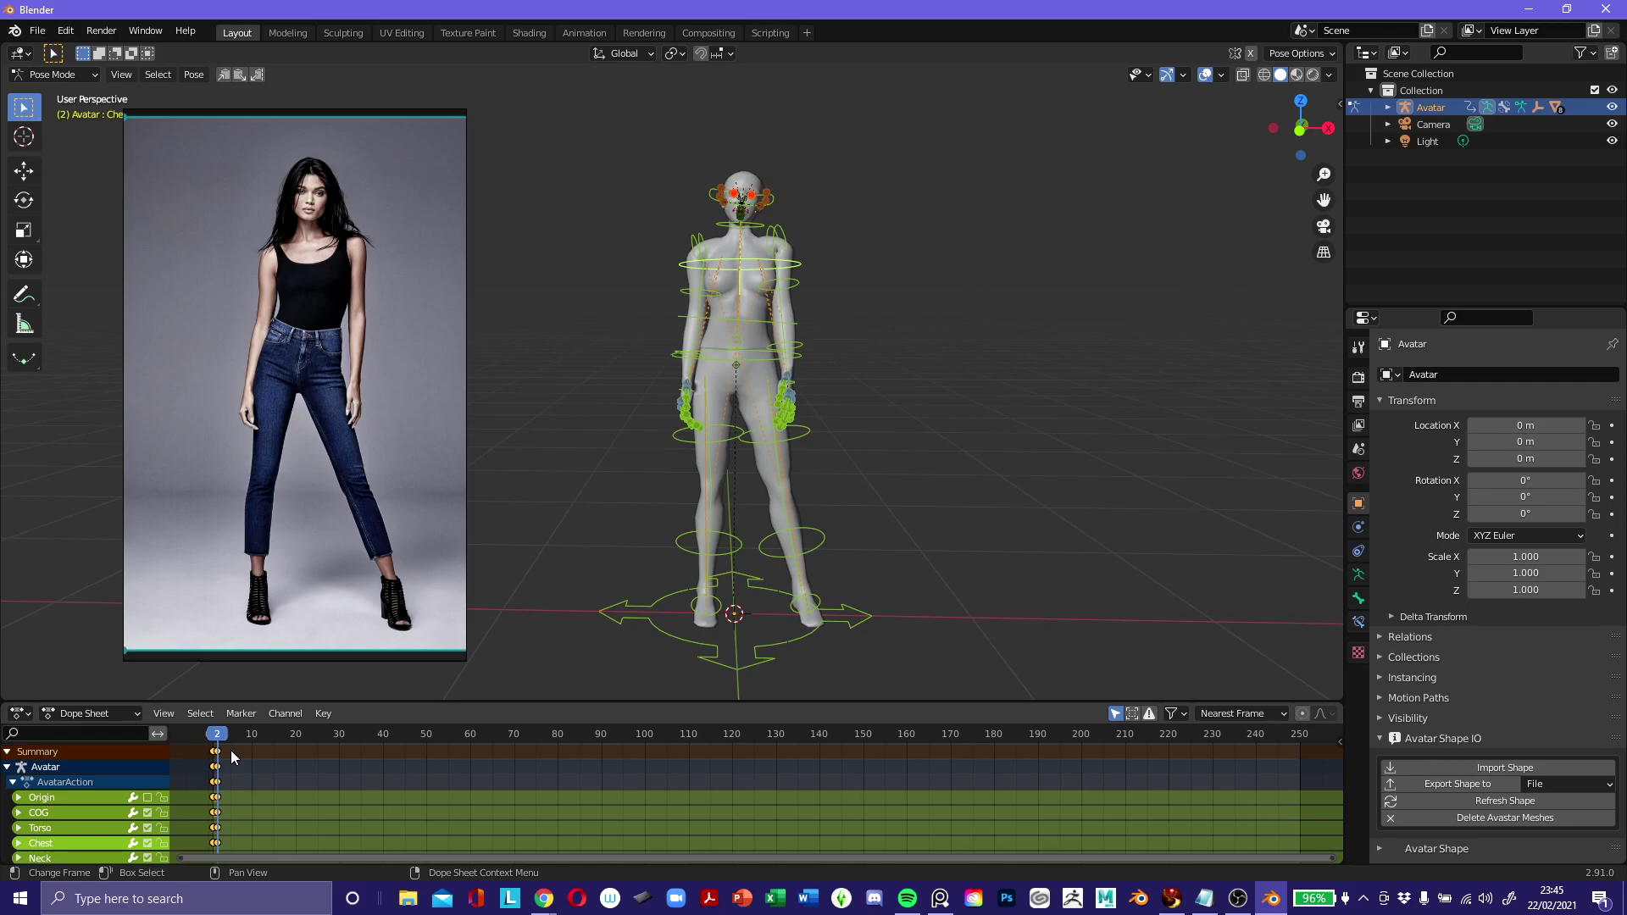
Go to frame 1 and delete the T-pose keyframes stored there.
{"action": "left_click", "coordinate": [214, 736]}
{"action": "left_click_drag", "start_coordinate": [214, 735], "coordinate": [215, 736]}
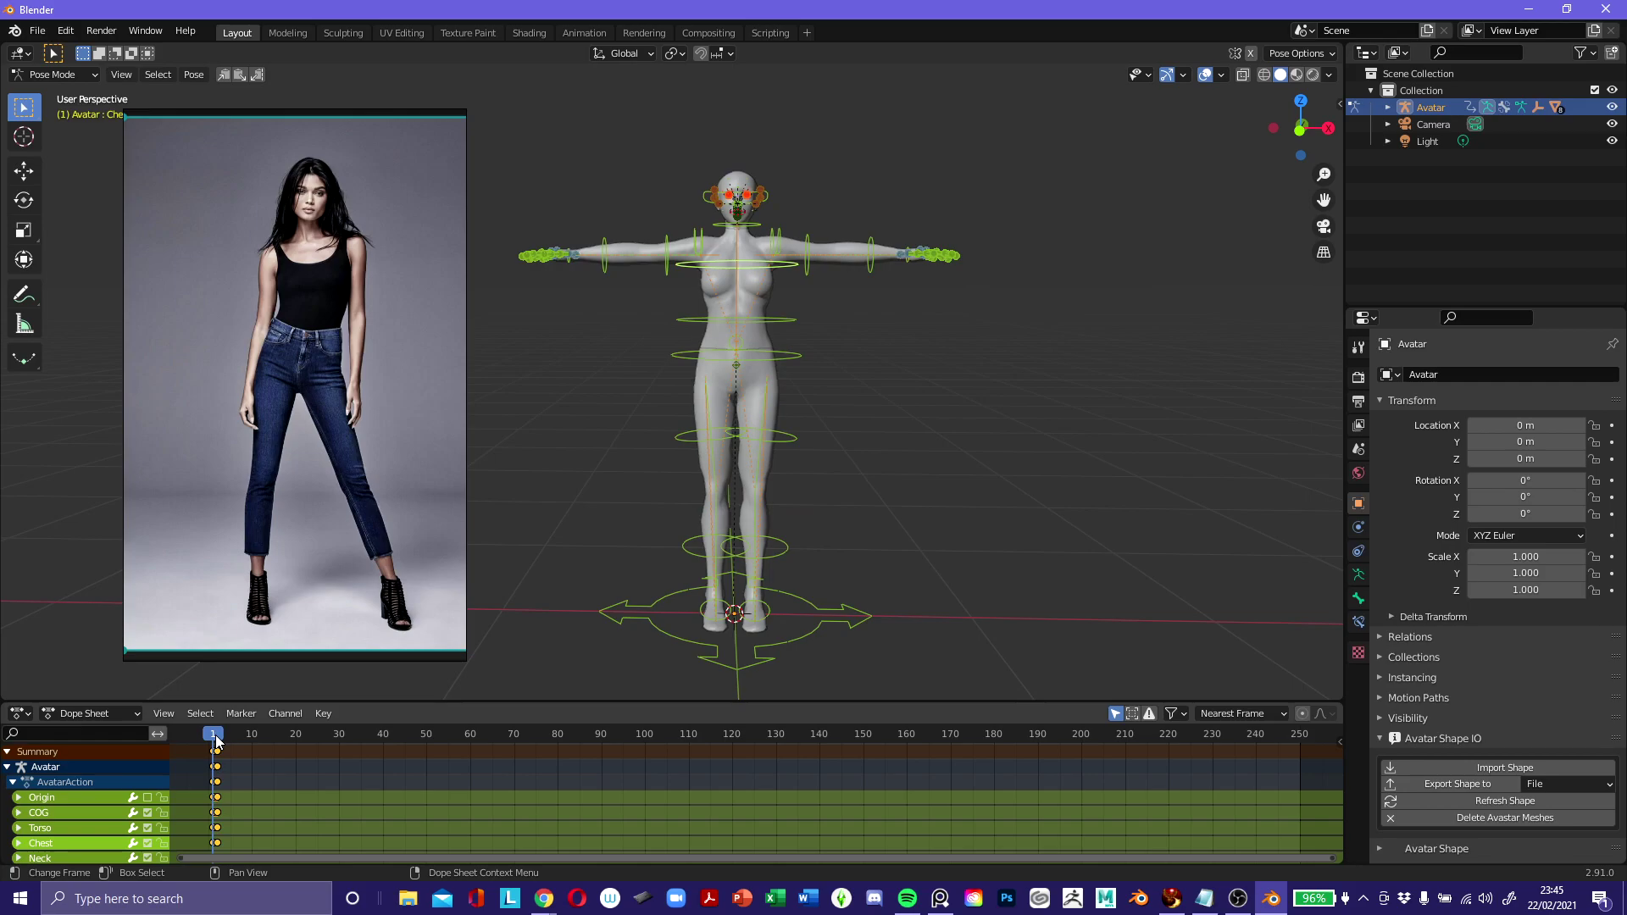
{"action": "left_click_drag", "start_coordinate": [214, 736], "coordinate": [216, 742]}
{"action": "left_click", "coordinate": [212, 754]}
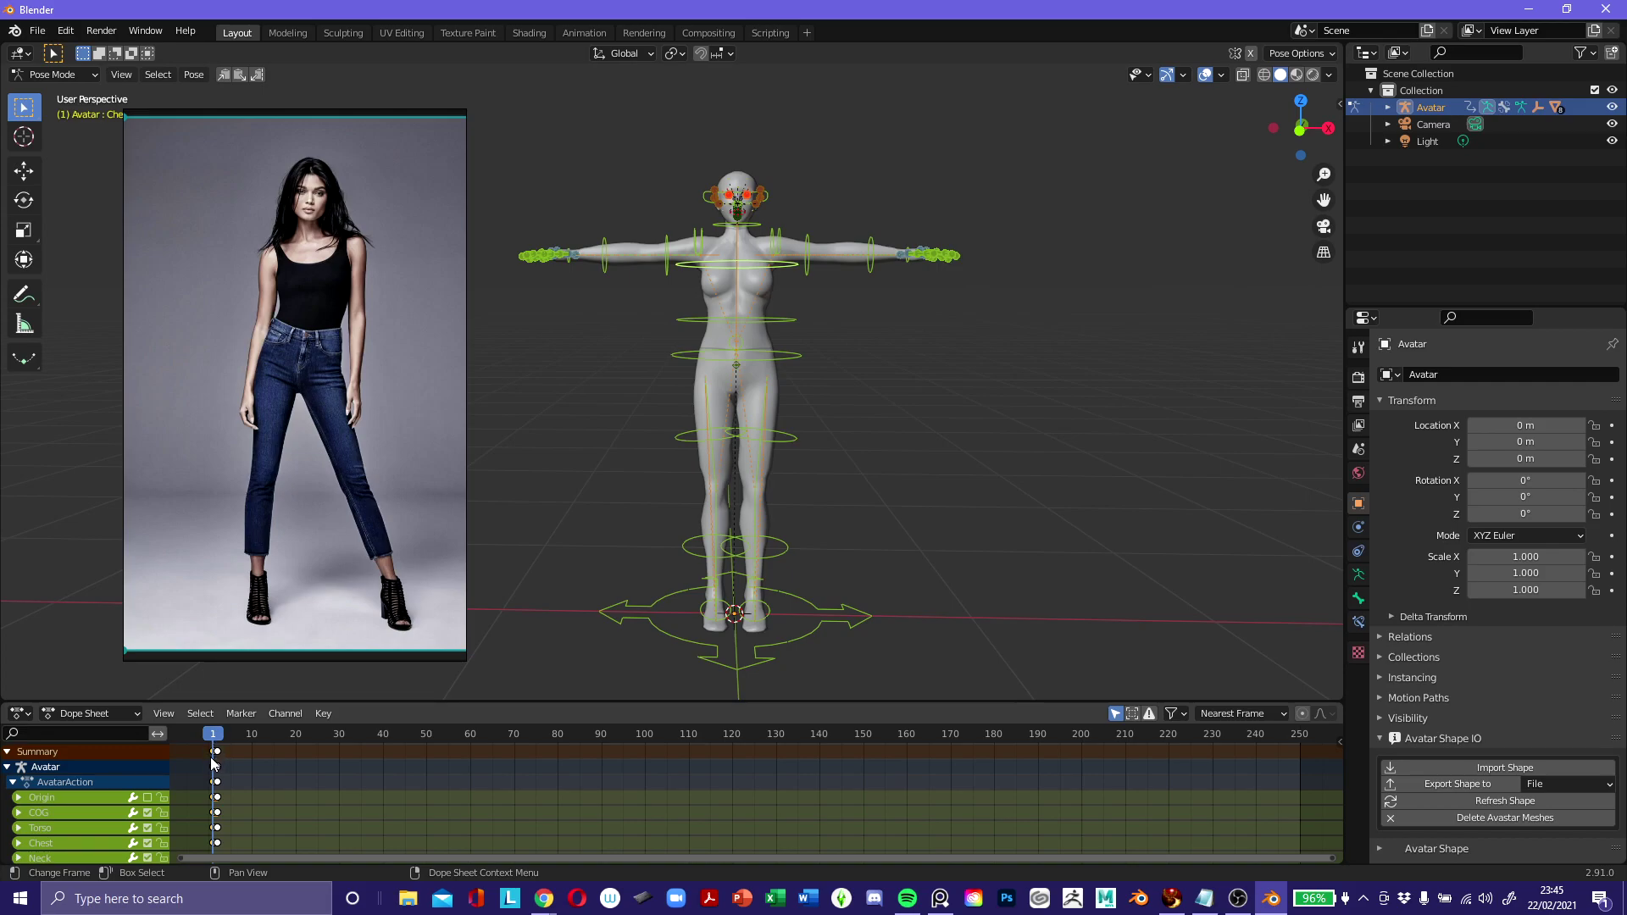
{"action": "mouse_move", "coordinate": [209, 731]}
{"action": "left_mouse_down"}
{"action": "mouse_move", "coordinate": [260, 740]}
{"action": "mouse_move", "coordinate": [214, 741]}
{"action": "left_mouse_up"}
{"action": "right_click", "coordinate": [214, 761]}
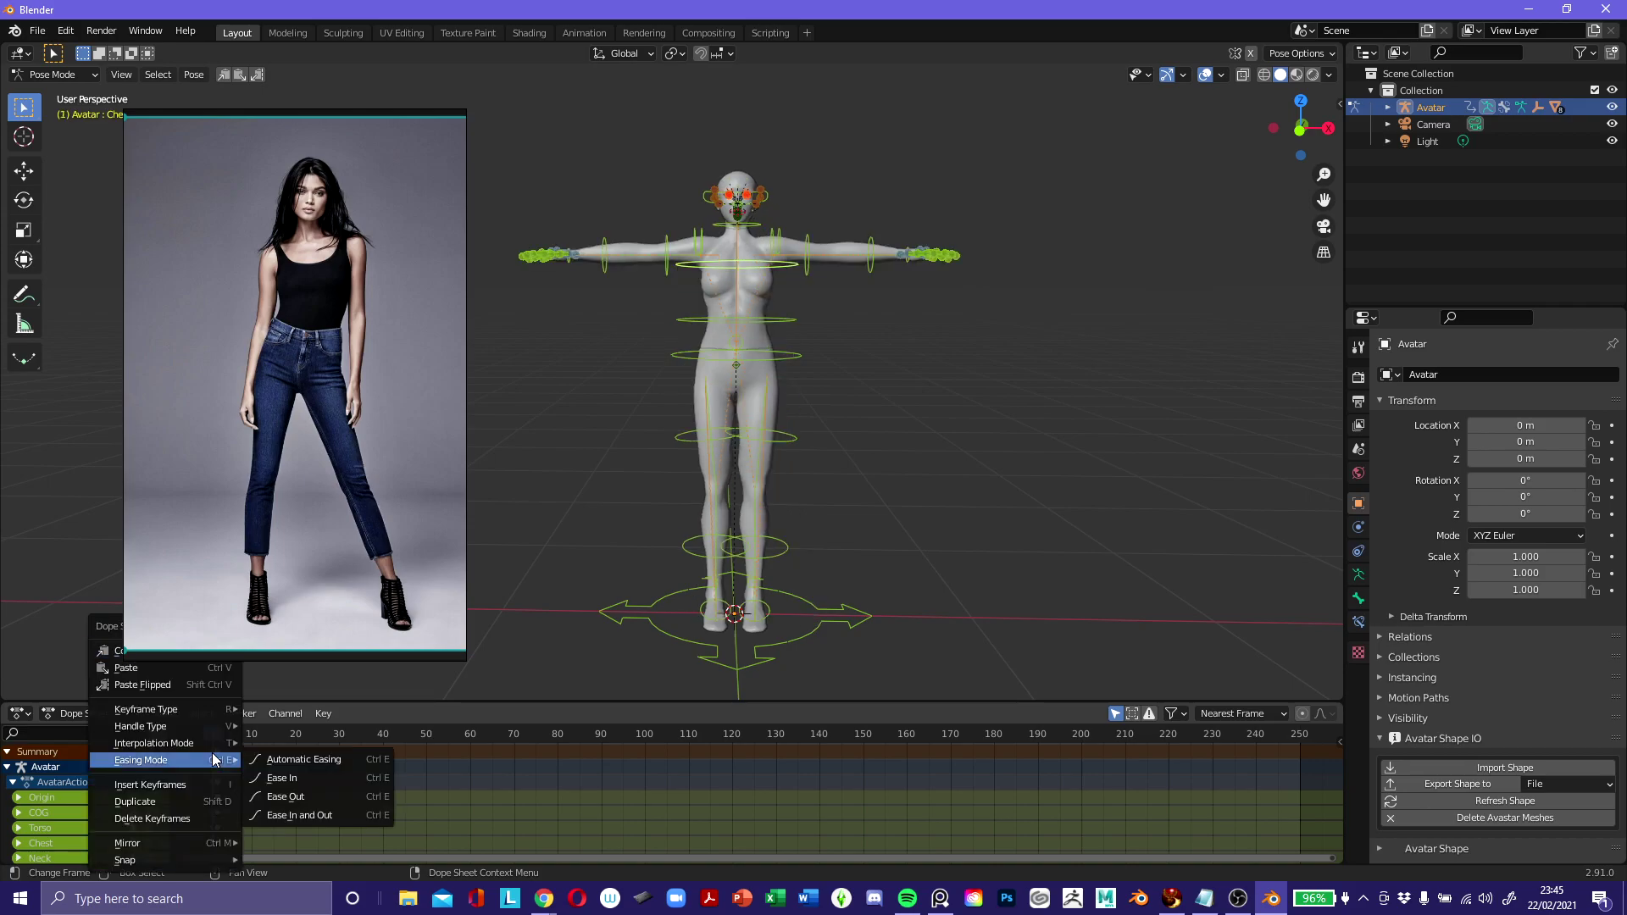
{"action": "left_click", "coordinate": [196, 818]}
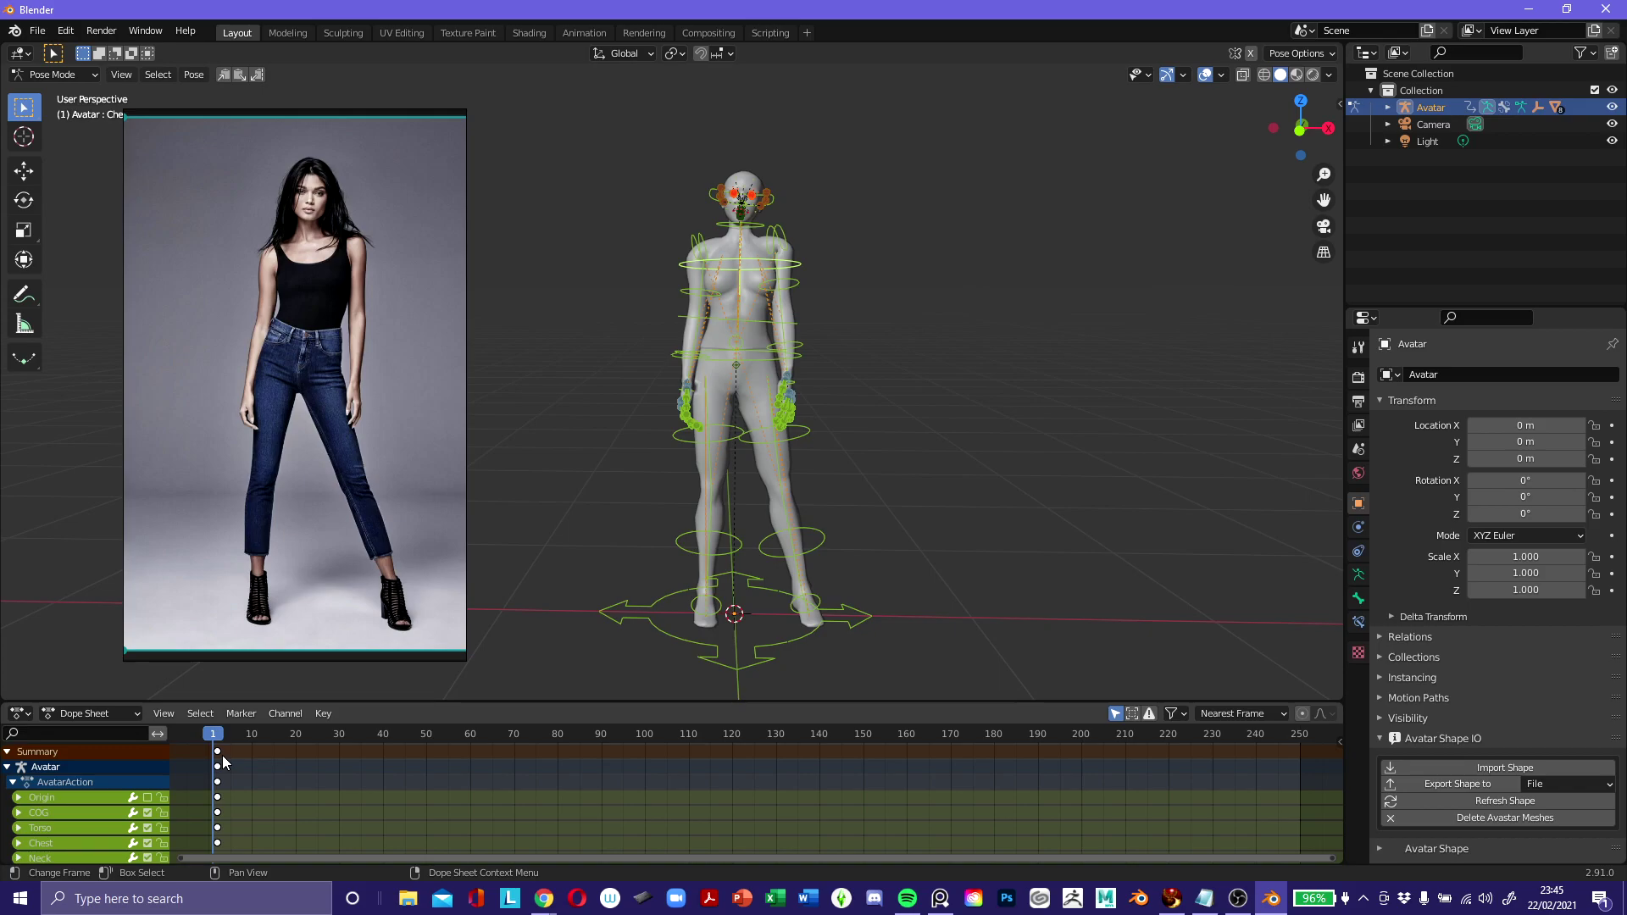
Duplicate the pose keyframes from frame 2 onto frame 1.
{"action": "left_click_drag", "start_coordinate": [212, 735], "coordinate": [217, 738]}
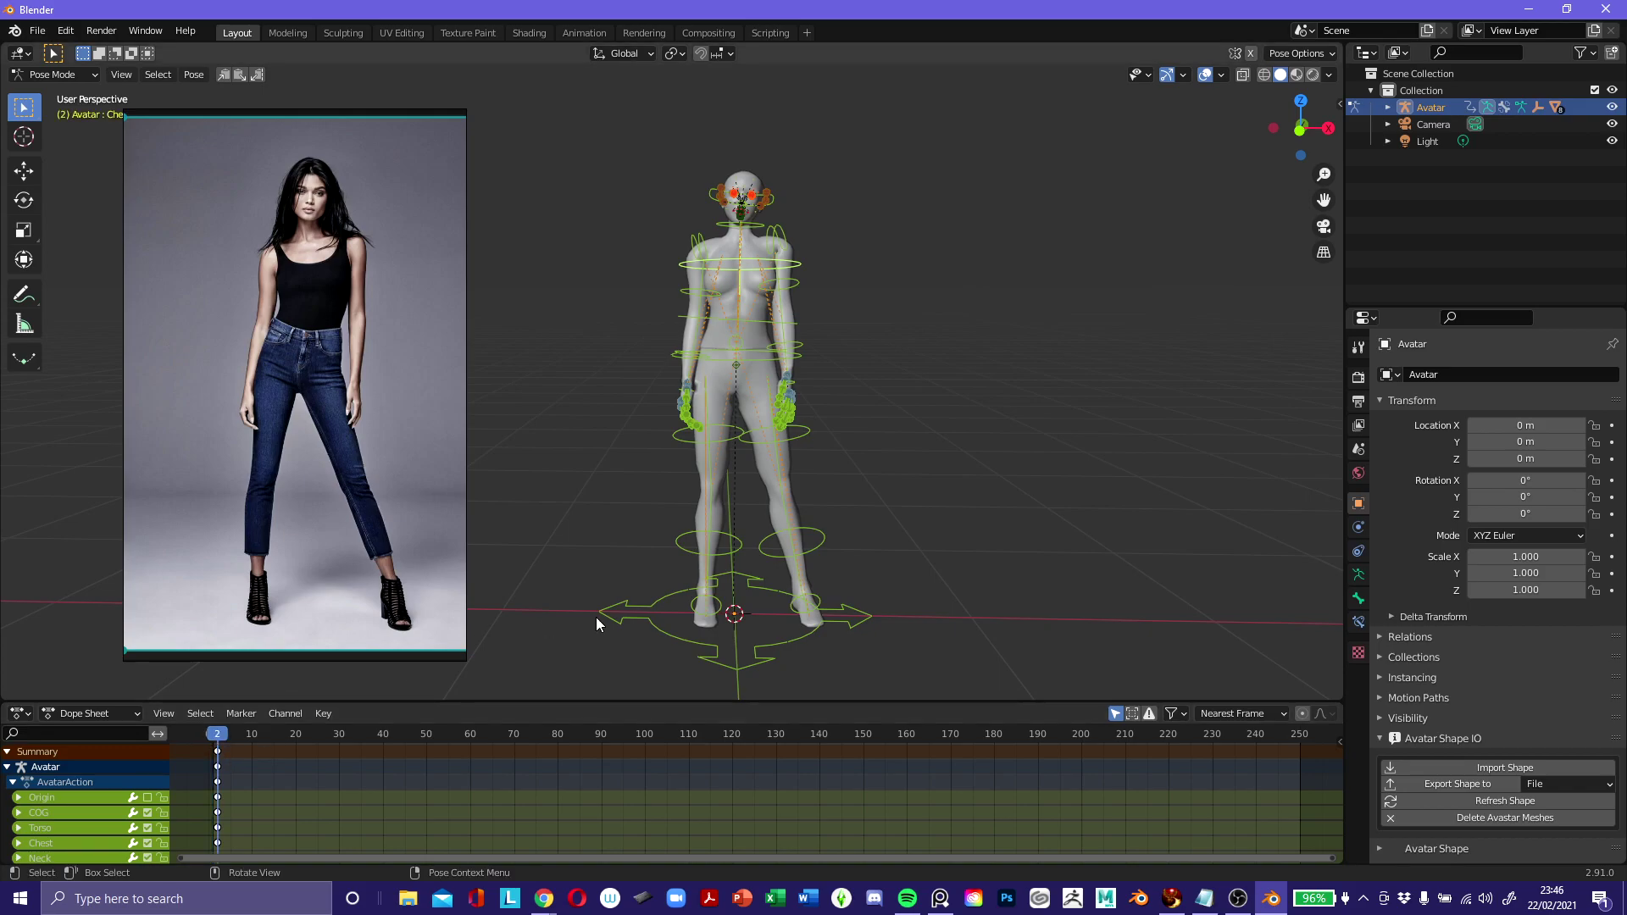
{"action": "right_click", "coordinate": [217, 753]}
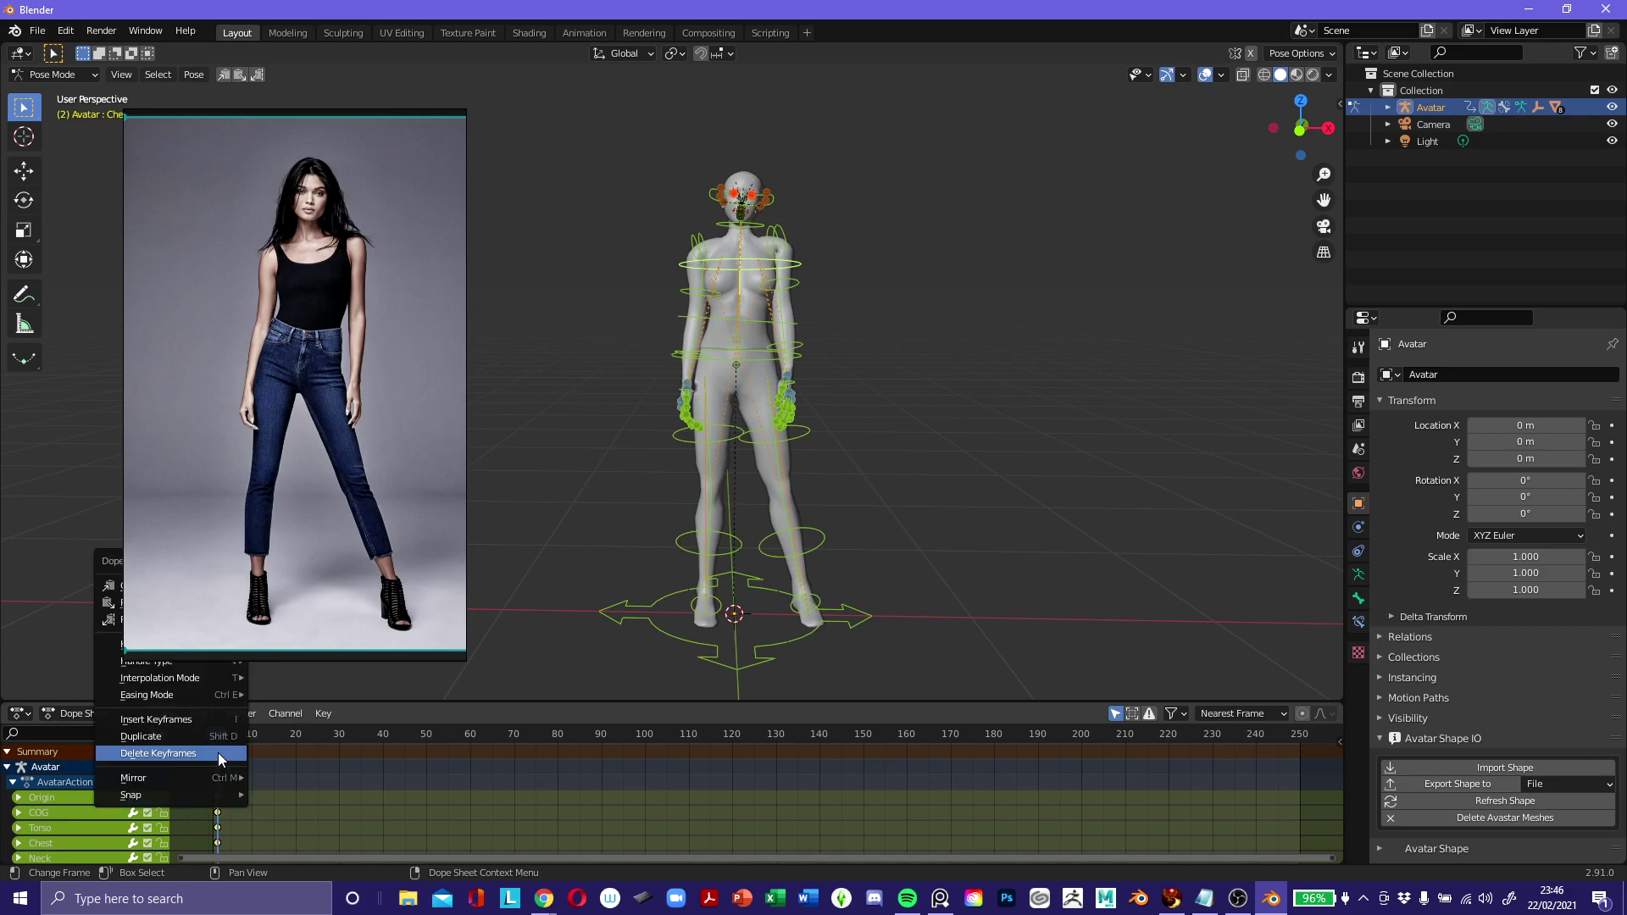
{"action": "left_click", "coordinate": [214, 735]}
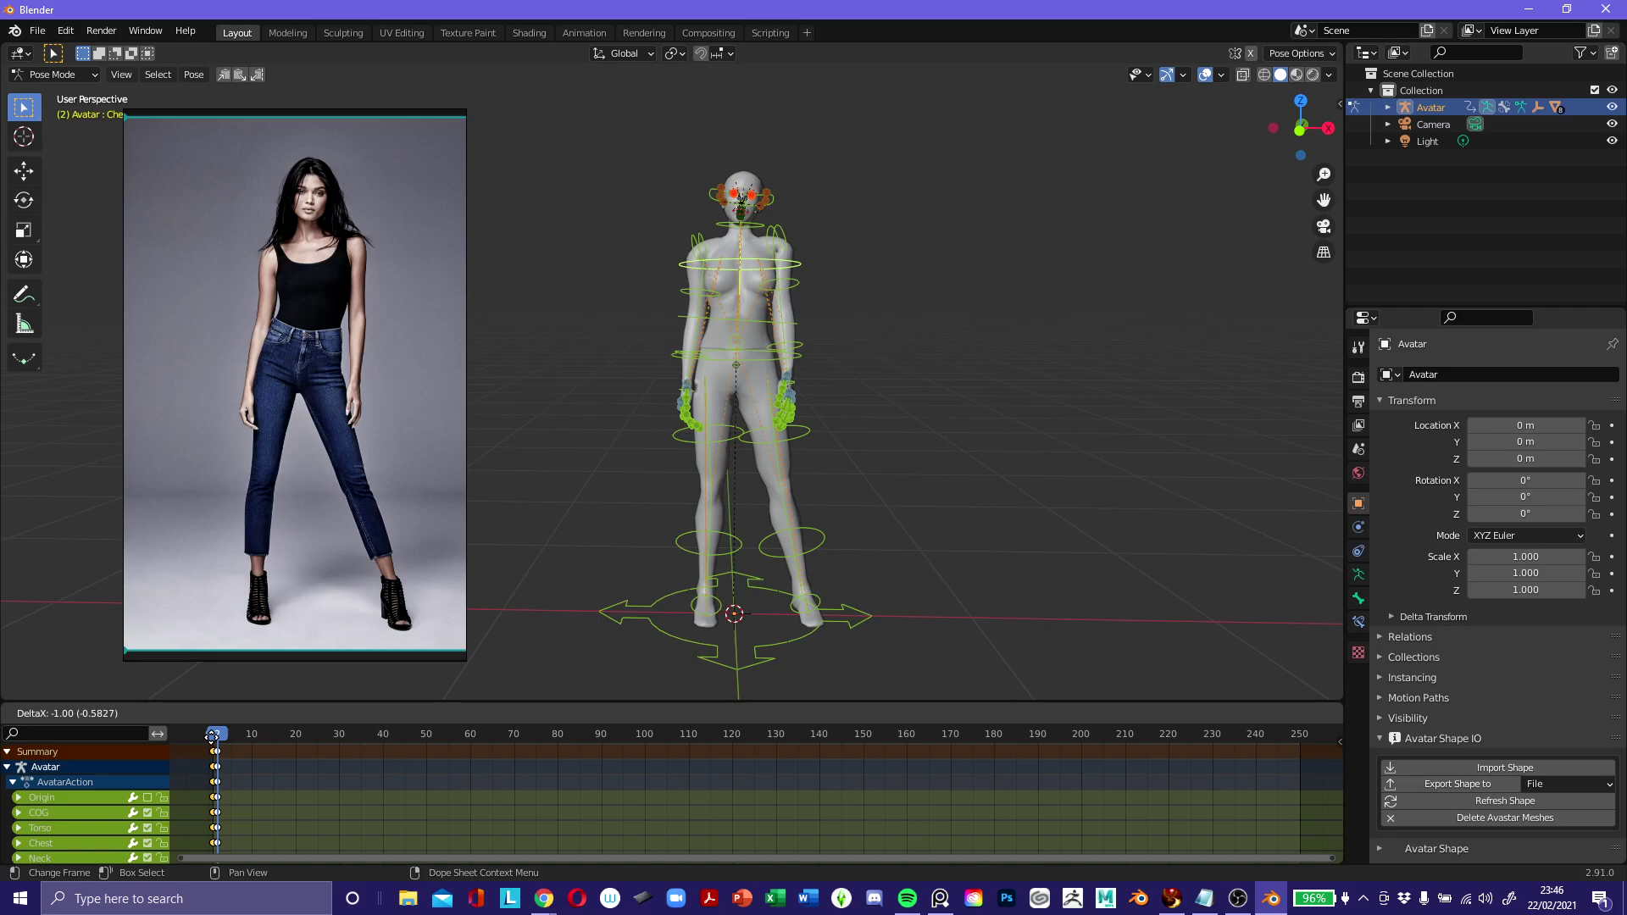
{"action": "left_click", "coordinate": [214, 741]}
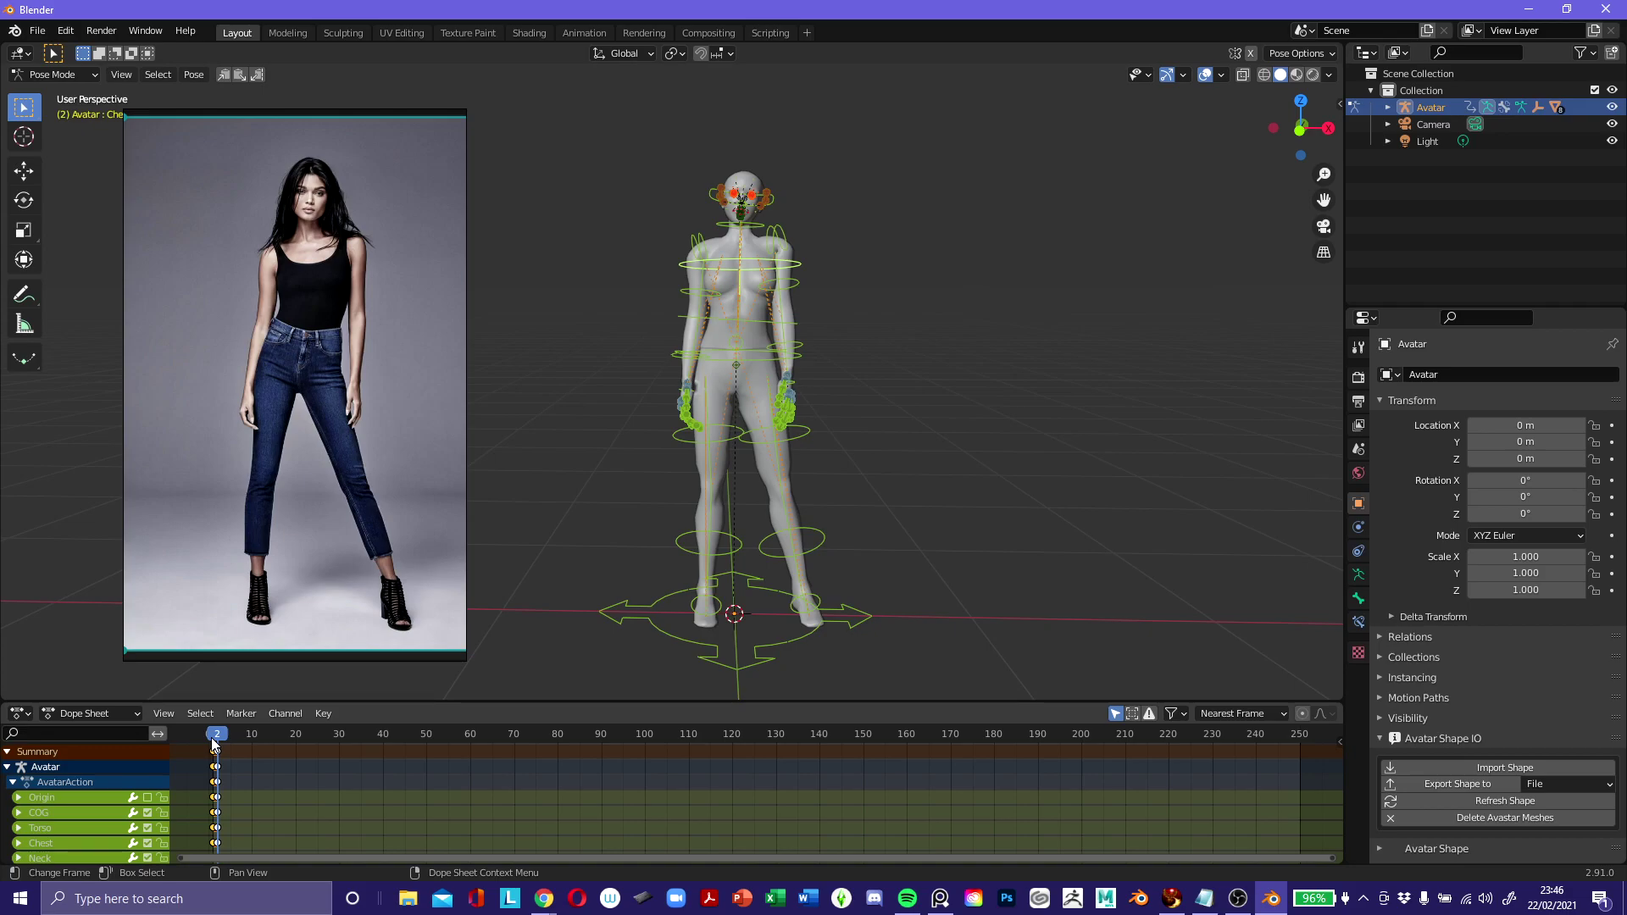
Go to frame 1 and rotate the left collar bone to lower the left shoulder slightly.
{"action": "left_click", "coordinate": [216, 735]}
{"action": "left_click_drag", "start_coordinate": [216, 734], "coordinate": [214, 741]}
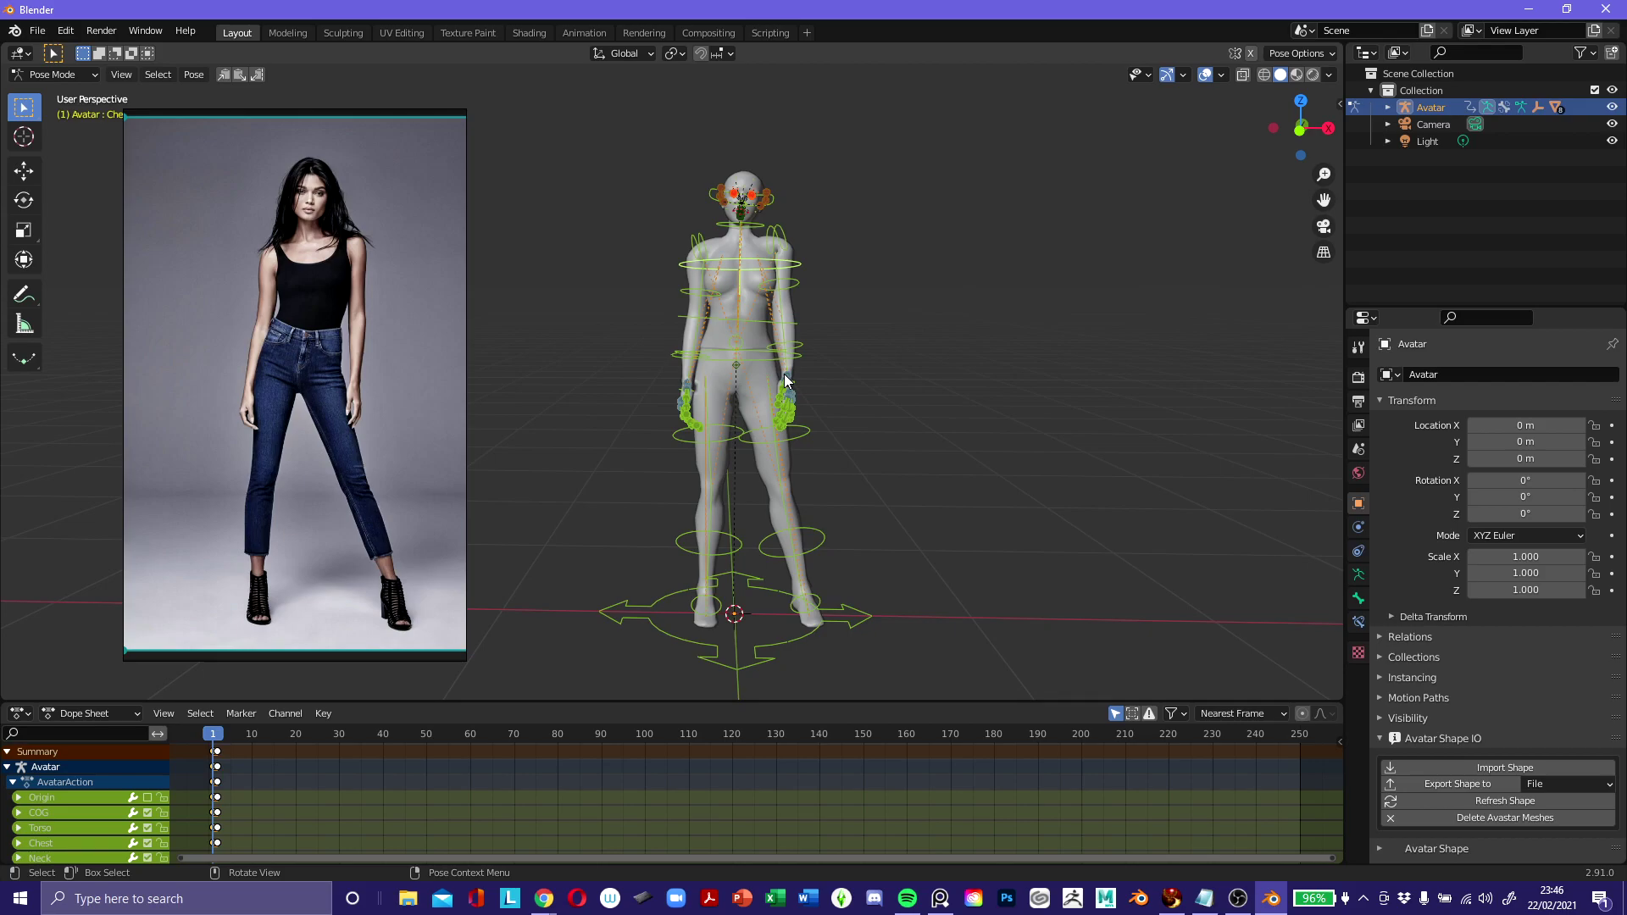
{"action": "left_click", "coordinate": [772, 233]}
{"action": "key", "text": "r"}
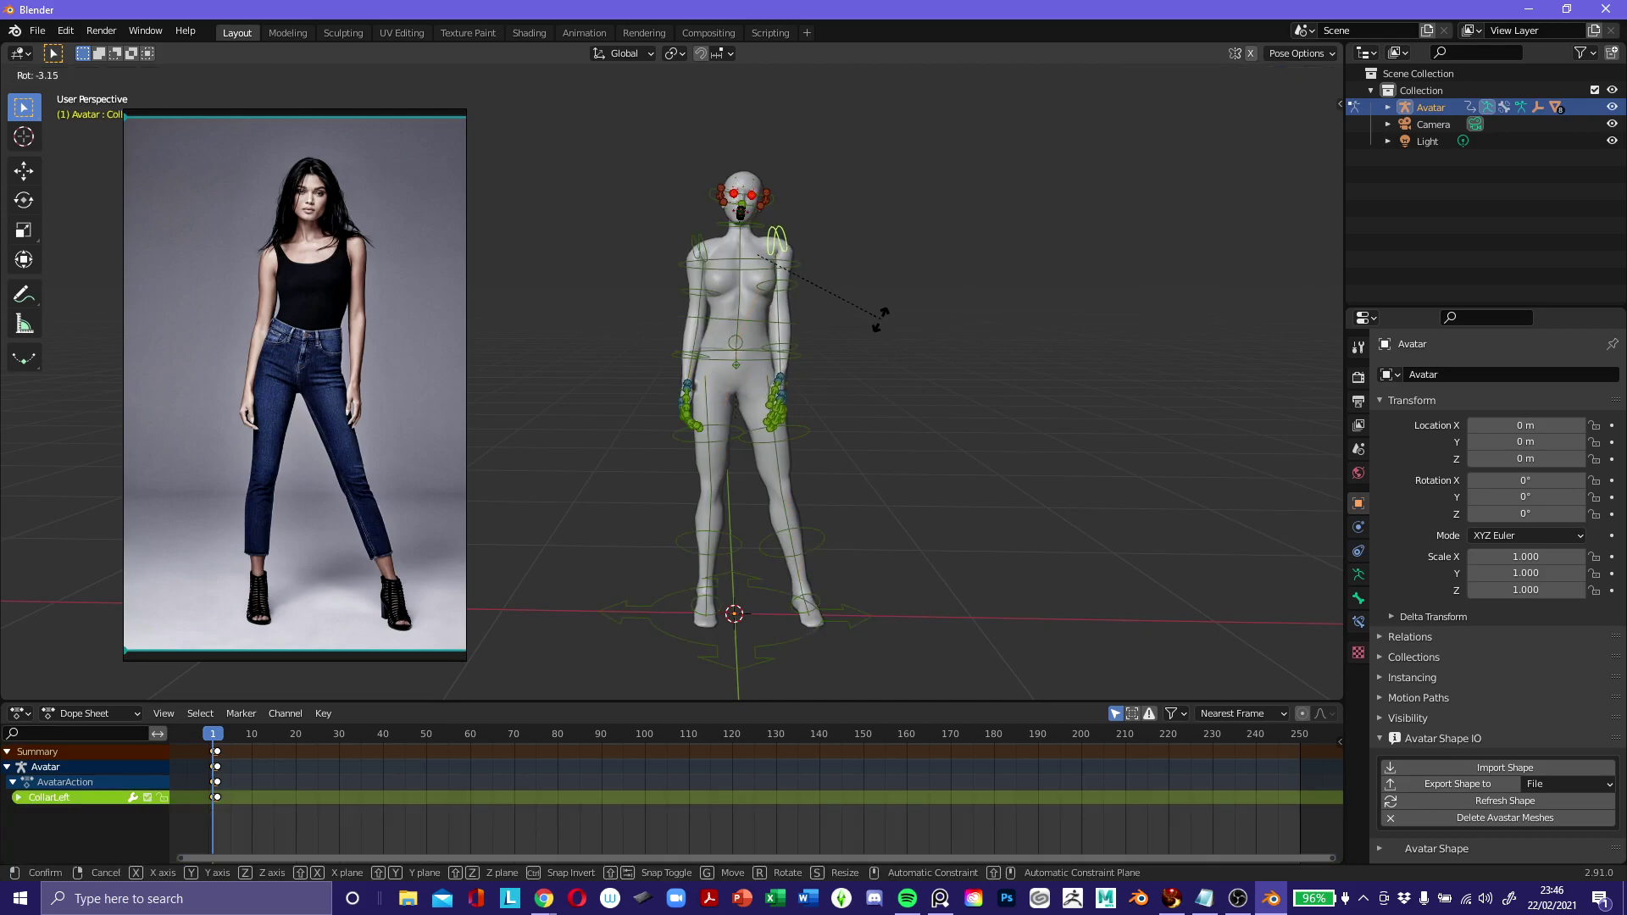
{"action": "left_click", "coordinate": [853, 320]}
Rotate the left shoulder bone from the front and freely from the side to reposition the left arm.
{"action": "left_click", "coordinate": [785, 288]}
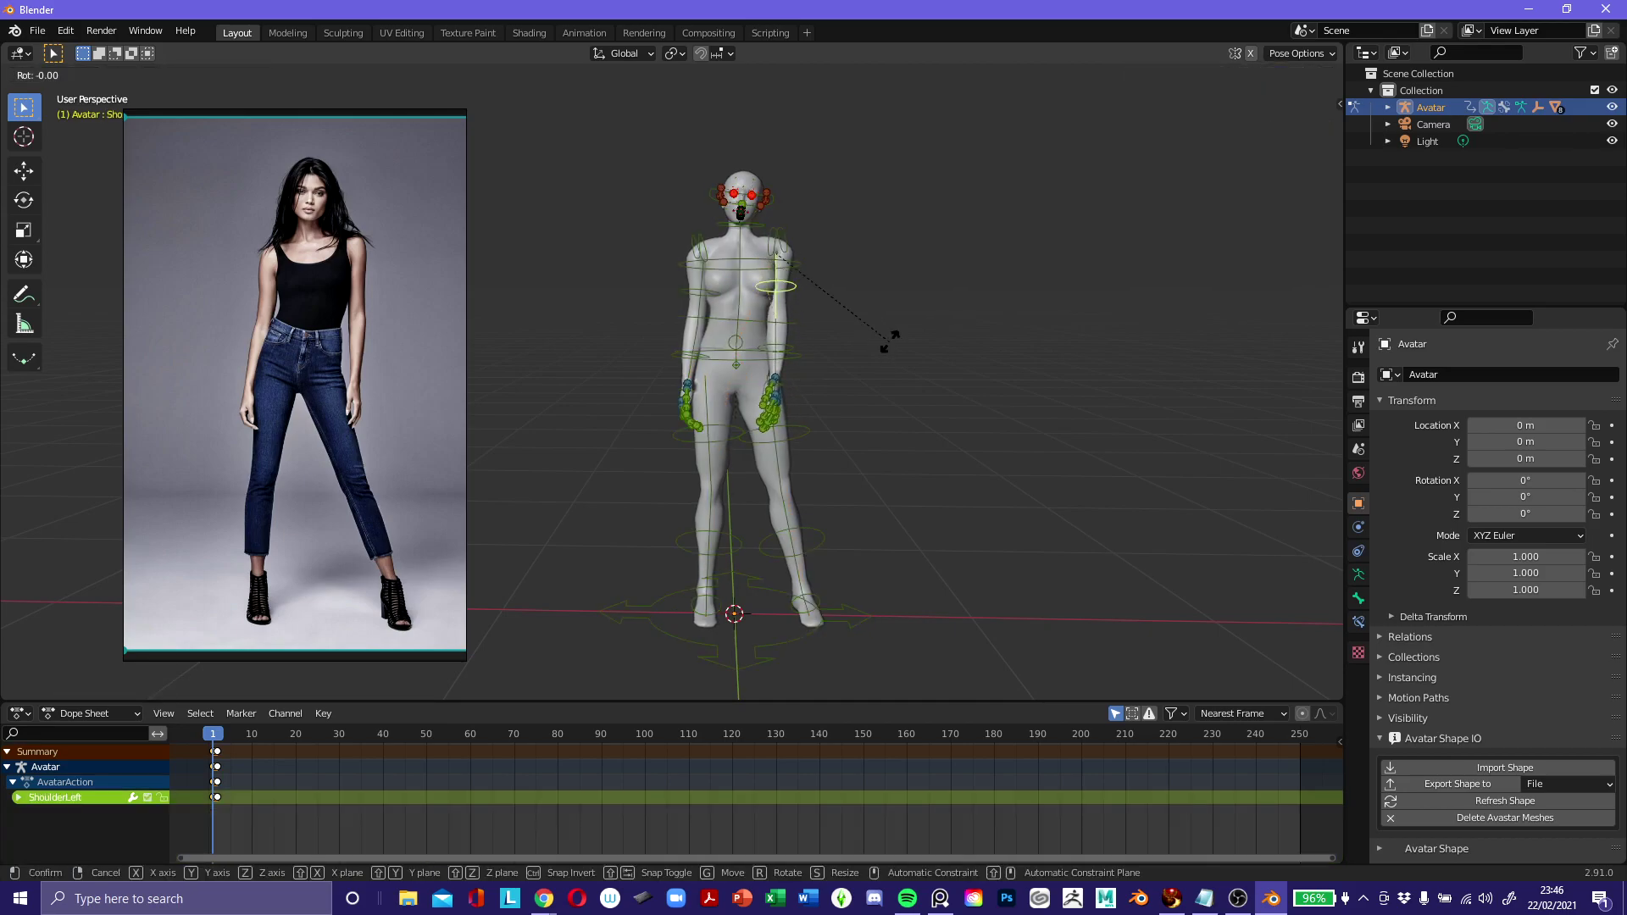
{"action": "middle_click_drag", "start_coordinate": [919, 339], "coordinate": [871, 440]}
{"action": "key", "text": "r"}
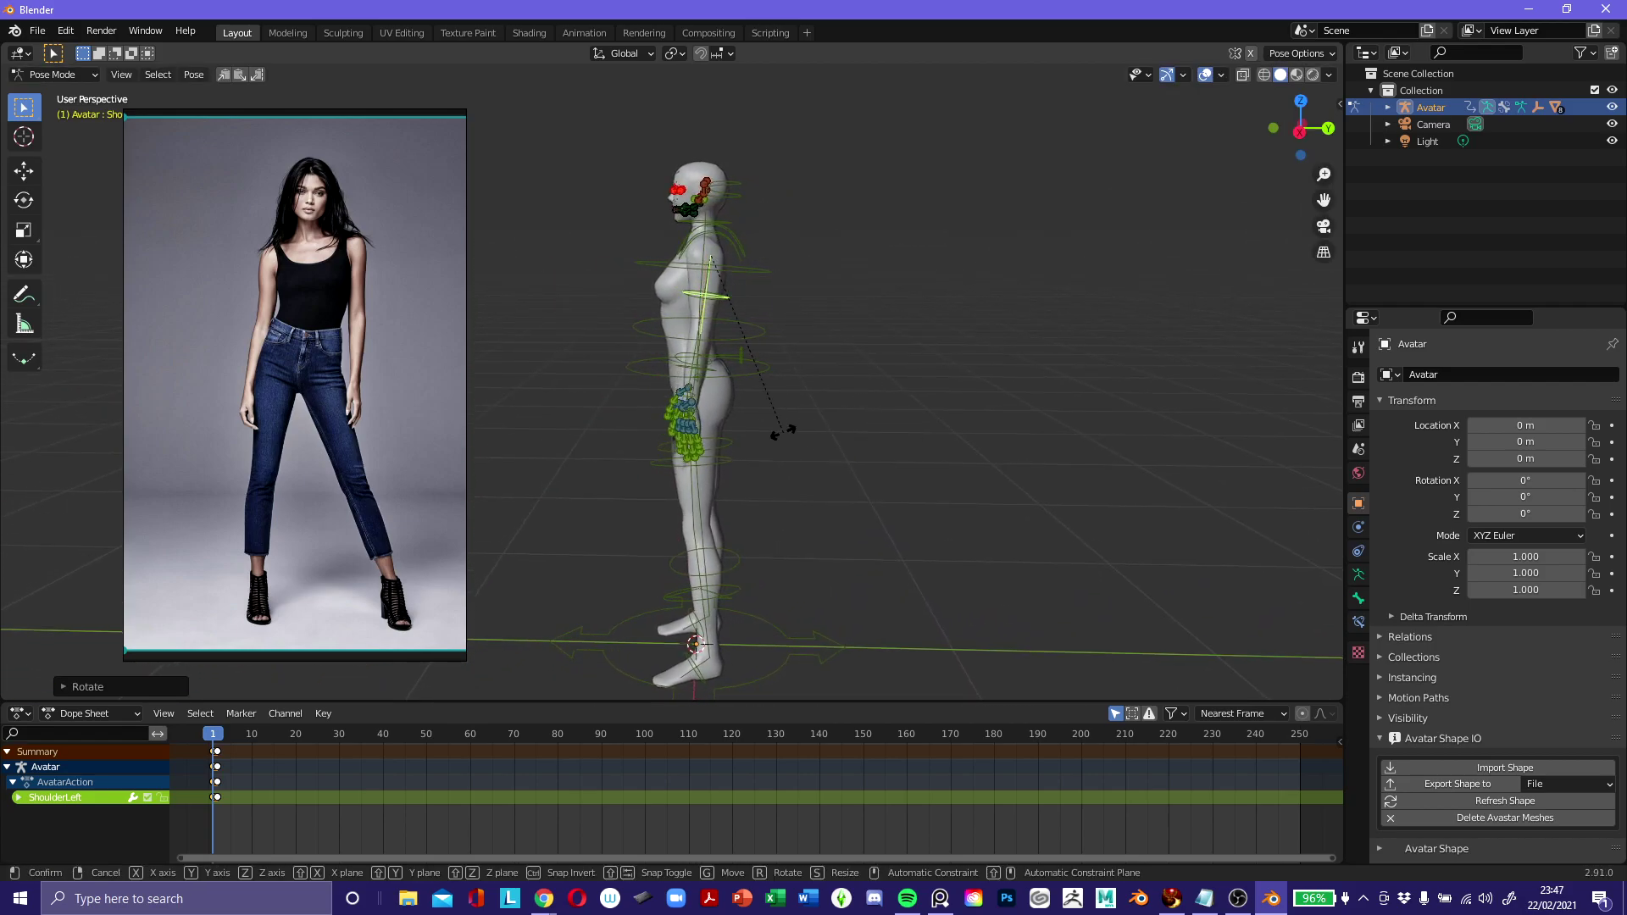
{"action": "key", "text": "r"}
{"action": "left_click", "coordinate": [807, 430]}
{"action": "middle_click_drag", "start_coordinate": [810, 431], "coordinate": [1001, 429]}
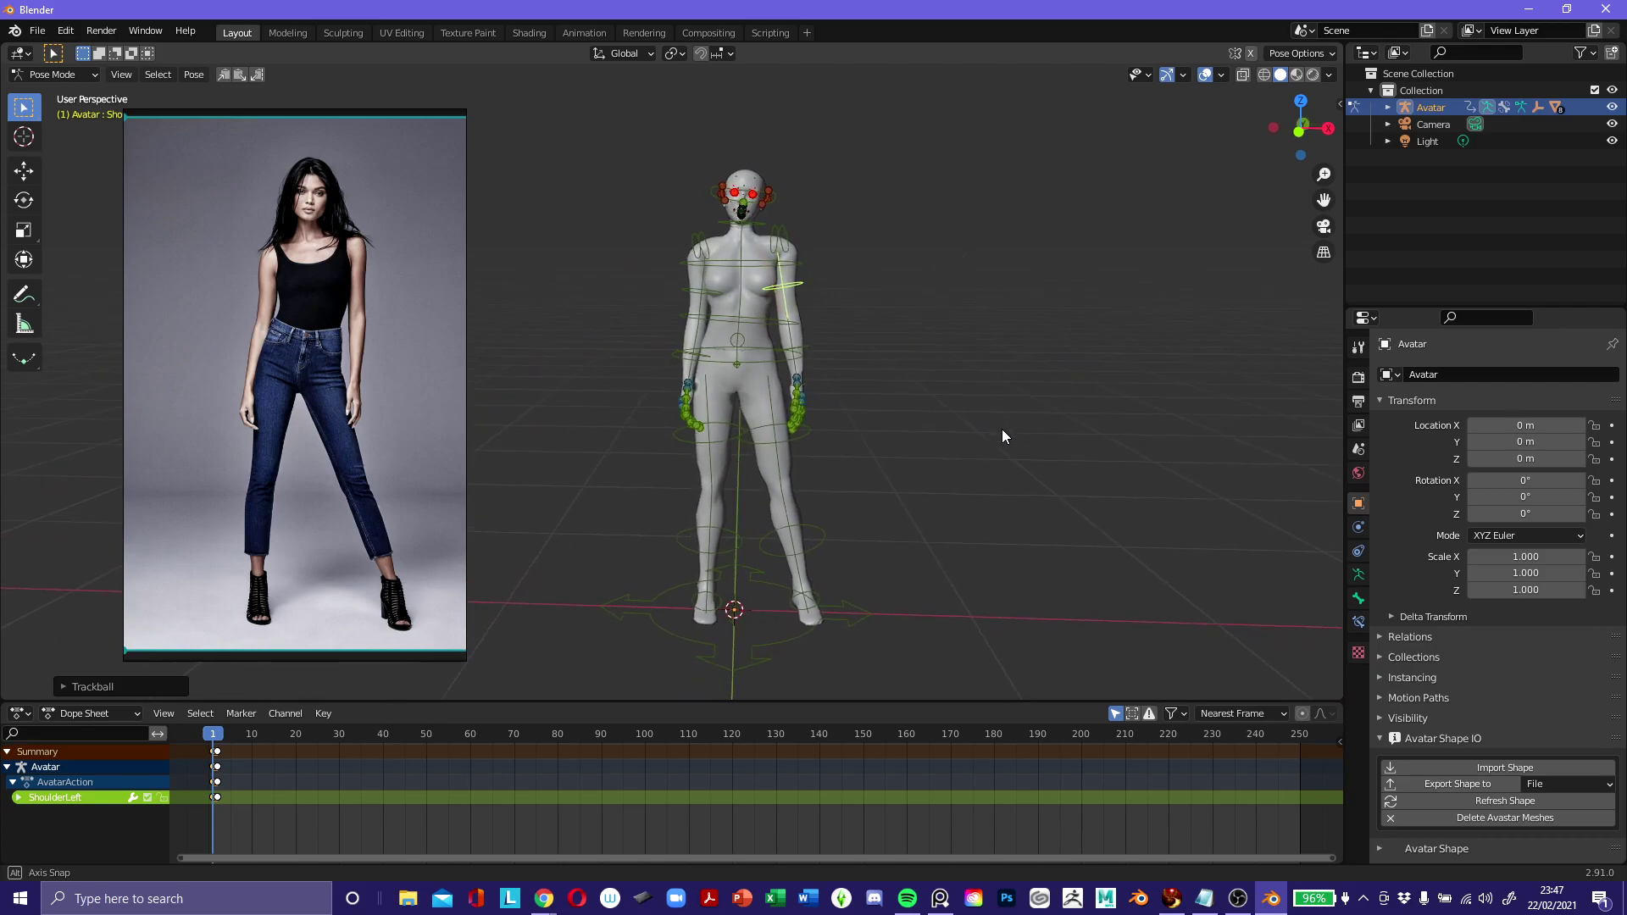
Rotate the right shoulder bone slightly to adjust how the right arm hangs.
{"action": "left_click", "coordinate": [704, 301]}
{"action": "key", "text": "r"}
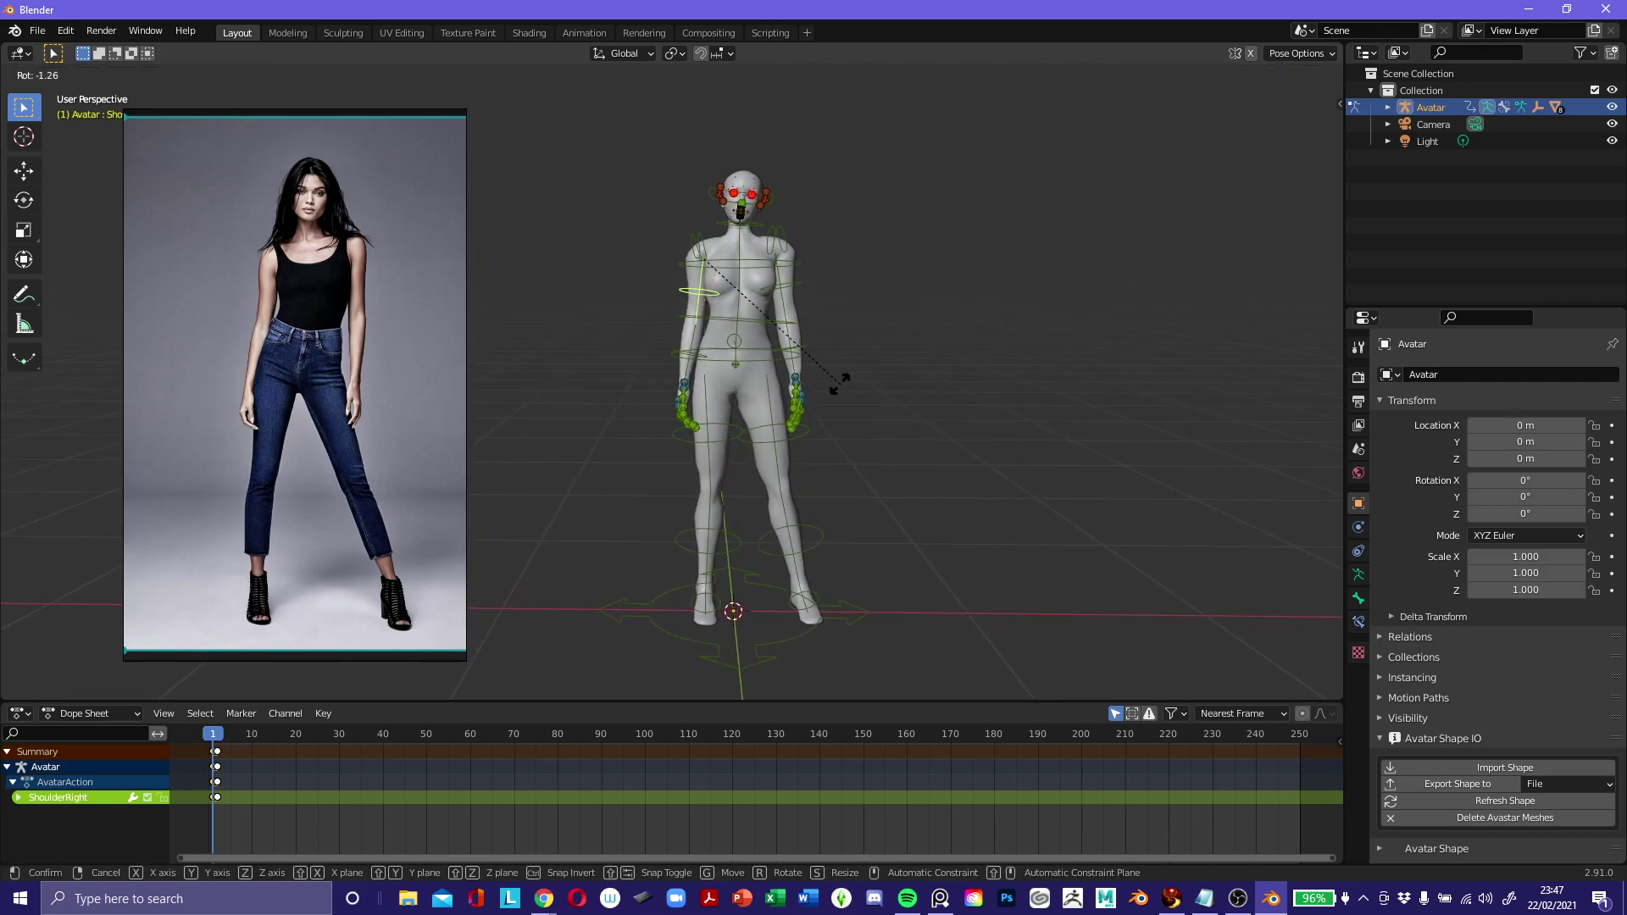
{"action": "left_click", "coordinate": [833, 400]}
Rotate the left hip bone, including a free trackball rotation, to bring the left leg in closer to the right.
{"action": "middle_click_drag", "start_coordinate": [832, 400], "coordinate": [795, 445]}
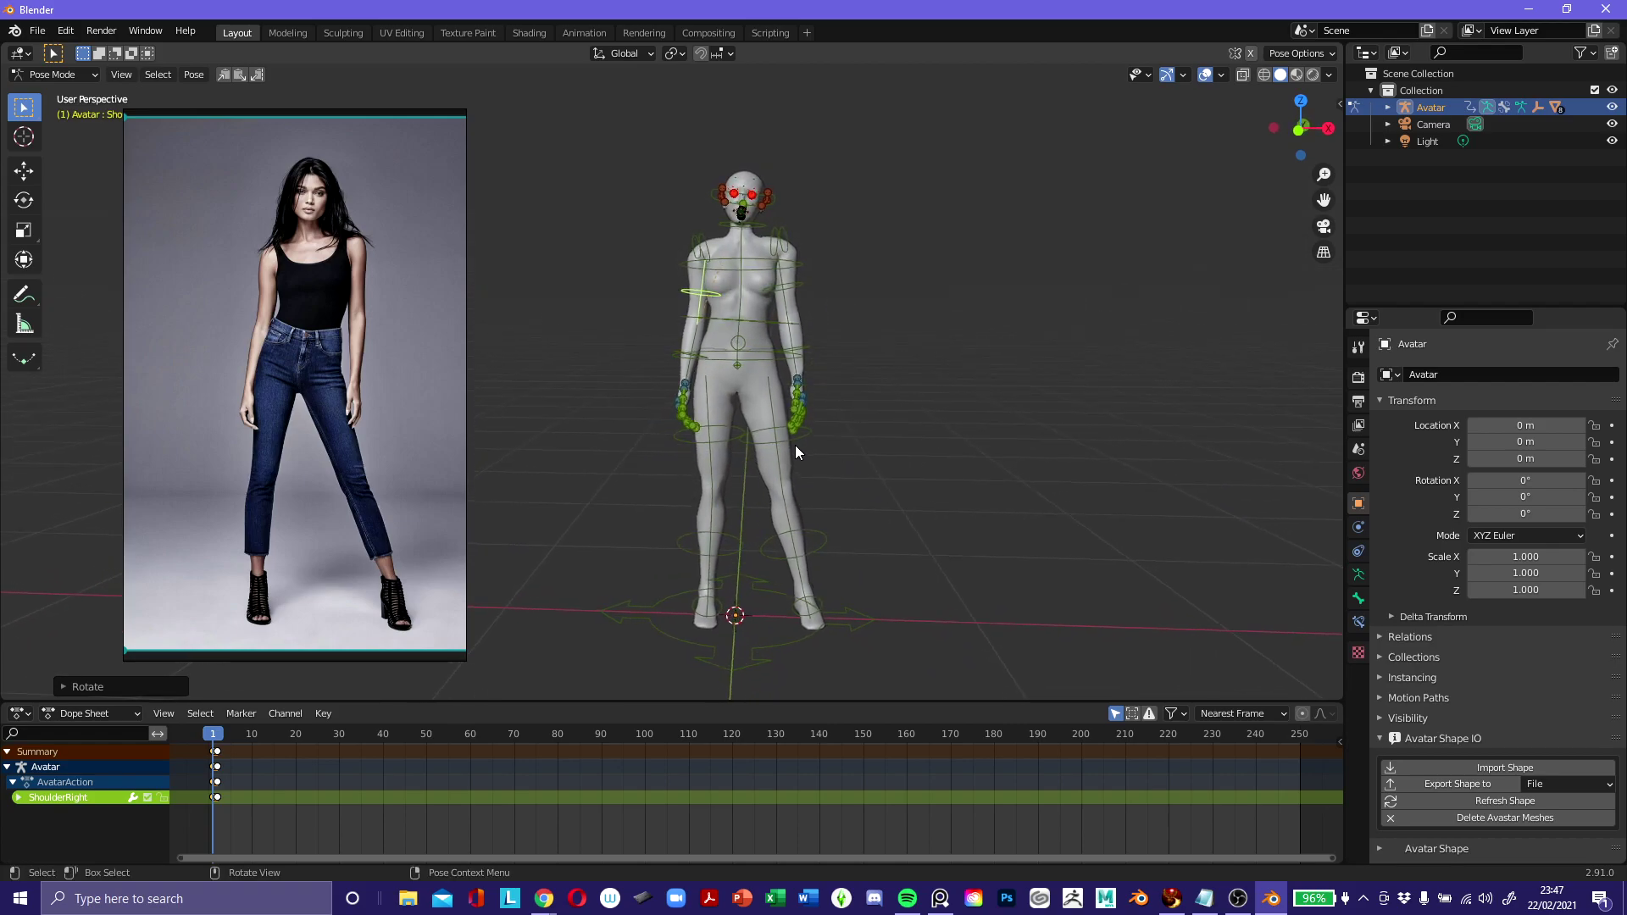
{"action": "left_click", "coordinate": [795, 445]}
{"action": "key", "text": "r"}
{"action": "left_click", "coordinate": [938, 542]}
{"action": "key", "text": "r"}
{"action": "key", "text": "r"}
{"action": "left_click", "coordinate": [927, 545]}
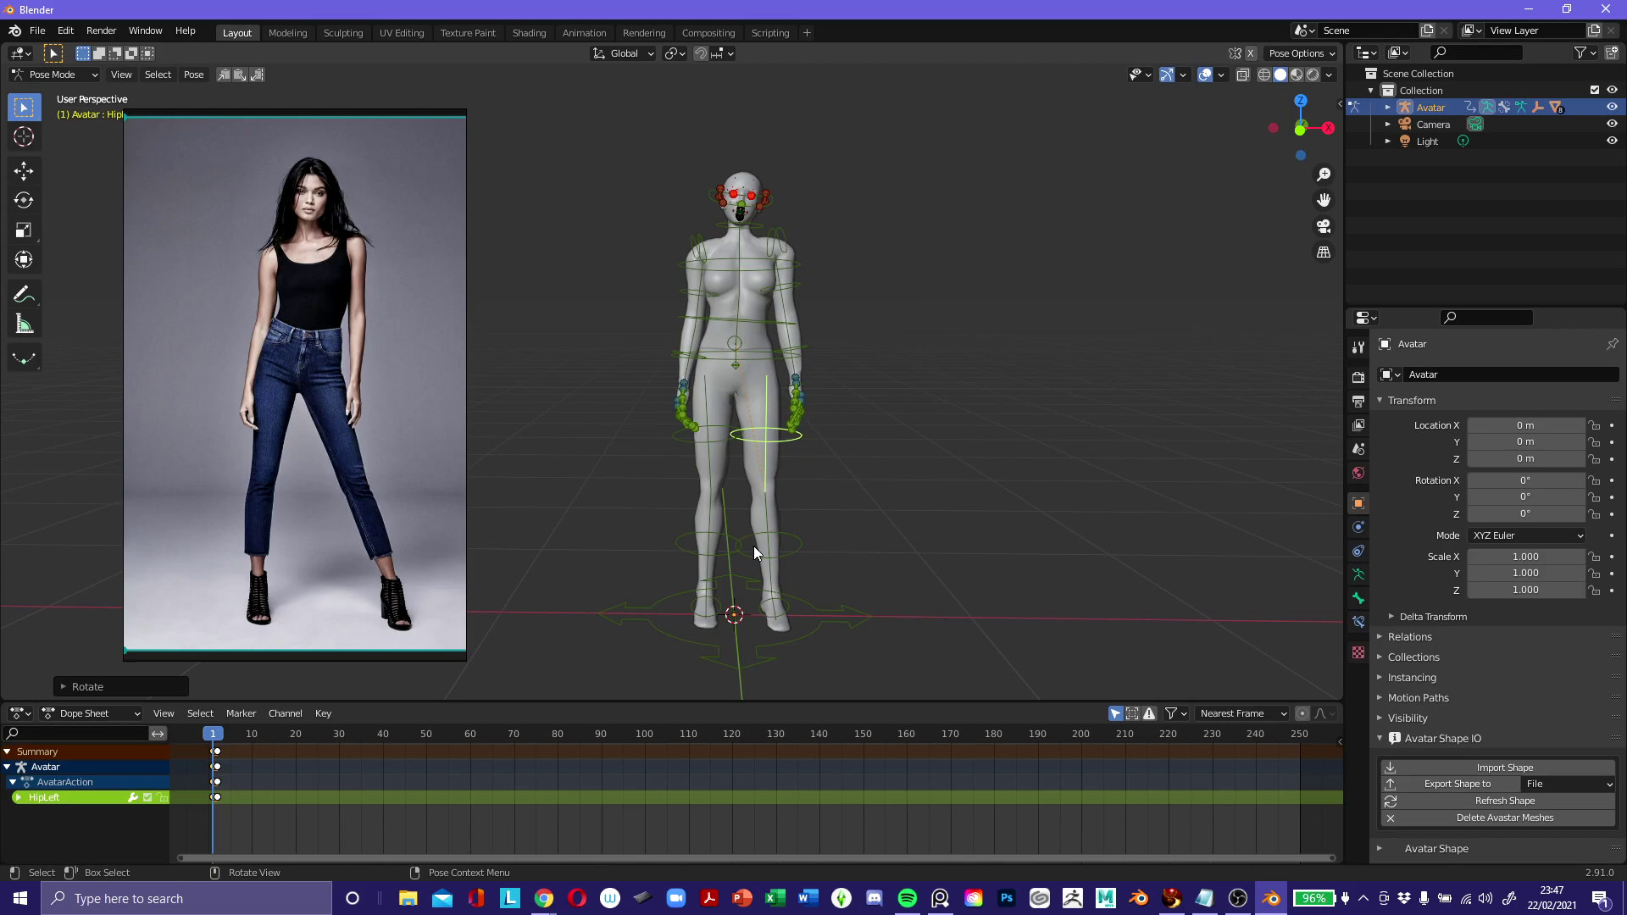
Rotate the left ankle bone freely so the left foot suits the straightened leg.
{"action": "left_click", "coordinate": [783, 603]}
{"action": "key", "text": "r"}
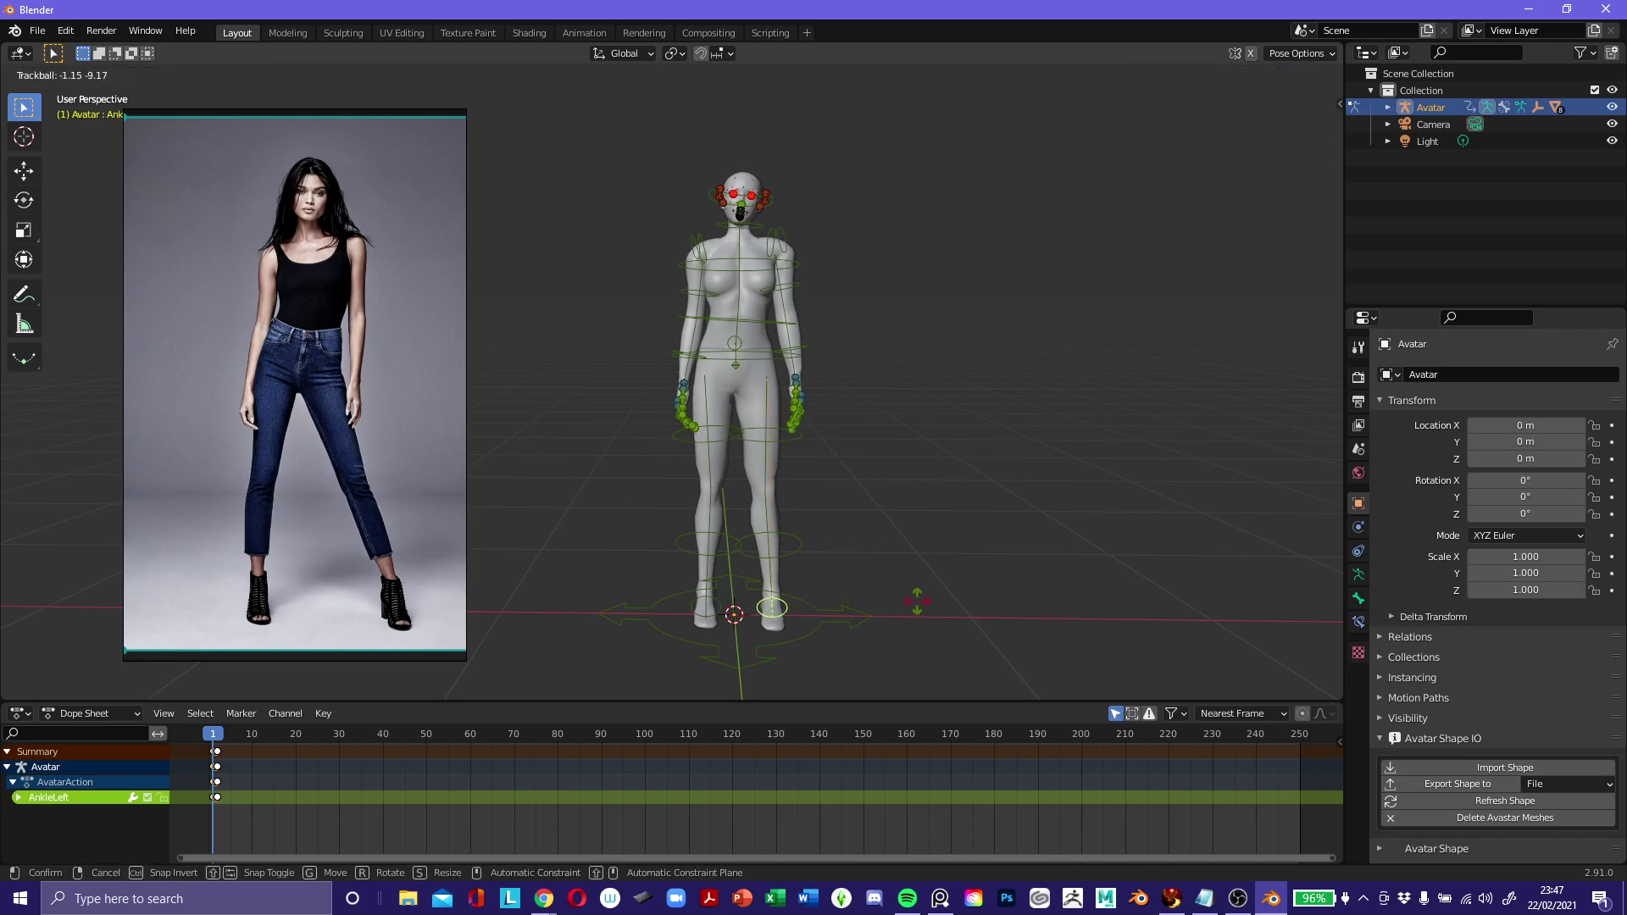
{"action": "left_click", "coordinate": [946, 596]}
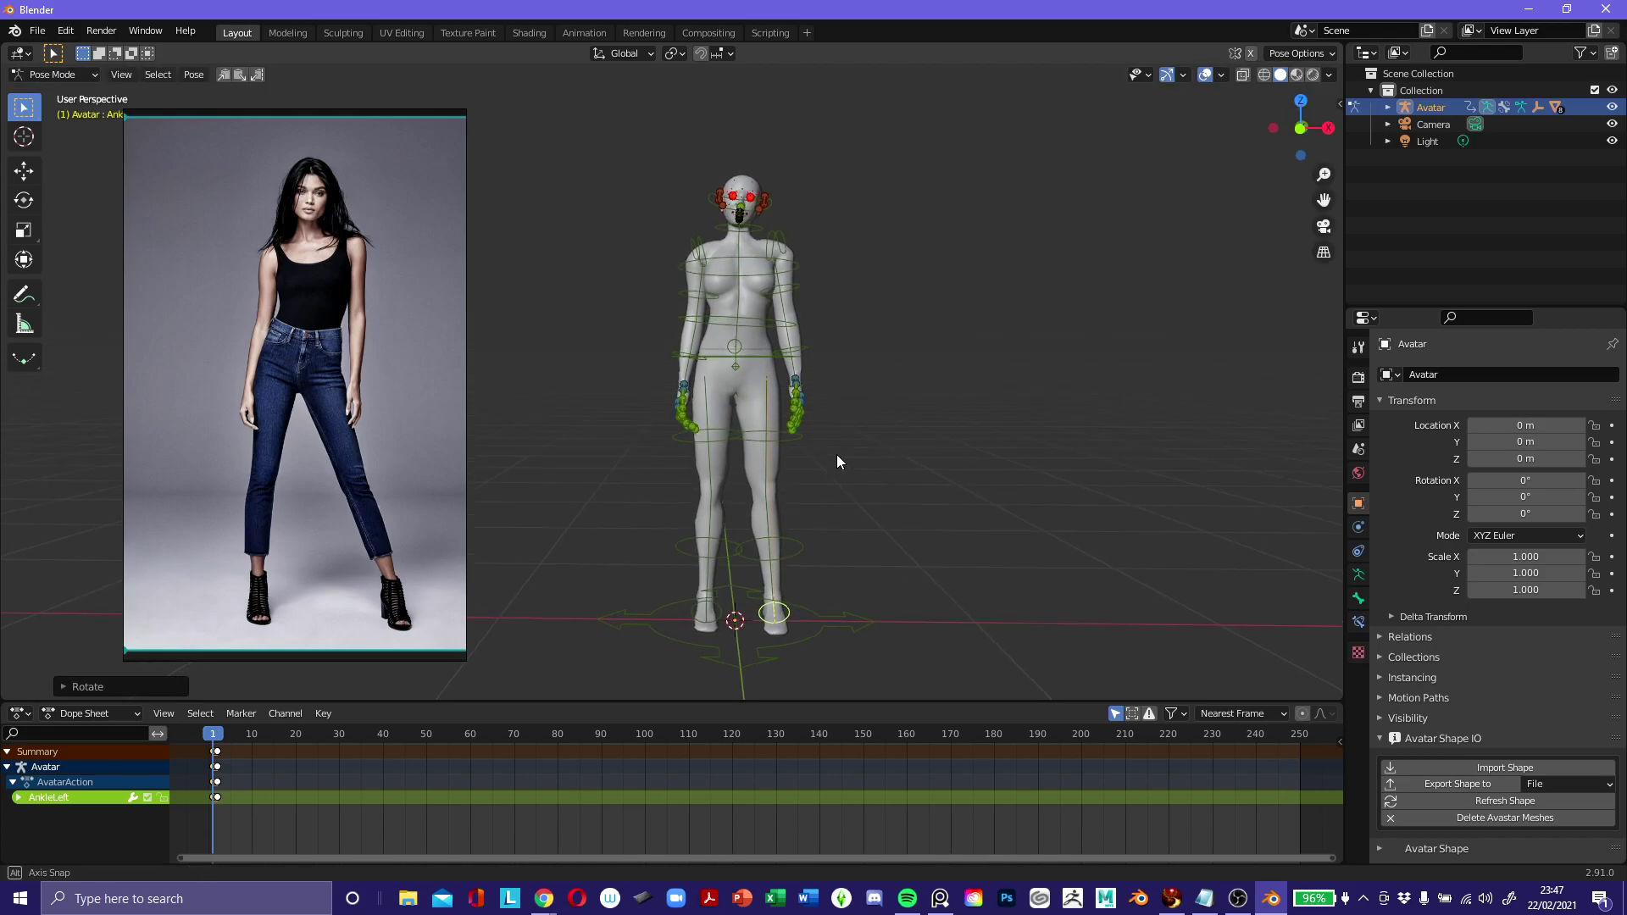
Try to rotate the right hip bone slightly to adjust the right leg.
{"action": "left_click", "coordinate": [720, 444]}
{"action": "key", "text": "r"}
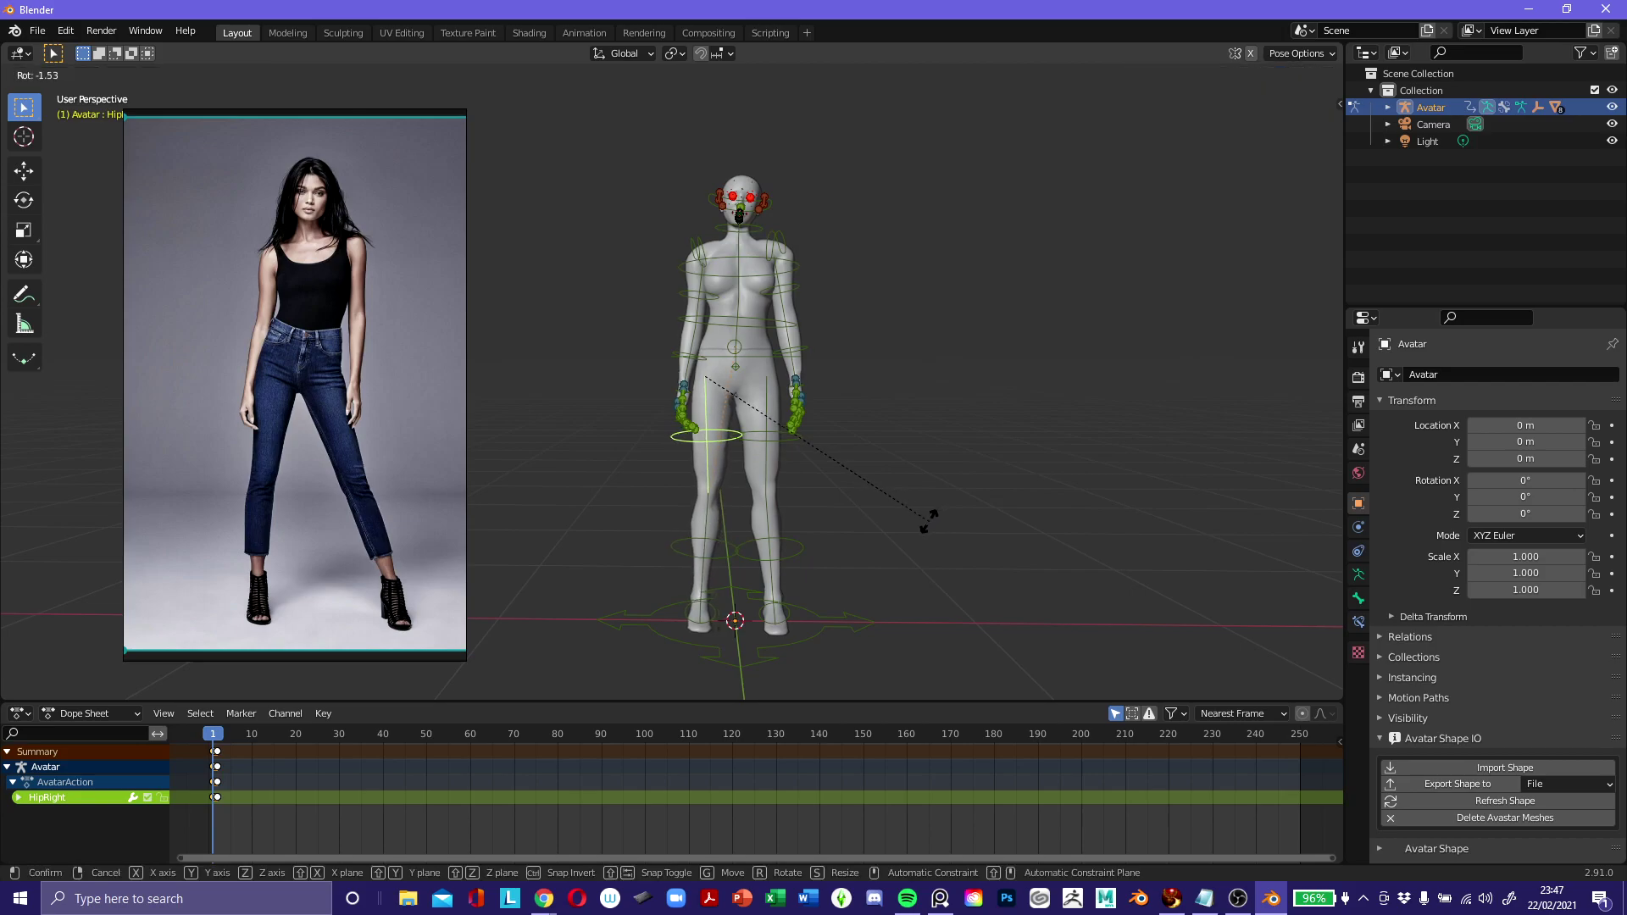
{"action": "left_click", "coordinate": [929, 519]}
{"action": "left_click", "coordinate": [787, 434]}
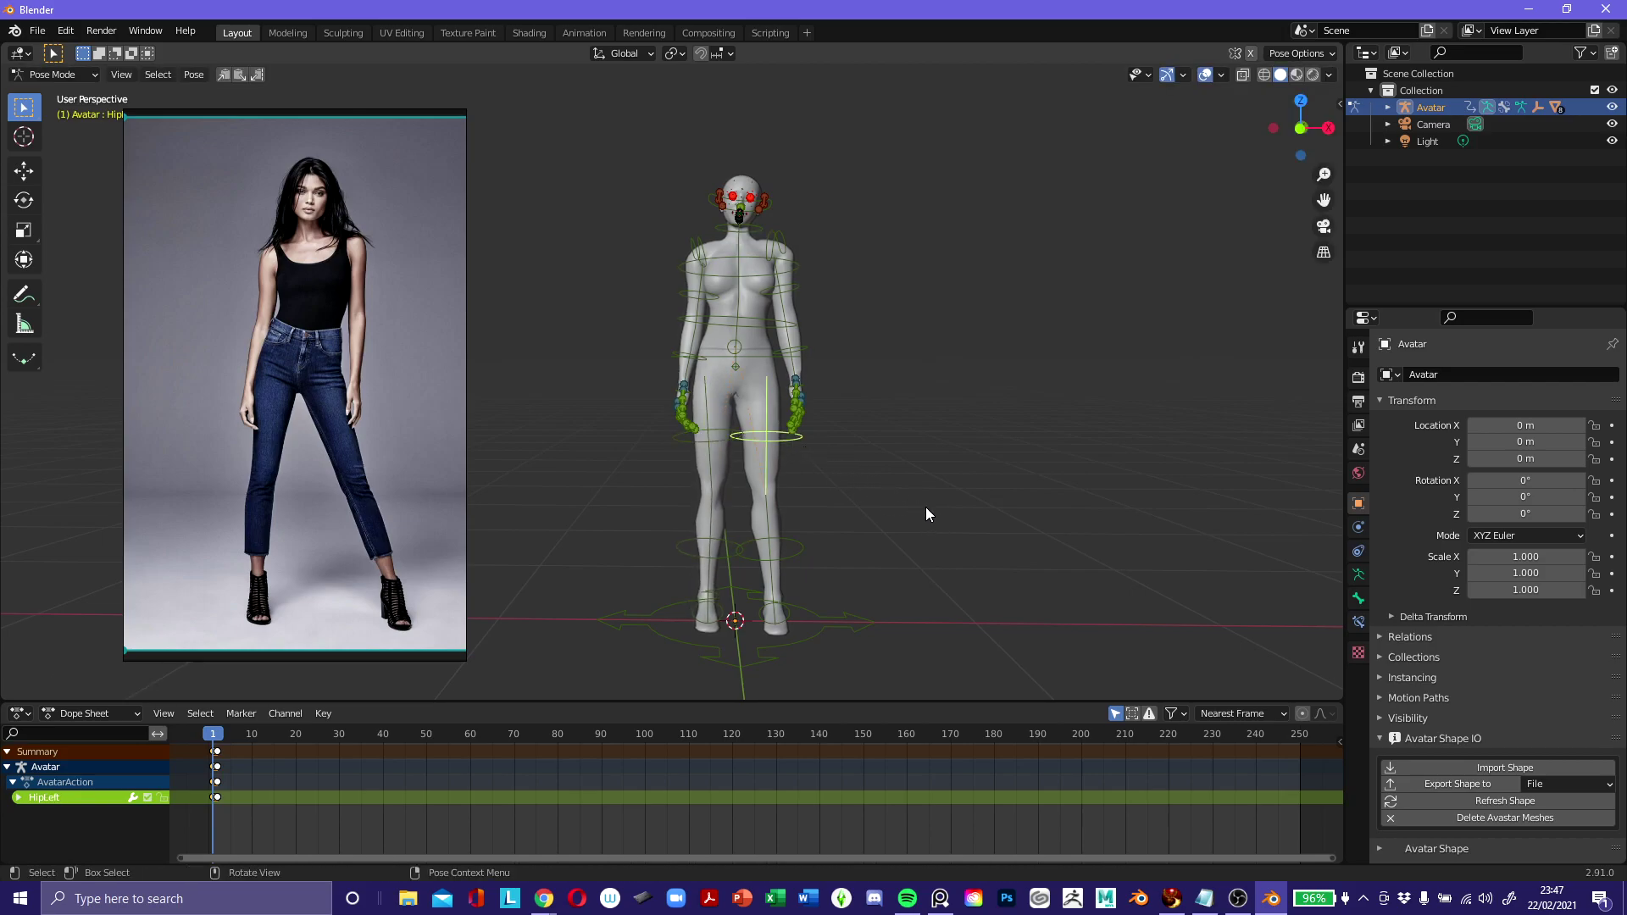
Rotate the head bone and the neck bone slightly to change how the head is held.
{"action": "middle_click_drag", "start_coordinate": [933, 514], "coordinate": [765, 303]}
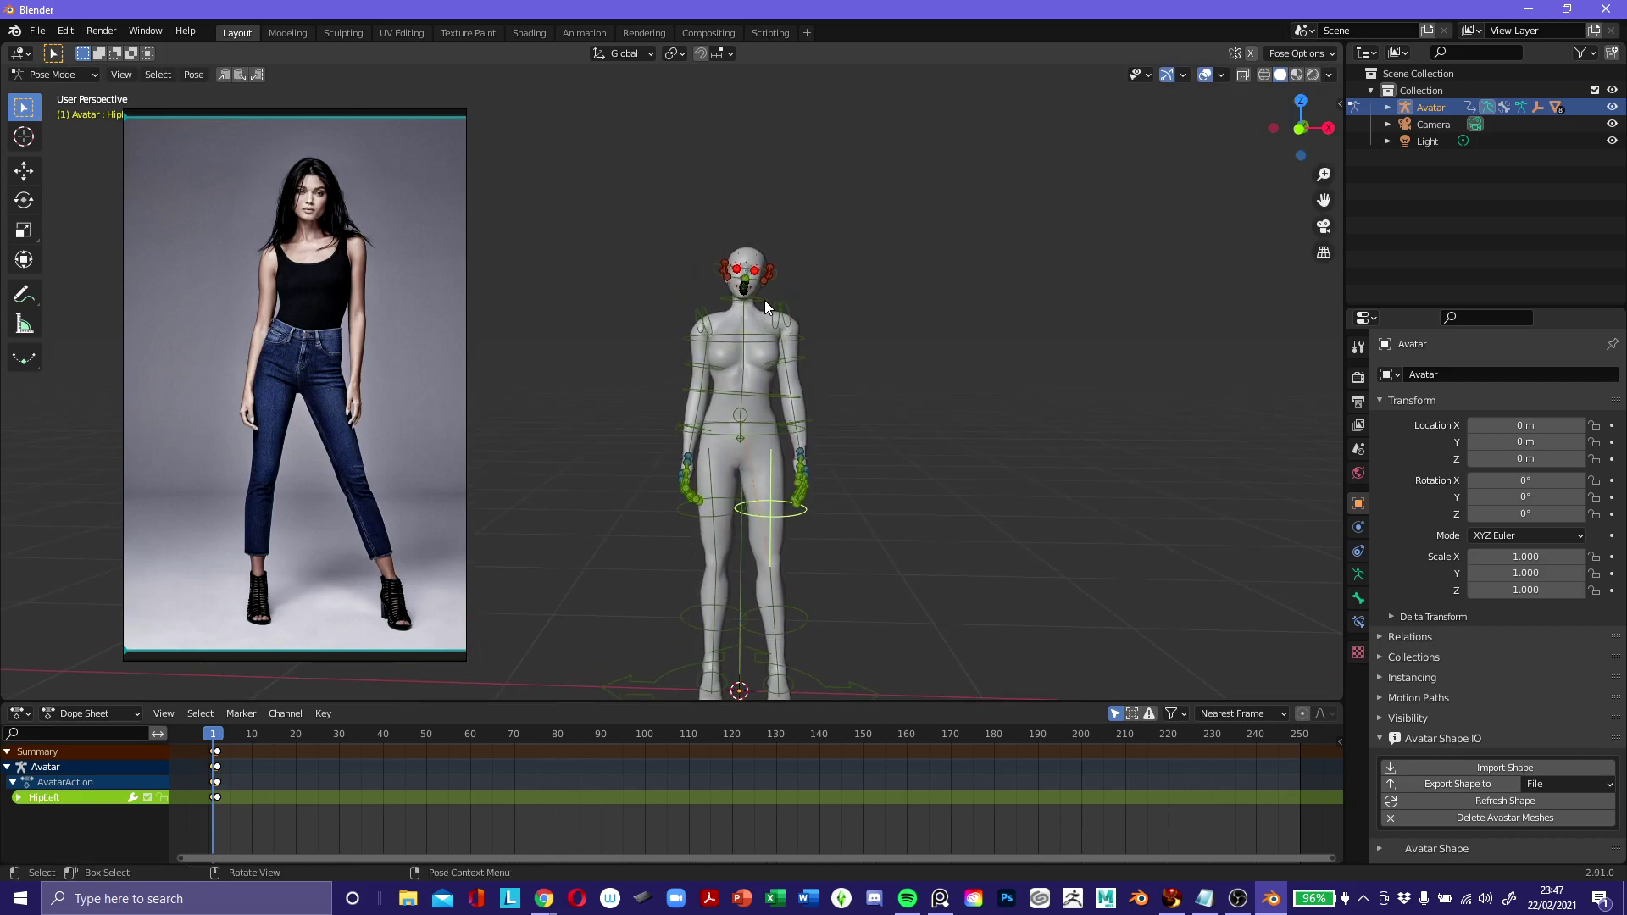
{"action": "left_click", "coordinate": [773, 274]}
{"action": "left_click", "coordinate": [712, 268]}
{"action": "key", "text": "r"}
{"action": "left_click", "coordinate": [1006, 338]}
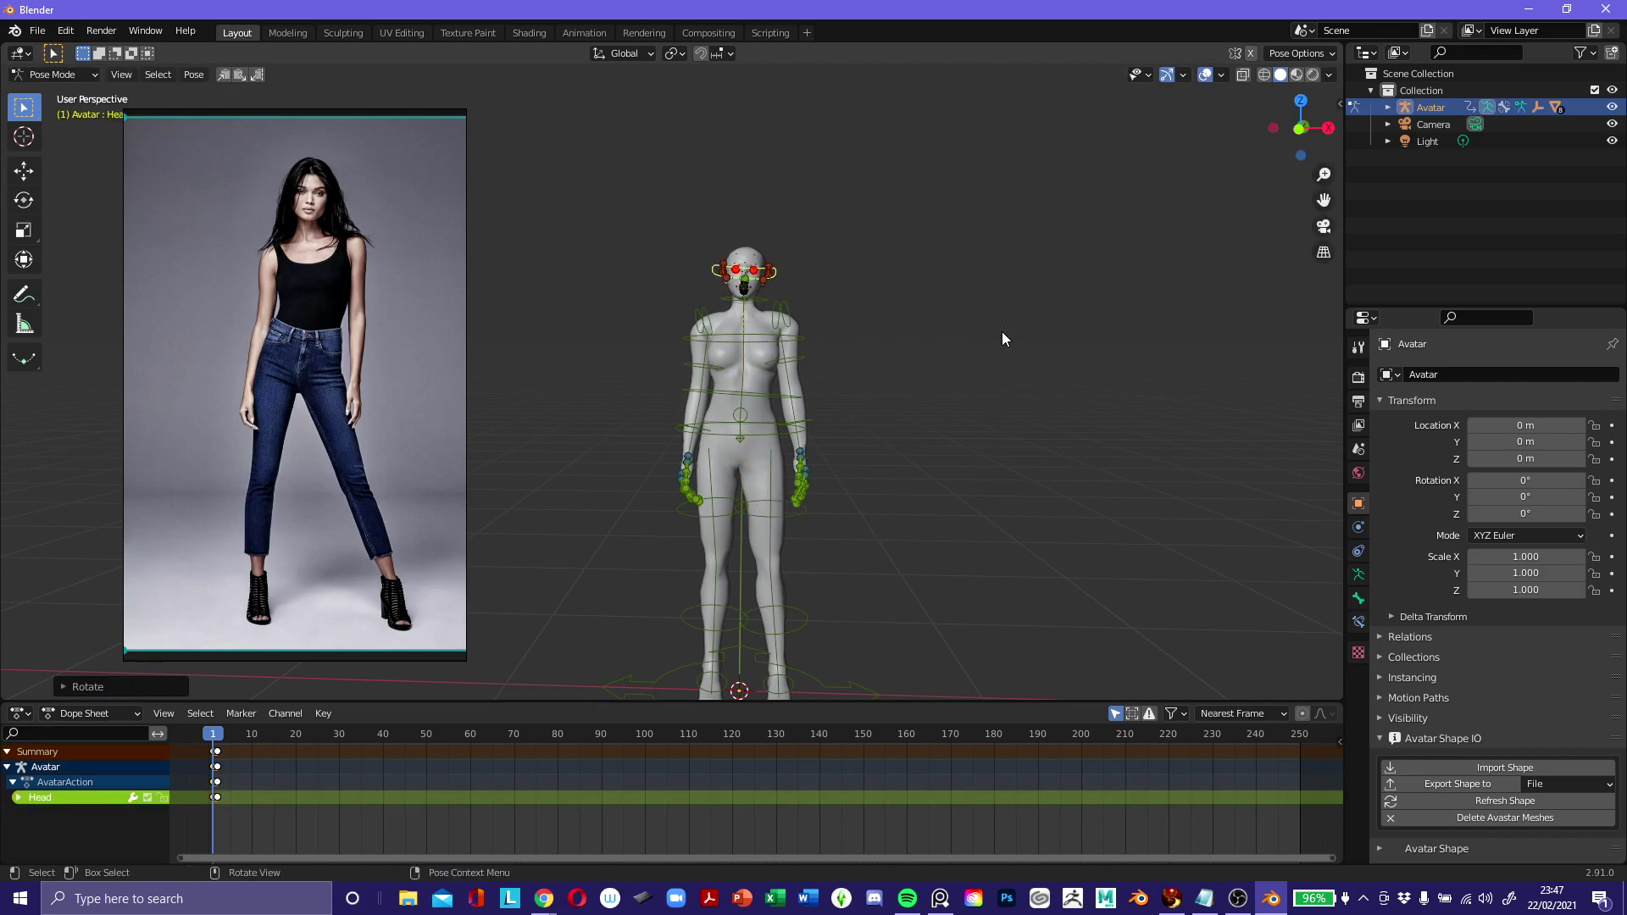
{"action": "left_click", "coordinate": [756, 301]}
{"action": "key", "text": "r"}
{"action": "left_click", "coordinate": [933, 329]}
Rotate the torso bone from the side view so the upper body leans slightly back.
{"action": "middle_click_drag", "start_coordinate": [773, 383], "coordinate": [953, 386]}
{"action": "left_click", "coordinate": [704, 395]}
{"action": "middle_click_drag", "start_coordinate": [821, 401], "coordinate": [829, 395]}
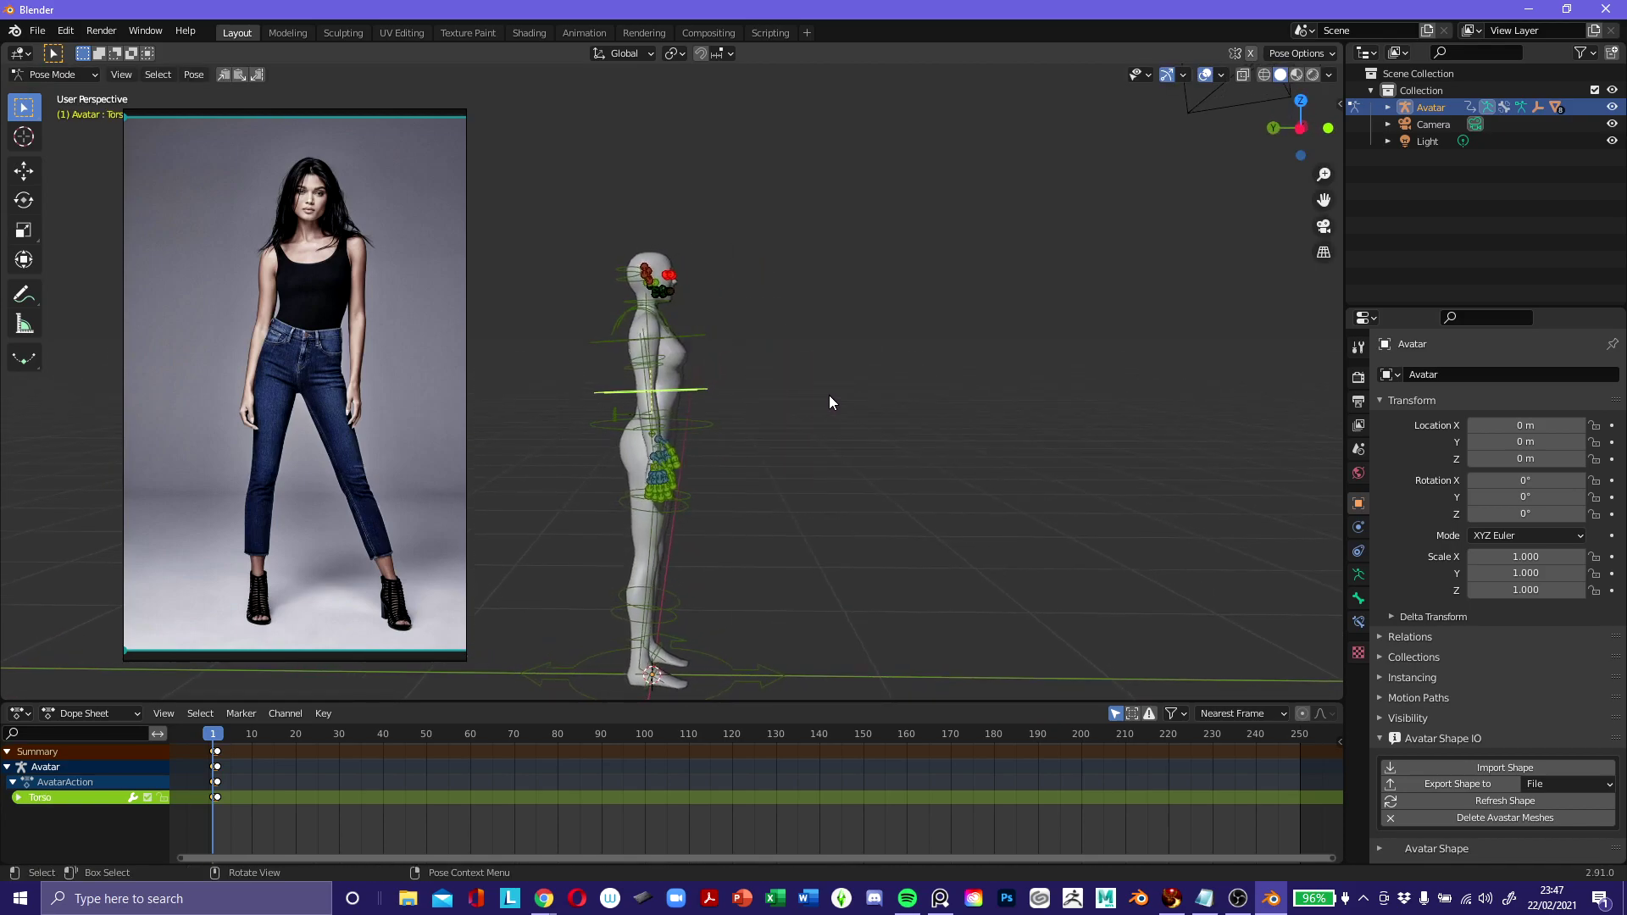
{"action": "key", "text": "r"}
{"action": "left_click", "coordinate": [831, 392]}
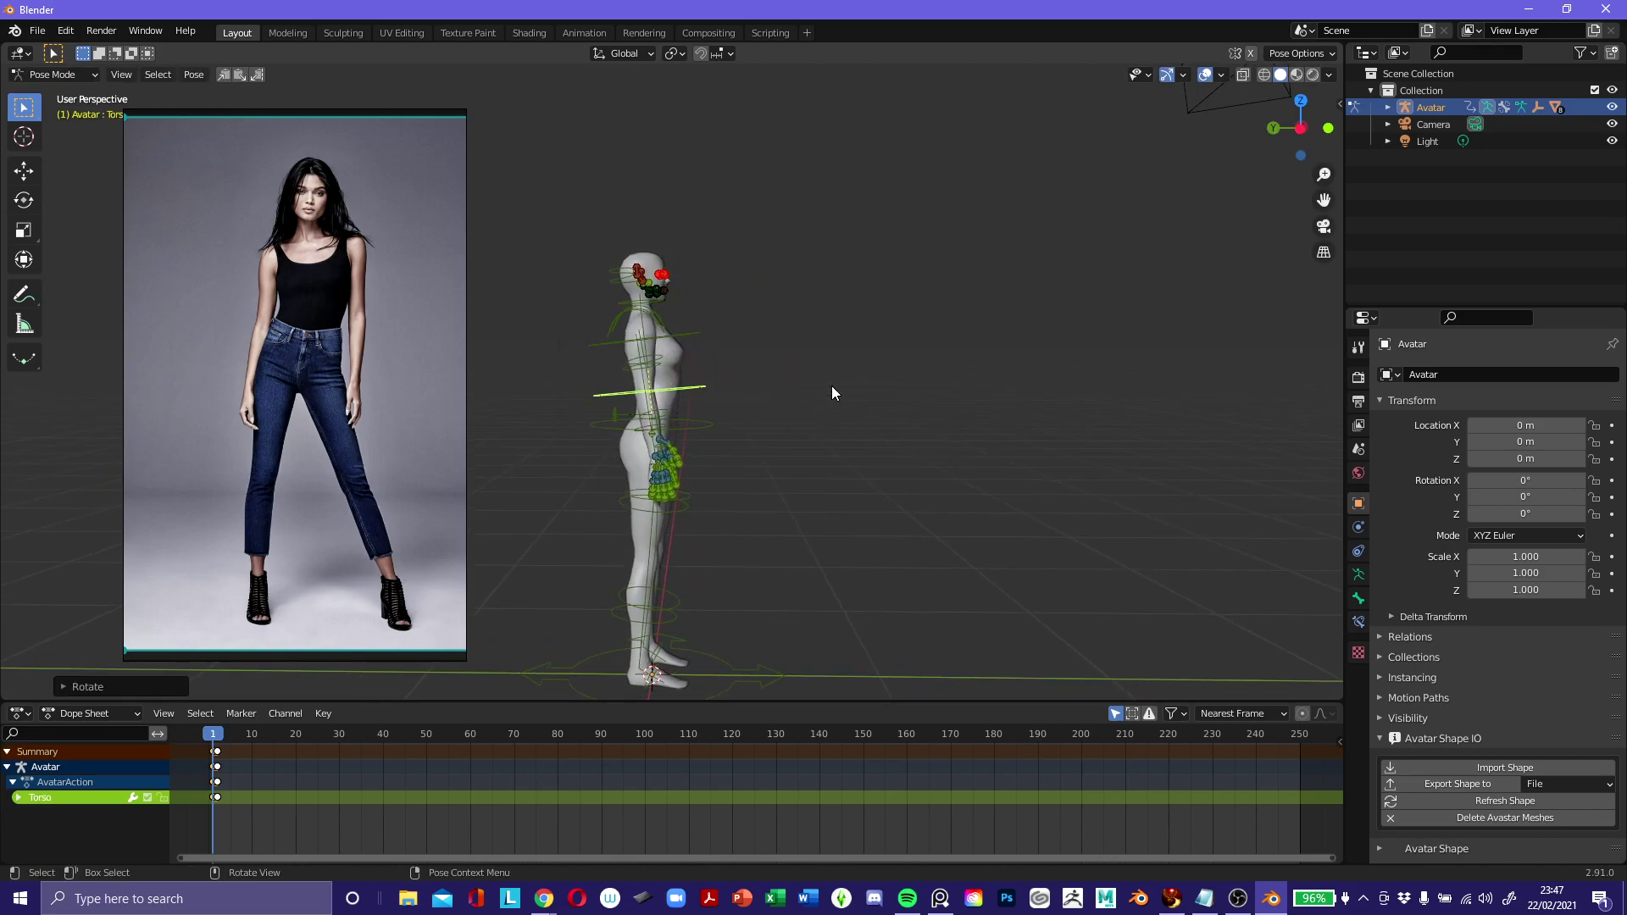
Rotate the chest bone slightly about the global X axis.
{"action": "left_click", "coordinate": [696, 332]}
{"action": "key", "text": "r"}
{"action": "key", "text": "x"}
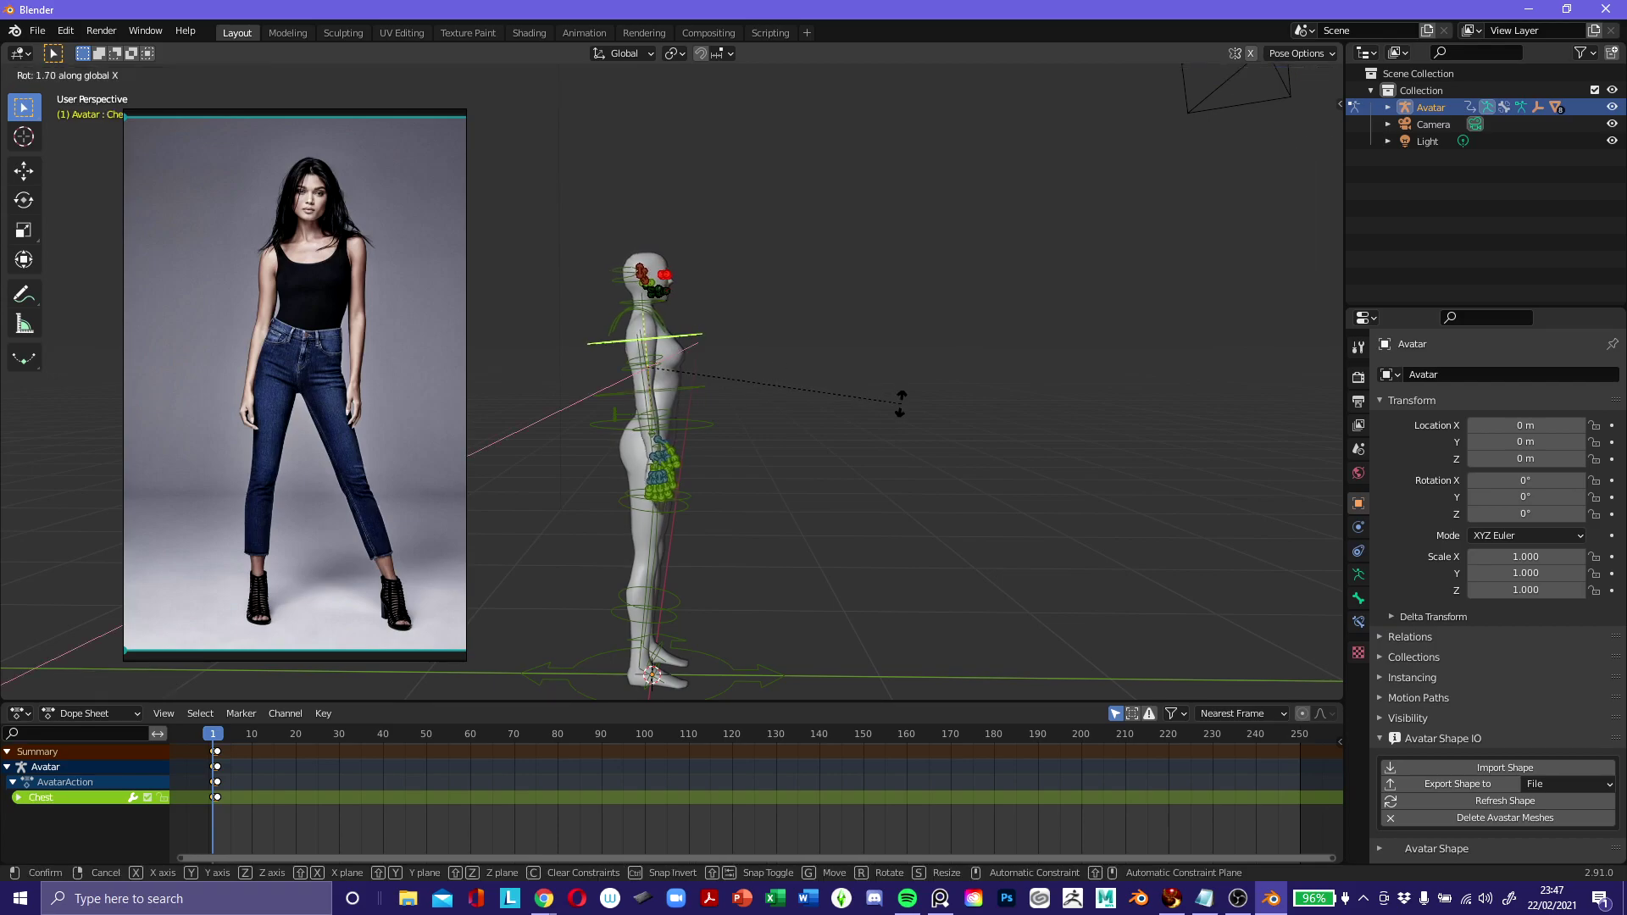
{"action": "left_click", "coordinate": [899, 407]}
Insert a Location & Rotation keyframe for all bones on frame 1.
{"action": "middle_click_drag", "start_coordinate": [899, 407], "coordinate": [737, 493]}
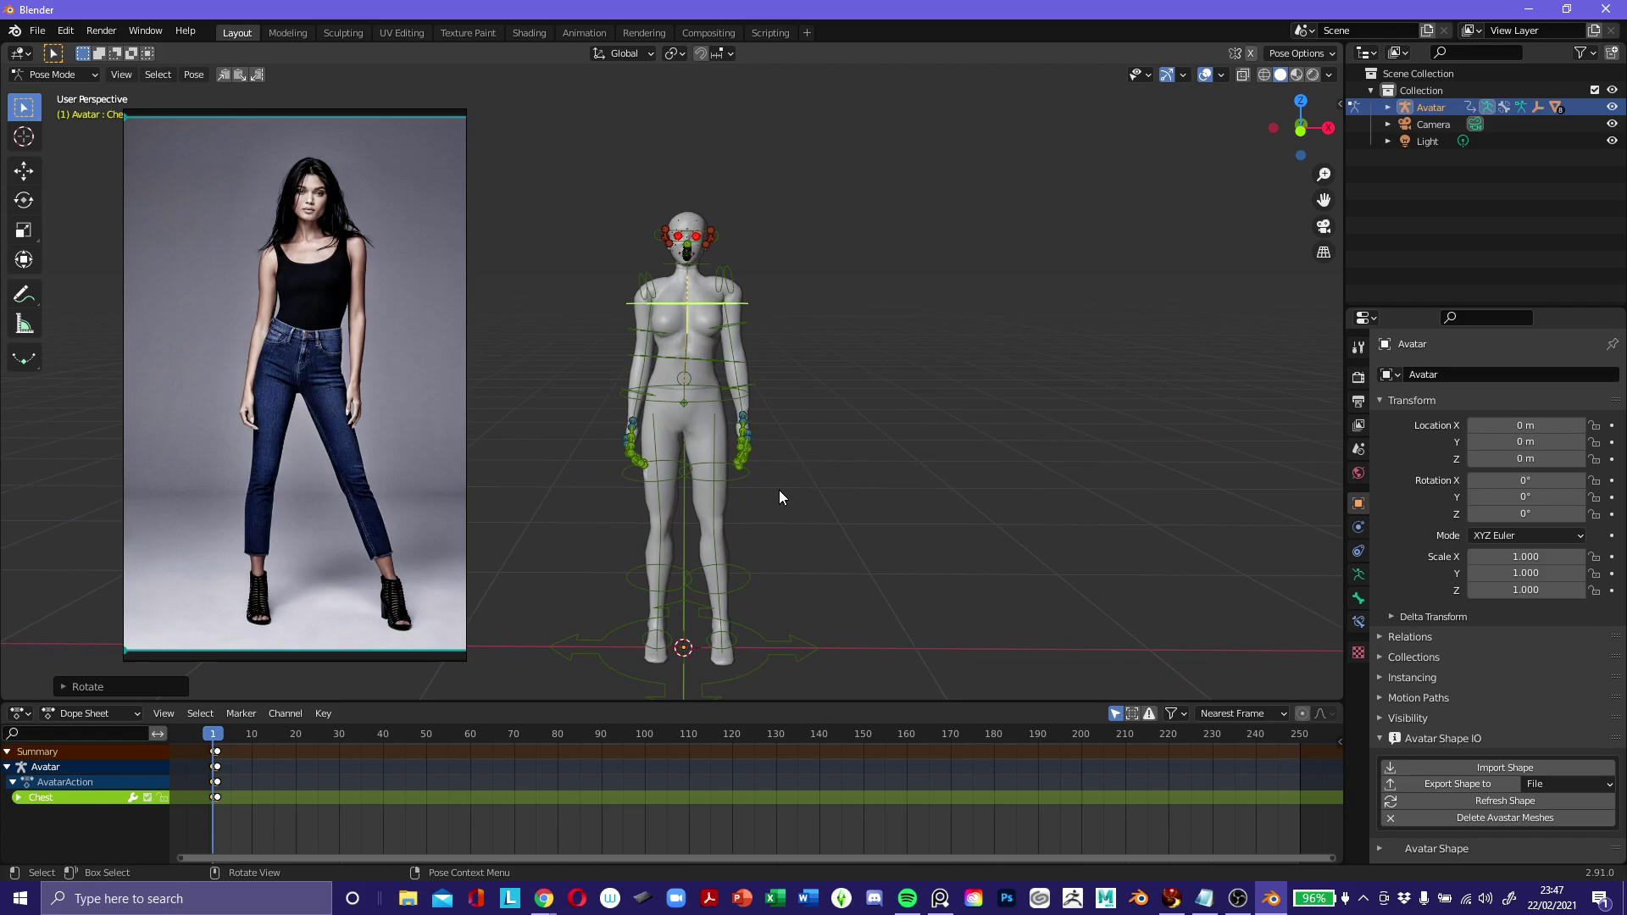
{"action": "key", "text": "a"}
{"action": "key", "text": "i"}
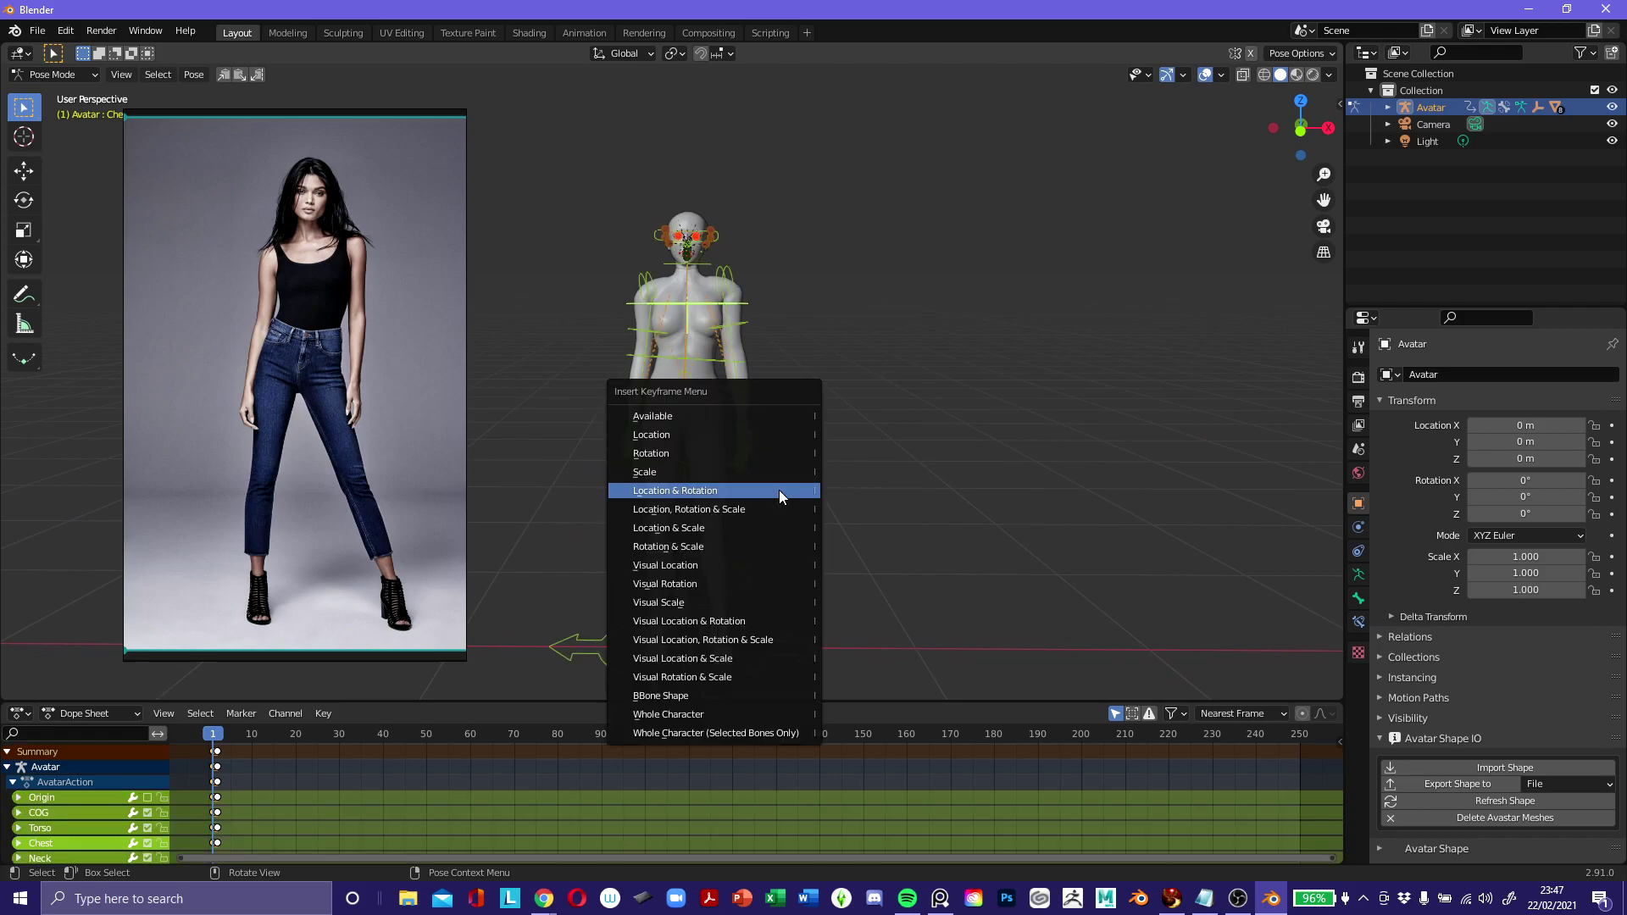
{"action": "left_click", "coordinate": [779, 493]}
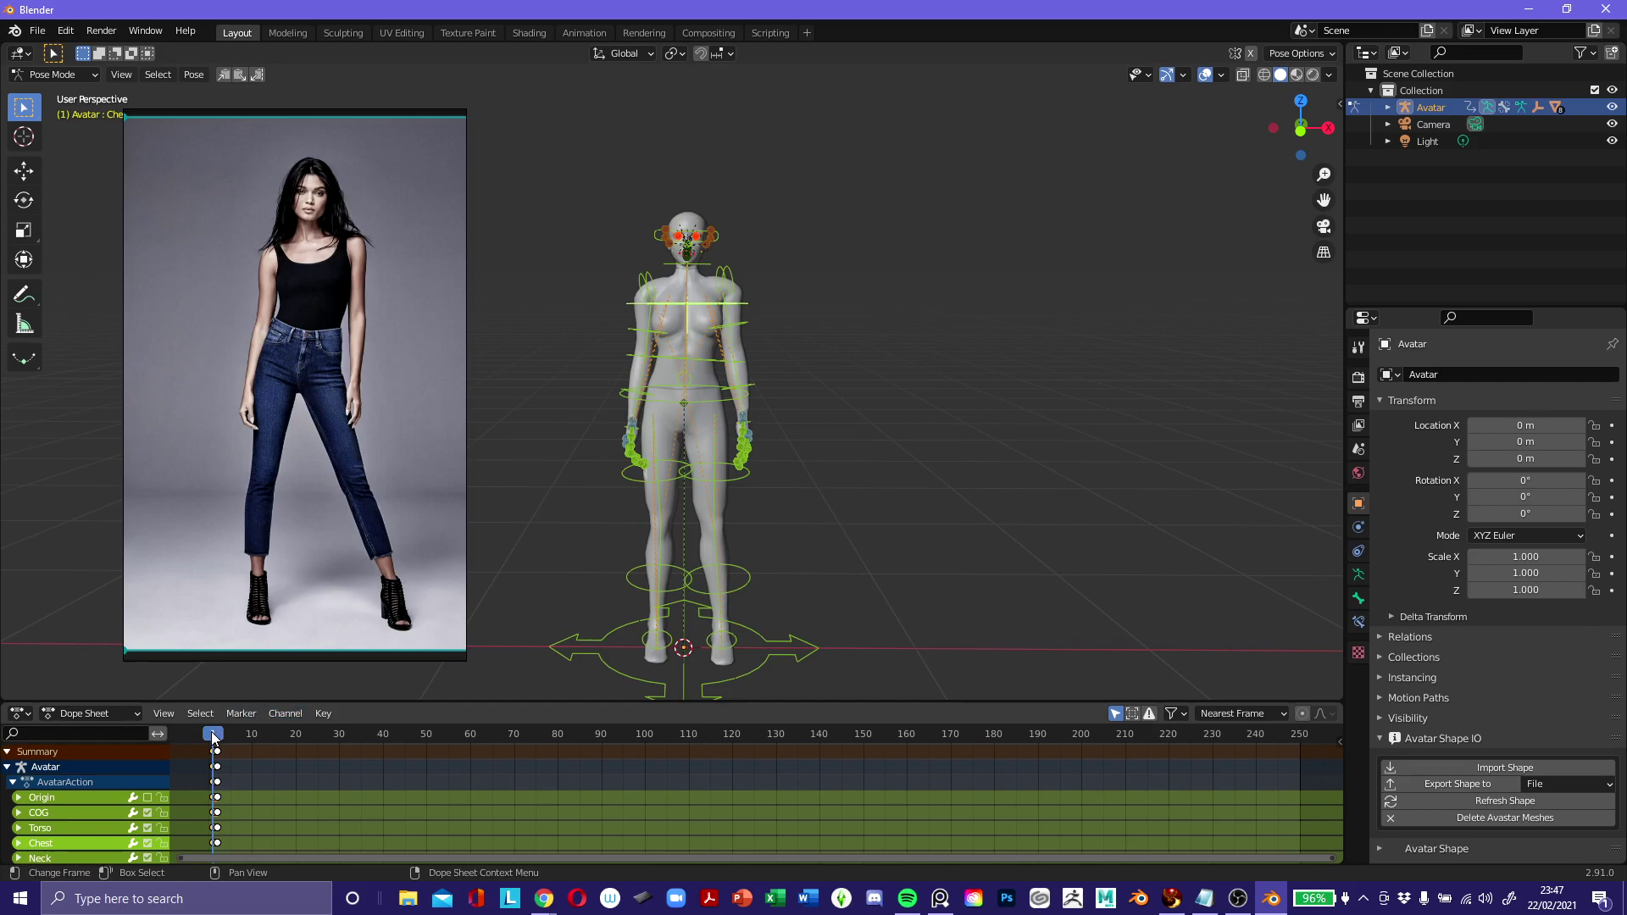
Move from frame 1 to frame 2 and examine that pose from the side and the front.
{"action": "left_click_drag", "start_coordinate": [213, 734], "coordinate": [213, 743]}
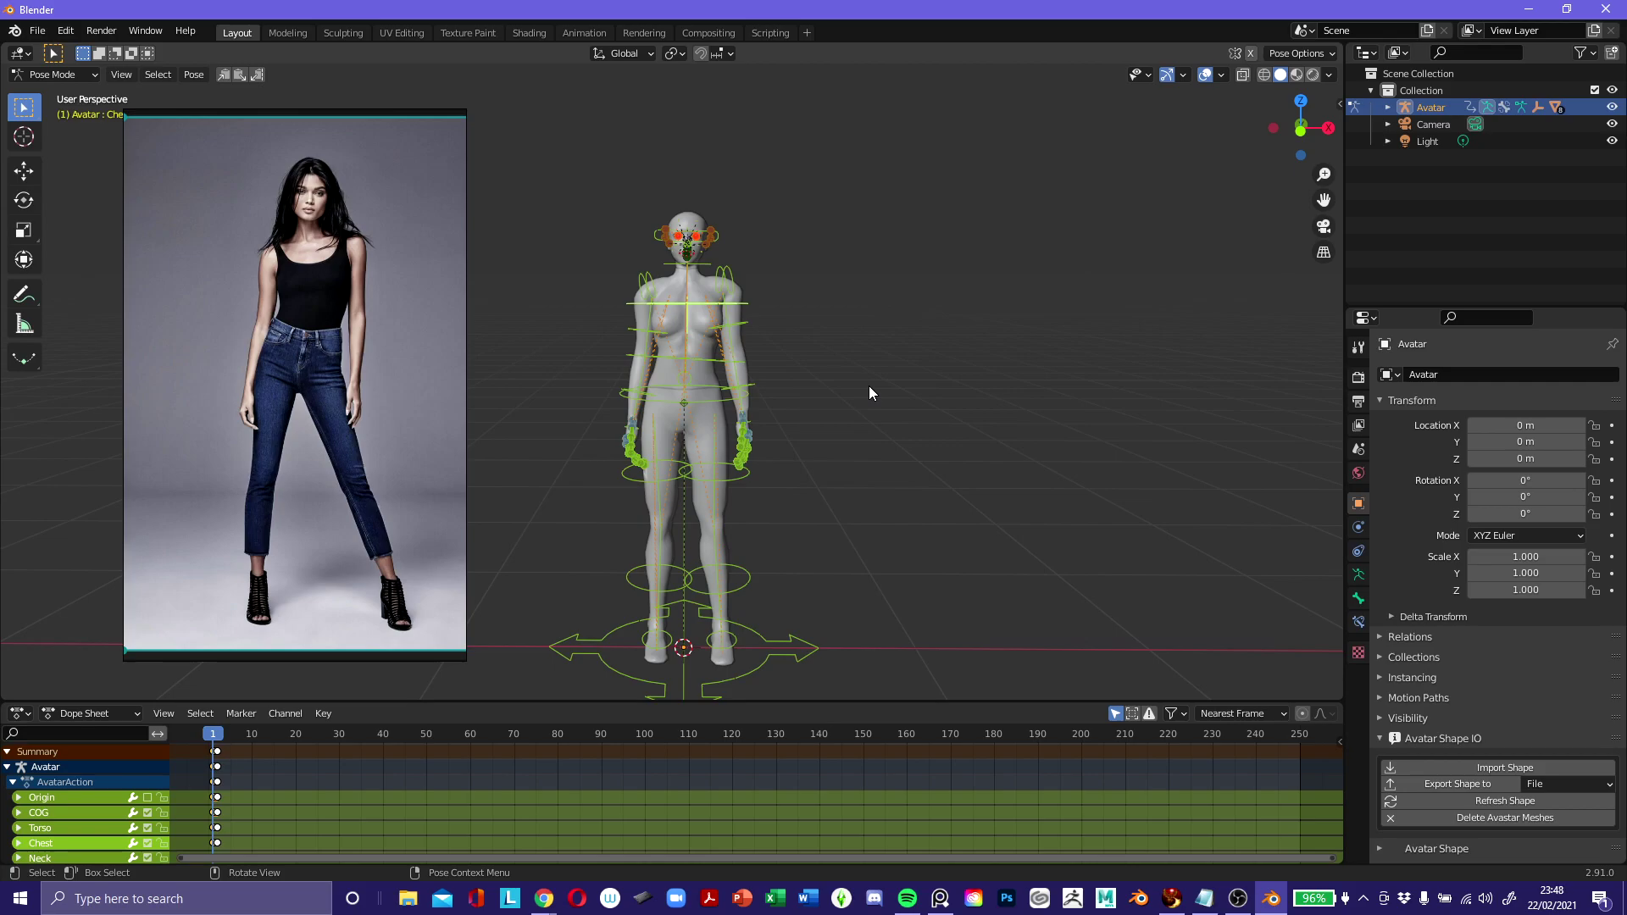
{"action": "left_click", "coordinate": [222, 734]}
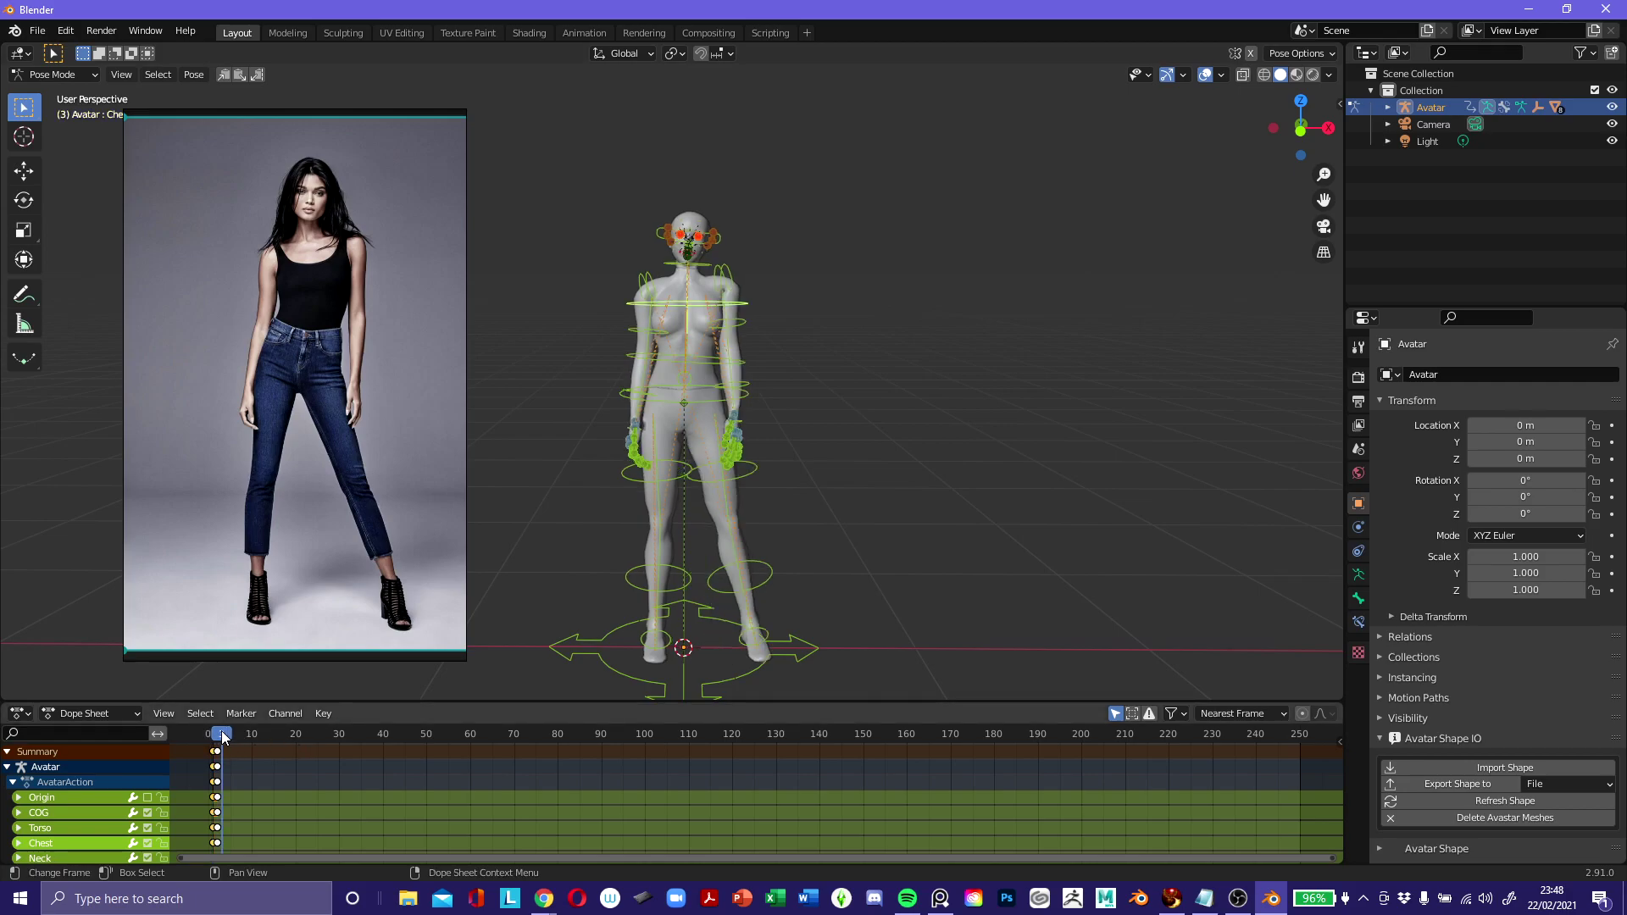
{"action": "left_click", "coordinate": [218, 735]}
{"action": "middle_click_drag", "start_coordinate": [612, 465], "coordinate": [698, 362]}
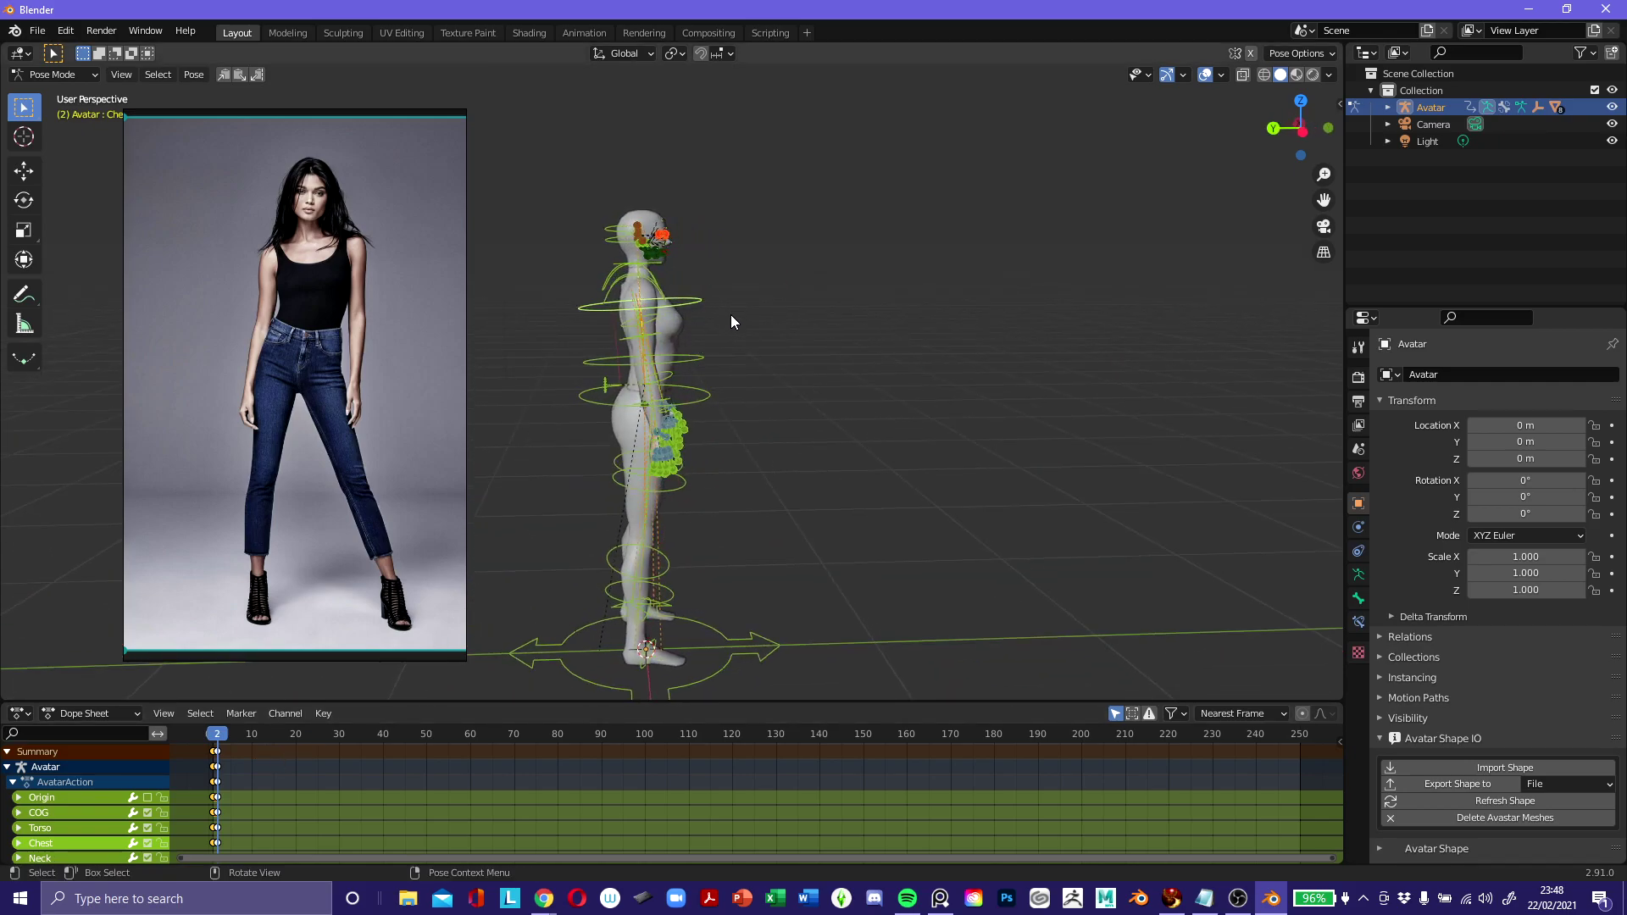
{"action": "middle_click_drag", "start_coordinate": [720, 349], "coordinate": [681, 475]}
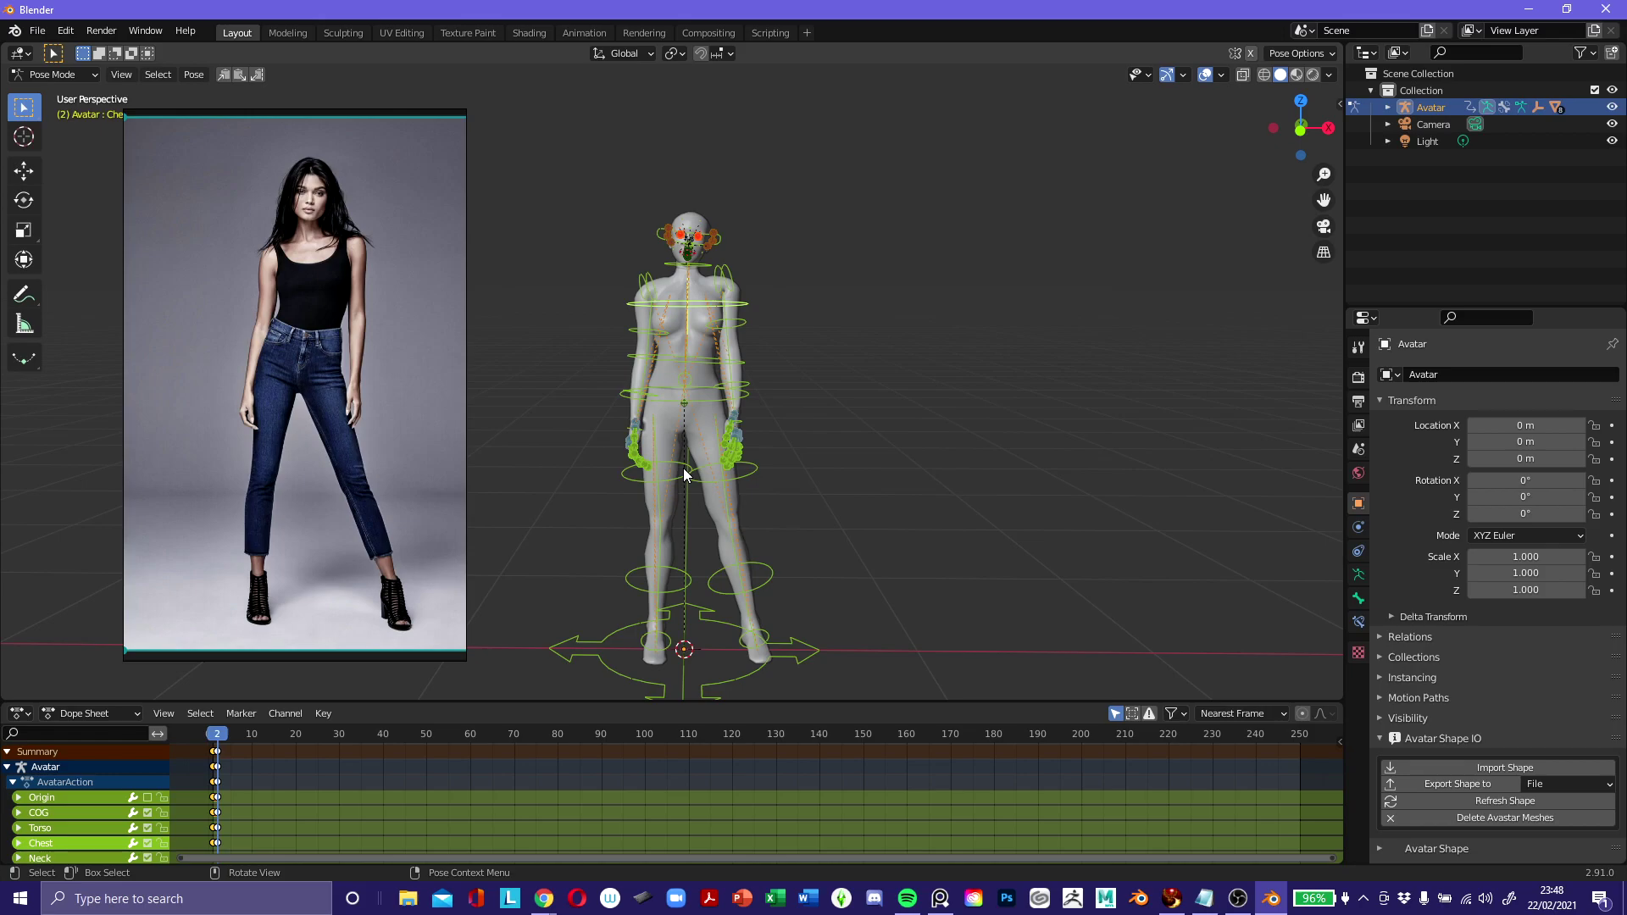
Turn off Always on top for the reference photo window and hide it from view.
{"action": "right_click", "coordinate": [274, 374]}
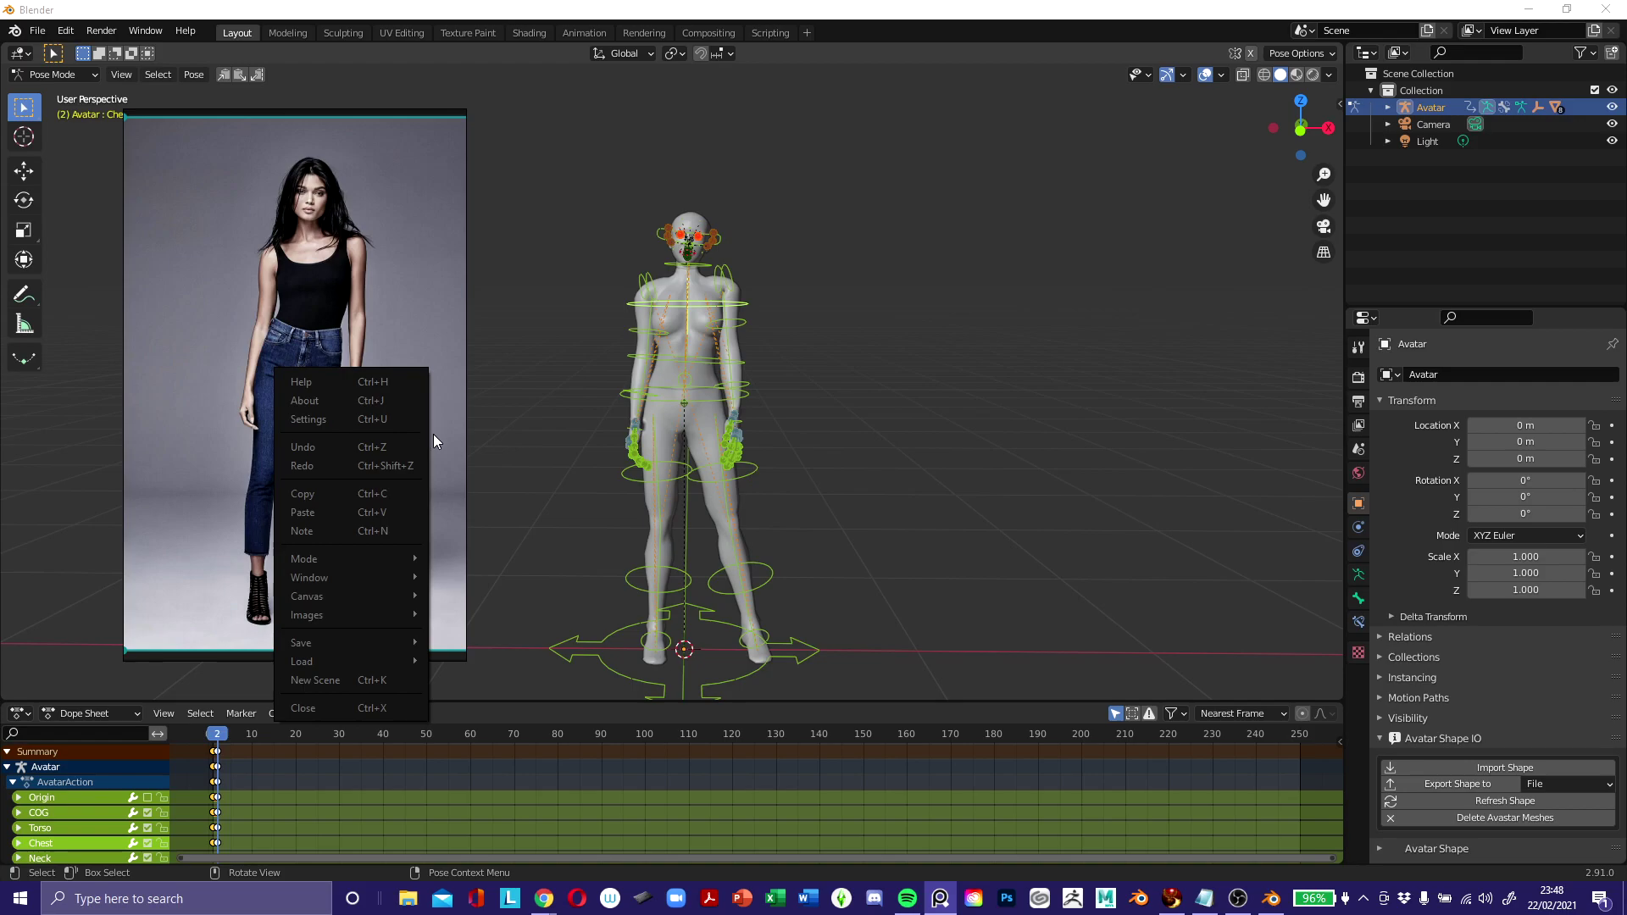
{"action": "mouse_move", "coordinate": [379, 558]}
{"action": "left_click", "coordinate": [485, 594]}
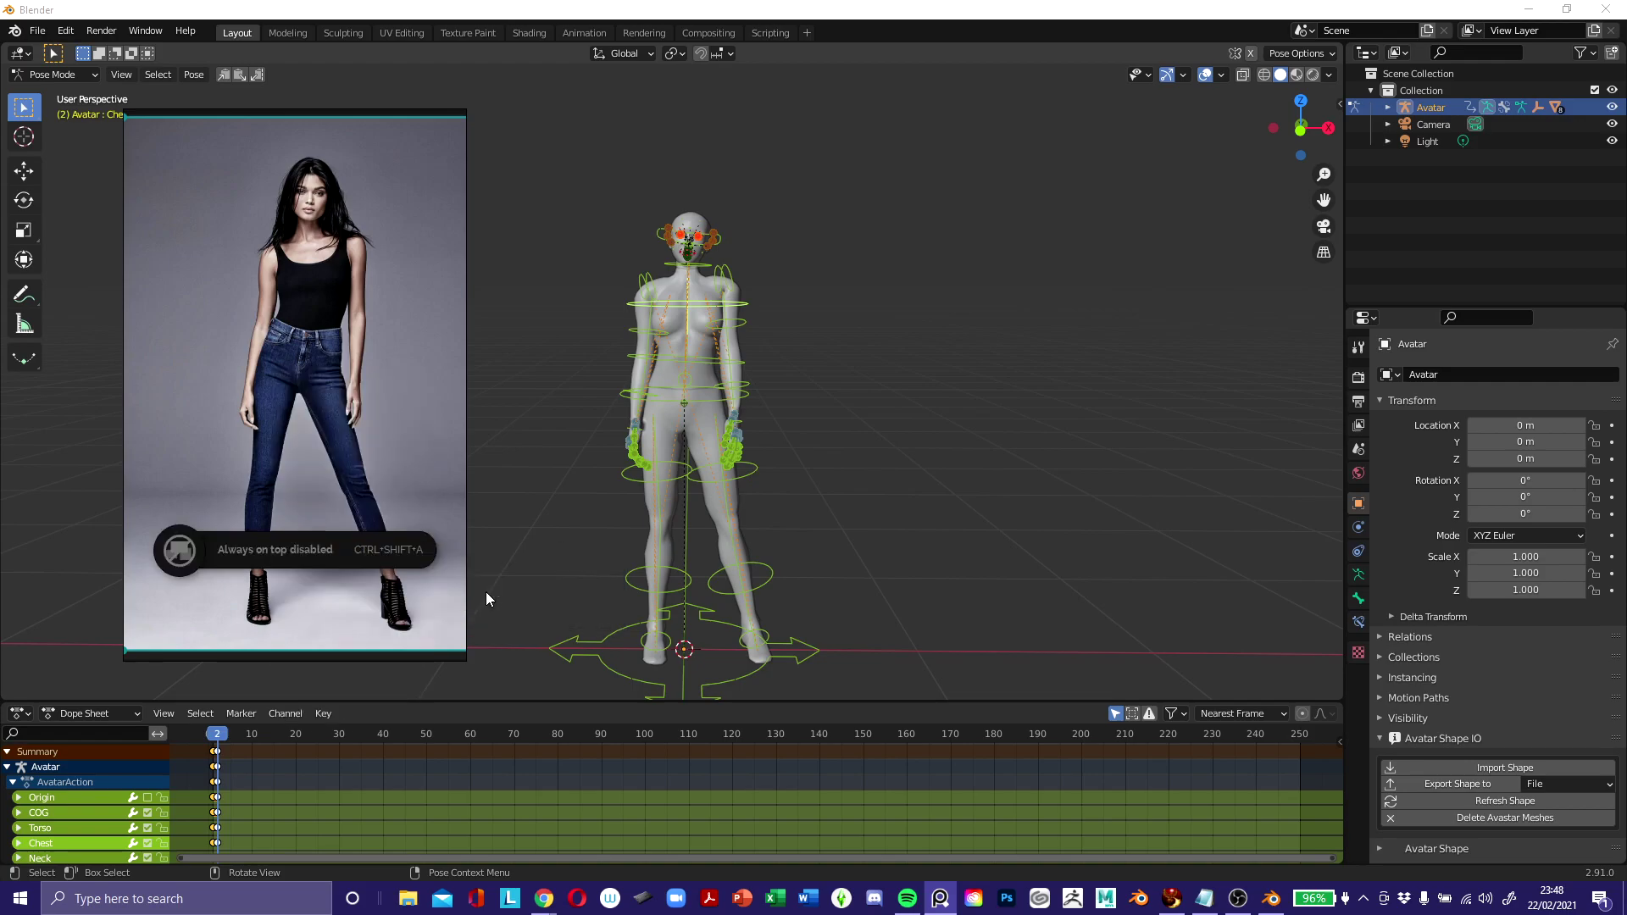
{"action": "right_click", "coordinate": [262, 443]}
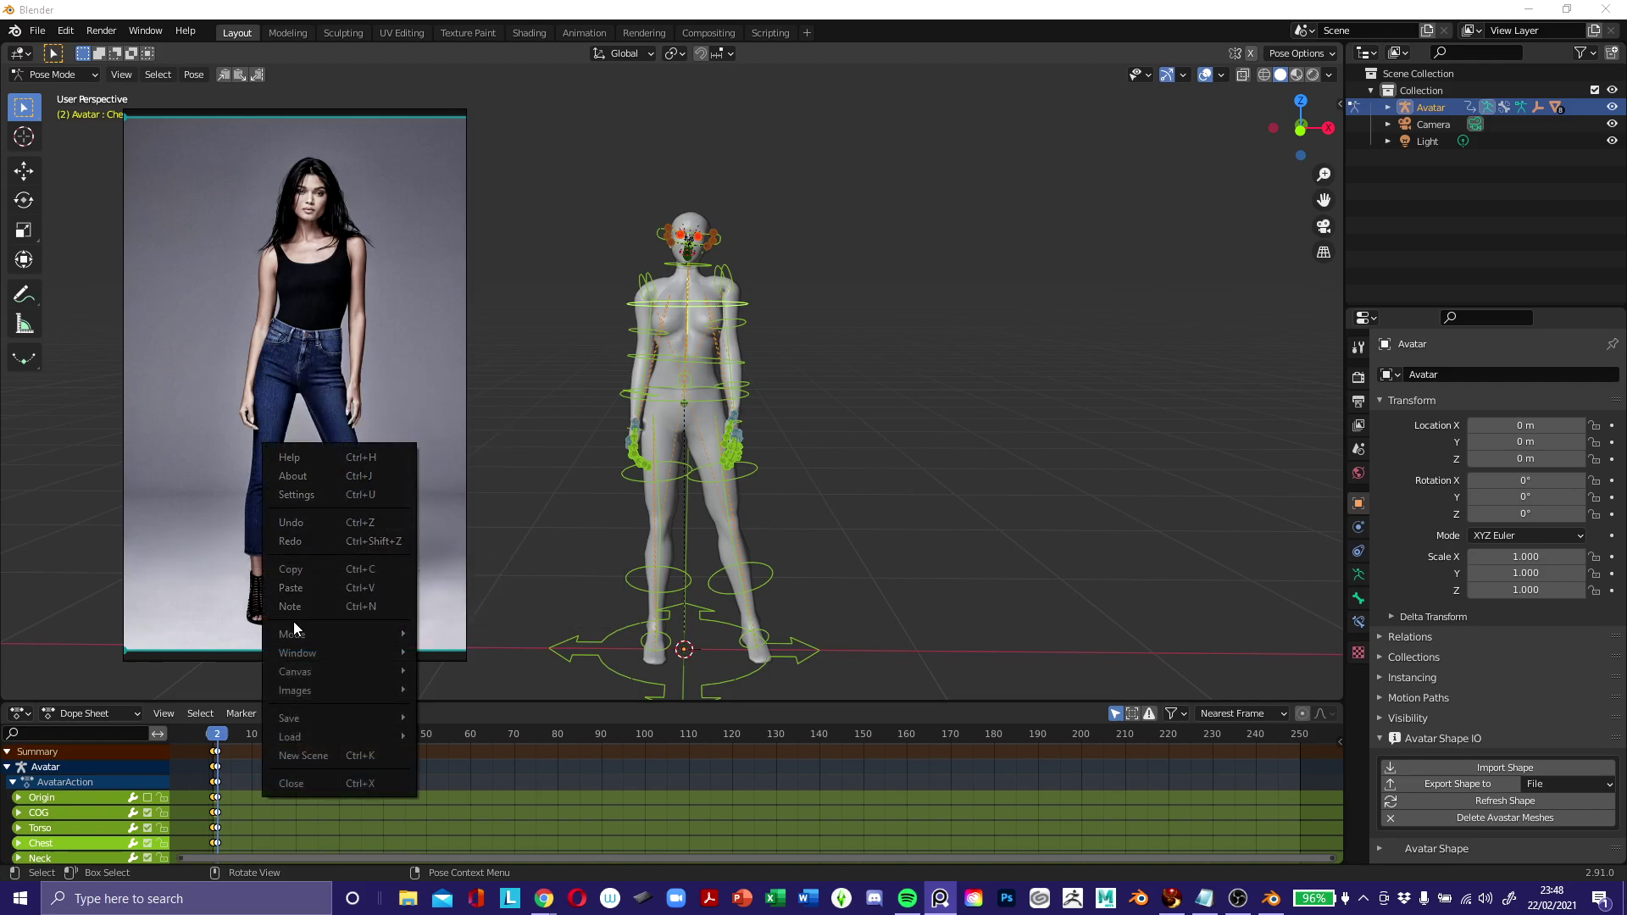
{"action": "mouse_move", "coordinate": [293, 652]}
{"action": "left_click", "coordinate": [459, 671]}
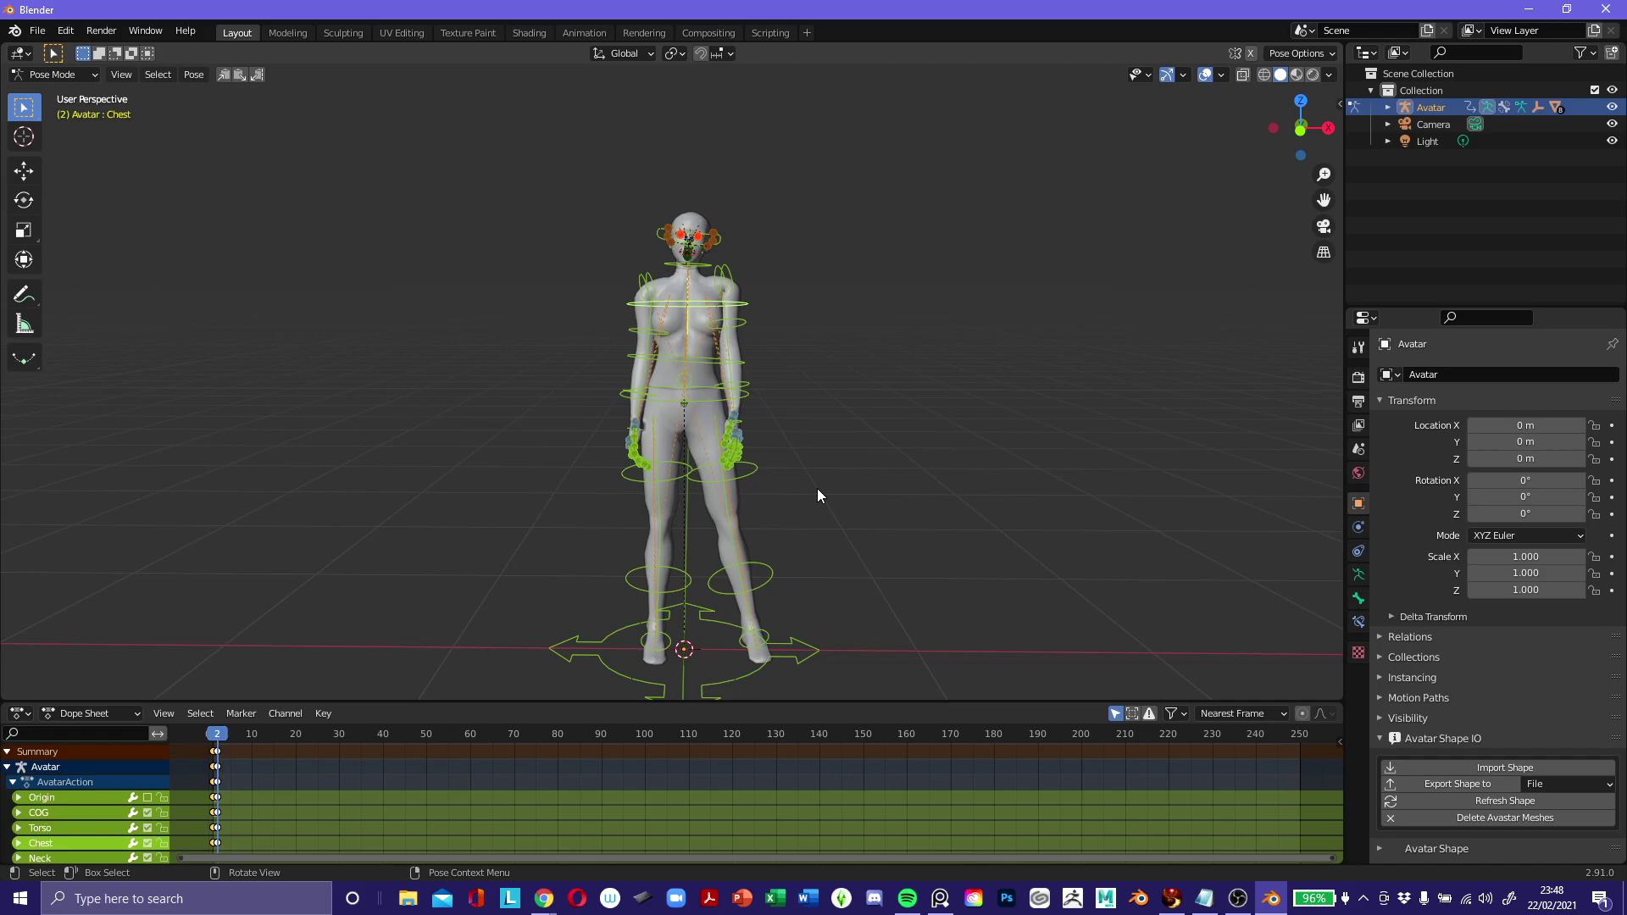
Compare the poses on frames 1 and 2 without the reference photo.
{"action": "left_click", "coordinate": [214, 739]}
{"action": "left_click", "coordinate": [218, 739]}
{"action": "middle_click_drag", "start_coordinate": [946, 473], "coordinate": [929, 504]}
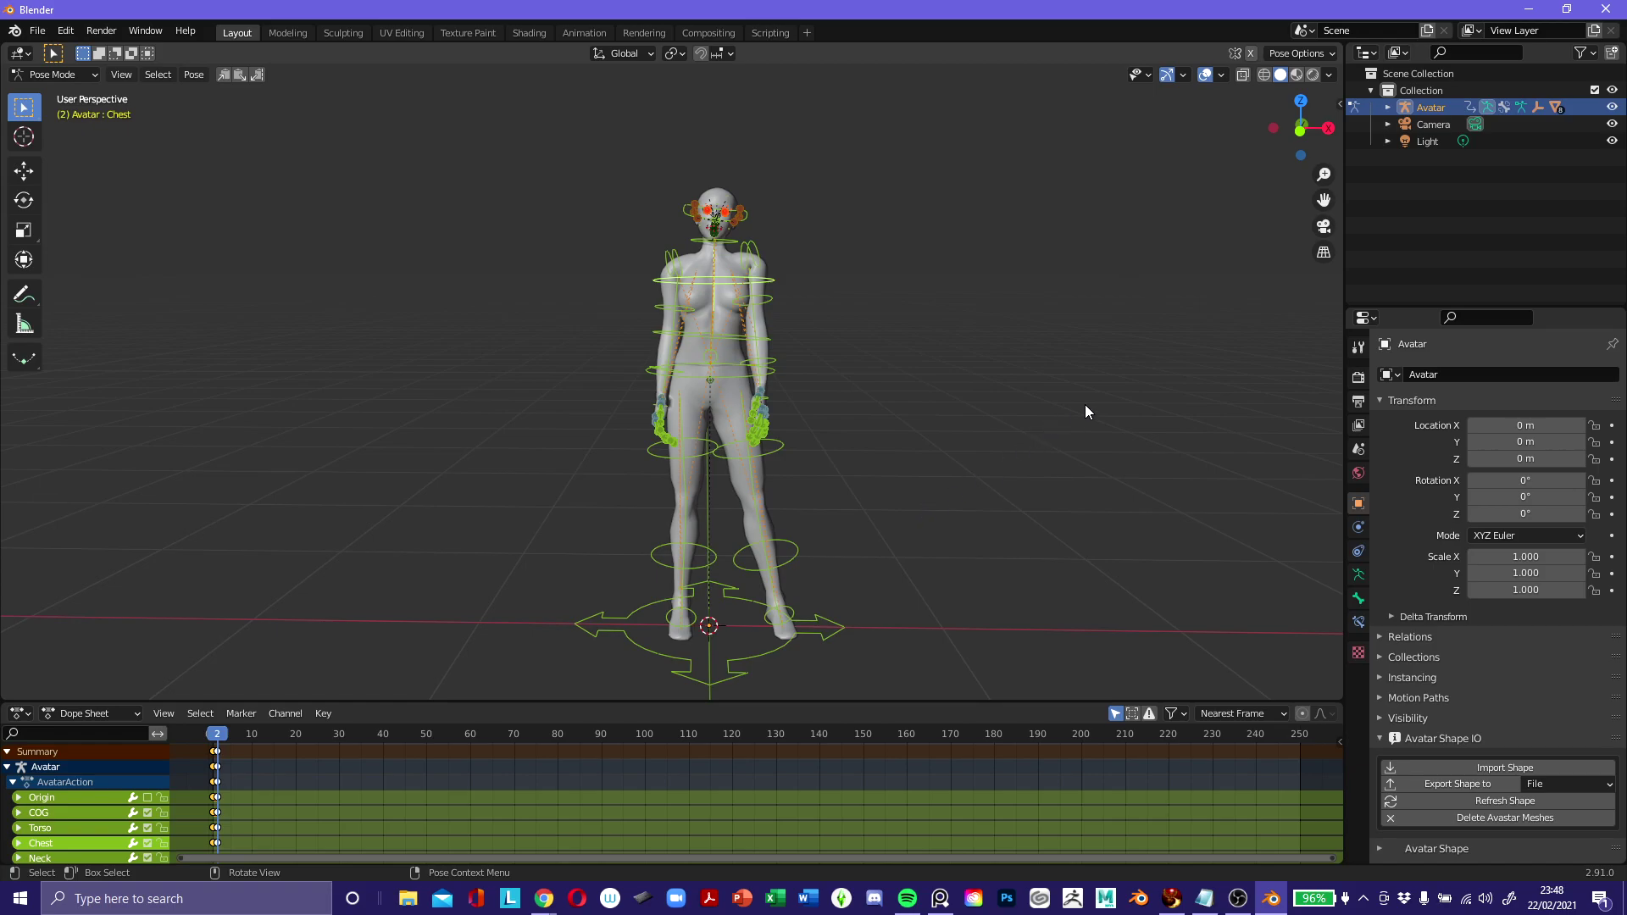
Show the Animation Export settings in the render properties and keep the export mode on Anim.
{"action": "left_click", "coordinate": [1356, 379]}
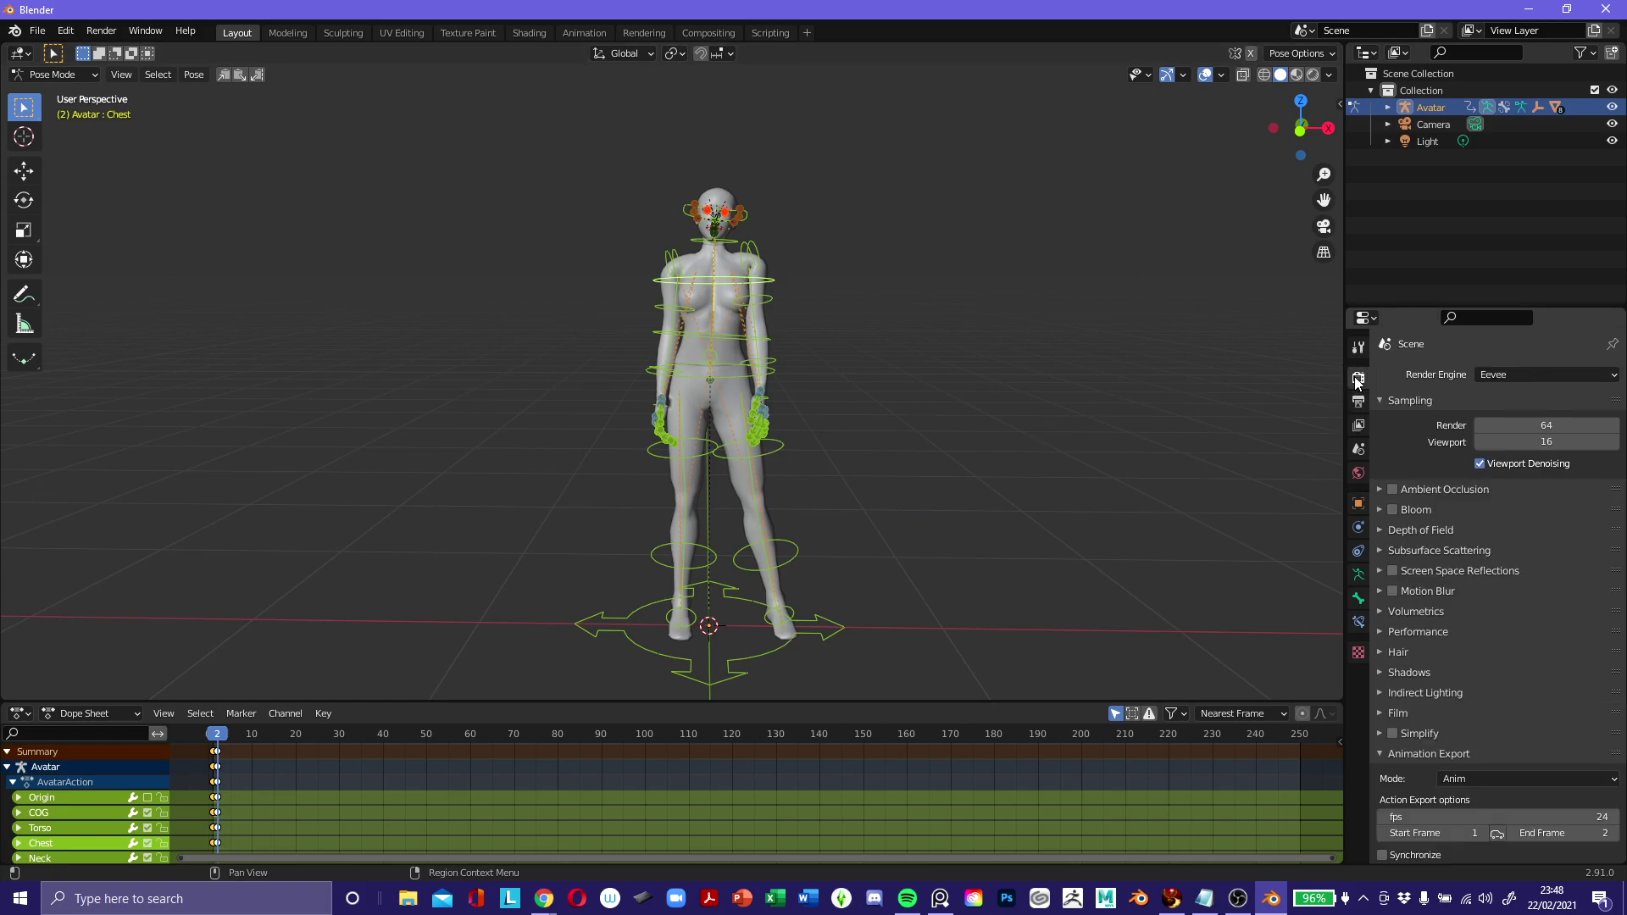
{"action": "scroll", "coordinate": [1498, 591], "scroll_direction": "down", "scroll_amount": 4}
{"action": "scroll", "coordinate": [1497, 591], "scroll_direction": "down", "scroll_amount": 3}
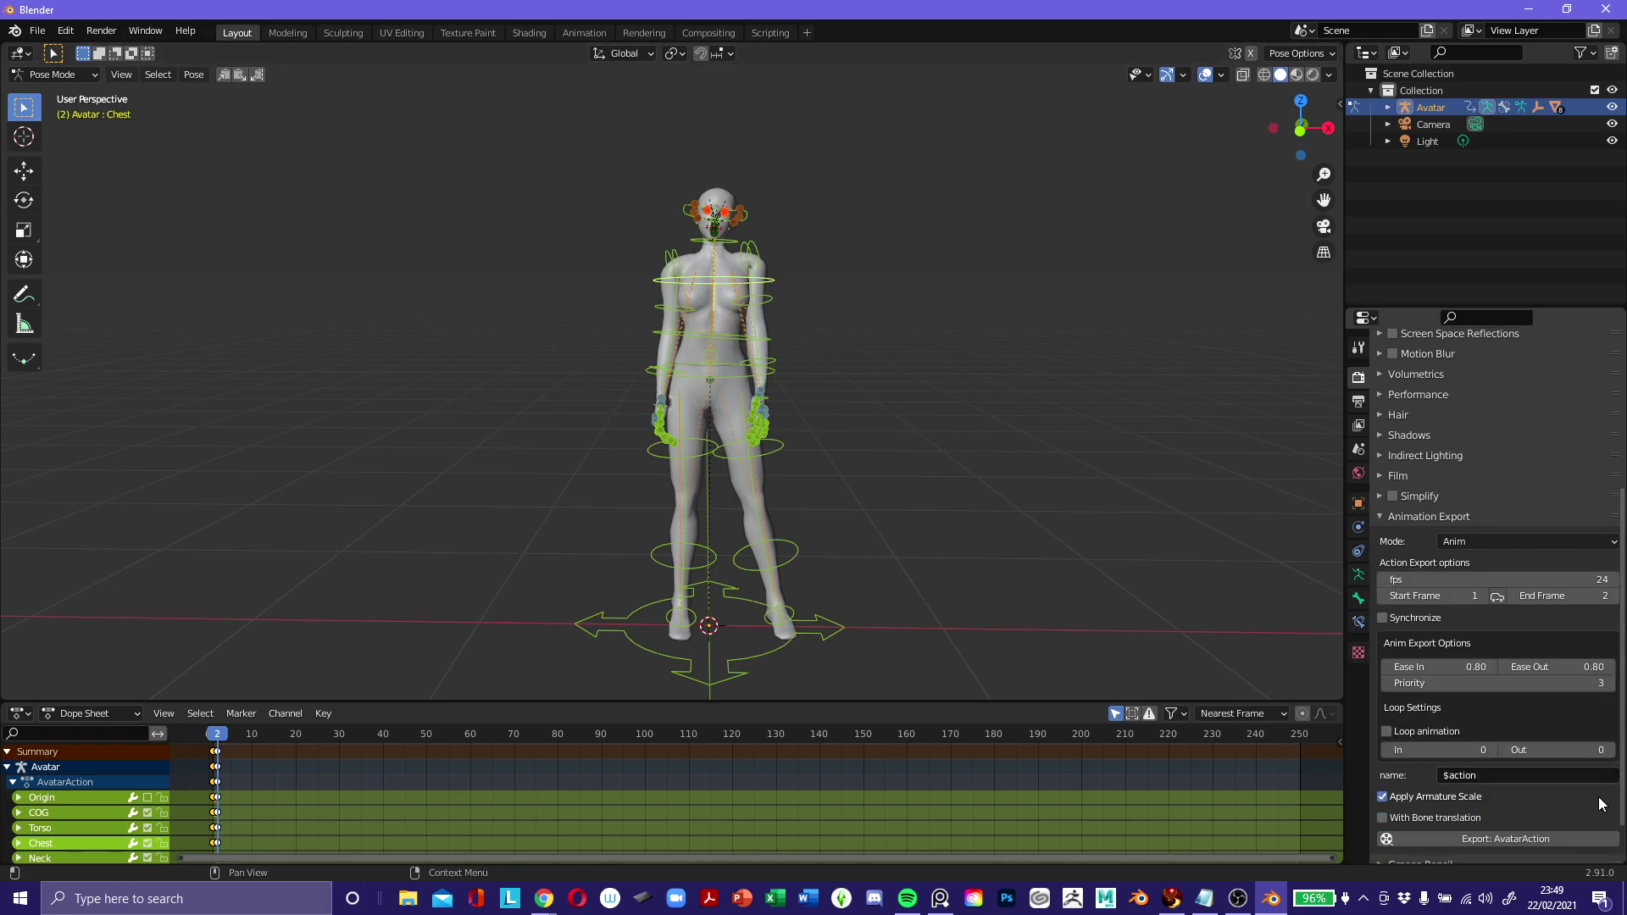
{"action": "scroll", "coordinate": [1501, 513], "scroll_direction": "down", "scroll_amount": 2}
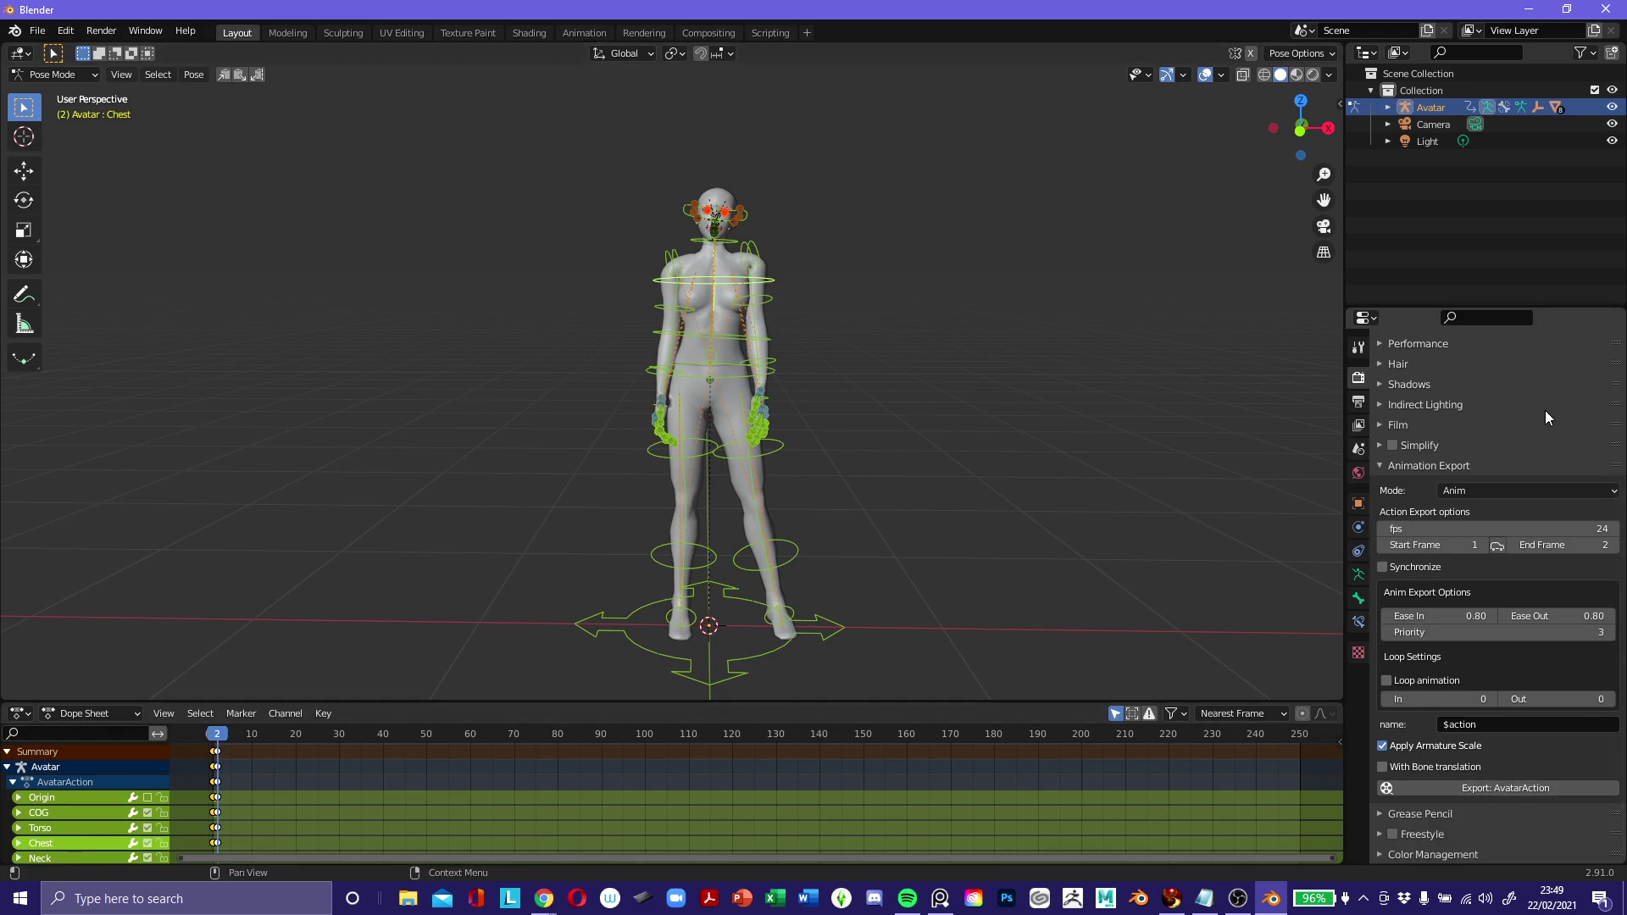
{"action": "left_click", "coordinate": [1495, 489]}
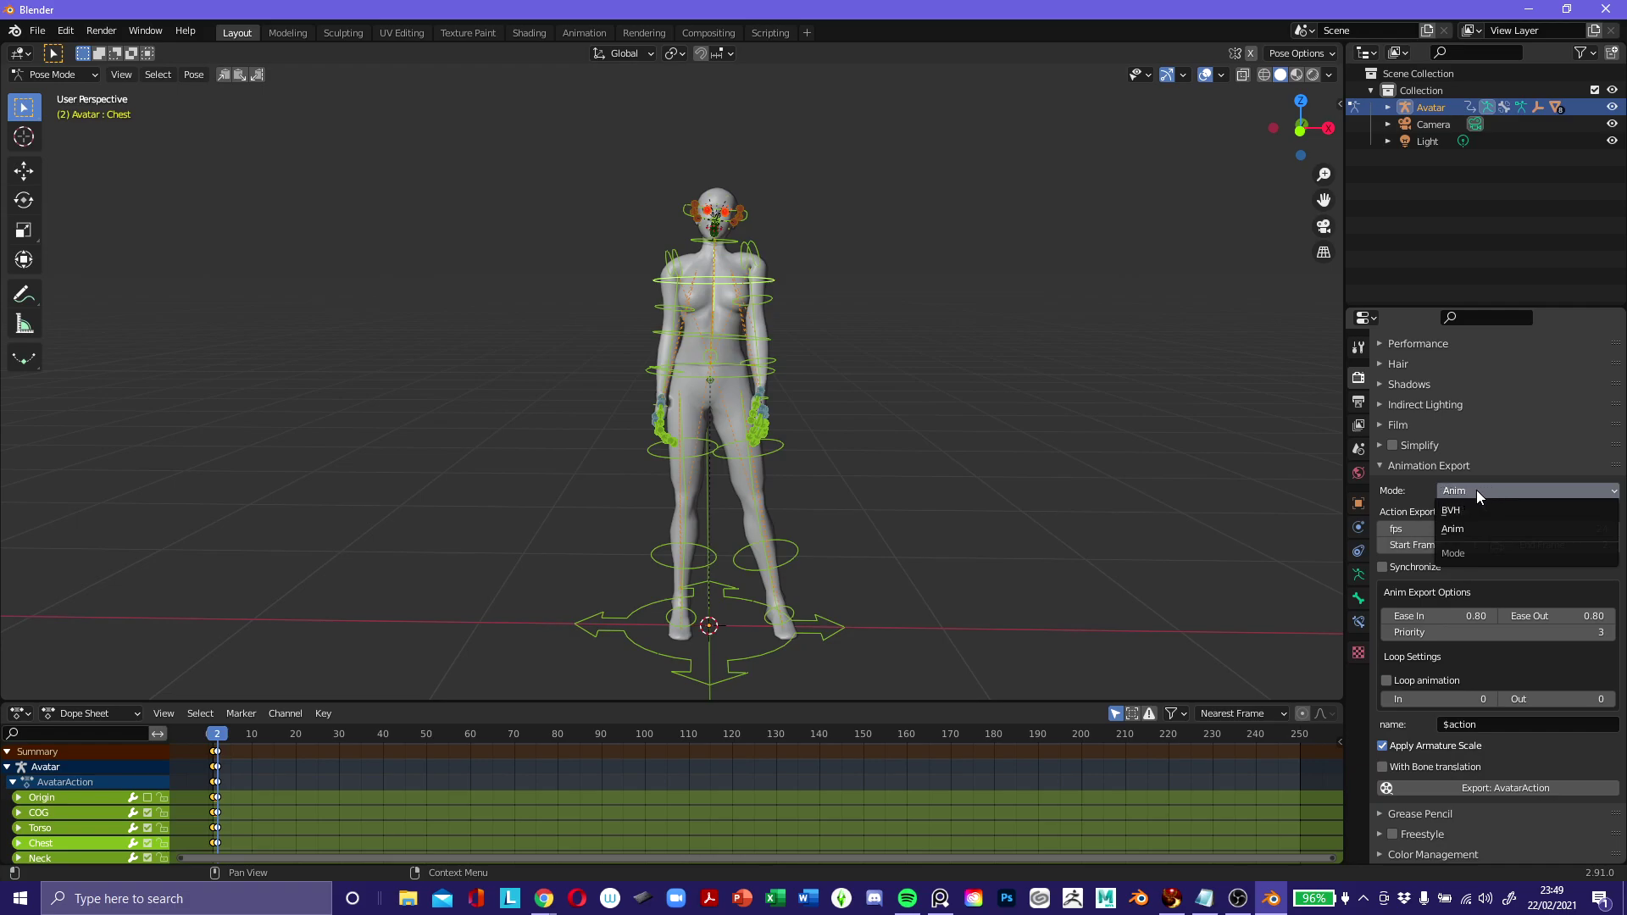
{"action": "left_click", "coordinate": [1490, 490]}
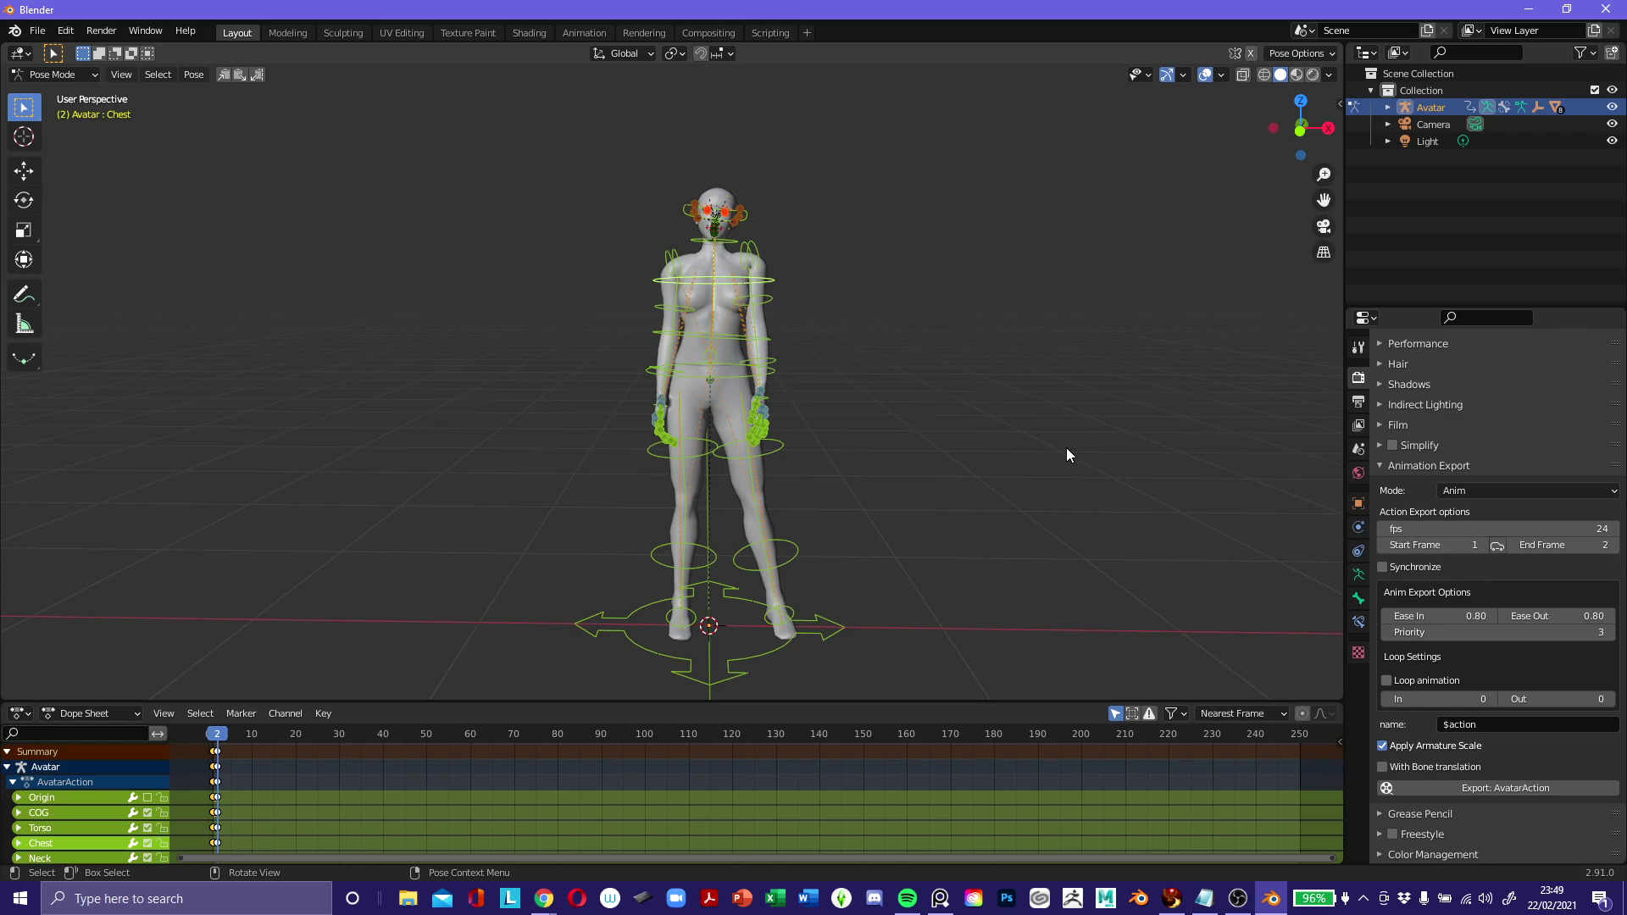
Check the first and last frames of the export range, ending on frame 2.
{"action": "middle_click_drag", "start_coordinate": [916, 449], "coordinate": [933, 448]}
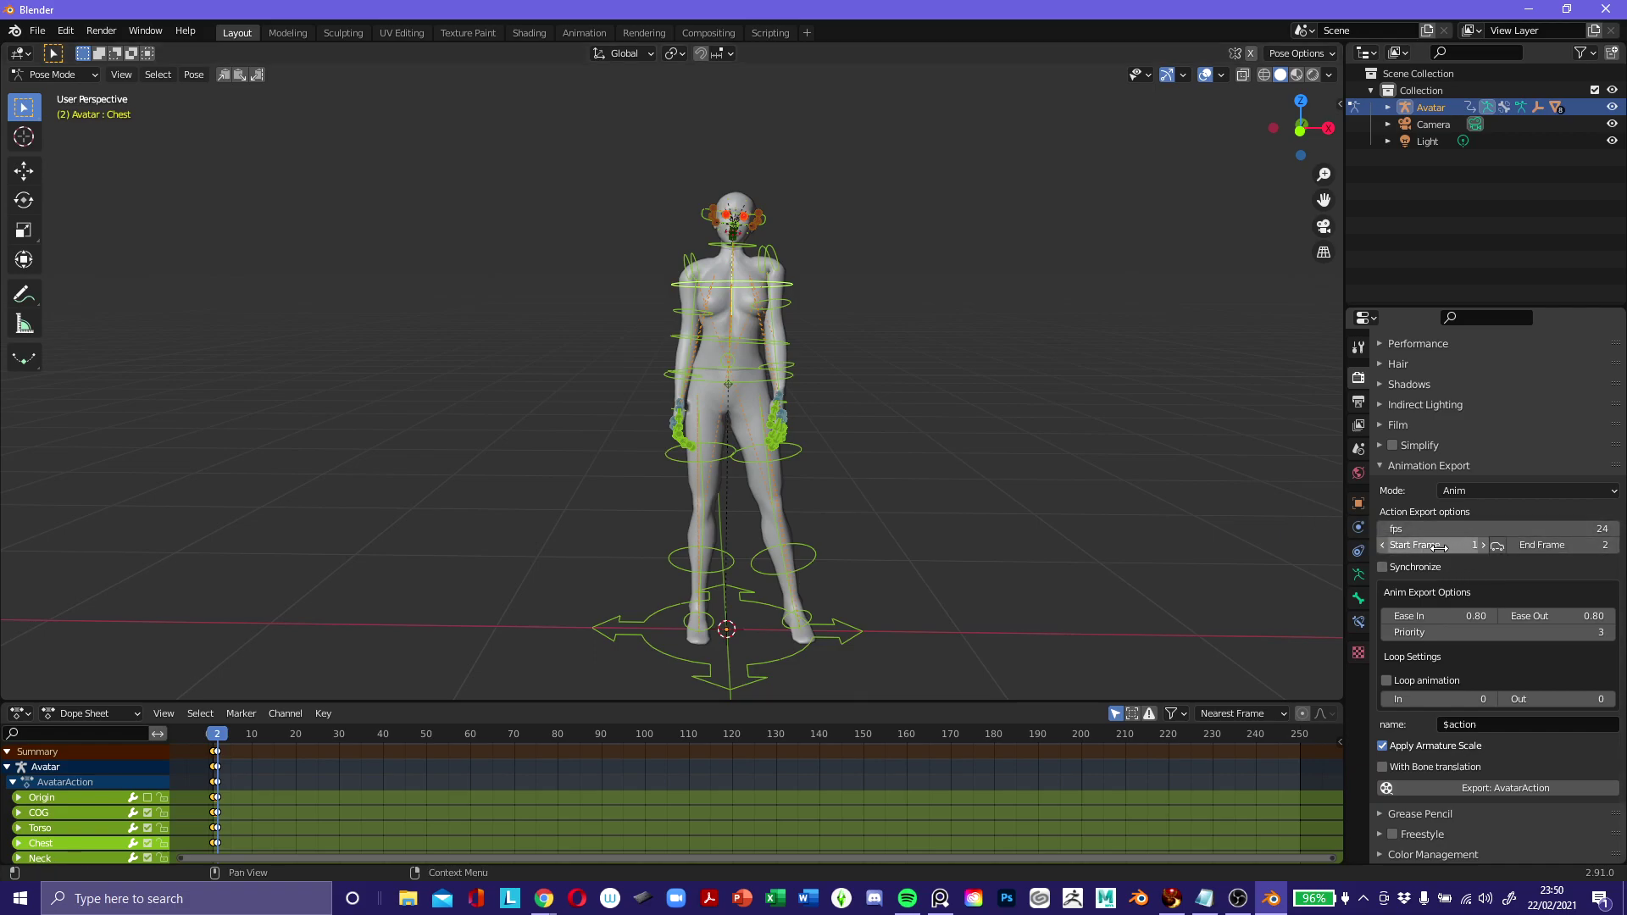
{"action": "left_click", "coordinate": [214, 736]}
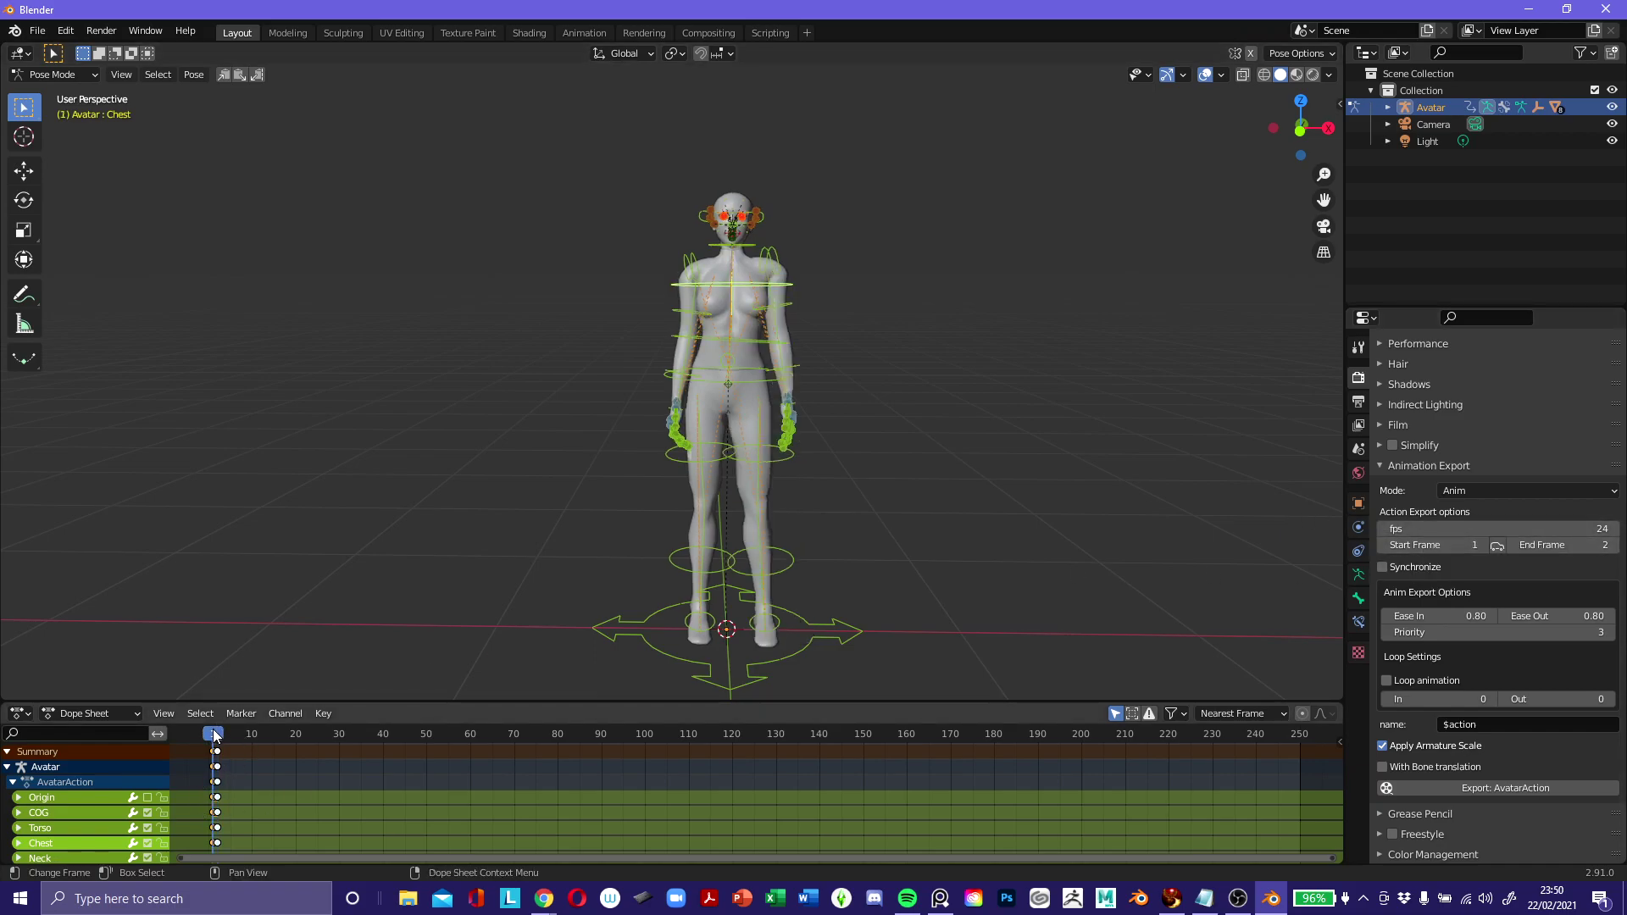
{"action": "left_click", "coordinate": [217, 735]}
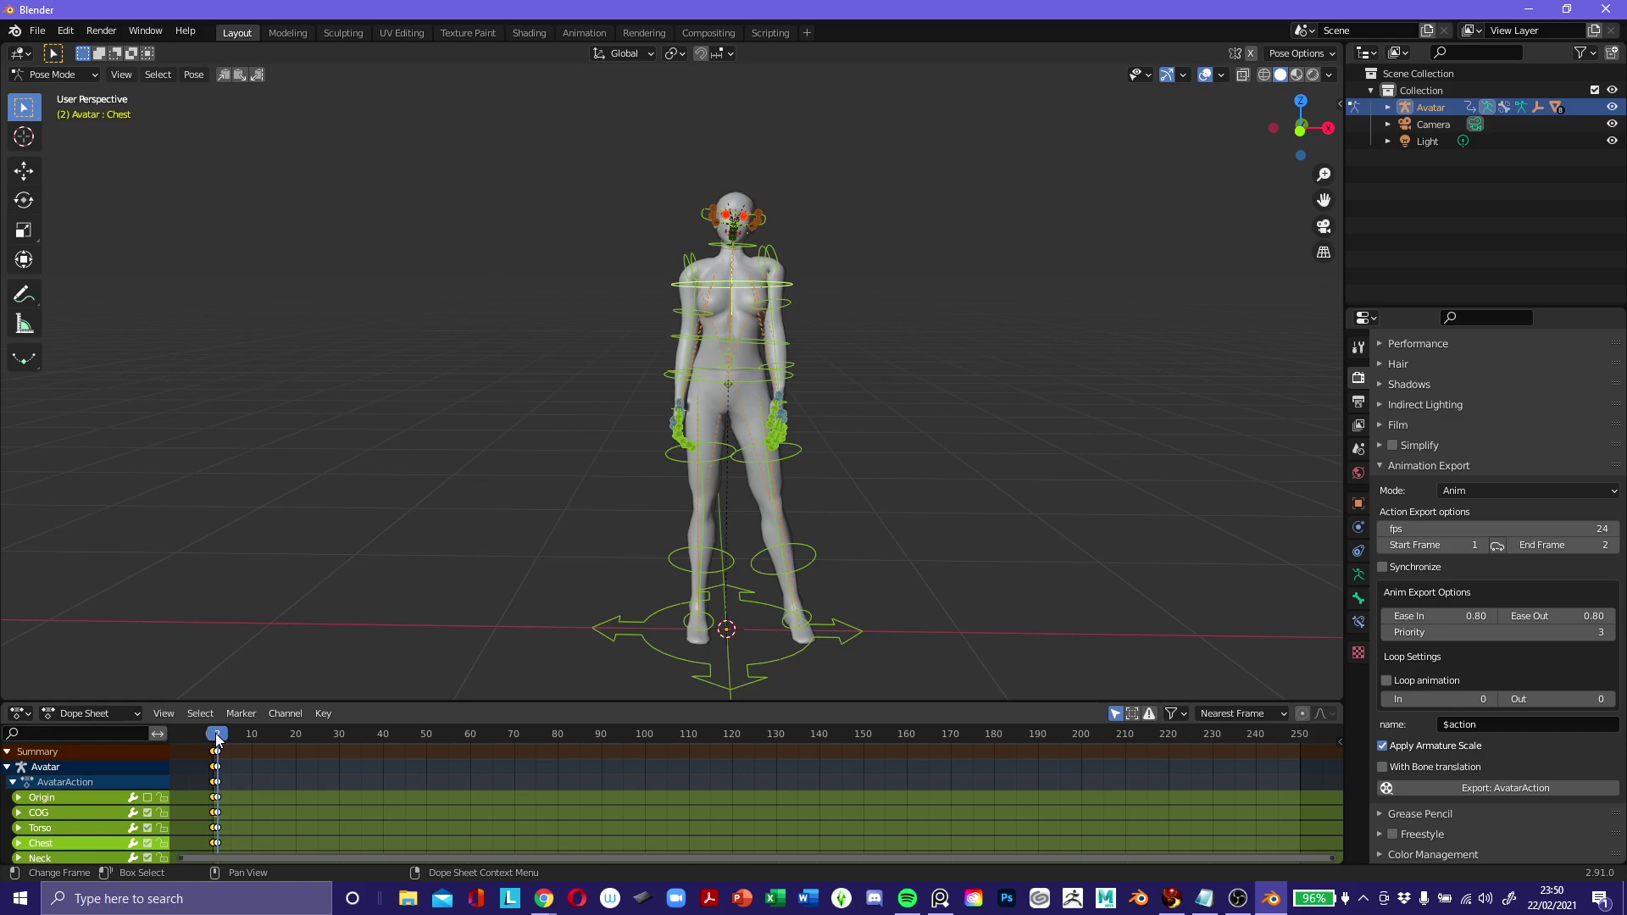
{"action": "mouse_move", "coordinate": [217, 737]}
{"action": "left_mouse_down"}
{"action": "mouse_move", "coordinate": [296, 742]}
{"action": "mouse_move", "coordinate": [220, 739]}
{"action": "left_mouse_up"}
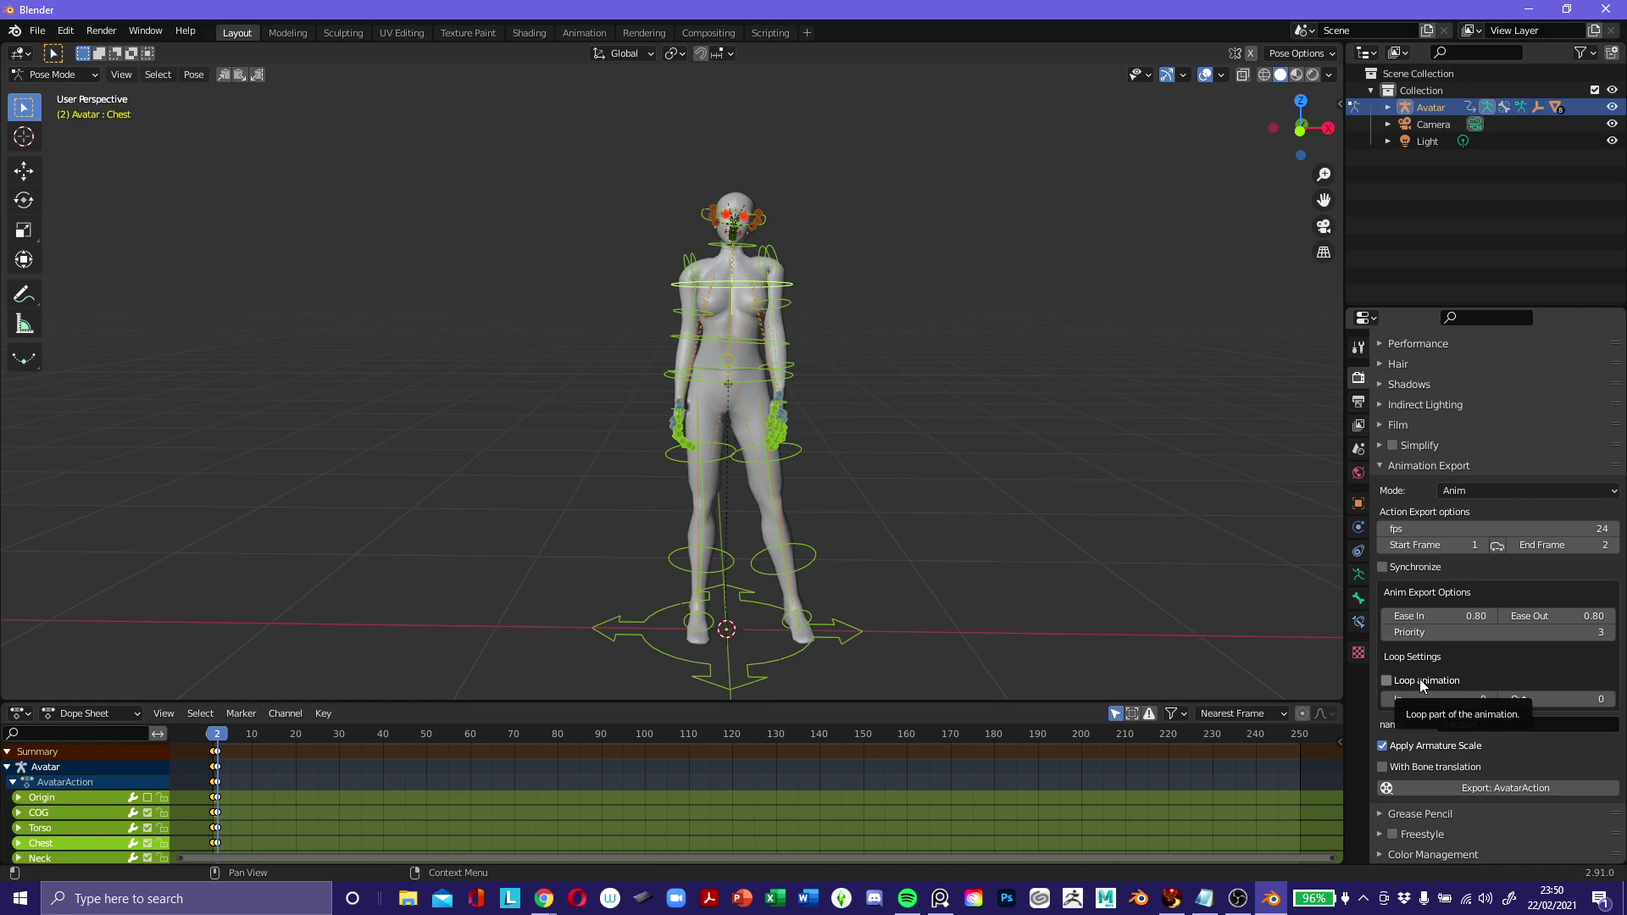
Enable Loop animation for the export and set both the loop In and Out frames to 2.
{"action": "left_click", "coordinate": [1395, 678]}
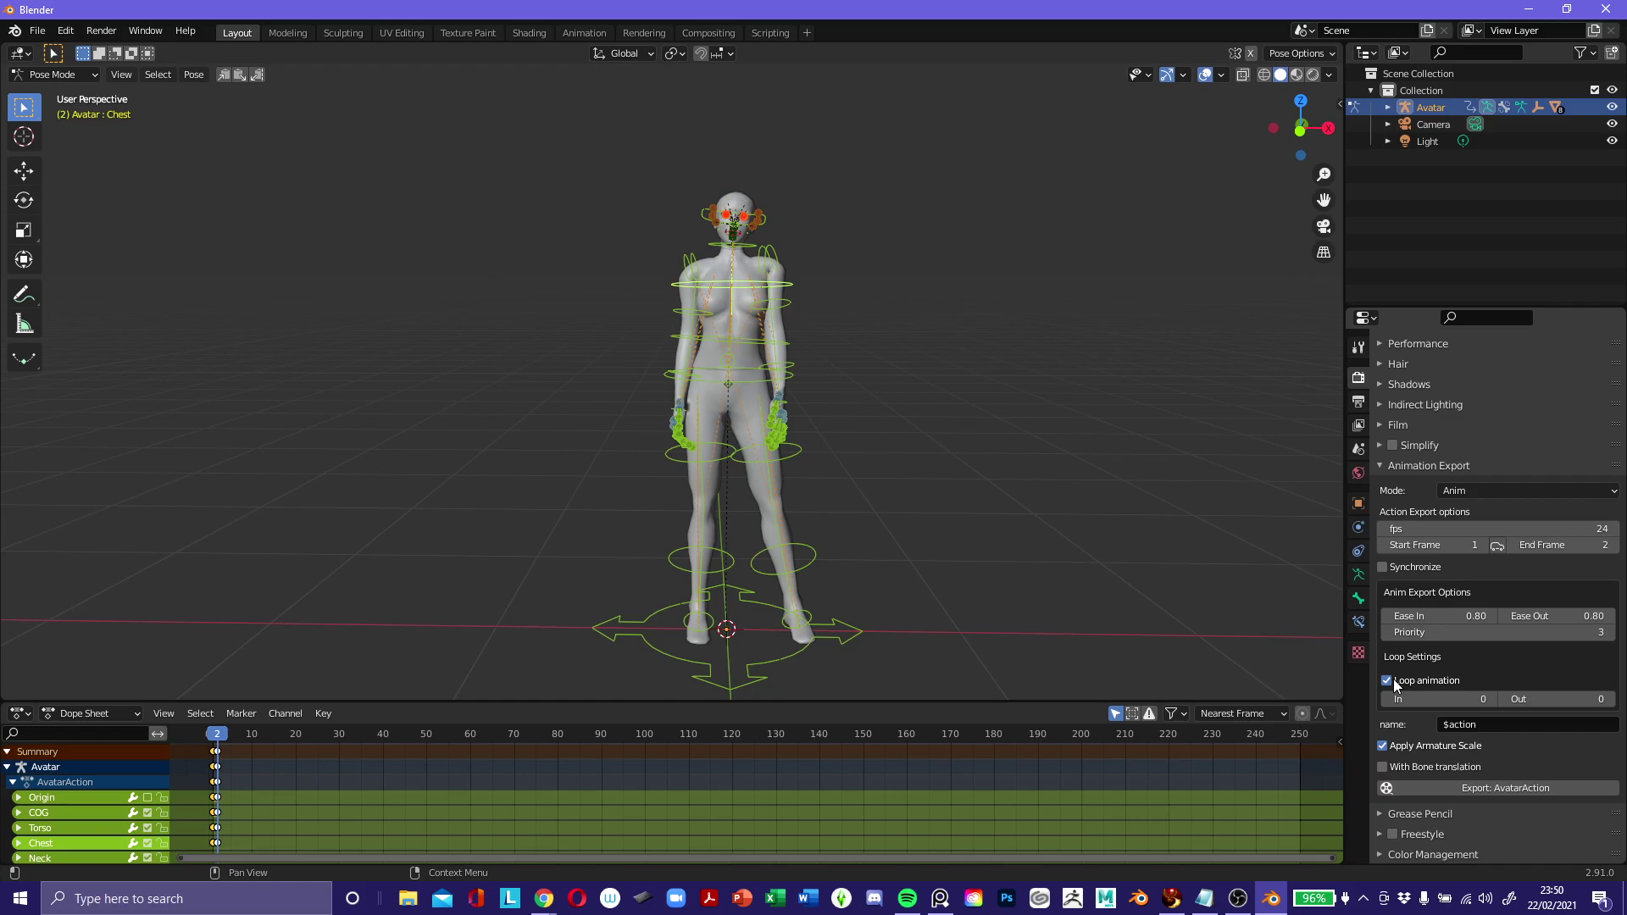
{"action": "left_click", "coordinate": [1415, 697]}
{"action": "type", "text": "2"}
{"action": "key", "text": "Return"}
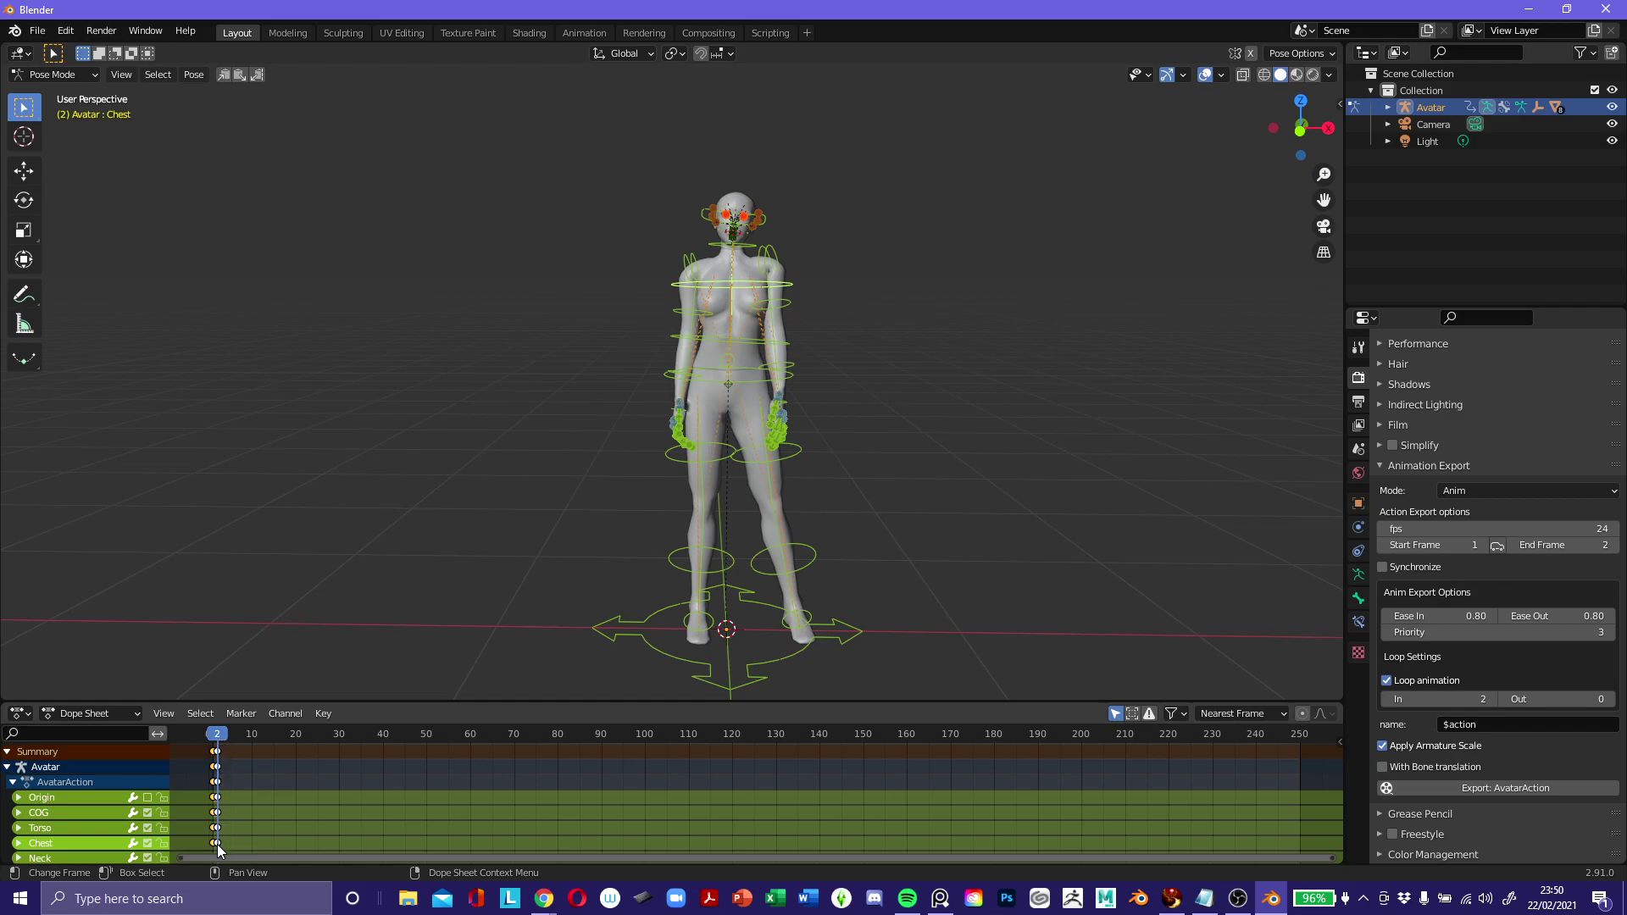
{"action": "left_click", "coordinate": [1550, 700]}
{"action": "type", "text": "2"}
{"action": "key", "text": "Return"}
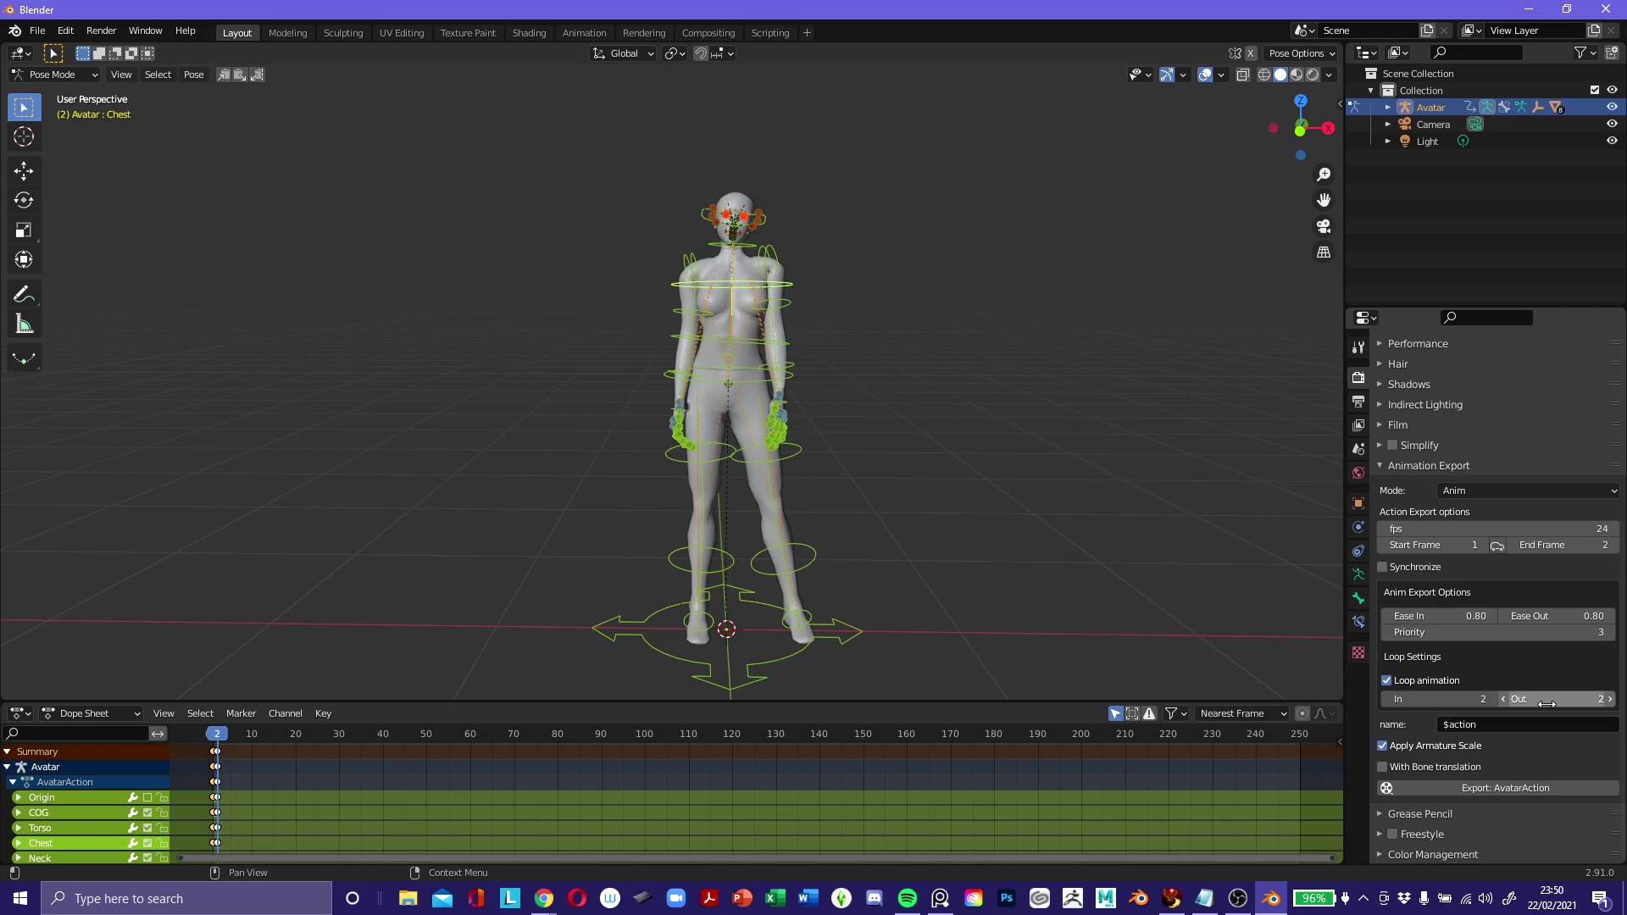
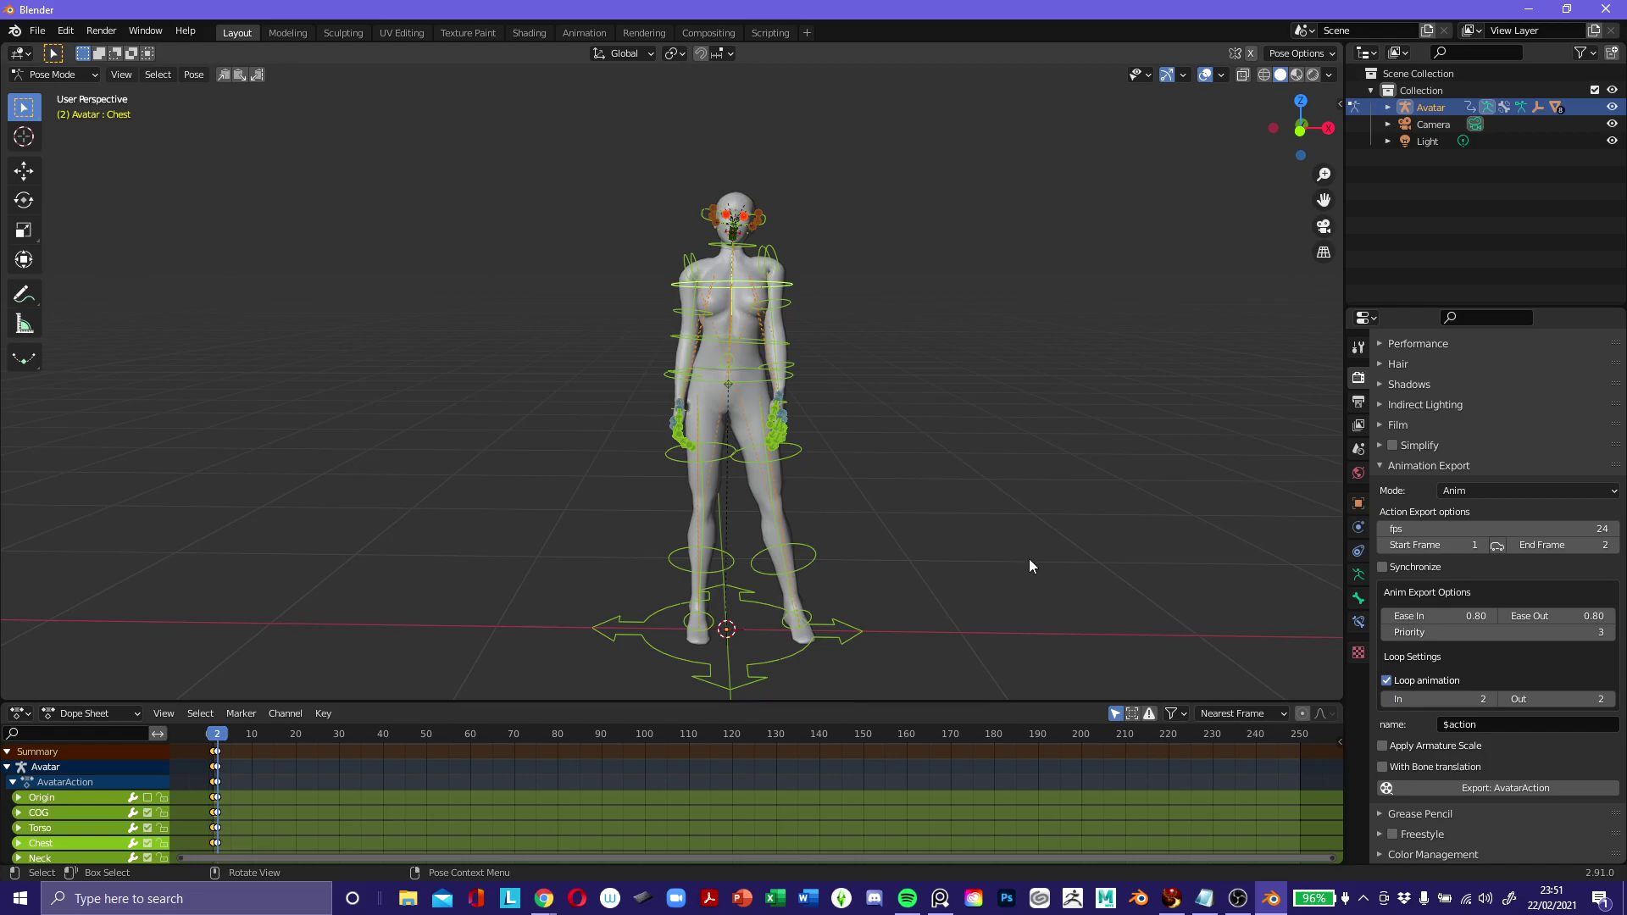
Start exporting AvatarAction and browse to the D:\SECOND LIFE\SHOP folder as the destination.
{"action": "left_click", "coordinate": [1512, 790]}
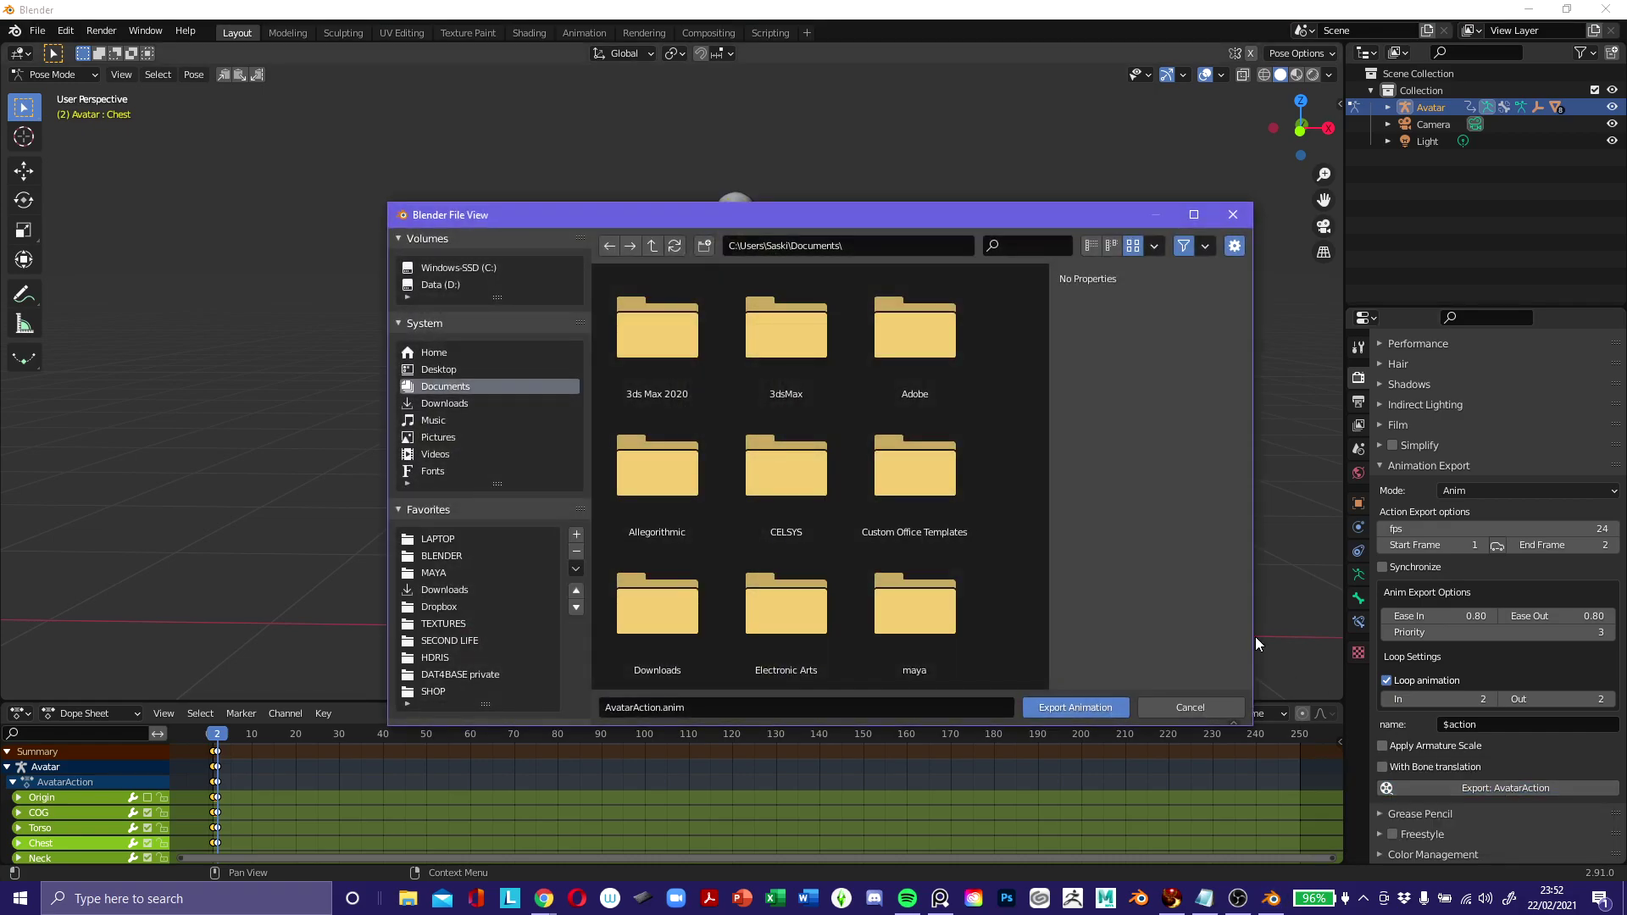
{"action": "left_click", "coordinate": [461, 642]}
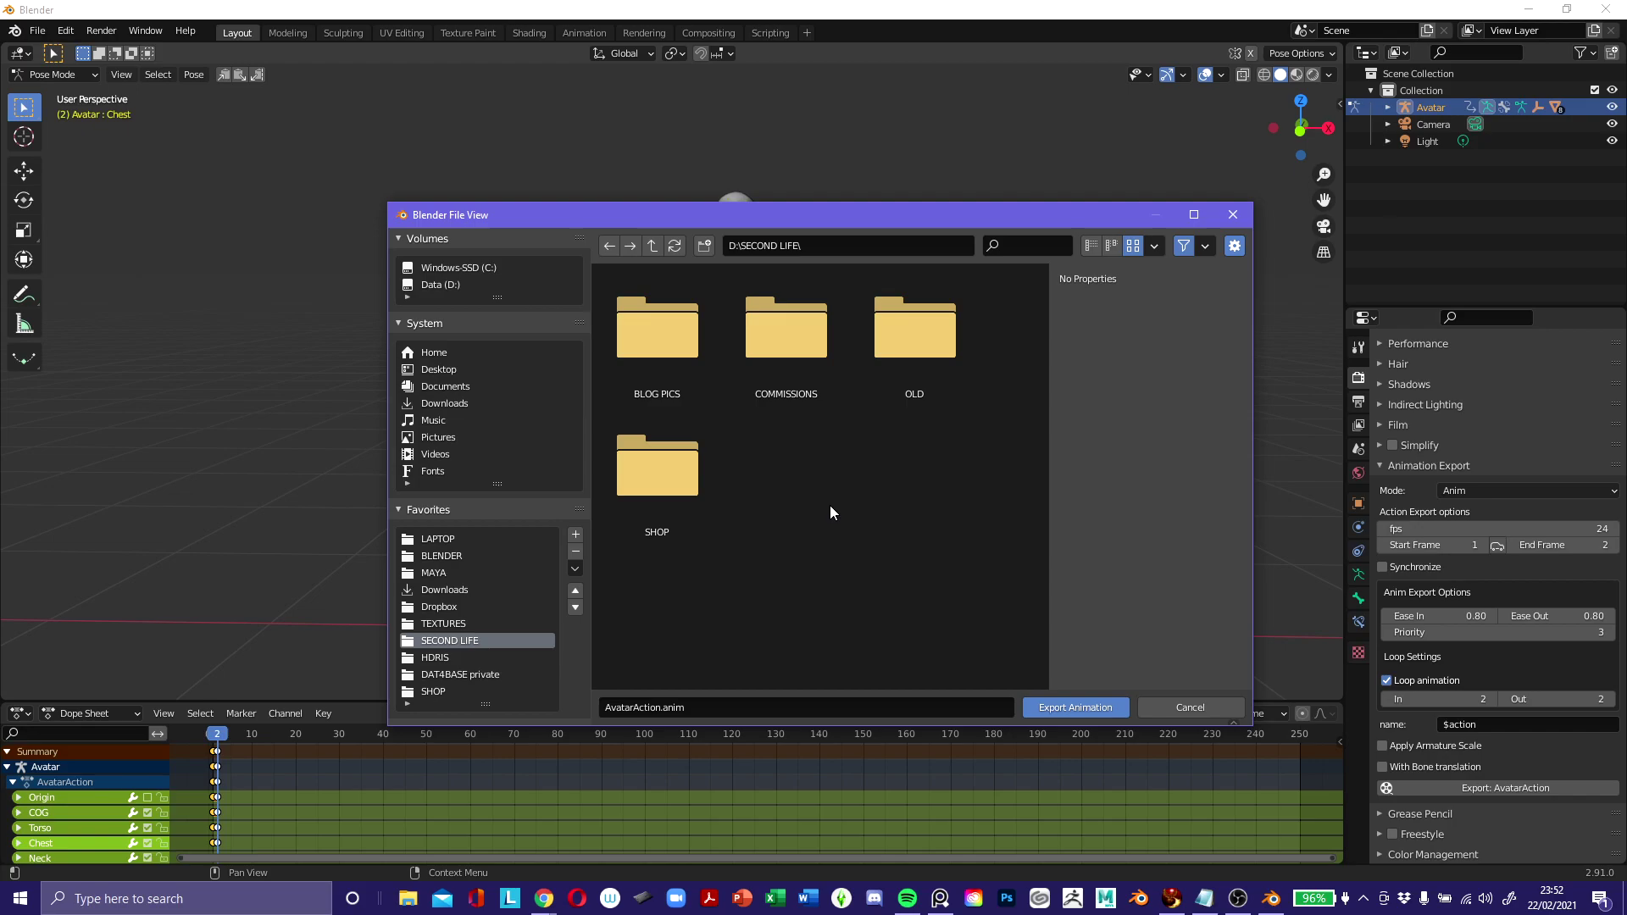
{"action": "double_click", "coordinate": [688, 472]}
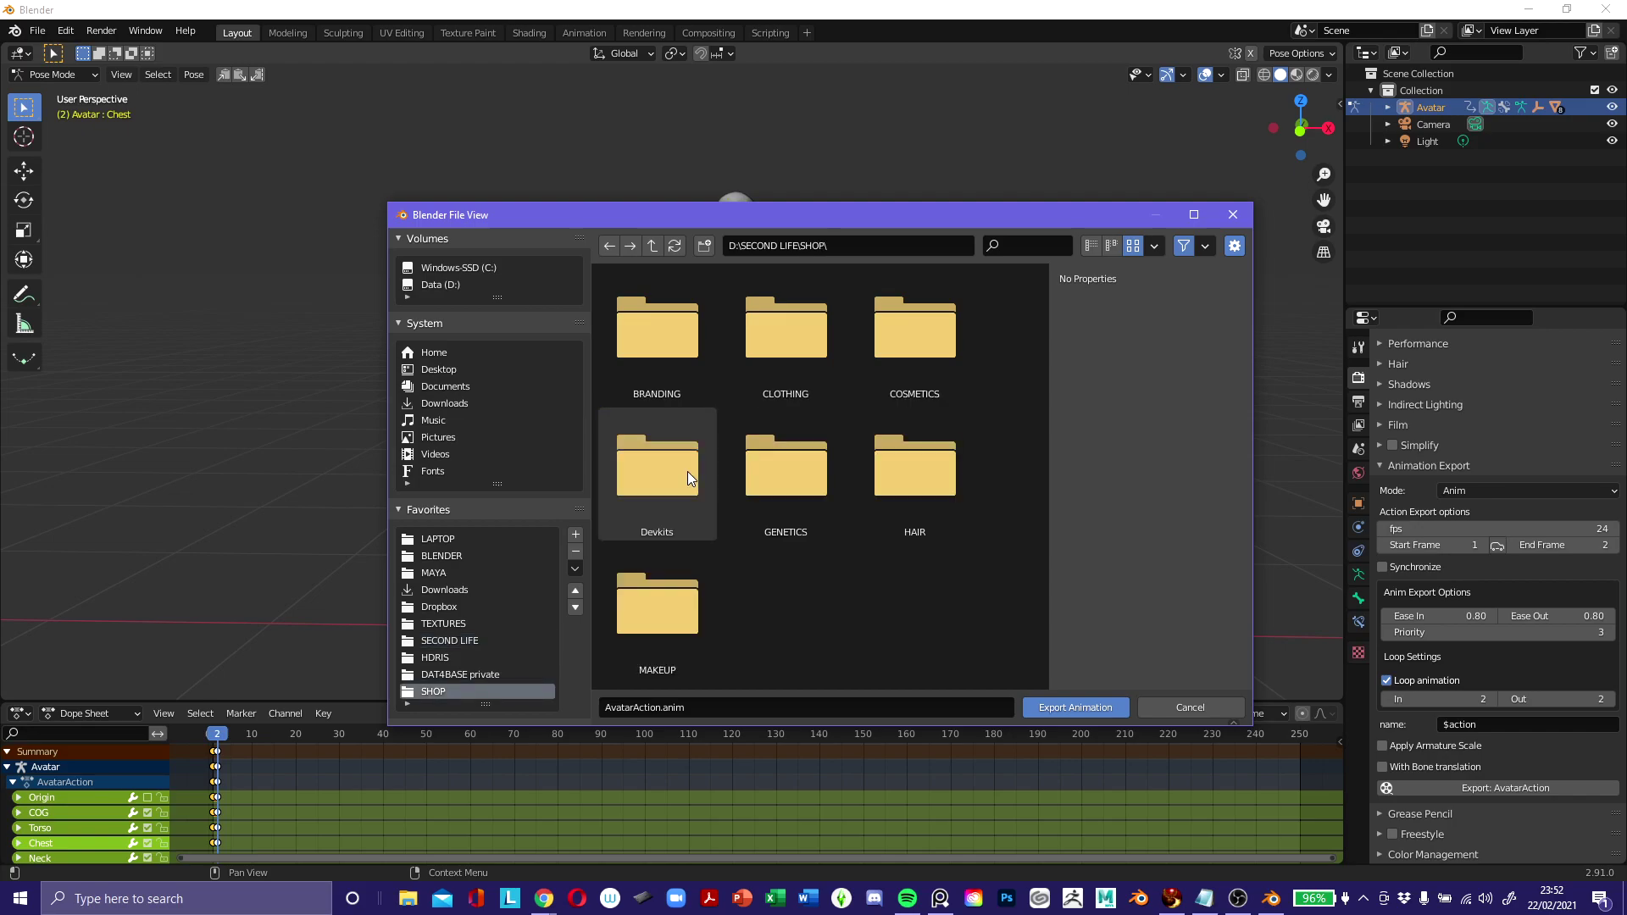
Create a new folder named POSES inside the SHOP folder and open it.
{"action": "right_click", "coordinate": [798, 623]}
{"action": "left_click", "coordinate": [706, 608]}
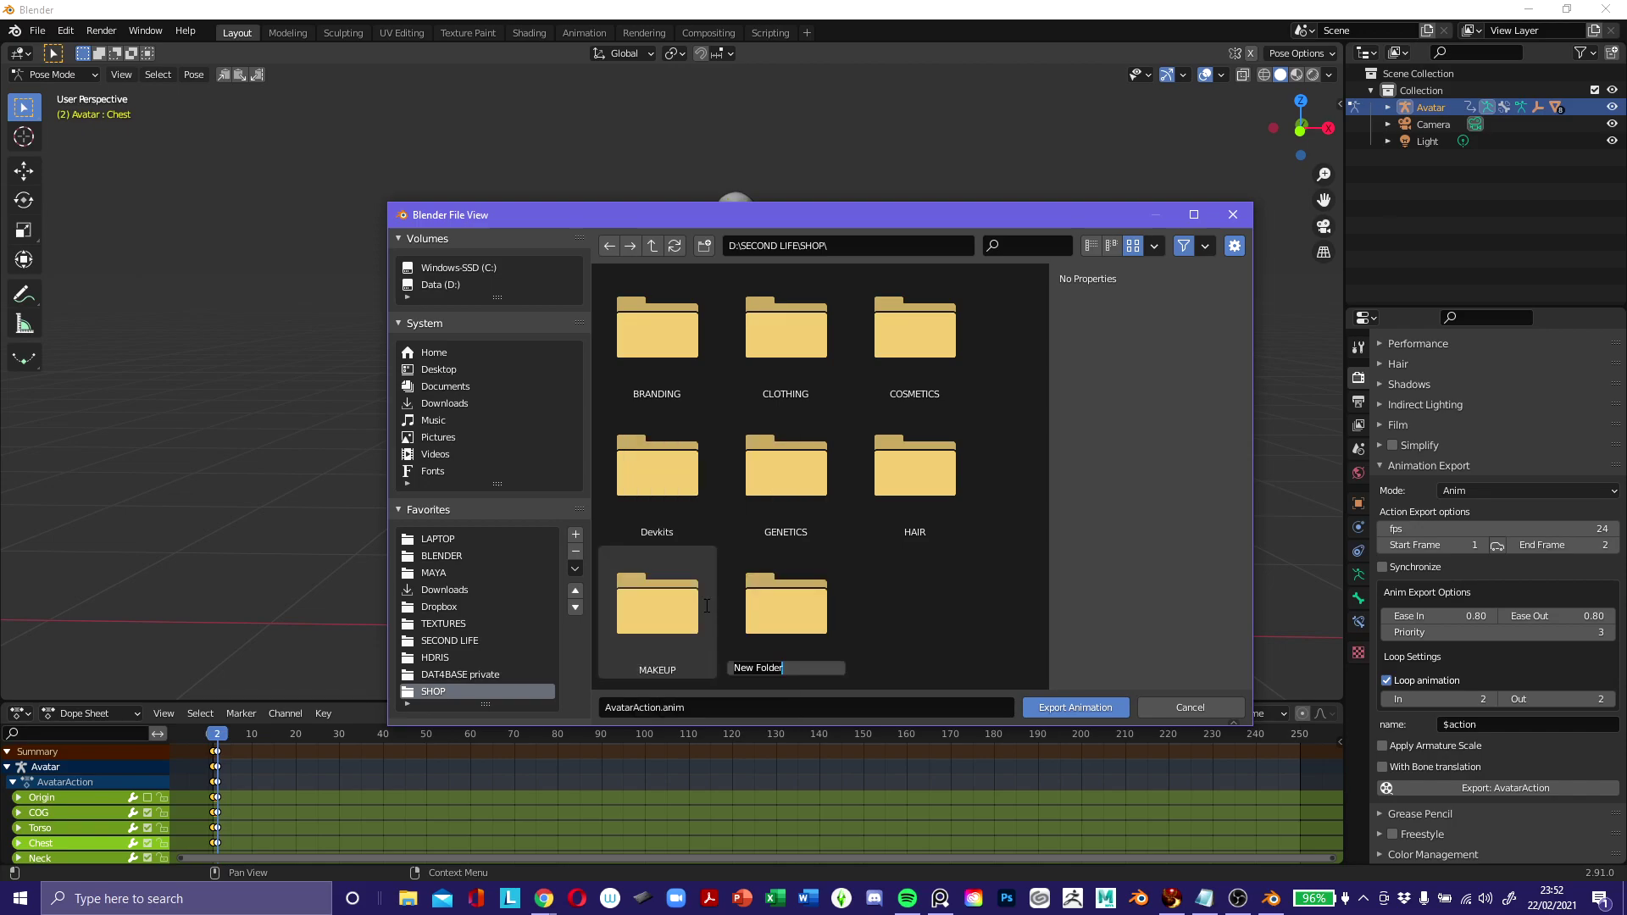
{"action": "key", "text": "Caps_Lock"}
{"action": "type", "text": "POSES"}
{"action": "key", "text": "Return"}
{"action": "key", "text": "Caps_Lock"}
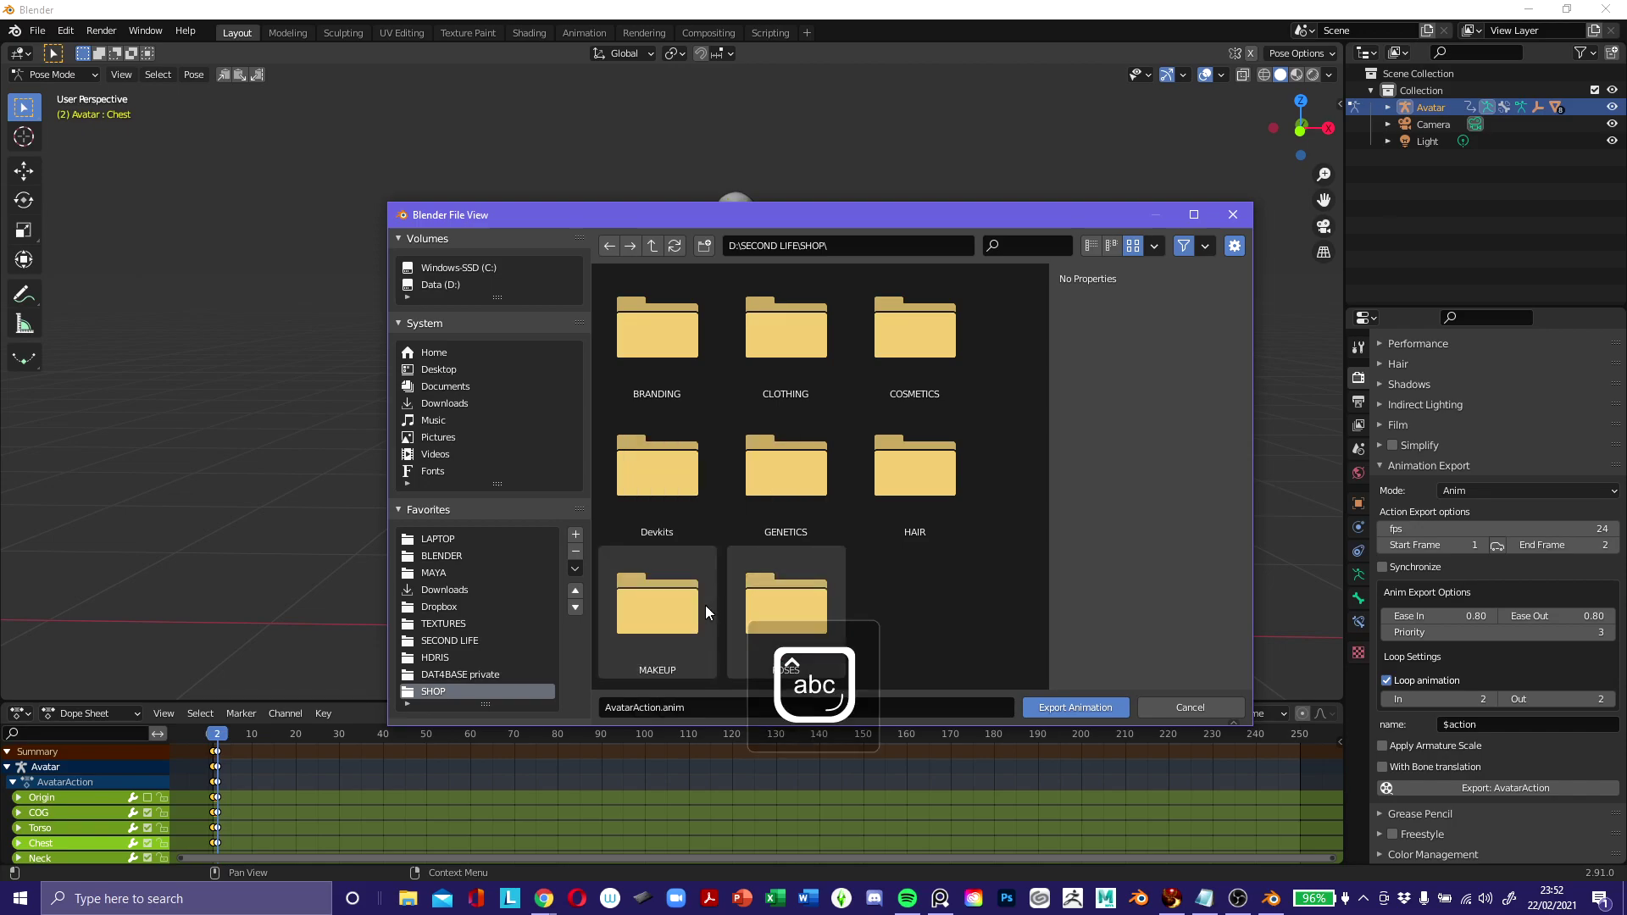
{"action": "double_click", "coordinate": [793, 597]}
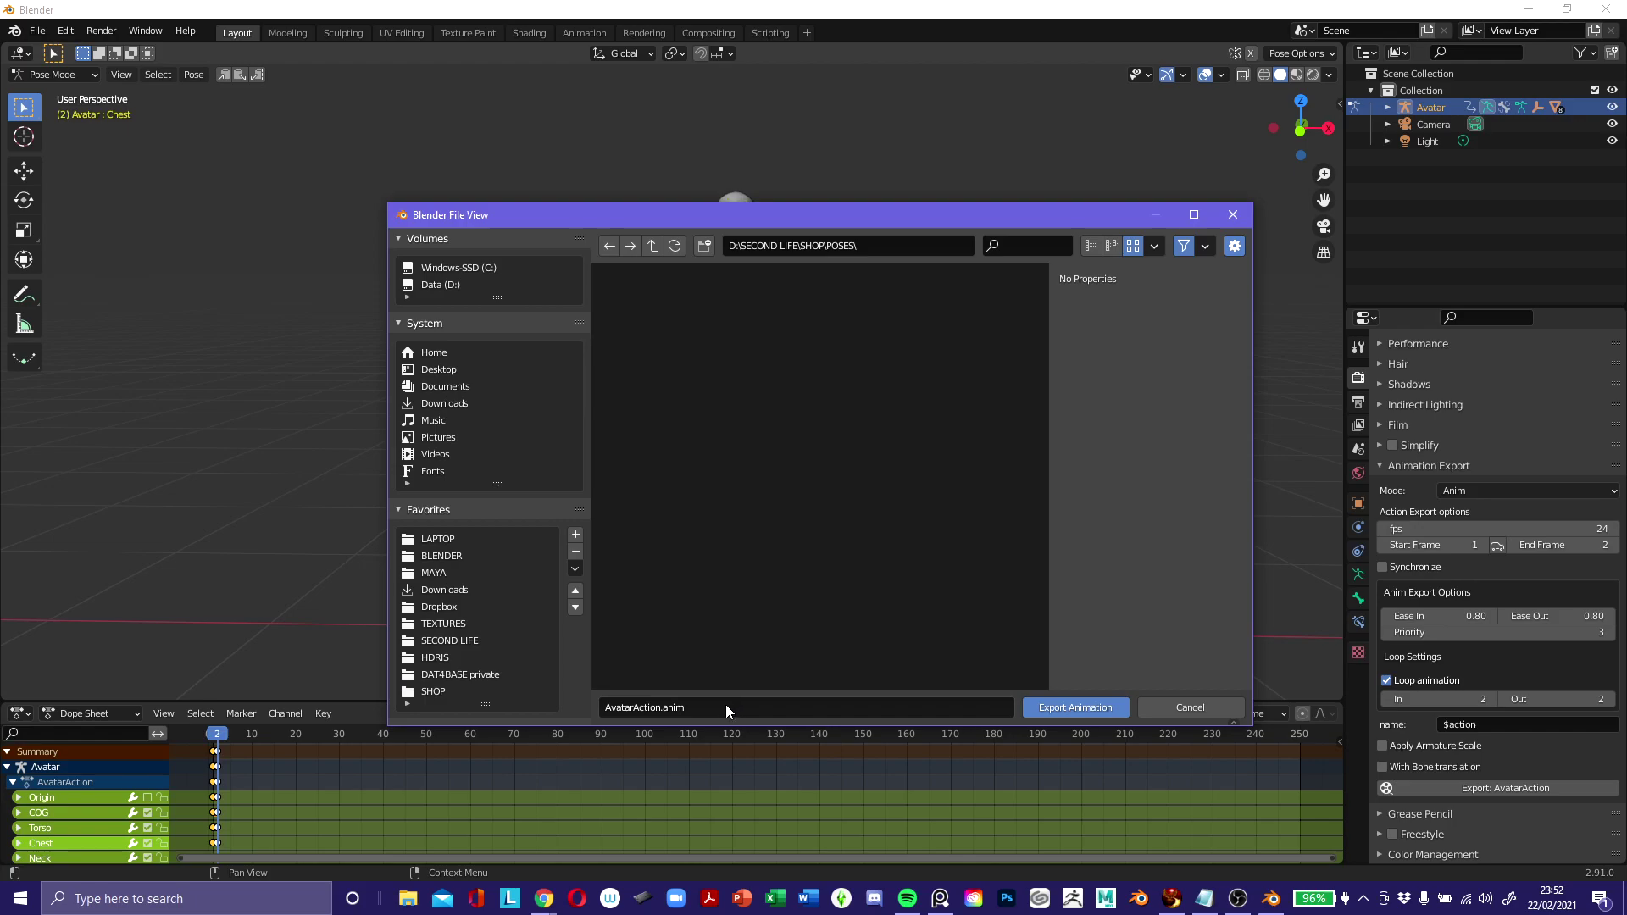
Name the export file WARETA - Pretty Pose 01.anim and export the animation into the POSES folder.
{"action": "left_click", "coordinate": [713, 706]}
{"action": "left_click_drag", "start_coordinate": [661, 708], "coordinate": [580, 705]}
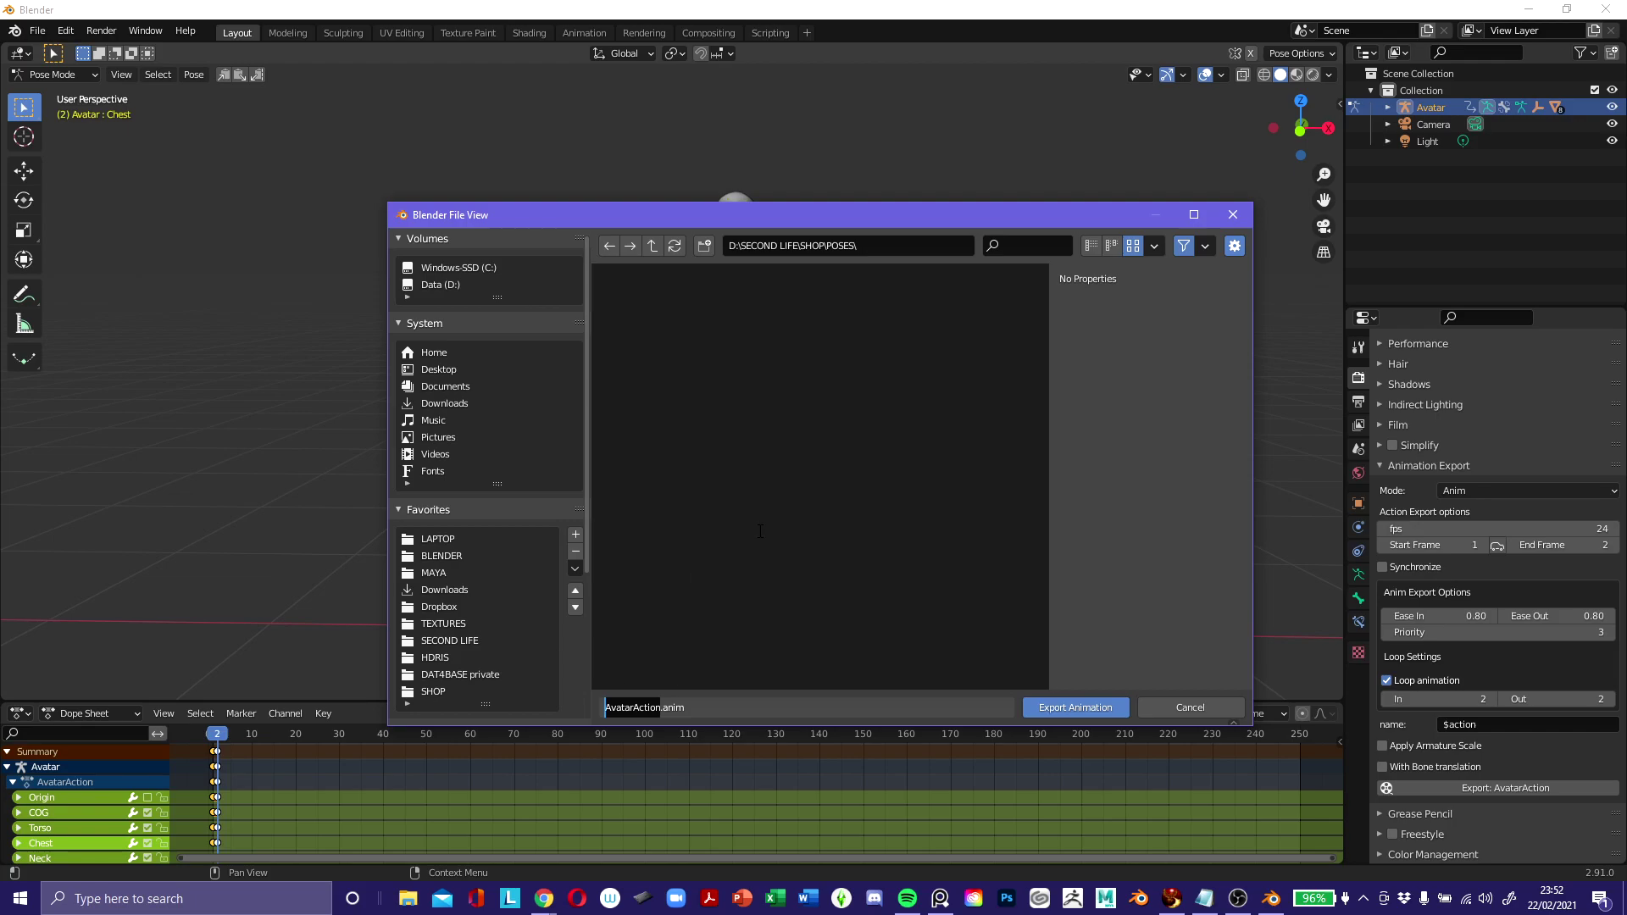
{"action": "key", "text": "Caps_Lock"}
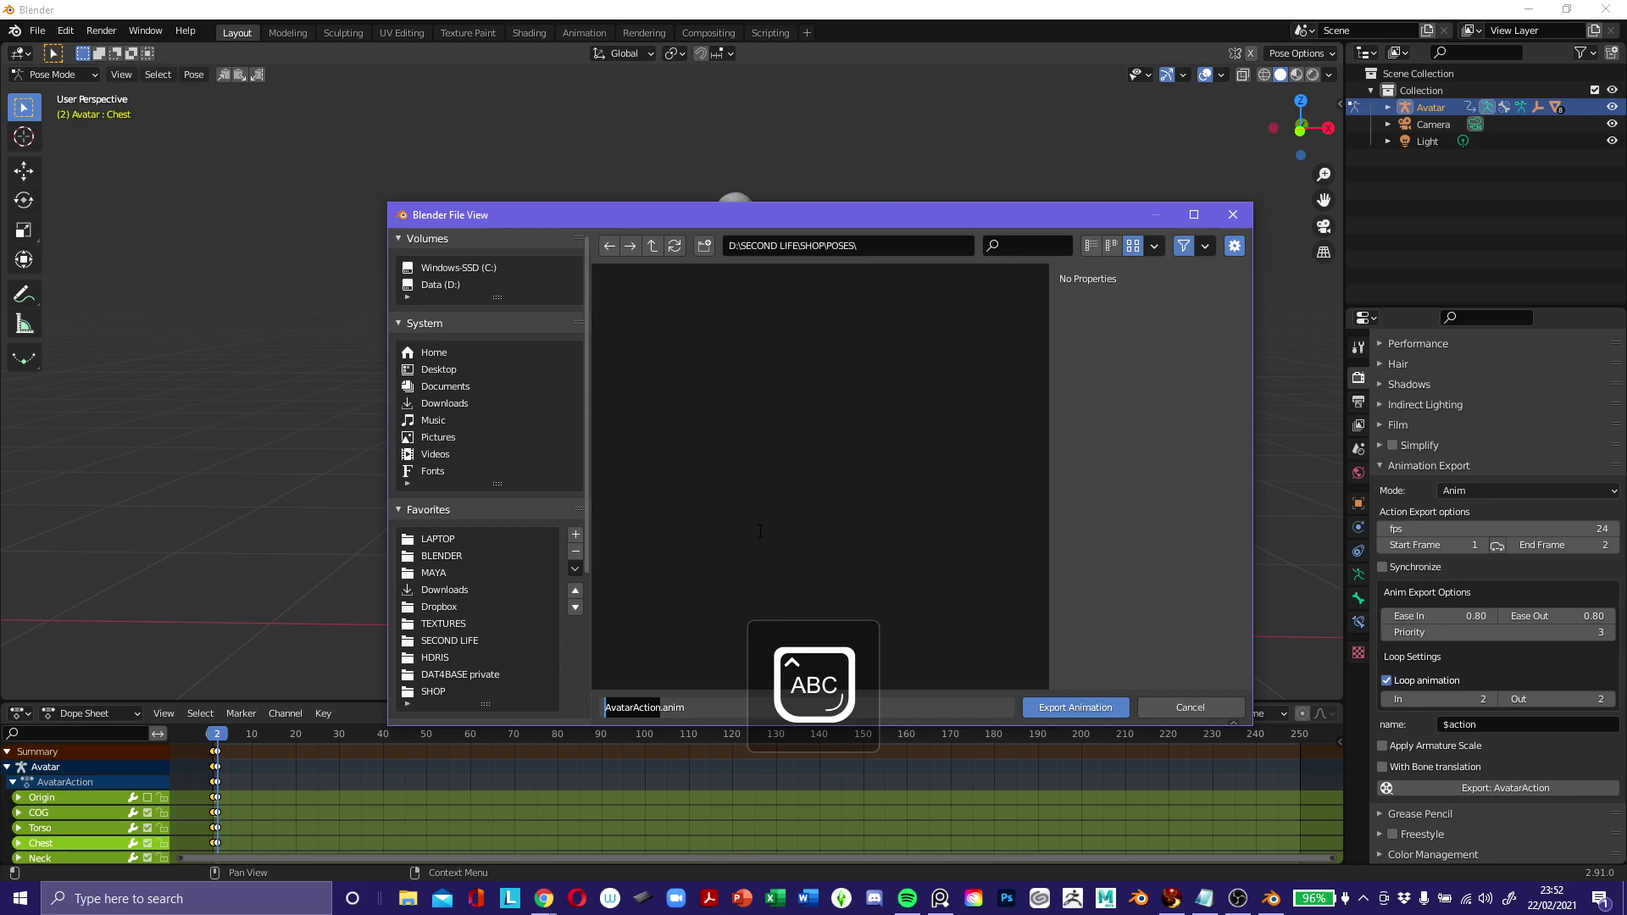
{"action": "type", "text": "WARETA"}
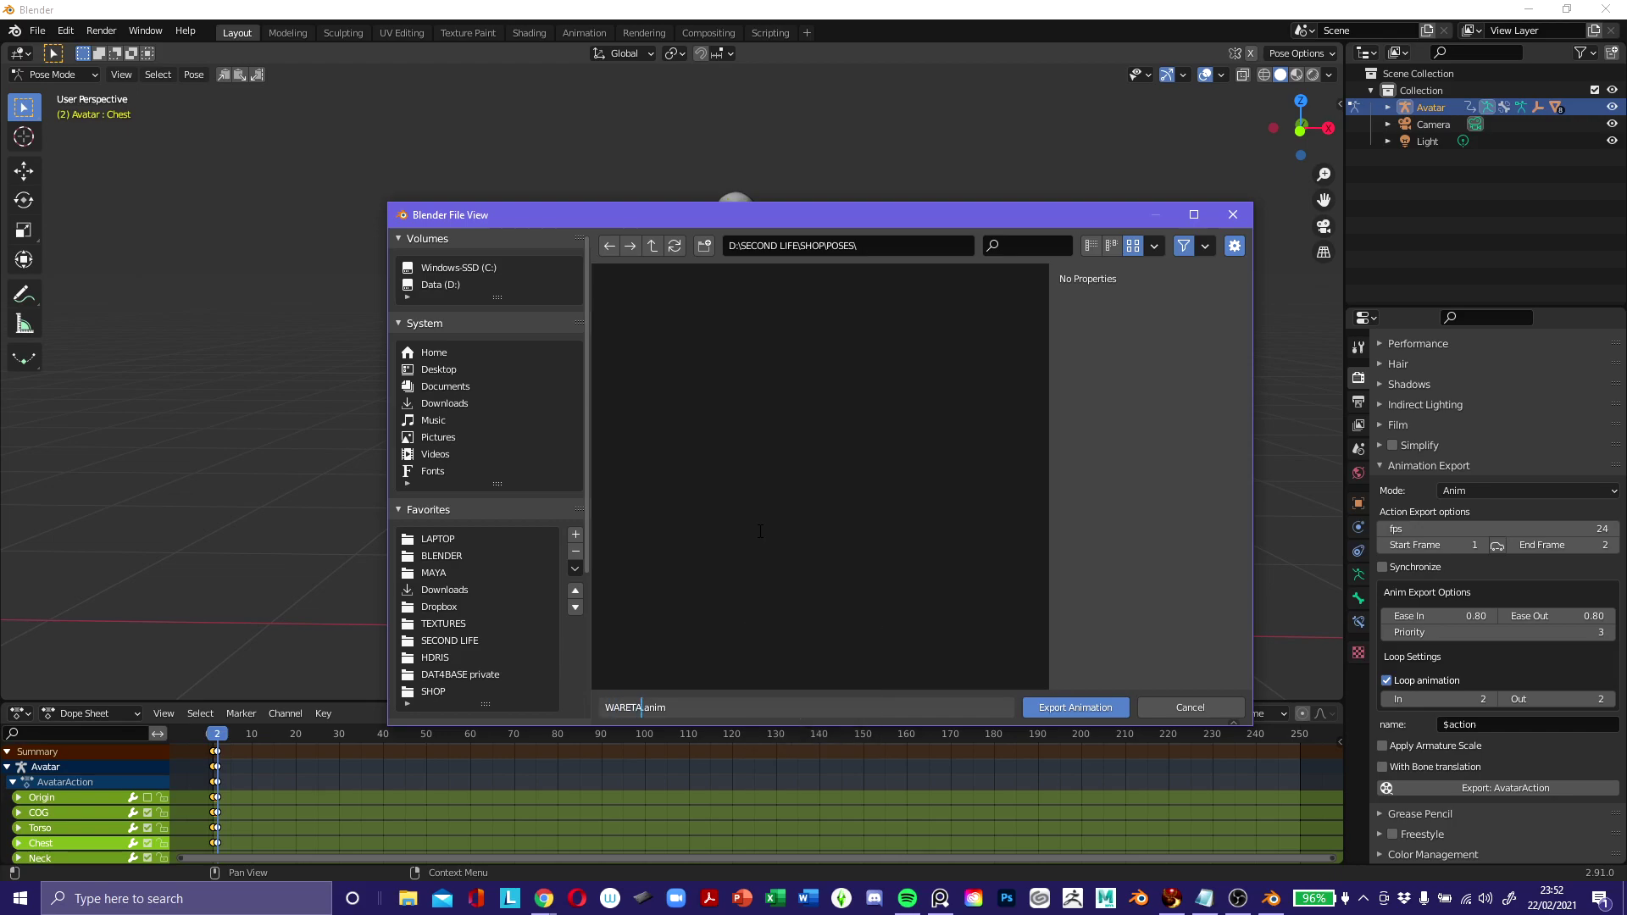
{"action": "type", "text": " -"}
{"action": "key", "text": "Caps_Lock"}
{"action": "type", "text": "ose"}
{"action": "type", "text": " 10"}
{"action": "key", "text": "BackSpace"}
{"action": "type", "text": "01"}
{"action": "left_click", "coordinate": [1073, 707]}
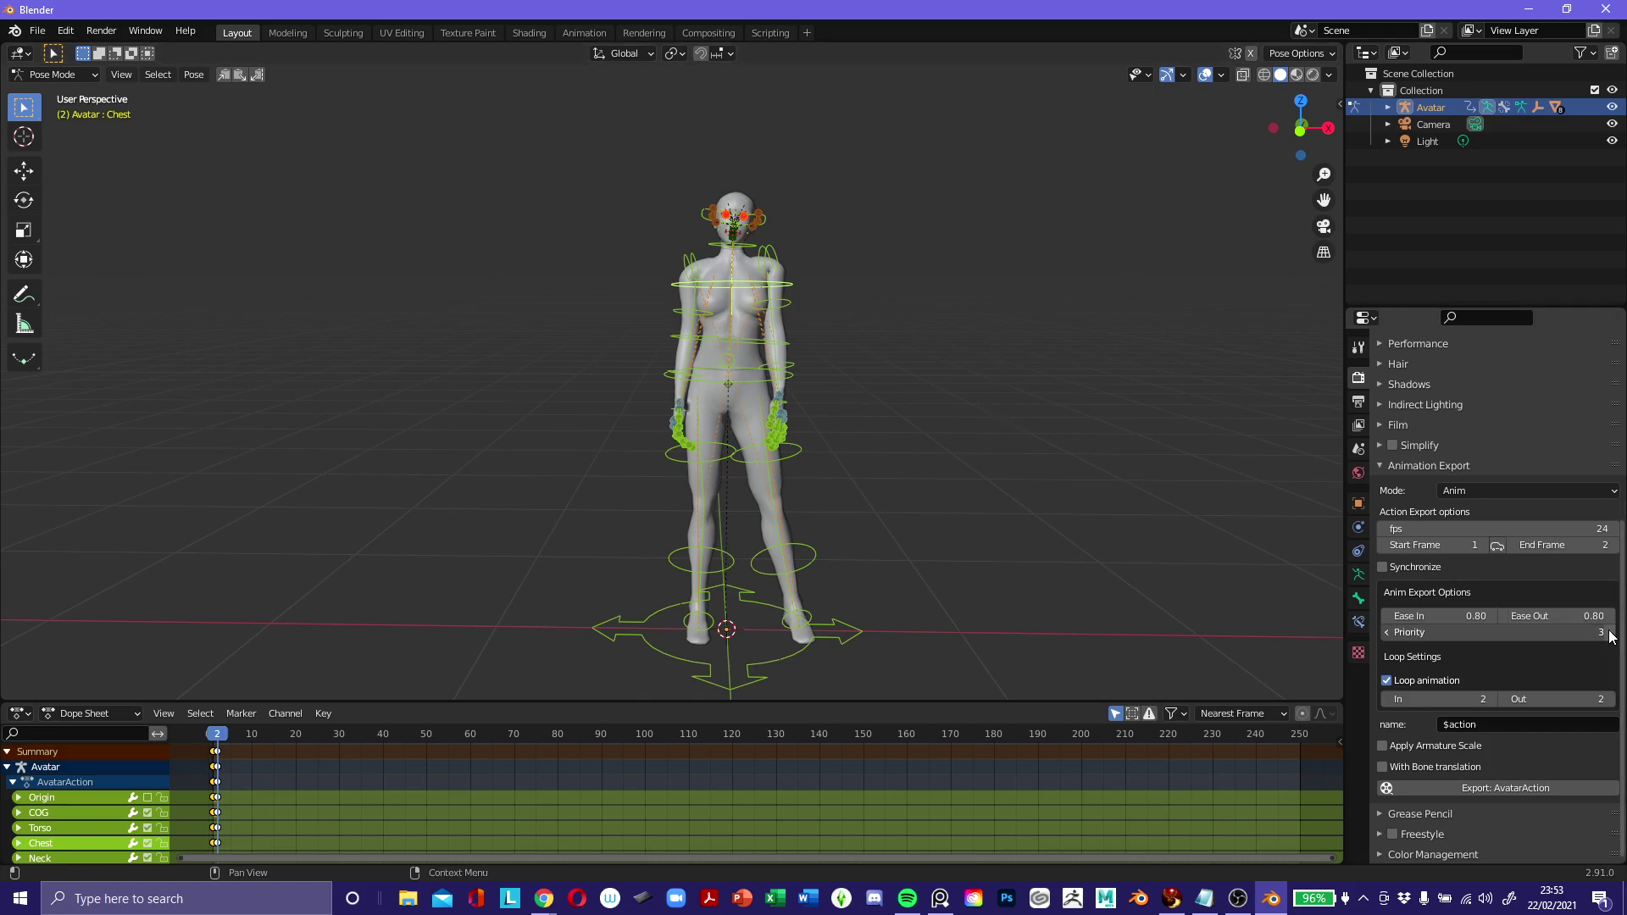
Try an animation export priority of 4 and return it to 3.
{"action": "left_click_drag", "start_coordinate": [1391, 633], "coordinate": [1441, 633]}
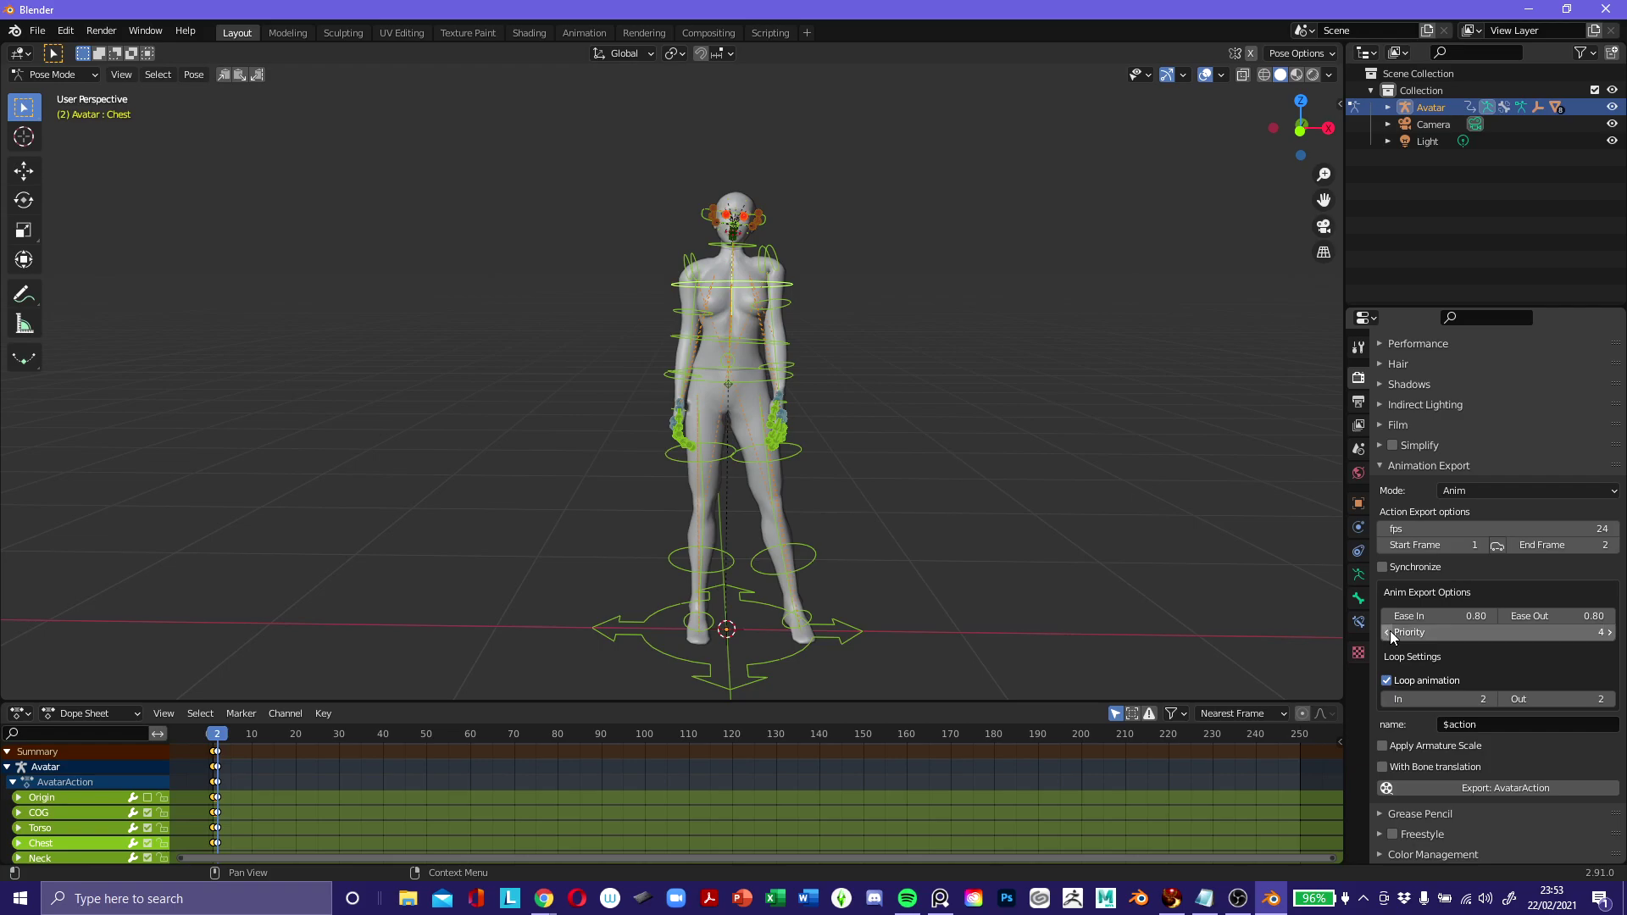
{"action": "left_click", "coordinate": [1390, 632]}
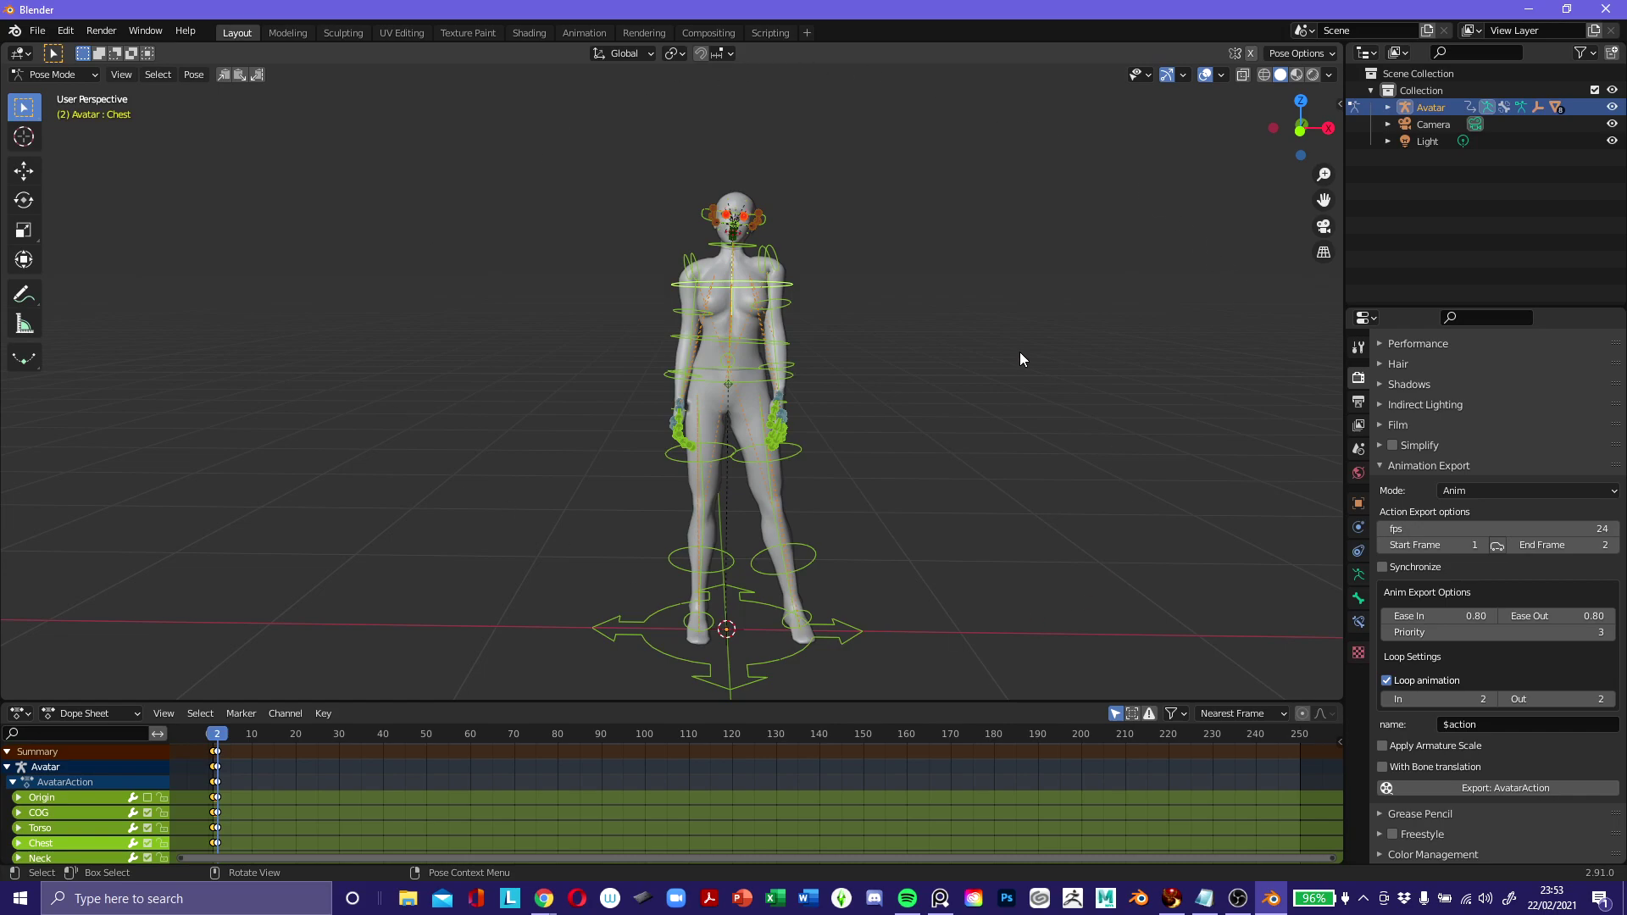
Switch to the Firestorm viewer and start an animation upload.
{"action": "left_click", "coordinate": [1171, 899]}
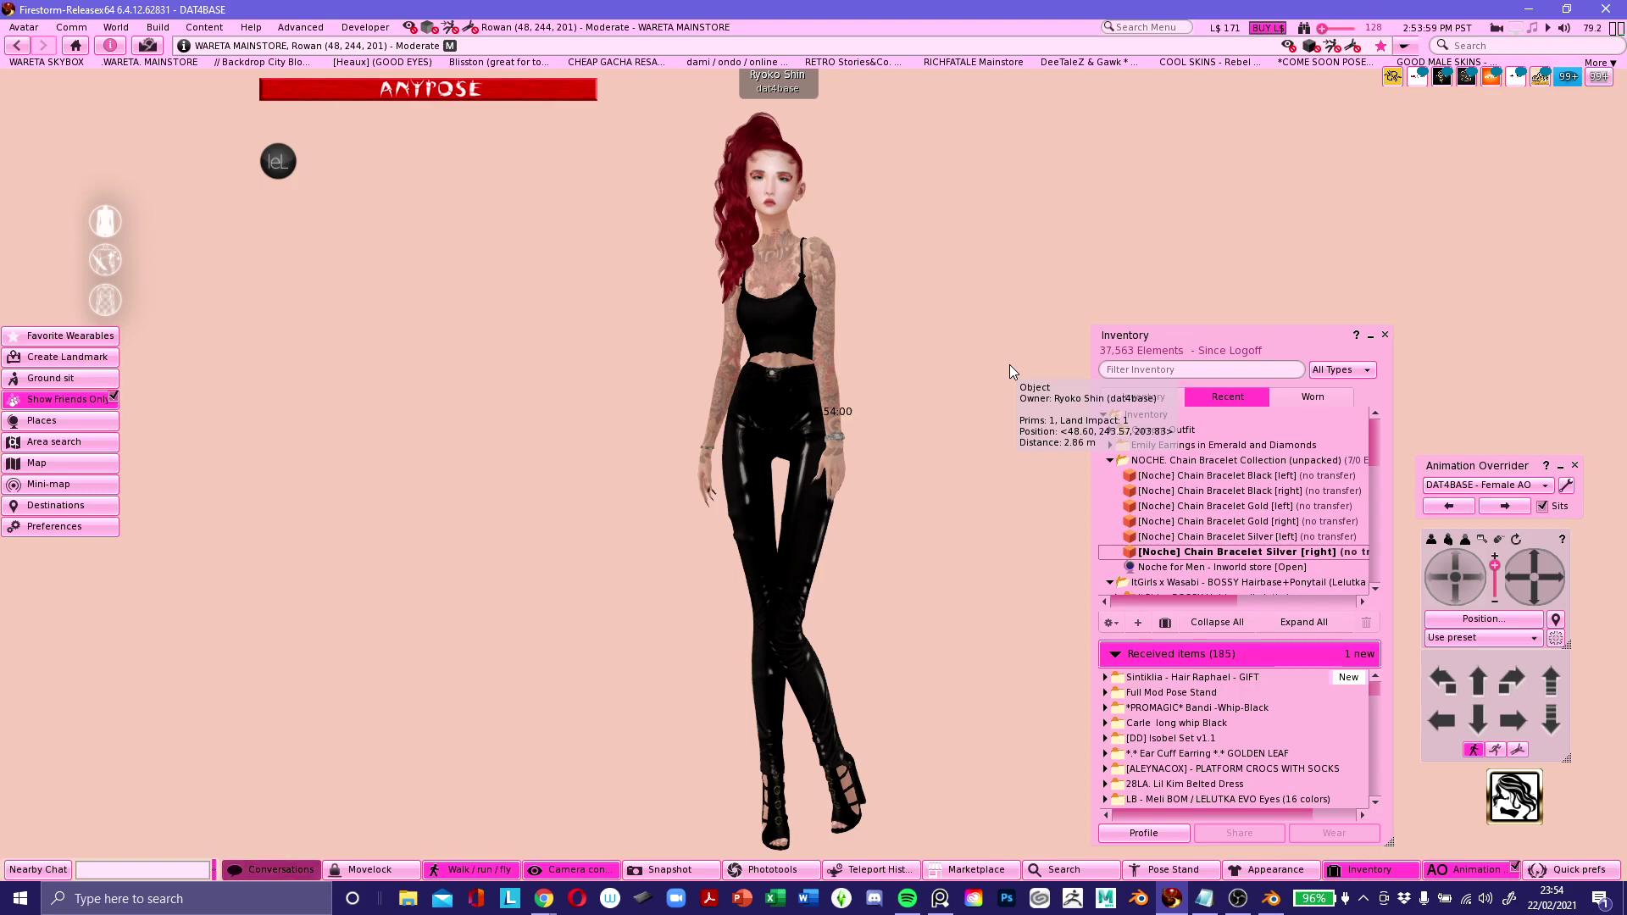
{"action": "left_click", "coordinate": [158, 27]}
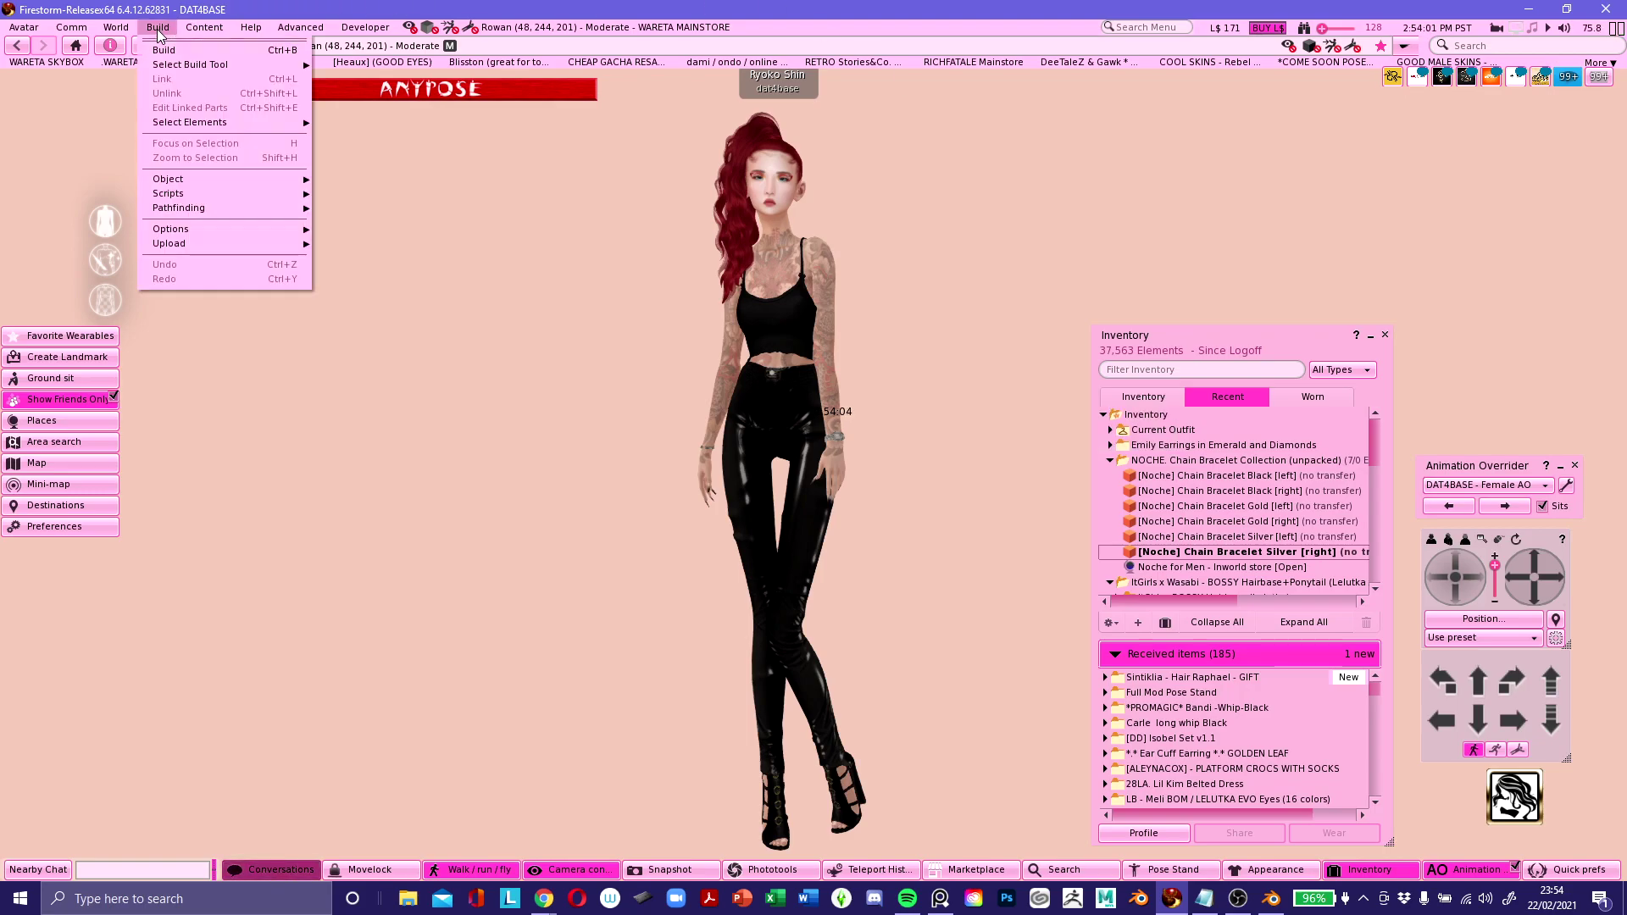
{"action": "mouse_move", "coordinate": [197, 243]}
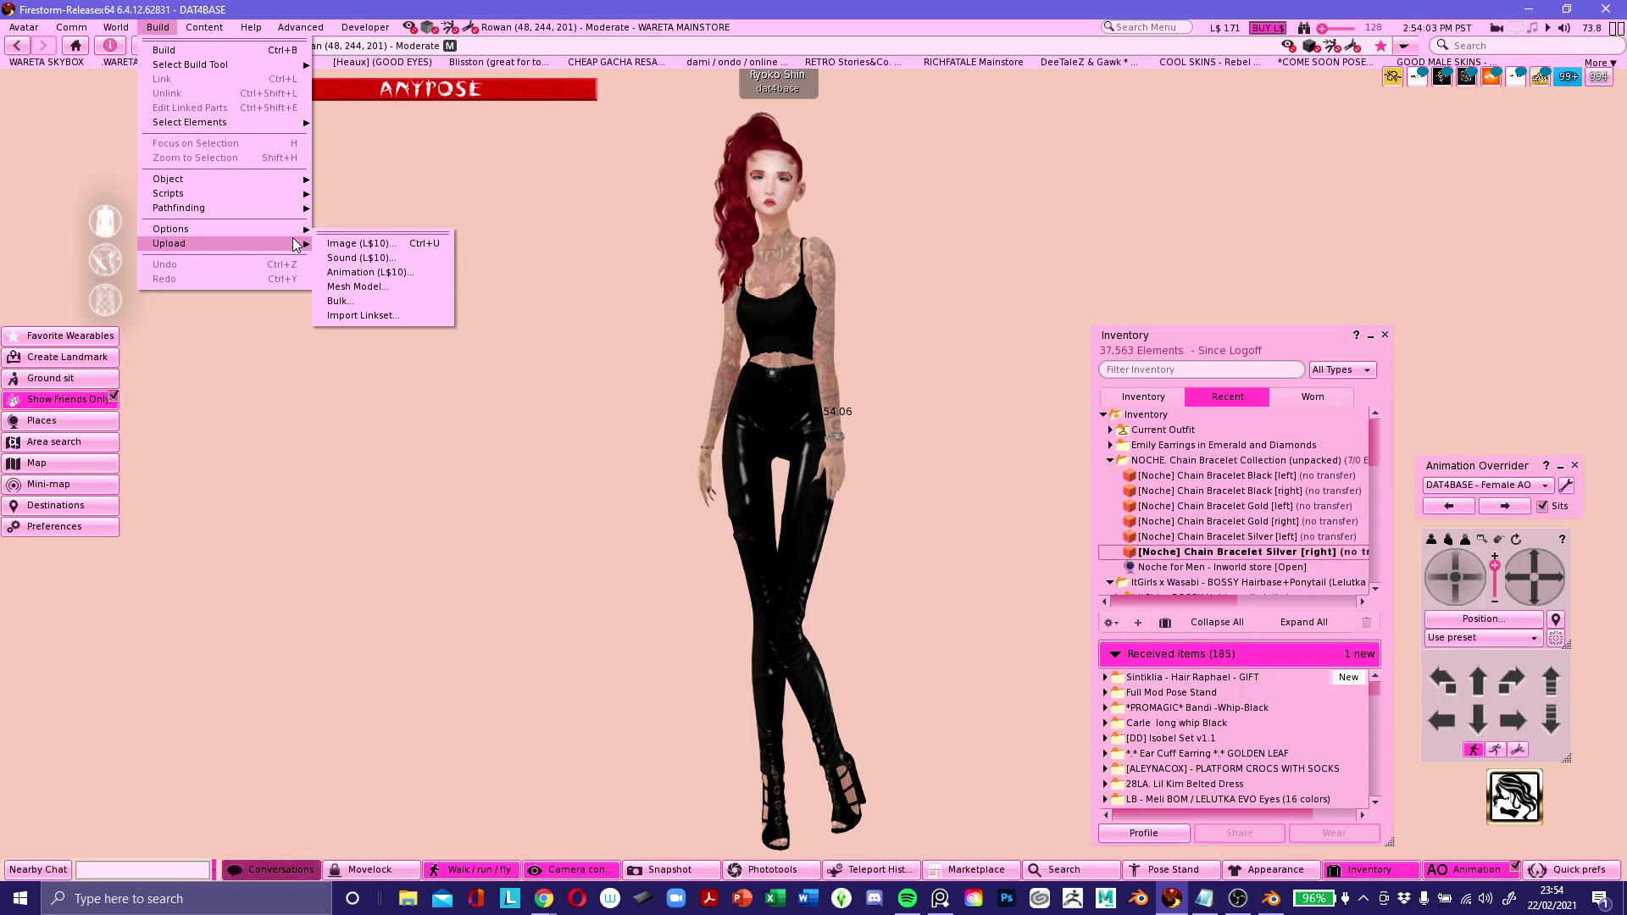
{"action": "left_click", "coordinate": [354, 271]}
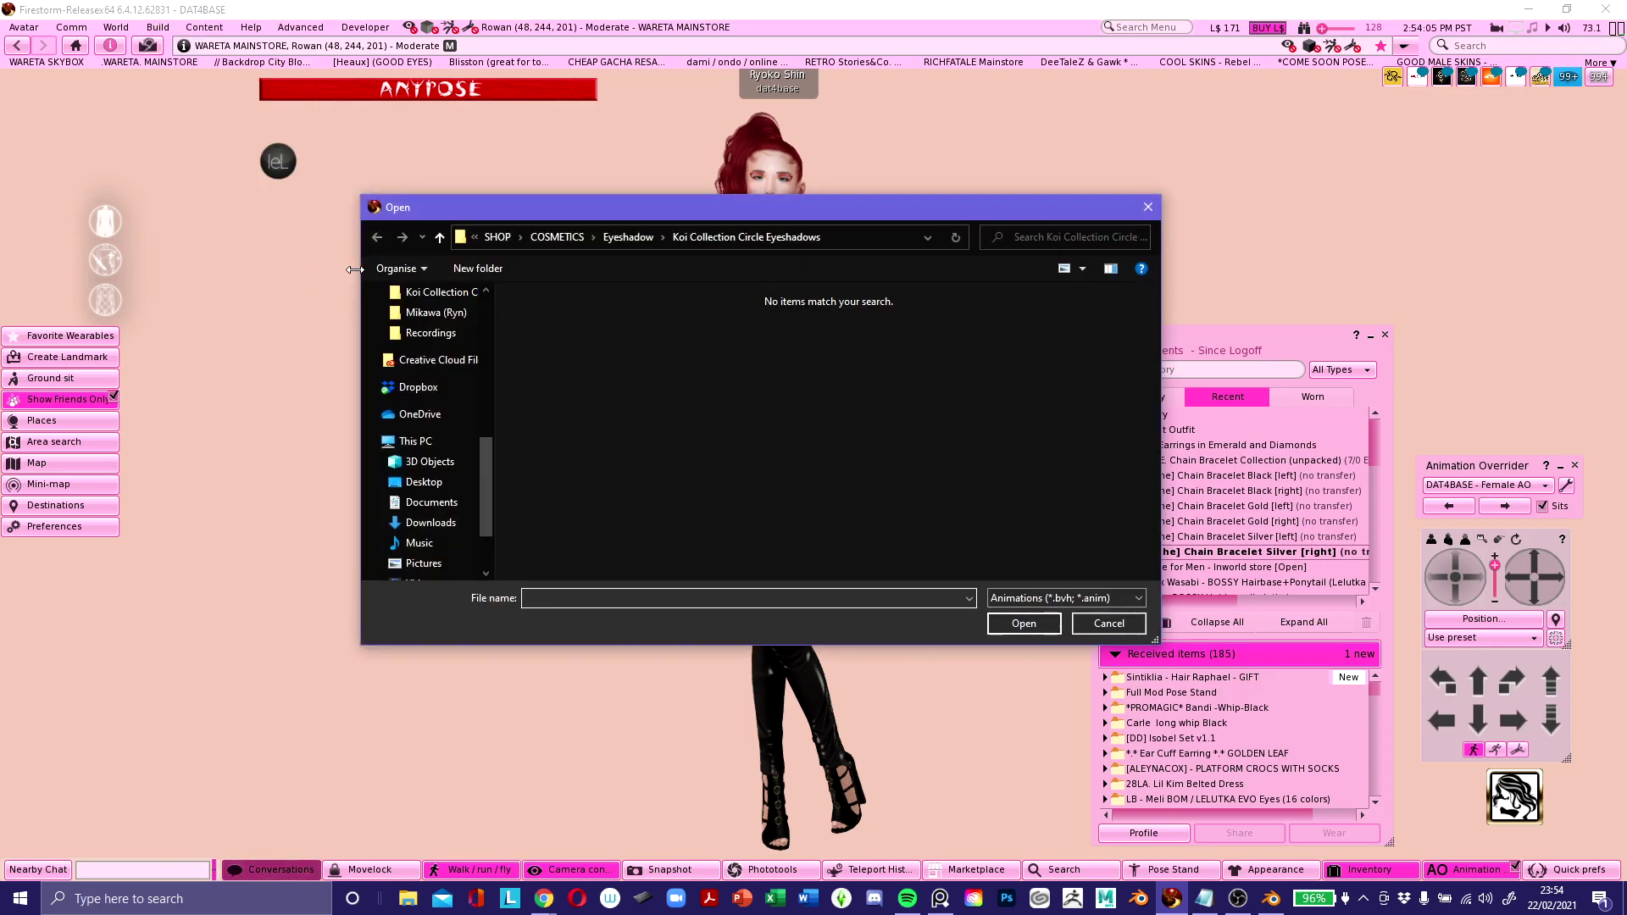
Choose WARETA - Pretty Pose 01.anim from SECOND LIFE\SHOP\POSES and upload it for L$10 under its existing name.
{"action": "scroll", "coordinate": [424, 327], "scroll_direction": "up", "scroll_amount": 1}
{"action": "scroll", "coordinate": [436, 357], "scroll_direction": "up", "scroll_amount": 3}
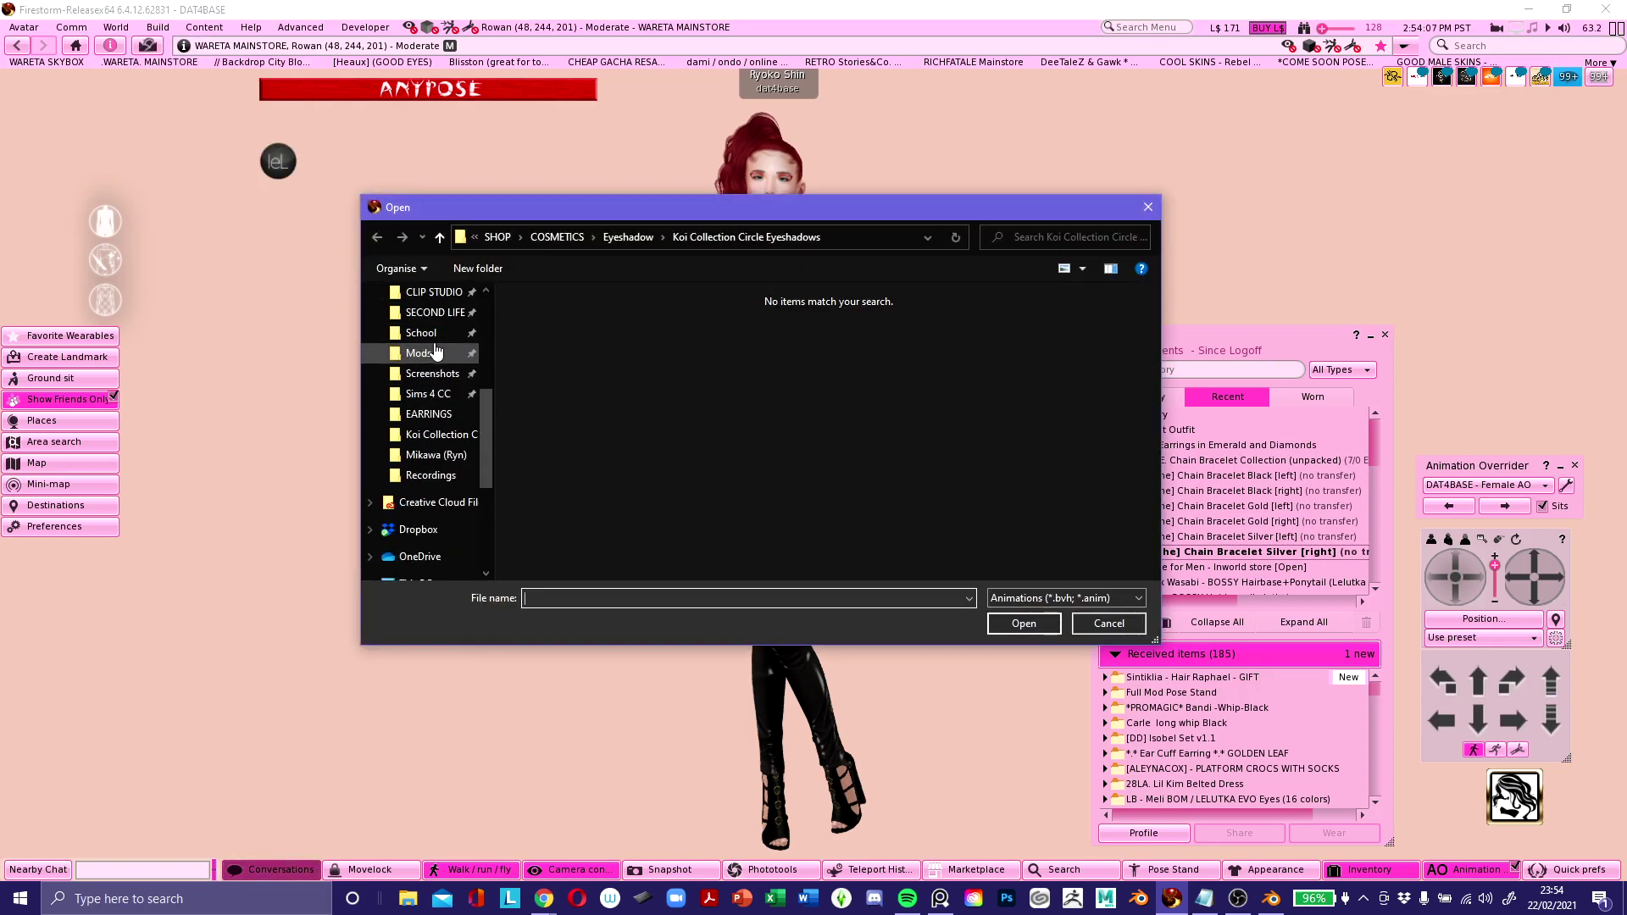
{"action": "left_click", "coordinate": [434, 361]}
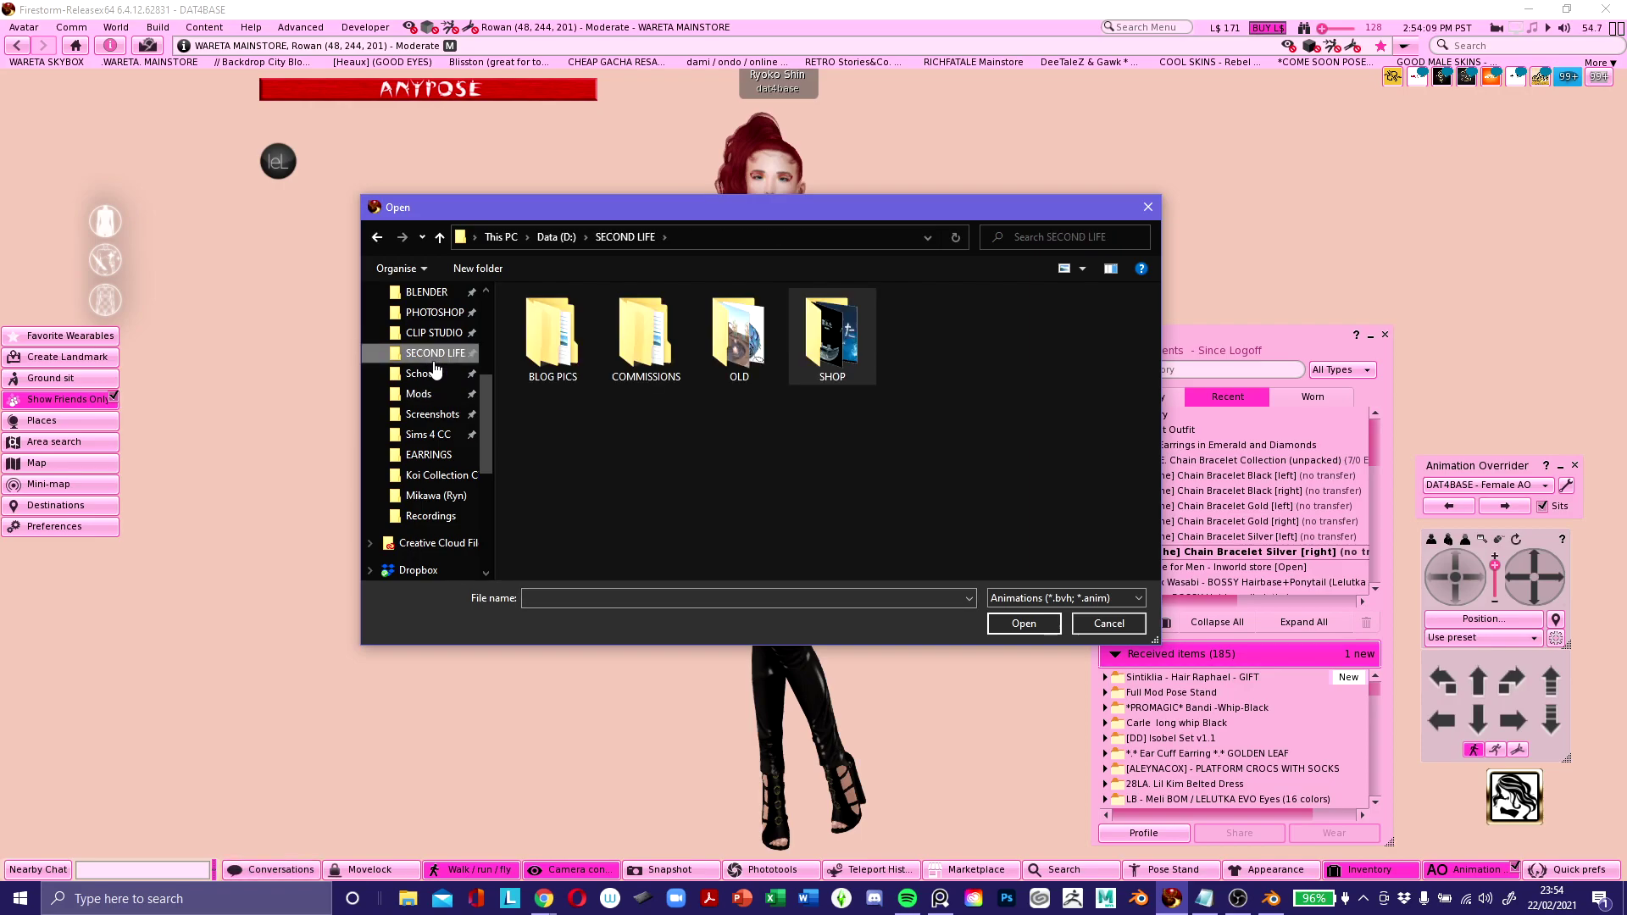
{"action": "double_click", "coordinate": [824, 352]}
{"action": "double_click", "coordinate": [534, 434]}
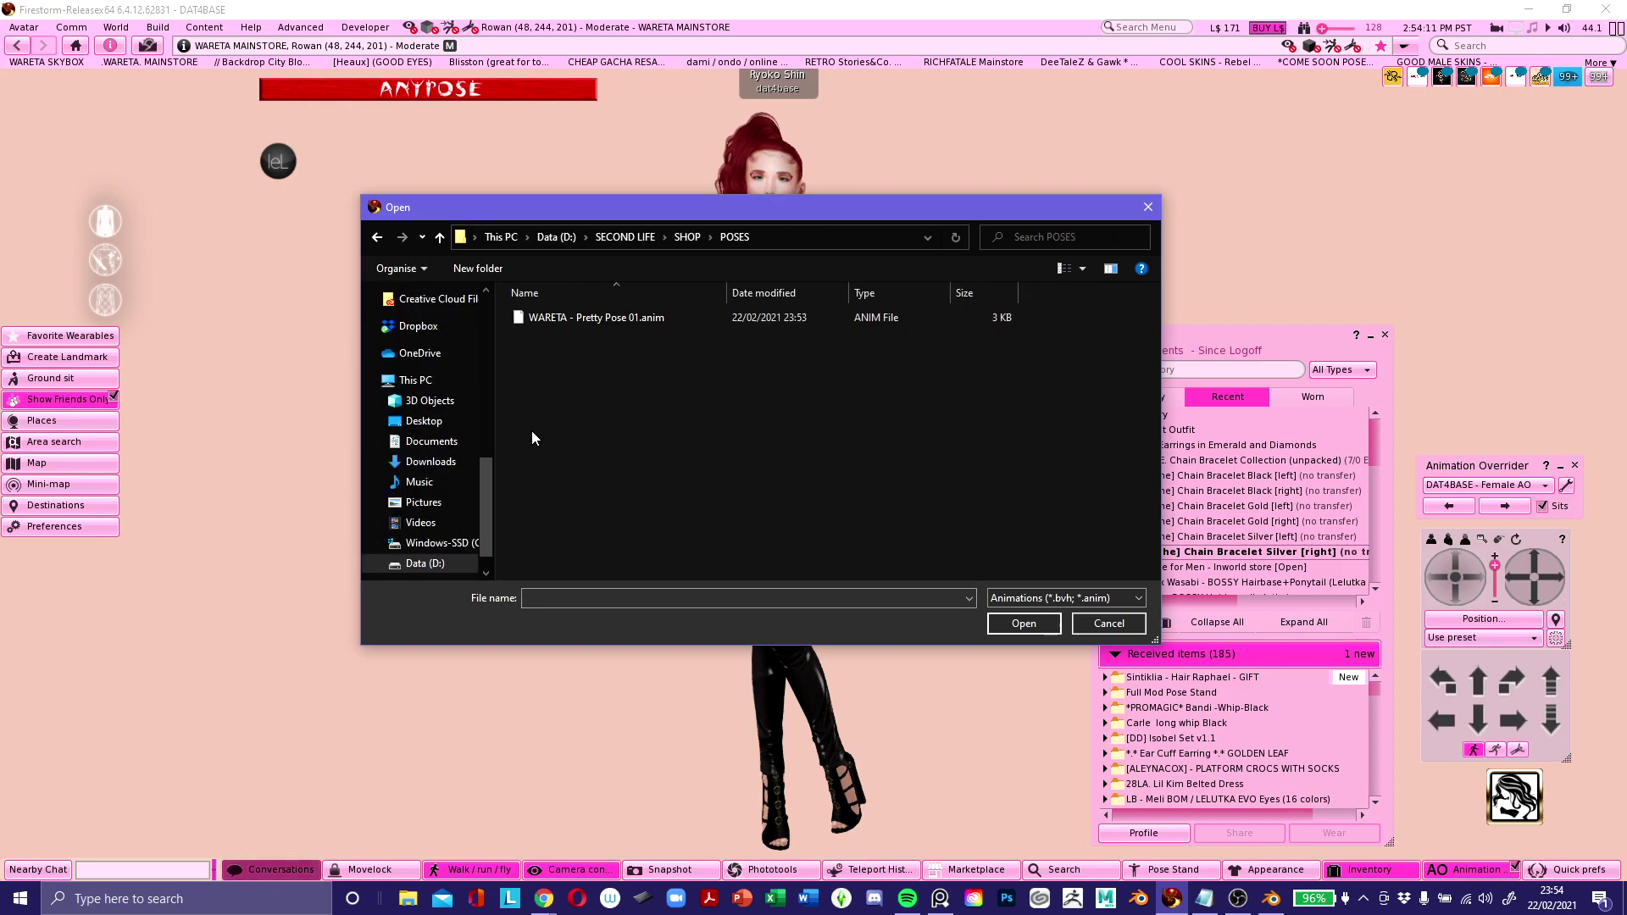
{"action": "left_click", "coordinate": [582, 319]}
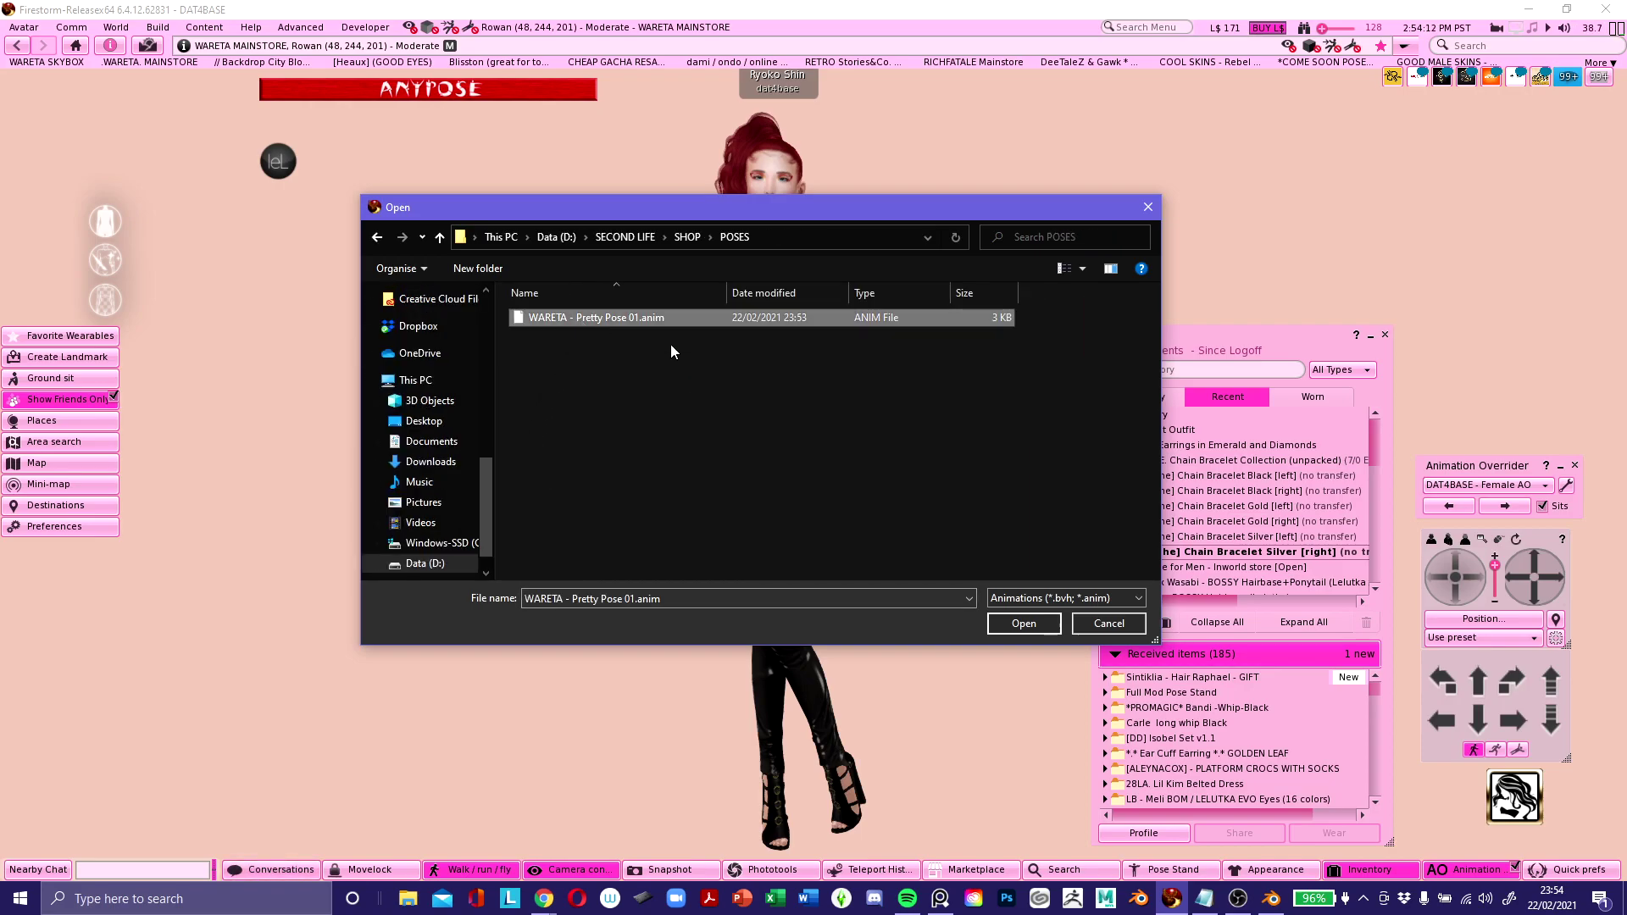
{"action": "left_click", "coordinate": [1021, 623]}
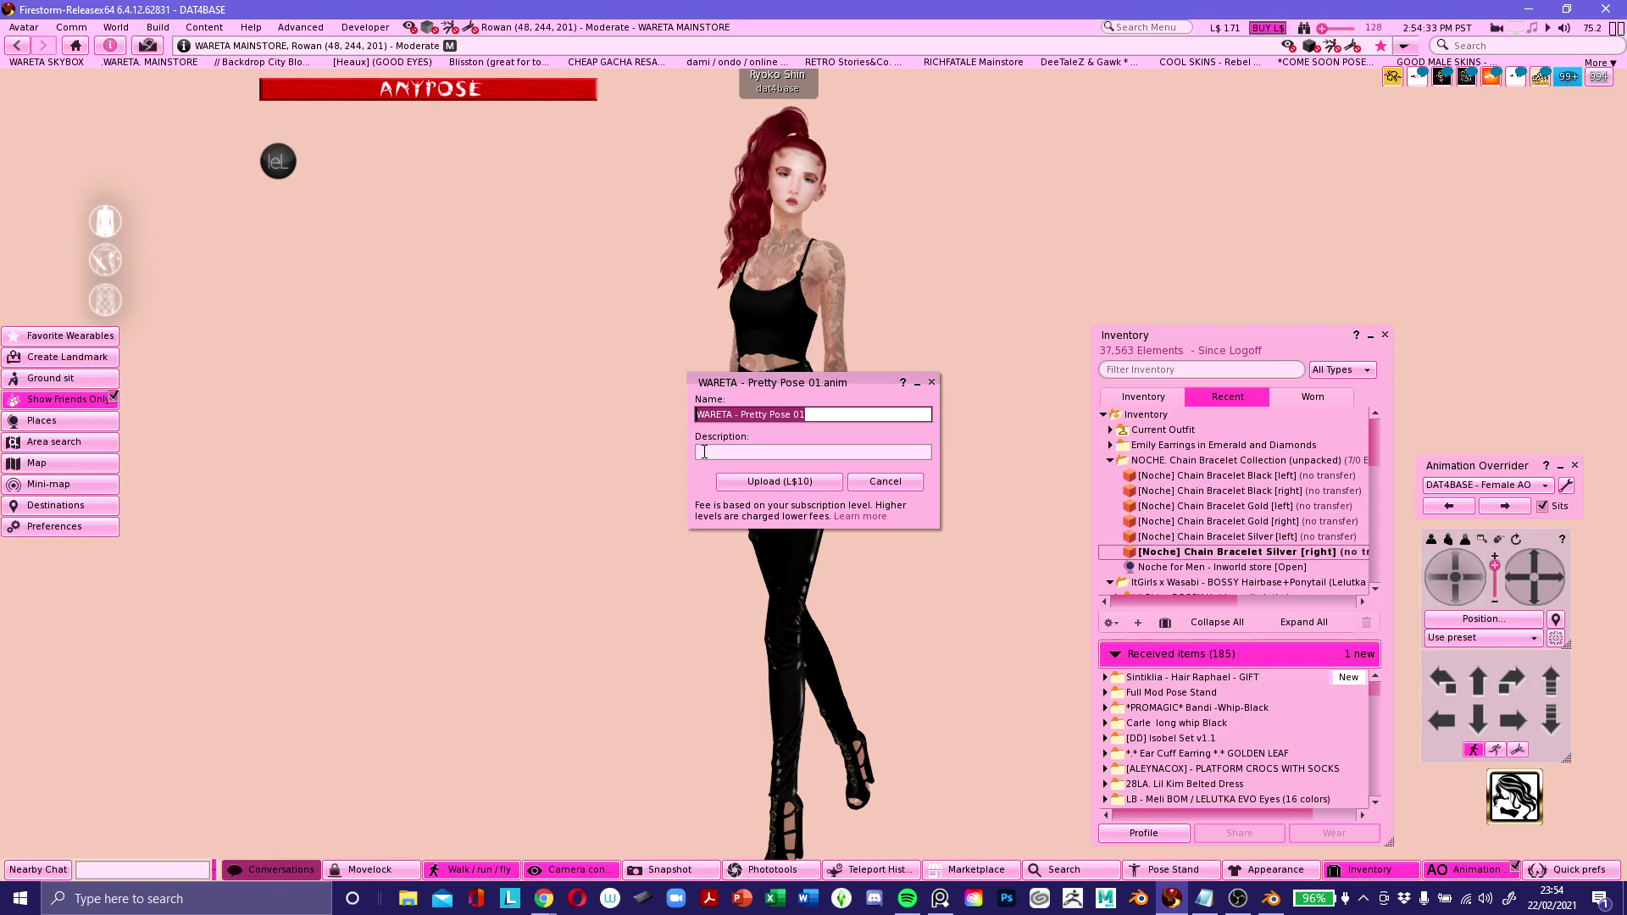
{"action": "left_click", "coordinate": [797, 482]}
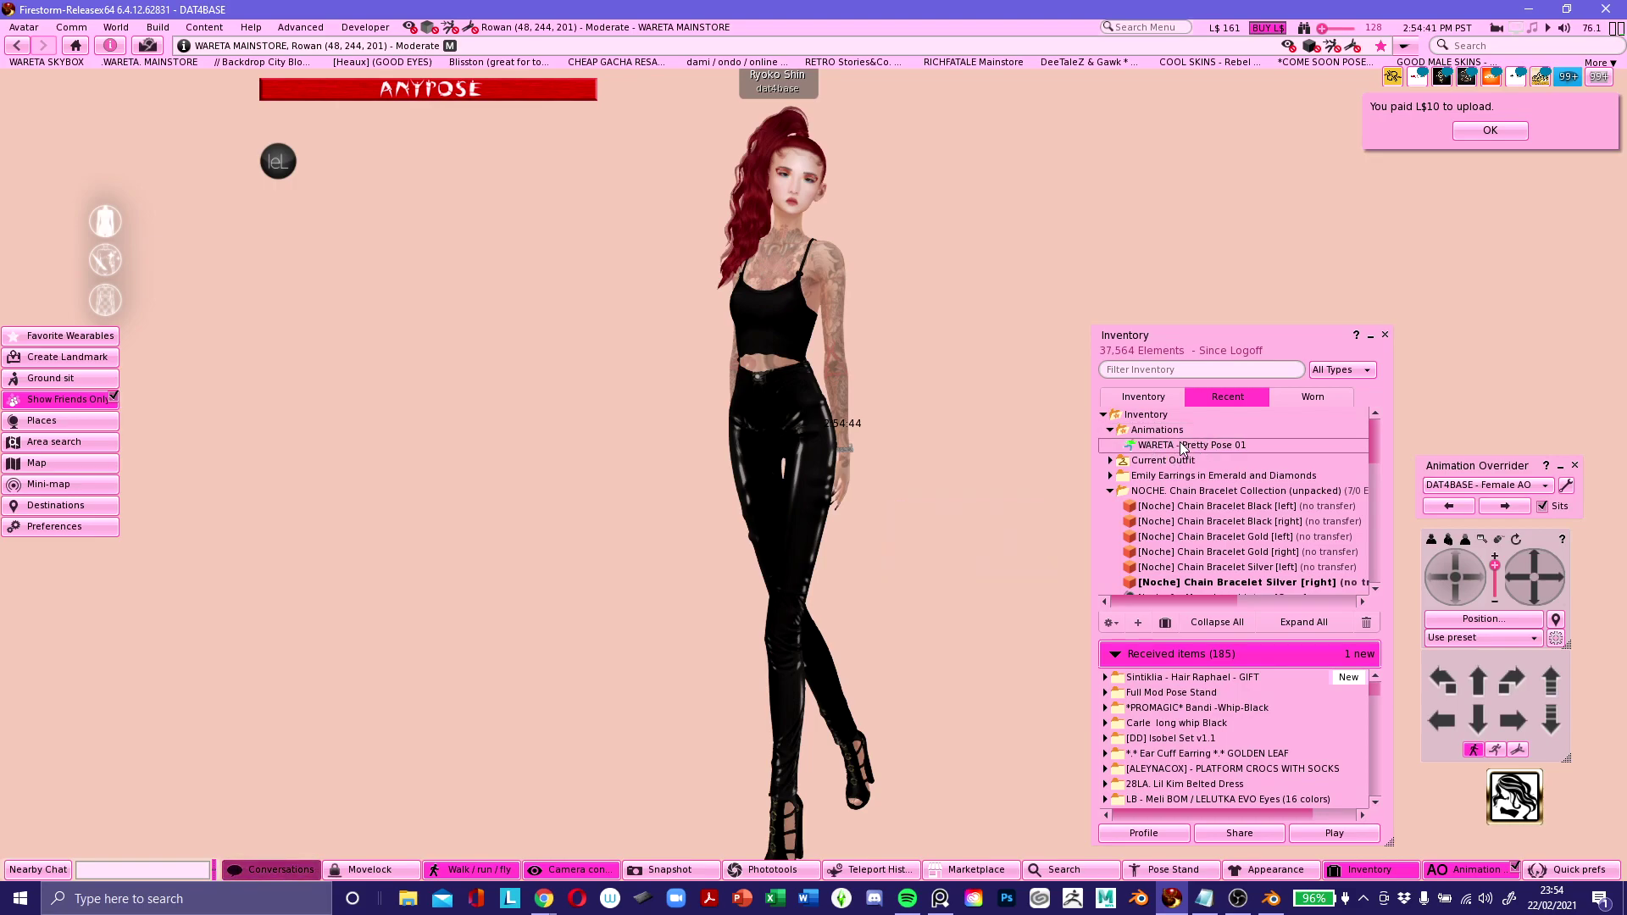
Look through the available toolbar buttons for the Inventory one, and toggle the inventory window closed and open.
{"action": "left_click", "coordinate": [1372, 873]}
{"action": "left_click", "coordinate": [1372, 873]}
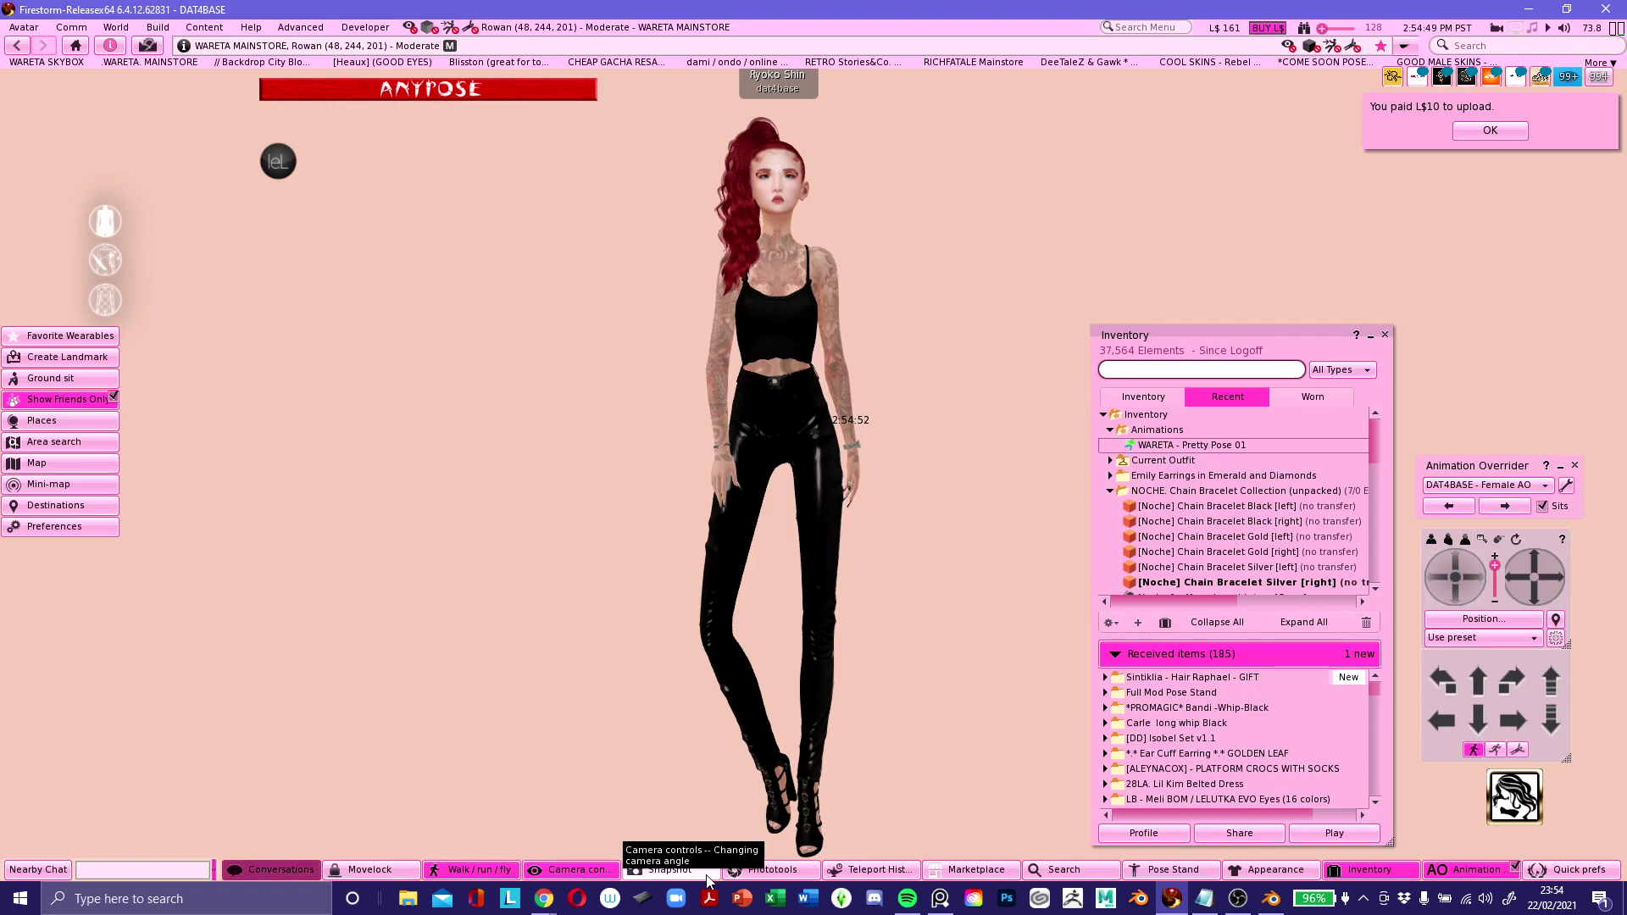
{"action": "right_click", "coordinate": [870, 879]}
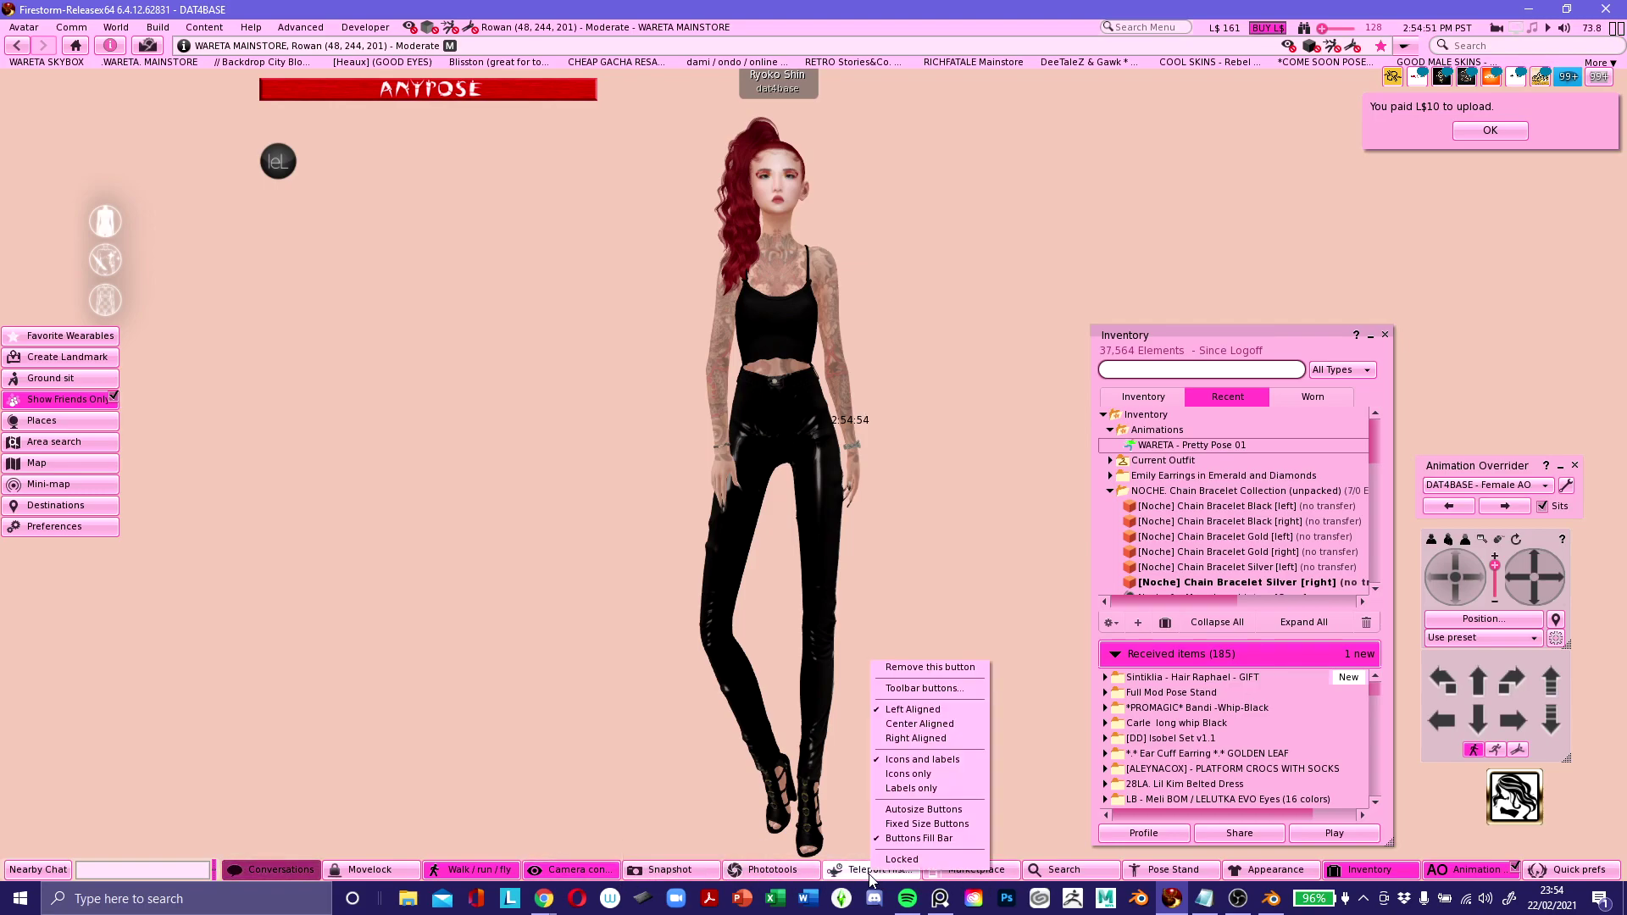
{"action": "left_click", "coordinate": [930, 689]}
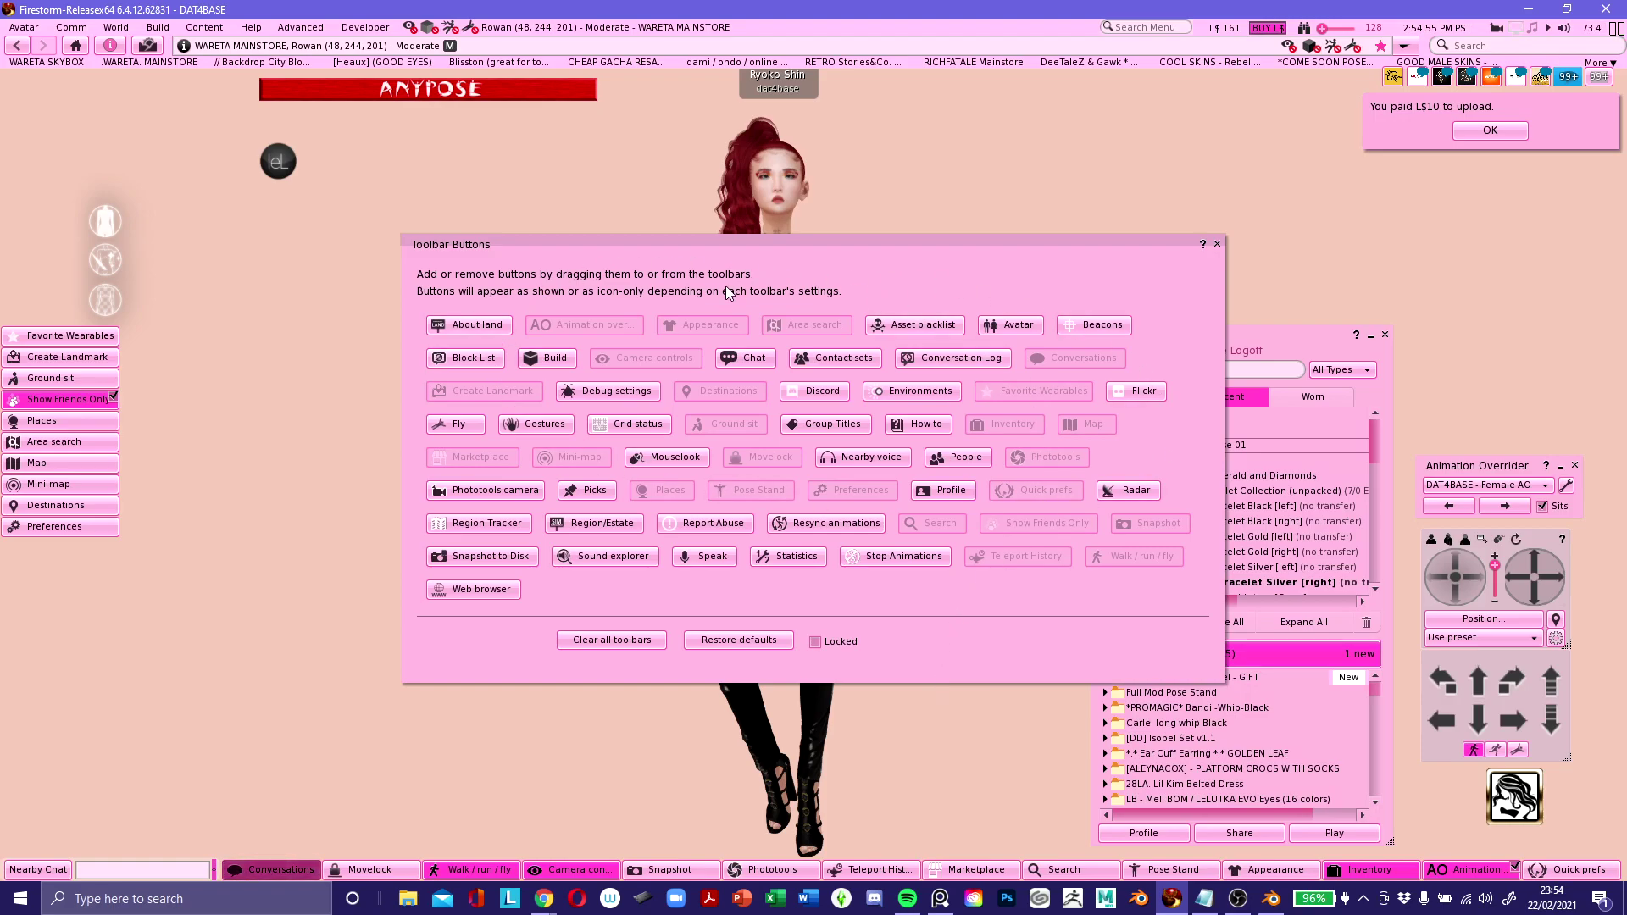
{"action": "mouse_move", "coordinate": [923, 398]}
{"action": "left_mouse_down"}
{"action": "mouse_move", "coordinate": [1030, 429]}
{"action": "mouse_move", "coordinate": [1123, 877]}
{"action": "mouse_move", "coordinate": [1014, 387]}
{"action": "mouse_move", "coordinate": [1000, 421]}
{"action": "left_mouse_up"}
{"action": "left_click", "coordinate": [1217, 244]}
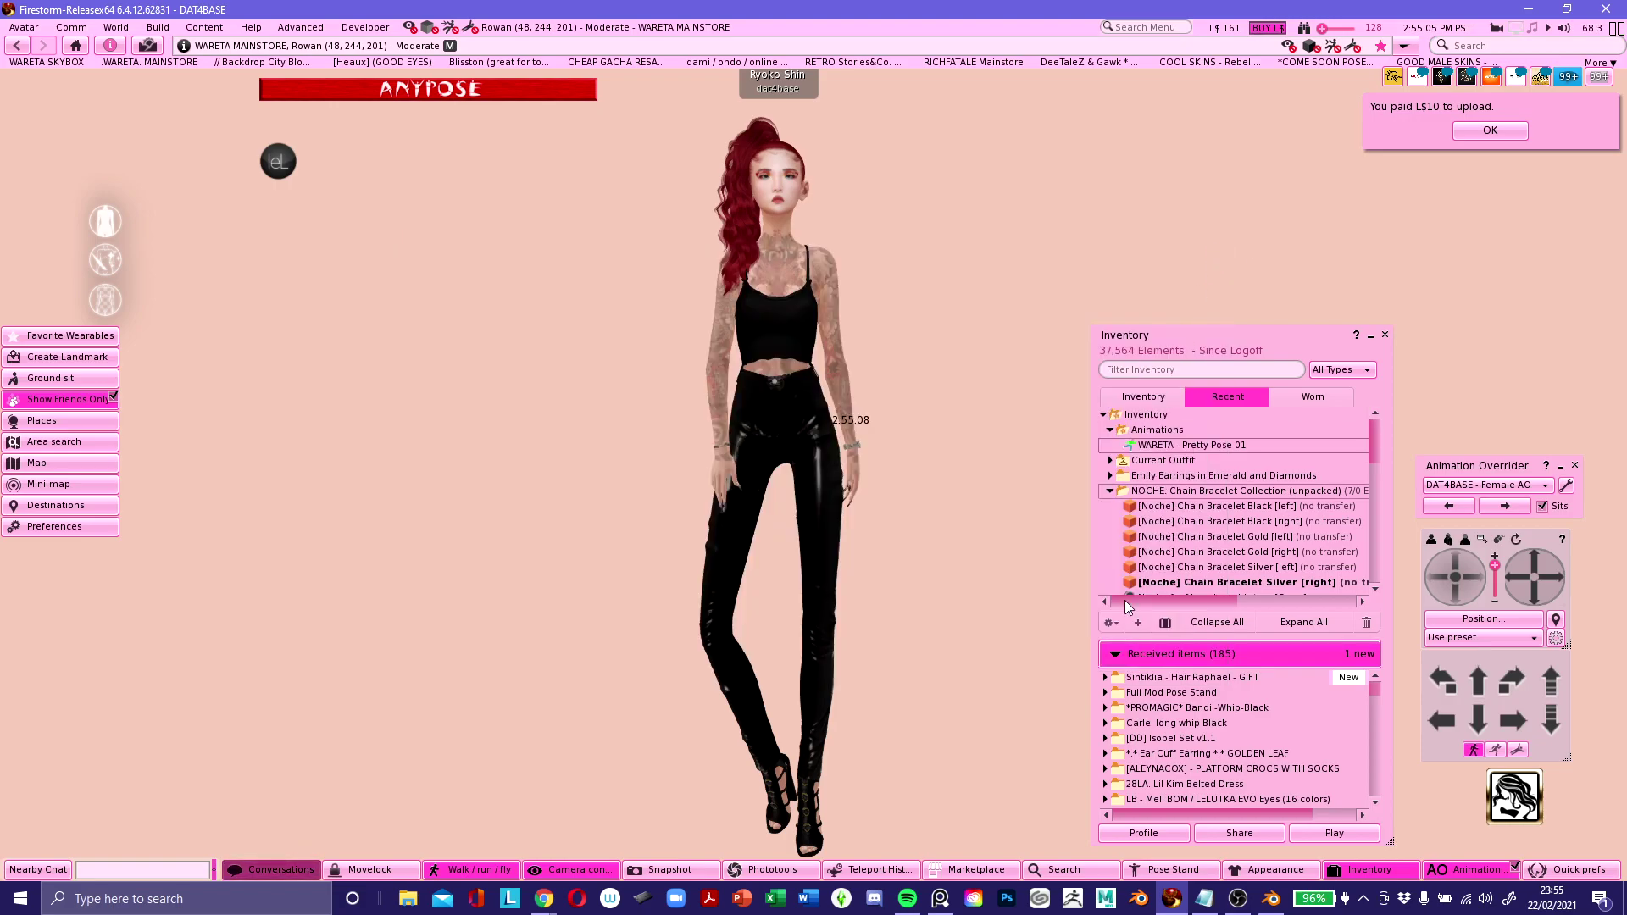
{"action": "left_click", "coordinate": [1390, 865]}
{"action": "left_click", "coordinate": [1390, 866]}
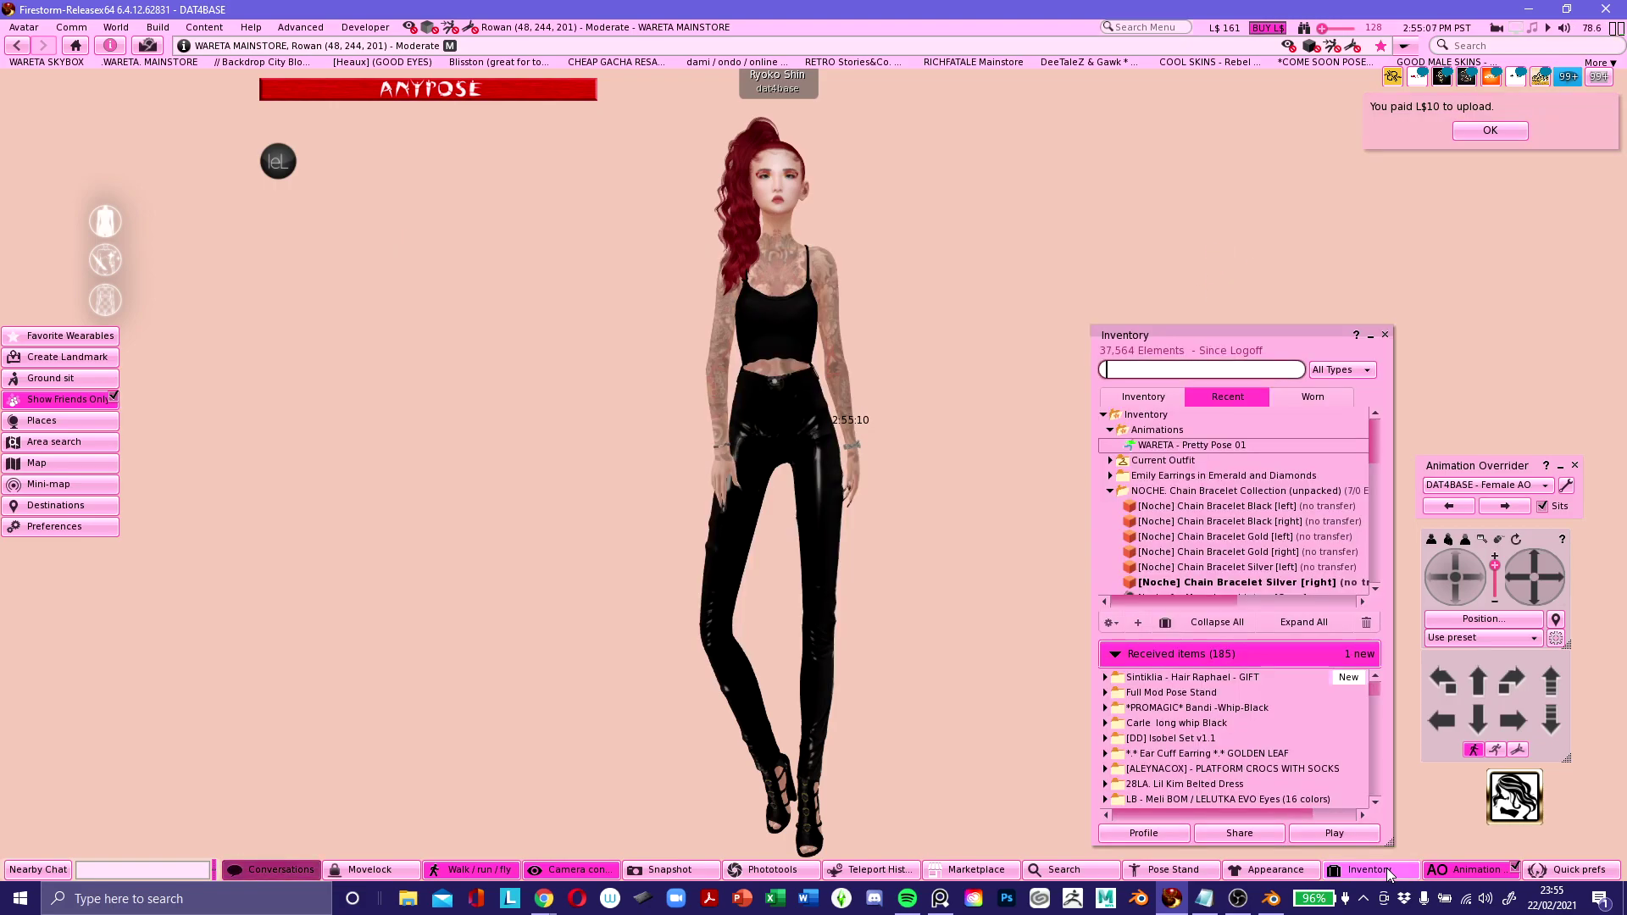
Play the uploaded WARETA - Pretty Pose 01 animation in-world from the inventory and close its preview window.
{"action": "left_click", "coordinate": [1174, 445]}
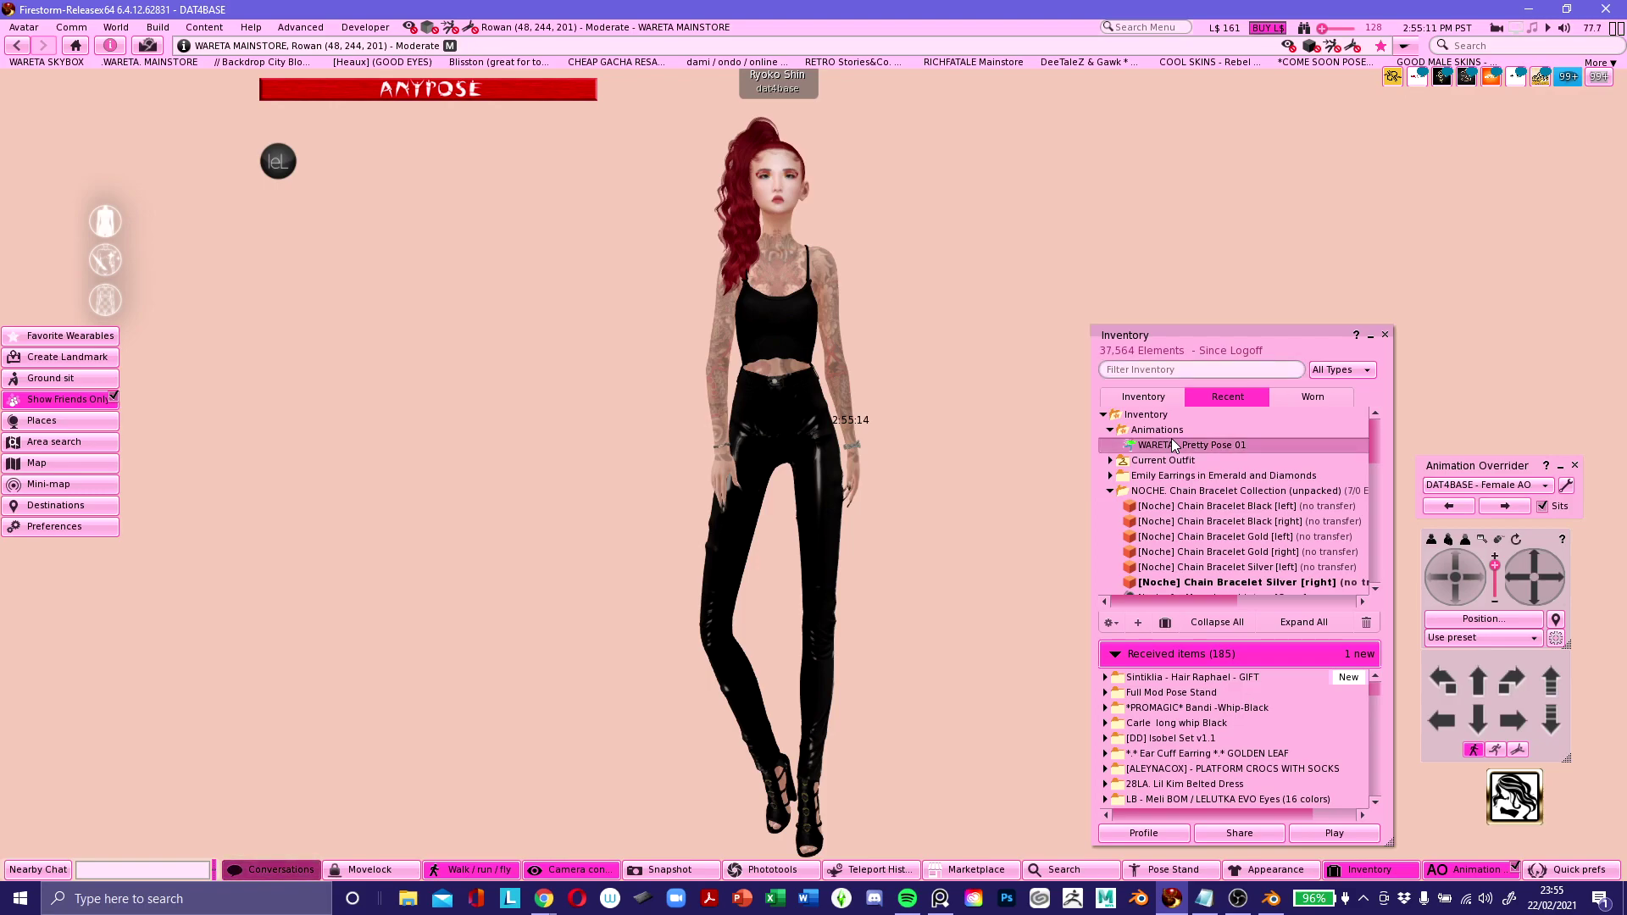
{"action": "right_click", "coordinate": [1175, 445]}
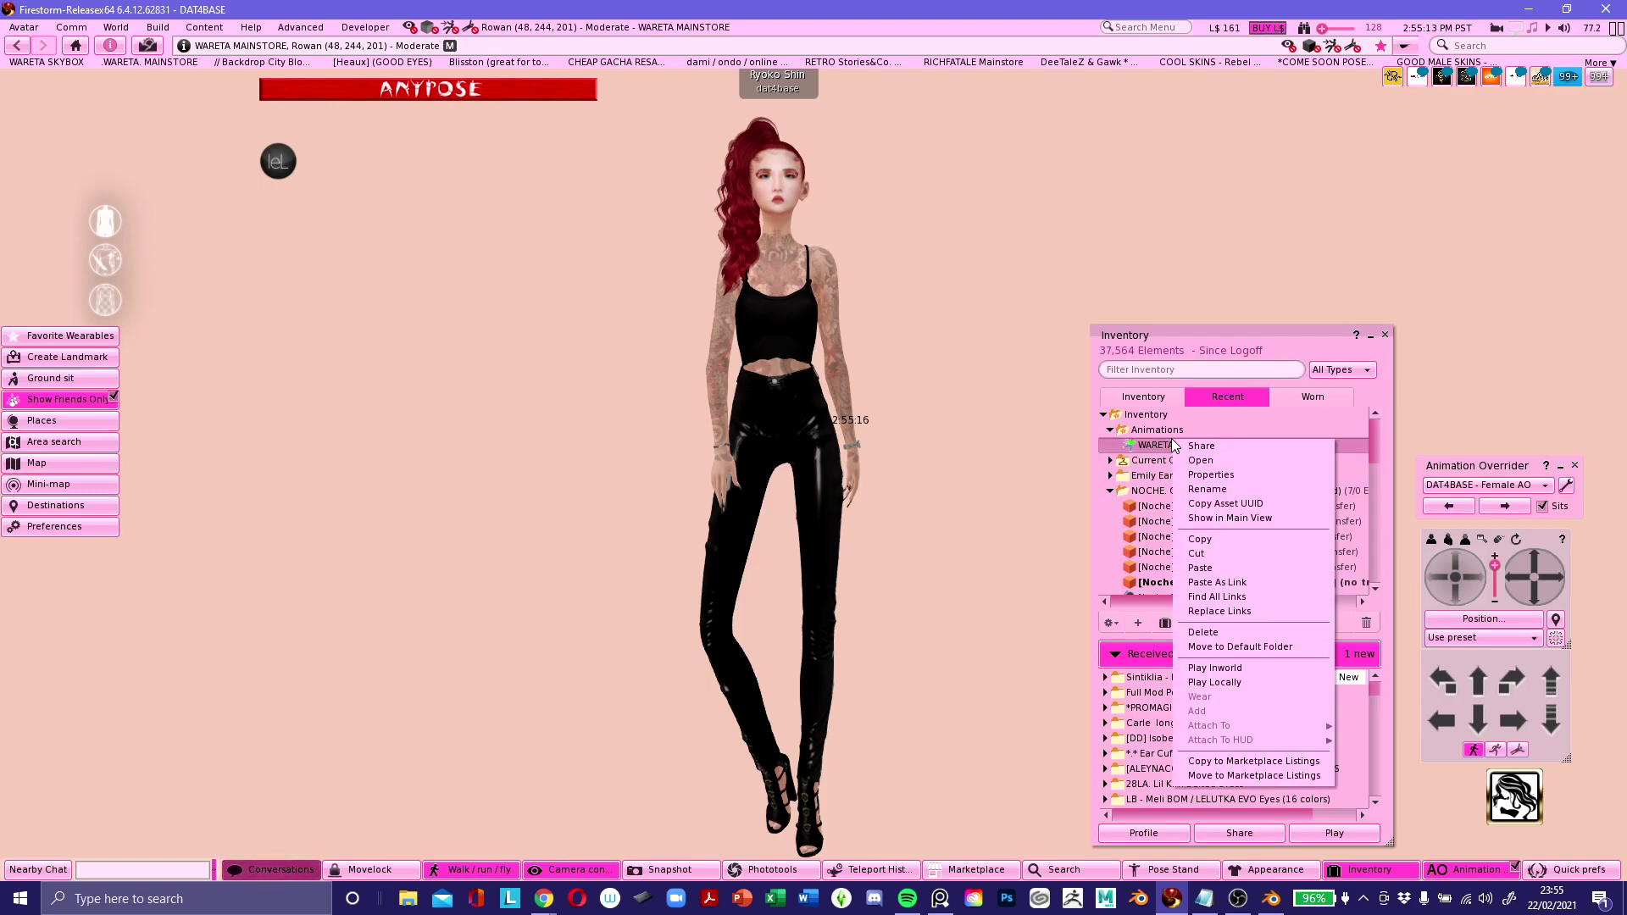
{"action": "left_click", "coordinate": [1239, 667]}
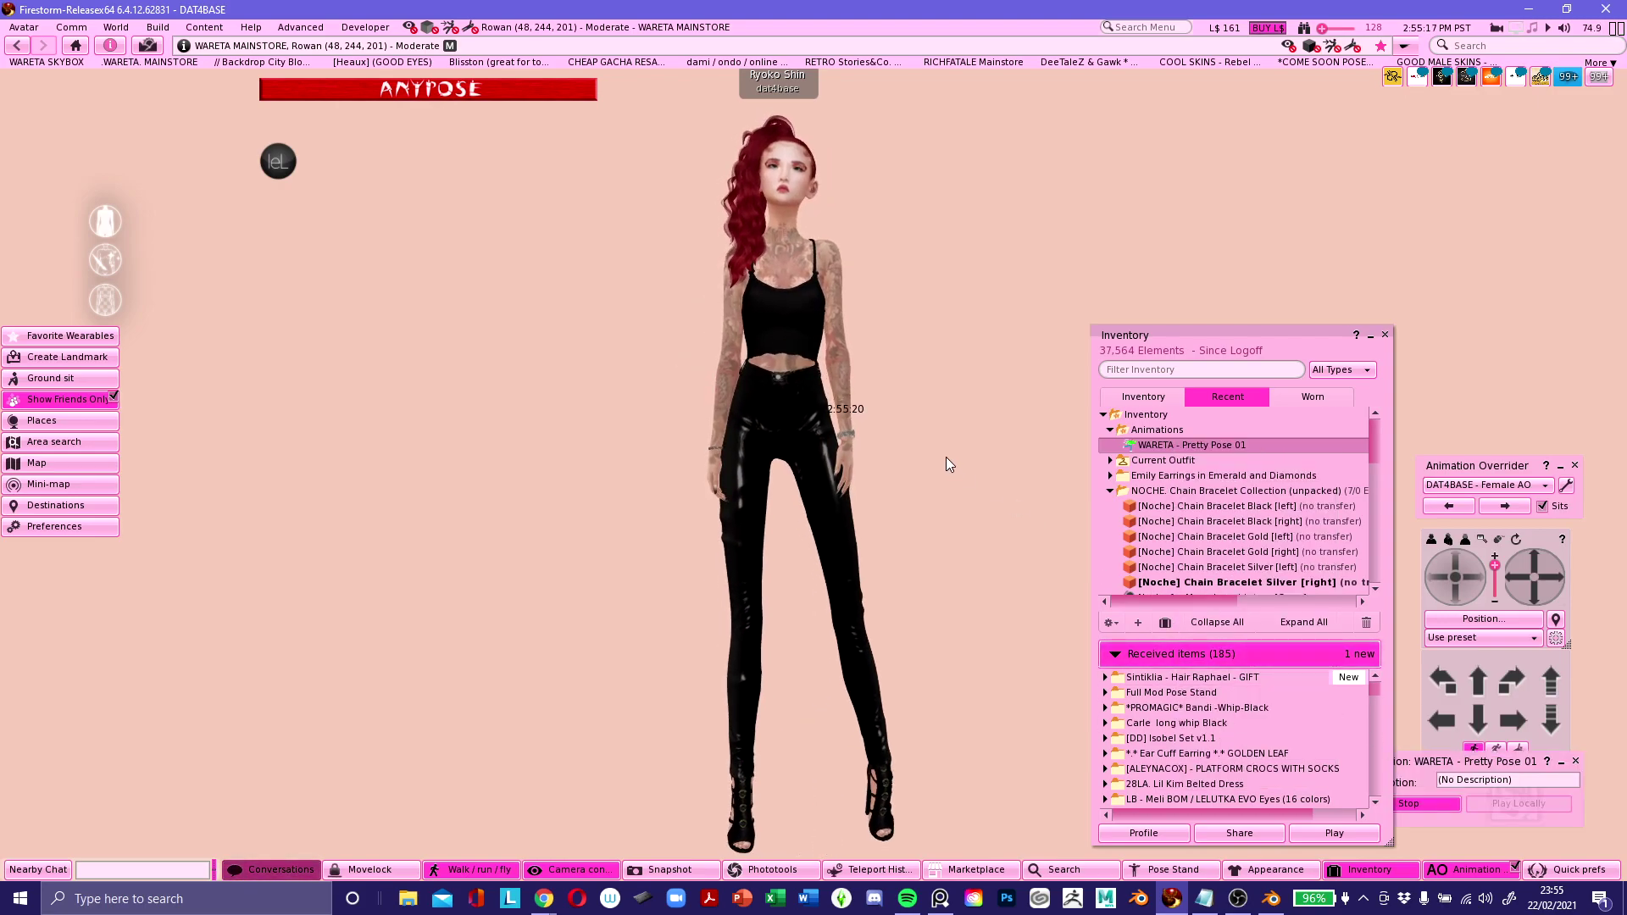
{"action": "left_click", "coordinate": [1575, 760]}
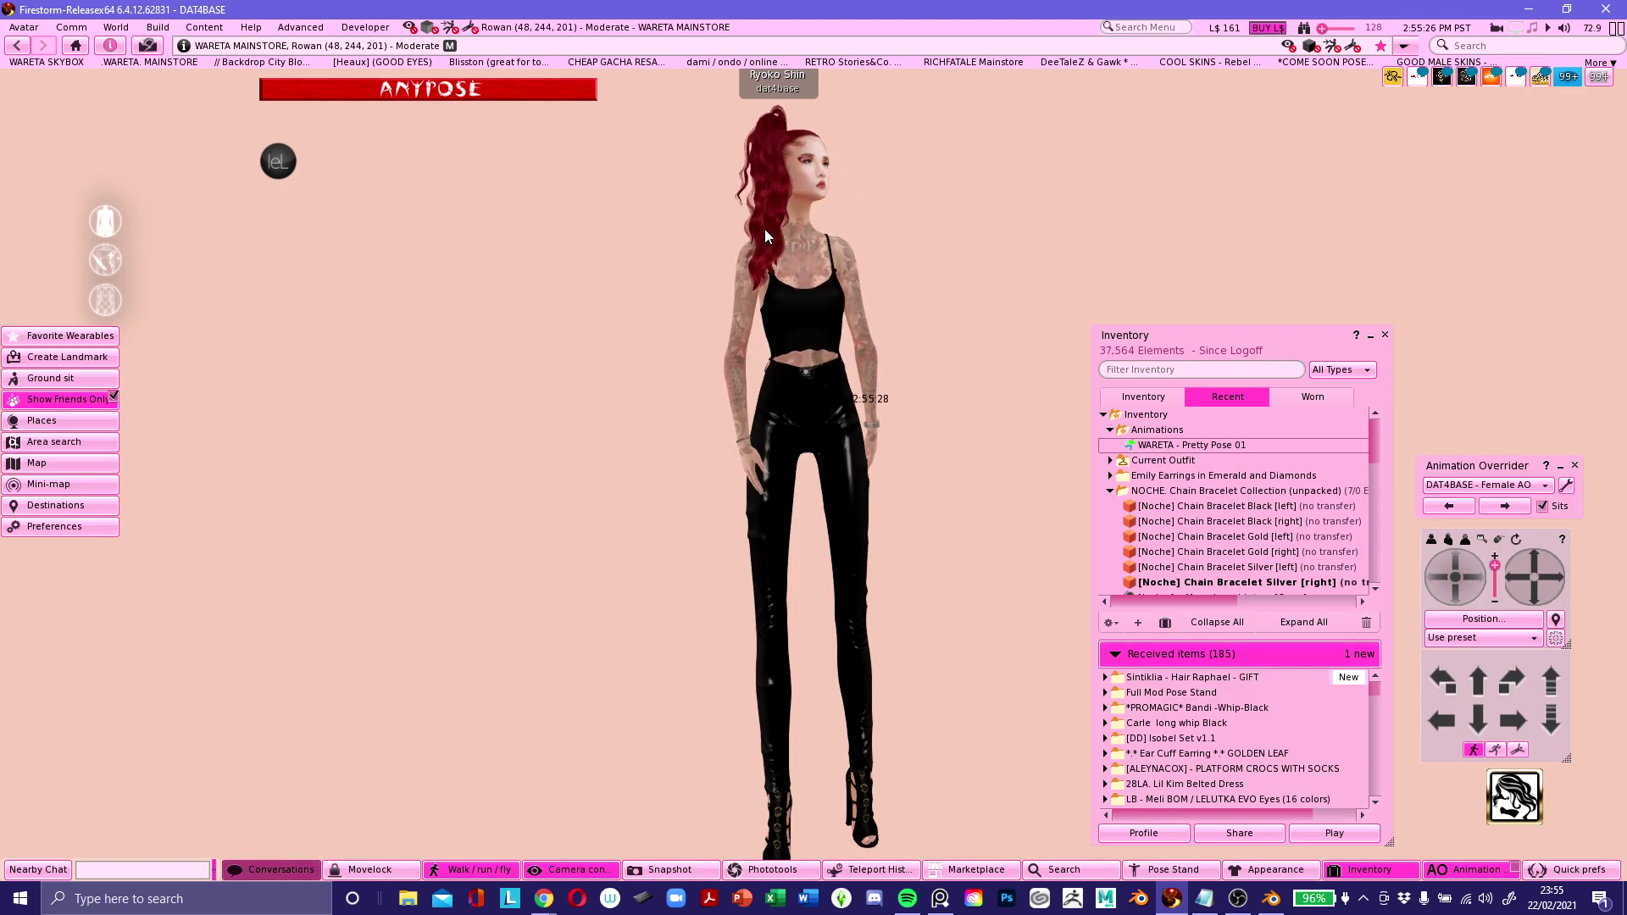
Play WARETA - Pretty Pose 01 in-world again and examine the pose on the avatar.
{"action": "right_click", "coordinate": [1208, 445]}
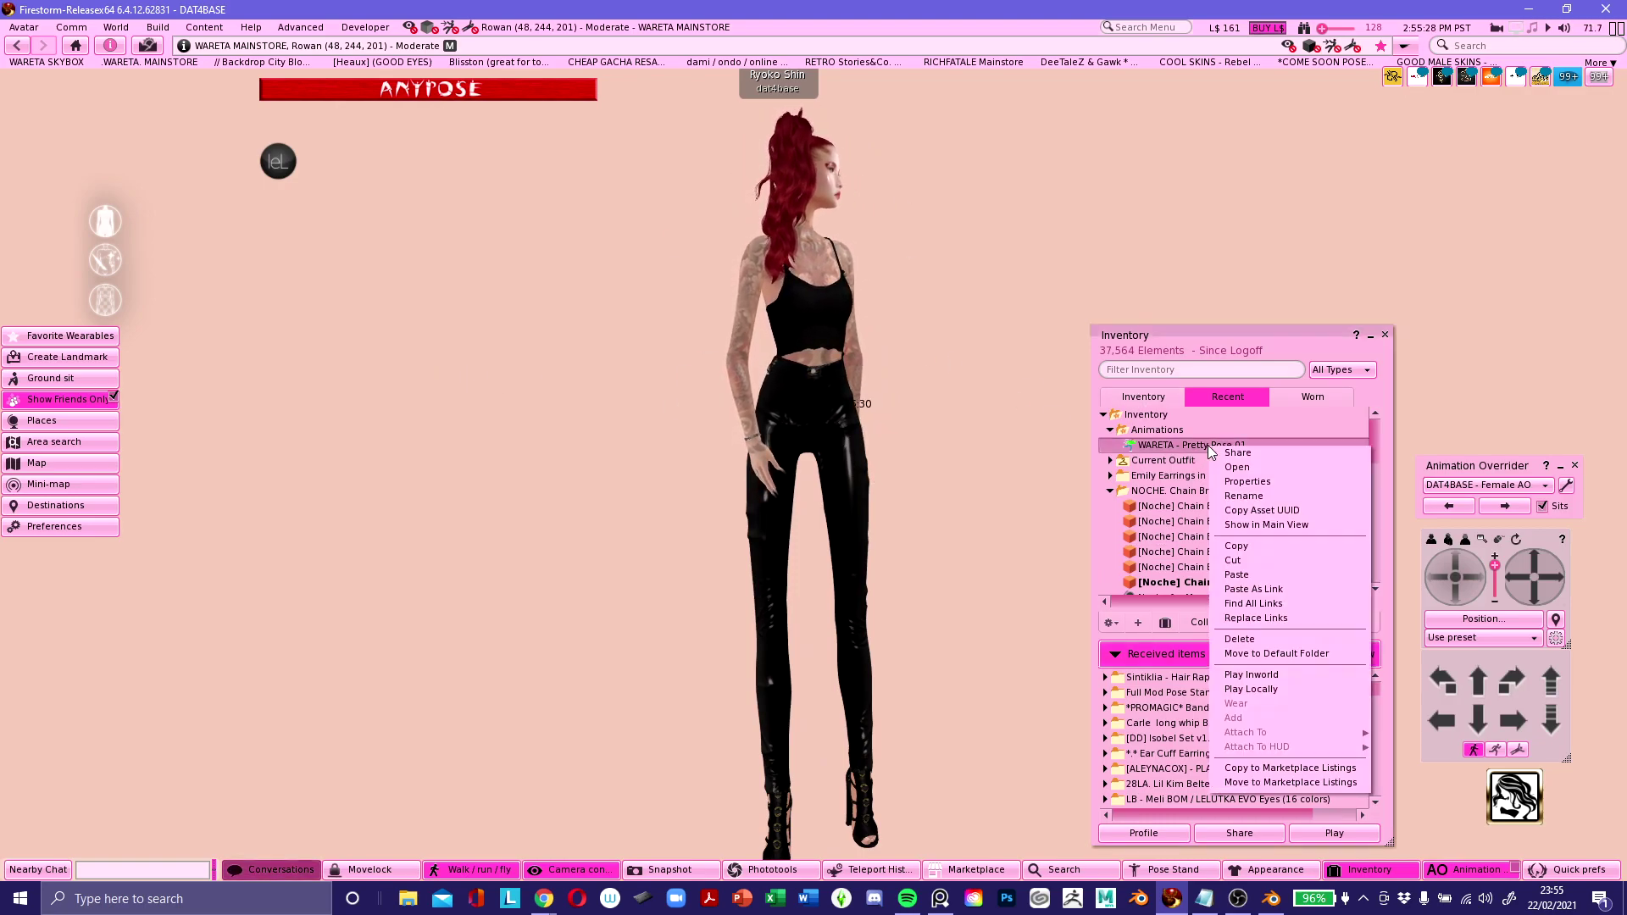
{"action": "left_click", "coordinate": [1248, 673]}
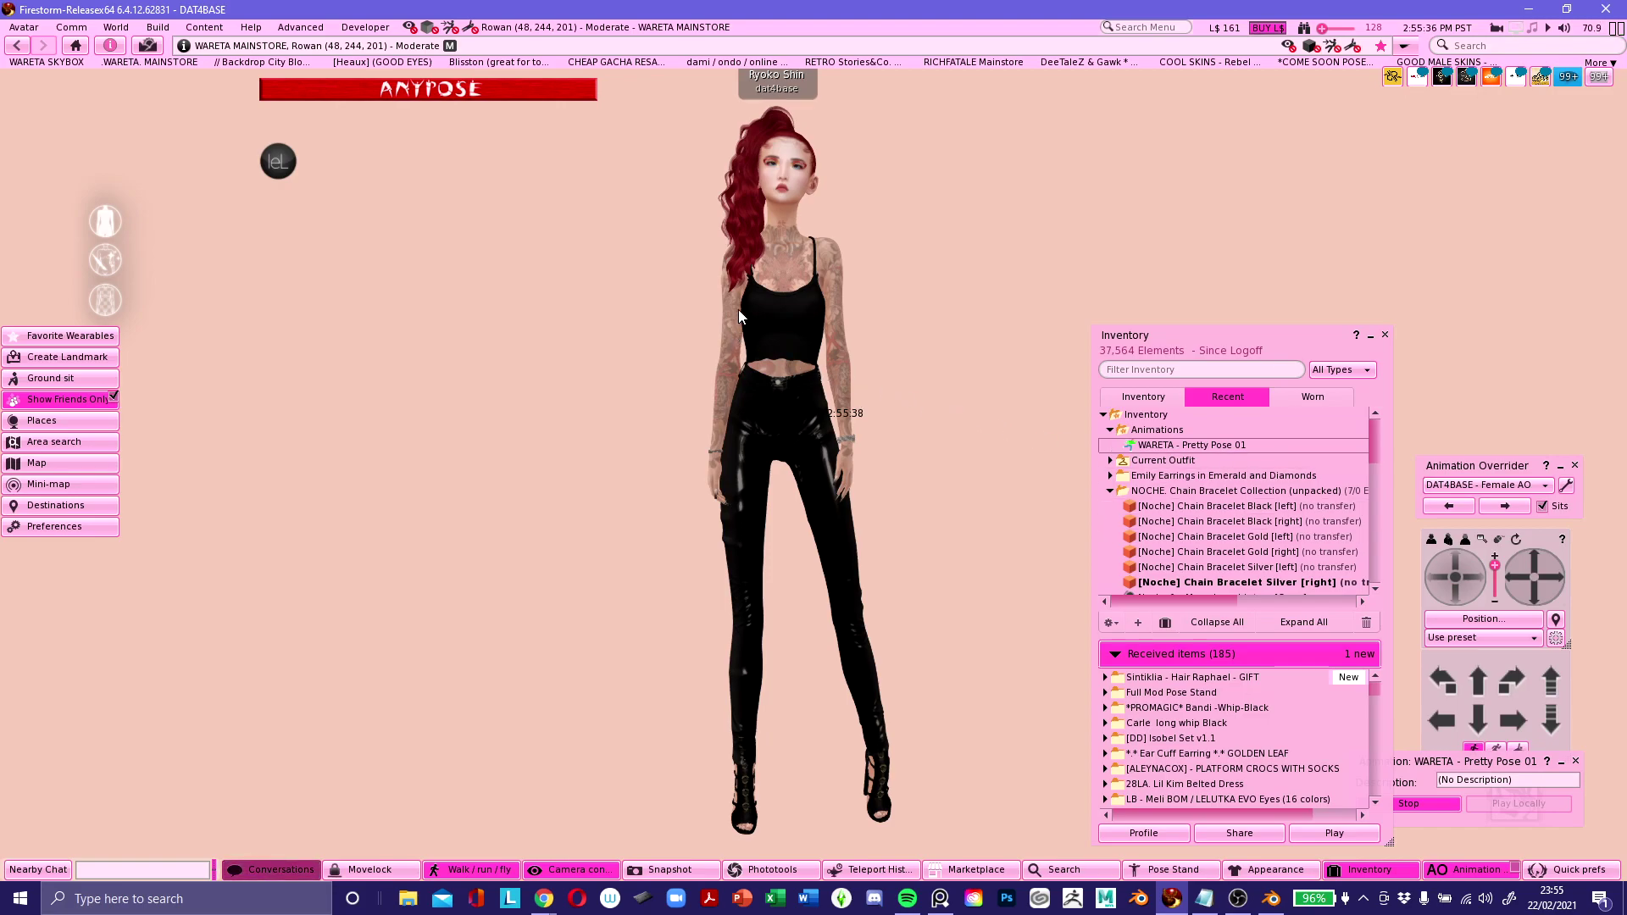
{"action": "left_click_drag", "start_coordinate": [782, 198], "coordinate": [778, 83], "text": "alt"}
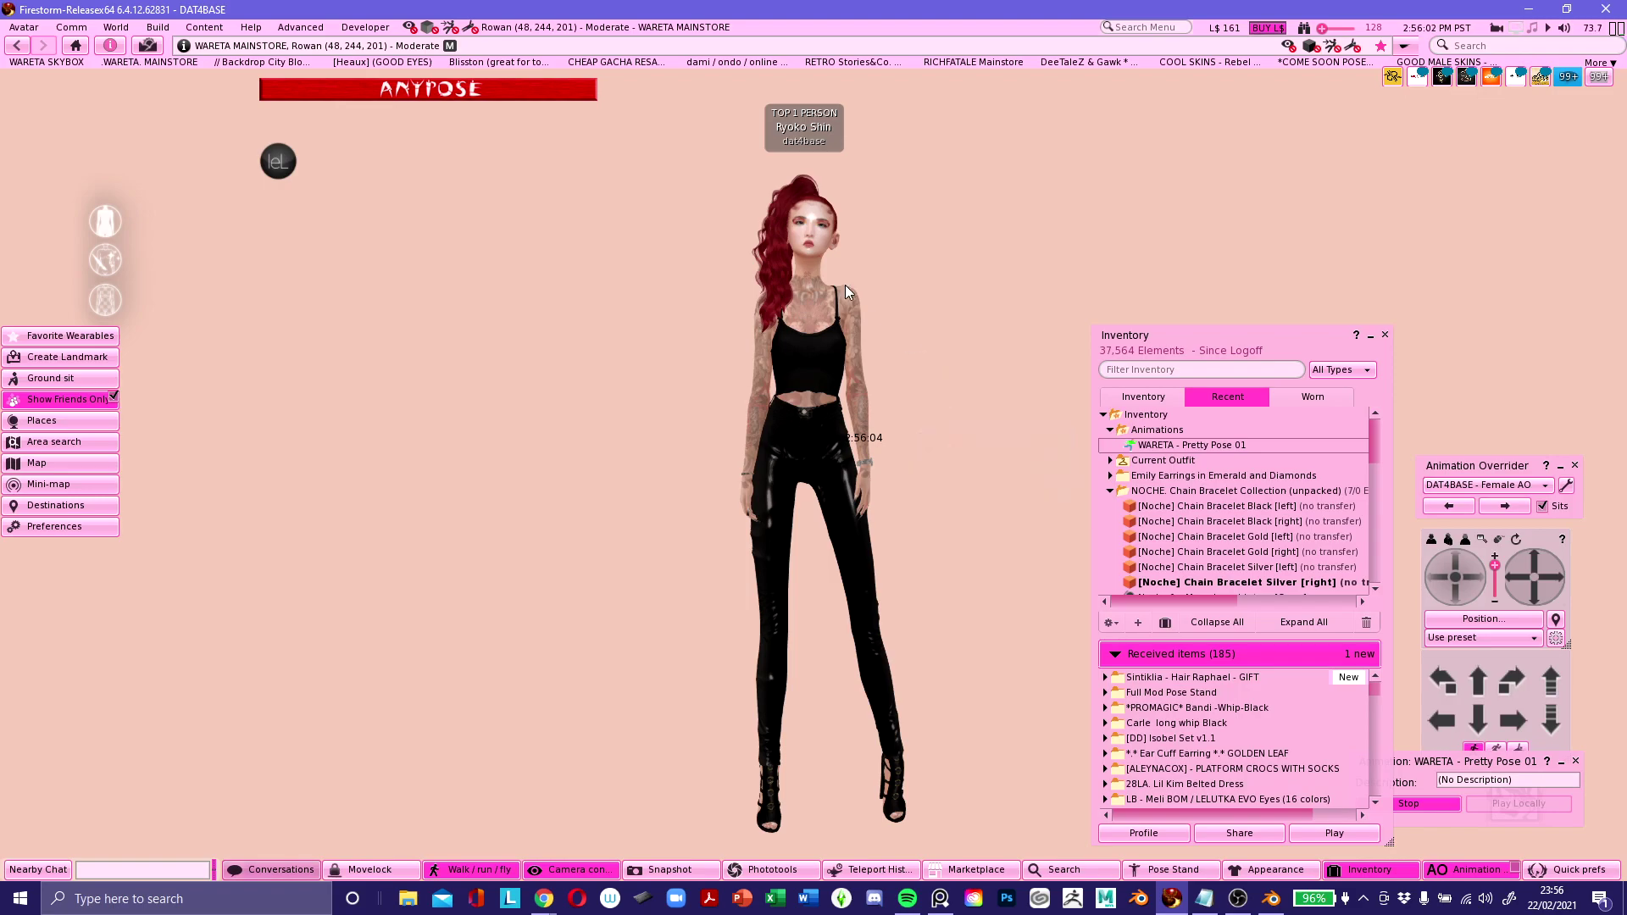
Open the Animations page of the head HUD and set the linked Eye Control to the centre so the avatar looks straight ahead.
{"action": "left_click_drag", "start_coordinate": [801, 250], "coordinate": [394, 195], "text": "alt"}
{"action": "left_click_drag", "start_coordinate": [807, 474], "coordinate": [1115, 521], "text": "alt"}
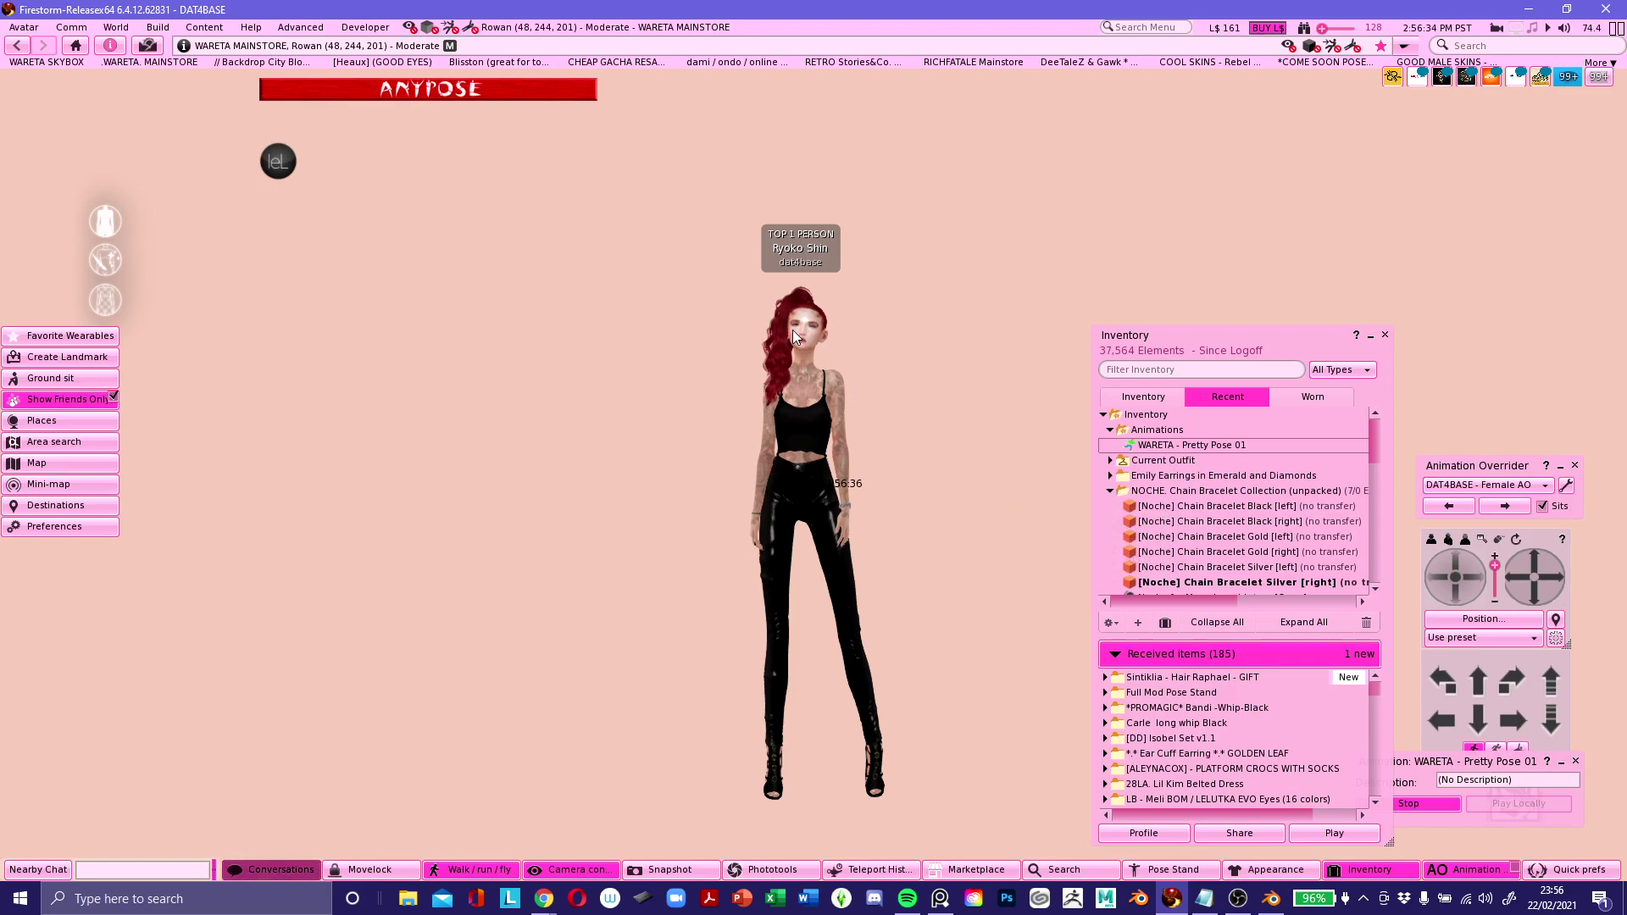
{"action": "left_click_drag", "start_coordinate": [803, 352], "coordinate": [854, 207], "text": "alt"}
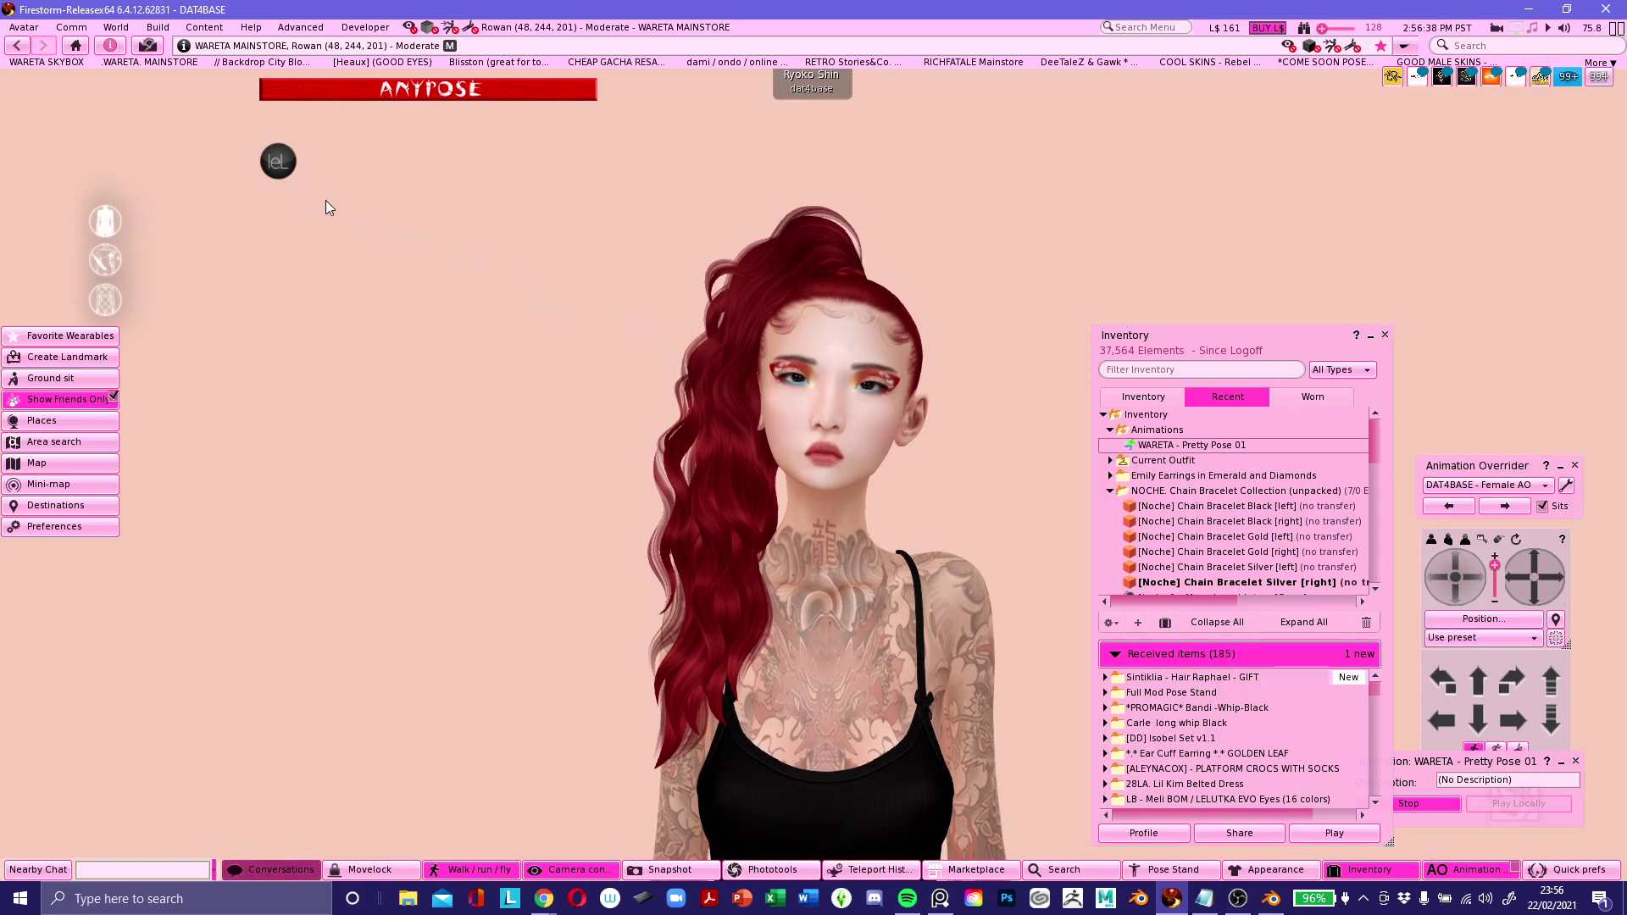
{"action": "left_click", "coordinate": [276, 163]}
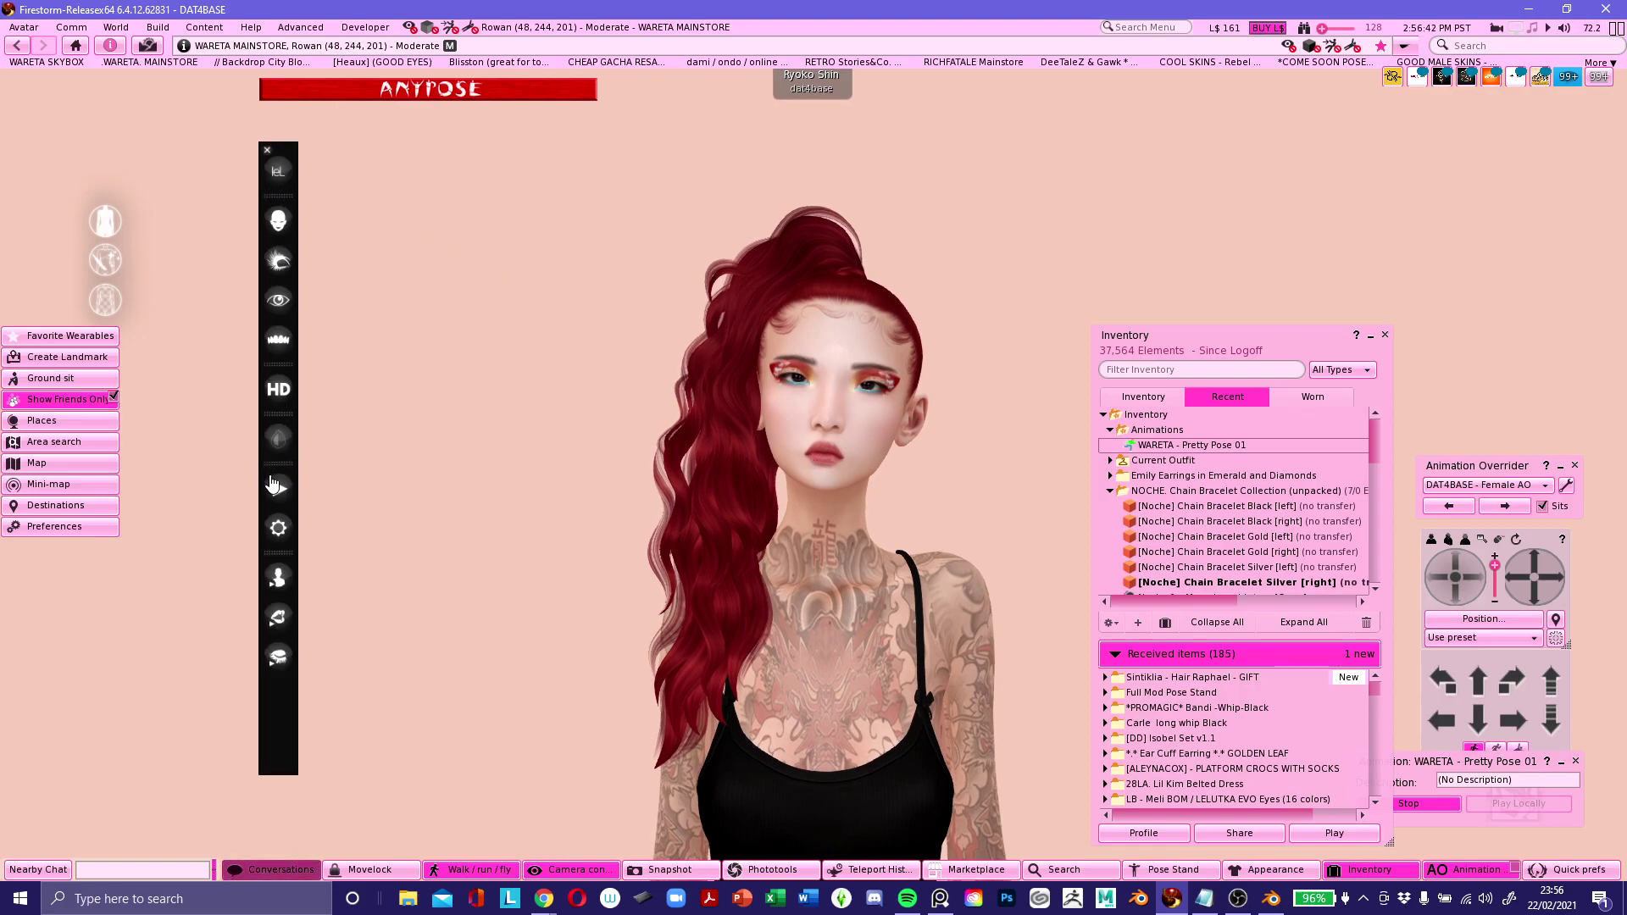
{"action": "left_click", "coordinate": [280, 508]}
{"action": "left_click", "coordinate": [417, 446]}
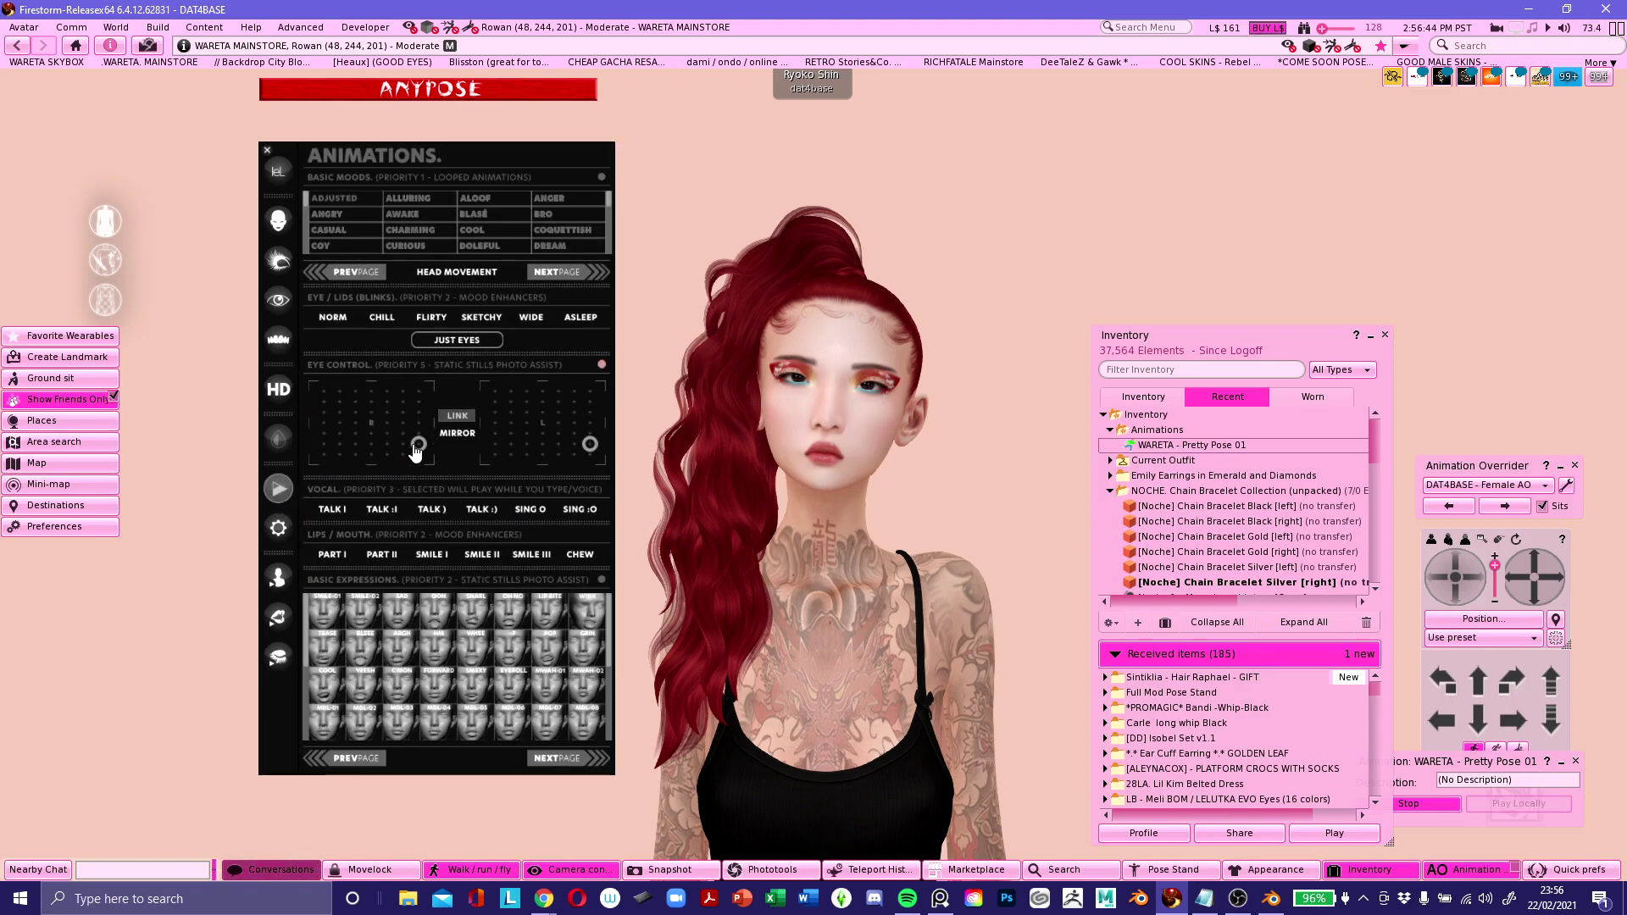
{"action": "left_click", "coordinate": [371, 424]}
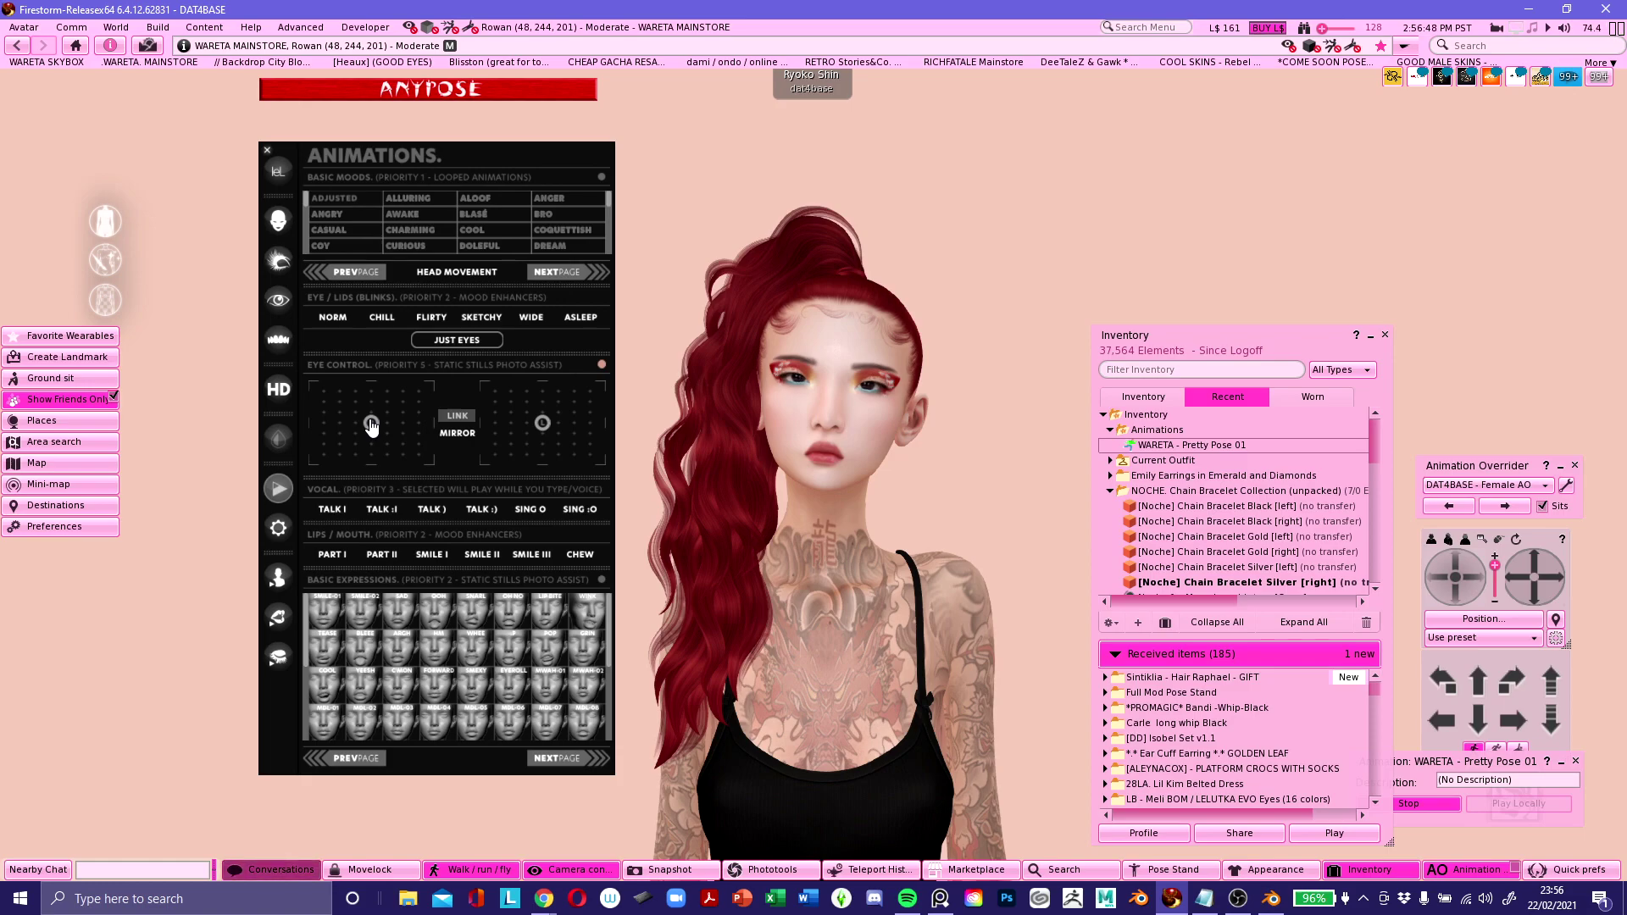
Try three different static Basic Expressions on the avatar's face and switch the expression off.
{"action": "left_click", "coordinate": [504, 695]}
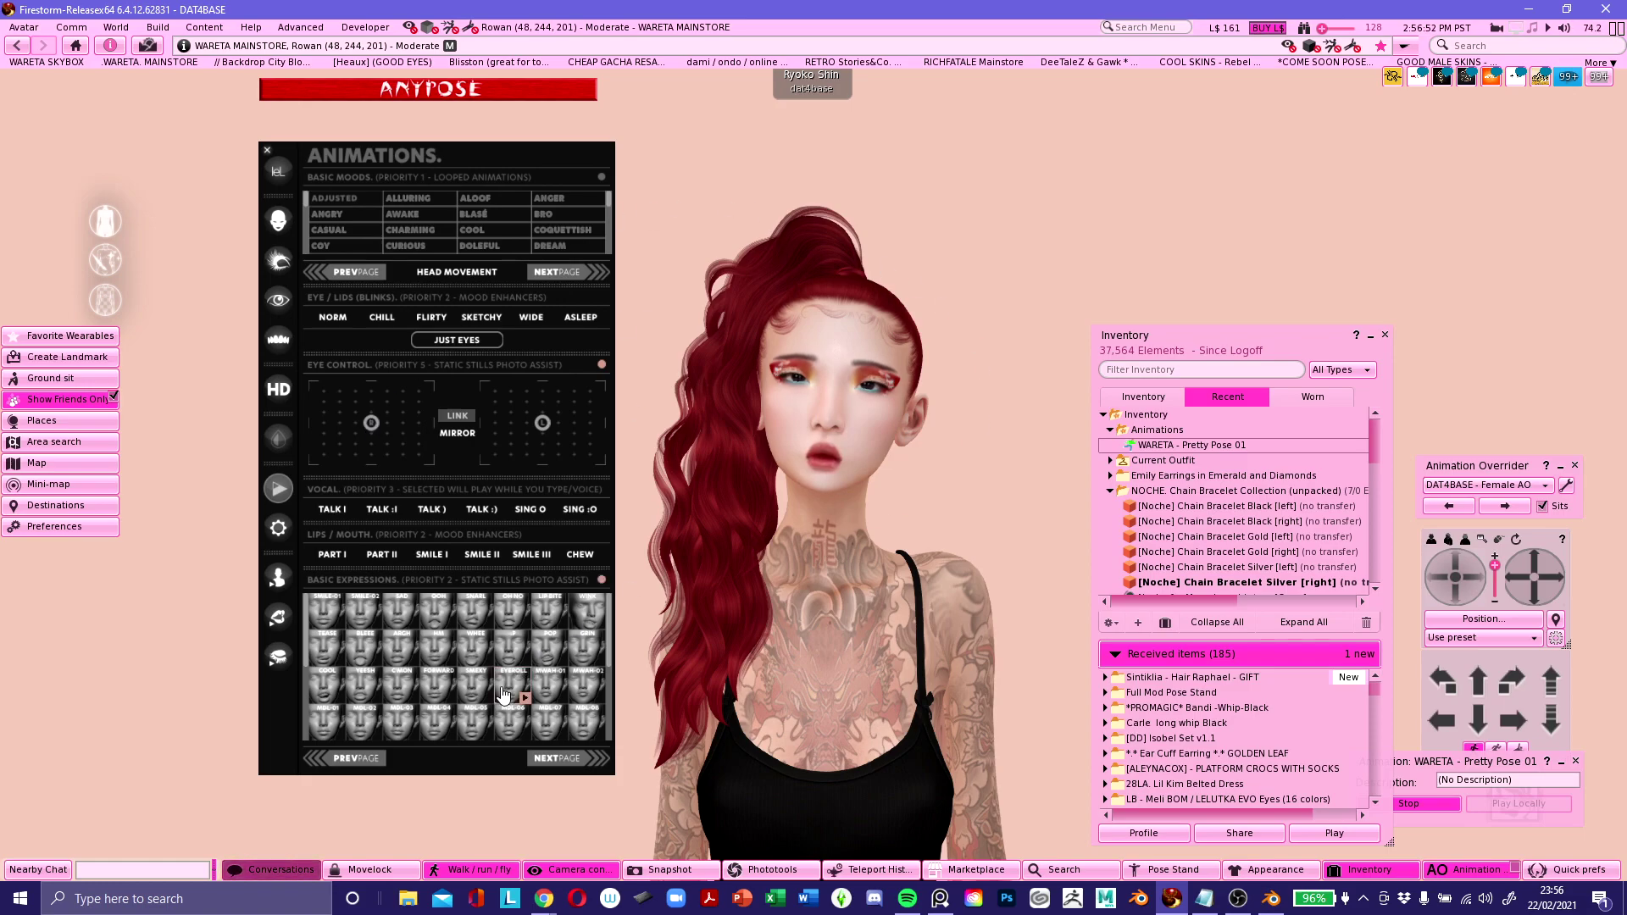
{"action": "left_click", "coordinate": [546, 648]}
{"action": "mouse_move", "coordinate": [850, 421]}
{"action": "left_mouse_down", "text": "alt"}
{"action": "mouse_move", "coordinate": [534, 424]}
{"action": "mouse_move", "coordinate": [826, 419]}
{"action": "left_mouse_up", "text": "alt"}
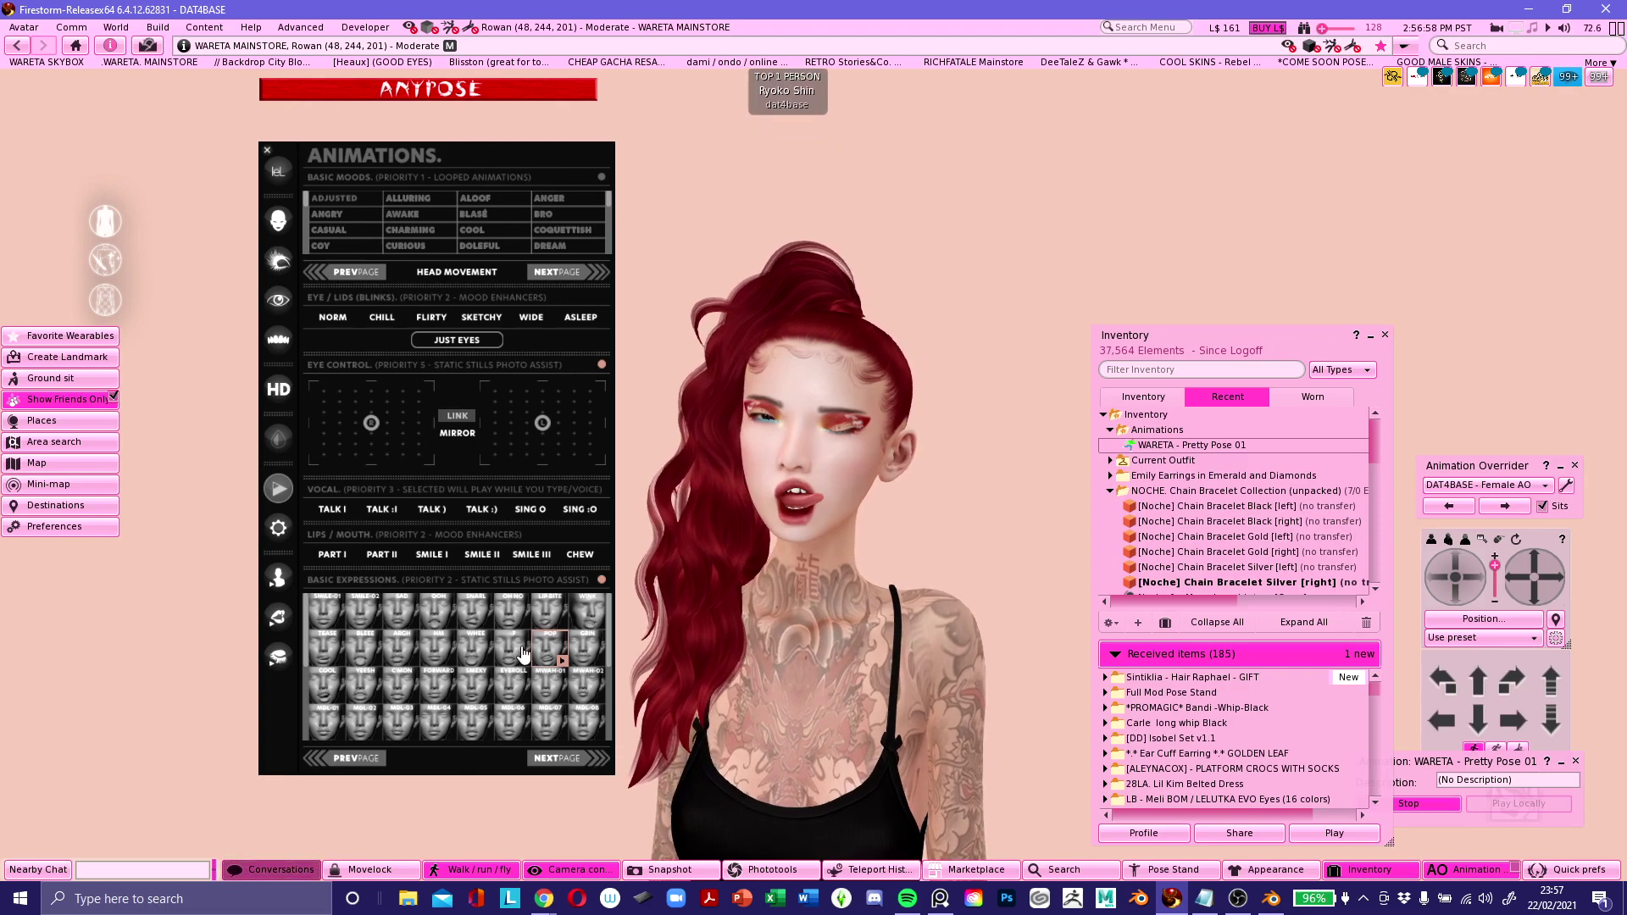
{"action": "left_click", "coordinate": [582, 651]}
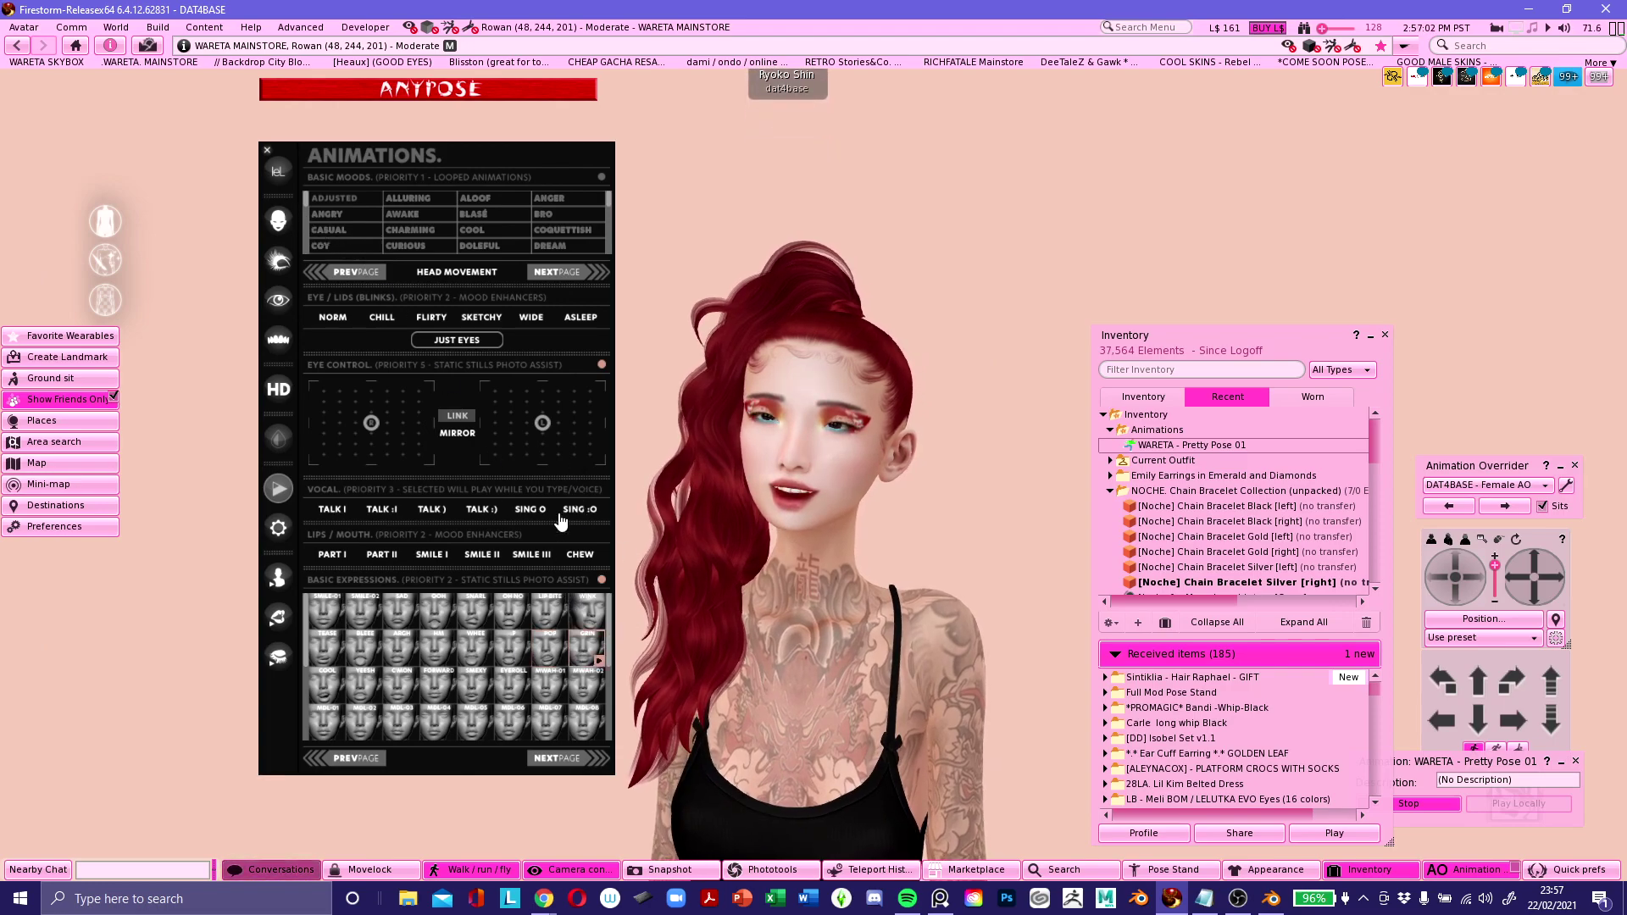
{"action": "left_click", "coordinate": [605, 649]}
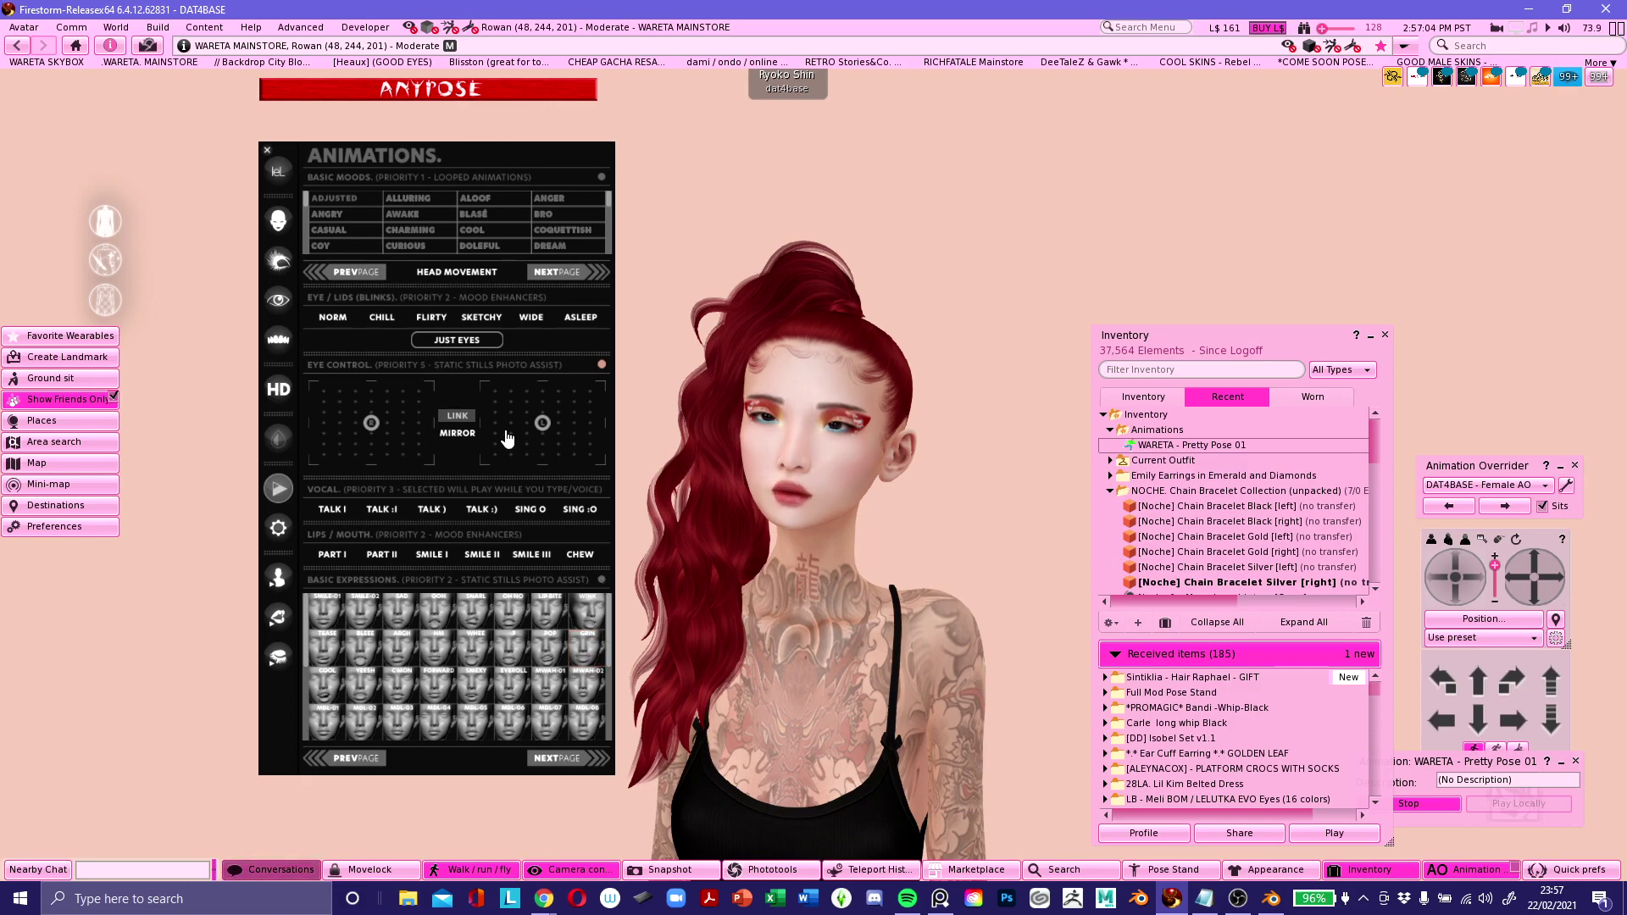
Collapse the head HUD and examine the avatar's body pose from the front.
{"action": "left_click", "coordinate": [278, 171]}
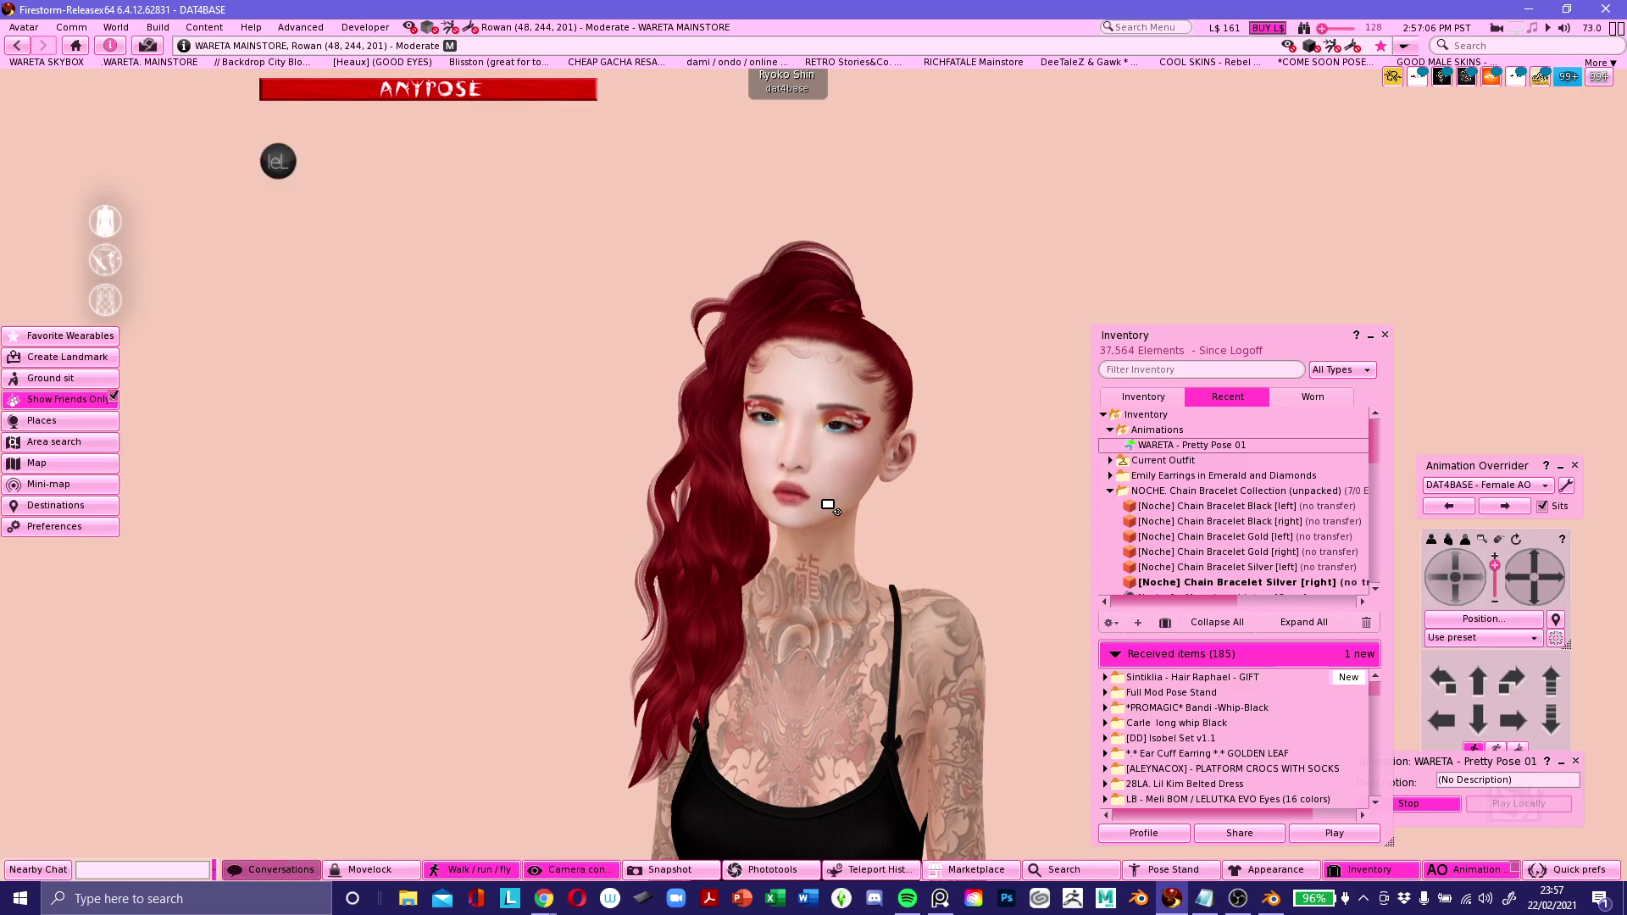
{"action": "scroll", "coordinate": [814, 465], "scroll_direction": "down", "scroll_amount": 5}
{"action": "left_click_drag", "start_coordinate": [809, 623], "coordinate": [809, 466], "text": "ctrl+alt+shift"}
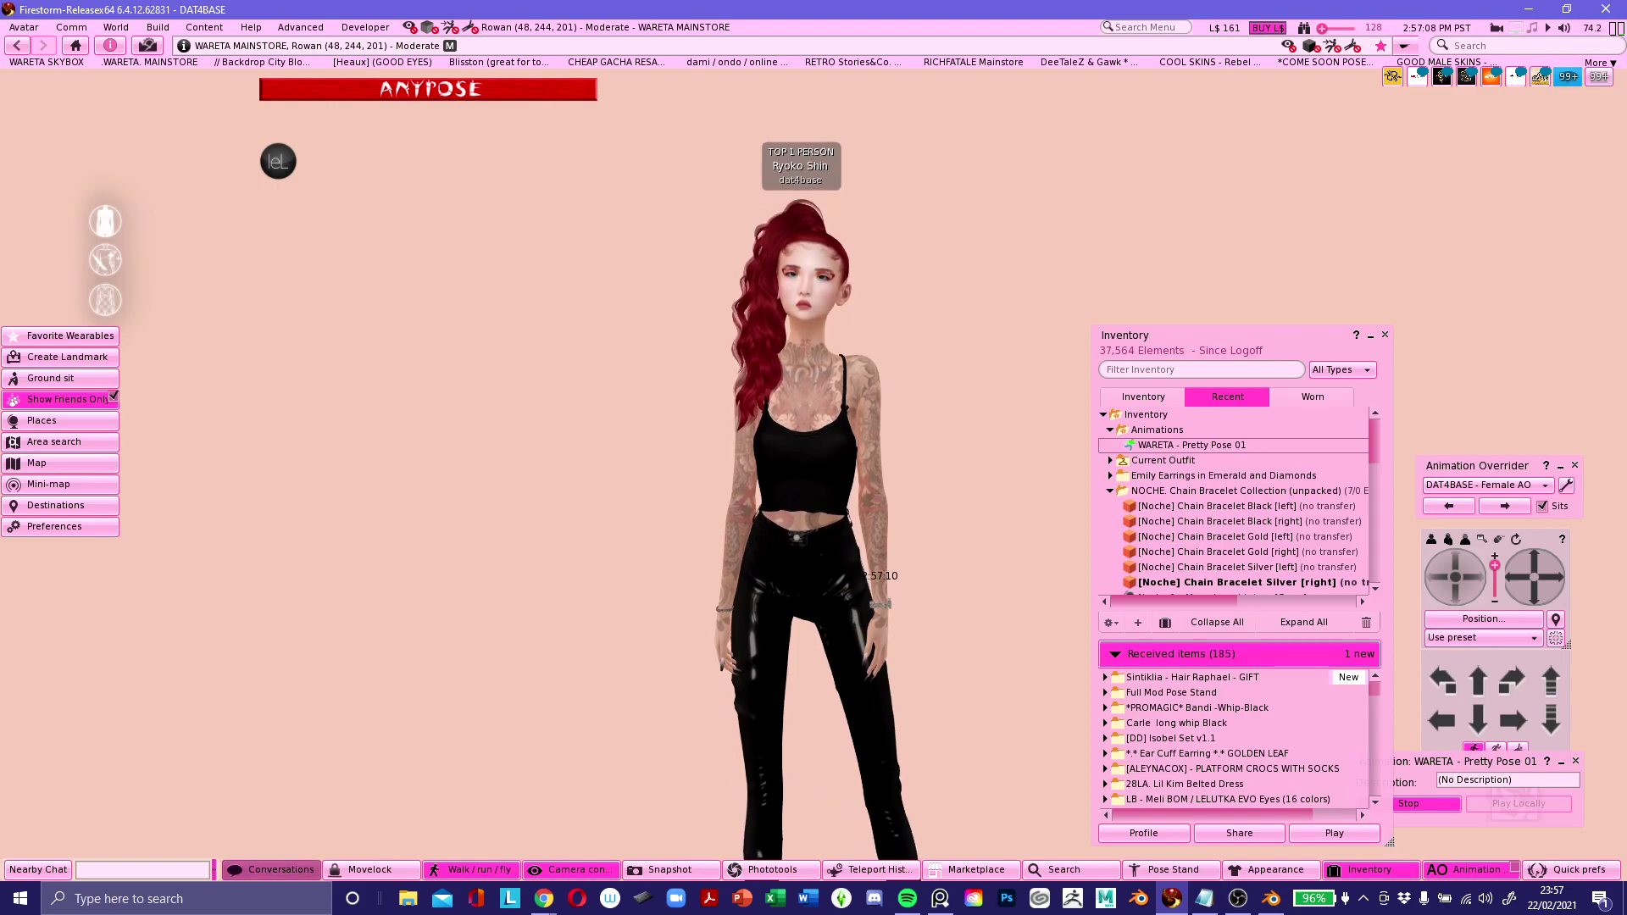